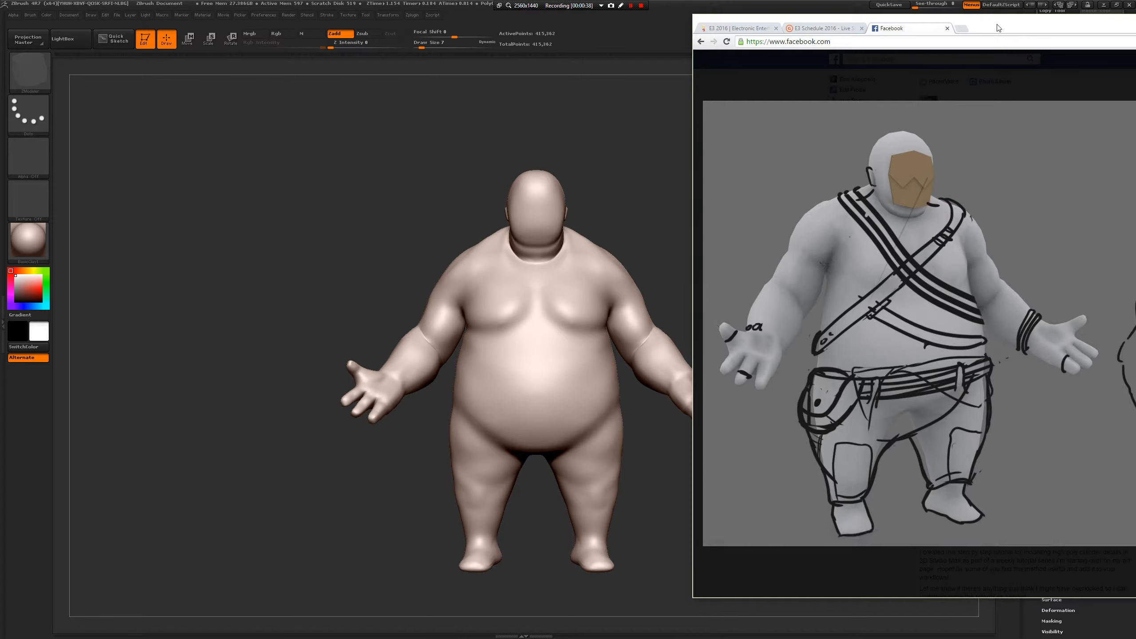
- Examine the concept sketch of the strapped character and pouch, and move the reference window off the sculpt
drag(998, 28, 686, 31)
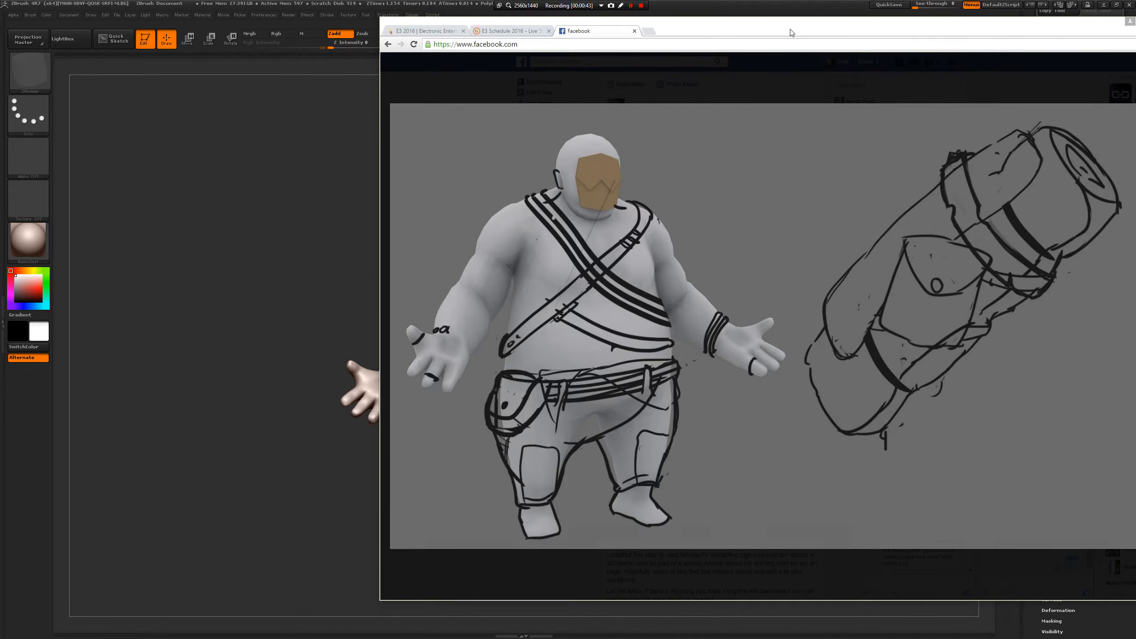
drag(779, 32, 1123, 60)
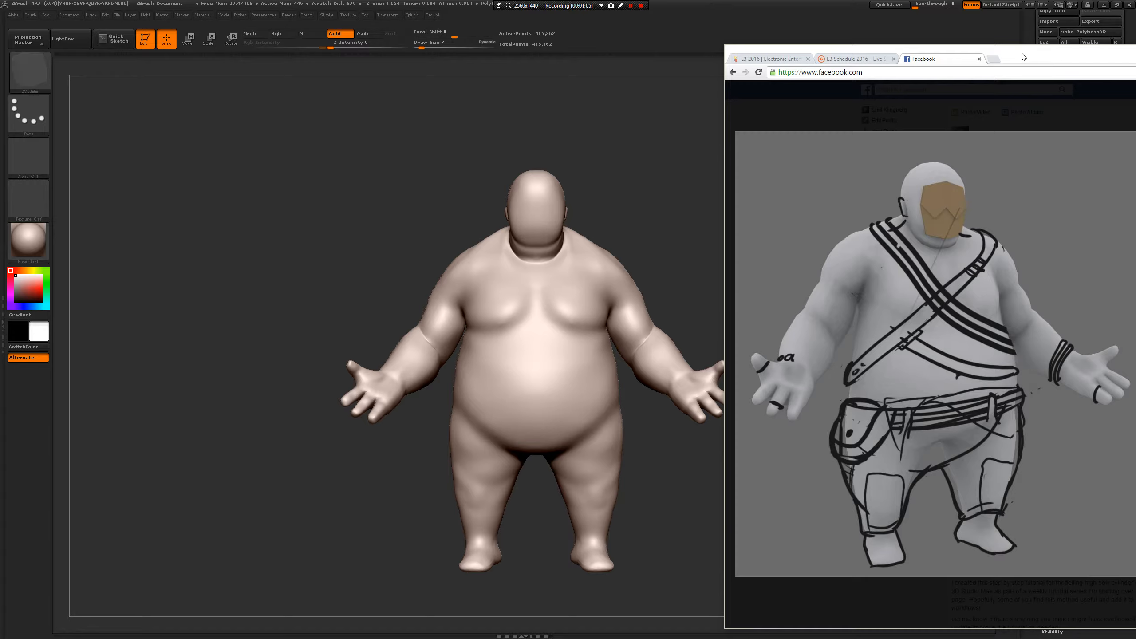
drag(1057, 55, 1135, 37)
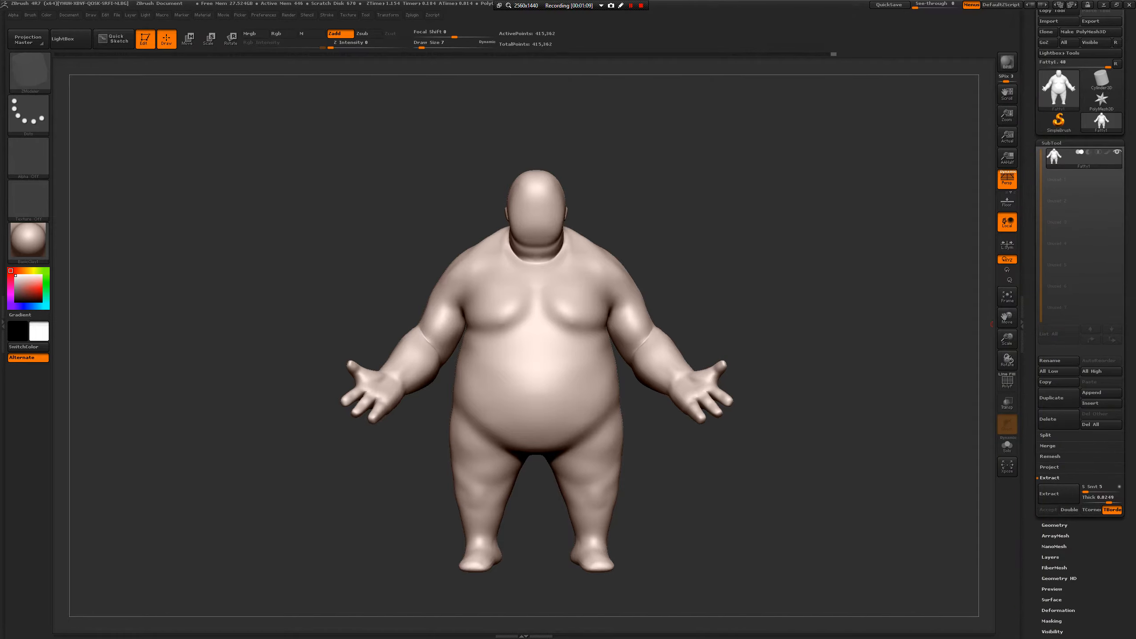
drag(824, 373, 856, 373)
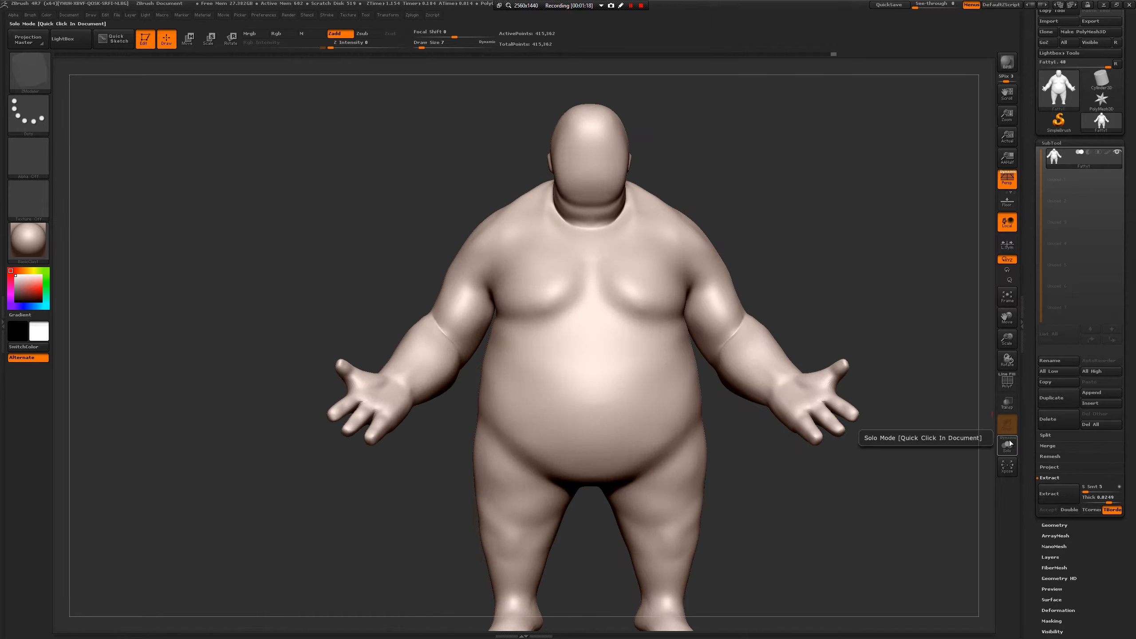
drag(879, 320, 818, 319)
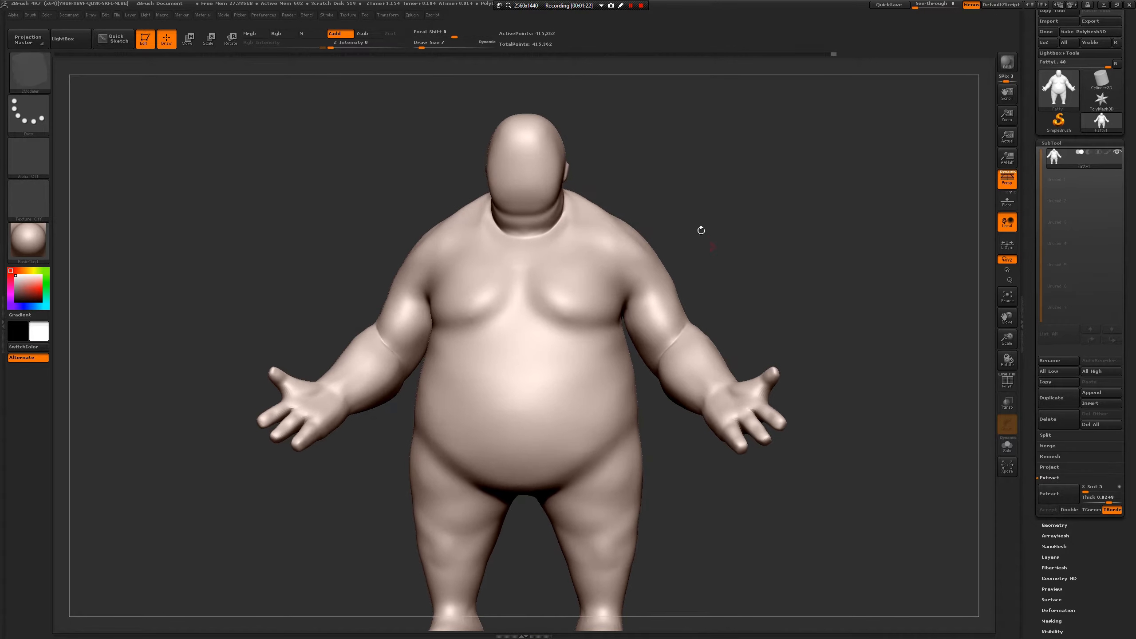
key(ctrl+shift)
ctrl+shift+drag(640, 227, 624, 278)
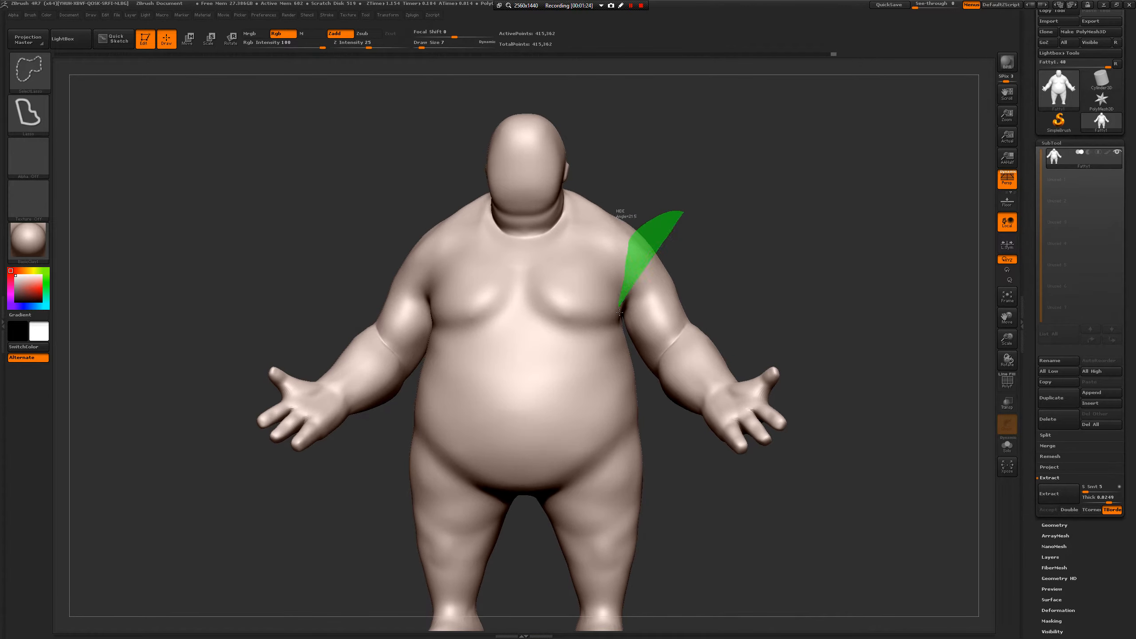
mouse_move(624, 325)
ctrl+shift+mouse_down()
mouse_move(630, 358)
mouse_move(738, 496)
mouse_move(832, 430)
mouse_move(879, 355)
mouse_move(898, 357)
mouse_move(861, 364)
ctrl+shift+mouse_up()
key(ctrl+shift)
ctrl+shift+click(878, 370)
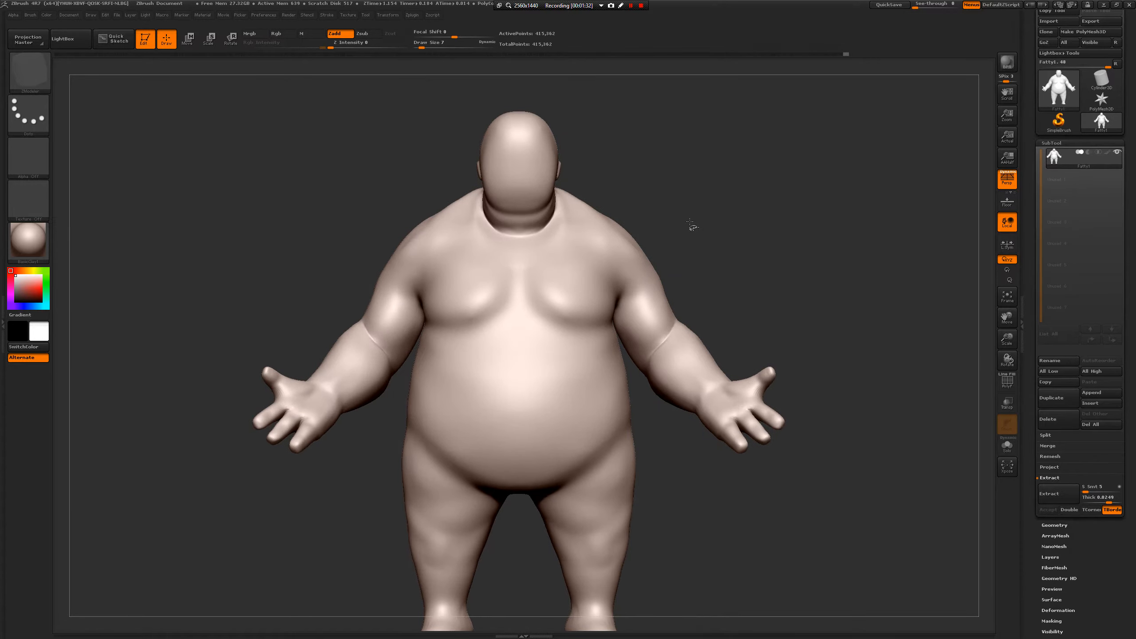
- Hide both arms with lasso selections, leaving only the torso, head and legs displayed
mouse_move(690, 225)
mouse_down()
mouse_move(649, 202)
mouse_move(657, 244)
mouse_move(689, 225)
mouse_move(644, 212)
mouse_move(628, 272)
mouse_up()
ctrl+shift+click(703, 228)
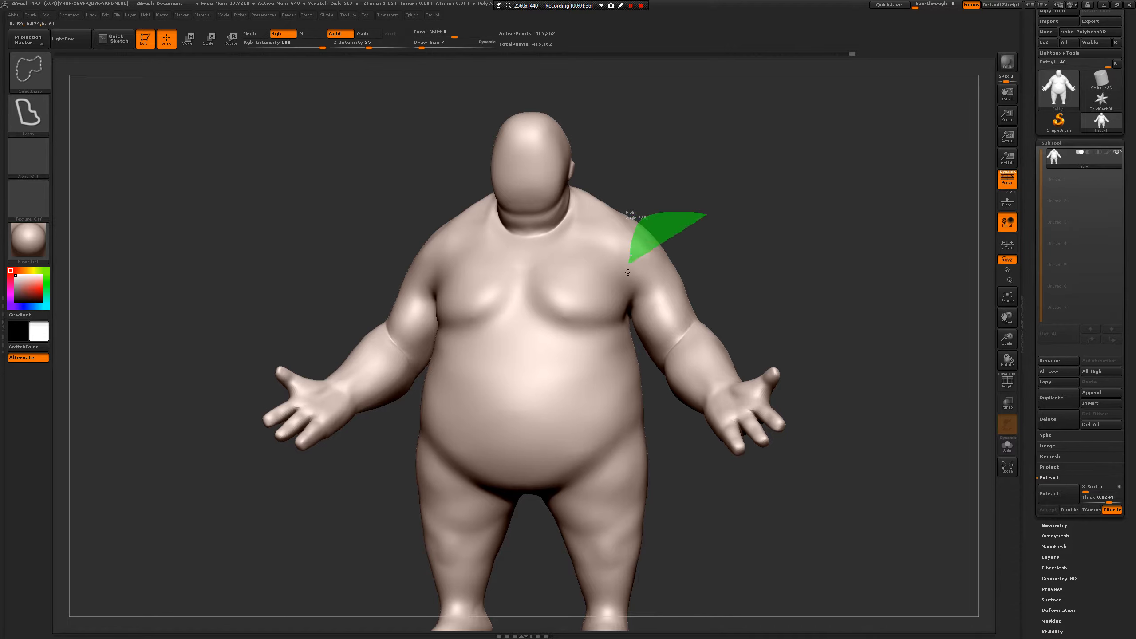
mouse_move(629, 314)
ctrl+shift+mouse_down()
mouse_move(716, 499)
mouse_move(872, 385)
mouse_move(859, 368)
ctrl+shift+mouse_up()
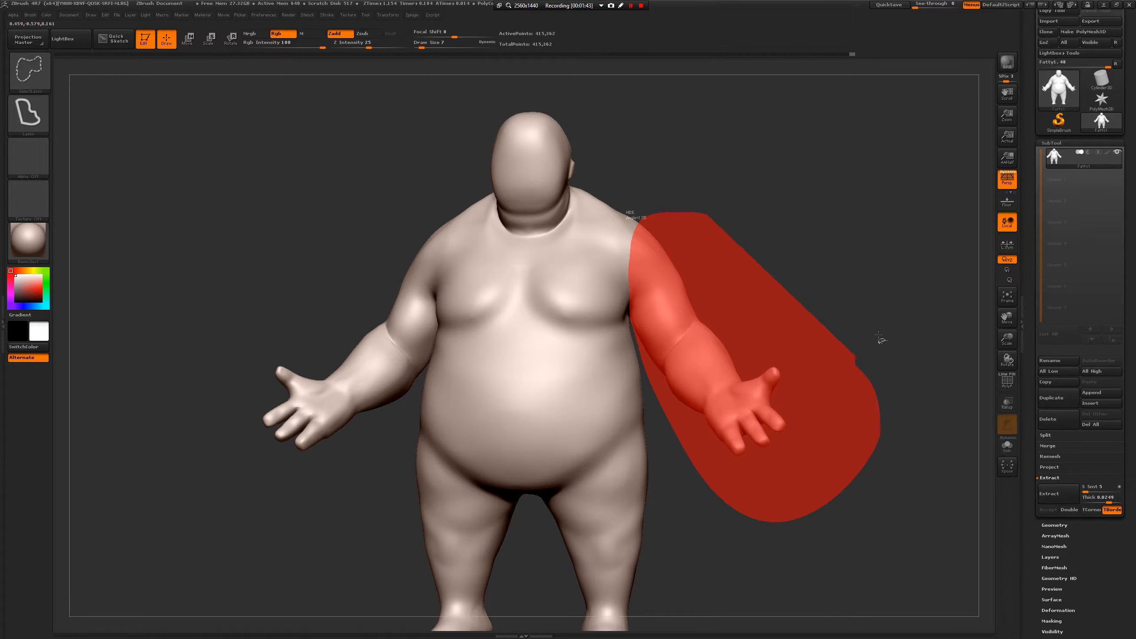
ctrl+alt+shift+drag(880, 339, 817, 357)
drag(258, 393, 203, 402)
mouse_move(233, 251)
ctrl+shift+mouse_down()
mouse_move(251, 210)
mouse_move(382, 217)
mouse_move(405, 266)
mouse_move(385, 399)
mouse_move(226, 555)
mouse_move(202, 269)
ctrl+shift+mouse_up()
mouse_move(327, 501)
mouse_down()
mouse_move(402, 497)
mouse_move(780, 398)
mouse_move(775, 343)
mouse_move(809, 312)
mouse_up()
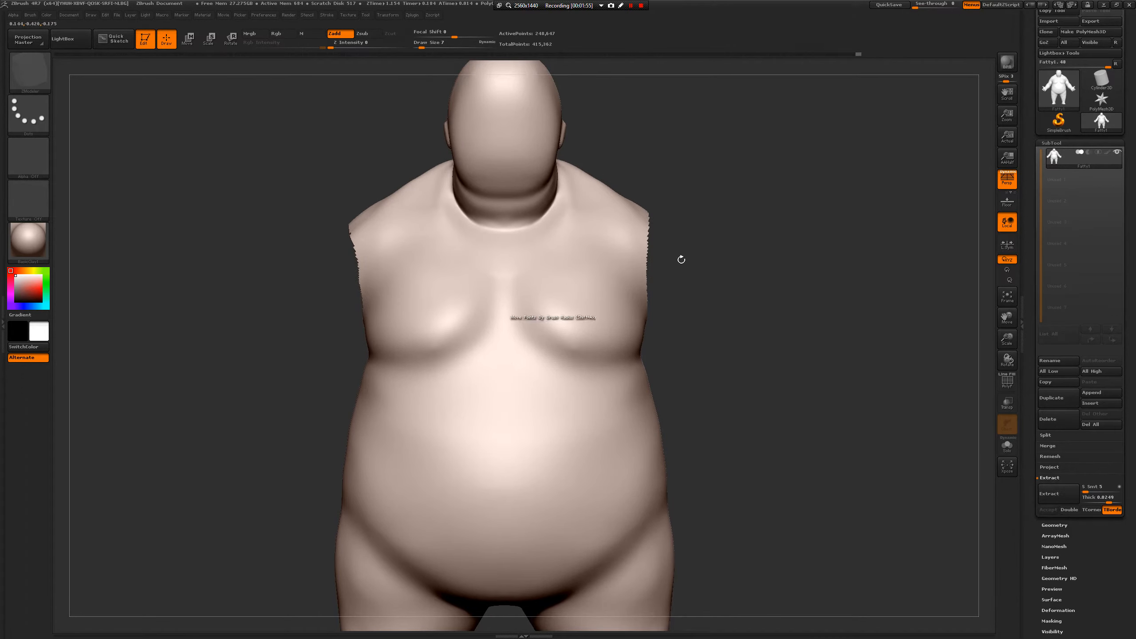
- Select the Clay Buildup brush and enlarge its draw size
key(b)
key(c)
key(b)
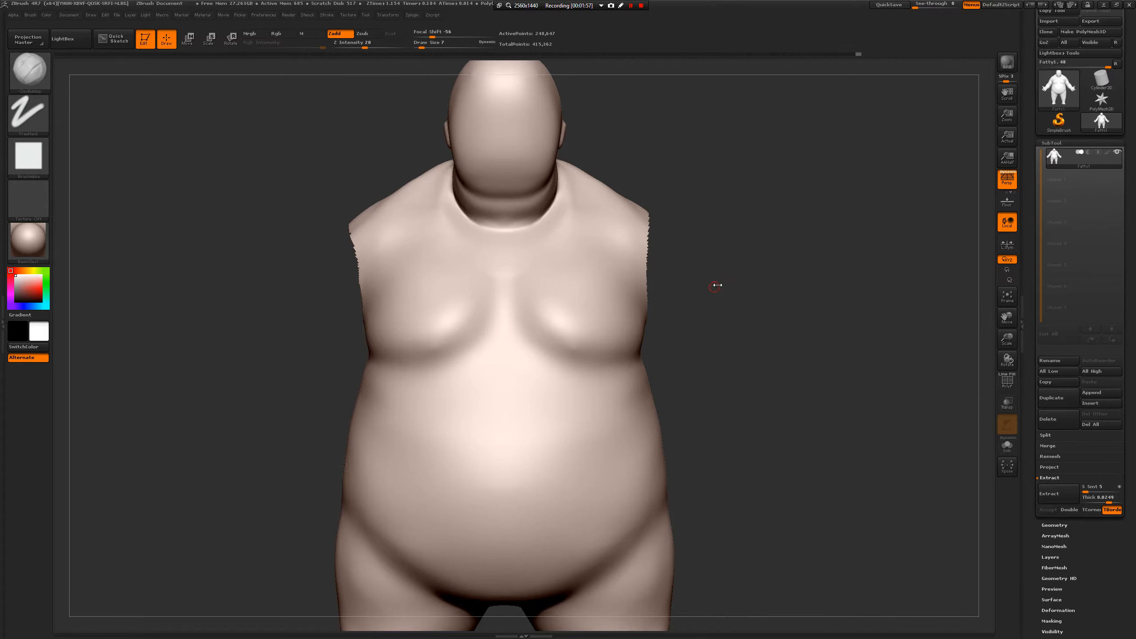
key(s)
mouse_move(747, 262)
alt+mouse_down()
mouse_move(728, 286)
mouse_move(797, 313)
alt+mouse_up()
key(s)
- Bring the whole body back into display and subdivide the mesh to level 5
click(1046, 523)
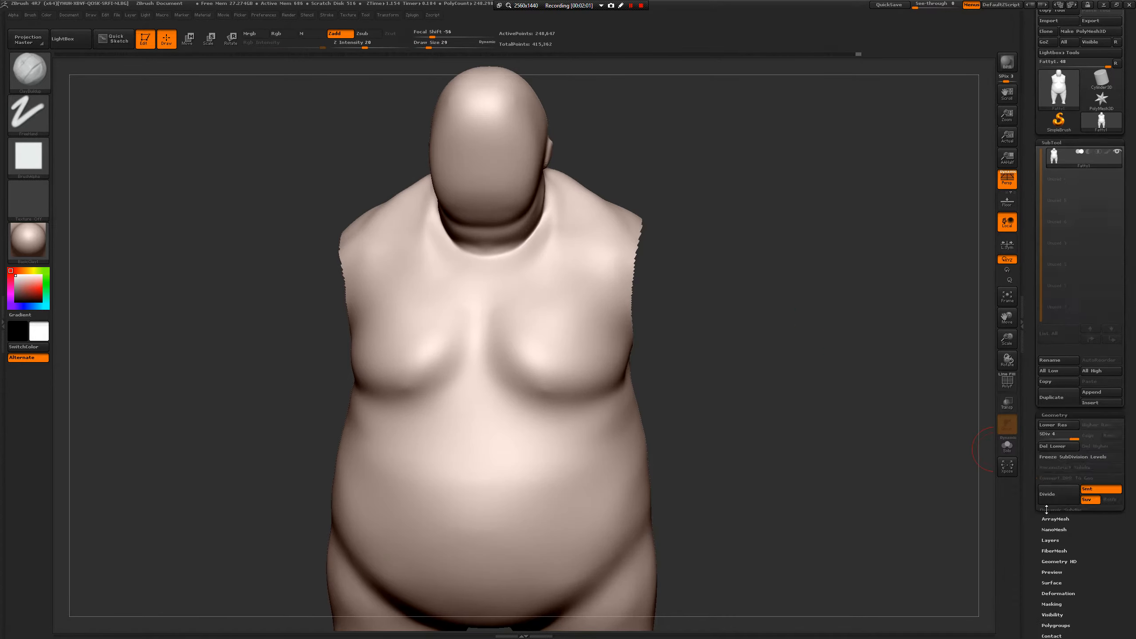
click(1046, 231)
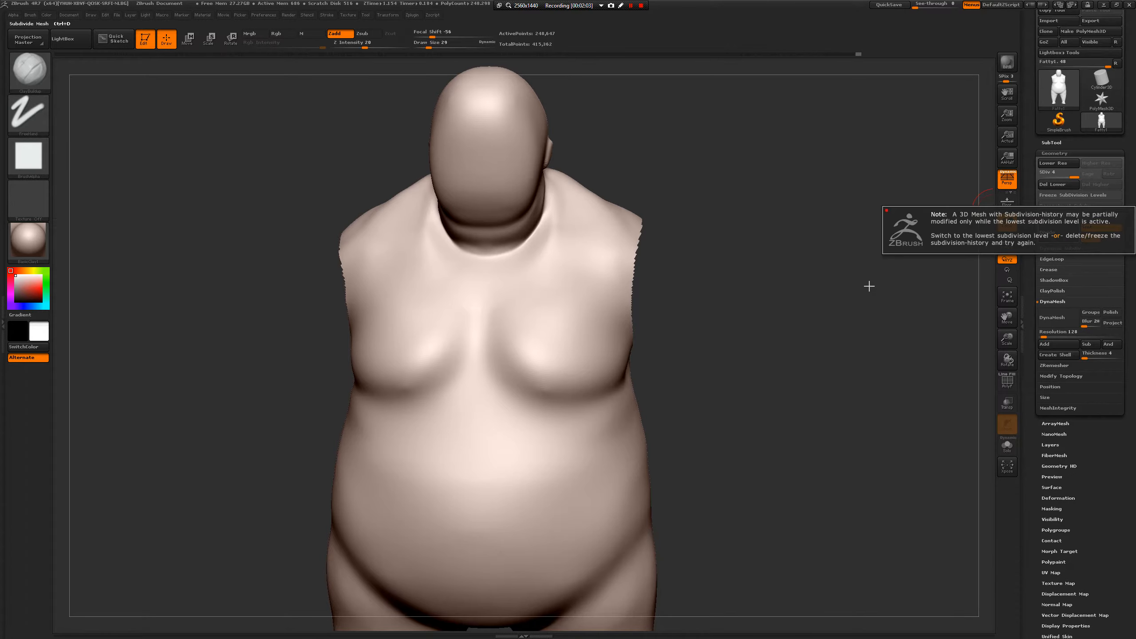
drag(857, 295, 814, 300)
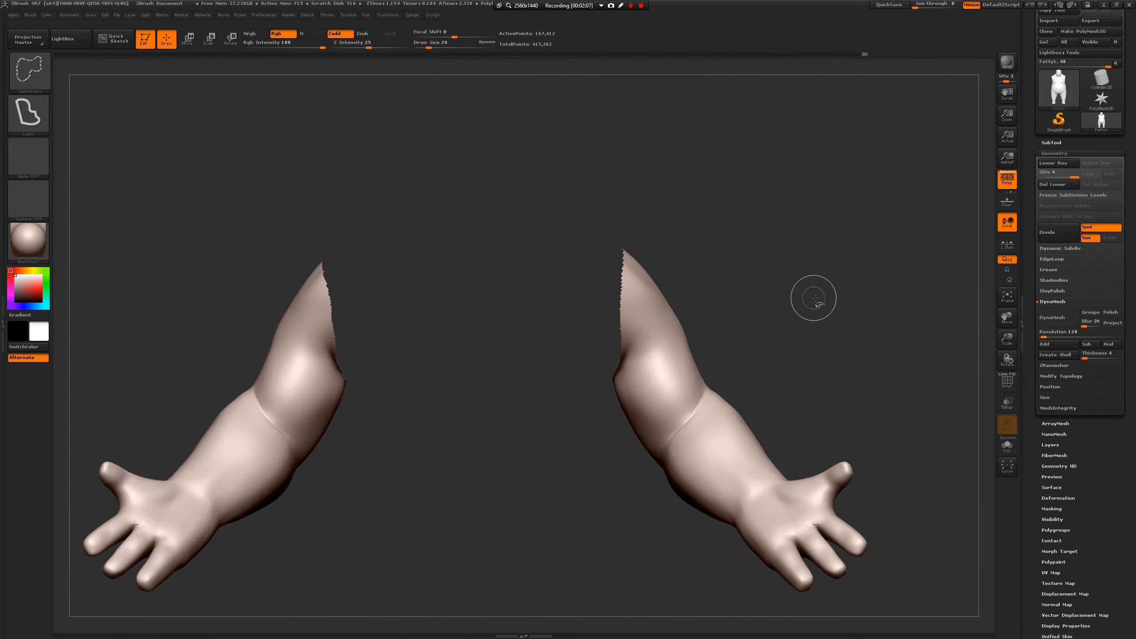
key(ctrl+shift)
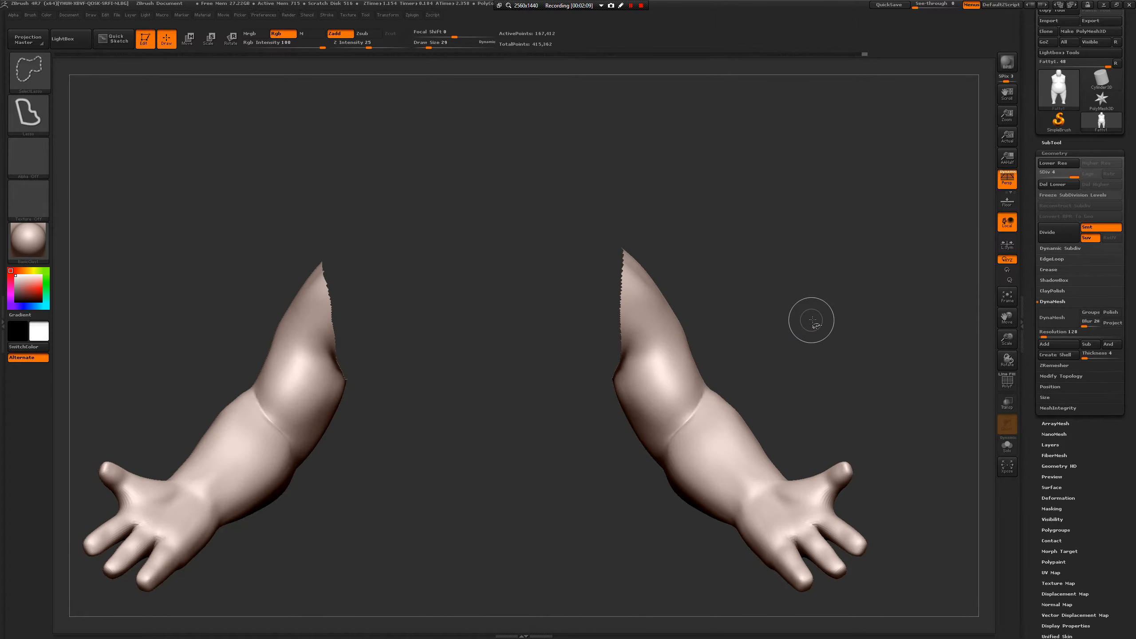
ctrl+shift+click(811, 320)
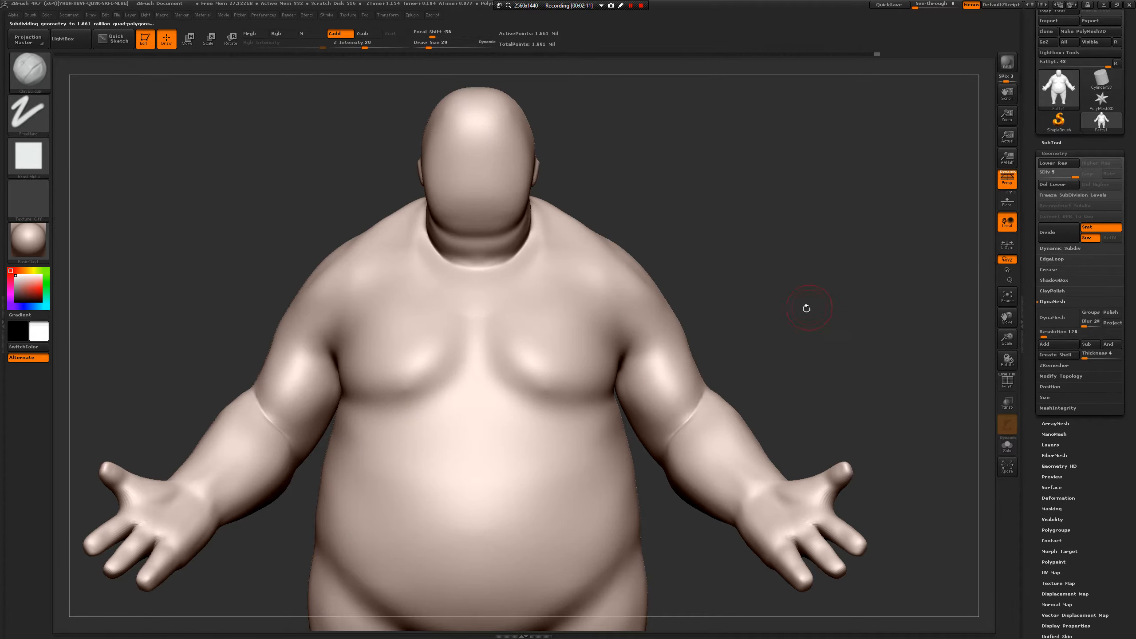
drag(805, 313, 767, 282)
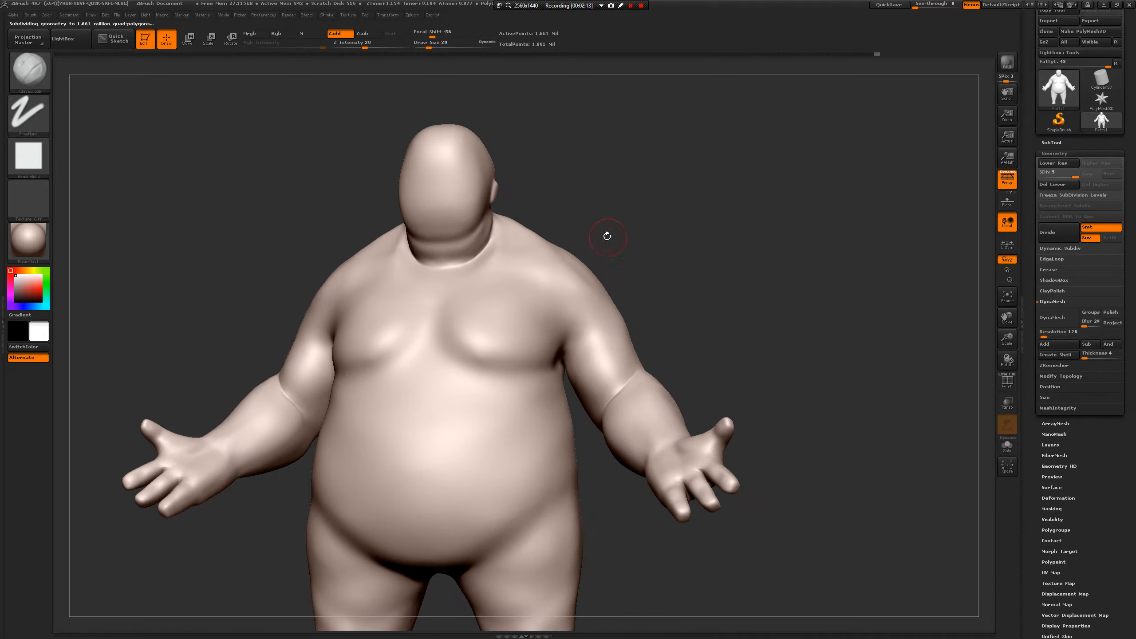
- Hide both arms at the shoulders on the subdivided mesh using lasso selections
mouse_move(608, 236)
mouse_down()
mouse_move(626, 241)
mouse_move(551, 301)
mouse_up()
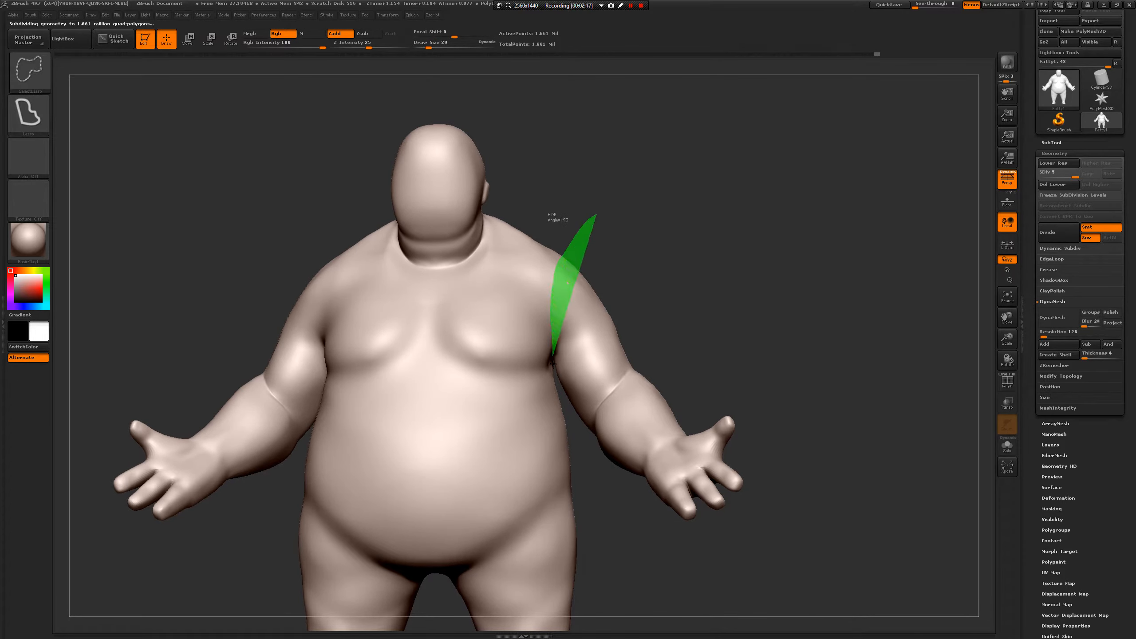
mouse_move(553, 363)
ctrl+shift+mouse_down()
mouse_move(556, 412)
mouse_move(785, 553)
mouse_move(875, 417)
ctrl+shift+mouse_up()
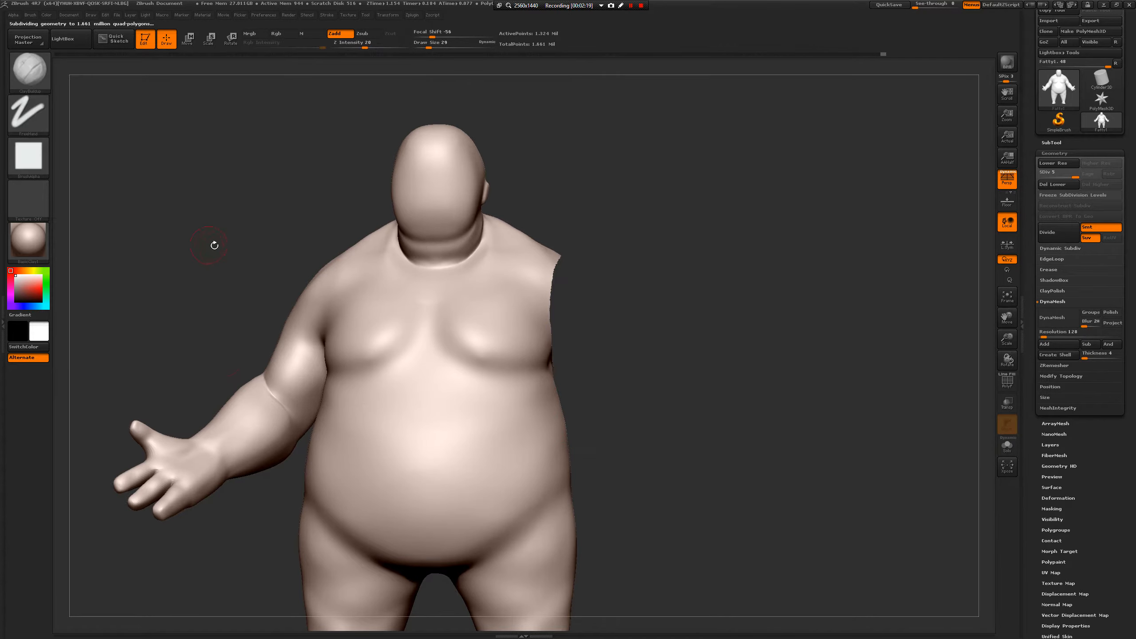
mouse_move(215, 245)
shift+mouse_down()
mouse_move(182, 220)
mouse_move(299, 251)
mouse_move(289, 262)
shift+mouse_up()
mouse_move(188, 424)
ctrl+shift+mouse_down()
mouse_move(220, 549)
mouse_move(394, 466)
mouse_move(435, 402)
mouse_move(416, 438)
ctrl+shift+mouse_up()
ctrl+shift+click(183, 380)
mouse_move(183, 373)
ctrl+shift+mouse_down()
mouse_move(300, 535)
mouse_move(428, 410)
mouse_move(437, 366)
mouse_move(308, 272)
ctrl+shift+mouse_up()
drag(177, 574, 237, 552)
- Try a clay stroke on the shoulder with a larger brush, and undo it
mouse_move(697, 348)
mouse_down()
mouse_move(649, 351)
mouse_move(682, 331)
mouse_up()
mouse_move(808, 324)
alt+mouse_down()
mouse_move(730, 323)
mouse_move(742, 322)
mouse_move(721, 304)
alt+mouse_up()
key(w)
key(q)
key(space)
key(space)
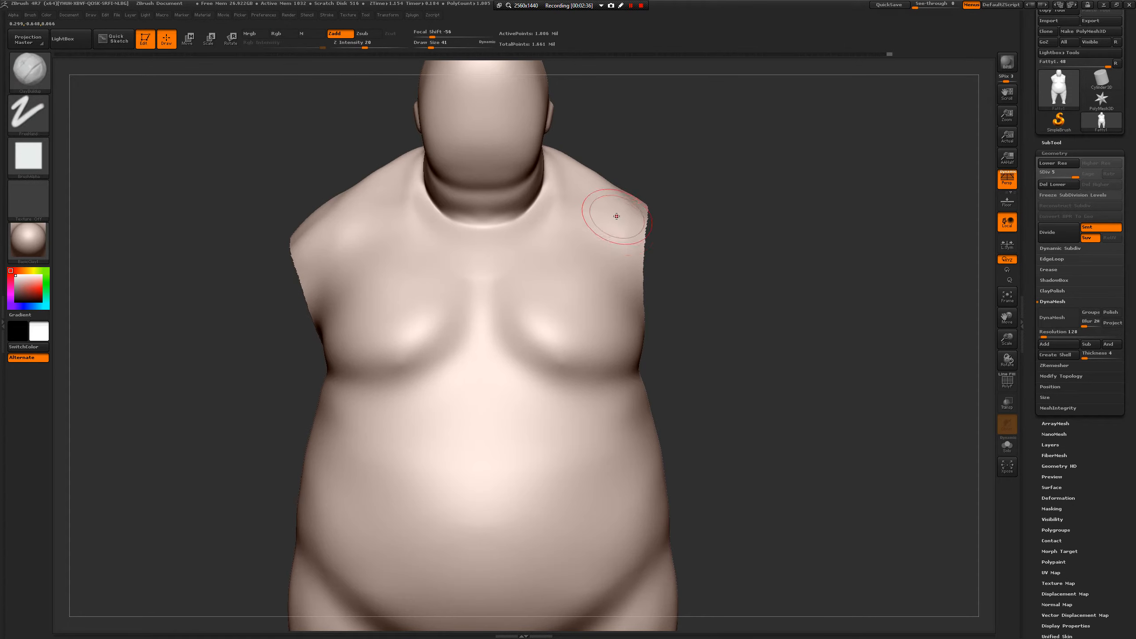
key(space)
mouse_move(616, 215)
mouse_down()
mouse_move(580, 244)
mouse_move(598, 216)
mouse_up()
key(ctrl+z)
- Try mask strokes on the front of the shoulder with different brush sizes, and undo them
key(space)
mouse_move(657, 173)
mouse_down()
mouse_move(720, 243)
mouse_move(716, 189)
mouse_move(711, 212)
mouse_up()
key(bracketright)
key(space)
drag(611, 185, 588, 238)
key(ctrl+z)
ctrl+drag(607, 195, 581, 244)
key(ctrl+z)
key(space)
key(ctrl+z)
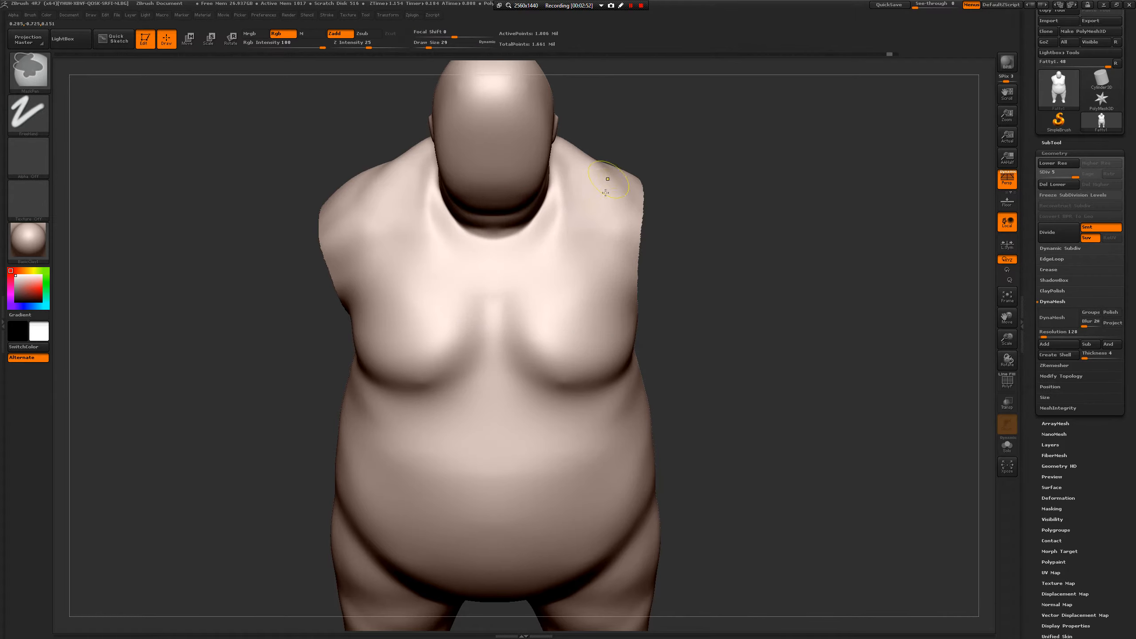
- Paint a diagonal mask band for the strap from the shoulder across the chest toward the opposite side of the waist
mouse_move(612, 180)
ctrl+mouse_down()
mouse_move(555, 294)
mouse_move(490, 372)
ctrl+mouse_up()
key(ctrl+z)
drag(756, 335, 767, 291)
mouse_move(518, 338)
ctrl+mouse_down()
mouse_move(488, 382)
mouse_move(403, 441)
ctrl+mouse_up()
key(ctrl+z)
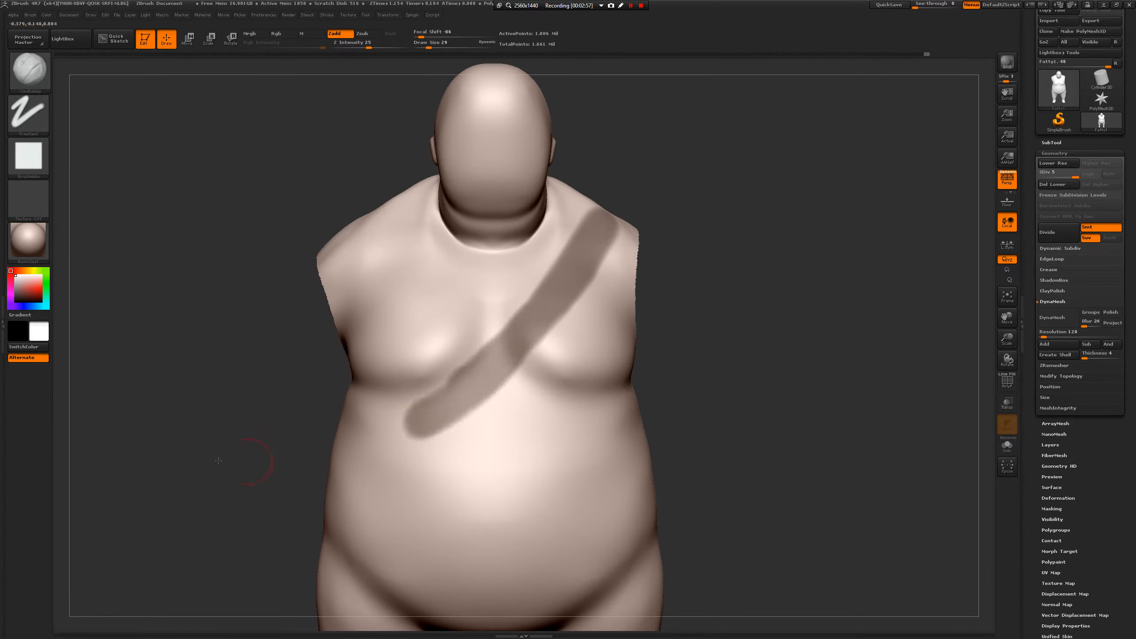
- Extend the strap mask around the waist and diagonally up the back to the shoulder
mouse_move(254, 457)
mouse_down()
mouse_move(432, 411)
mouse_move(393, 475)
mouse_move(304, 521)
mouse_up()
drag(165, 472, 290, 464)
ctrl+drag(368, 515, 220, 505)
mouse_move(525, 452)
mouse_down()
mouse_move(558, 434)
mouse_move(466, 479)
mouse_up()
mouse_move(360, 498)
ctrl+mouse_down()
mouse_move(233, 418)
mouse_move(181, 319)
ctrl+mouse_up()
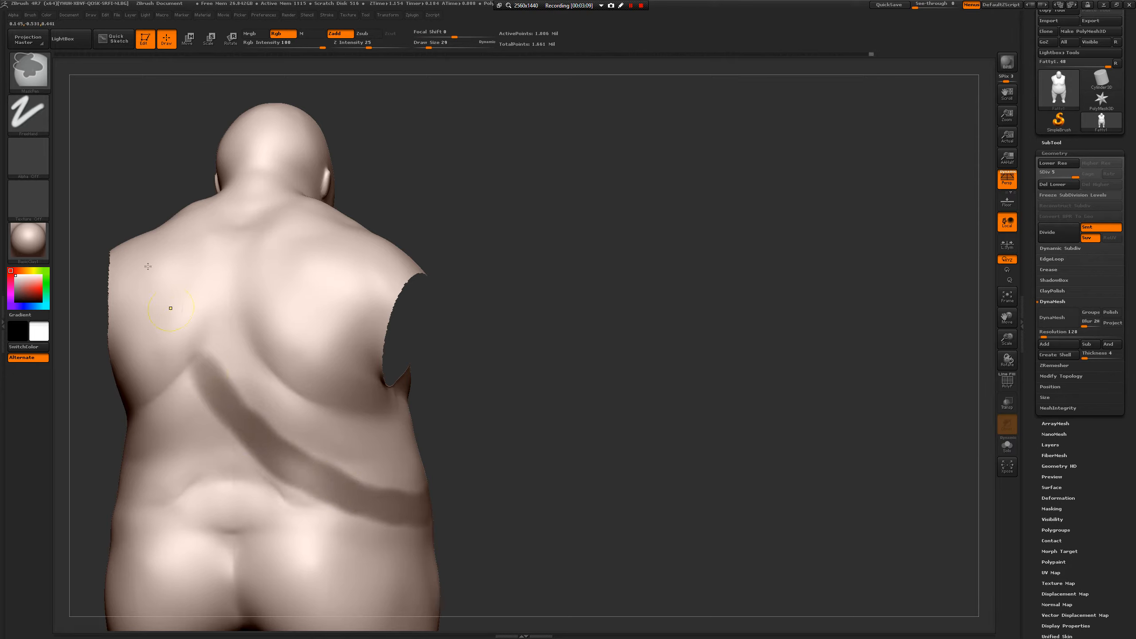
drag(71, 98, 153, 159)
key(ctrl)
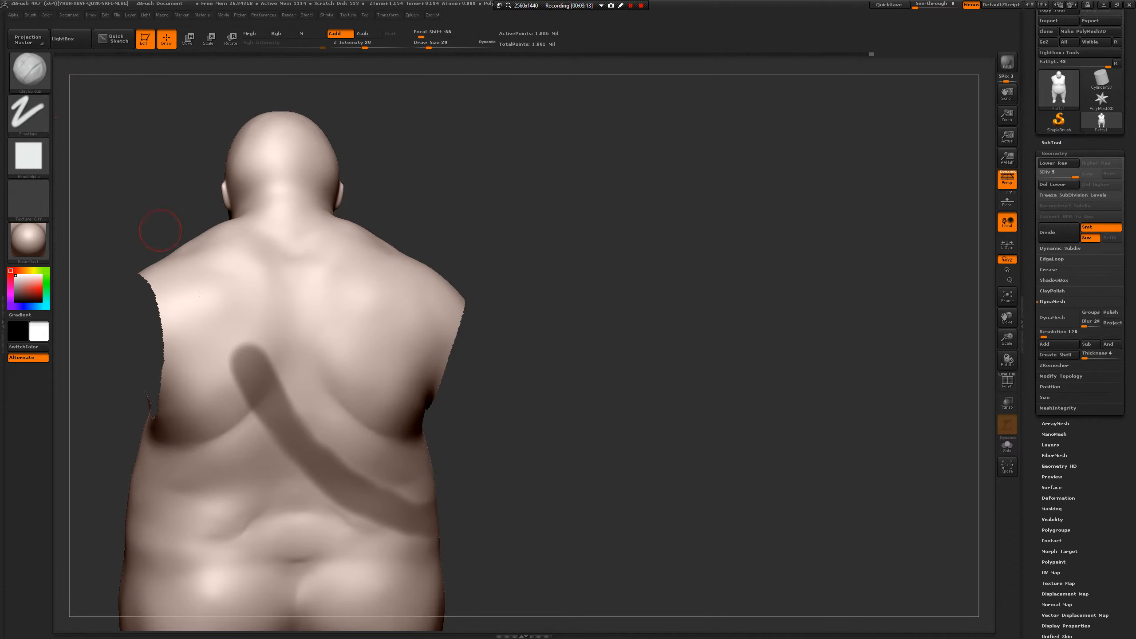
ctrl+drag(241, 368, 182, 224)
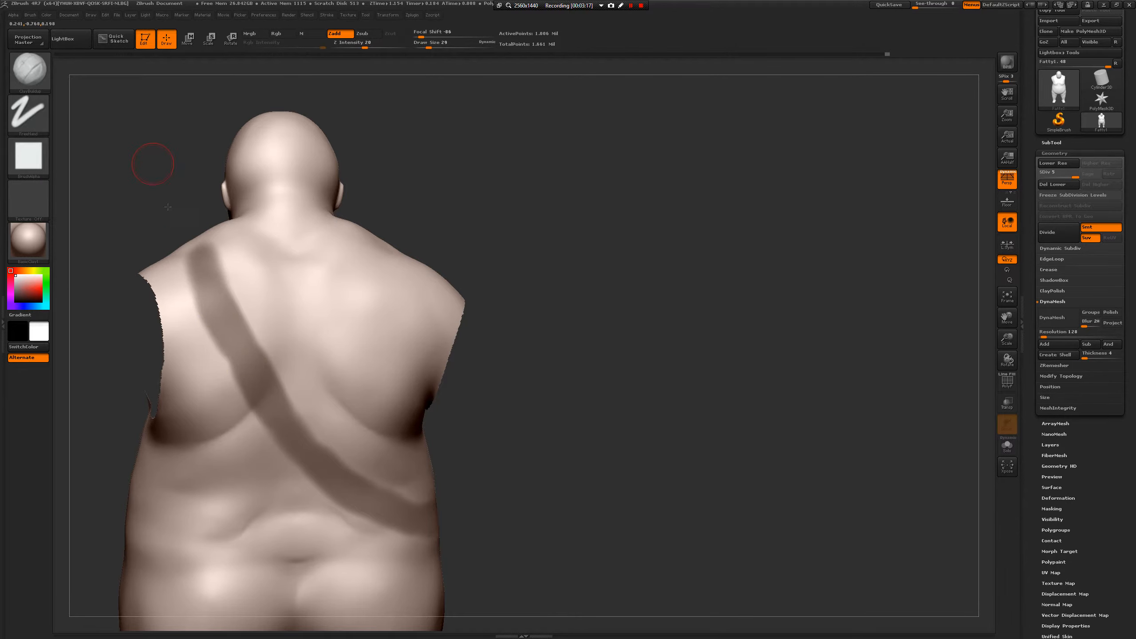
- Join the strap mask over the top of the shoulder and trim its edge by unmasking the excess
mouse_move(145, 170)
mouse_down()
mouse_move(100, 140)
mouse_move(134, 202)
mouse_up()
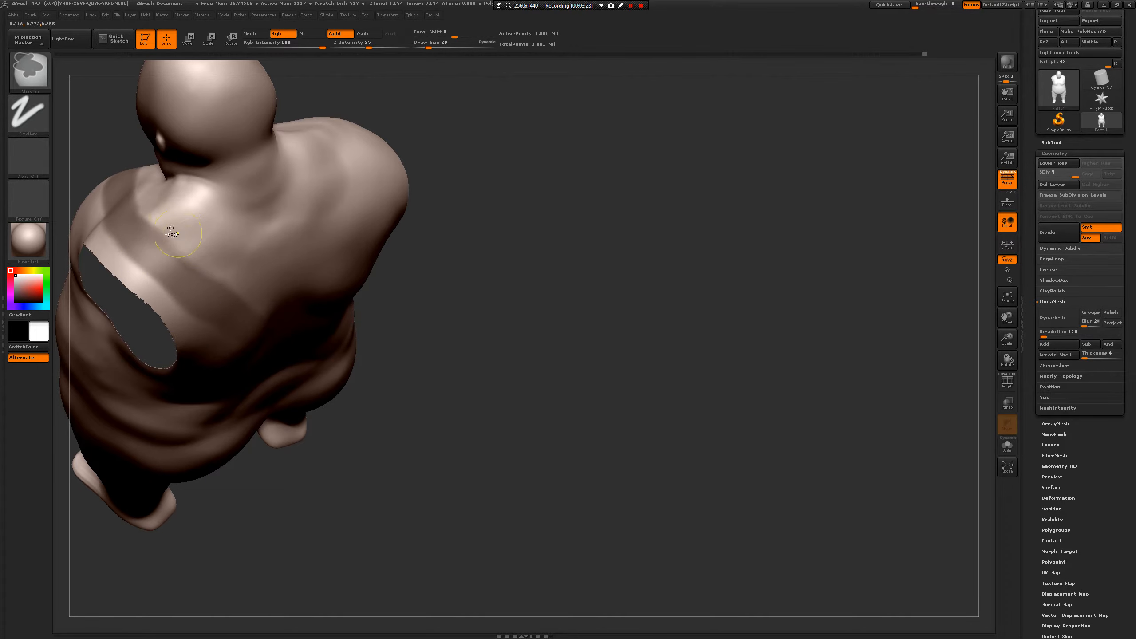
drag(378, 362, 204, 267)
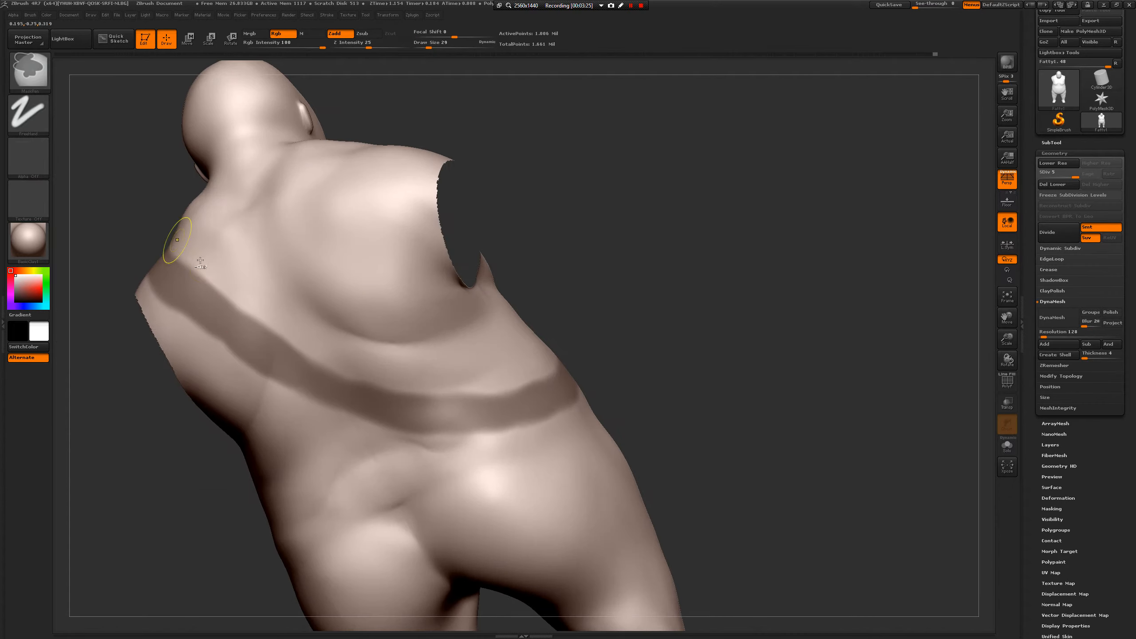
ctrl+alt+drag(127, 287, 216, 351)
drag(138, 322, 120, 356)
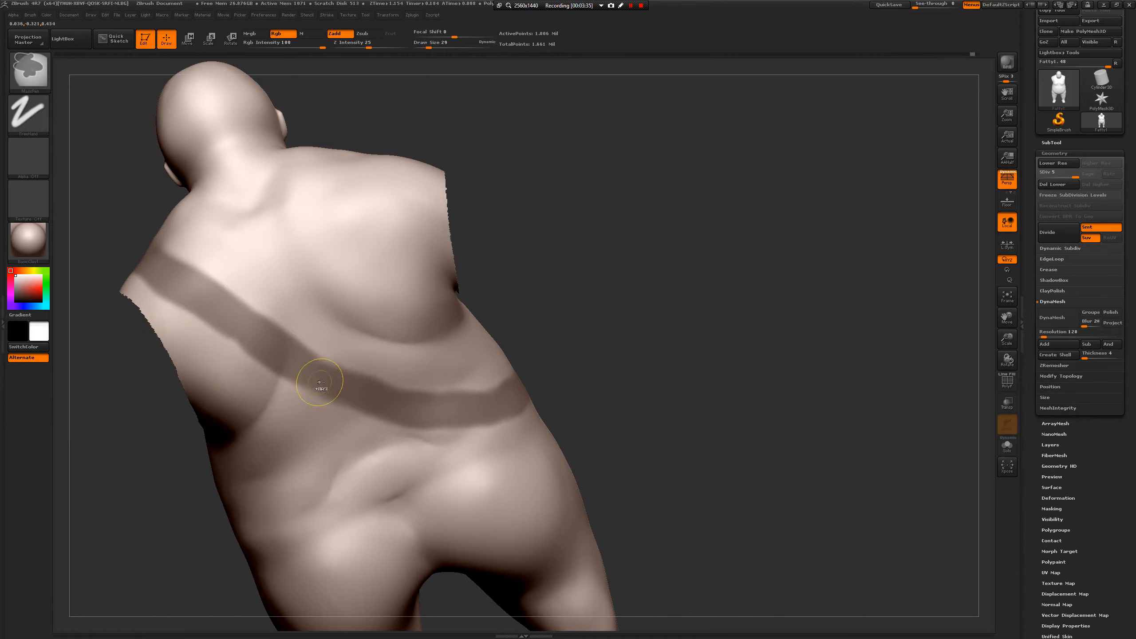
- Even out the strap mask along the lower back and side, and check the band from the front
mouse_move(319, 381)
mouse_down()
mouse_move(309, 373)
mouse_move(412, 411)
mouse_up()
drag(614, 358, 557, 364)
ctrl+drag(492, 404, 579, 386)
mouse_move(671, 365)
mouse_down()
mouse_move(603, 354)
mouse_move(486, 413)
mouse_up()
alt+drag(335, 420, 386, 380)
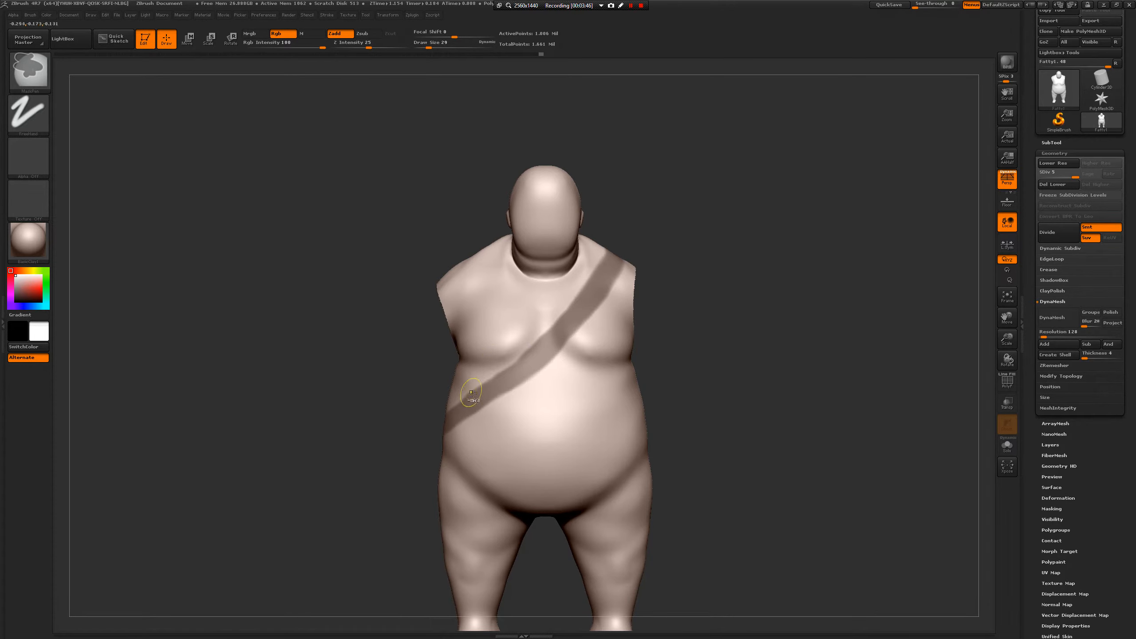
alt+drag(721, 396, 779, 380)
drag(815, 433, 819, 431)
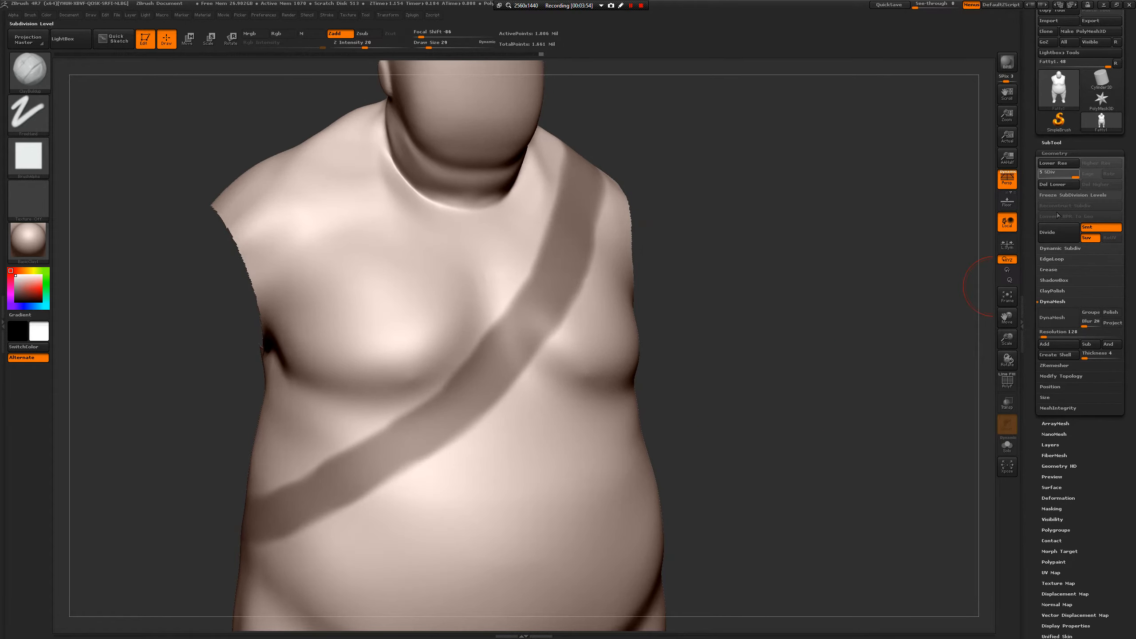
mouse_move(856, 377)
shift+mouse_down()
mouse_move(853, 389)
mouse_move(876, 379)
shift+mouse_up()
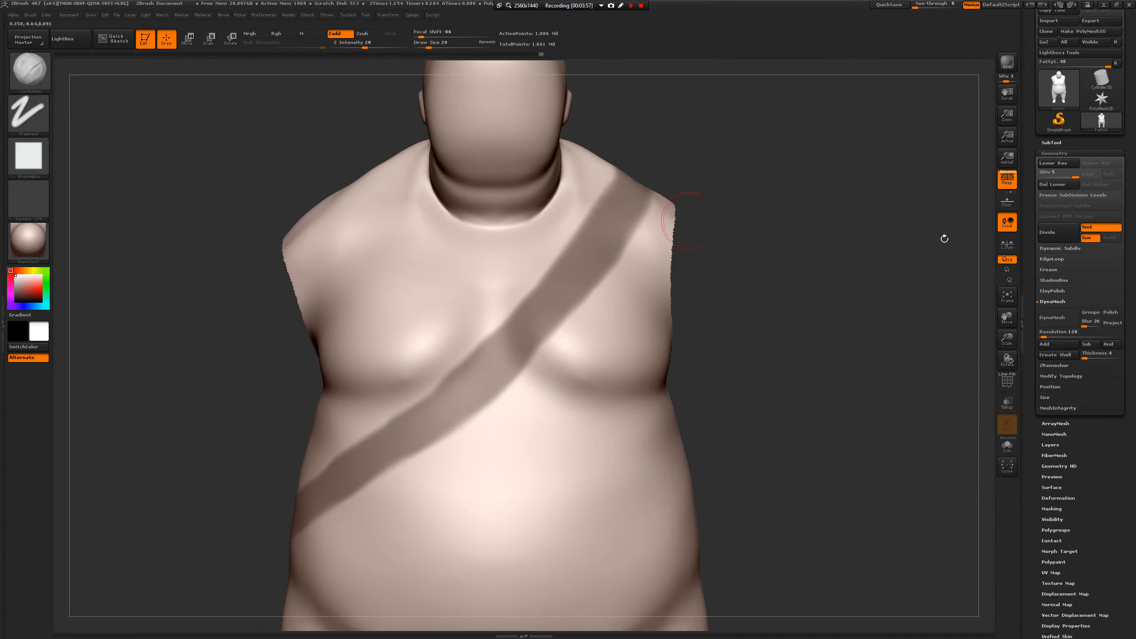
- Open the subtool extraction settings and preview the strap as a shell extracted from the masked band
click(1056, 143)
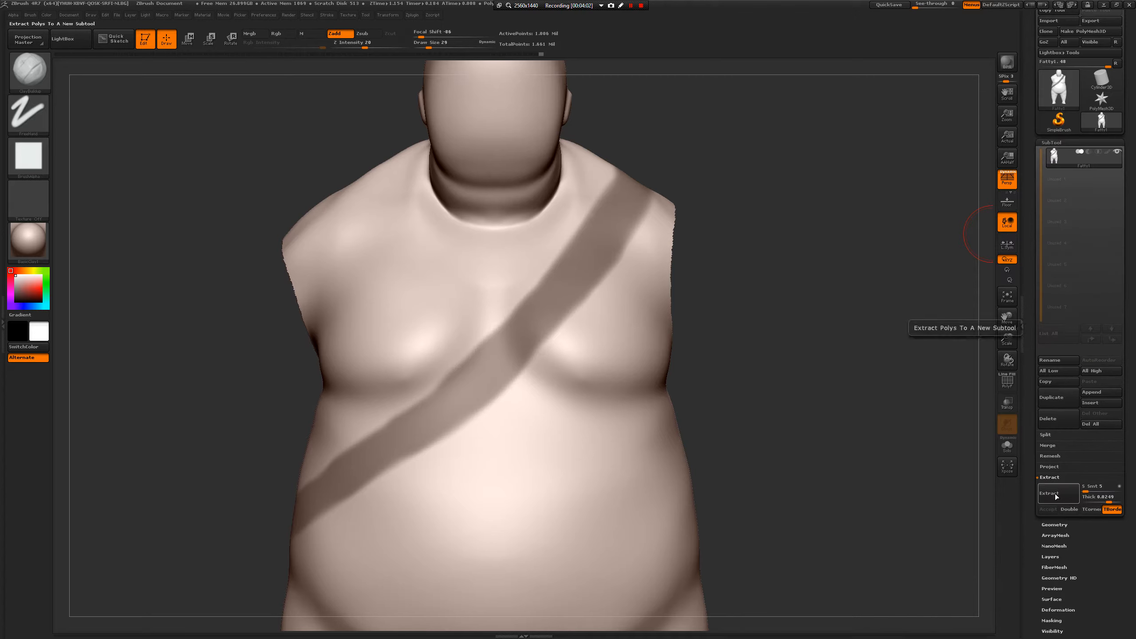
click(1055, 468)
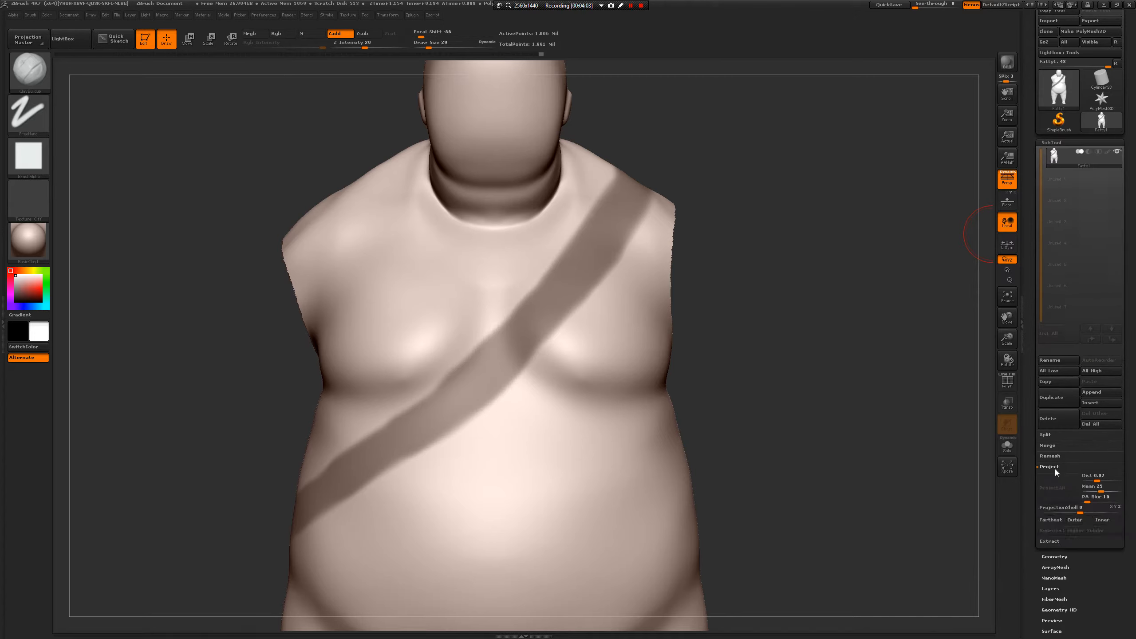
click(1049, 541)
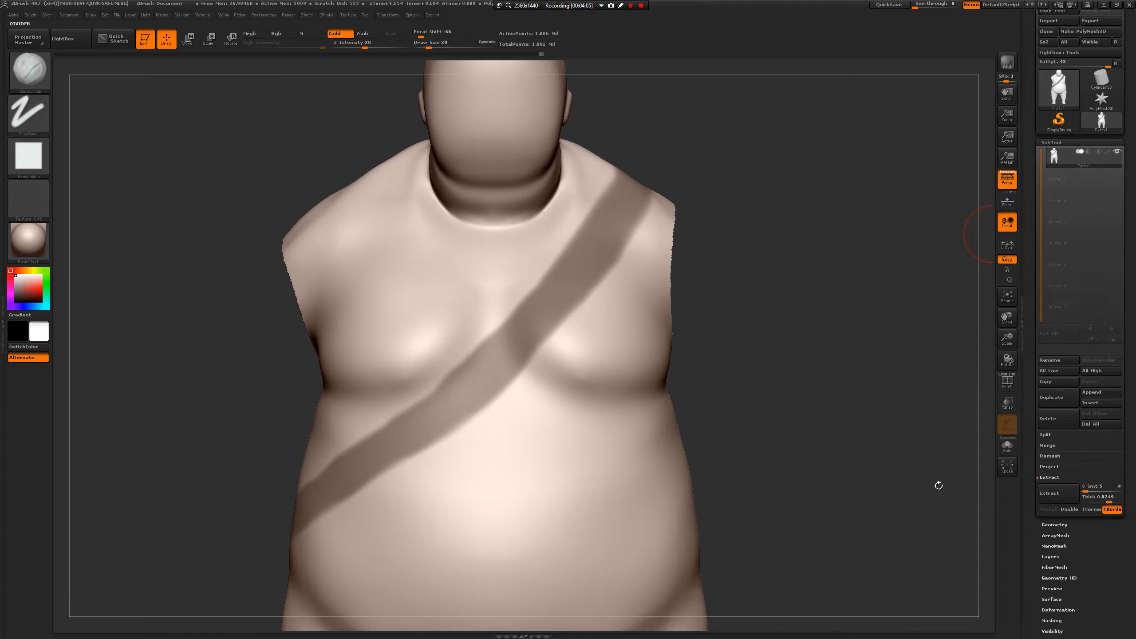
mouse_move(869, 438)
alt+mouse_down()
mouse_move(820, 402)
mouse_move(844, 404)
alt+mouse_up()
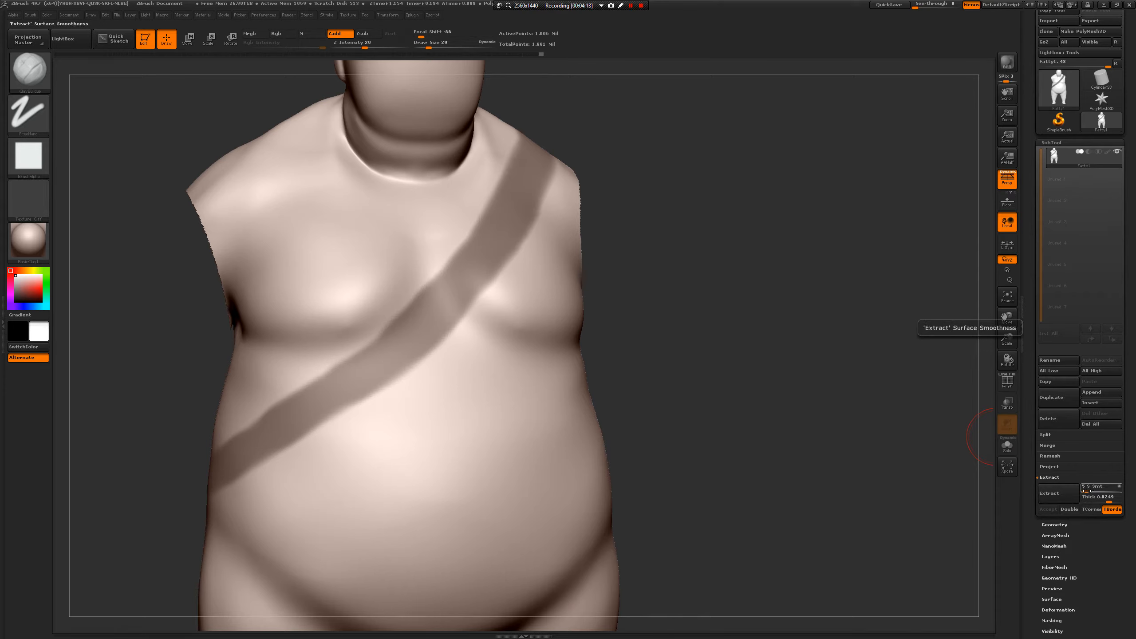
click(1058, 492)
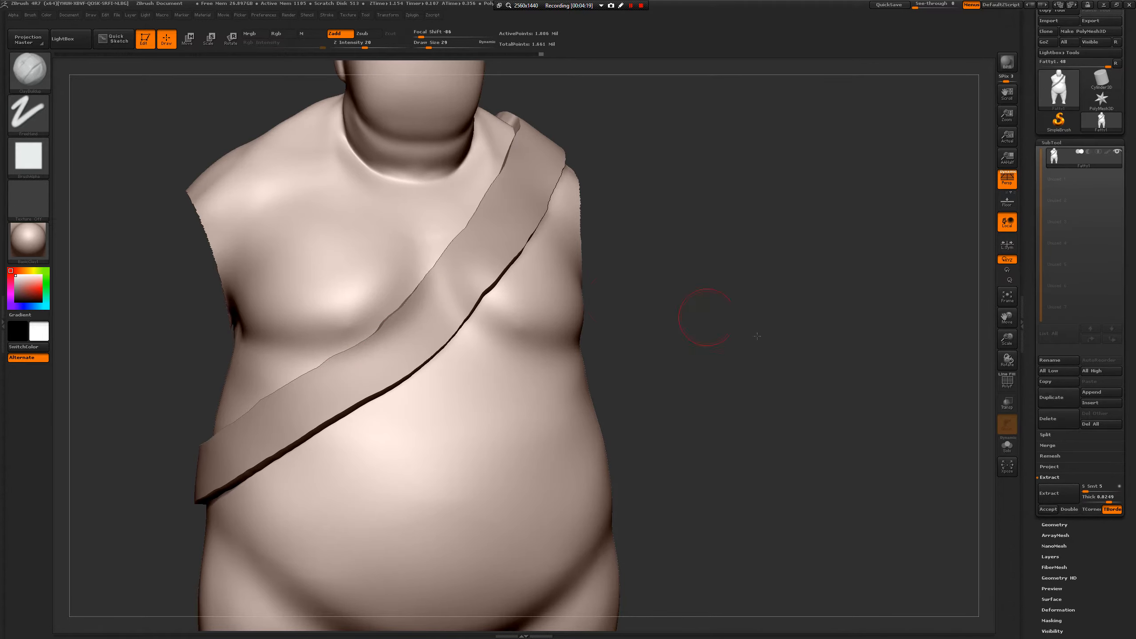
- Set the extraction's surface smoothness to 13 and preview the strap again from an angled view
alt+drag(748, 333, 886, 386)
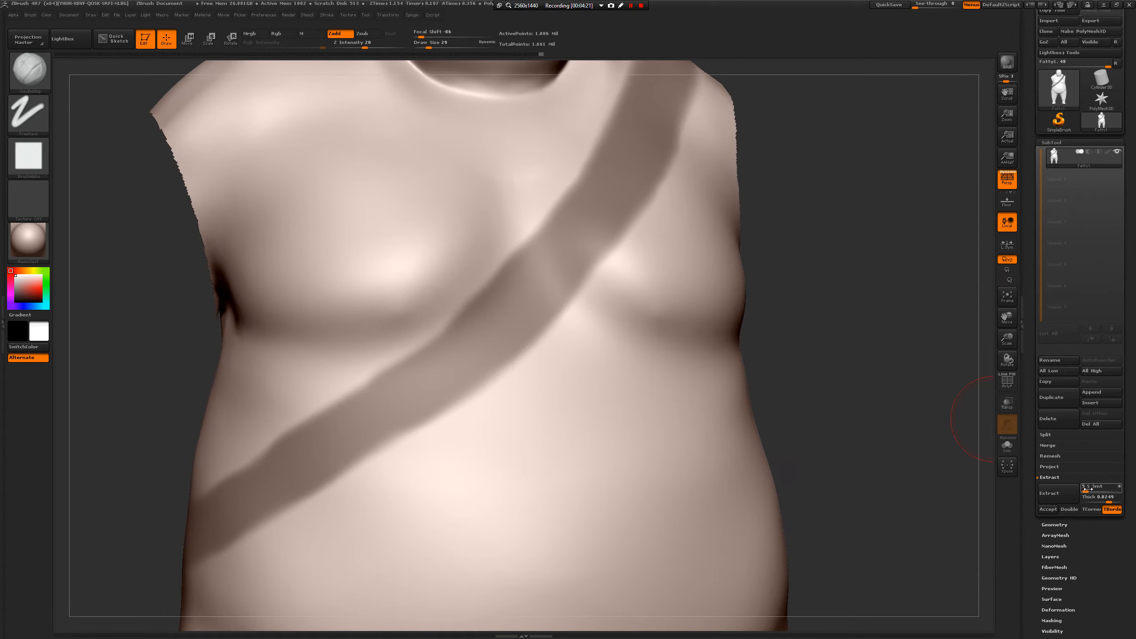
drag(1088, 489, 1091, 489)
click(1064, 494)
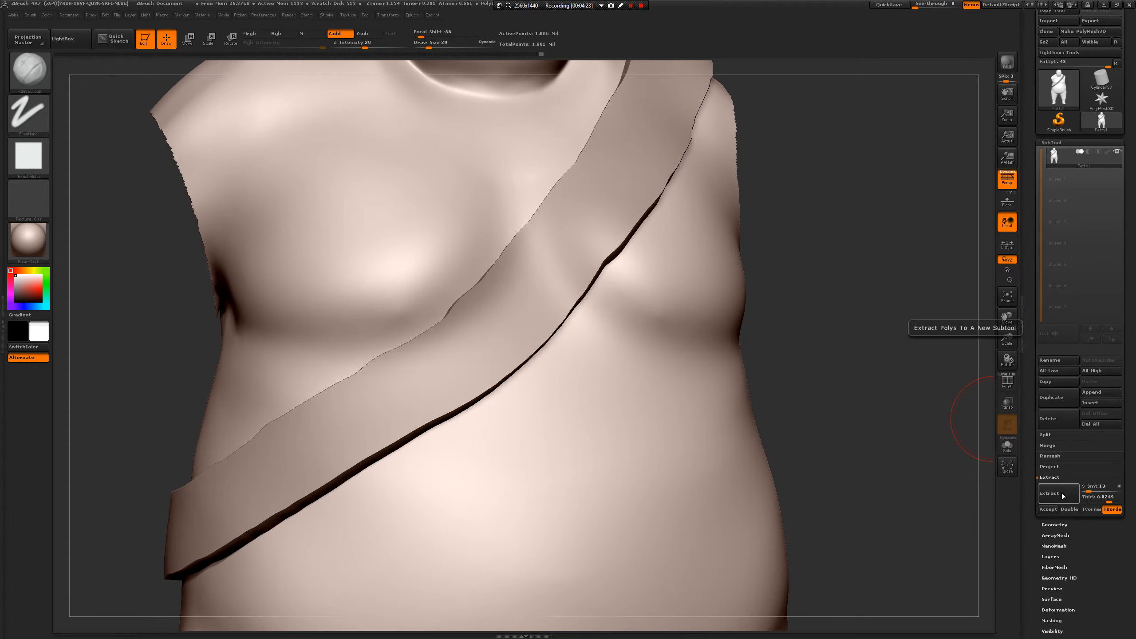
drag(845, 465, 886, 451)
click(1054, 498)
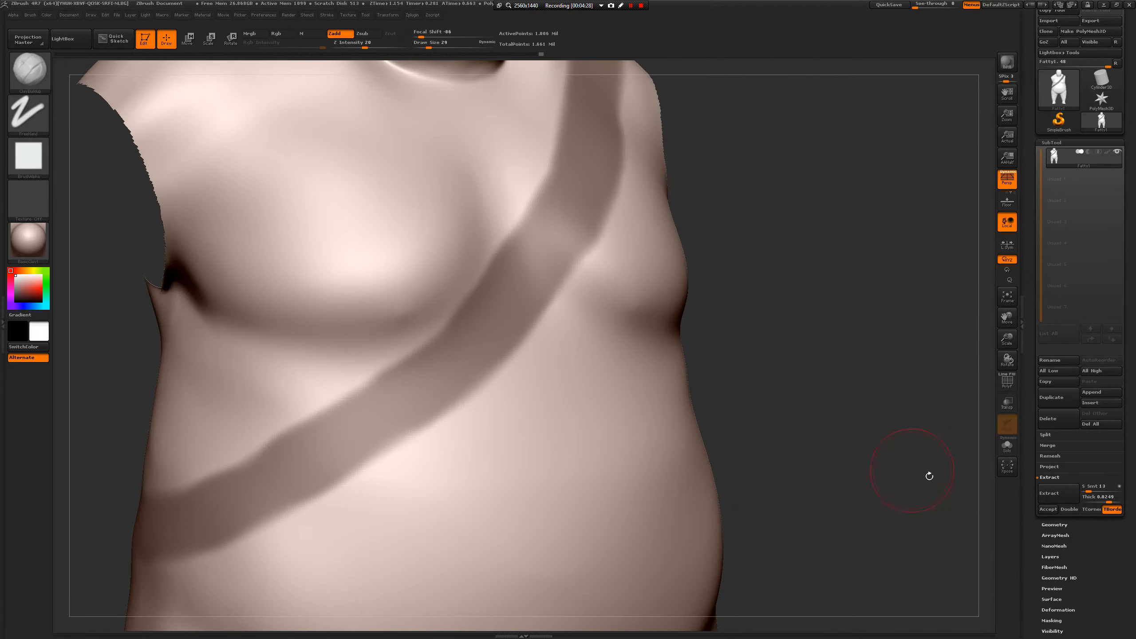
- Turn off the extraction's thin border option and preview the strap
click(1112, 510)
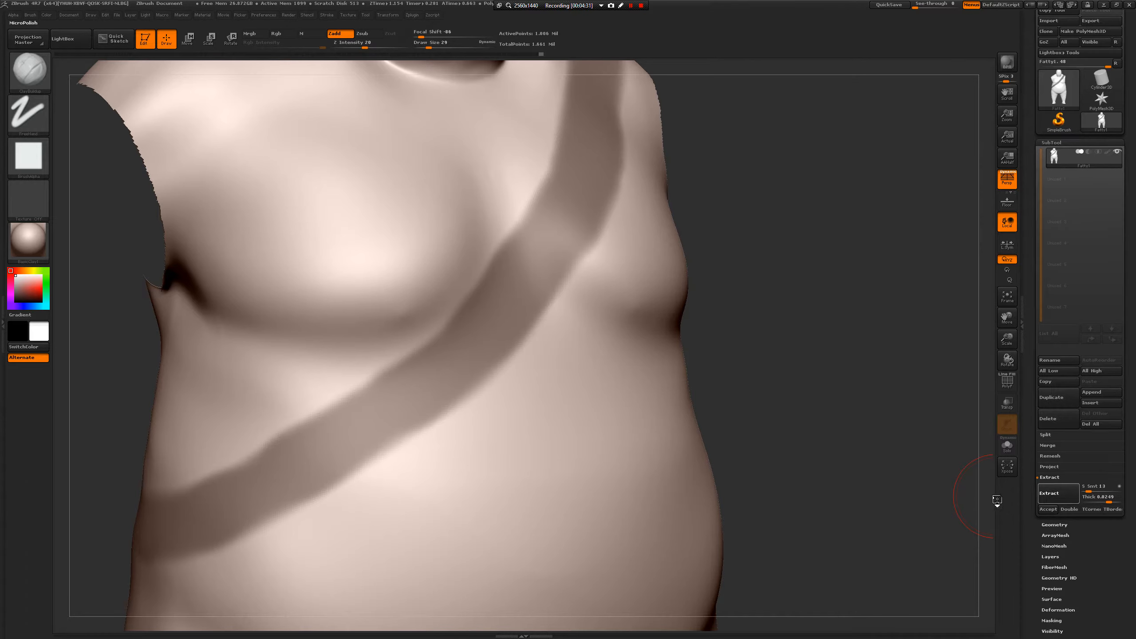
click(1057, 493)
drag(844, 469, 986, 473)
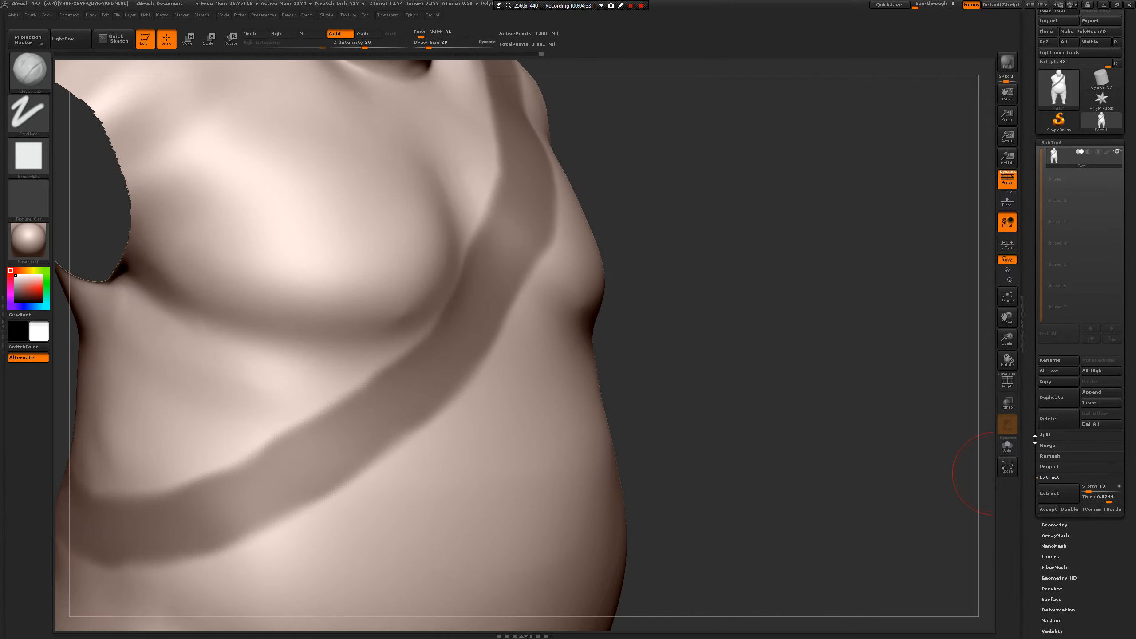
- Examine the previewed strap and its mask edge against the body's polygon wireframe
click(1007, 382)
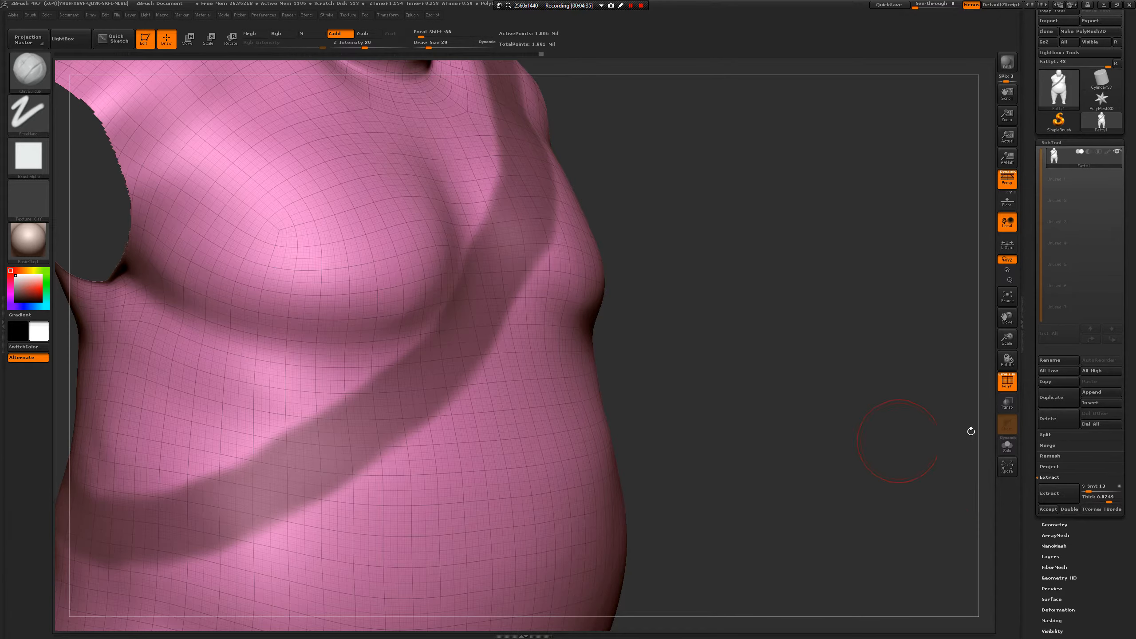
click(1007, 383)
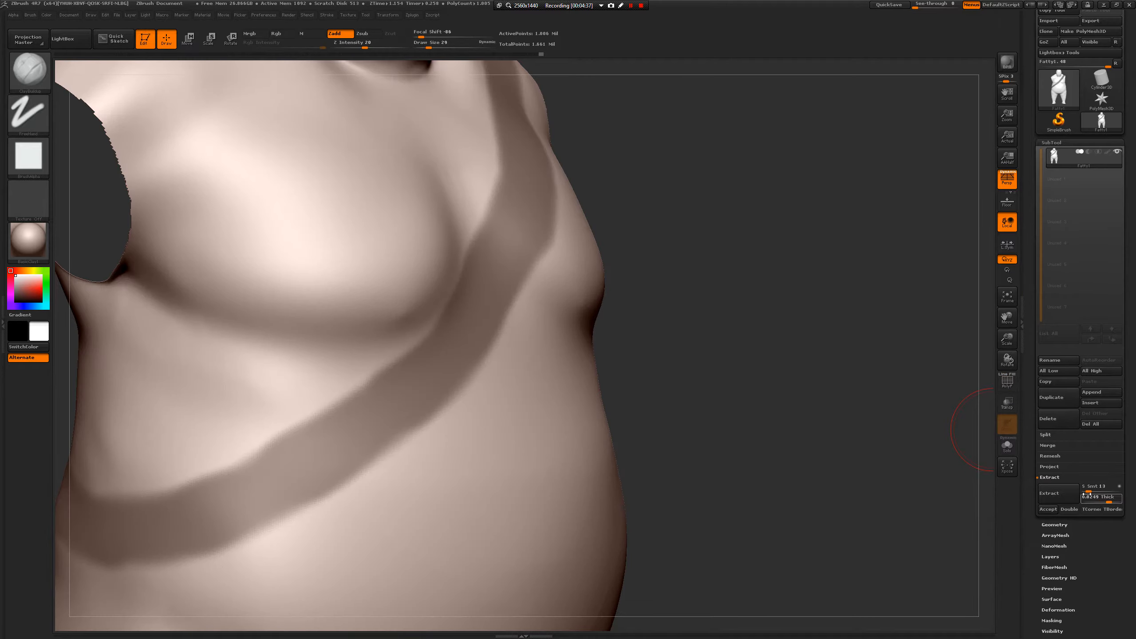
click(1008, 381)
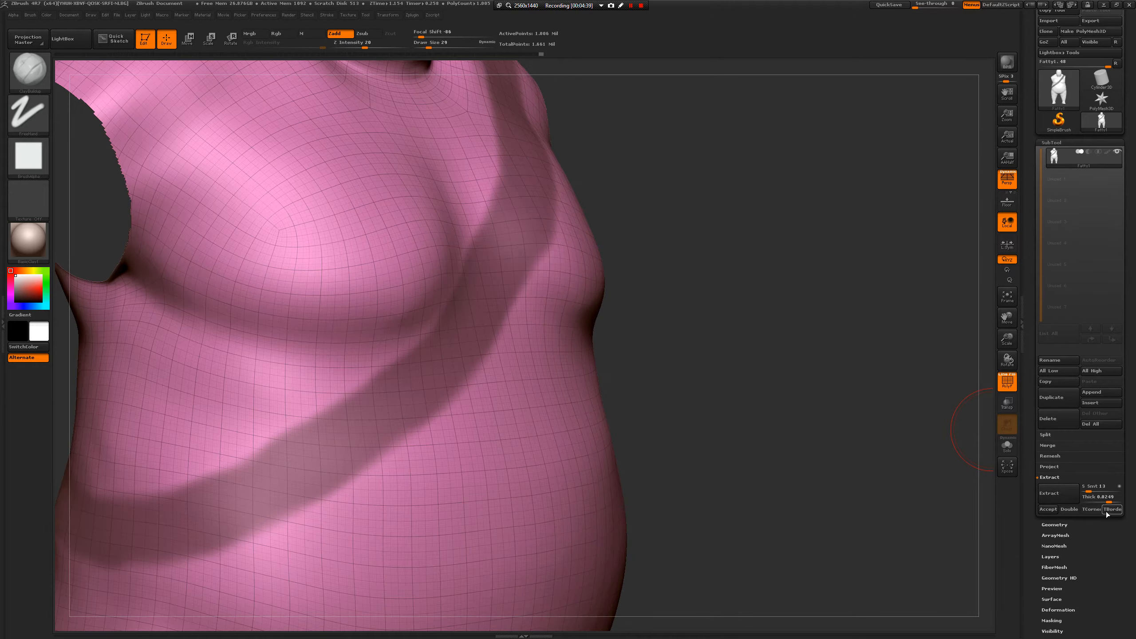
click(1061, 497)
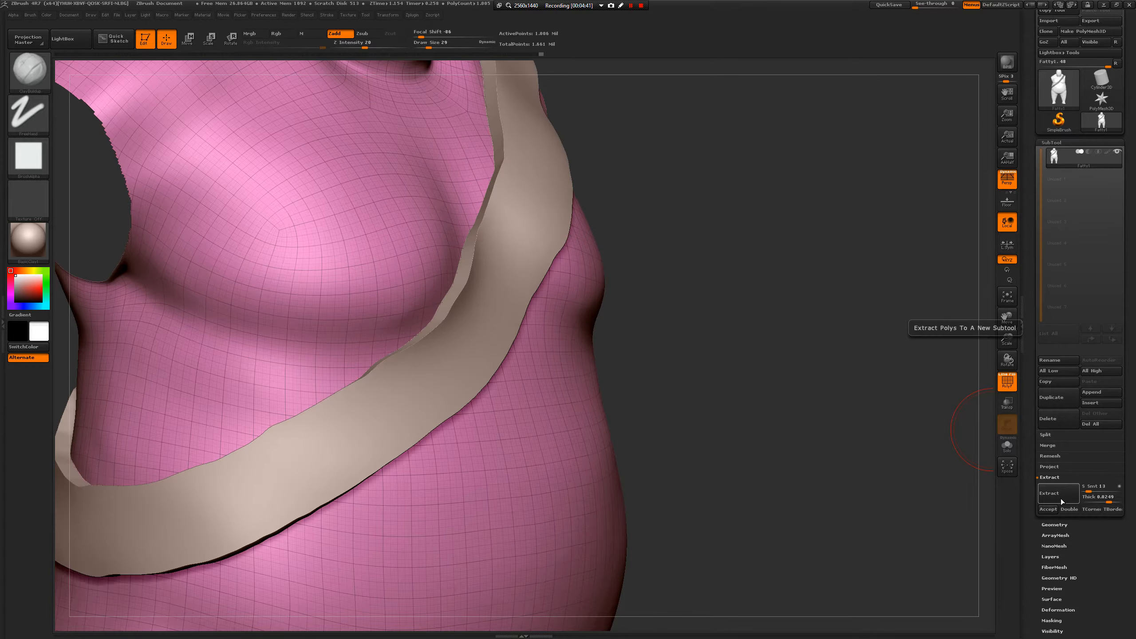
alt+drag(849, 497, 647, 438)
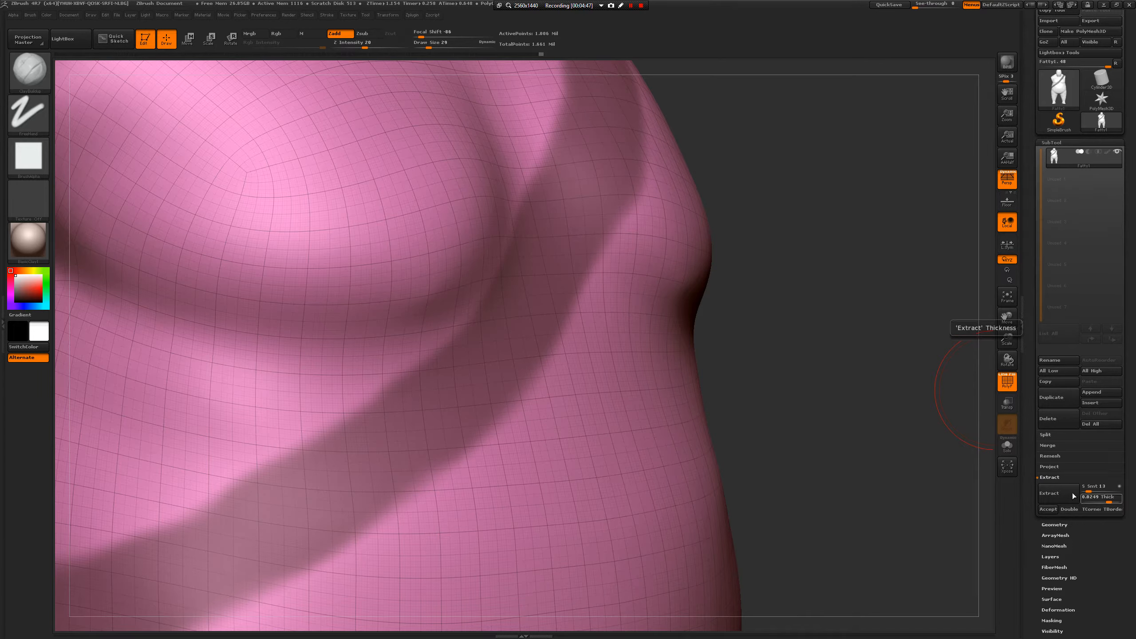
key(ctrl)
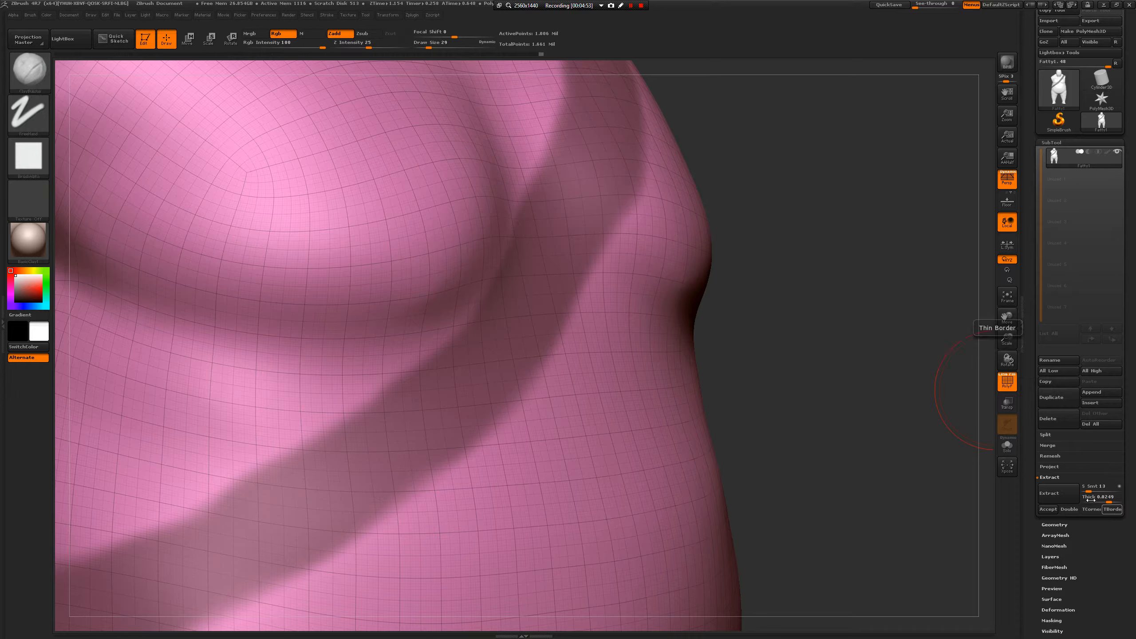
alt+drag(903, 487, 910, 455)
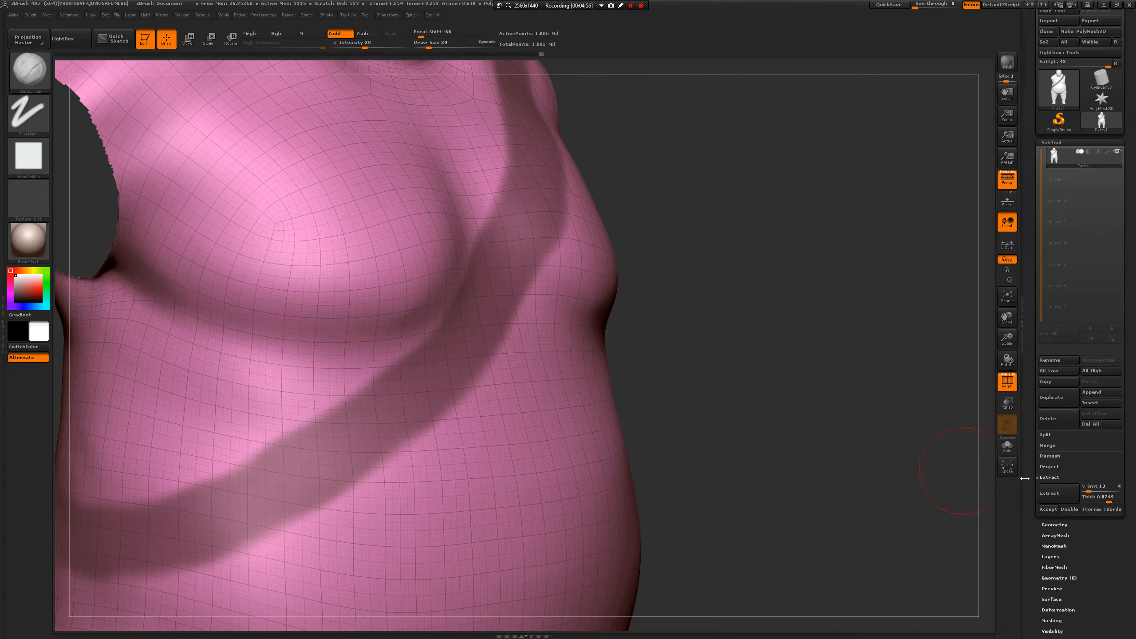
click(1057, 498)
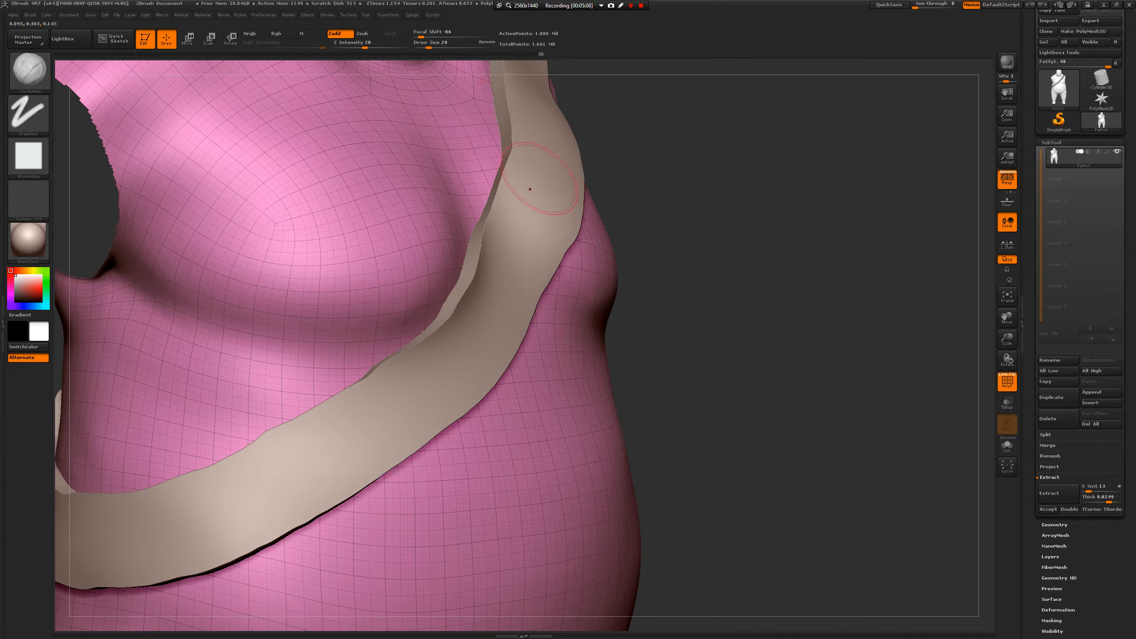
key(f)
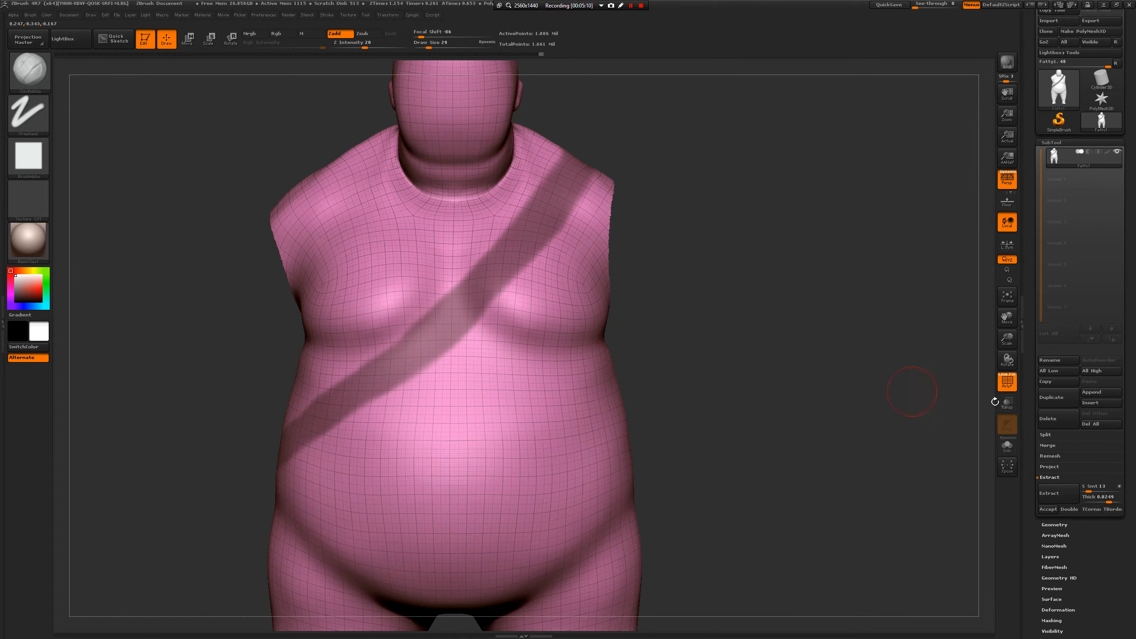
click(1007, 381)
- Preview the strap extraction without the wireframe and examine its thickness and edges from the front, side and above the shoulder
click(1102, 496)
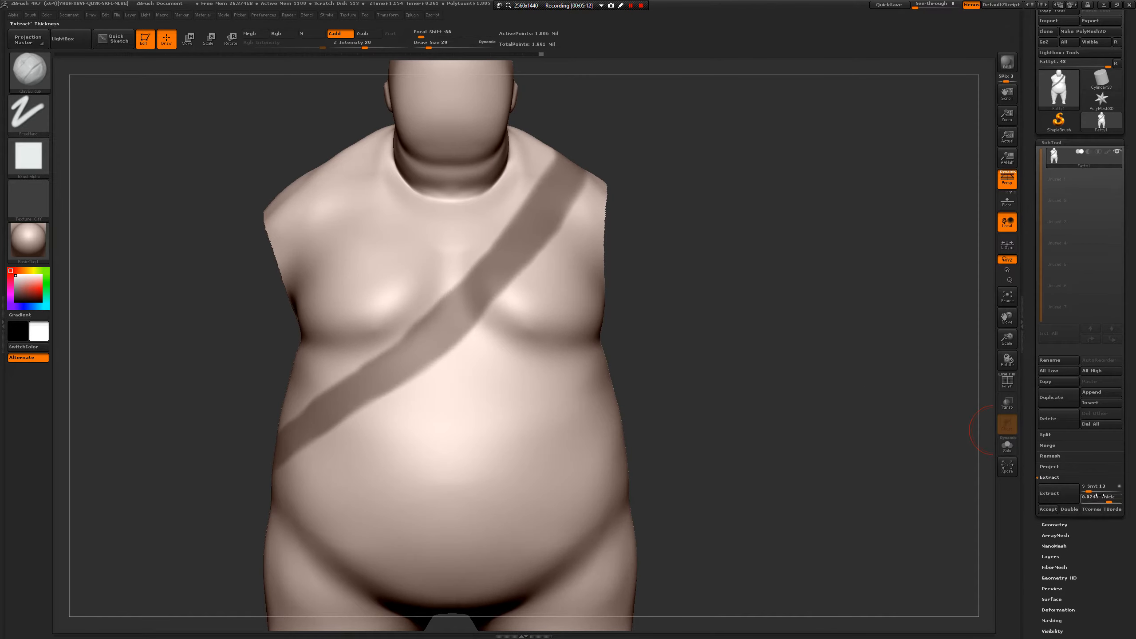
click(1048, 492)
drag(979, 482, 991, 479)
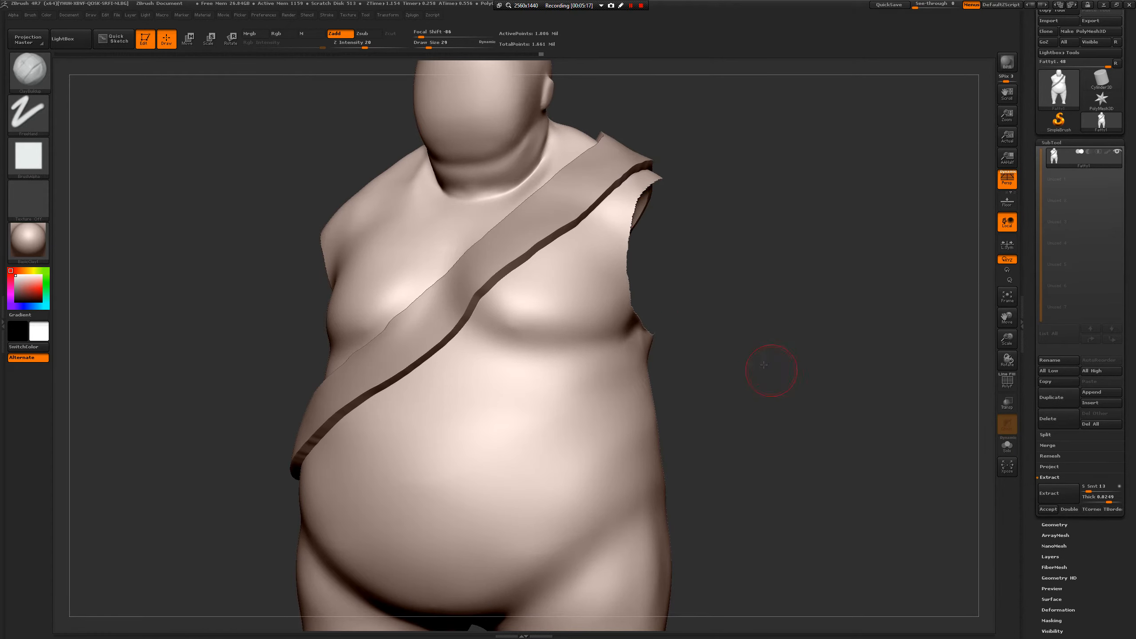
drag(763, 364, 608, 269)
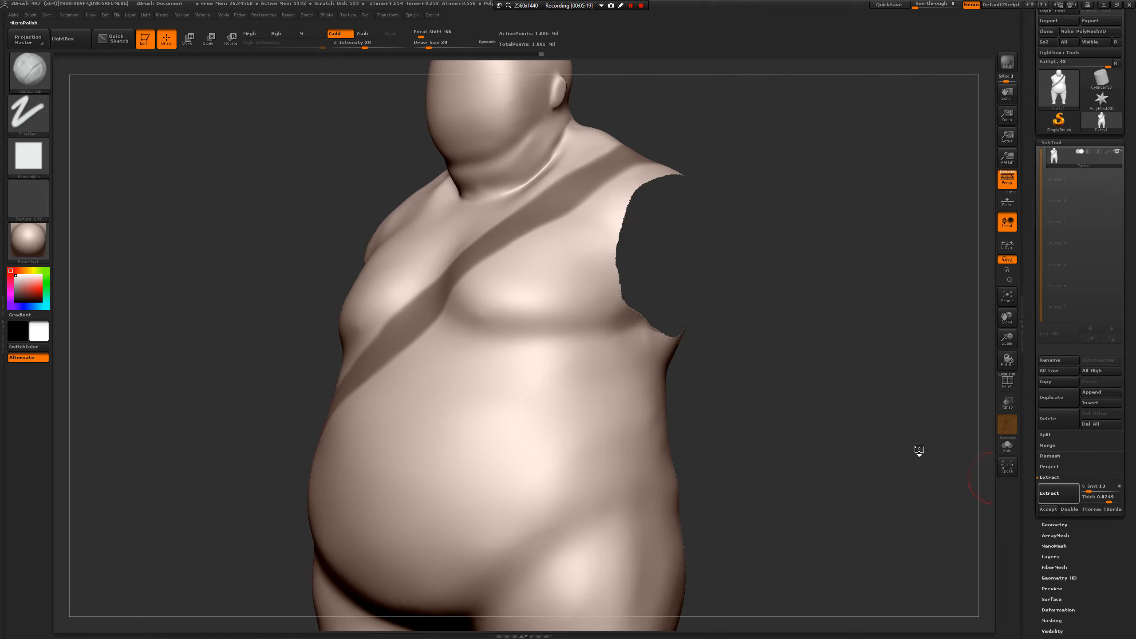
drag(884, 438, 882, 478)
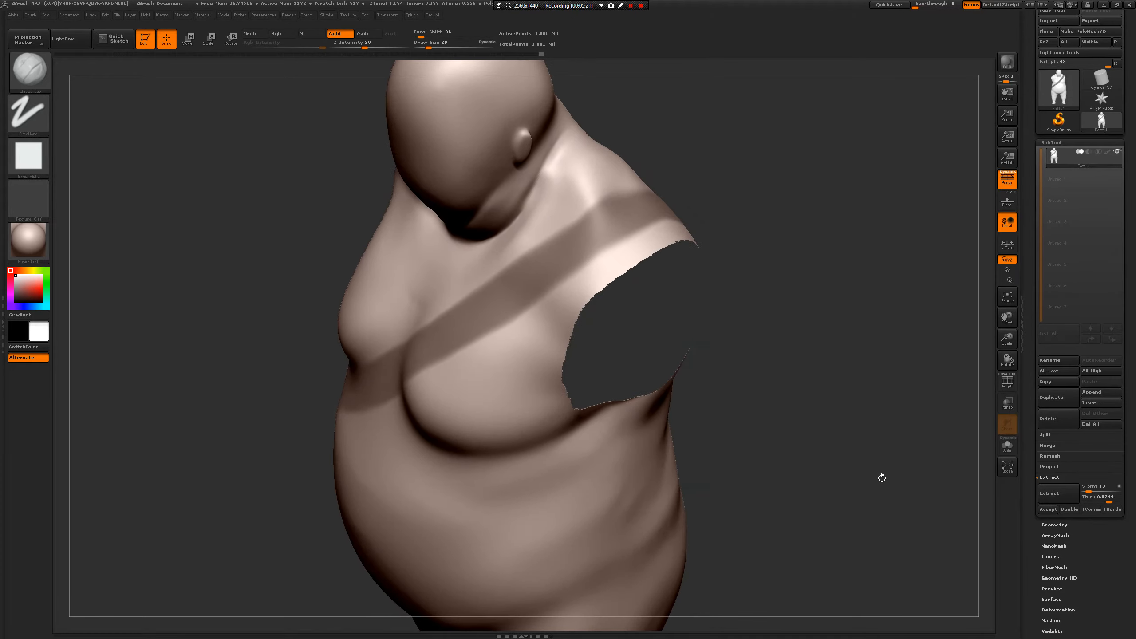
click(1058, 493)
drag(908, 329, 862, 431)
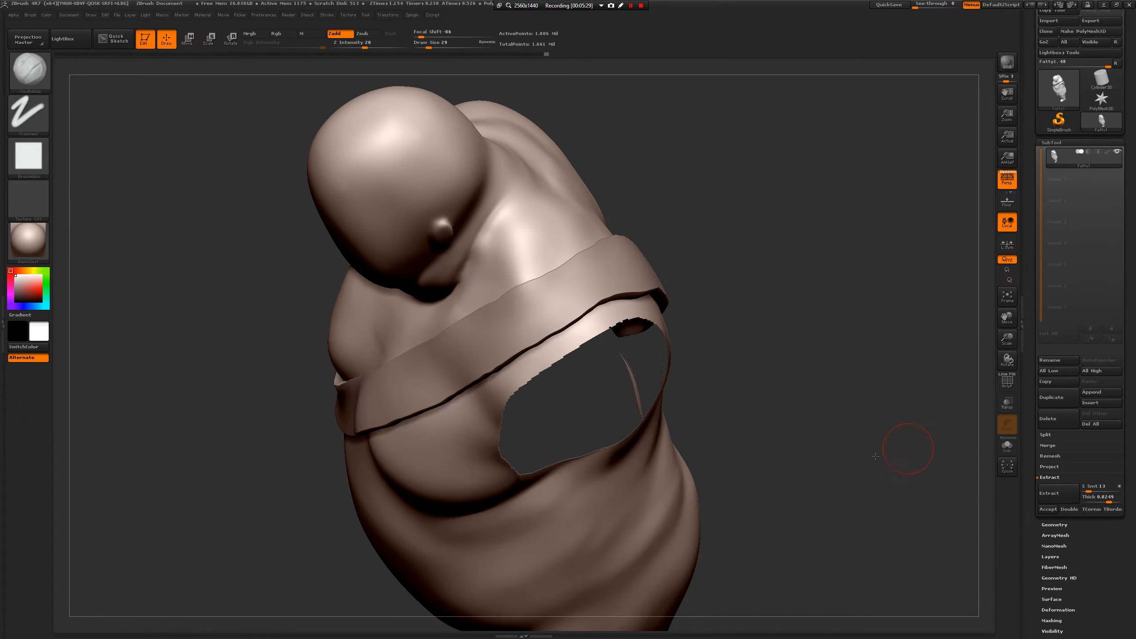
drag(908, 448, 812, 462)
- Repeat the extraction preview and examine how the strap fits across the back and front of the torso
click(1053, 501)
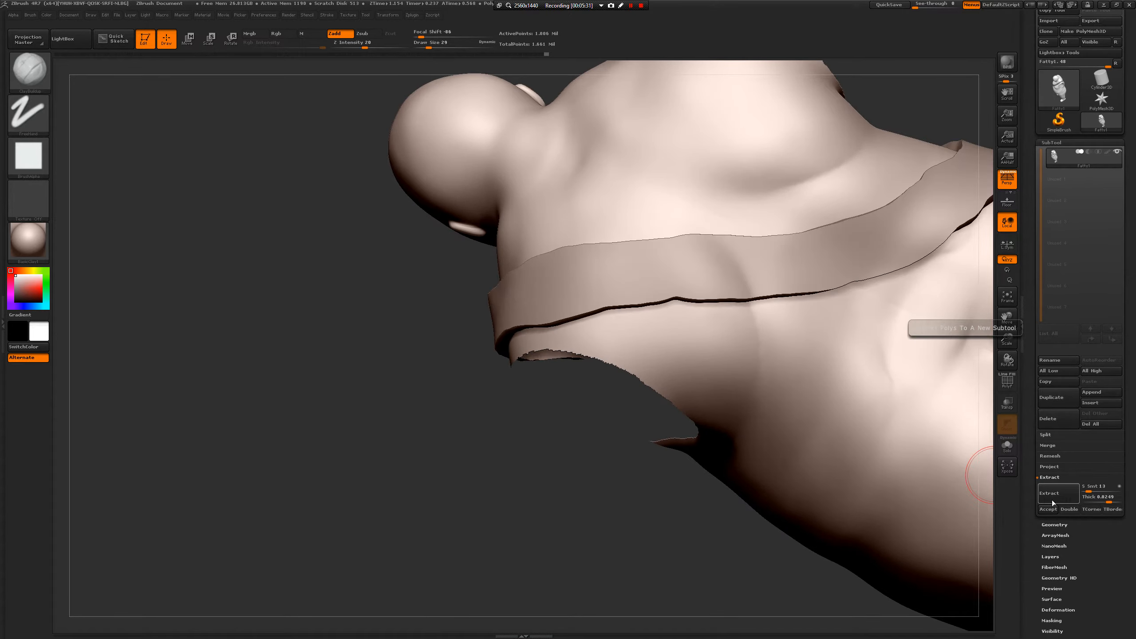
drag(617, 472, 634, 436)
alt+drag(748, 468, 794, 412)
click(1064, 498)
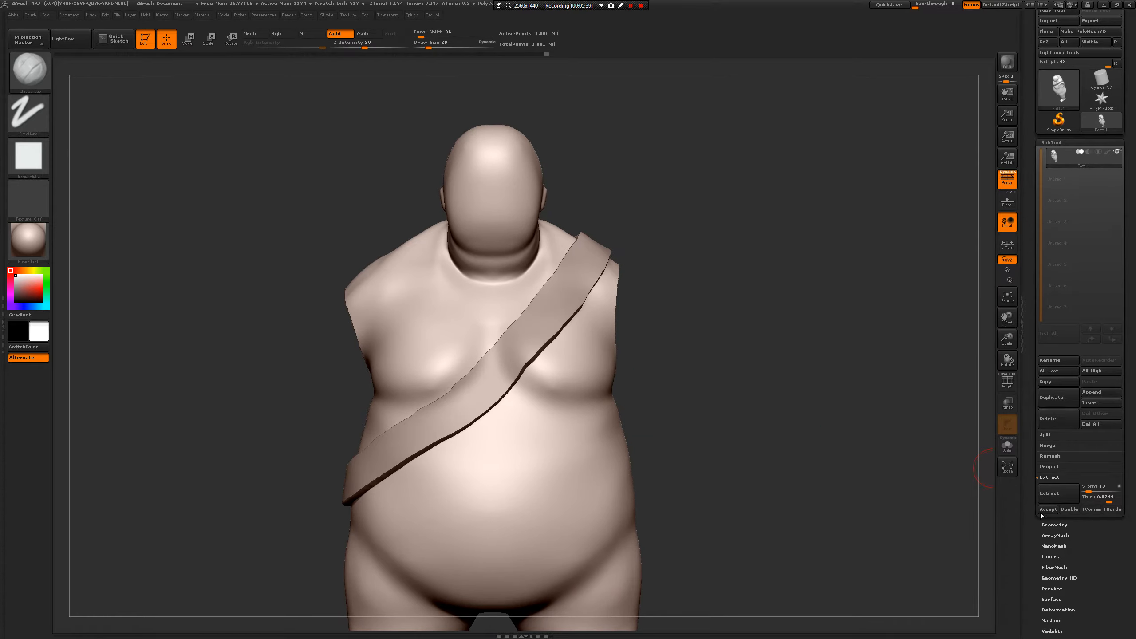
drag(893, 495, 1034, 497)
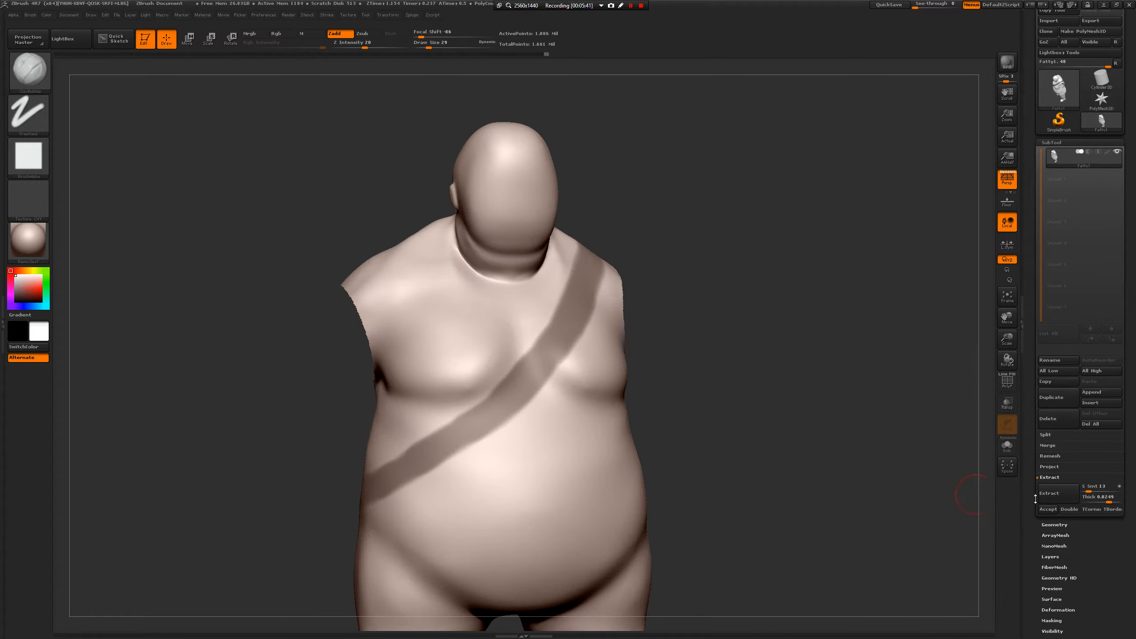
drag(872, 463, 878, 461)
click(1049, 495)
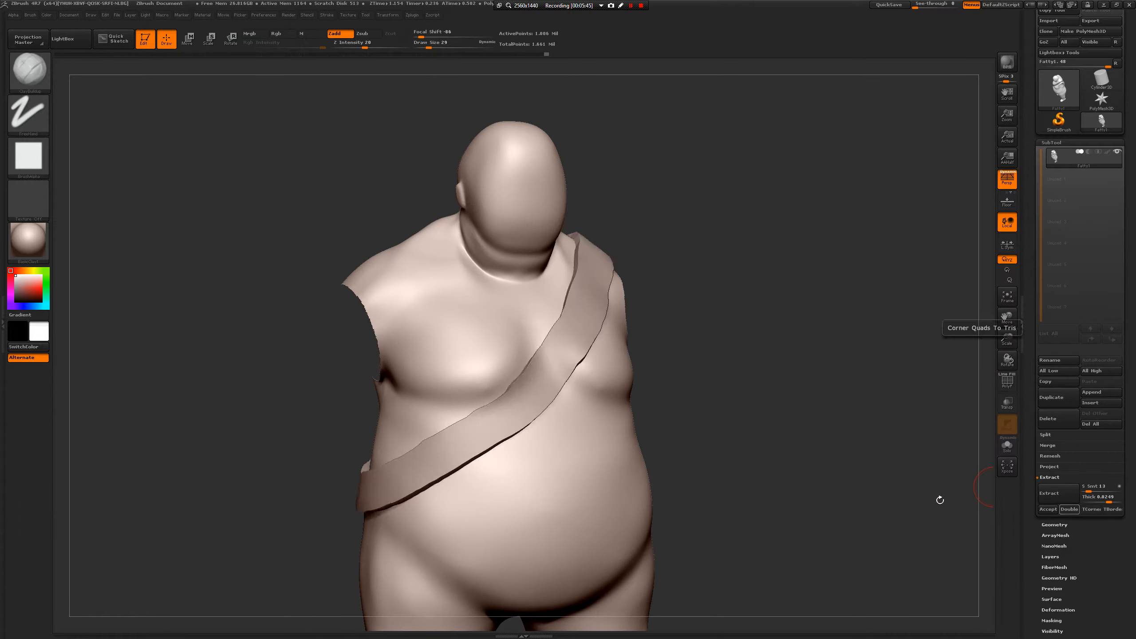
- Turn the thin border option on, extract the strap with smoothness 13 and accept it as a new subtool
mouse_move(939, 500)
mouse_down()
mouse_move(962, 500)
mouse_move(940, 499)
mouse_up()
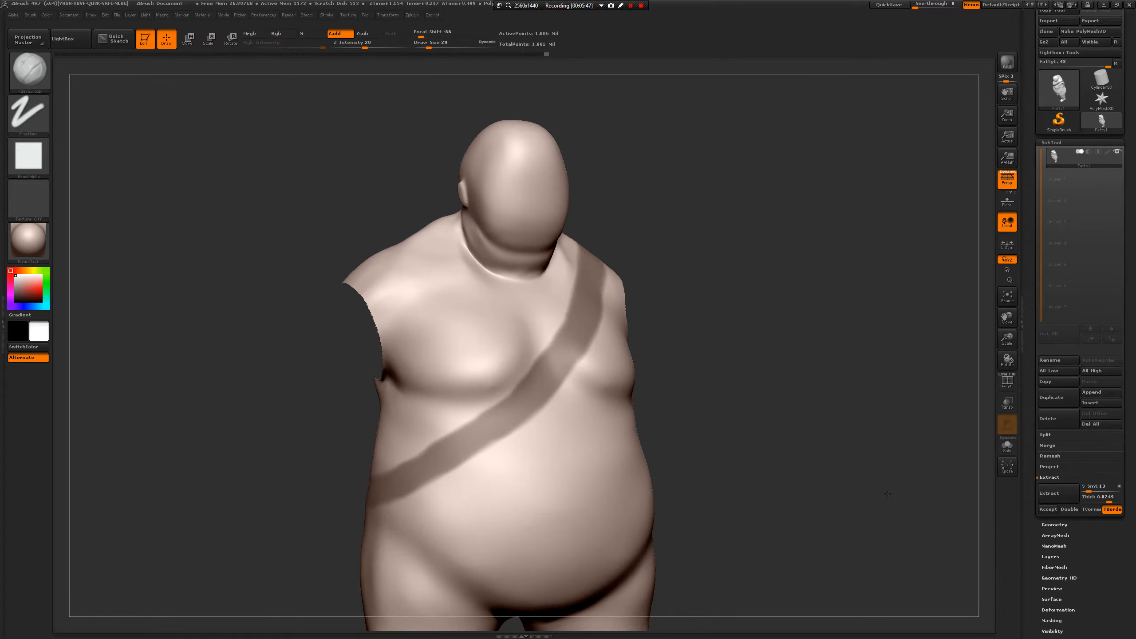
click(1048, 493)
click(1048, 510)
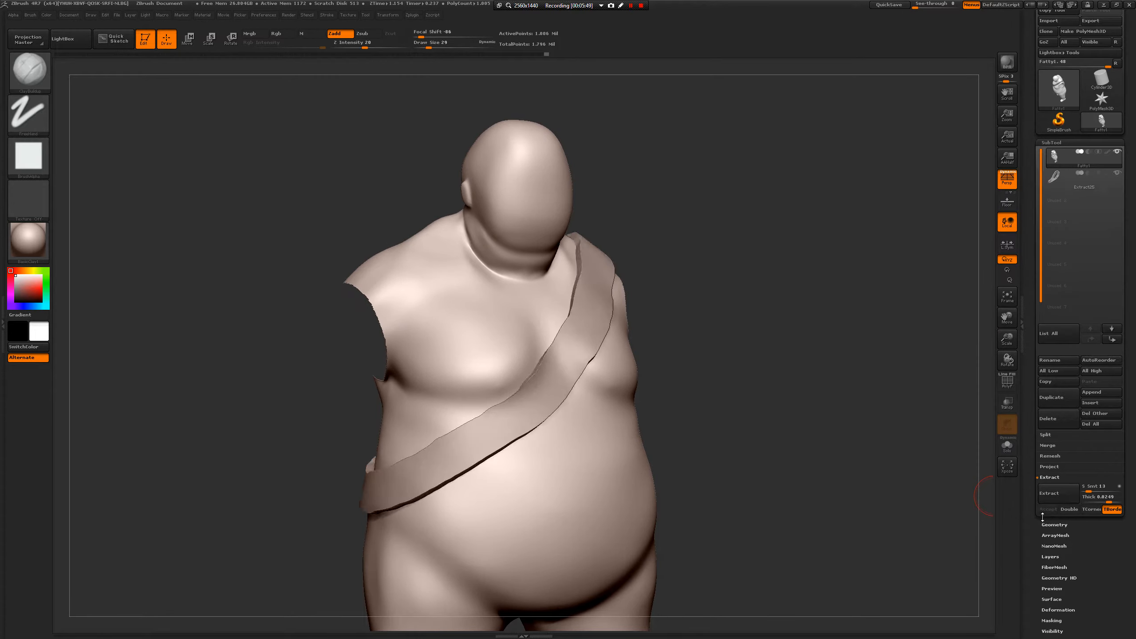
- Make the extracted strap the active subtool and view it from the front
drag(813, 488, 918, 454)
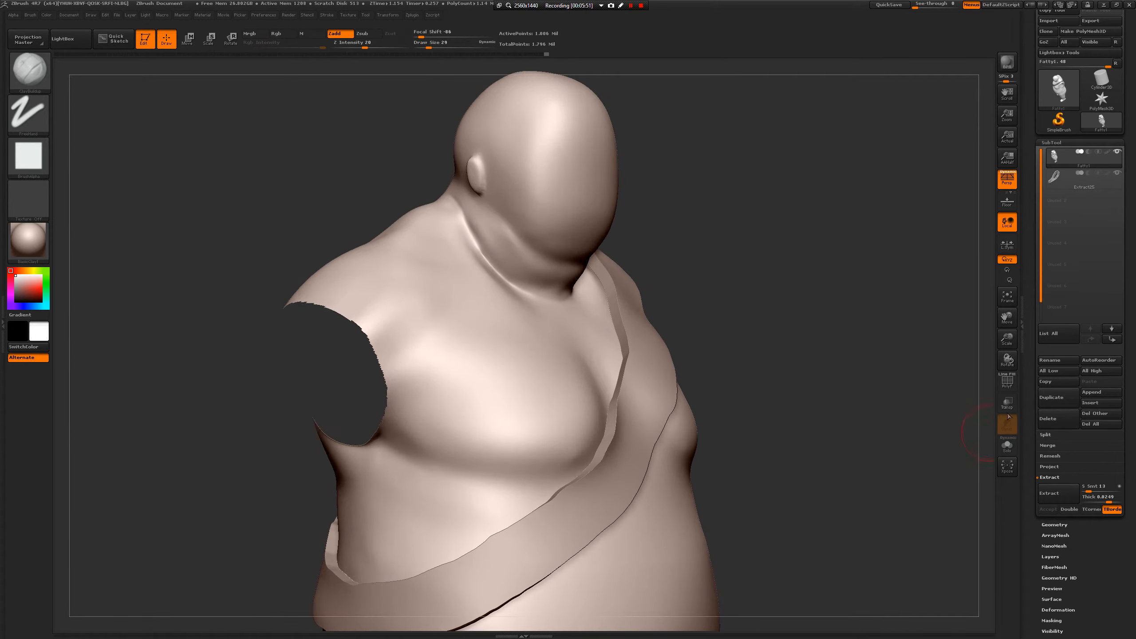
shift+drag(871, 312, 860, 307)
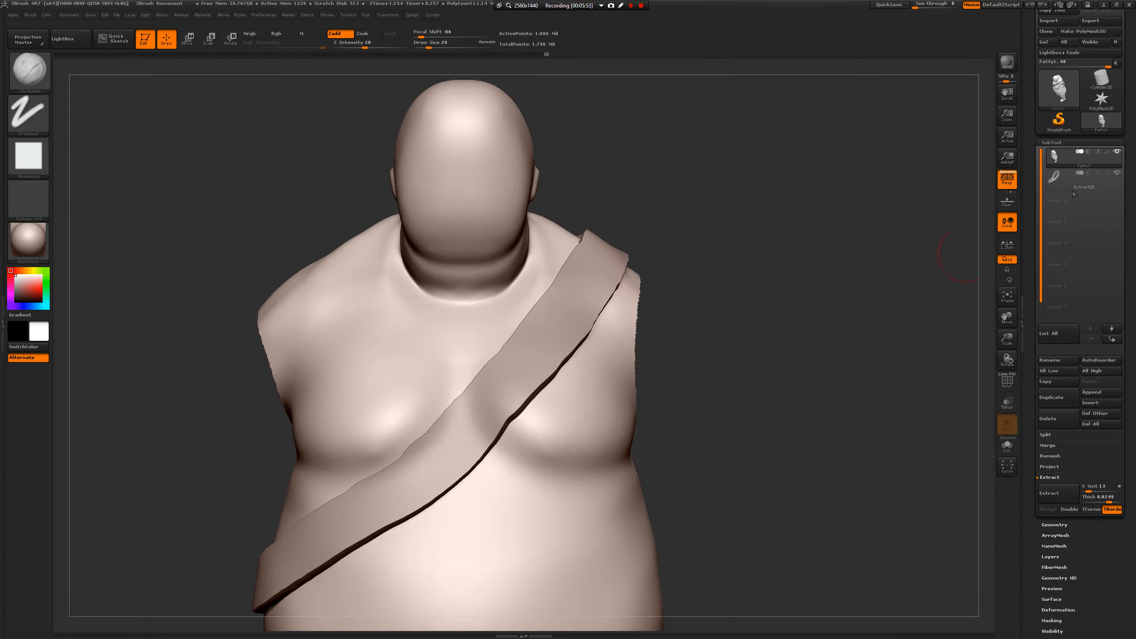
alt+drag(748, 410, 794, 331)
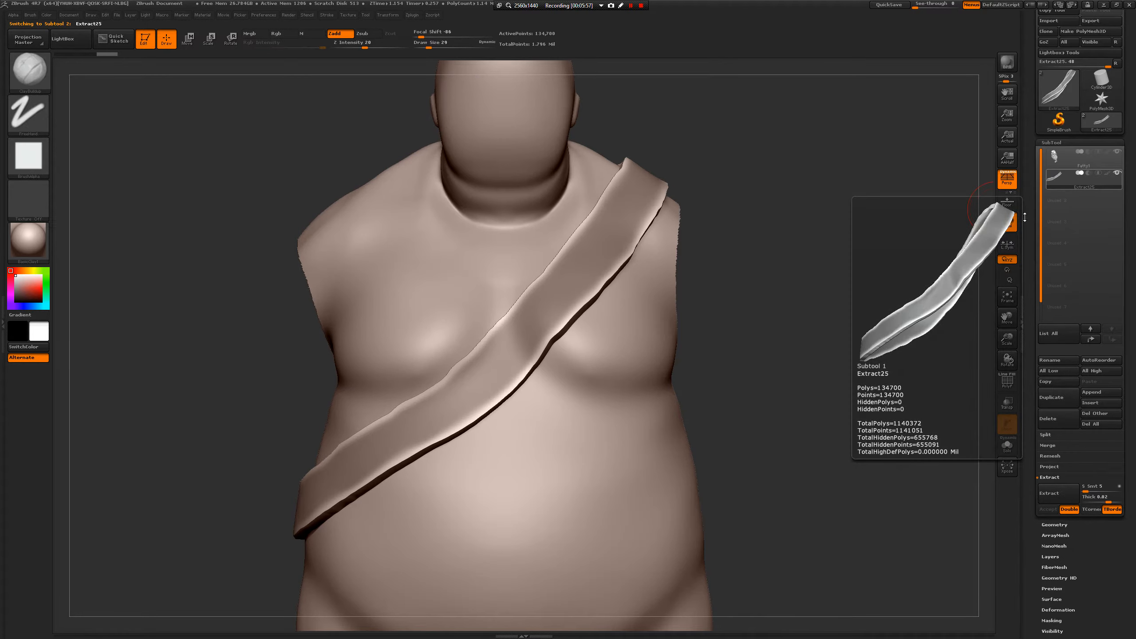
drag(786, 371, 790, 369)
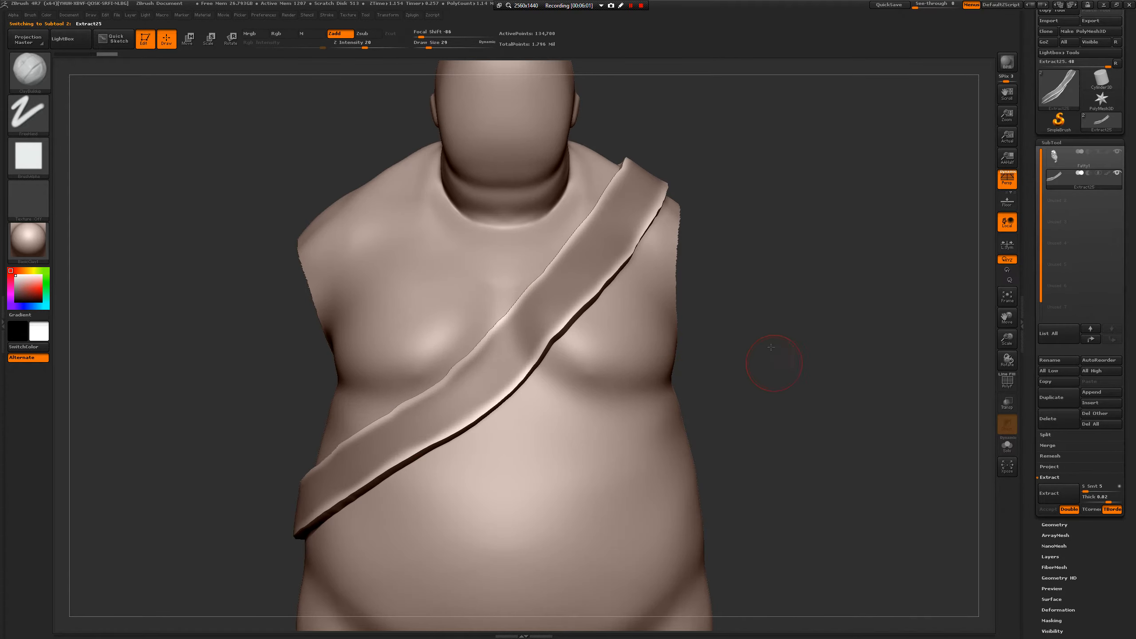
- Display the strap's polygon wireframe and get a close view of its edge at the shoulder
mouse_move(771, 347)
alt+mouse_down()
mouse_move(777, 419)
mouse_move(831, 452)
mouse_move(921, 429)
mouse_move(917, 397)
mouse_move(844, 393)
mouse_move(852, 431)
mouse_move(862, 375)
mouse_move(487, 368)
alt+mouse_up()
key(f)
click(1007, 381)
click(1011, 374)
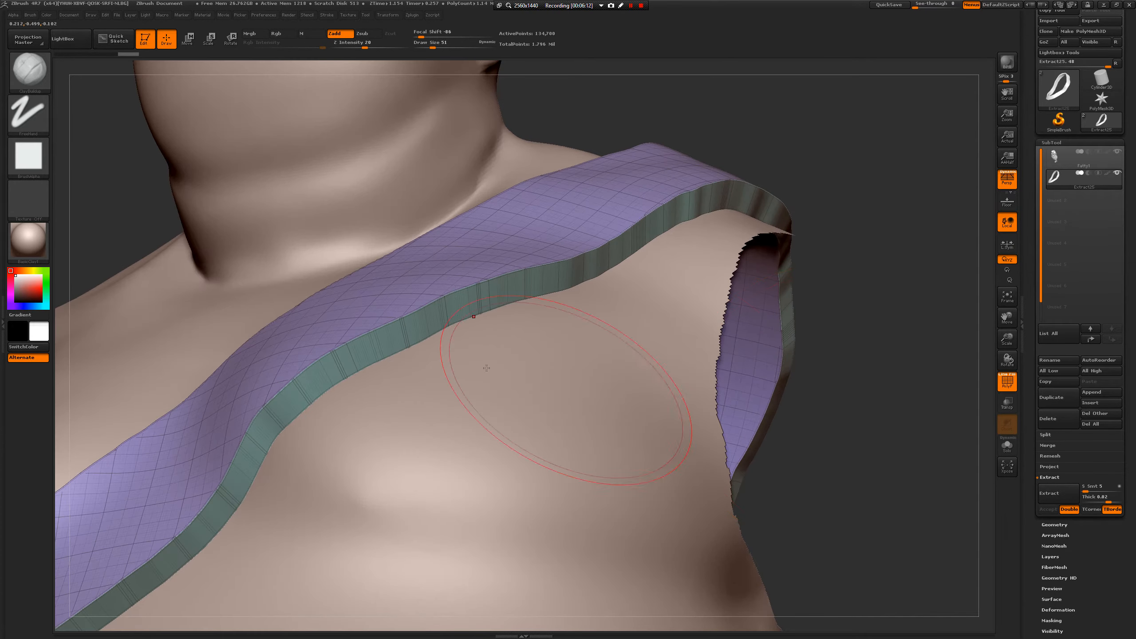
- Examine the strap from the front and side, comparing its wireframe with the body's by switching between the two subtools
key(space)
click(450, 364)
drag(816, 328, 912, 376)
key(f)
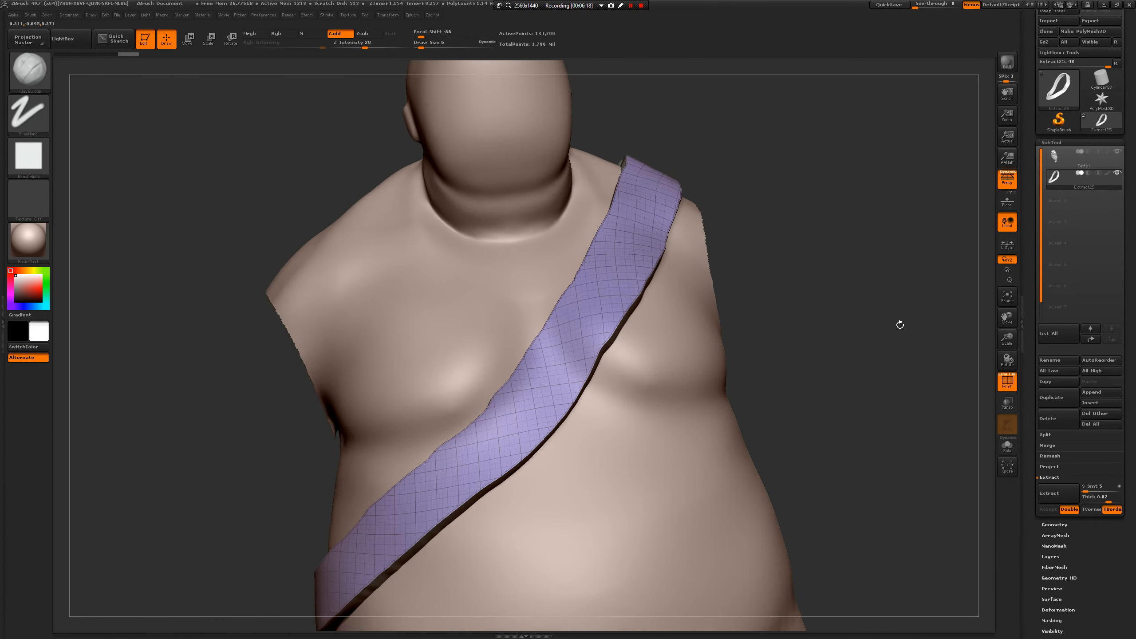
drag(898, 324, 986, 295)
click(1070, 167)
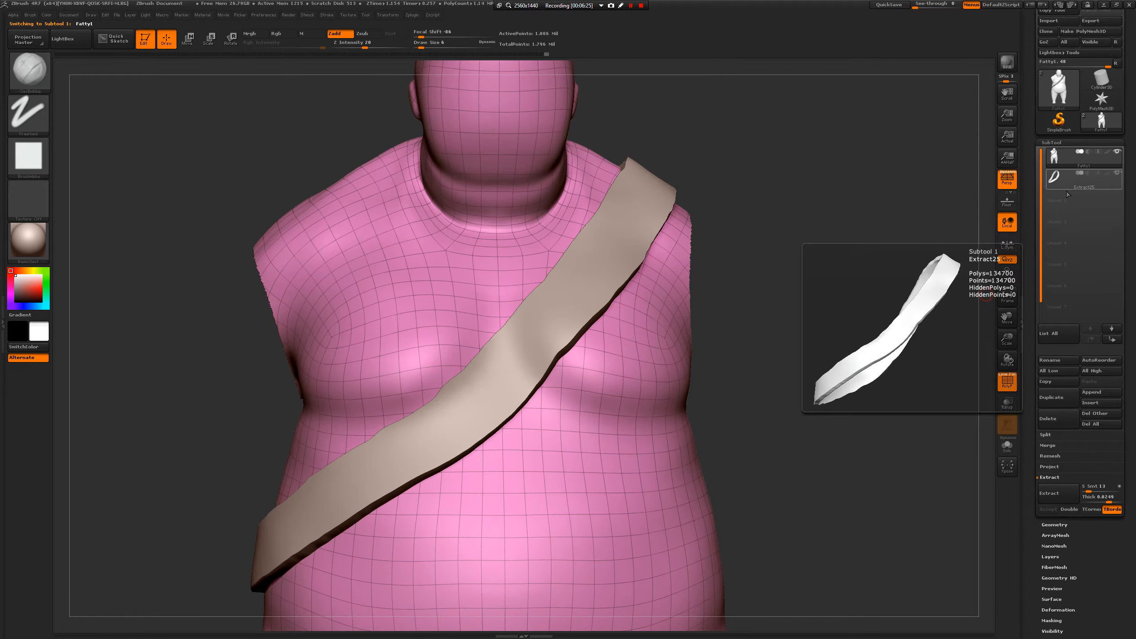
drag(850, 286, 731, 268)
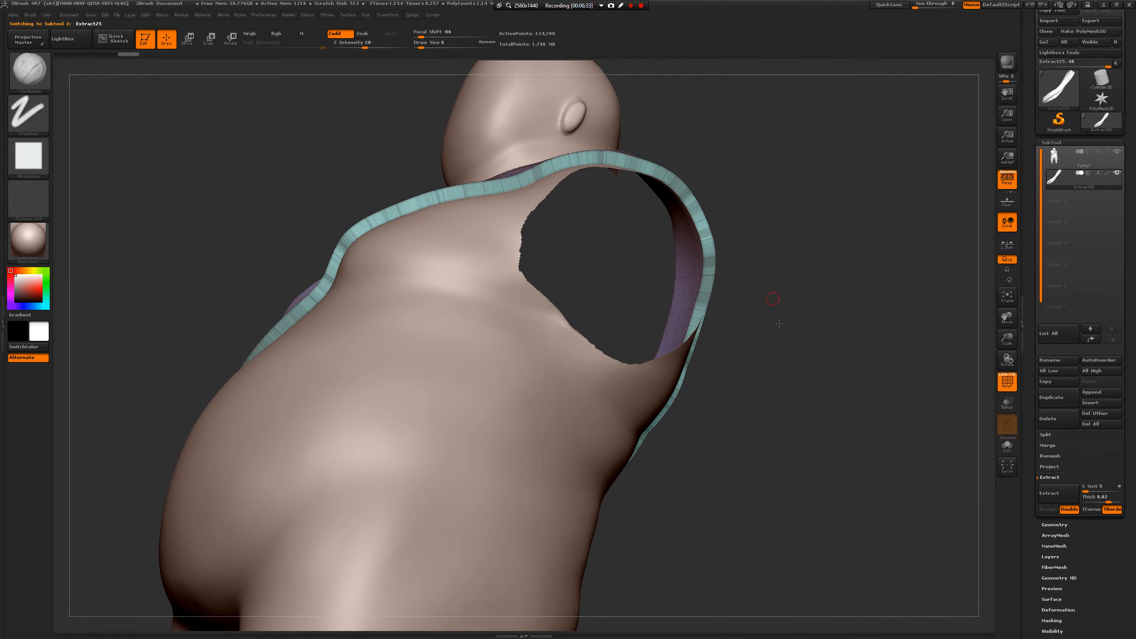
mouse_move(780, 324)
mouse_down()
mouse_move(799, 338)
mouse_move(801, 368)
mouse_move(821, 377)
mouse_move(779, 348)
mouse_move(893, 391)
mouse_up()
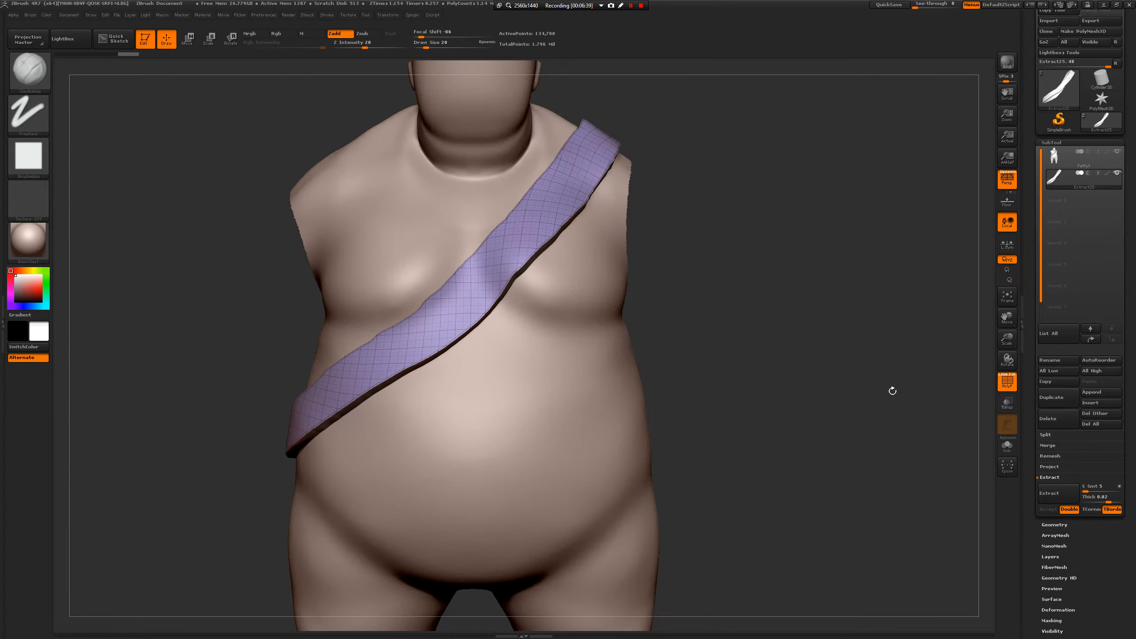
- Hide the polygon wireframe and try smoothing the strap's uneven edges across the belly and around the side
click(1001, 385)
key(space)
key(shift)
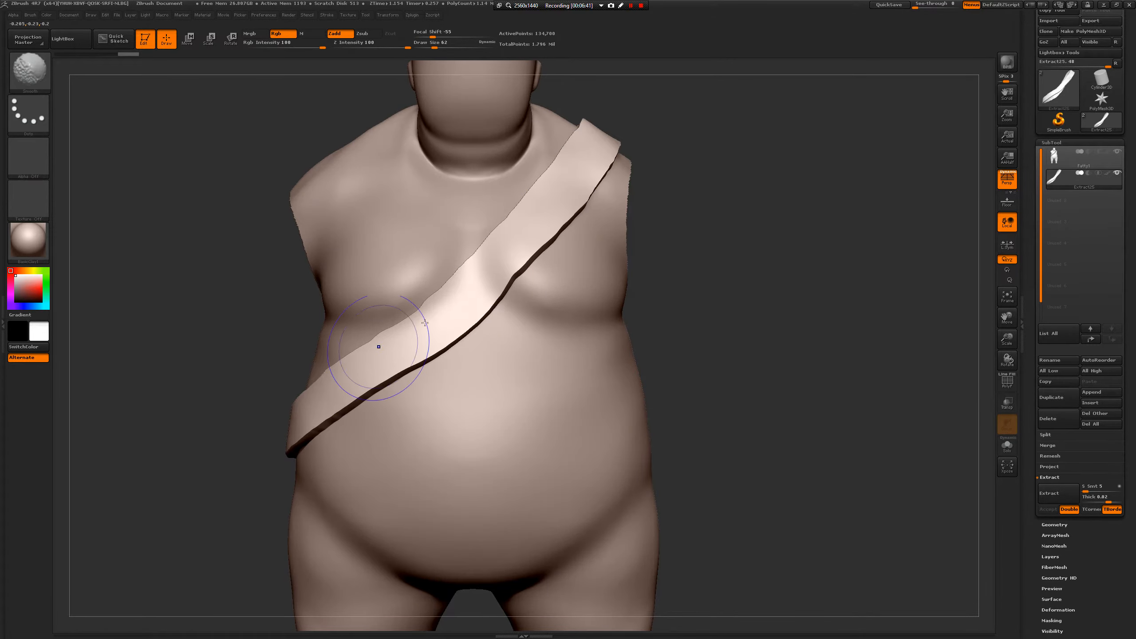
drag(222, 464, 368, 385)
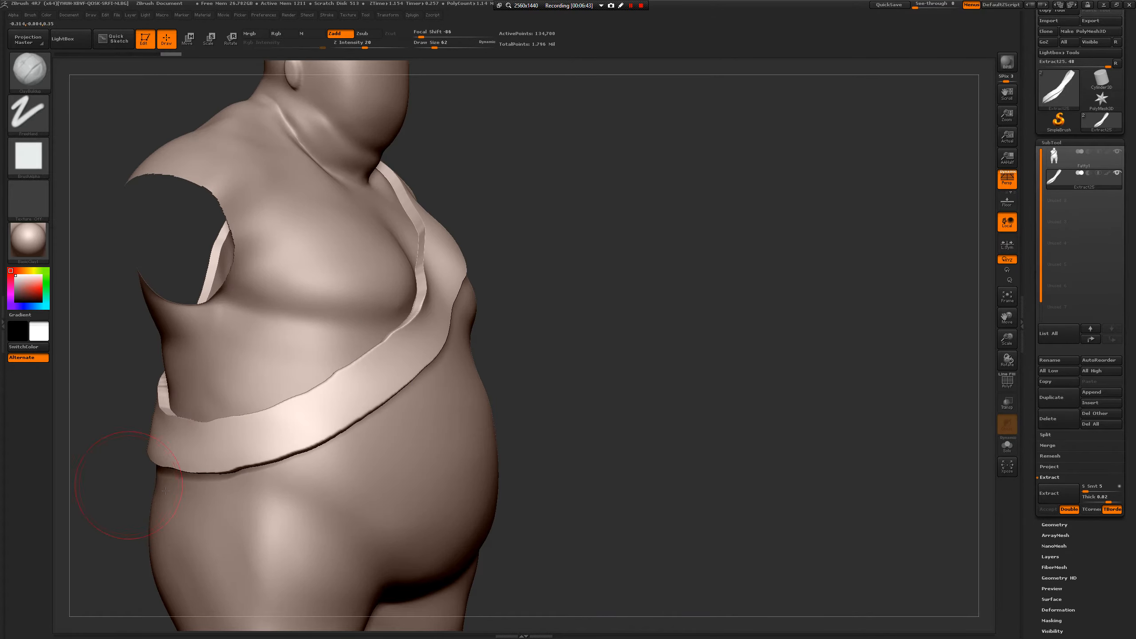
mouse_move(181, 461)
mouse_down()
mouse_move(250, 468)
mouse_move(292, 457)
mouse_up()
key(shift)
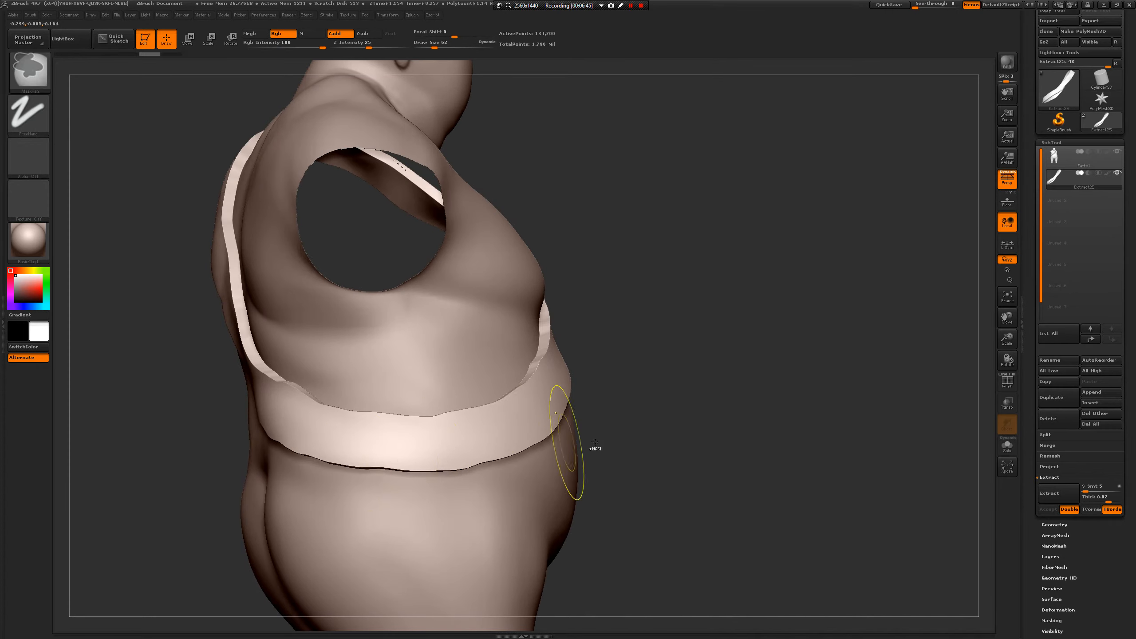
mouse_move(590, 446)
mouse_down()
mouse_move(639, 404)
mouse_move(737, 366)
mouse_move(712, 421)
mouse_move(828, 407)
mouse_up()
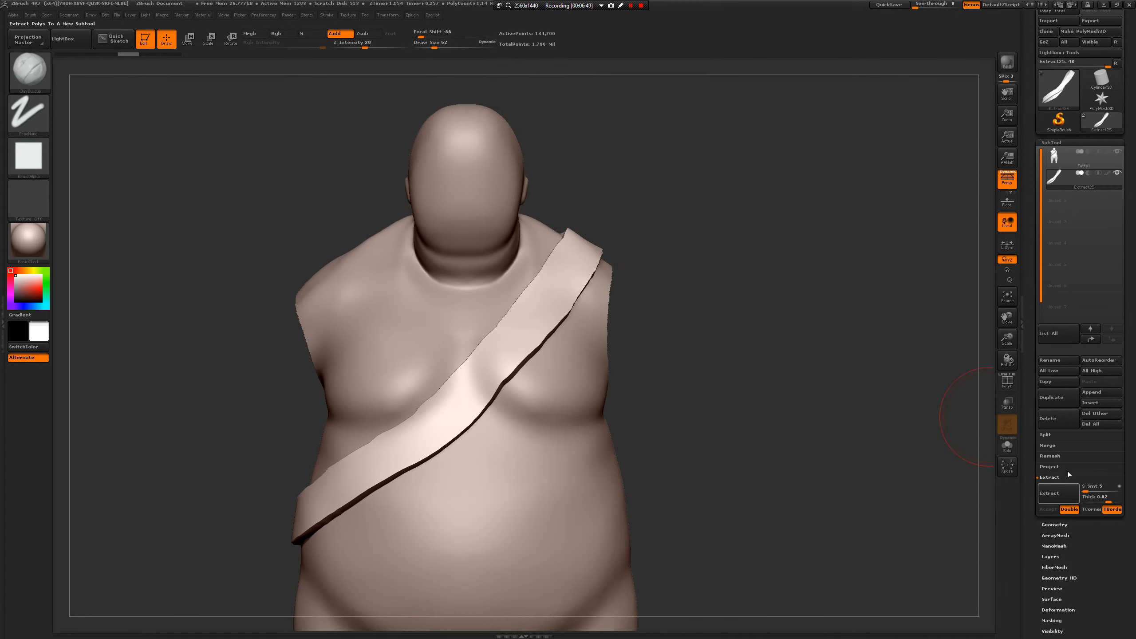
- Open the strap's geometry settings, display its polygon wireframe again and examine the mesh across the chest
click(1059, 143)
click(1059, 143)
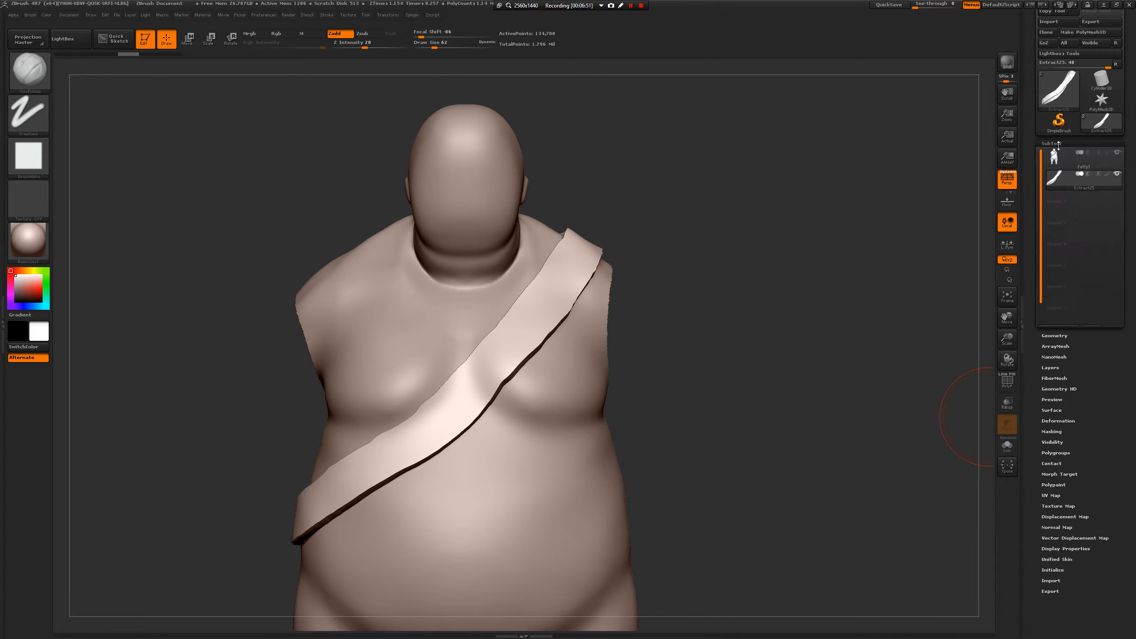
click(1055, 525)
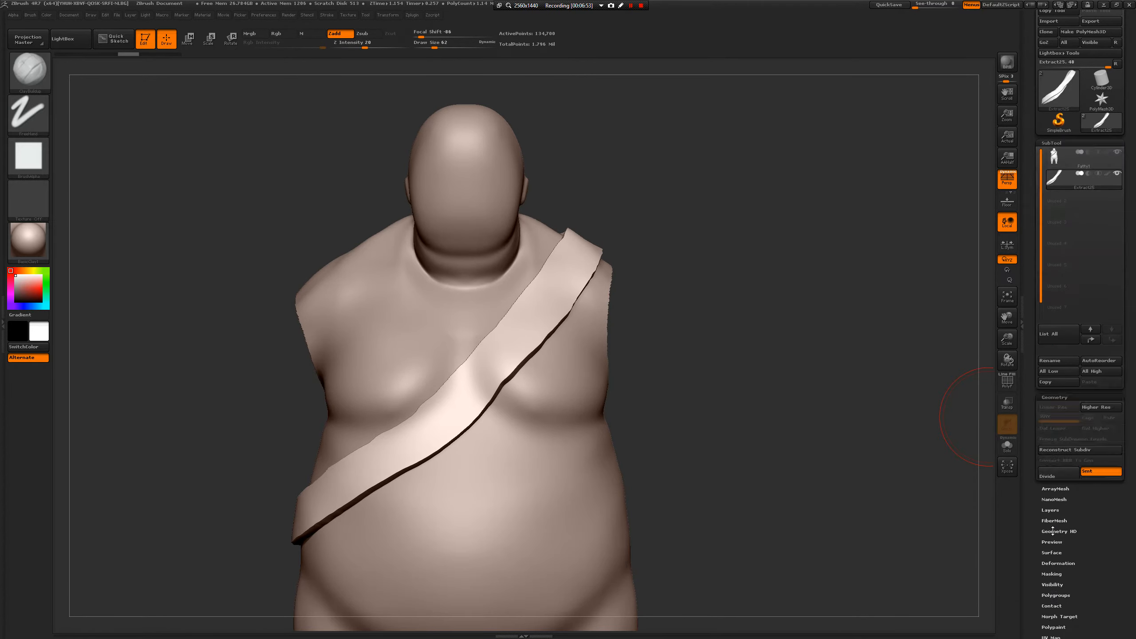
click(1008, 381)
mouse_move(697, 499)
alt+mouse_down()
mouse_move(699, 489)
mouse_move(689, 497)
alt+mouse_up()
key(space)
drag(701, 448, 689, 449)
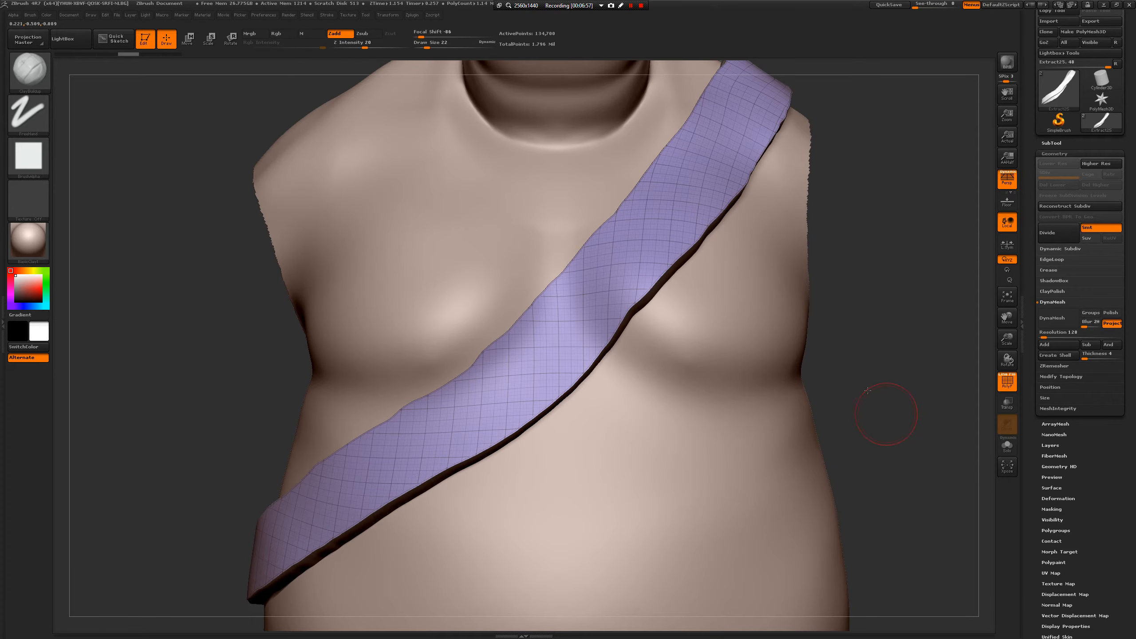
drag(883, 405, 952, 362)
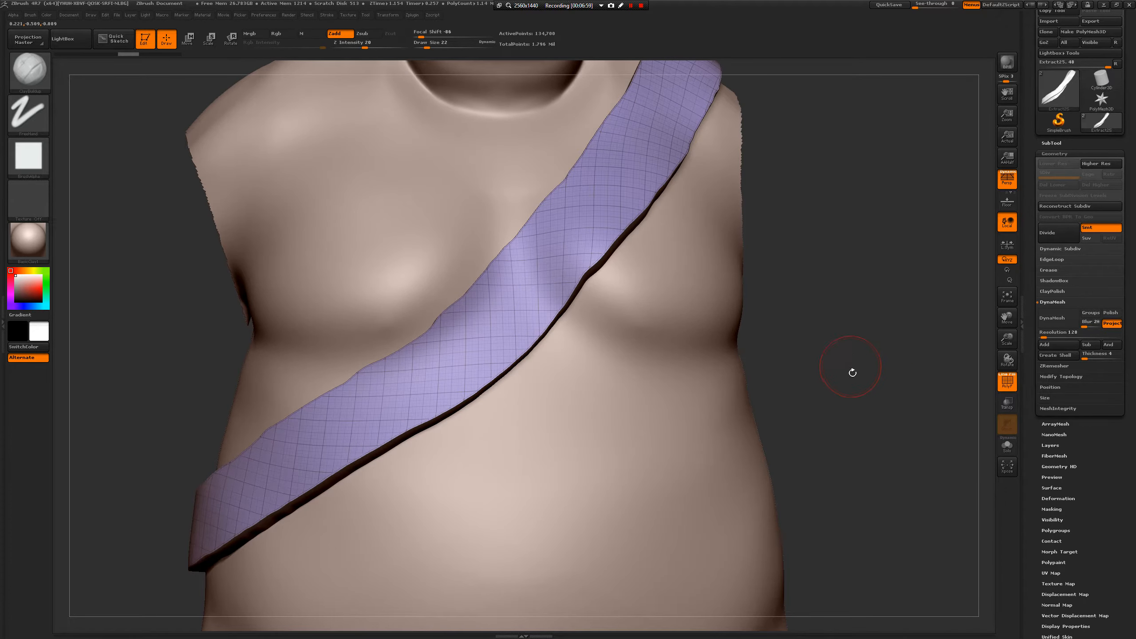
drag(852, 372, 876, 351)
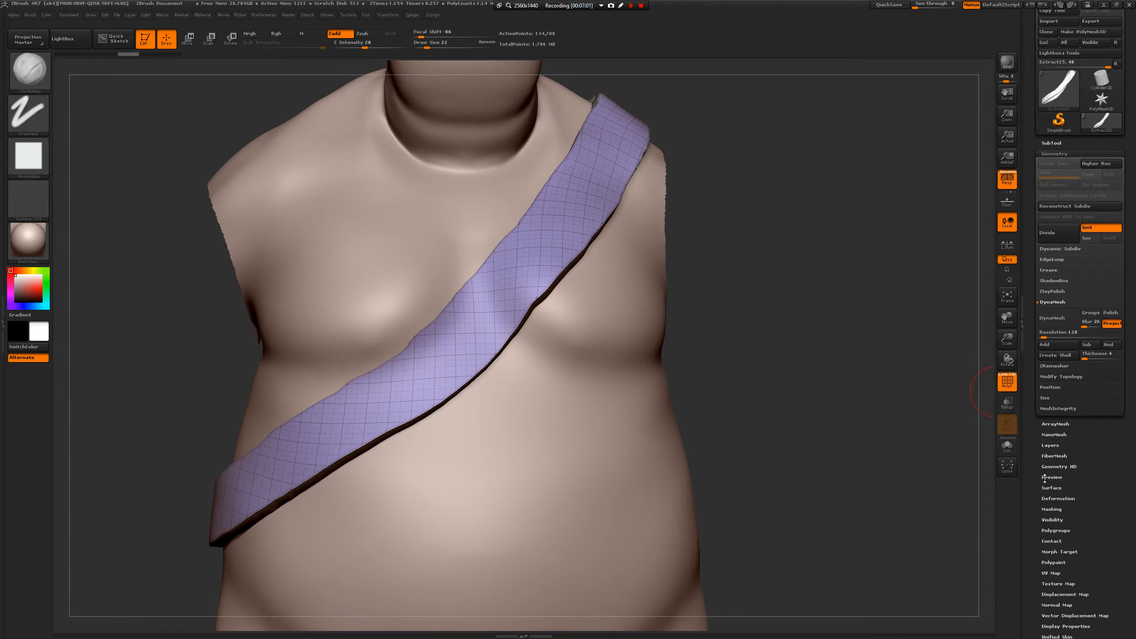
- Try polishing the strap with the Polish By Groups and Polish Crisp Edges deformations
click(1058, 498)
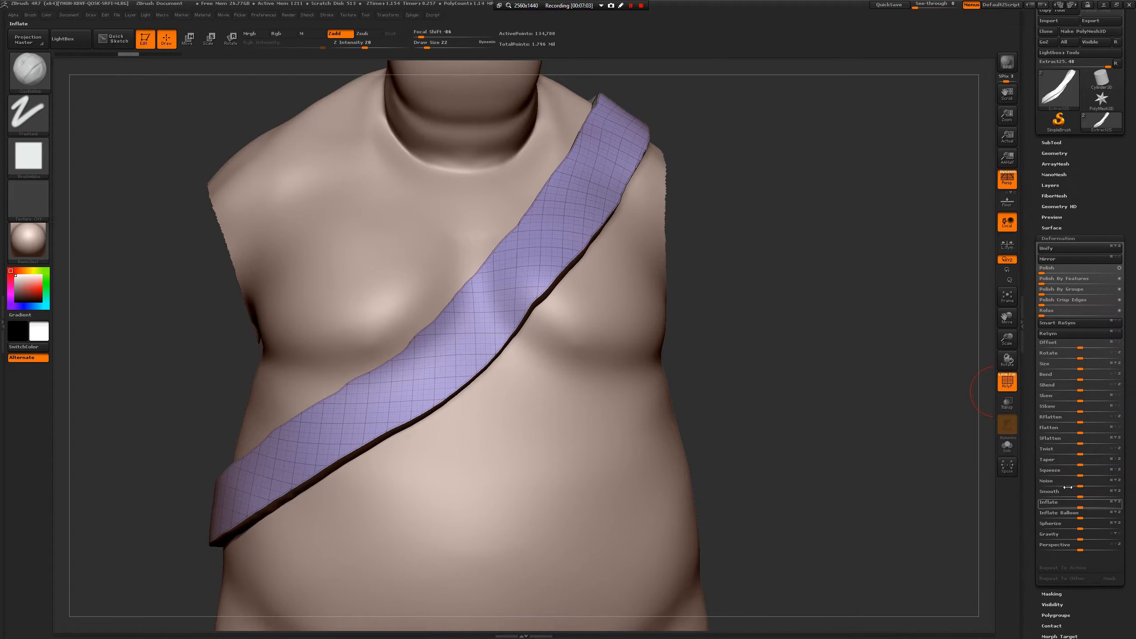
click(1046, 289)
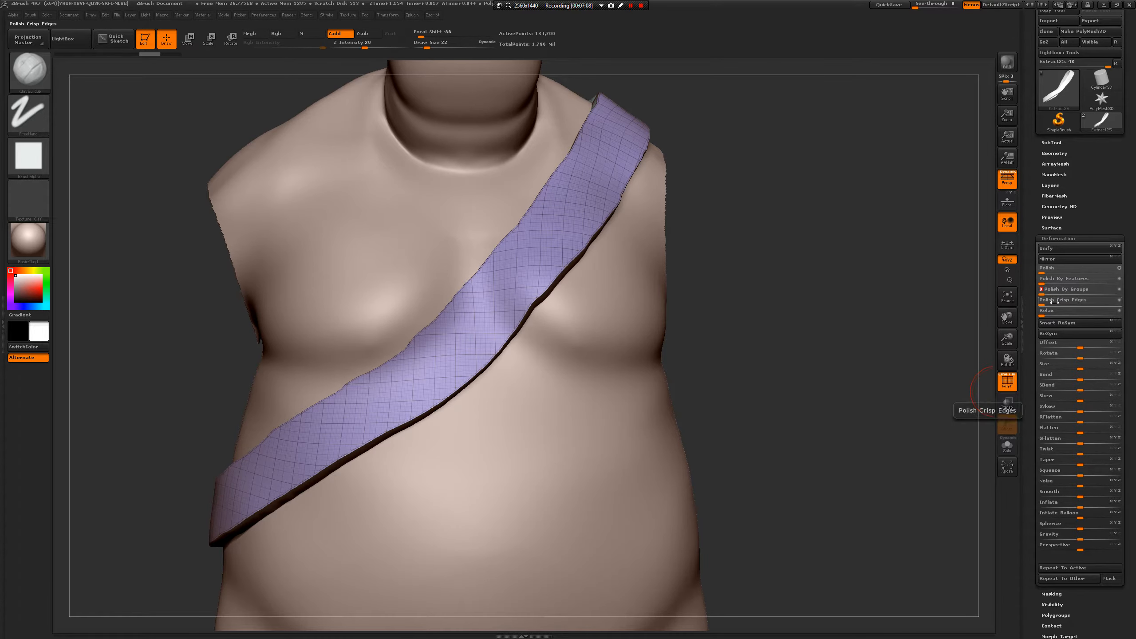
drag(921, 331, 877, 333)
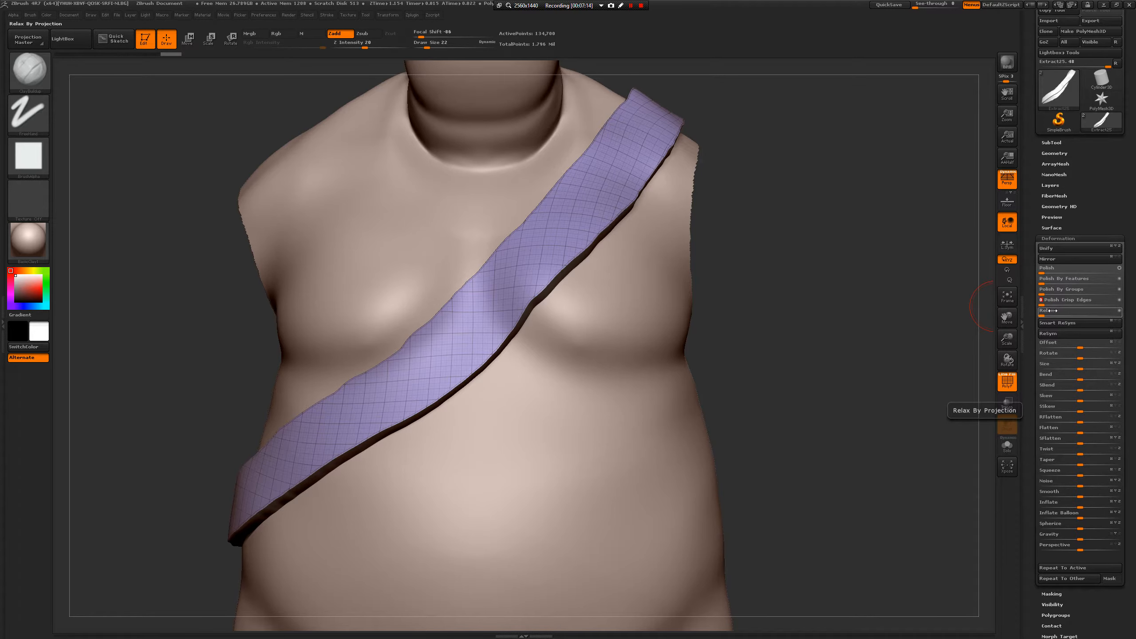
drag(910, 383, 918, 387)
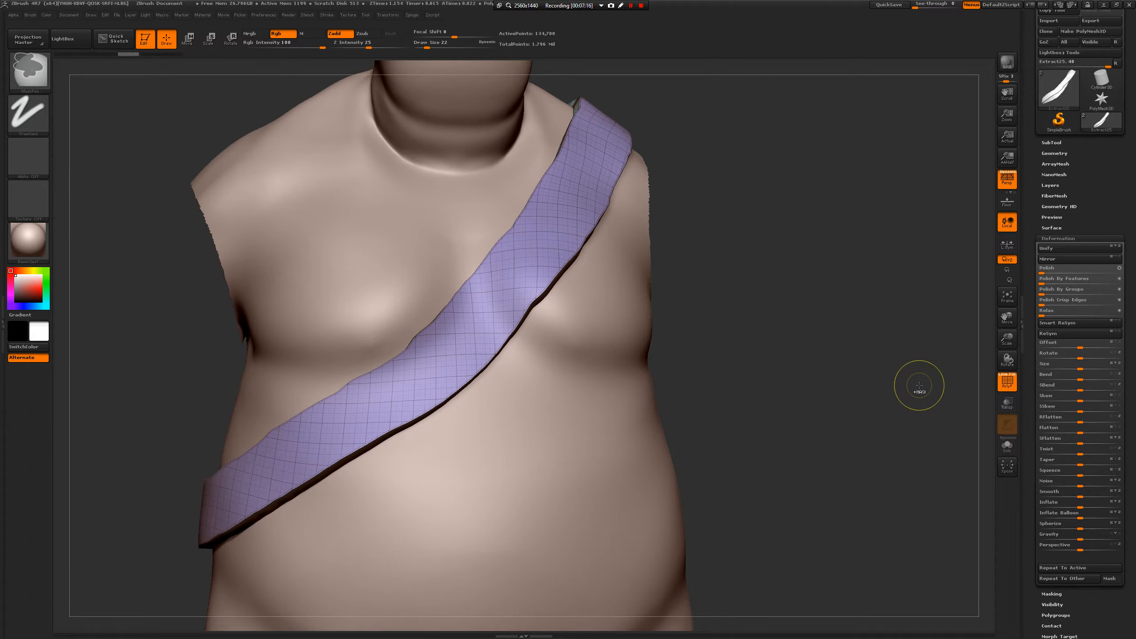
- Try remeshing the strap with ZRemesher at the existing target polygon count, inspect the new topology and undo it
click(1058, 239)
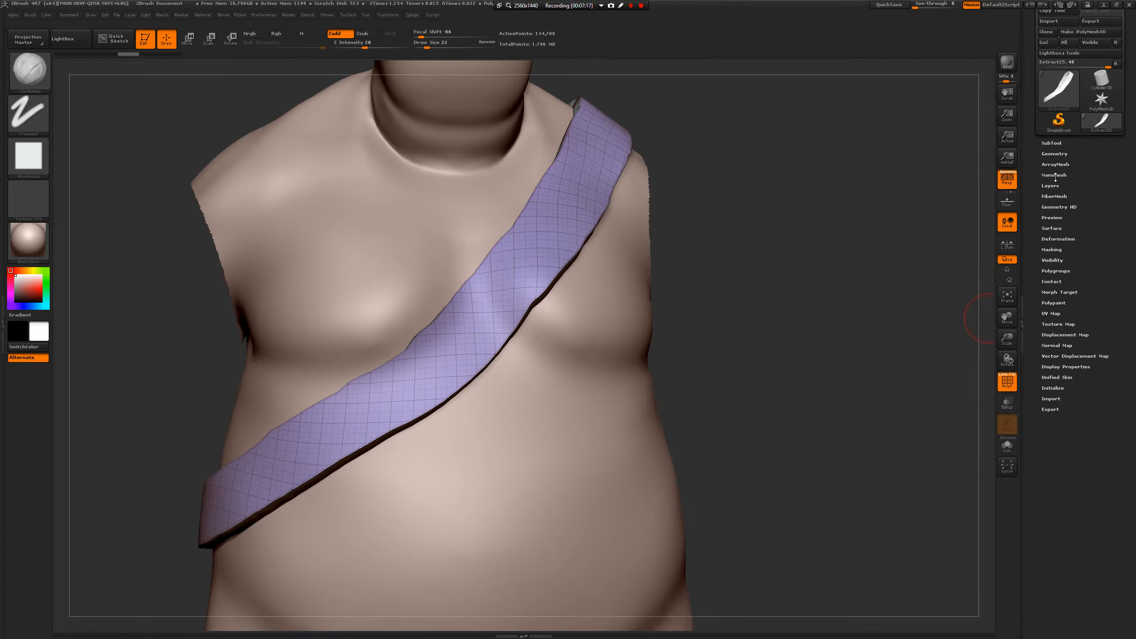
click(1056, 154)
alt+drag(878, 320, 1039, 355)
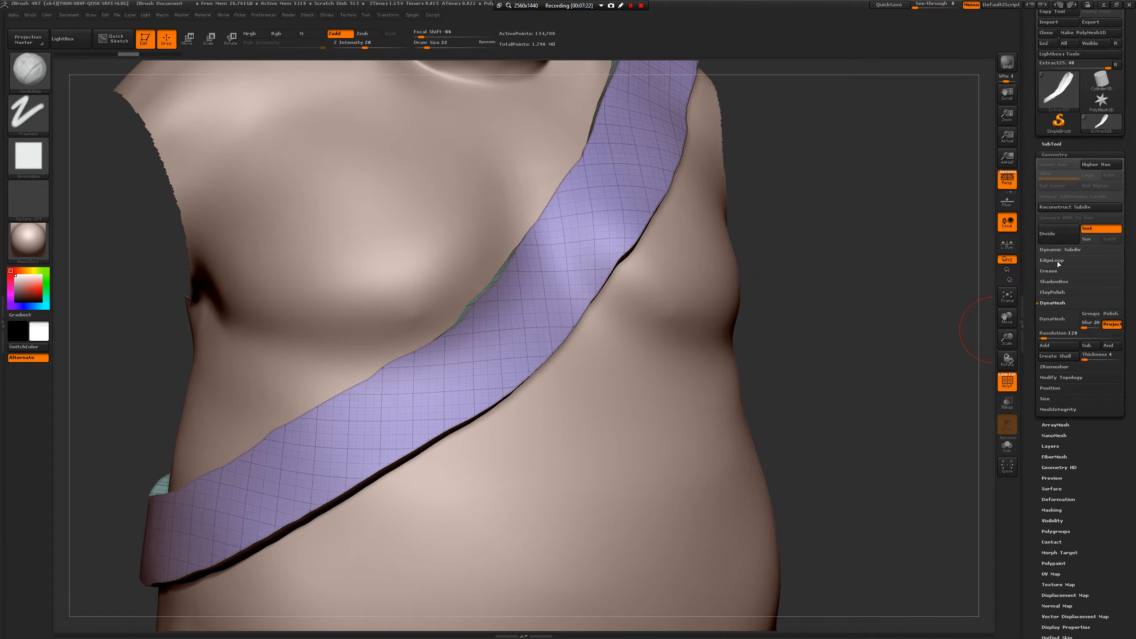
click(1054, 369)
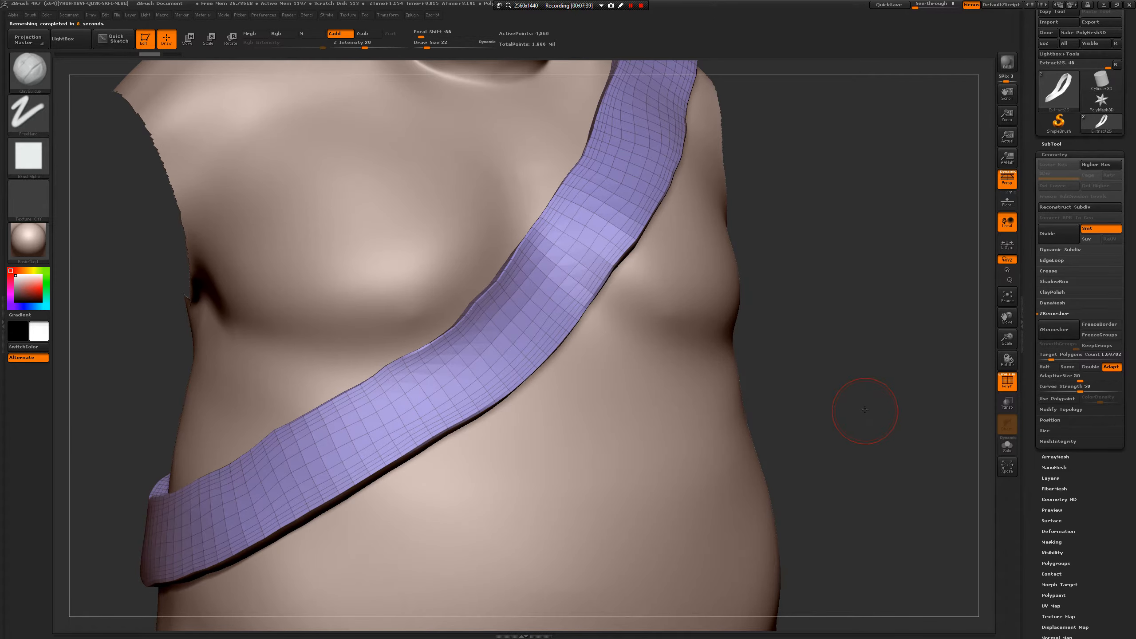
key(f)
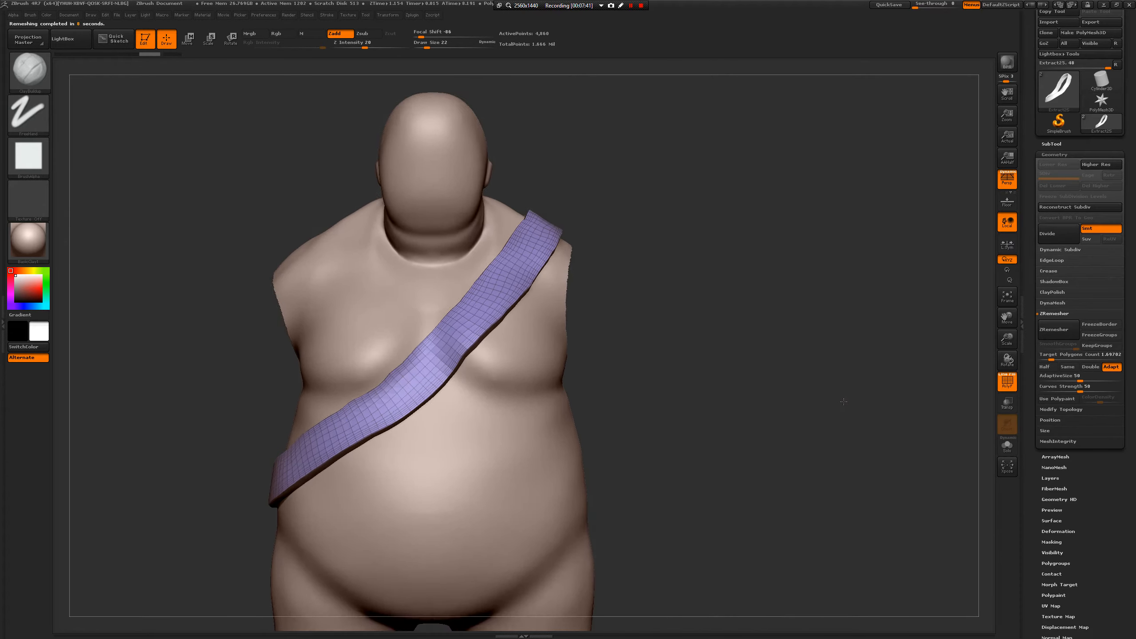
alt+drag(844, 402, 836, 430)
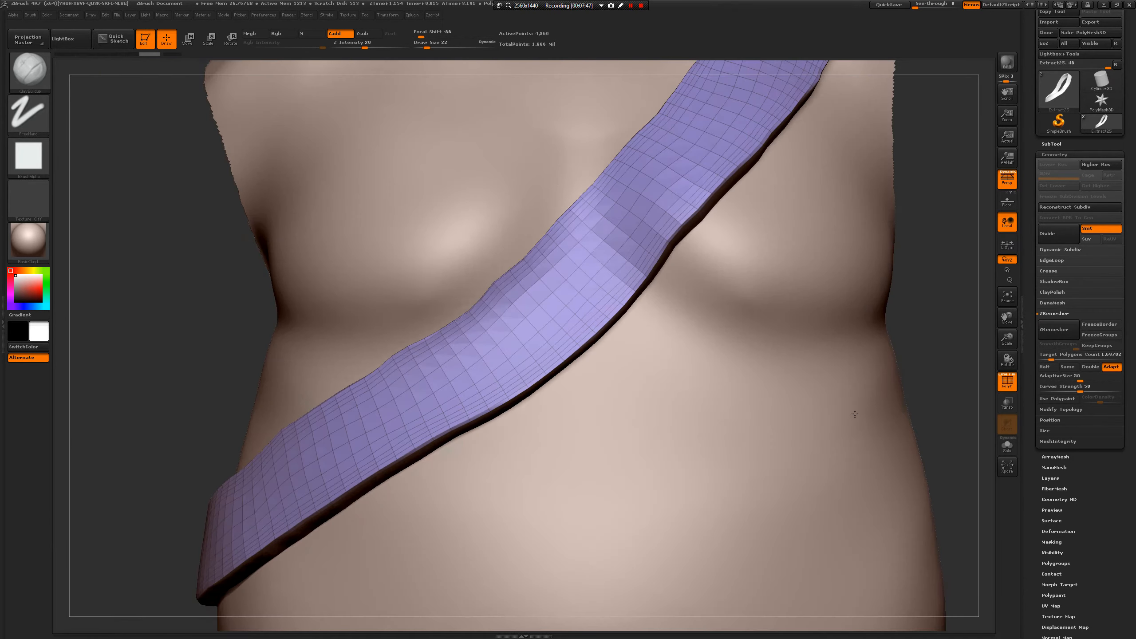
key(ctrl+z)
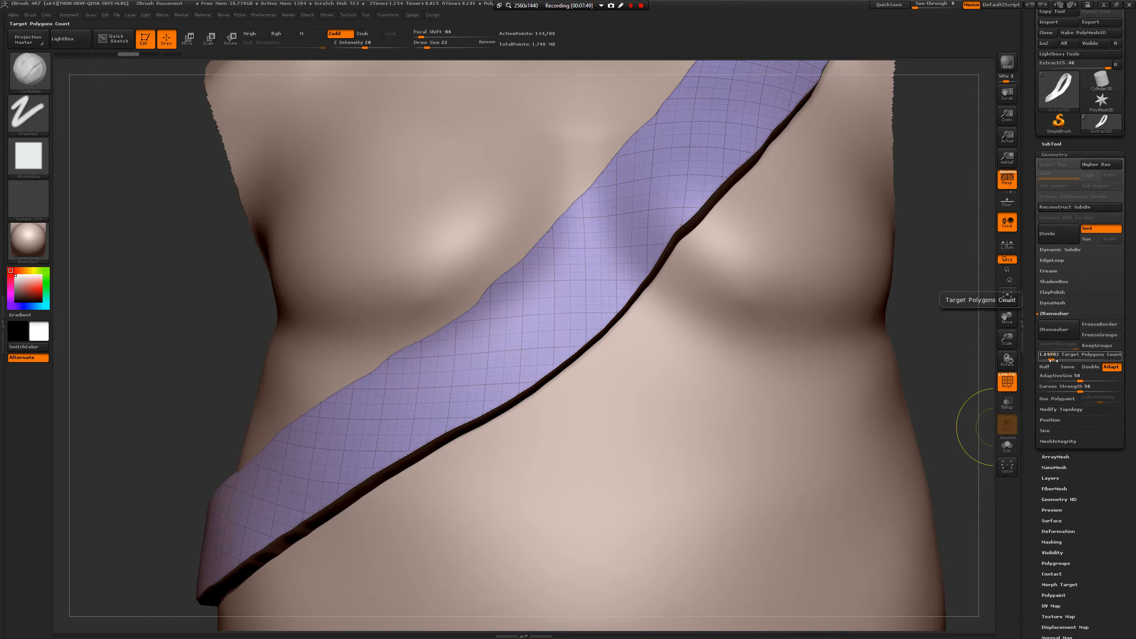
- Lower the ZRemesher target polygon count to about 0.75, remesh the strap and check the topology across the chest
drag(1052, 360, 1048, 361)
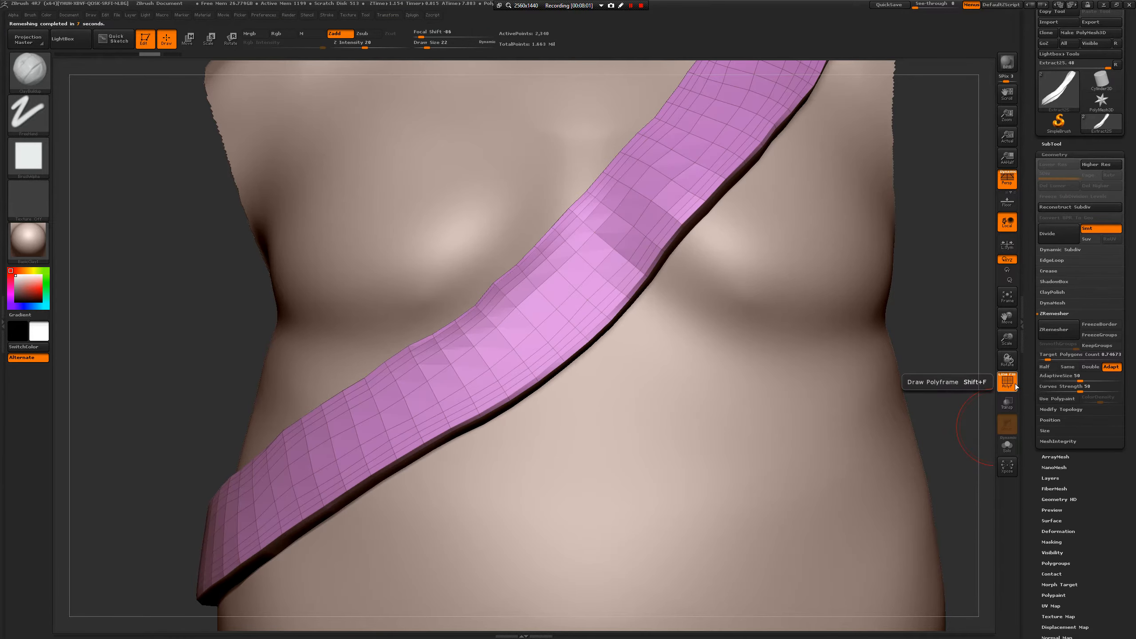
alt+drag(952, 368, 944, 269)
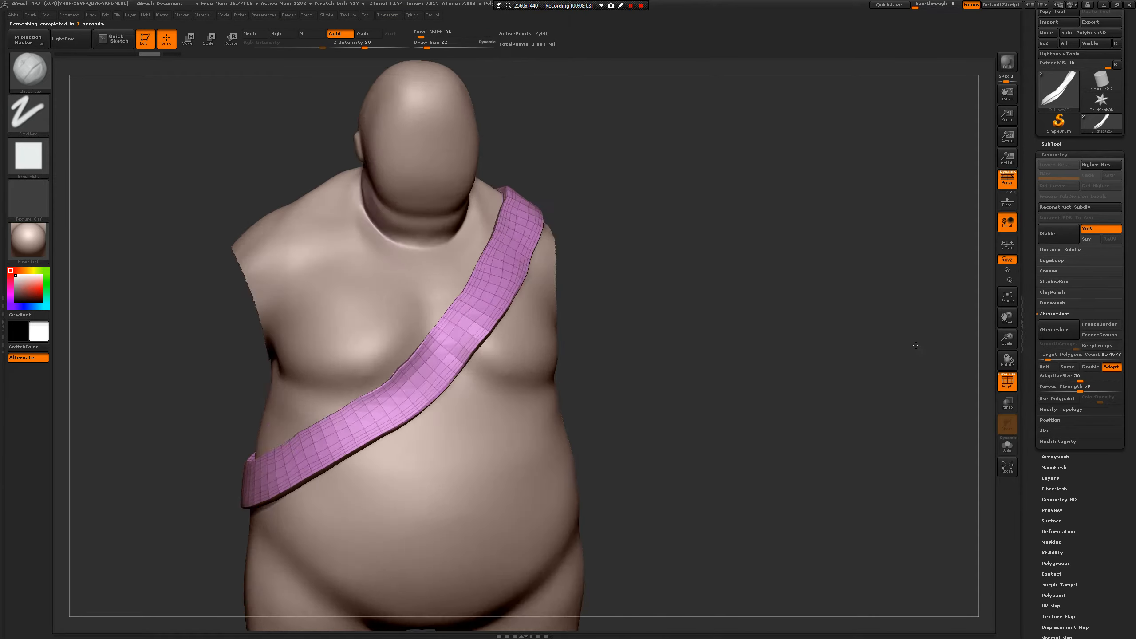
drag(716, 375, 698, 398)
alt+drag(824, 416, 874, 465)
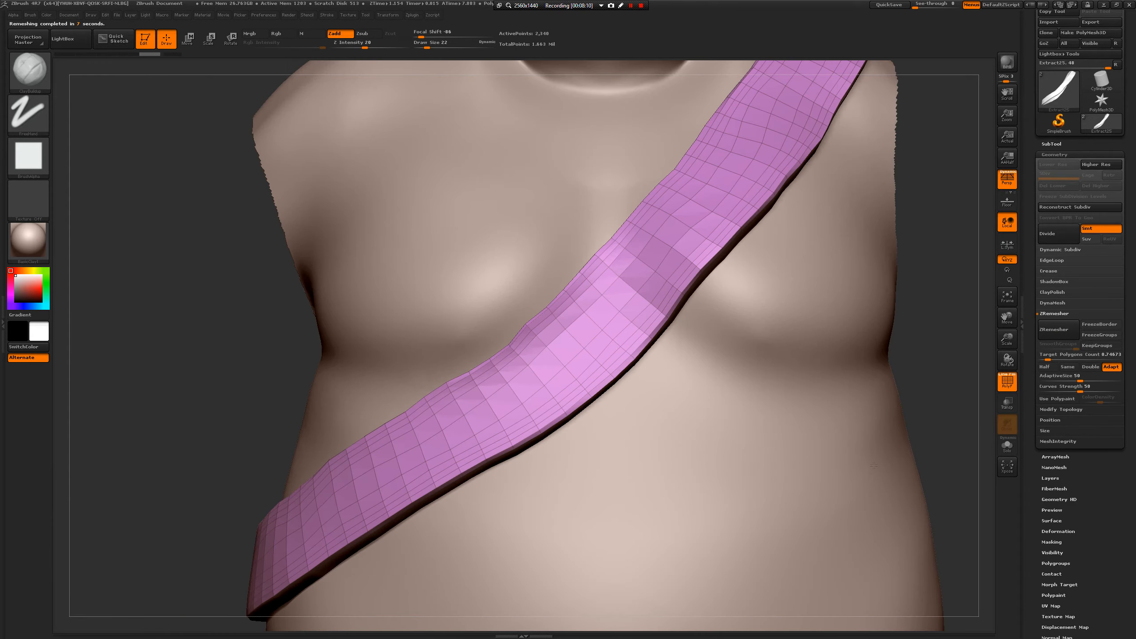
- Even out the remeshed strap's outline with the Polish Crisp Edges deformation and inspect its borders
click(1065, 532)
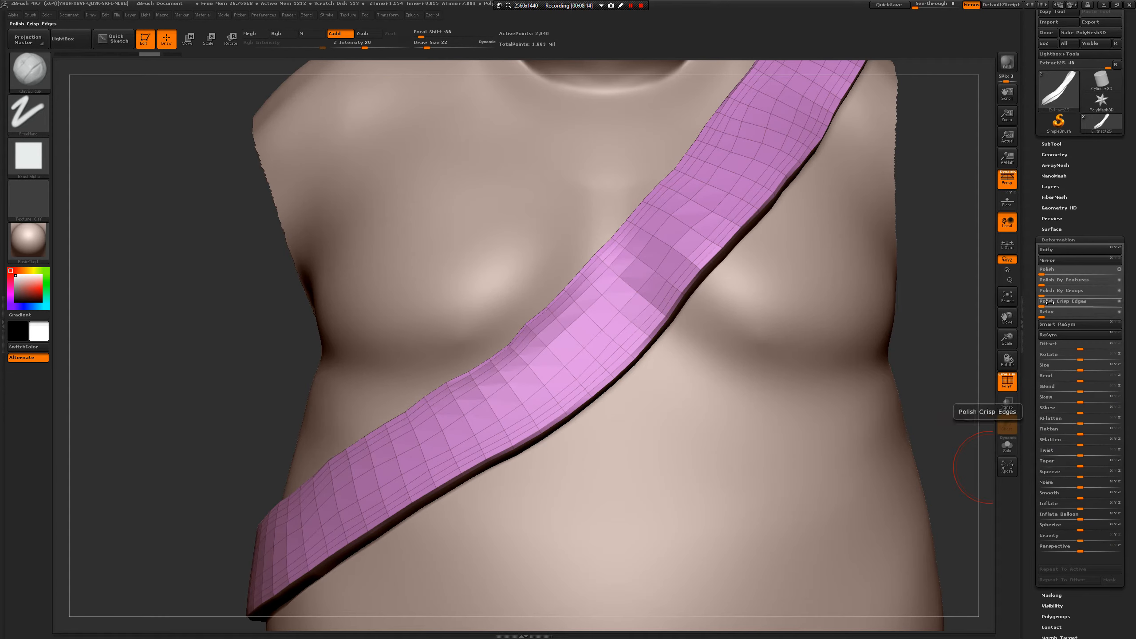
drag(1049, 306, 1057, 306)
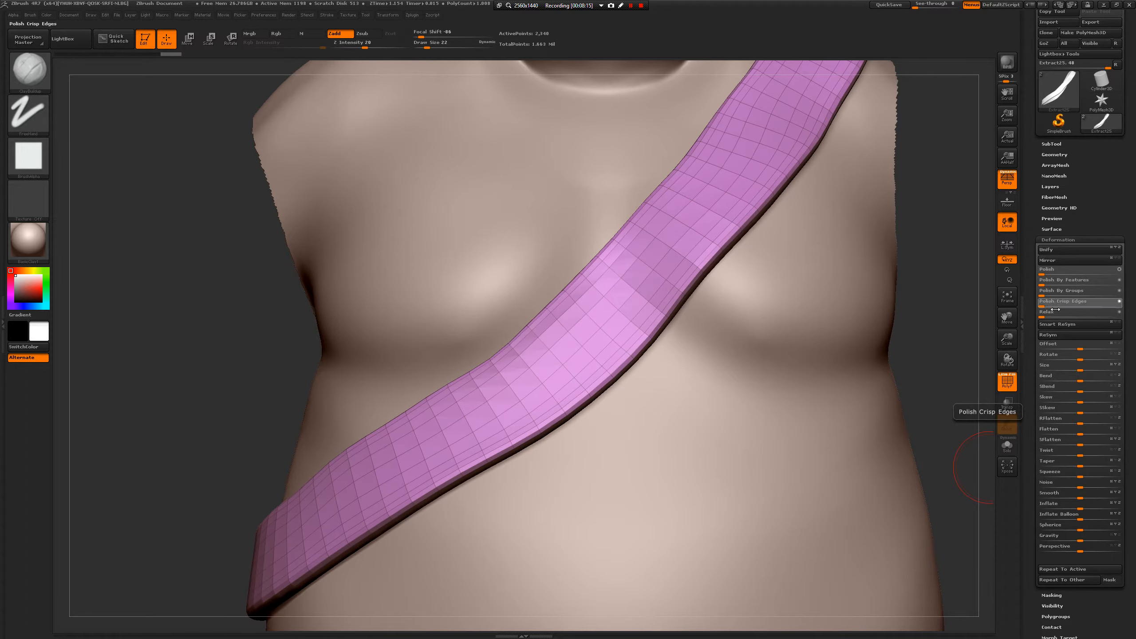
click(1055, 310)
mouse_move(929, 370)
mouse_down()
mouse_move(906, 398)
mouse_move(857, 363)
mouse_move(846, 385)
mouse_move(807, 376)
mouse_move(894, 383)
mouse_move(836, 379)
mouse_up()
mouse_move(917, 419)
alt+mouse_down()
mouse_move(954, 423)
mouse_move(937, 405)
alt+mouse_up()
- Choose the Move brush, enlarge it to a draw size of 62 and adjust the strap's upper edge at the torso's side
key(b)
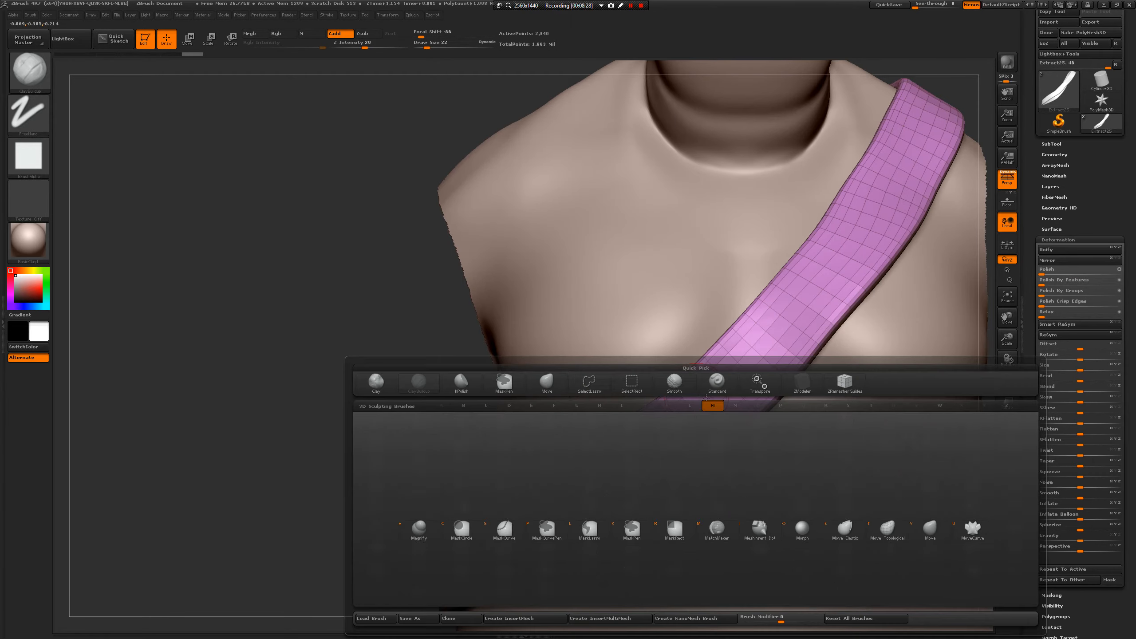
key(m)
key(v)
key(space)
drag(422, 487, 432, 484)
key(space)
click(433, 485)
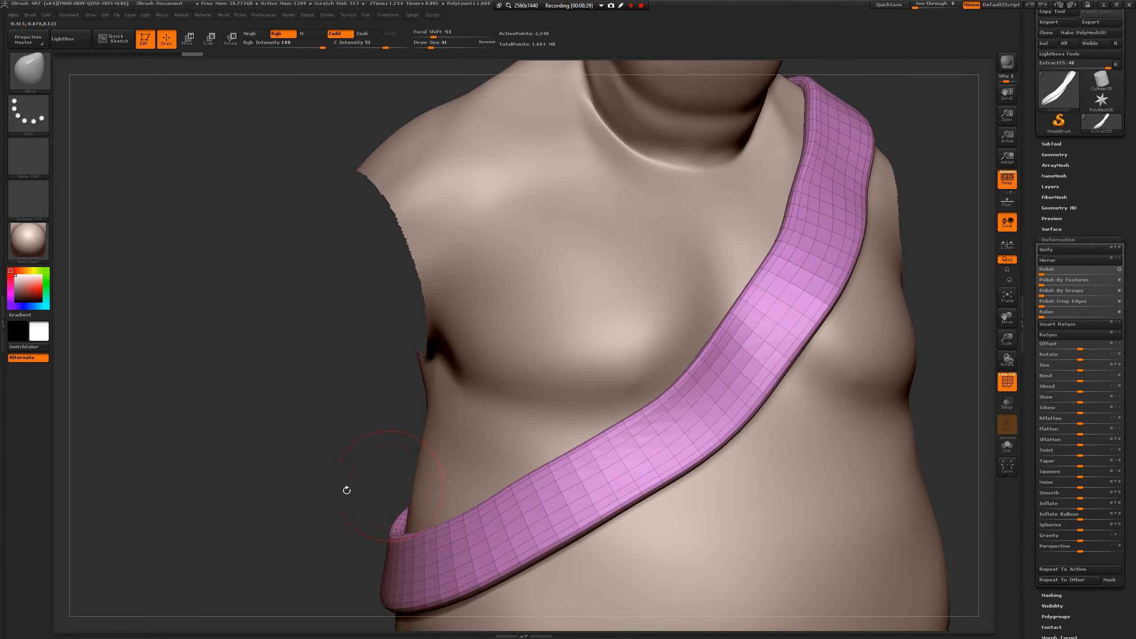
drag(347, 490, 398, 484)
key(space)
click(400, 495)
drag(511, 491, 520, 491)
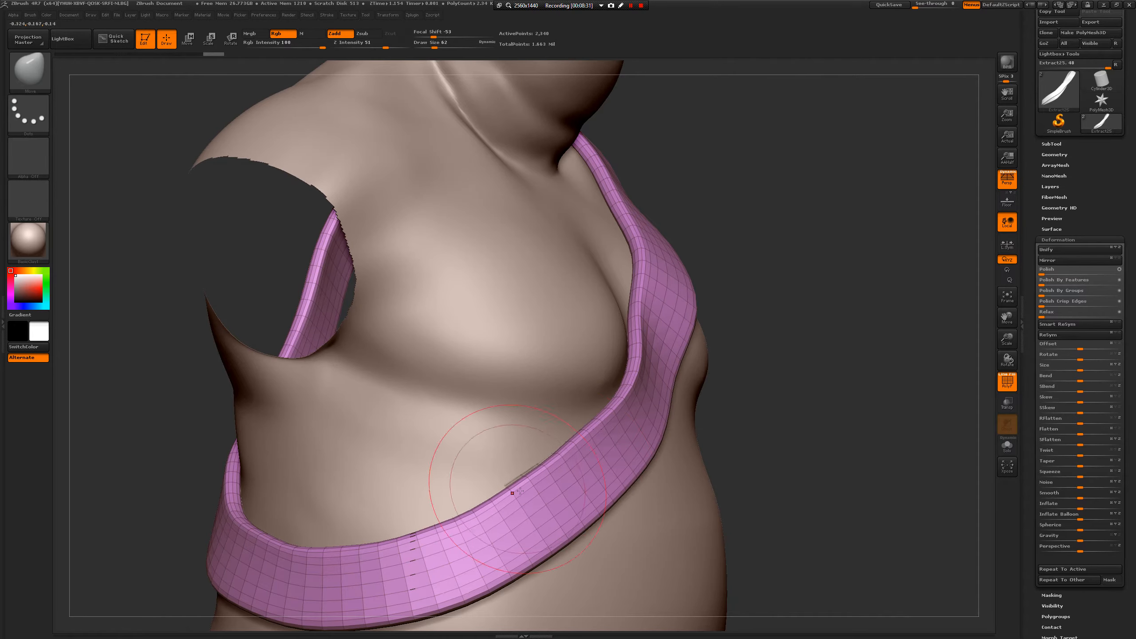
- Reshape the strap's edges across the chest with the Move brush at draw sizes of 74 and 56
mouse_move(779, 447)
mouse_down()
mouse_move(842, 414)
mouse_move(799, 418)
mouse_move(813, 421)
mouse_up()
key(space)
click(630, 490)
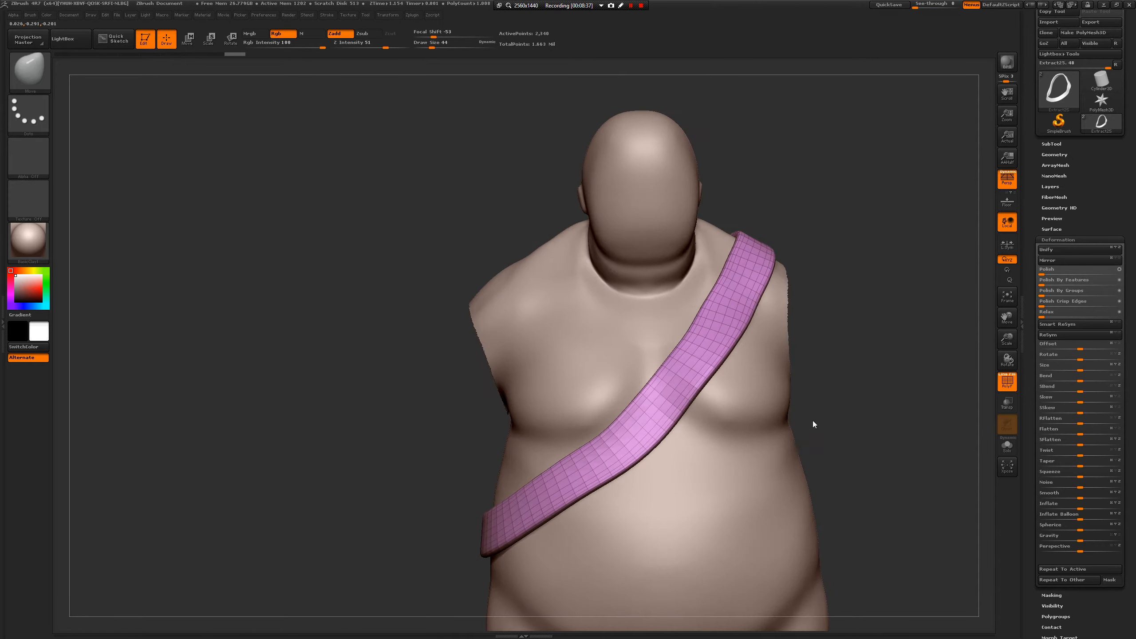
drag(647, 397, 652, 362)
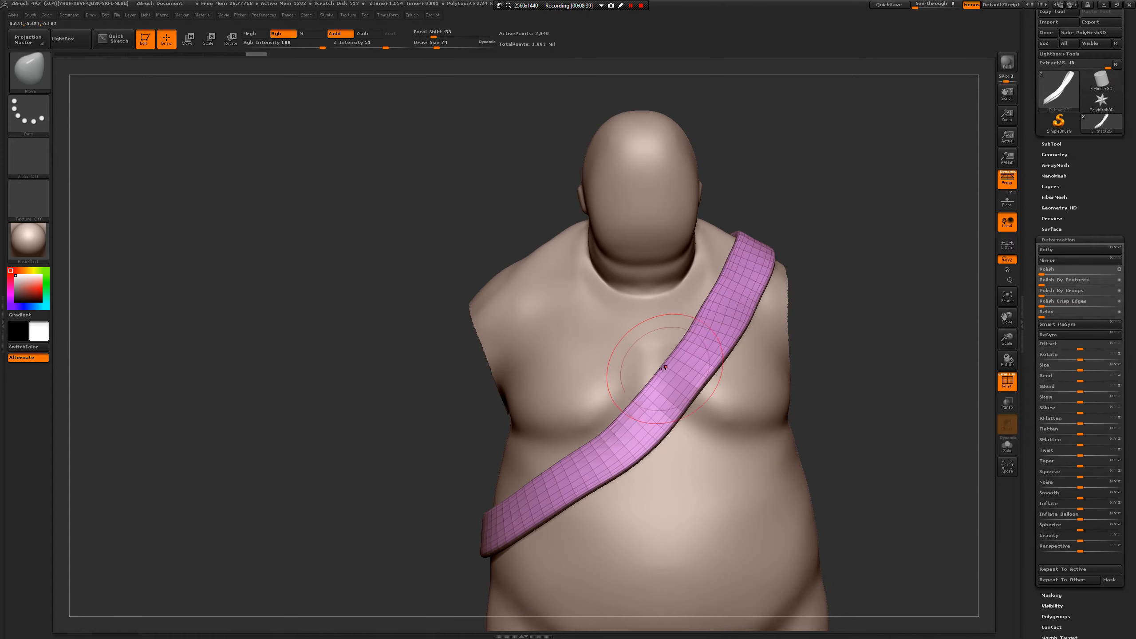
drag(623, 402, 662, 439)
drag(652, 457, 651, 454)
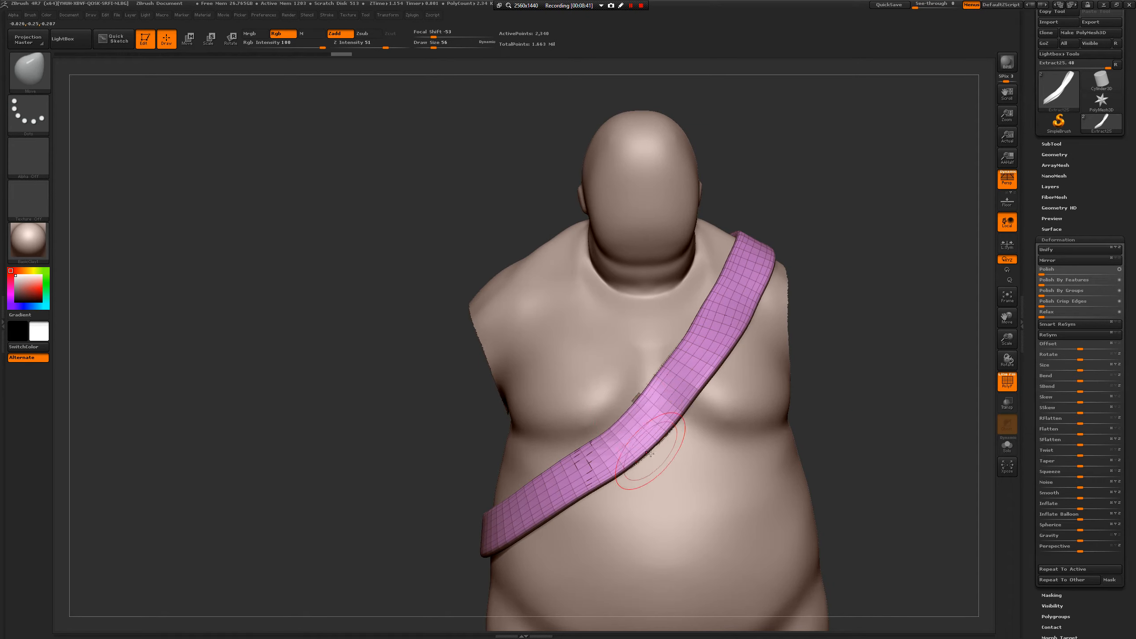
- Isolate the strap with Solo and undo its shaping and polishing back to the raw remeshed state
drag(419, 499, 557, 485)
alt+drag(484, 526, 501, 577)
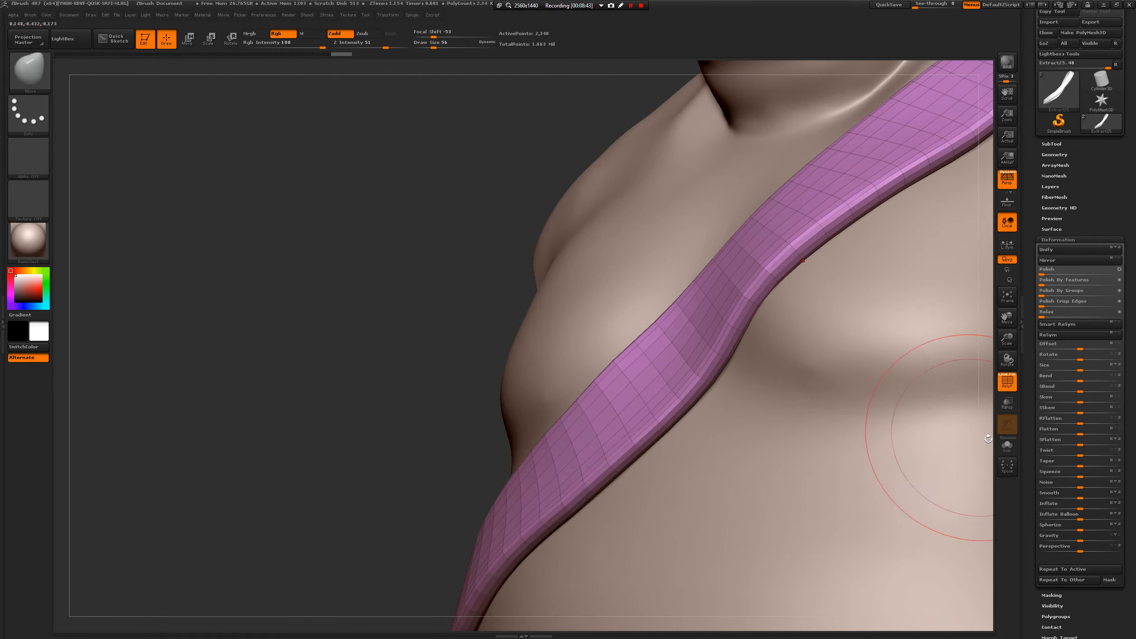
click(1010, 447)
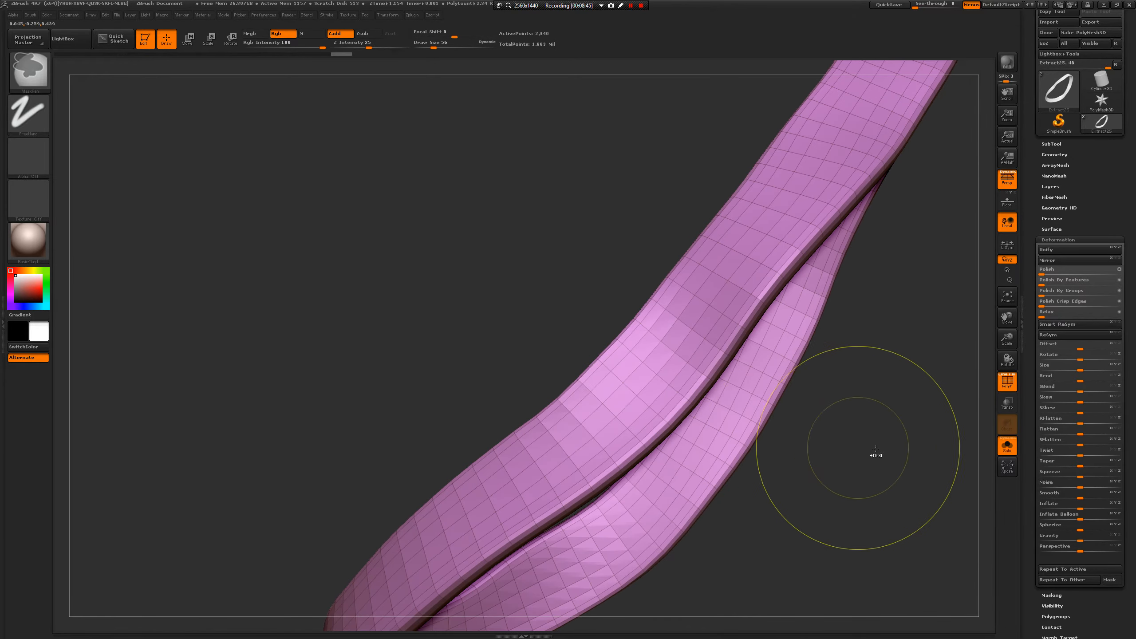
key(ctrl+z)
key(ctrl+z)
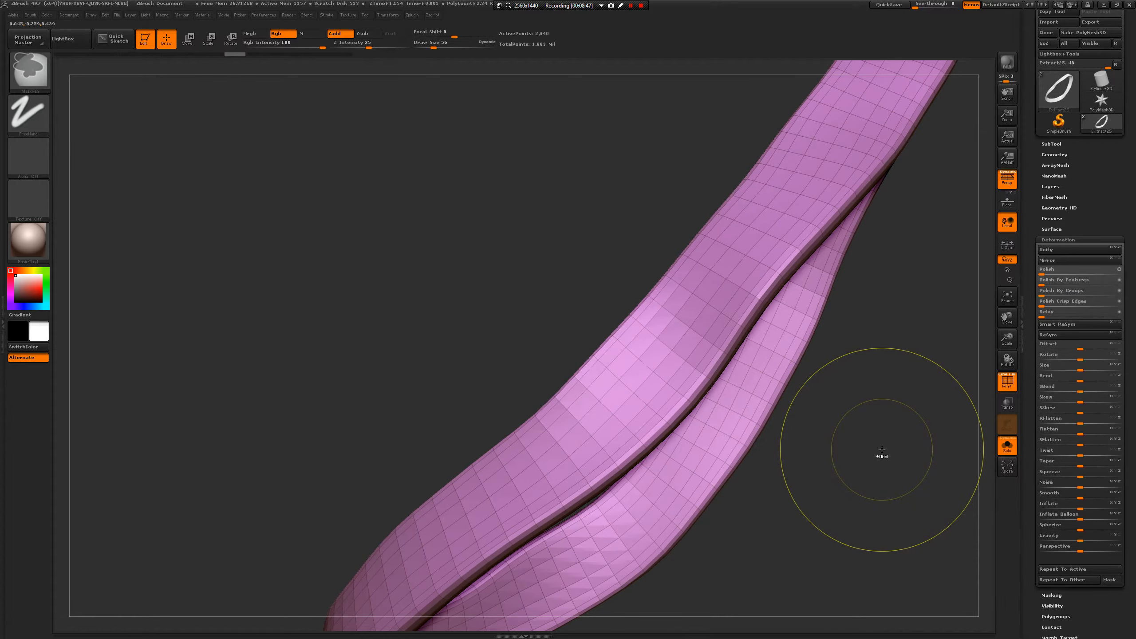
key(ctrl+z)
key(ctrl+z)
key(b)
key(m)
key(v)
mouse_move(883, 454)
mouse_down()
mouse_move(900, 460)
mouse_move(892, 444)
mouse_up()
- Try dividing the isolated strap once and smoothing its outline with the Polish Crisp Edges deformation
click(1059, 154)
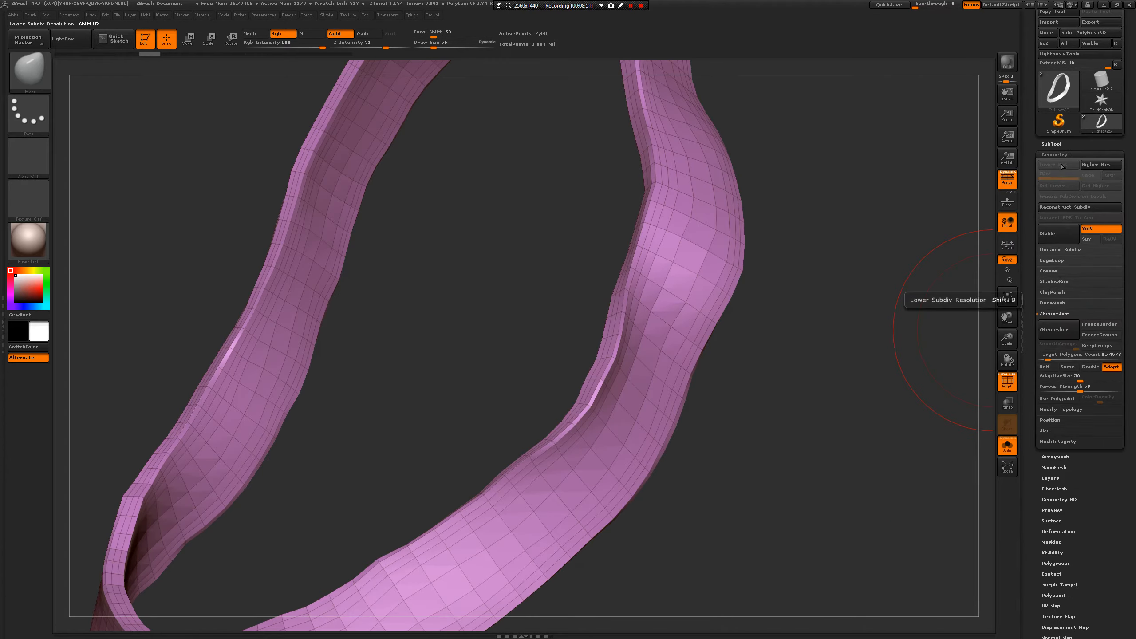
click(1055, 237)
drag(838, 418, 868, 419)
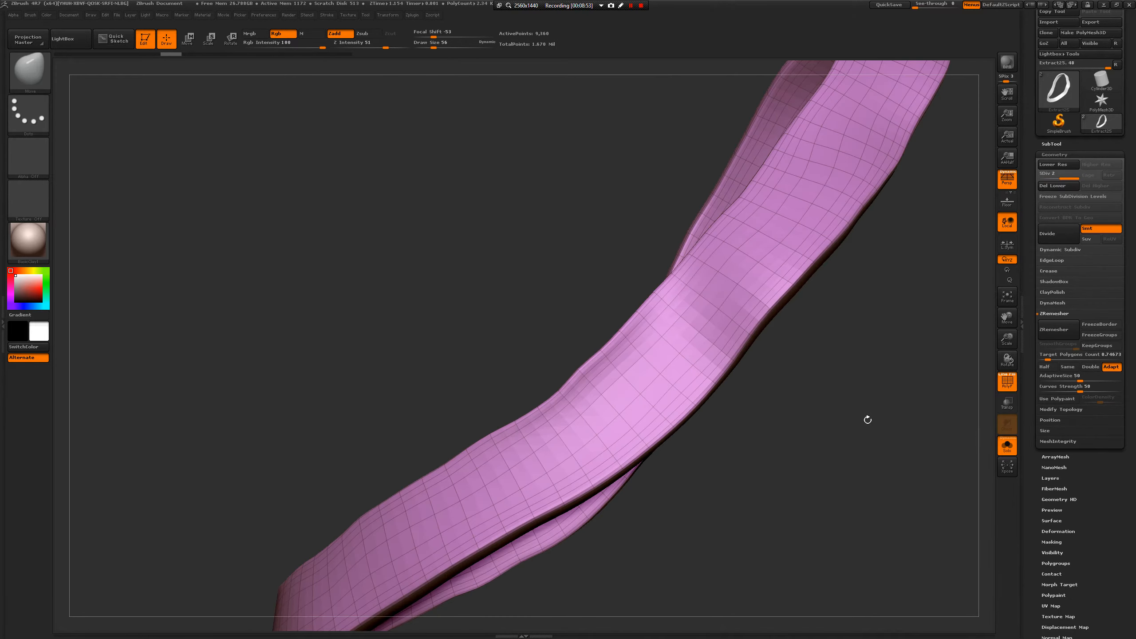
click(1060, 532)
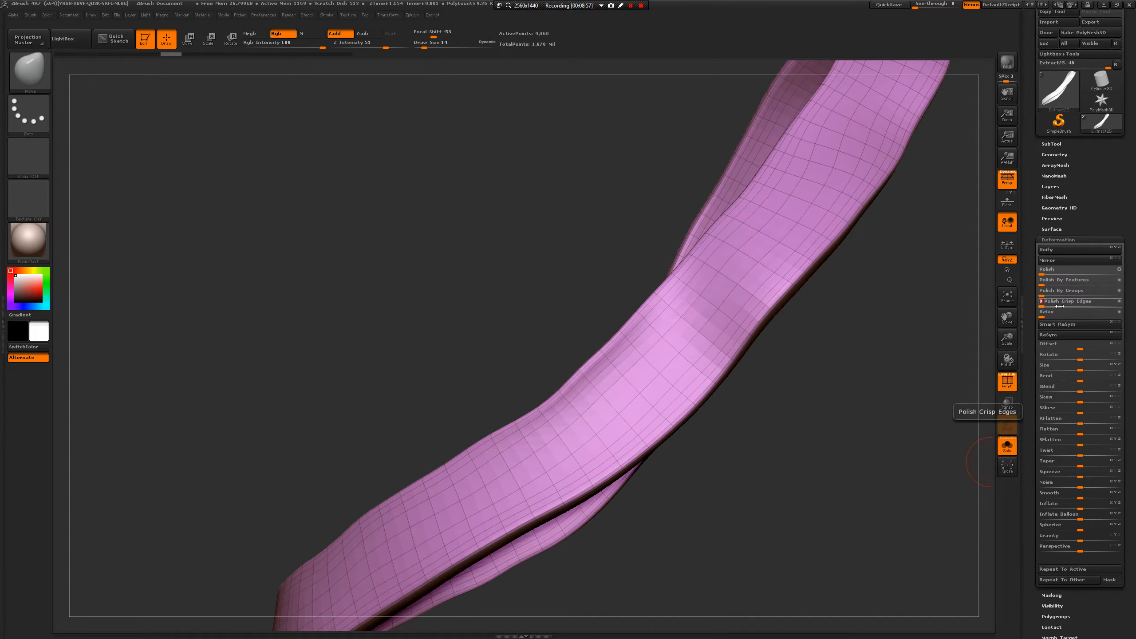
drag(1072, 308, 1071, 309)
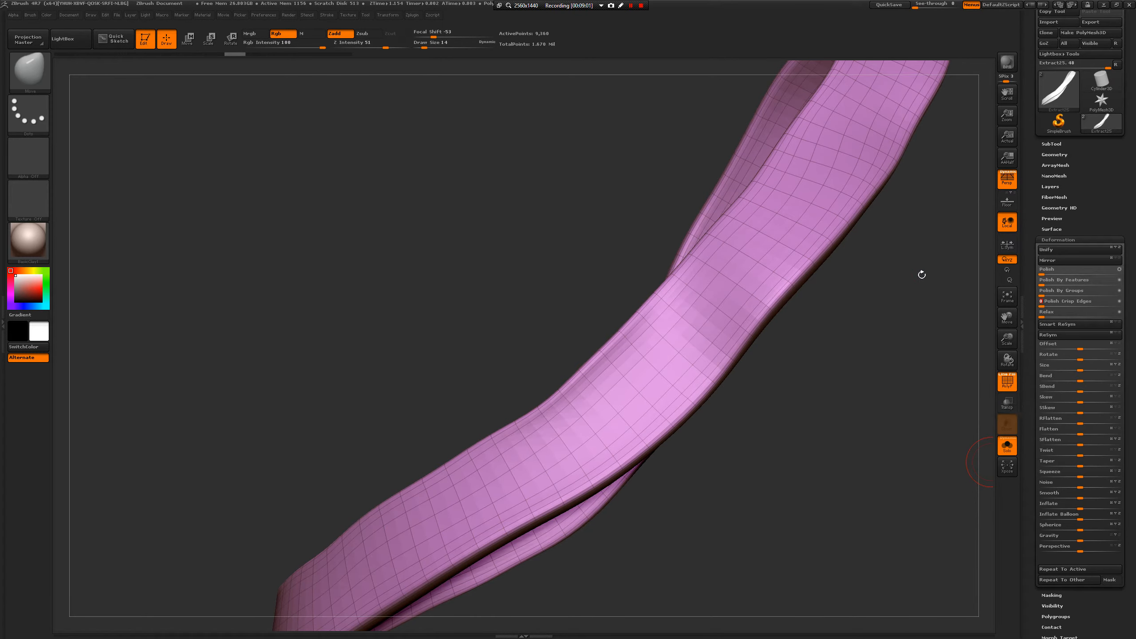
mouse_move(921, 274)
mouse_down()
mouse_move(910, 298)
mouse_move(920, 307)
mouse_move(949, 266)
mouse_up()
- Try polishing the undivided strap with Polish Crisp Edges and Polish By Groups, inspecting its borders
click(1047, 306)
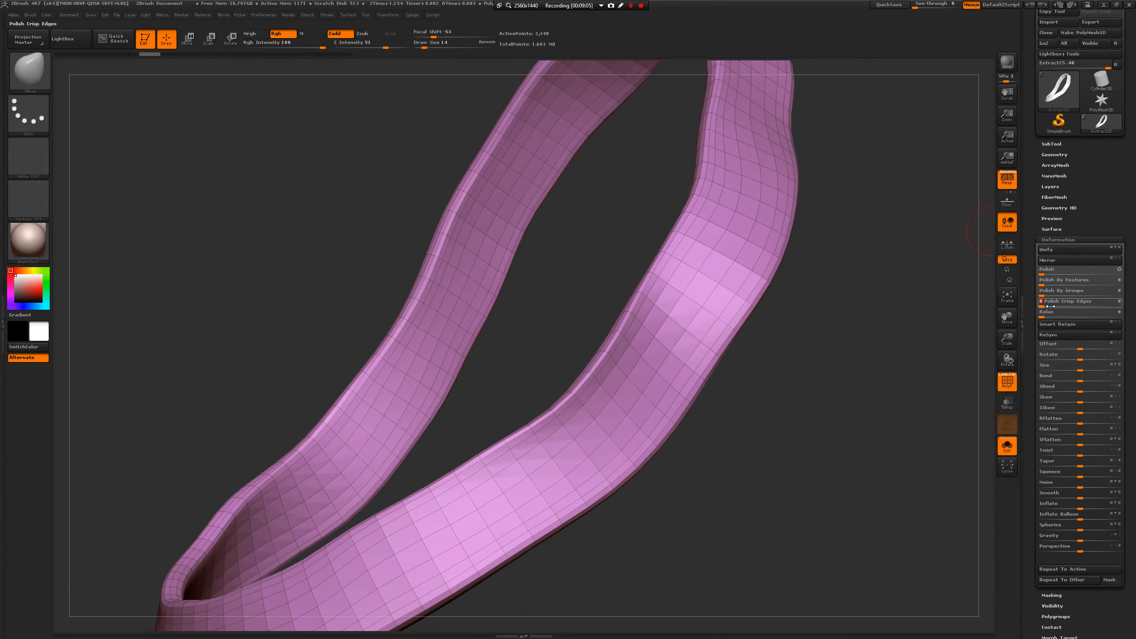
click(1048, 306)
drag(890, 366, 983, 310)
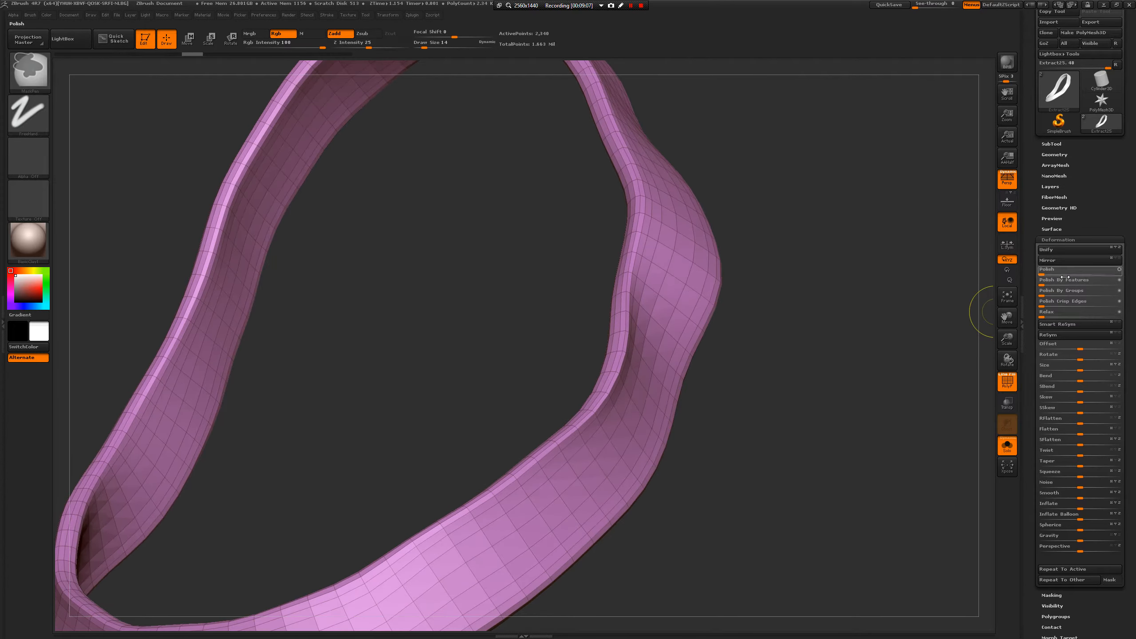
click(1071, 290)
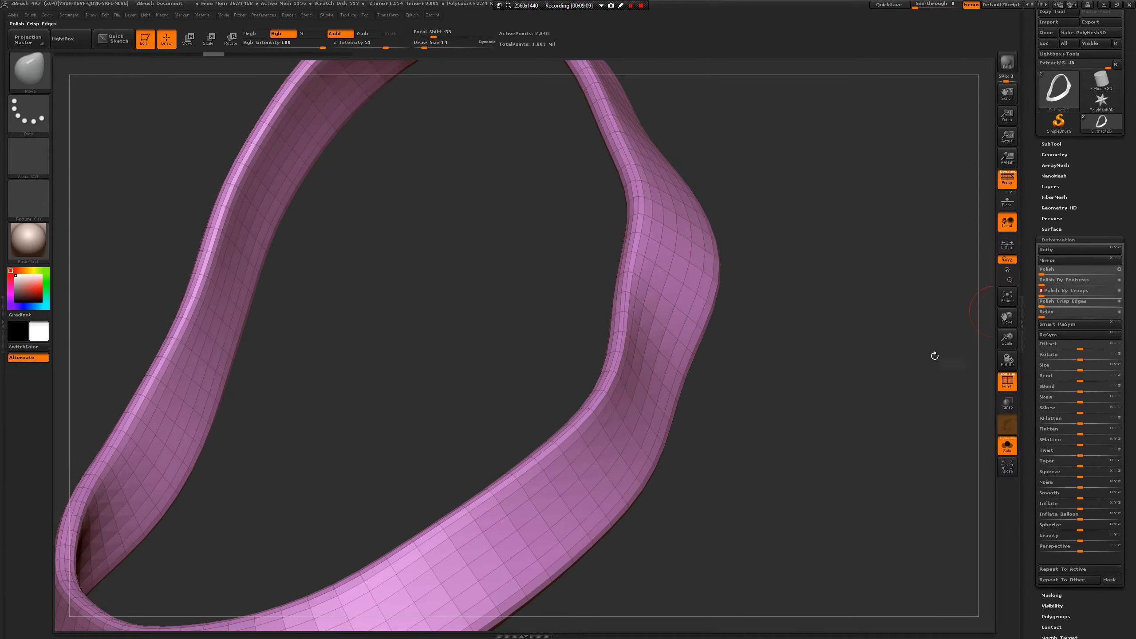
drag(933, 355, 908, 367)
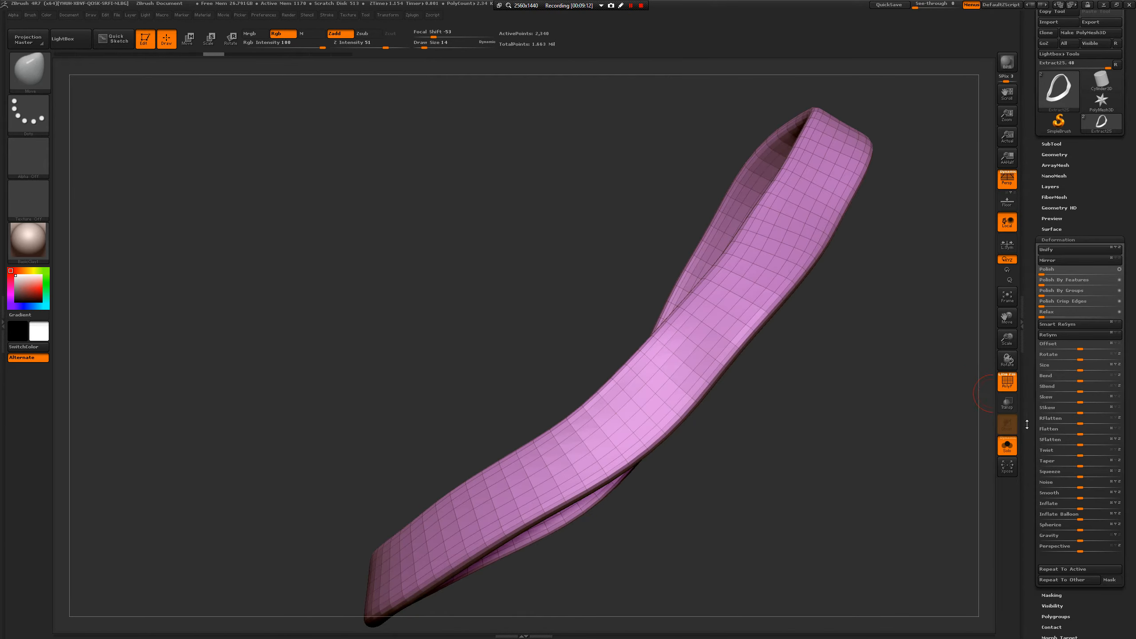
- Show the body again and pull the strap's upper edge near the shoulder with the Move brush at draw size 68
click(1008, 448)
drag(943, 415, 892, 311)
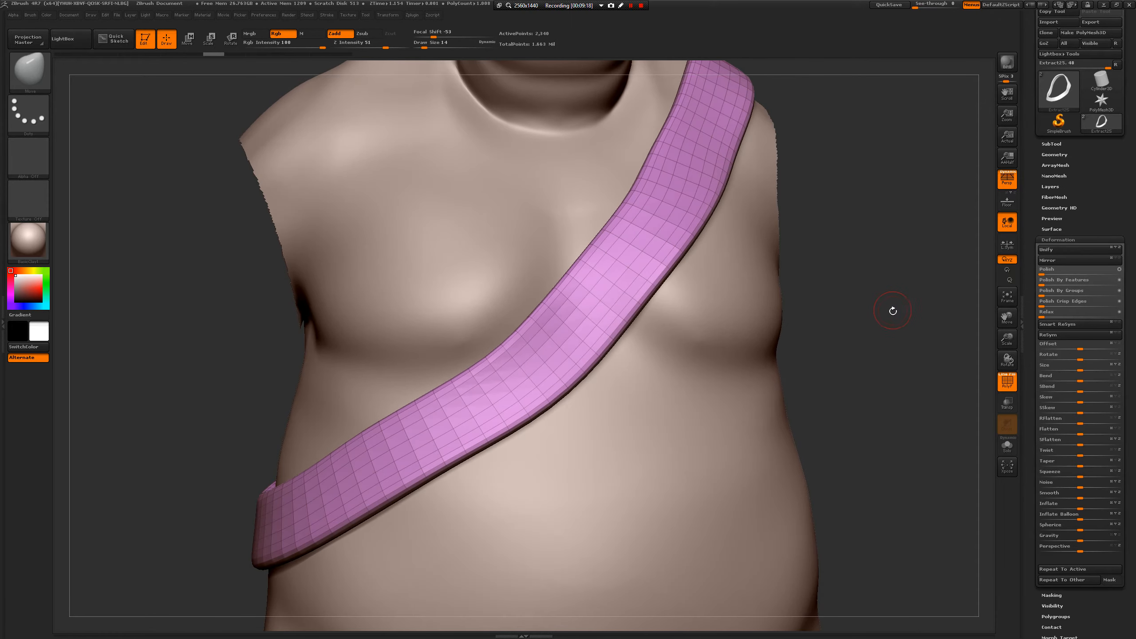
key(b)
key(m)
key(v)
key(space)
click(890, 309)
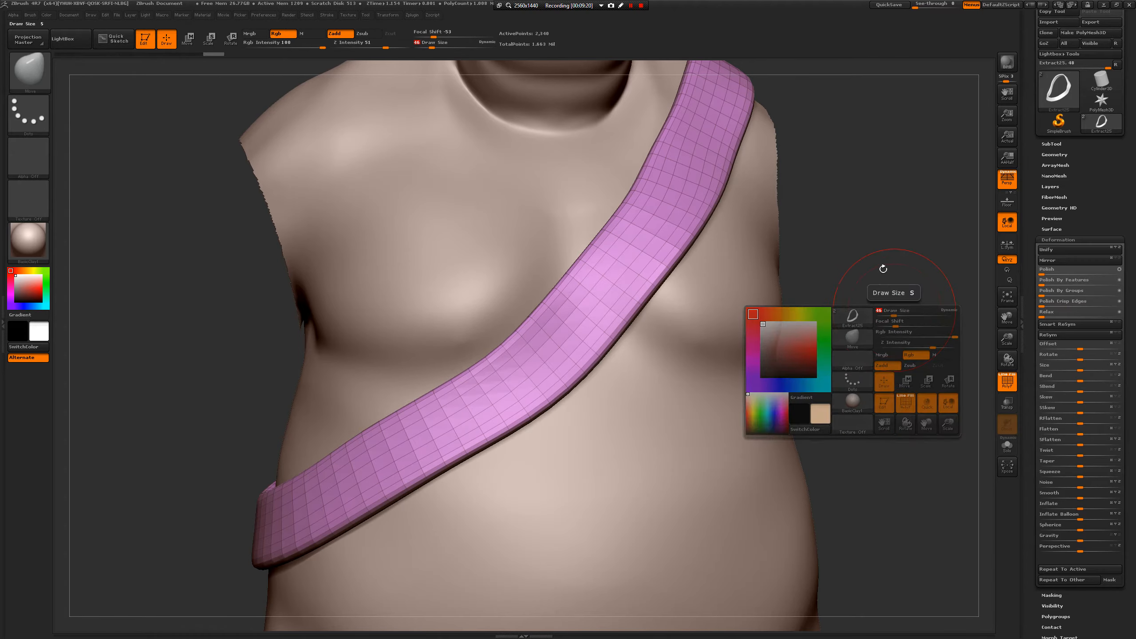
mouse_move(886, 257)
alt+mouse_down()
mouse_move(869, 320)
mouse_move(809, 292)
alt+mouse_up()
key(space)
click(875, 320)
drag(672, 221, 682, 225)
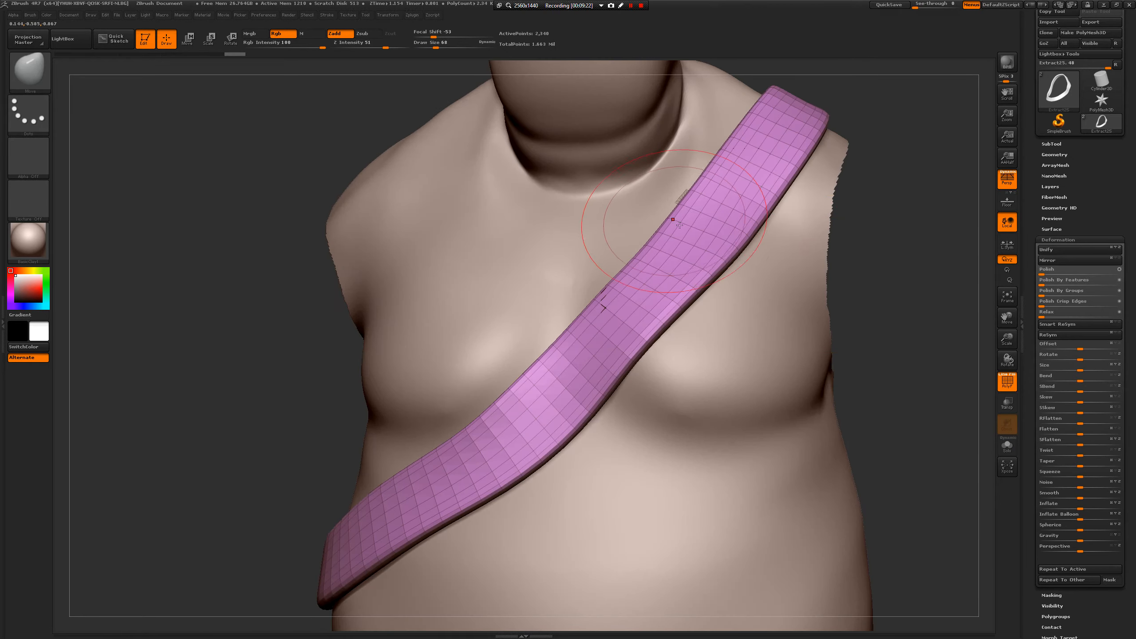
- Reduce the brush draw size to 44 and refine the strap's shape from an angled view
drag(900, 308, 823, 332)
key(space)
click(863, 273)
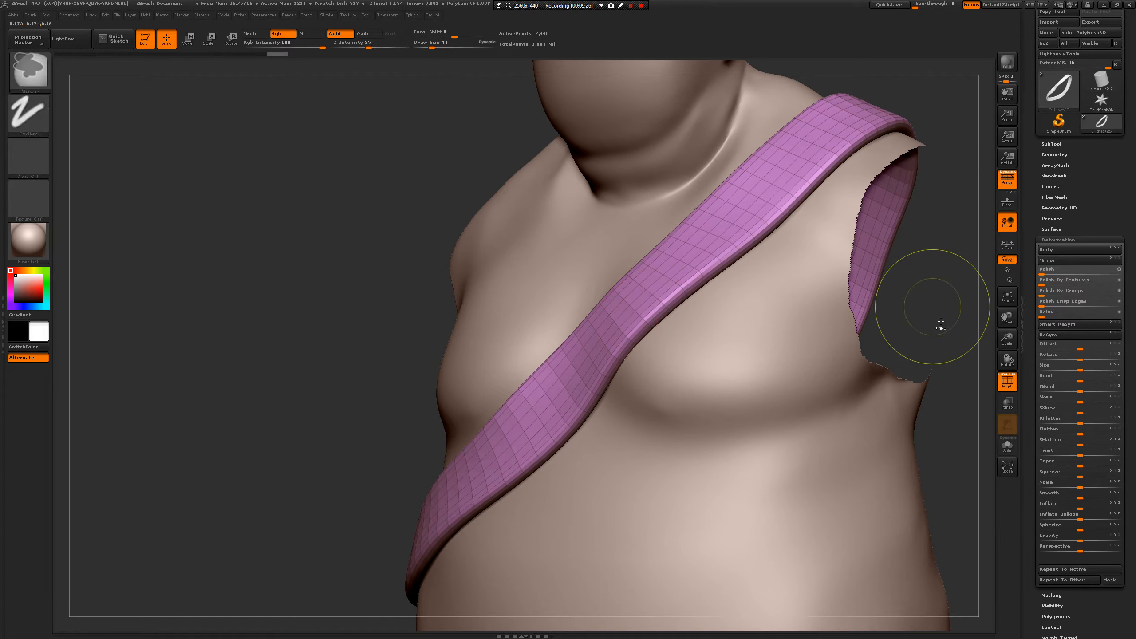
mouse_move(938, 325)
shift+mouse_down()
mouse_move(949, 329)
mouse_move(939, 323)
mouse_move(893, 363)
mouse_move(989, 305)
shift+mouse_up()
- Choose the ZModeler brush with a draw size of 4 and focus on the strap's topology across the chest
click(1055, 155)
drag(882, 310, 809, 323)
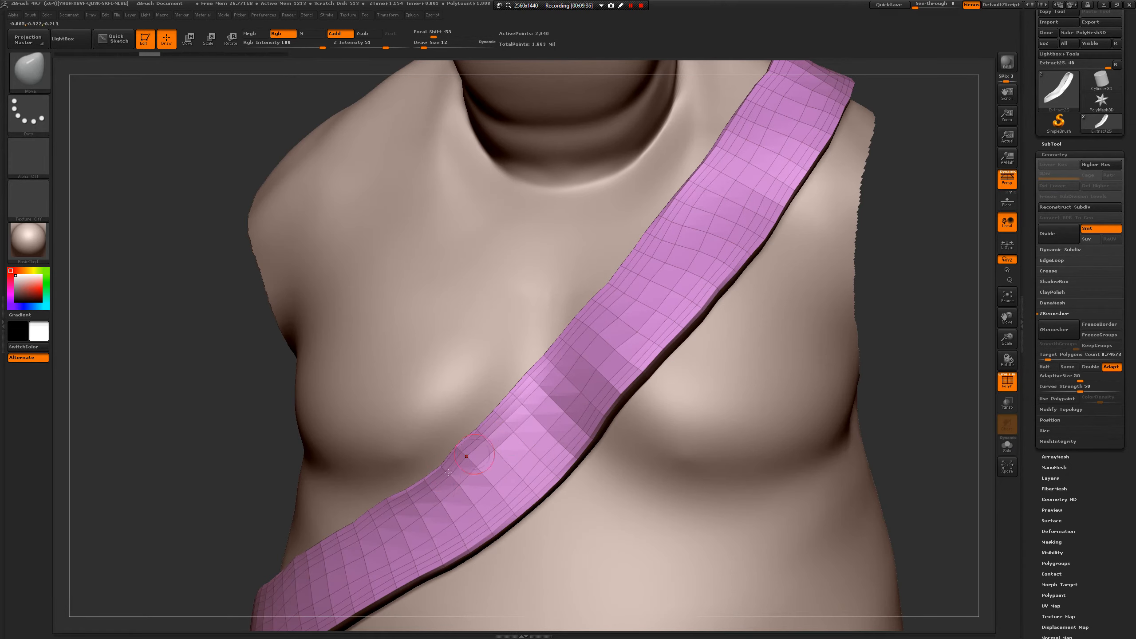
drag(922, 308, 984, 269)
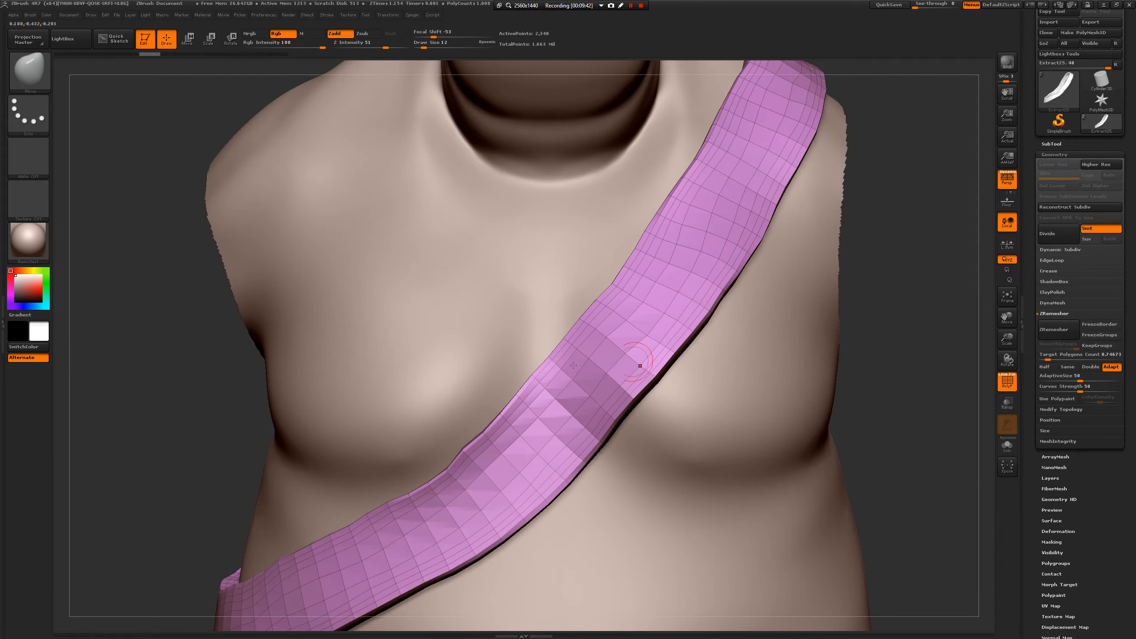
key(b)
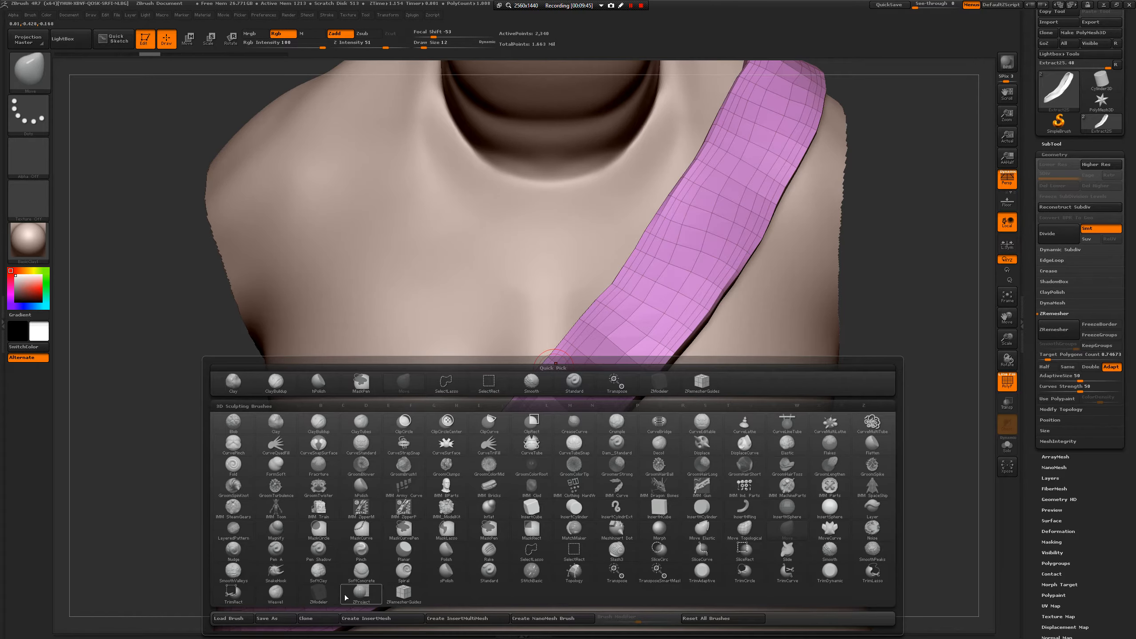
click(319, 594)
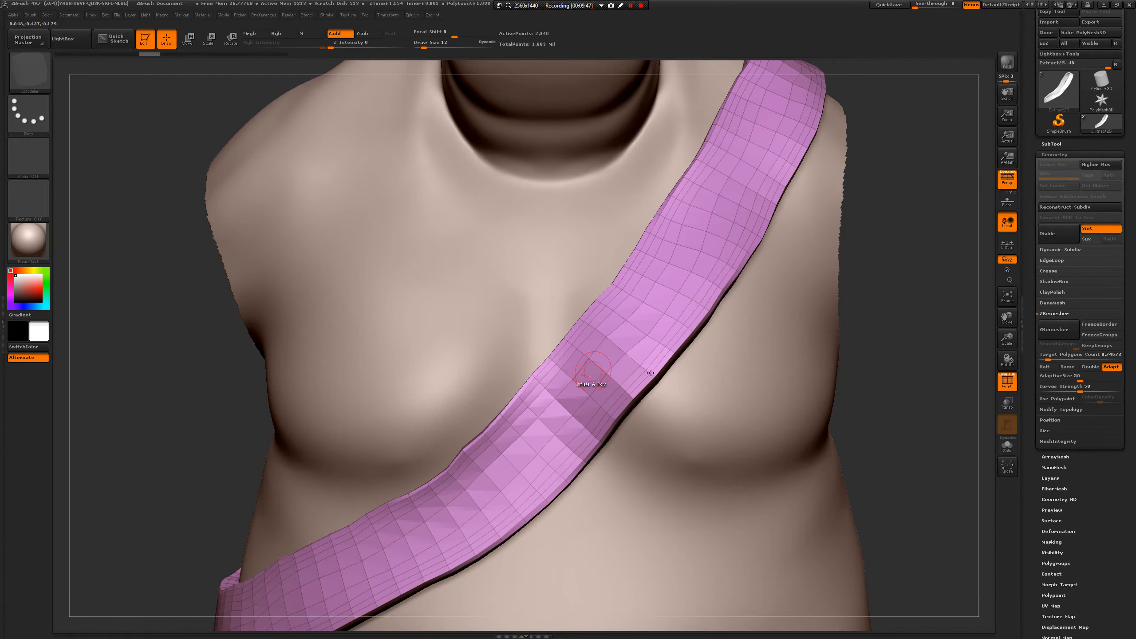
alt+drag(890, 347, 775, 395)
key(space)
click(503, 311)
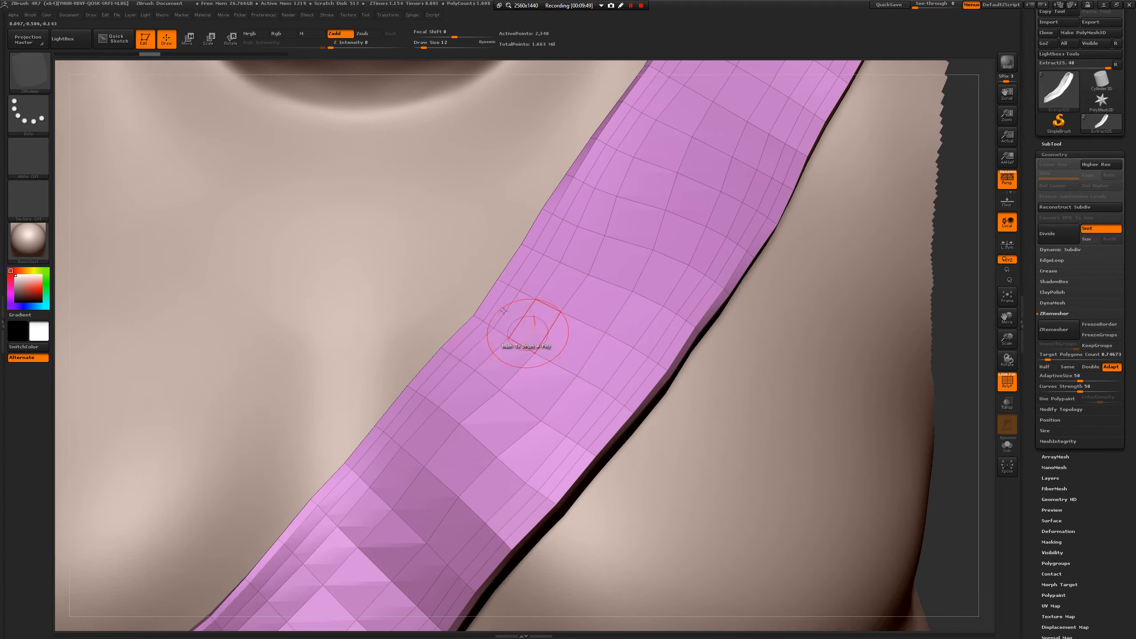
key(space)
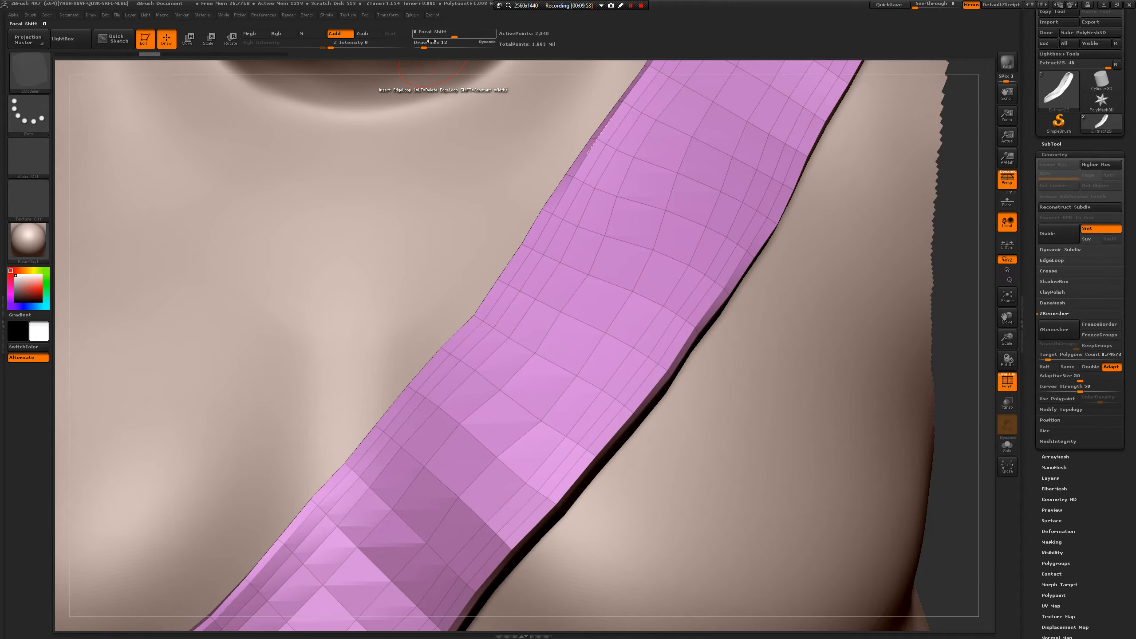
drag(422, 47, 419, 47)
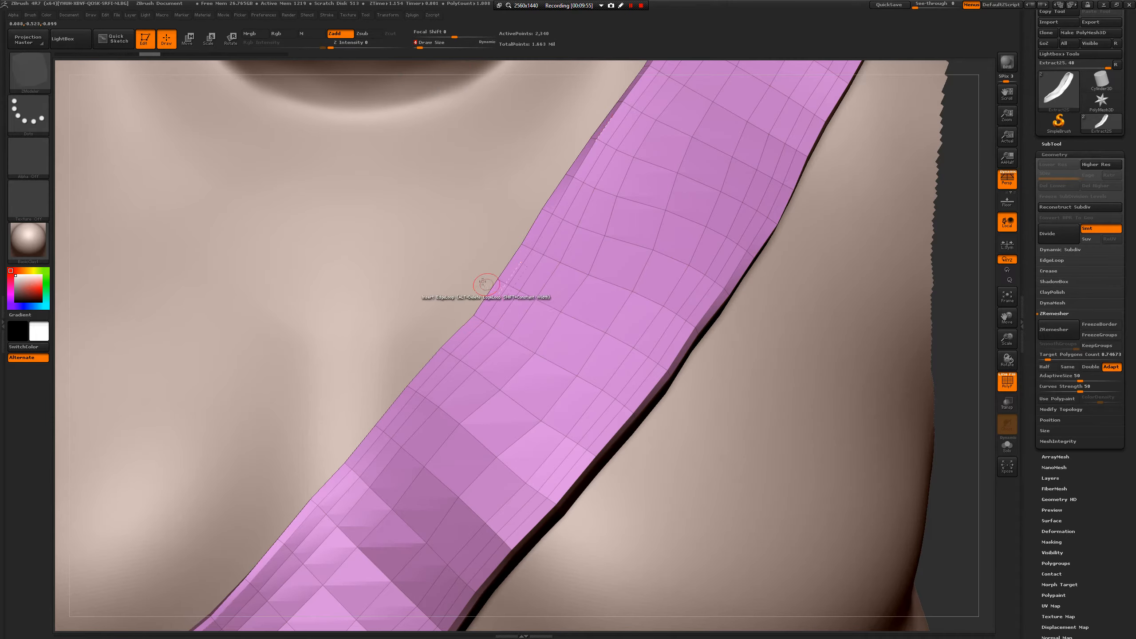
drag(892, 310, 600, 398)
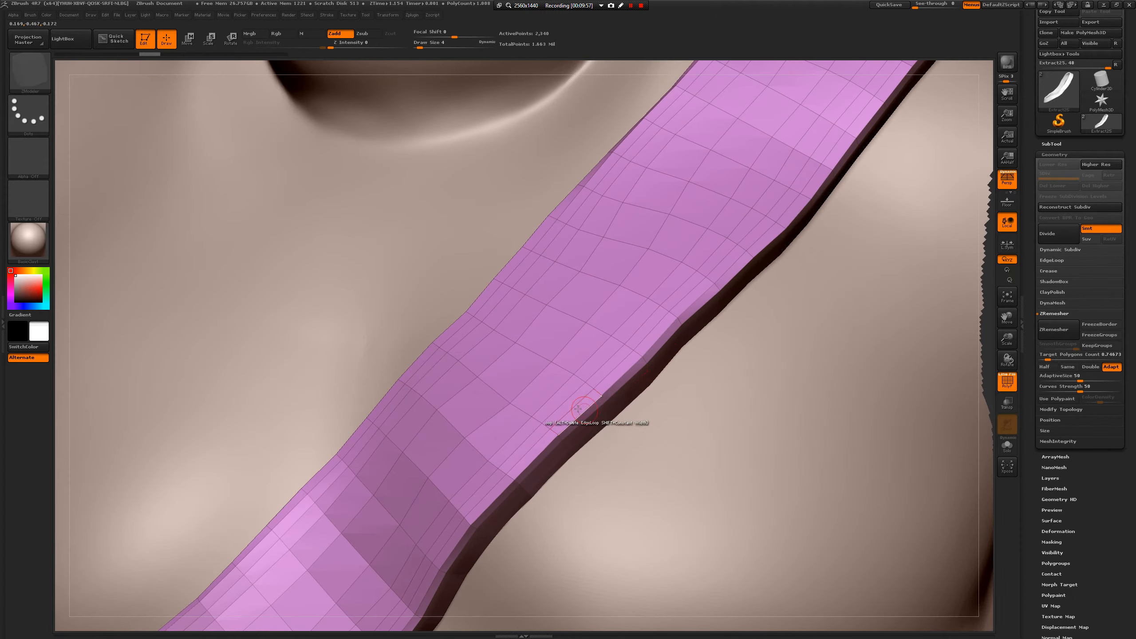
- Set the ZModeler edge action to Crease with the EdgeLoop Complete target and try it on a lengthwise edge of the strap
key(space)
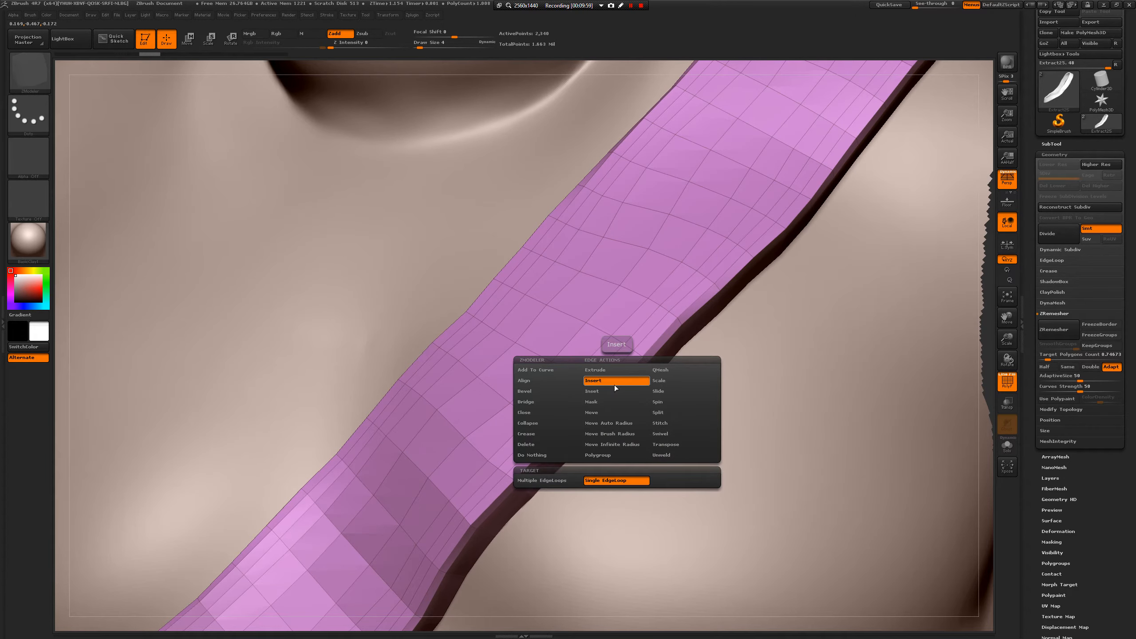
click(541, 434)
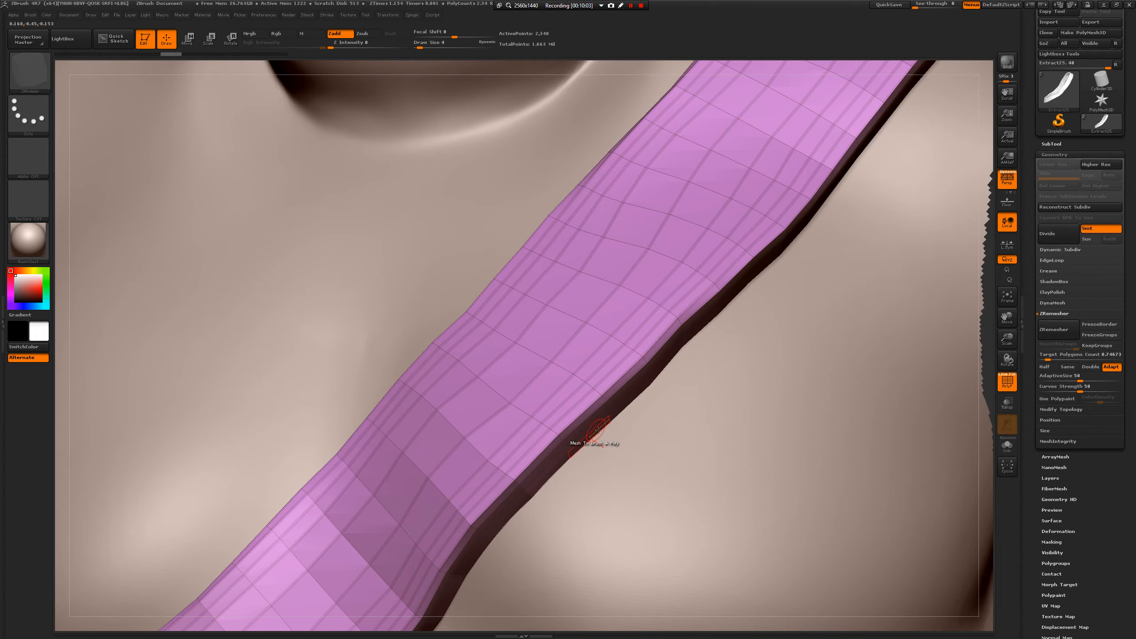
click(613, 383)
- Inspect the strap around the armhole, isolate it with Solo and try creasing a complete edge loop along its length
key(f)
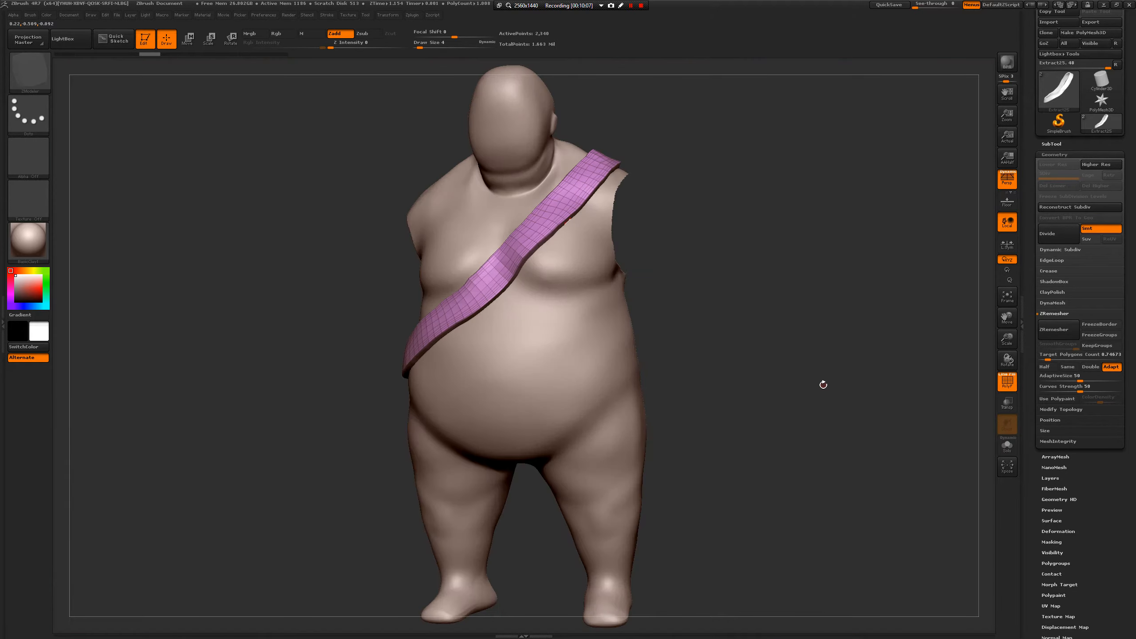
alt+drag(744, 314, 871, 398)
drag(963, 302, 890, 344)
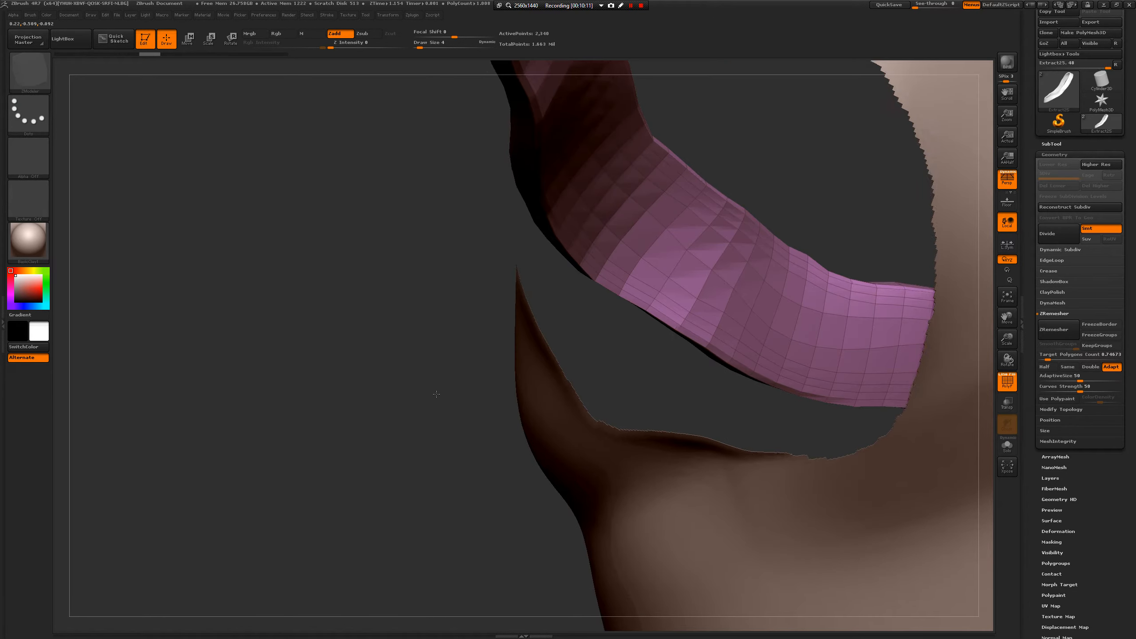
alt+drag(437, 394, 438, 295)
click(1007, 446)
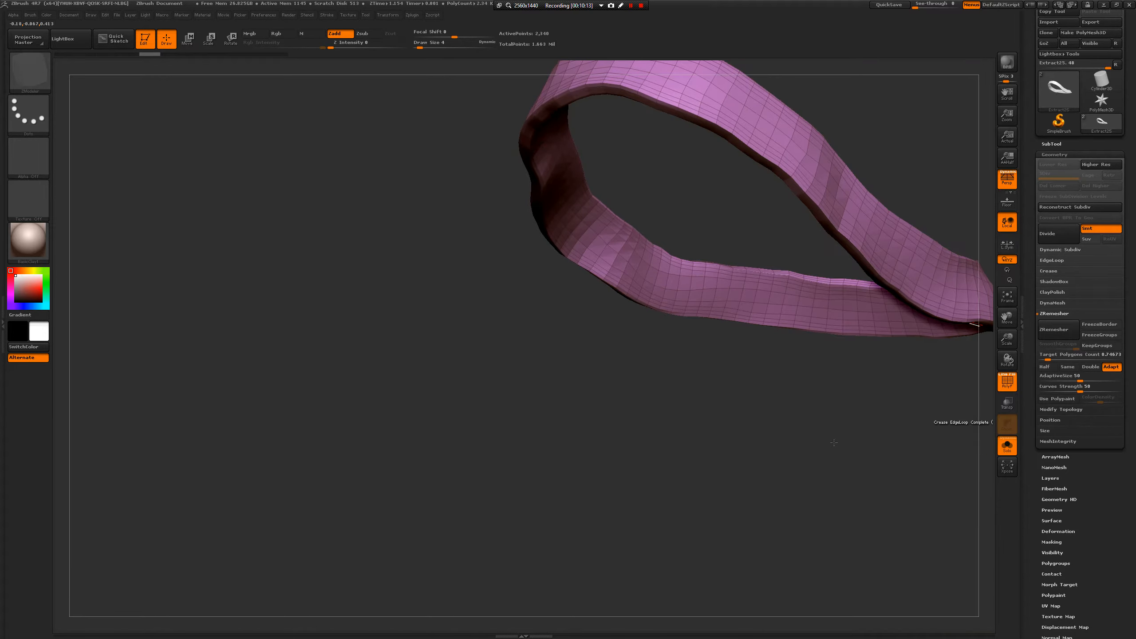
drag(834, 442, 556, 313)
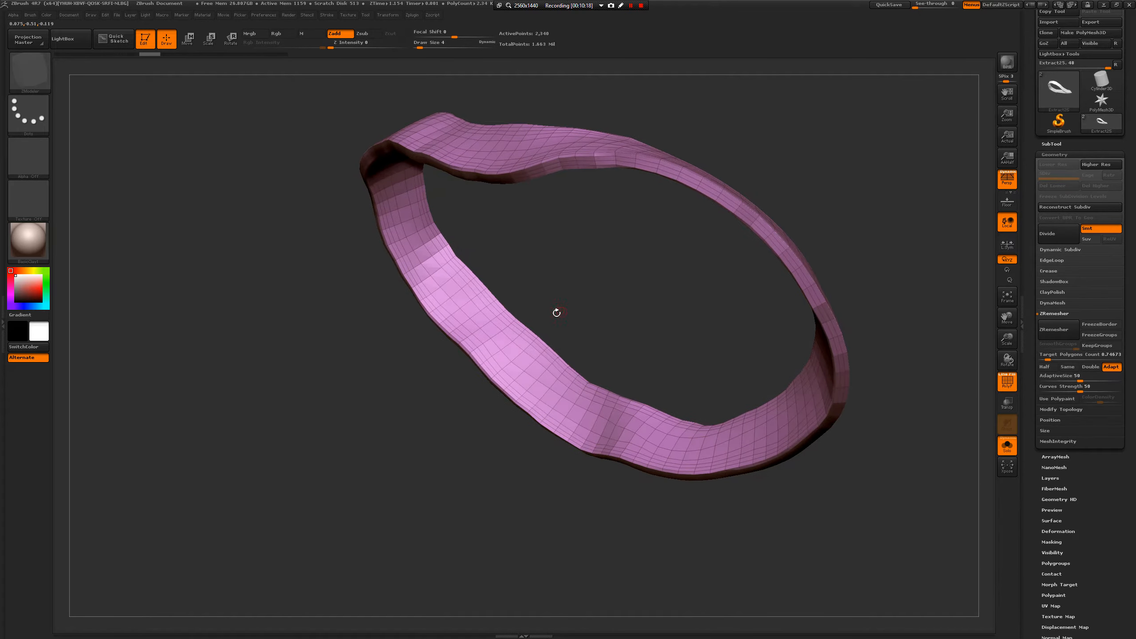
click(496, 346)
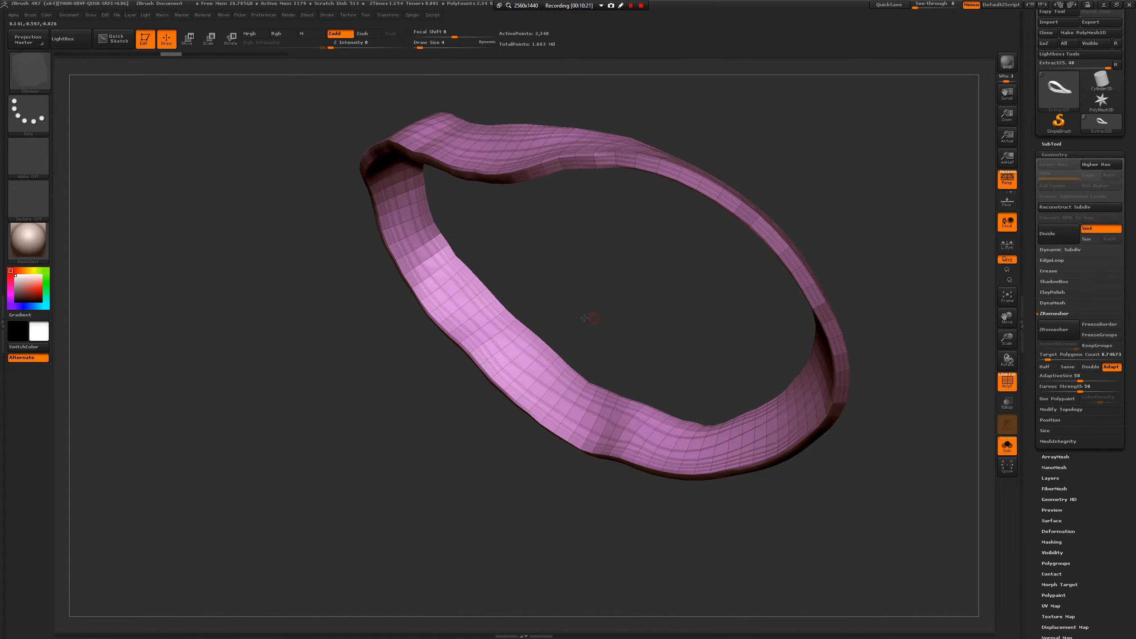
- Set the ZModeler edge action to Delete, try it on a complete edge loop along the strap, and undo the deletion
mouse_move(583, 317)
mouse_down()
mouse_move(590, 311)
mouse_move(585, 349)
mouse_up()
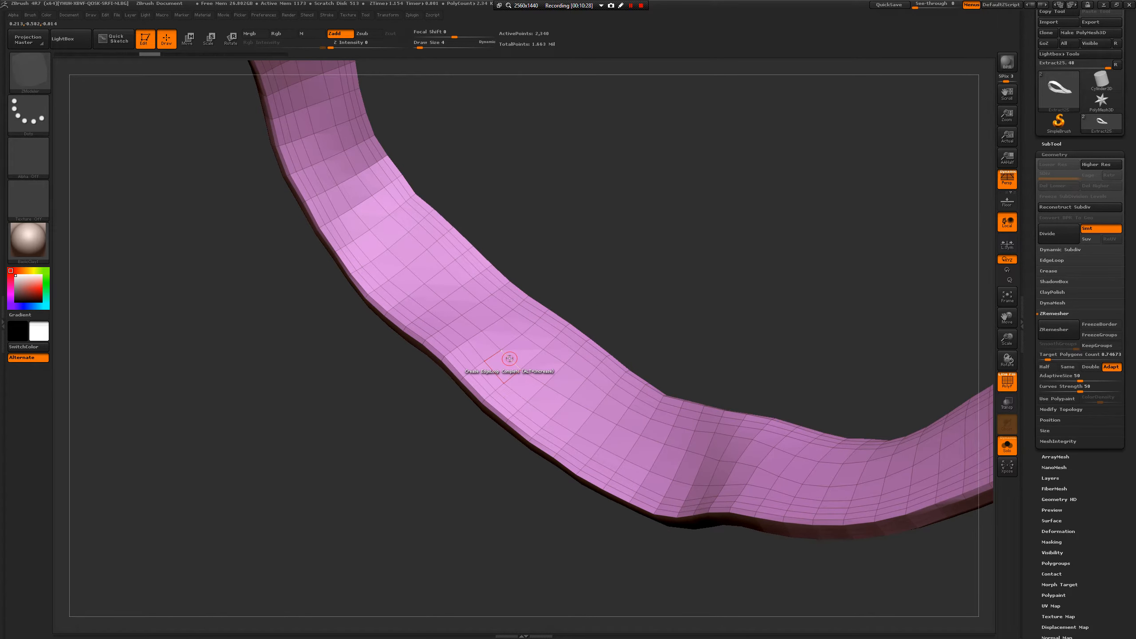
key(space)
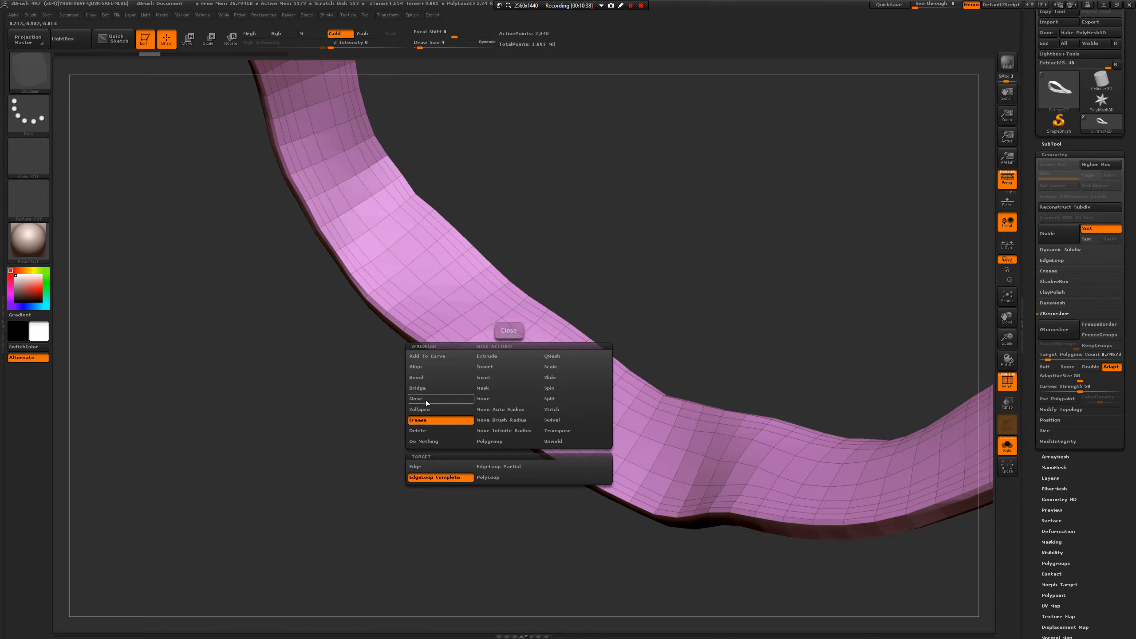
click(427, 430)
click(491, 341)
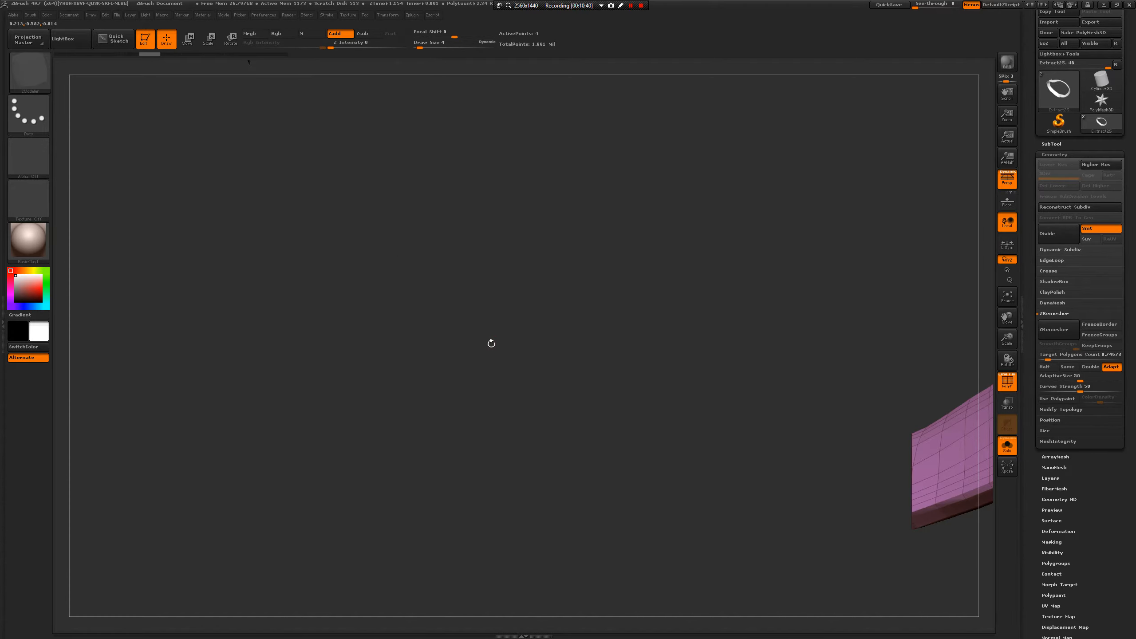
key(ctrl+z)
key(ctrl+z)
key(ctrl+z)
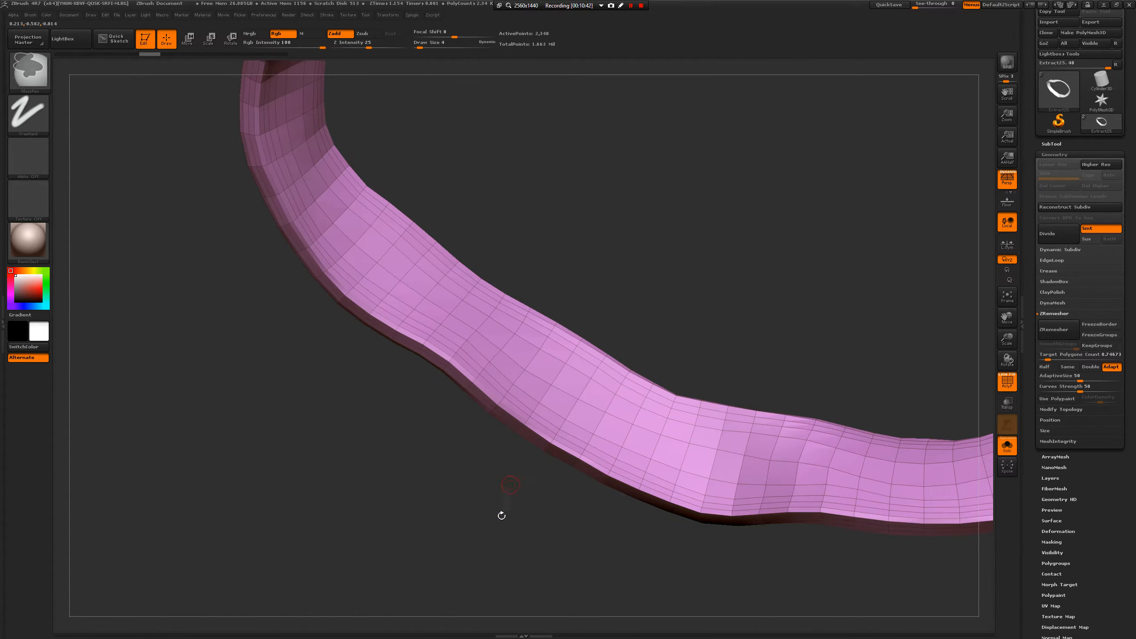
- Revert to the dense strap mesh, ZRemesh it with a target polygons count of 1.41985, and check its topology
drag(521, 471, 782, 393)
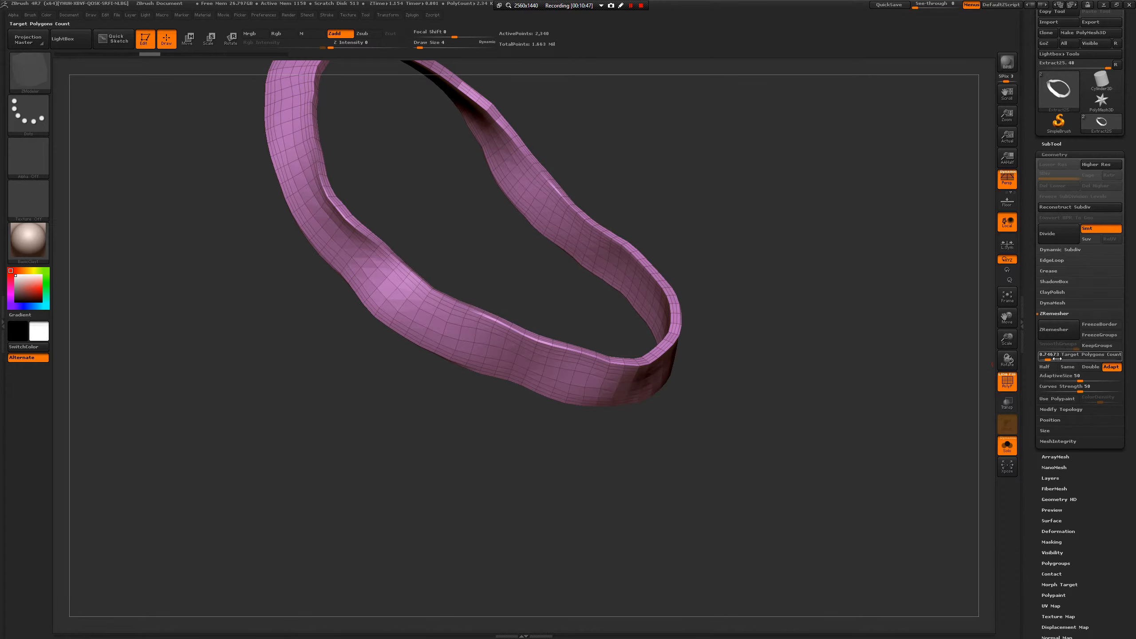
key(ctrl+z)
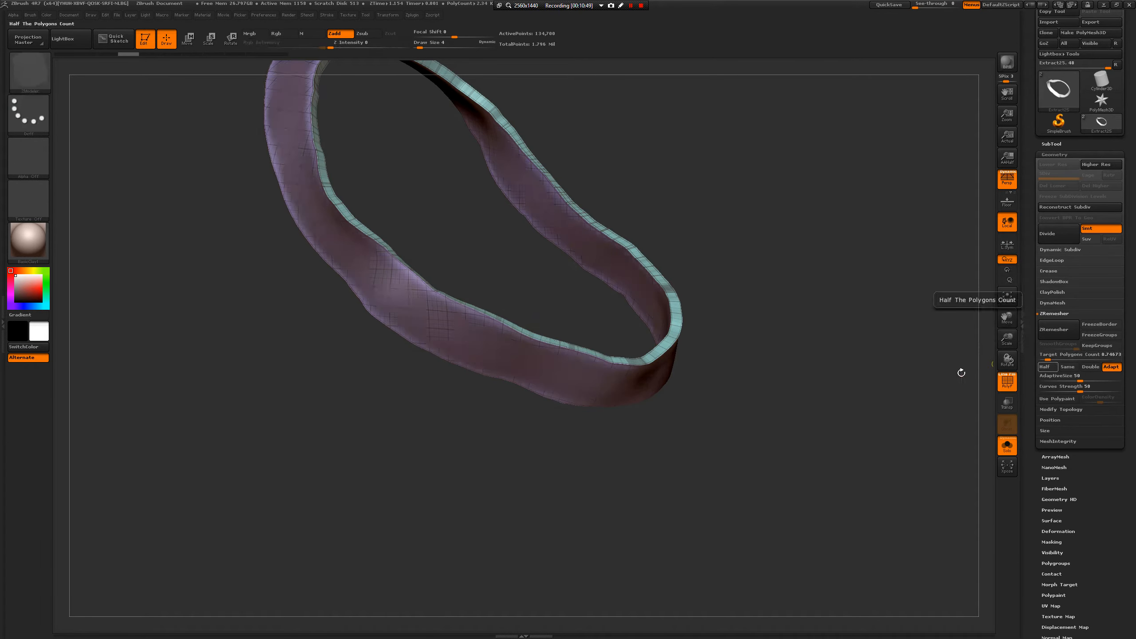
mouse_move(959, 373)
mouse_down()
mouse_move(916, 376)
mouse_move(920, 393)
mouse_move(1021, 379)
mouse_move(1048, 358)
mouse_up()
click(1007, 381)
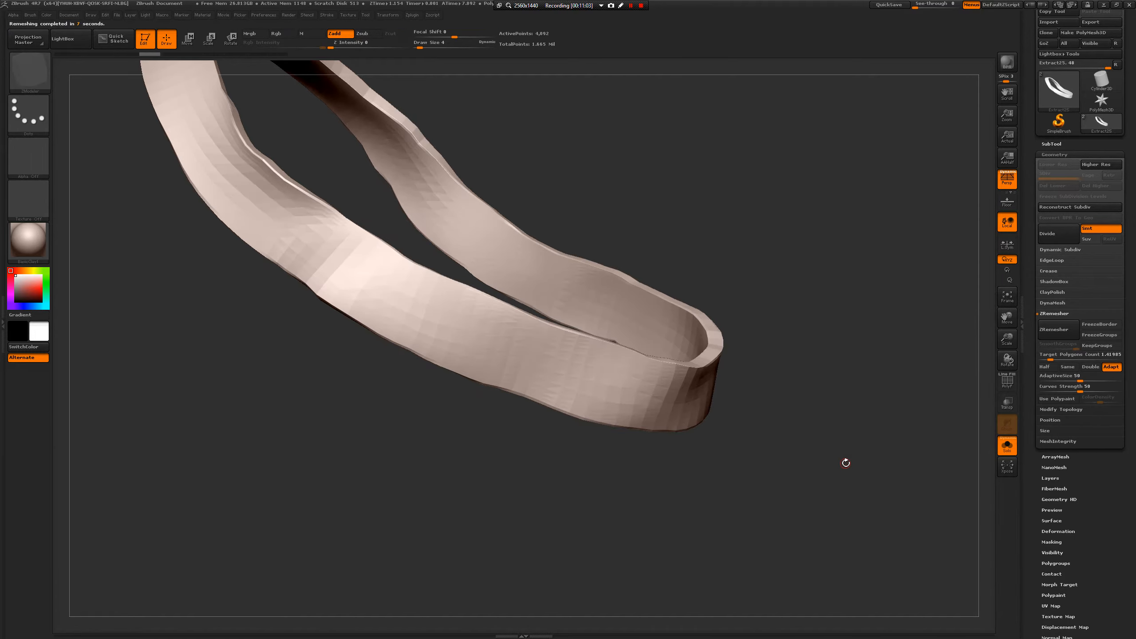
click(1008, 382)
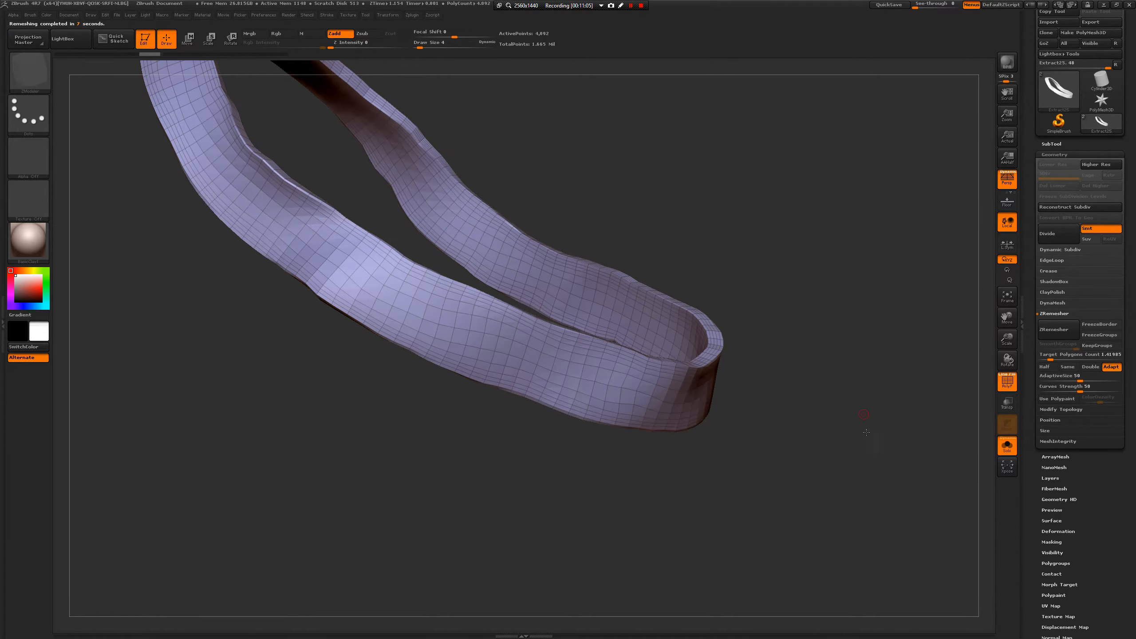
drag(975, 403, 930, 406)
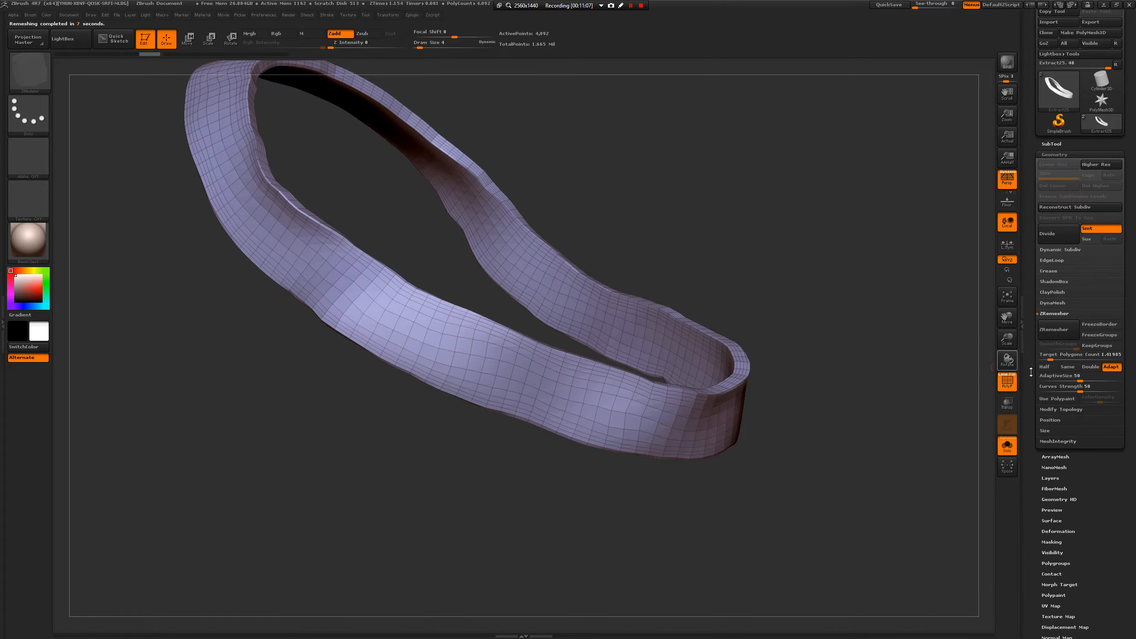
- Smooth the remeshed strap slightly with the Polish Crisp Edges deformation
click(1059, 531)
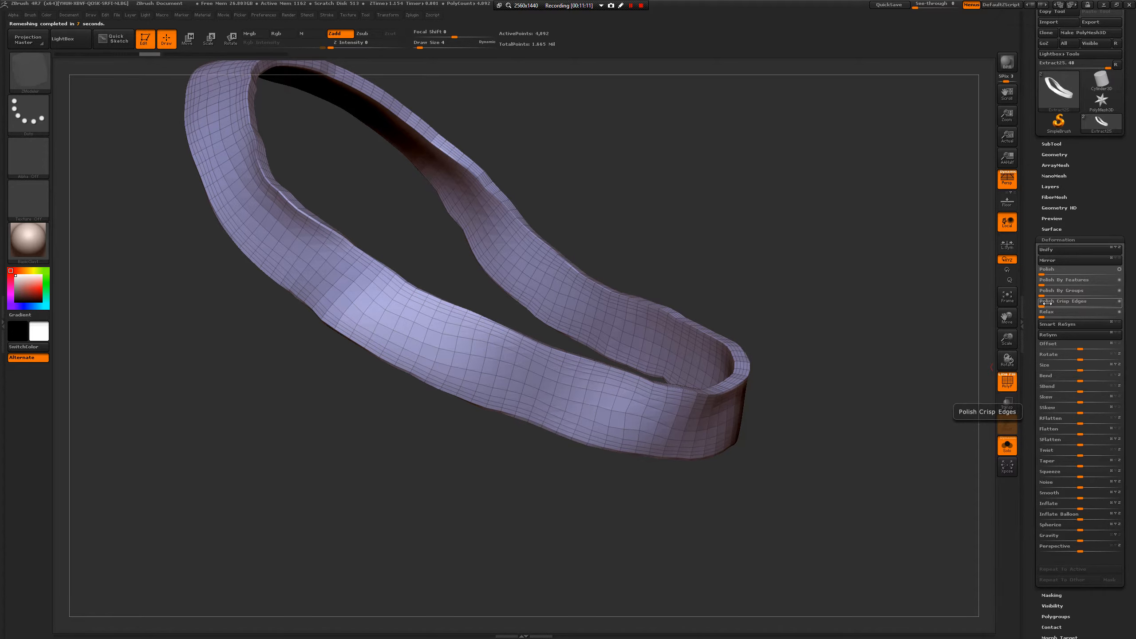
drag(1047, 303, 1049, 304)
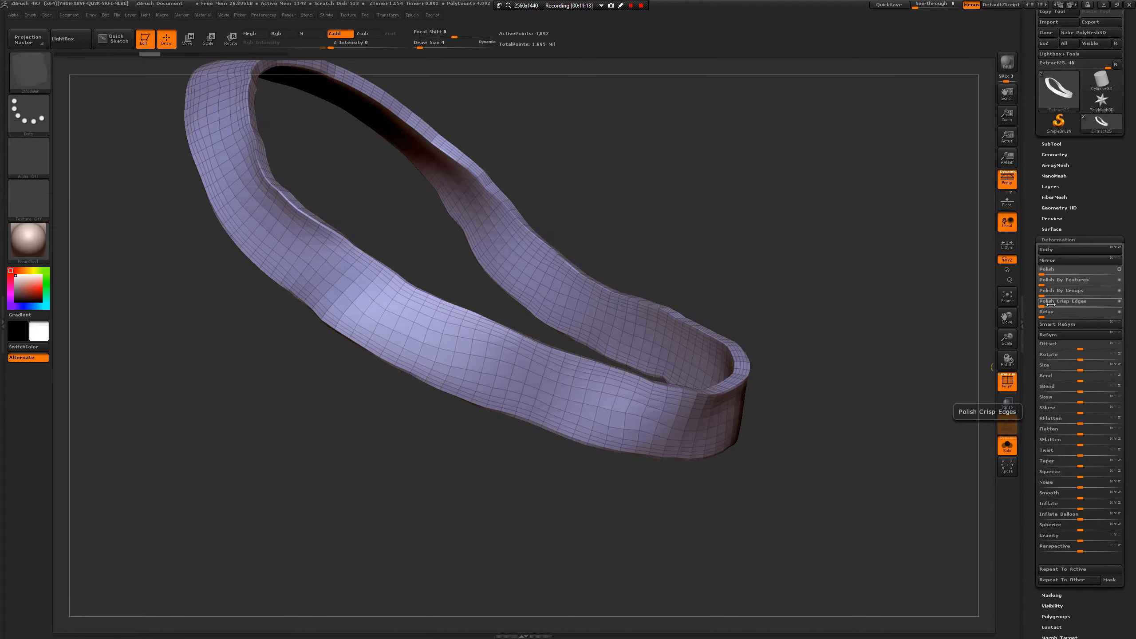
click(1050, 304)
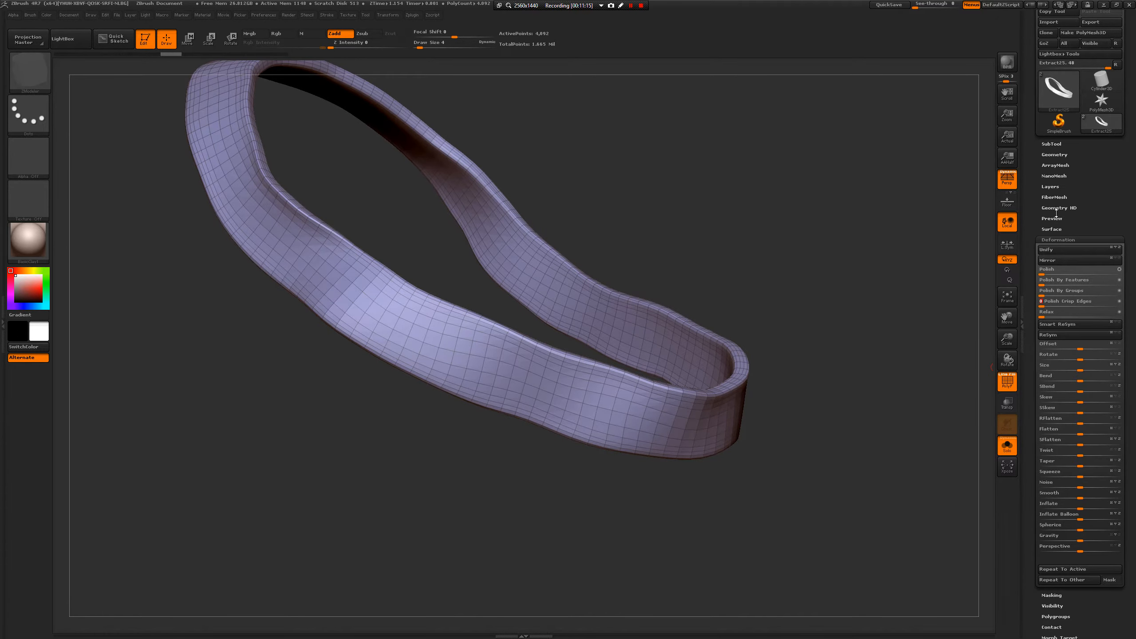
- Try to ZRemesh the polished strap with a target polygons count of 1.84551, and undo the attempt
click(1053, 155)
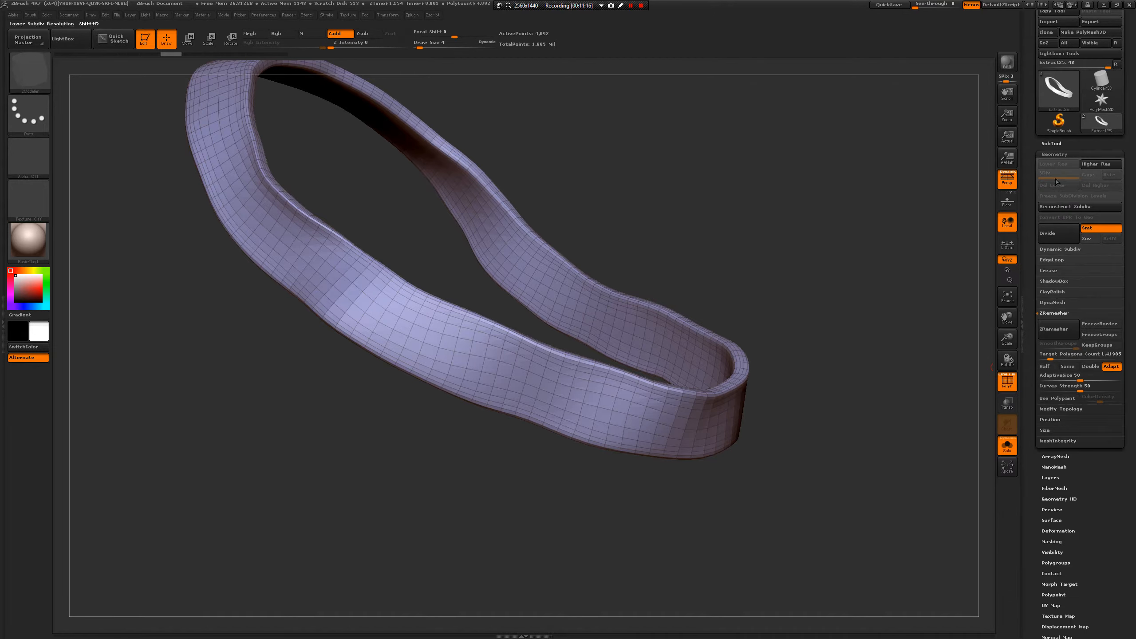
drag(1056, 358, 1049, 355)
click(1057, 328)
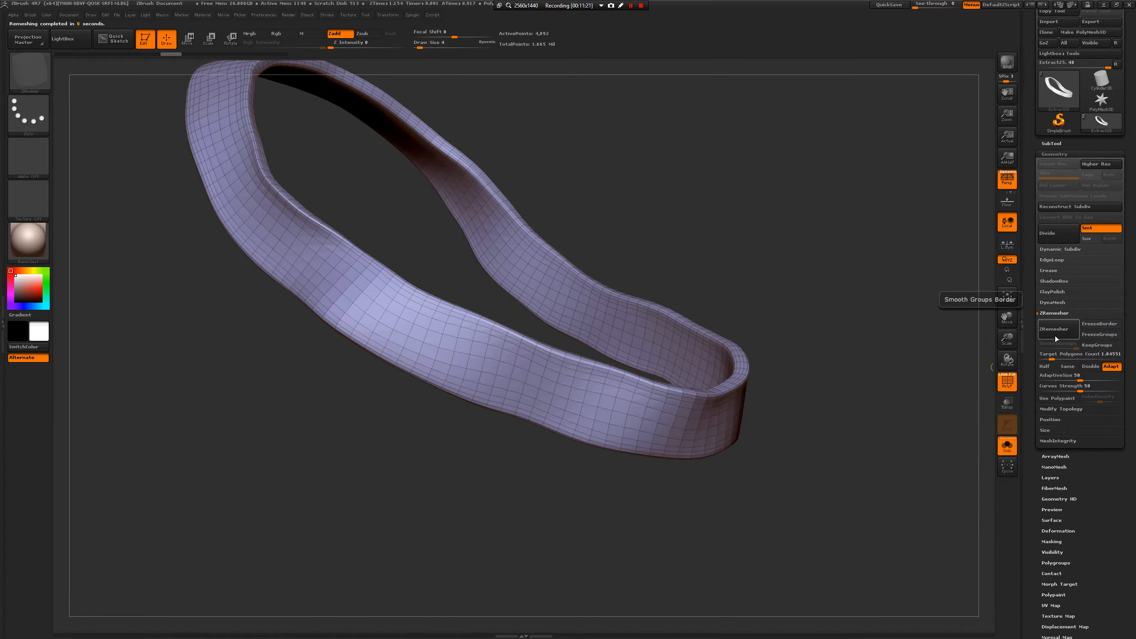
click(1063, 333)
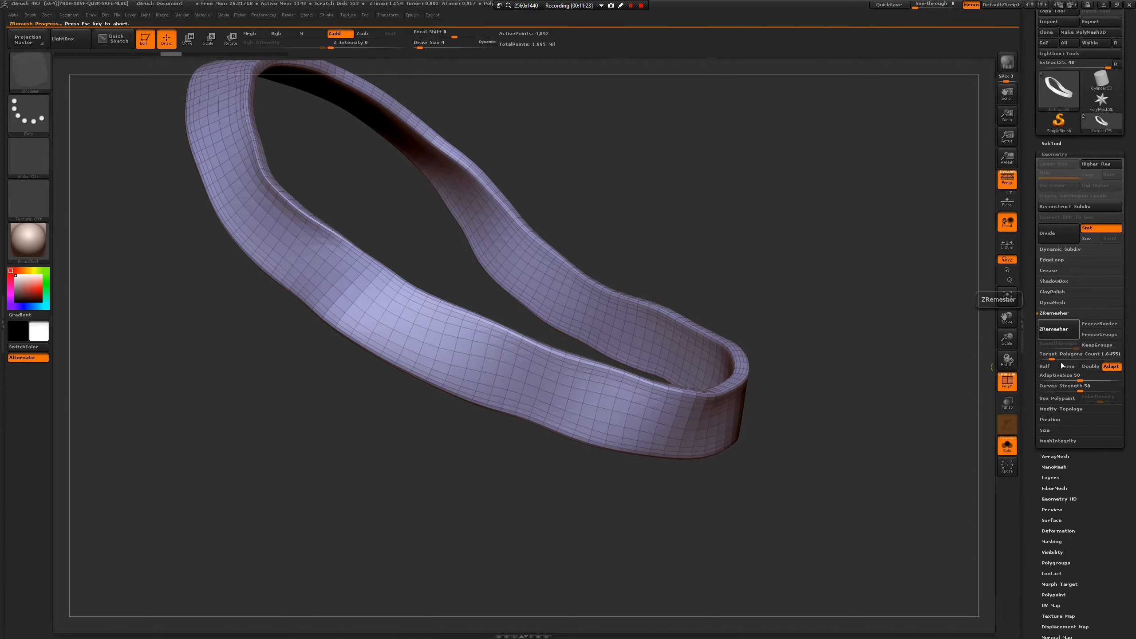
key(ctrl+z)
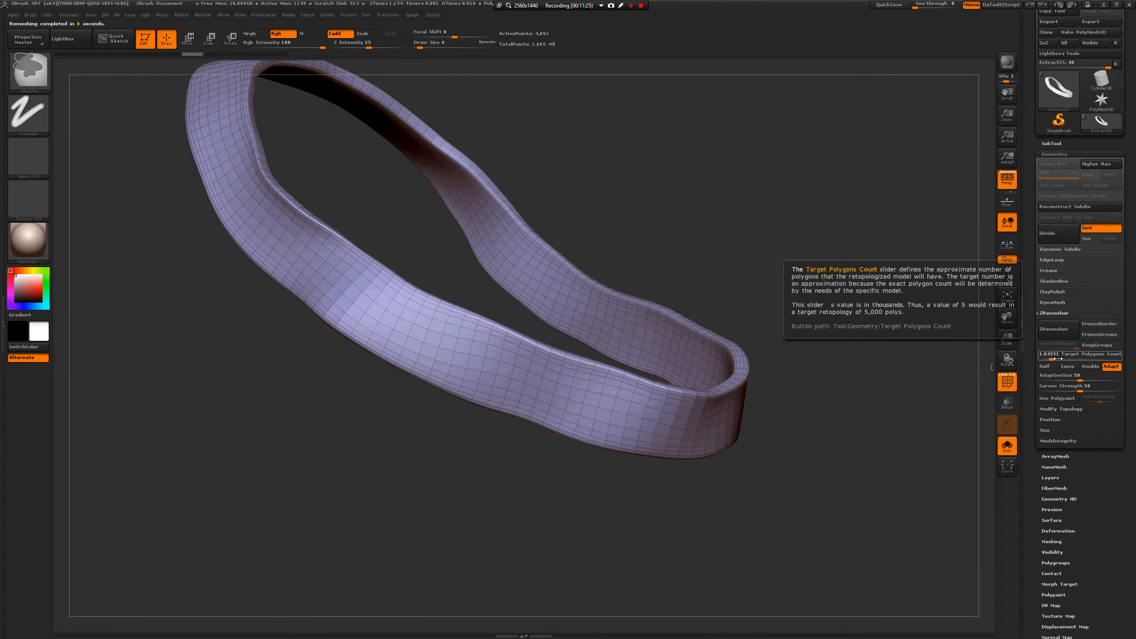
- Try a coarser ZRemesh of the strap with a target polygons count of 0.57514, and undo it after inspection
drag(1053, 358, 1049, 359)
click(1058, 329)
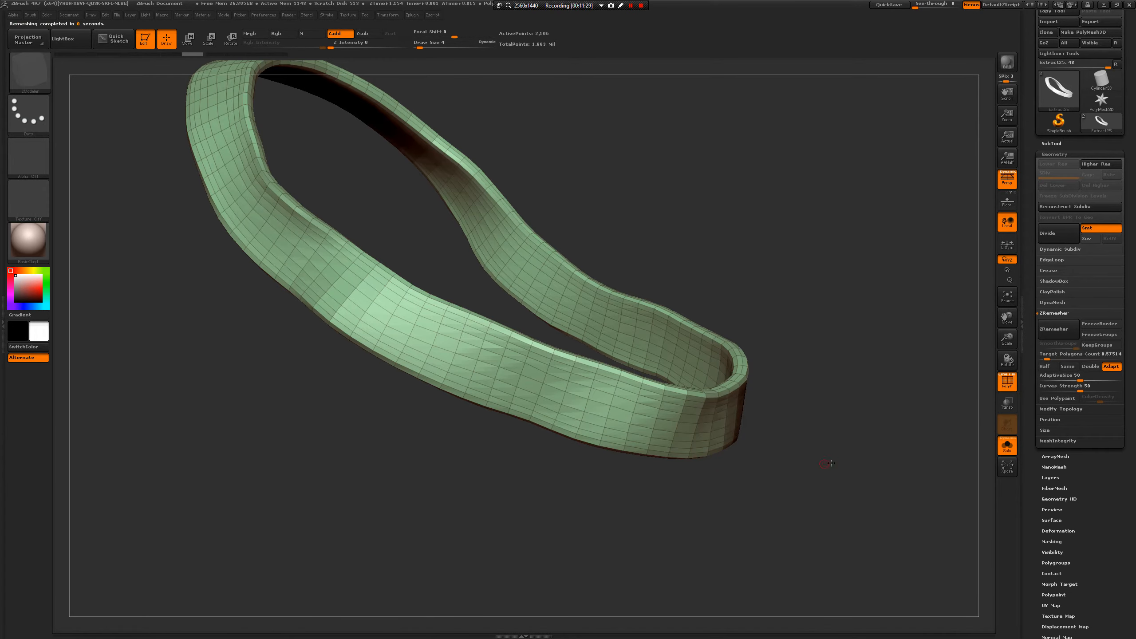
drag(824, 465, 877, 418)
key(ctrl+z)
- Try ZRemeshing the strap with a target polygons count of 0.26168, and undo the result
drag(1048, 360, 1045, 359)
click(1055, 333)
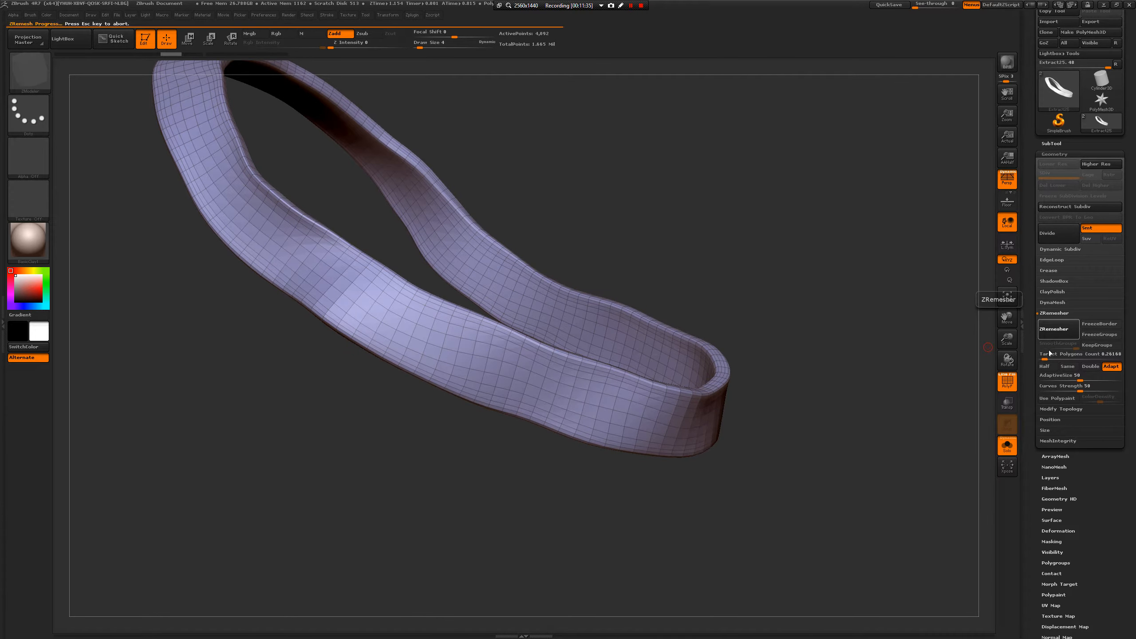
key(ctrl+z)
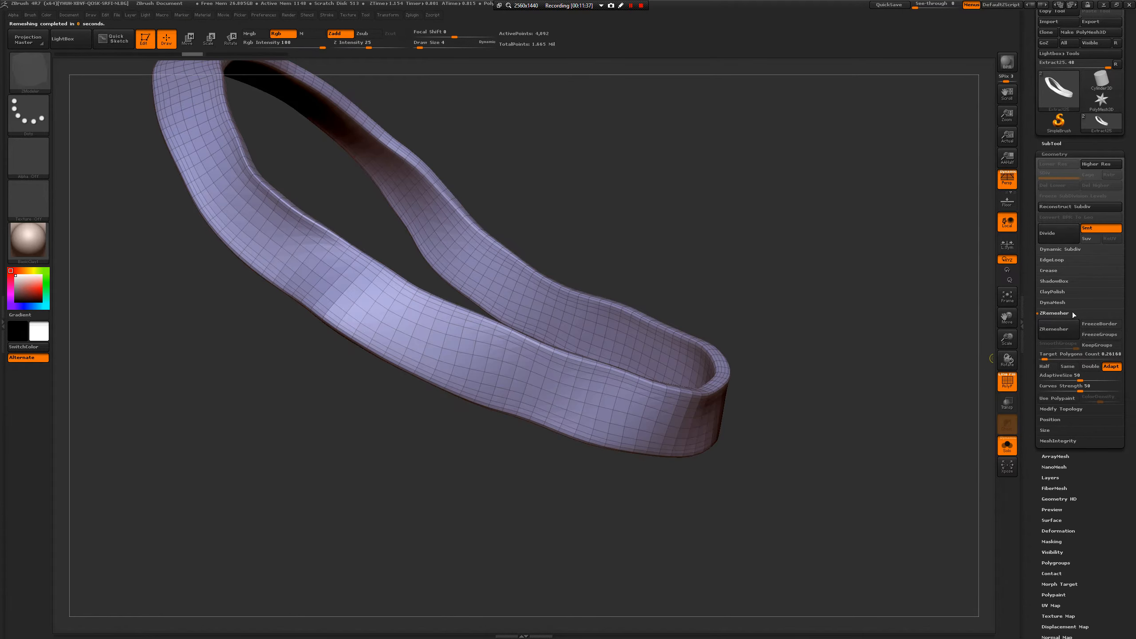
click(1060, 332)
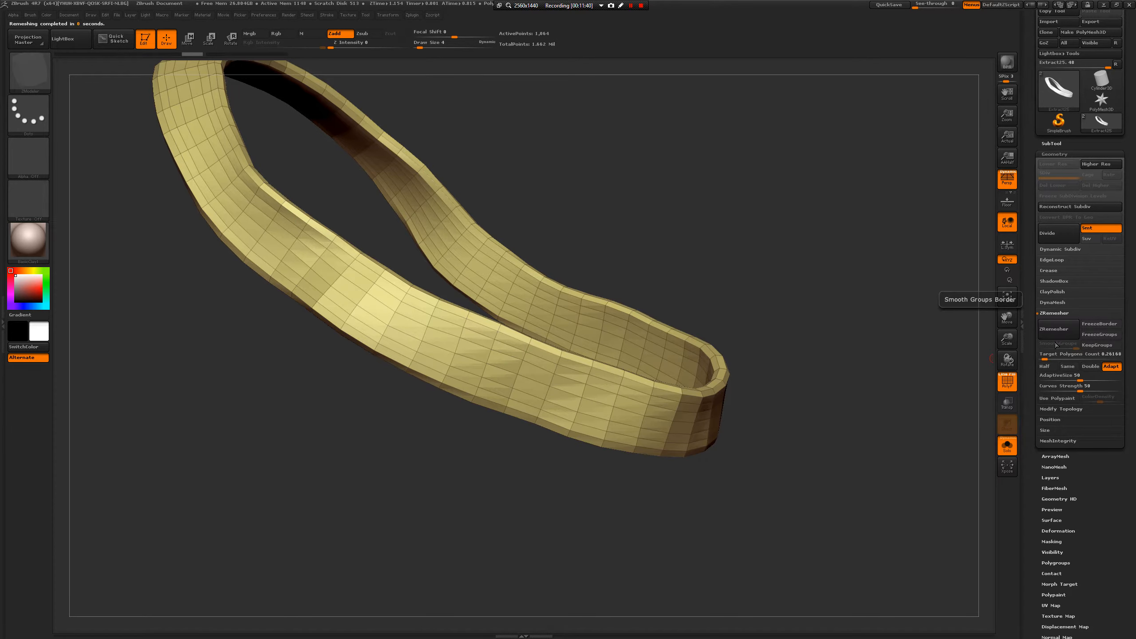
key(ctrl+z)
- ZRemesh the polished strap with a target polygons count of 0.74673 and try deleting a complete edge loop on it
drag(1056, 355, 1055, 352)
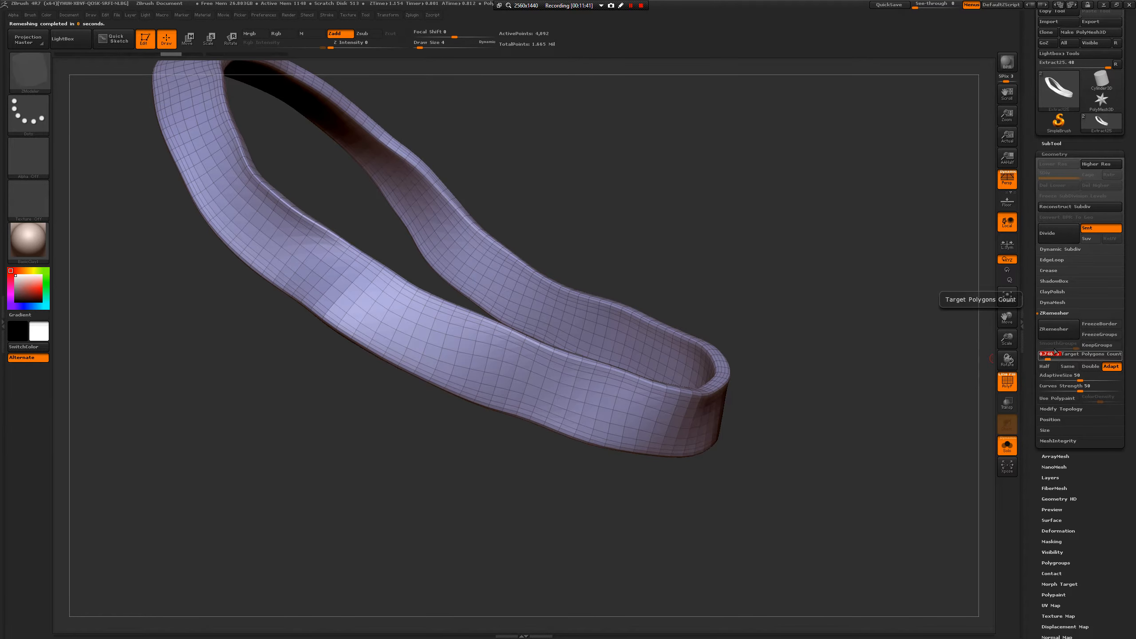
click(1057, 335)
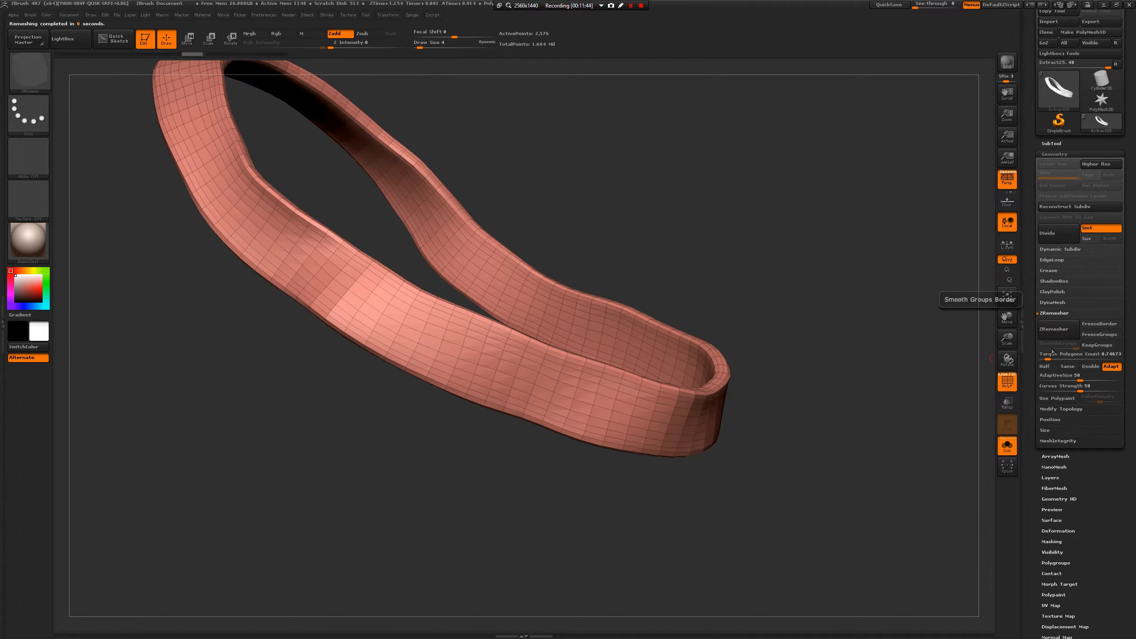
drag(839, 455, 826, 477)
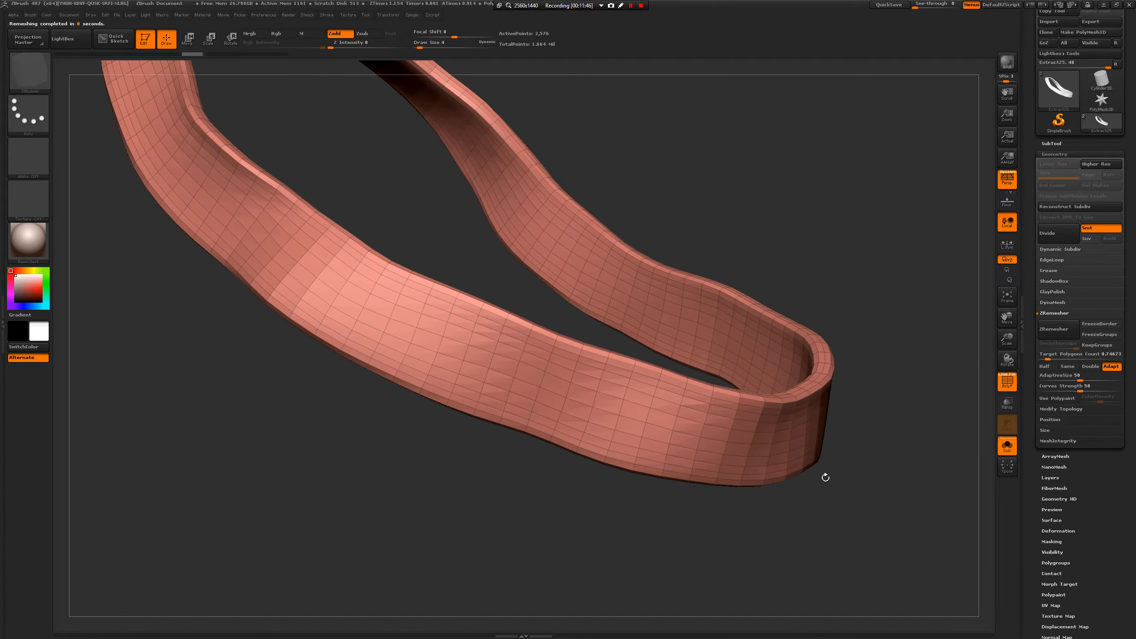
click(534, 370)
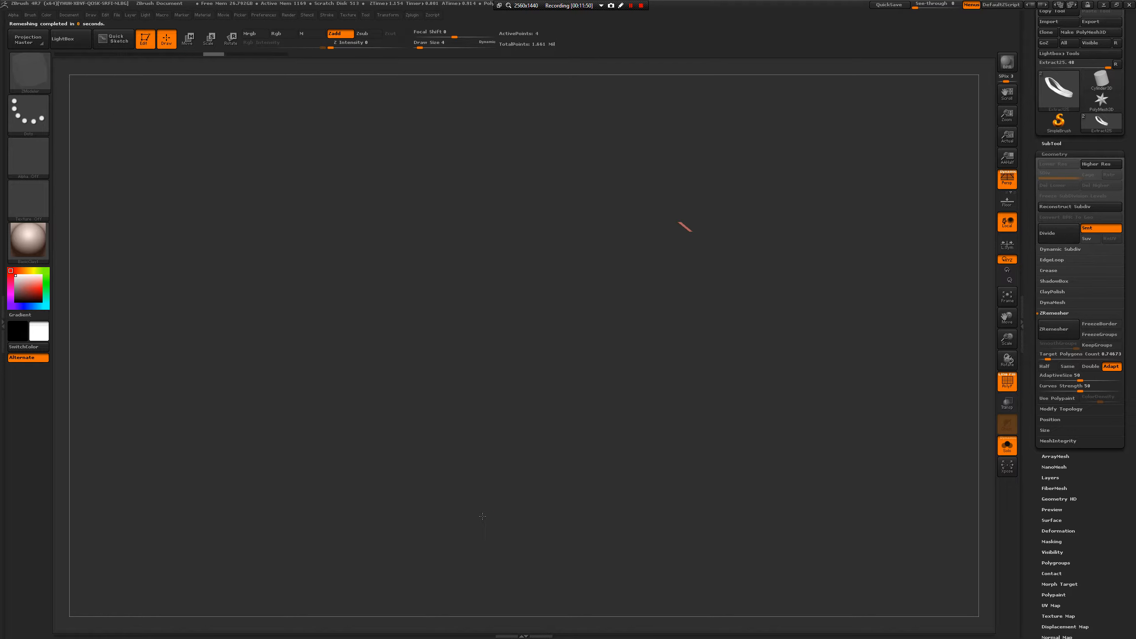
key(ctrl+z)
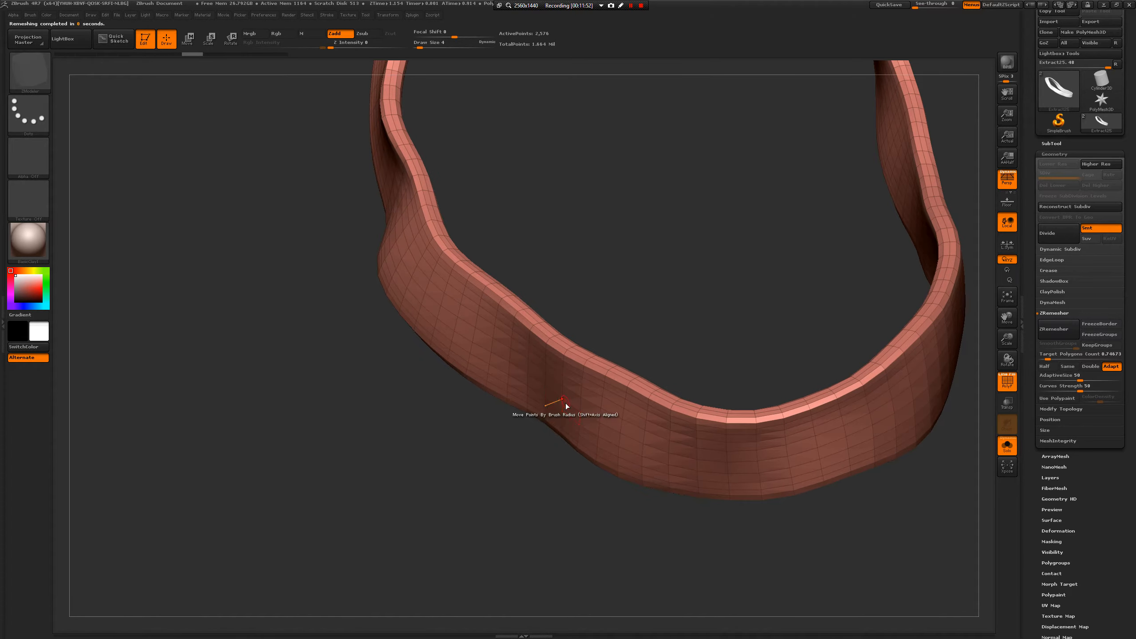
- Set the ZModeler edge action to Crease with the EdgeLoop Complete target and try it on the strap's border loop
key(space)
alt+drag(472, 475, 484, 528)
key(space)
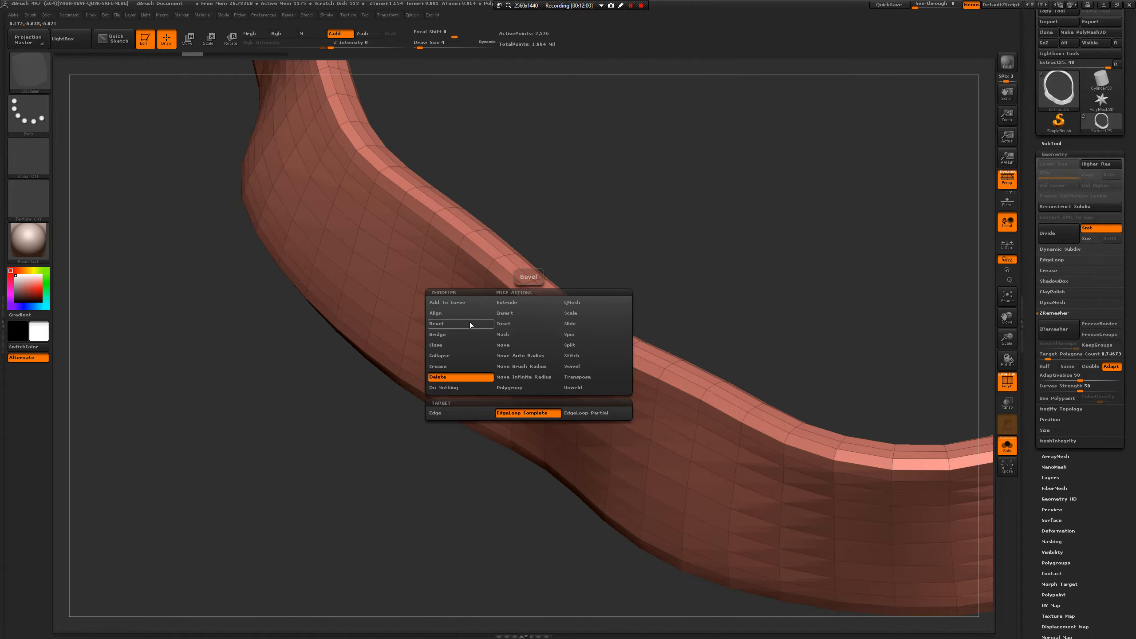
click(452, 366)
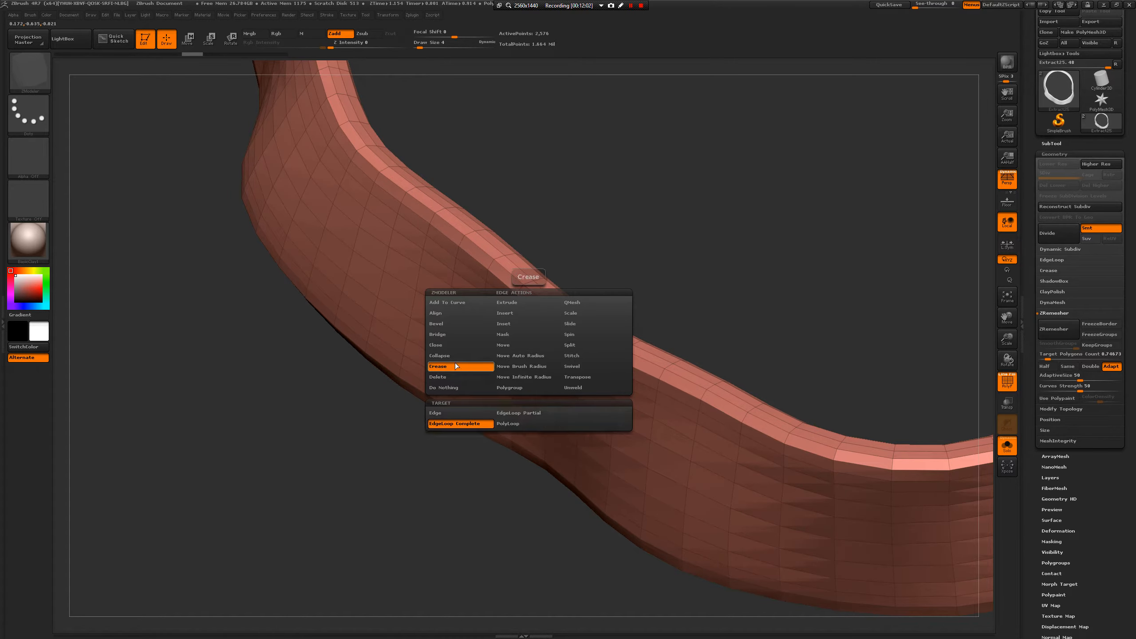
drag(644, 219, 574, 164)
click(502, 285)
- Undo the polish and remesh edits back to the dense strap mesh with its separate border polygroup
drag(649, 195, 732, 401)
key(ctrl+z)
key(ctrl+z)
key(ctrl+z)
key(ctrl+z)
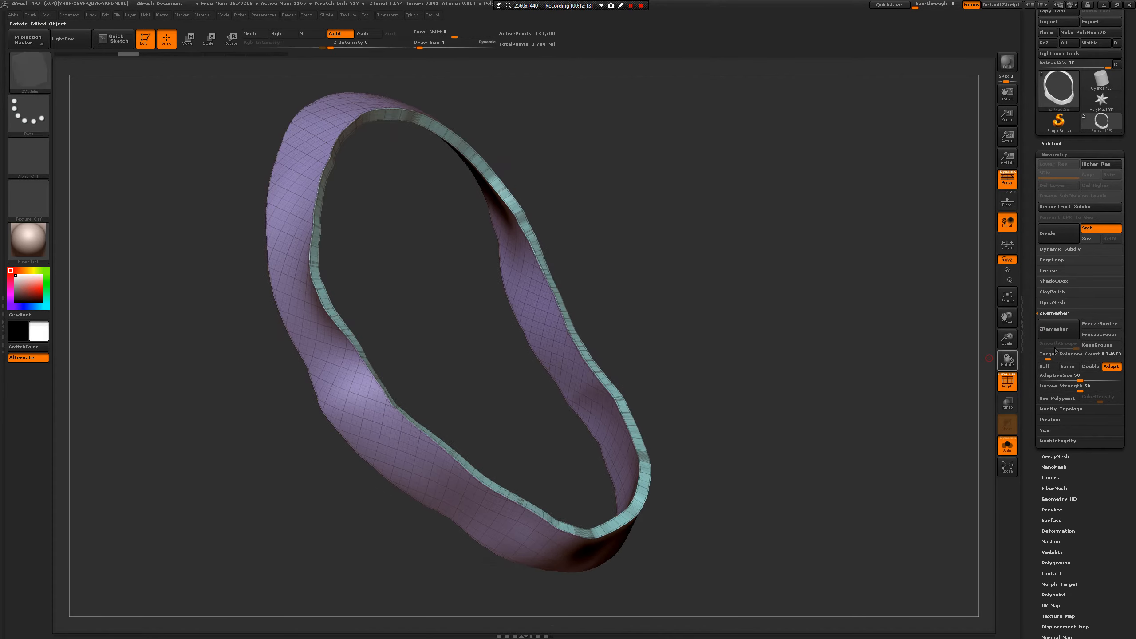
- ZRemesh the dense strap with a target polygons count of 0.9447
mouse_move(888, 402)
mouse_down()
mouse_move(850, 419)
mouse_move(868, 382)
mouse_up()
key(s)
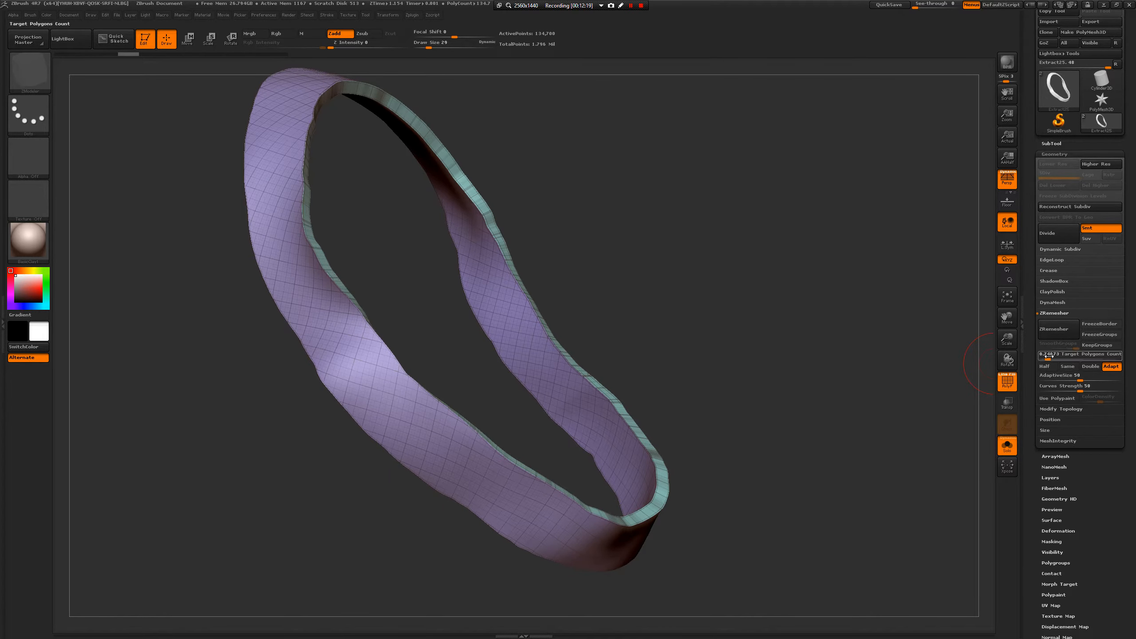
drag(1052, 357, 1049, 357)
key(Return)
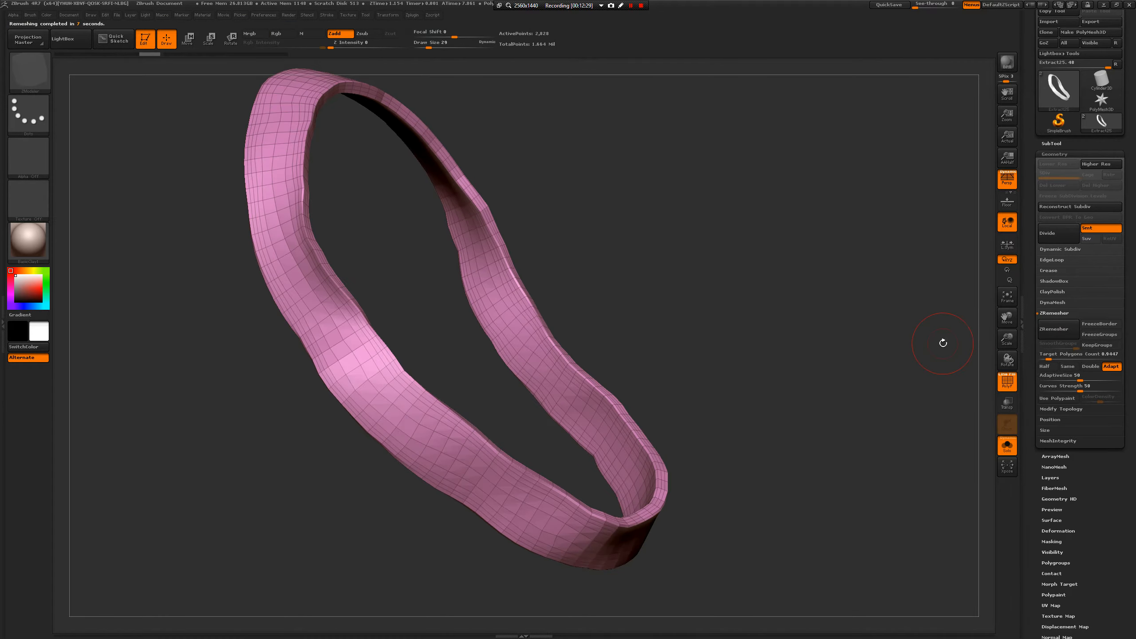
- Reduce the draw size to 7 and examine the edge loops along the strap's border up close
drag(731, 365, 738, 350)
right_click(738, 350)
click(733, 350)
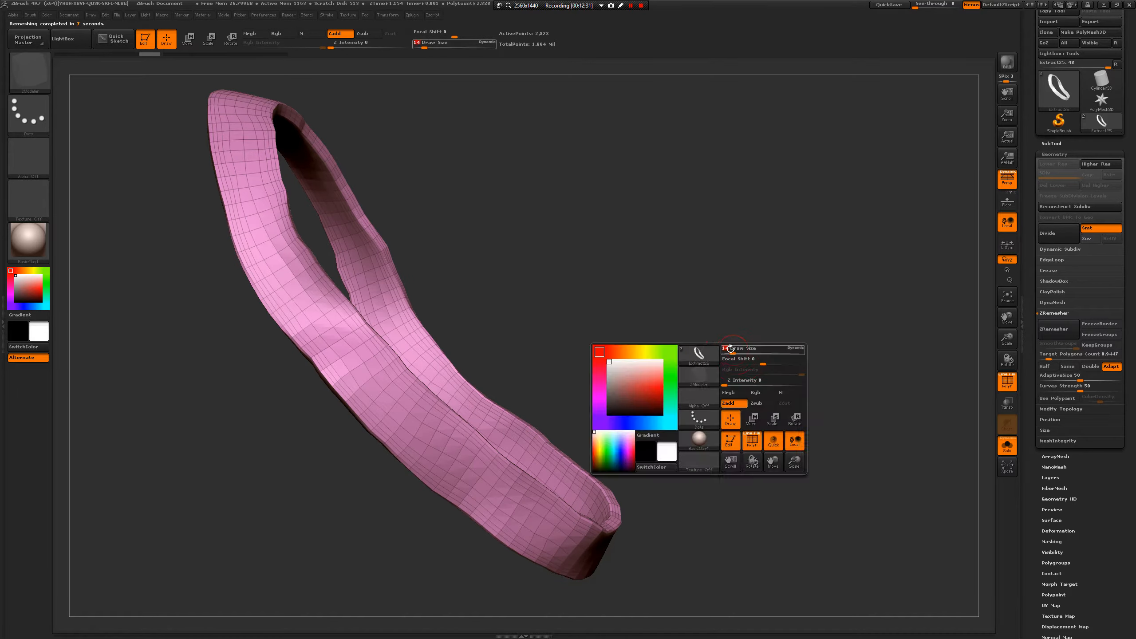
ctrl+right_drag(721, 337, 721, 352)
right_click(720, 352)
click(718, 350)
drag(678, 326, 624, 341)
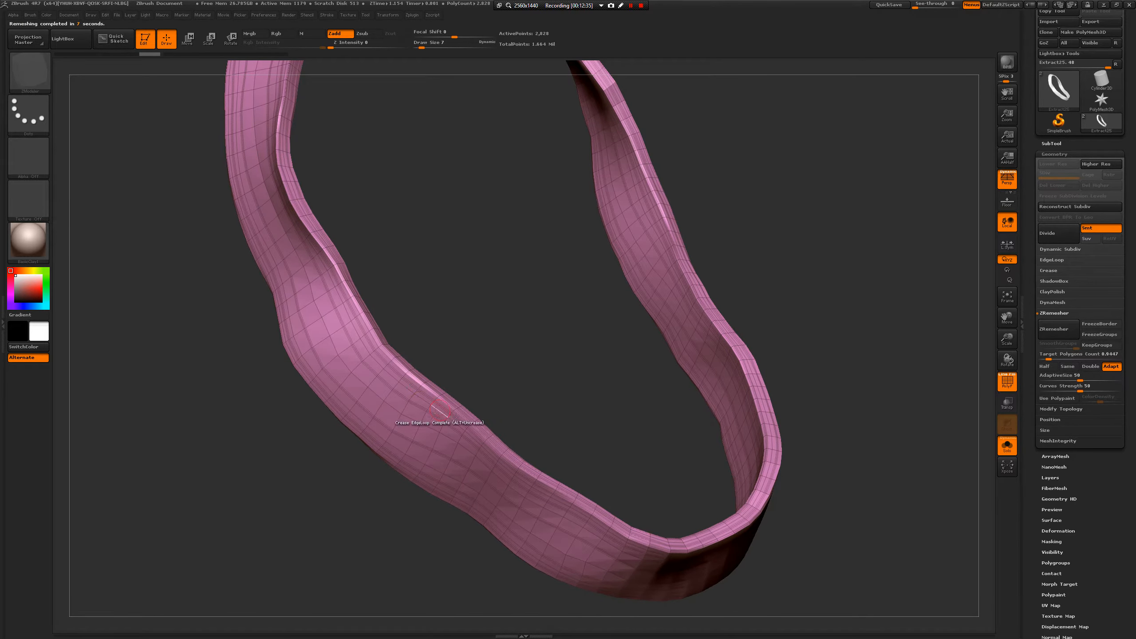
drag(845, 348, 835, 342)
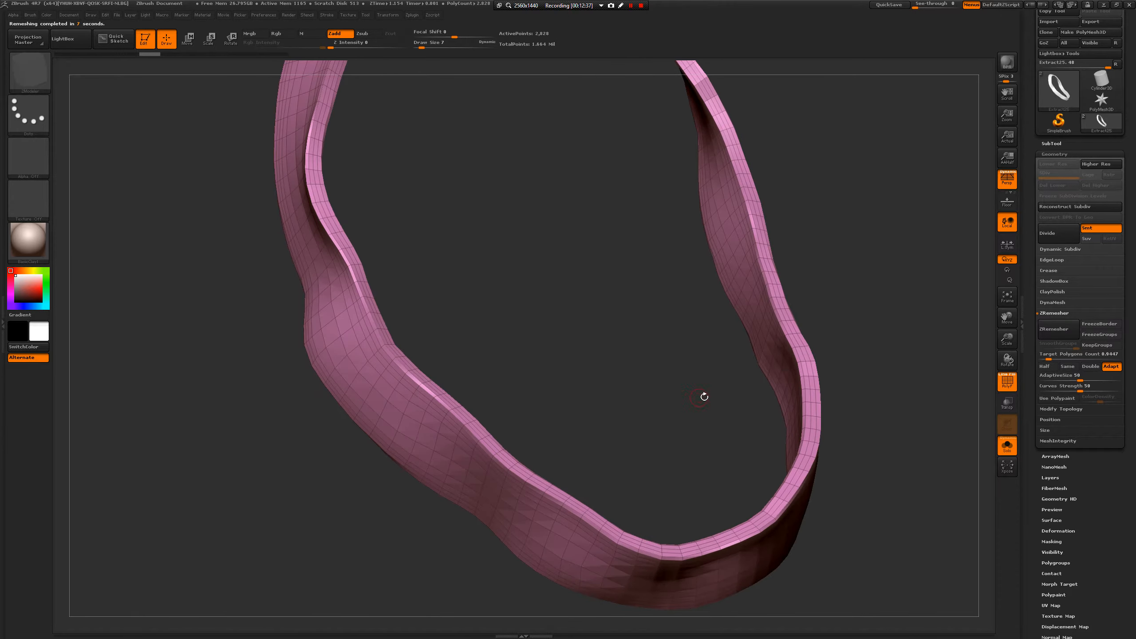
- Undo the last remesh, lower the target polygons count, and ZRemesh the dense strap again
key(ctrl+z)
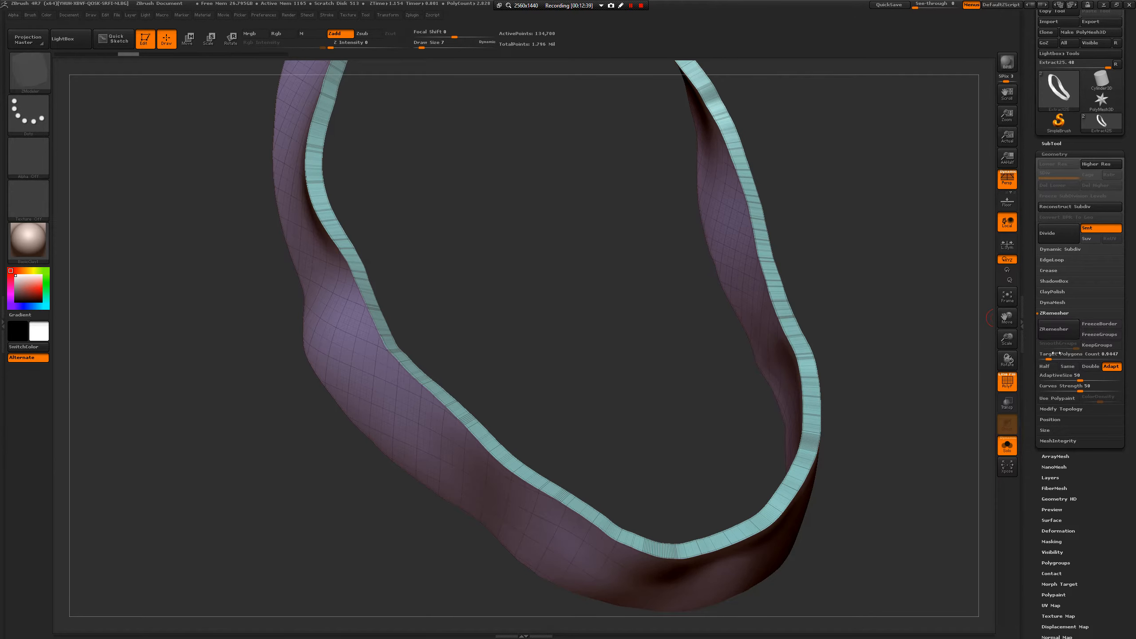
click(1050, 359)
drag(1047, 357, 1044, 356)
click(1057, 332)
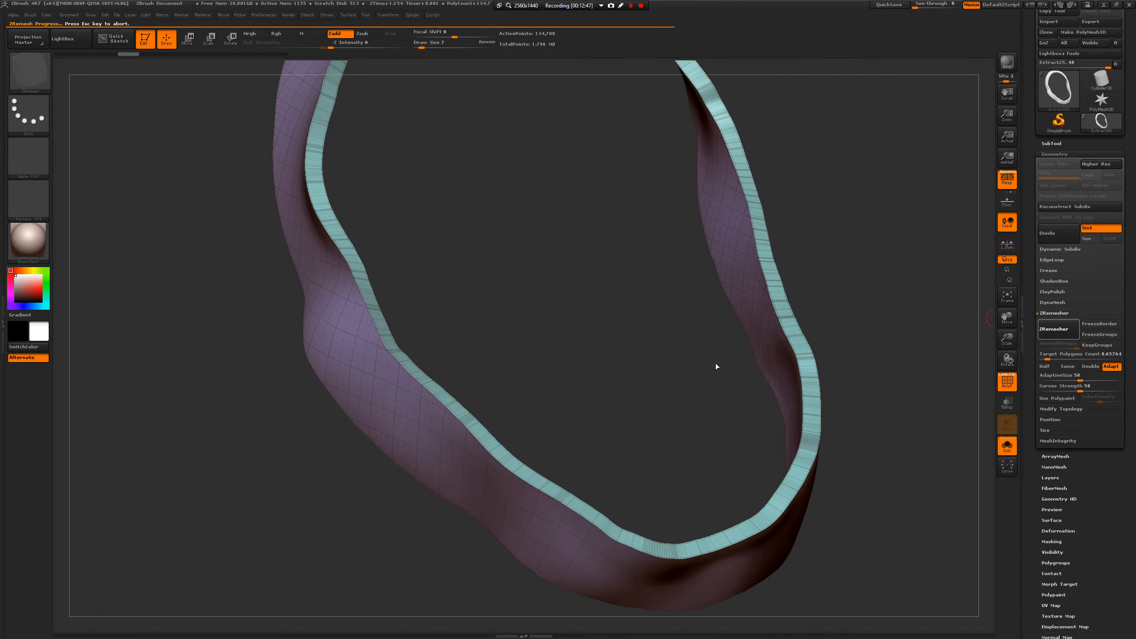
- Undo the last ZRemesh of the strap and raise the draw size to 54
drag(600, 375, 487, 354)
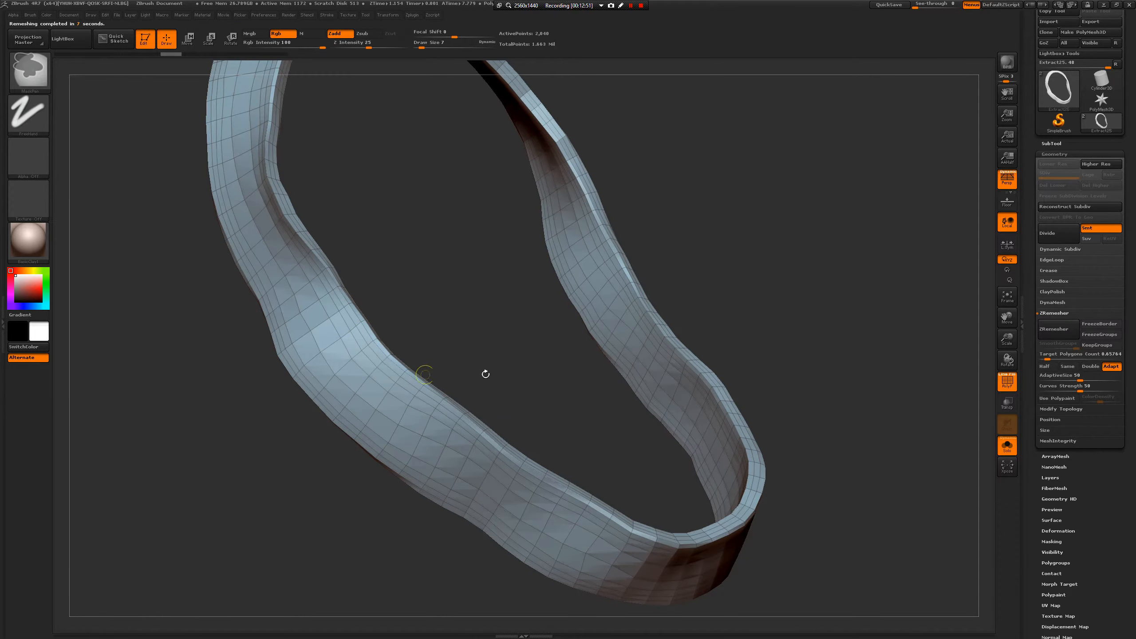
key(ctrl+z)
mouse_move(864, 393)
mouse_down()
mouse_move(819, 382)
mouse_move(825, 363)
mouse_up()
key(space)
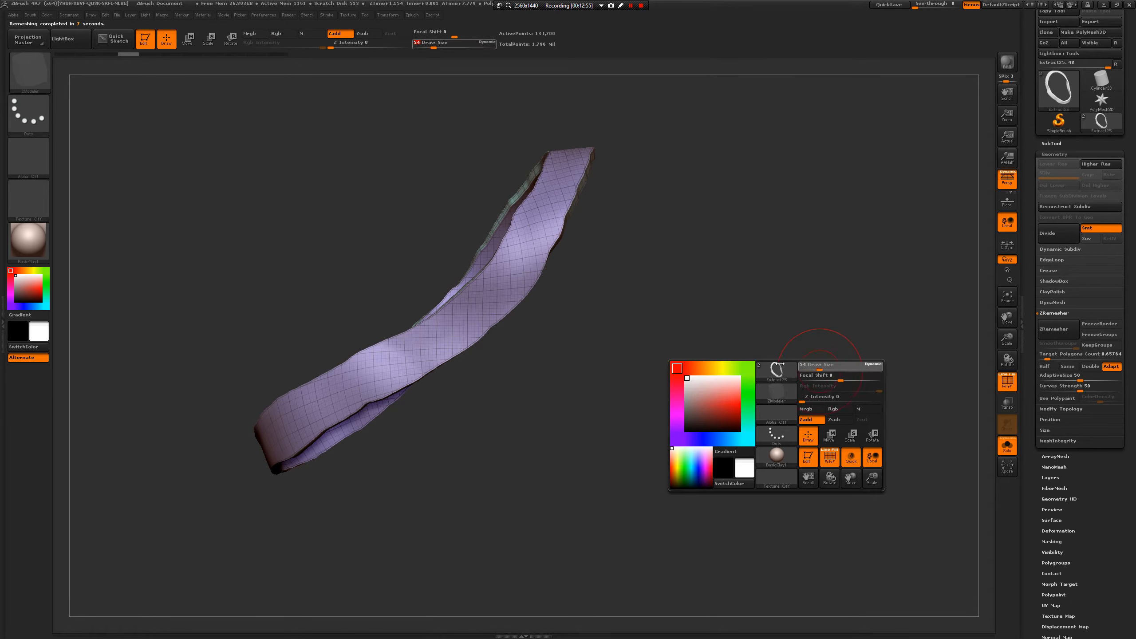
mouse_move(677, 349)
alt+mouse_down()
mouse_move(777, 397)
mouse_move(789, 379)
mouse_move(884, 325)
alt+mouse_up()
- Smooth the dense strap's surface and thin border all the way around the loop
shift+drag(671, 359, 548, 468)
key(ctrl+z)
drag(510, 548, 460, 492)
drag(576, 553, 604, 470)
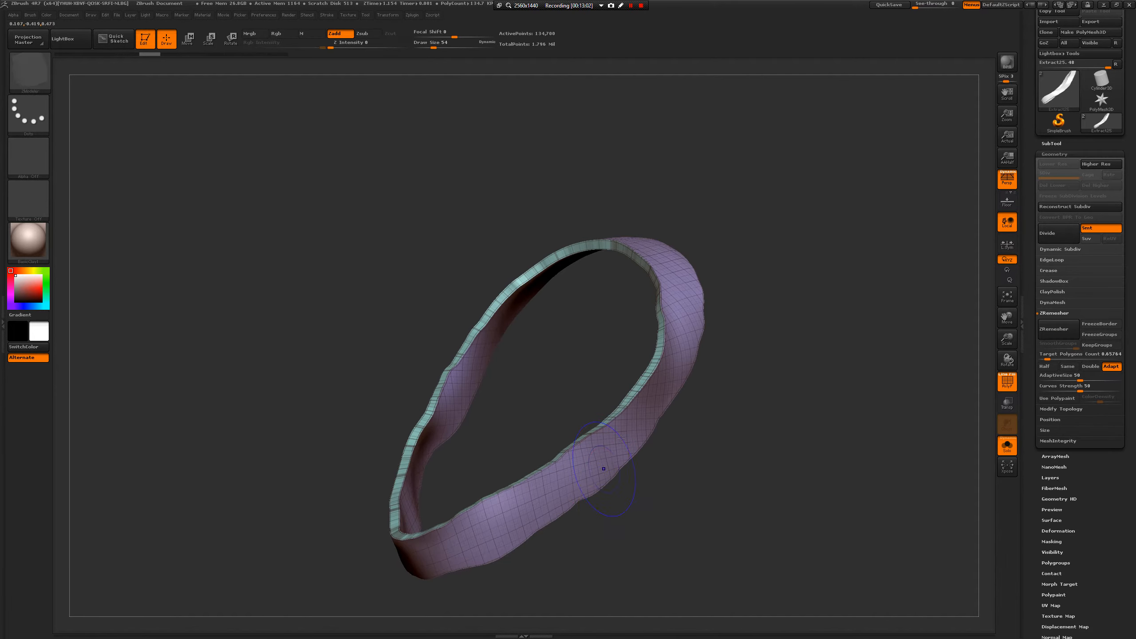
mouse_move(644, 402)
shift+mouse_down()
mouse_move(536, 488)
mouse_move(322, 568)
mouse_move(144, 224)
shift+mouse_up()
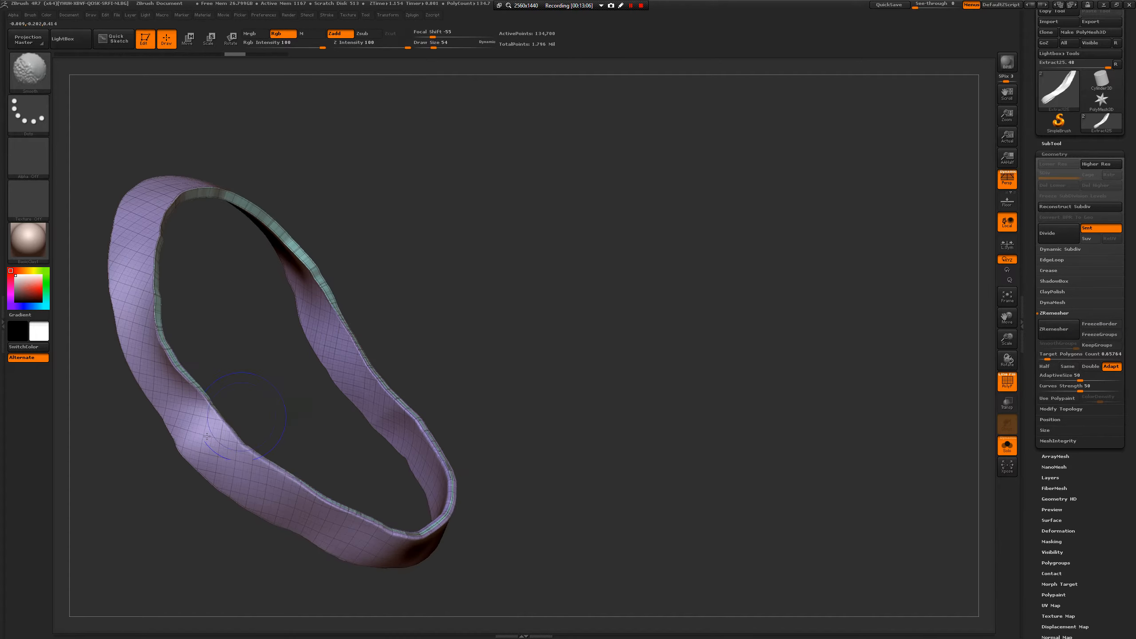
drag(207, 180, 376, 327)
- Turn off the polyframe display and choose the Move brush with a draw size of 65
key(b)
key(z)
key(m)
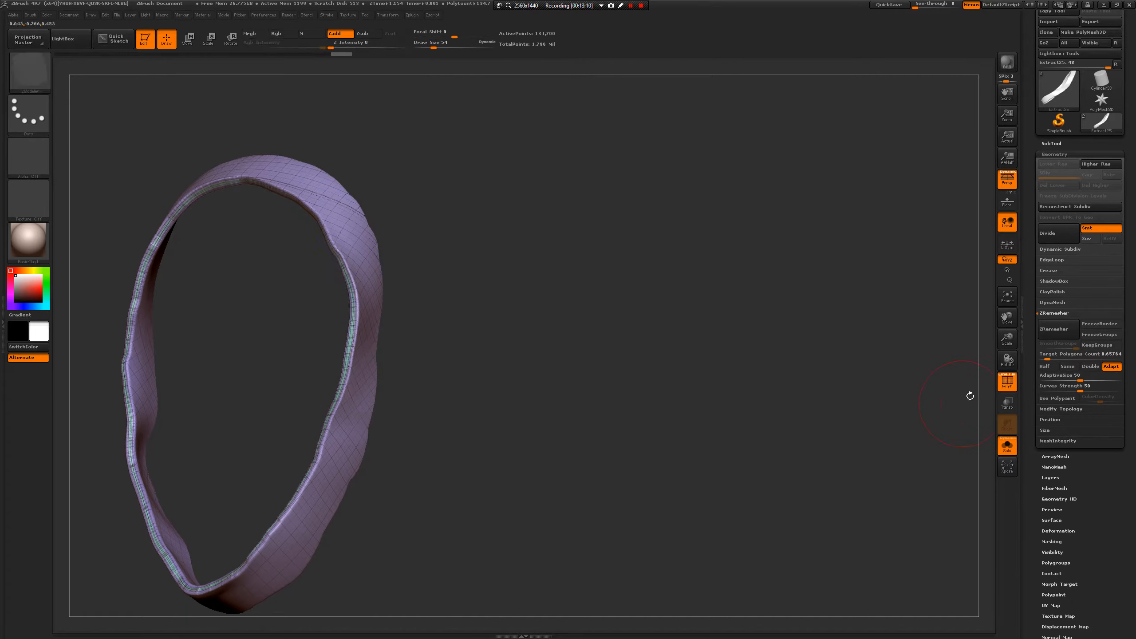
click(1007, 381)
drag(654, 392, 656, 358)
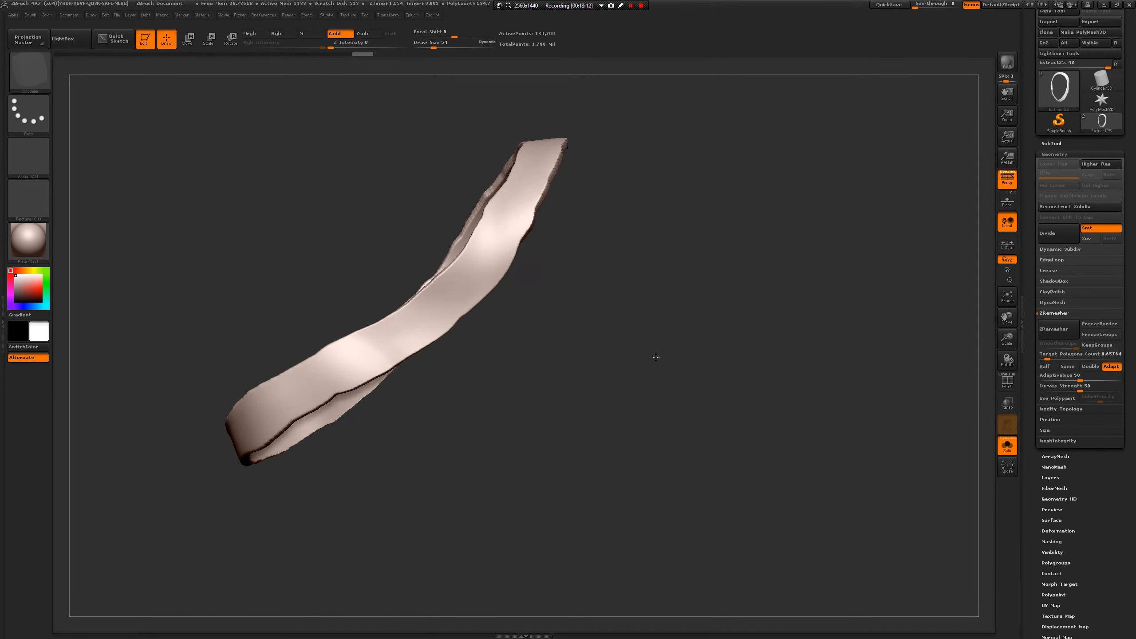
key(b)
key(m)
key(v)
key(space)
click(558, 376)
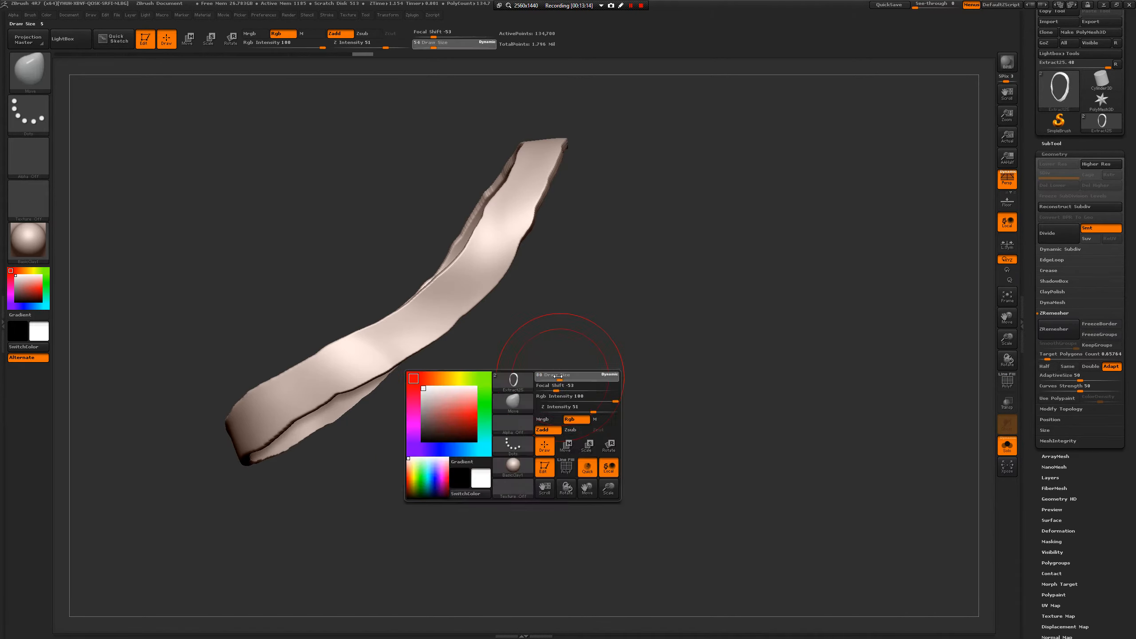
mouse_move(559, 377)
mouse_down()
mouse_move(606, 376)
mouse_move(600, 396)
mouse_up()
- Even out the strap's wavy edges around the loop with the Move brush
drag(434, 367, 439, 360)
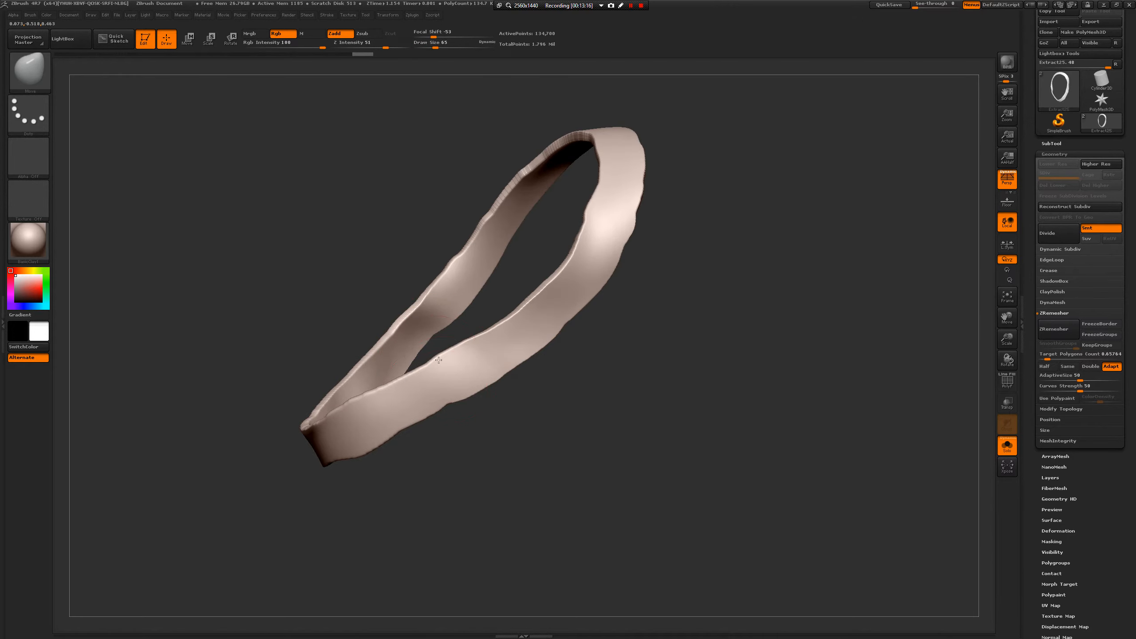
drag(446, 403, 455, 412)
key(space)
mouse_move(436, 497)
mouse_down()
mouse_move(409, 470)
mouse_move(382, 466)
mouse_move(325, 483)
mouse_up()
click(448, 422)
mouse_move(348, 499)
mouse_down()
mouse_move(350, 478)
mouse_move(335, 469)
mouse_up()
key(space)
click(337, 475)
drag(315, 480, 319, 477)
mouse_move(308, 436)
mouse_down()
mouse_move(303, 444)
mouse_move(371, 414)
mouse_up()
drag(229, 467, 227, 459)
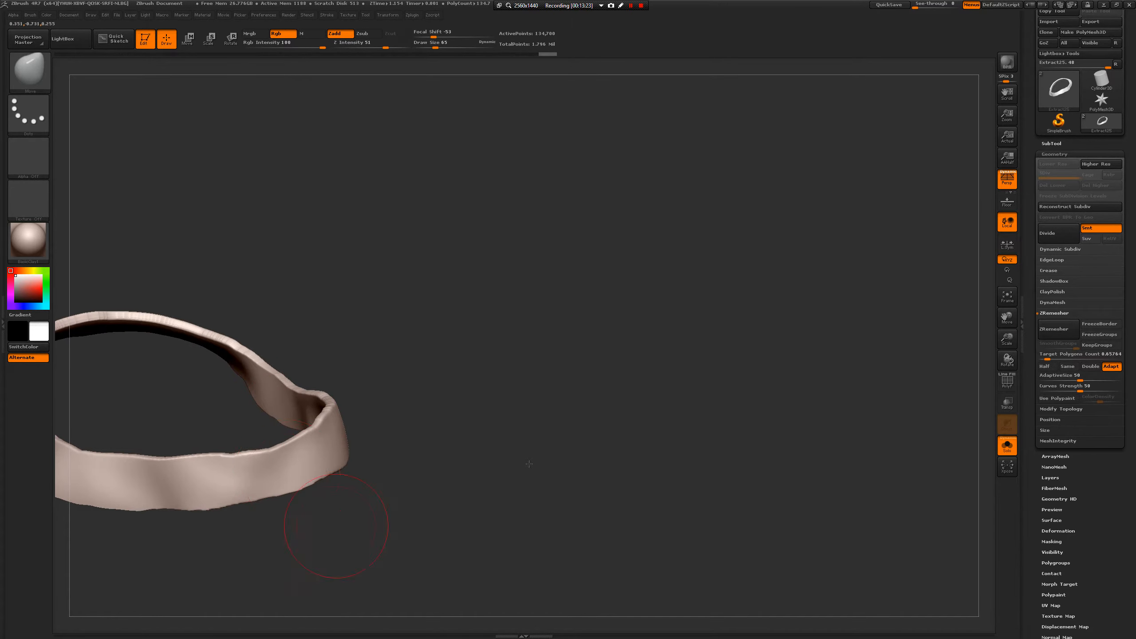
- Frame the strap and adjust its upper front edge with the Move brush at draw size 38
key(f)
drag(460, 447, 480, 436)
key(space)
click(376, 330)
drag(413, 329, 412, 323)
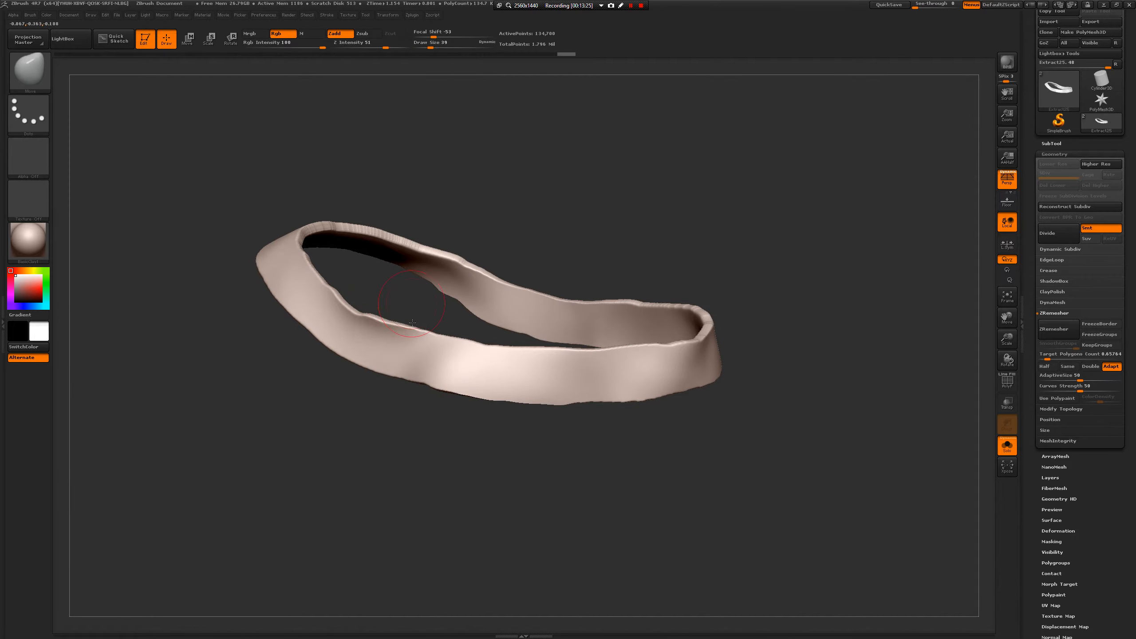
drag(355, 383, 367, 410)
- Reshape and smooth the bumpy section of the strap's front band at draw size 40
key(space)
click(402, 361)
mouse_move(406, 352)
mouse_down()
mouse_move(415, 348)
mouse_move(358, 347)
mouse_move(373, 338)
mouse_move(382, 356)
mouse_up()
key(space)
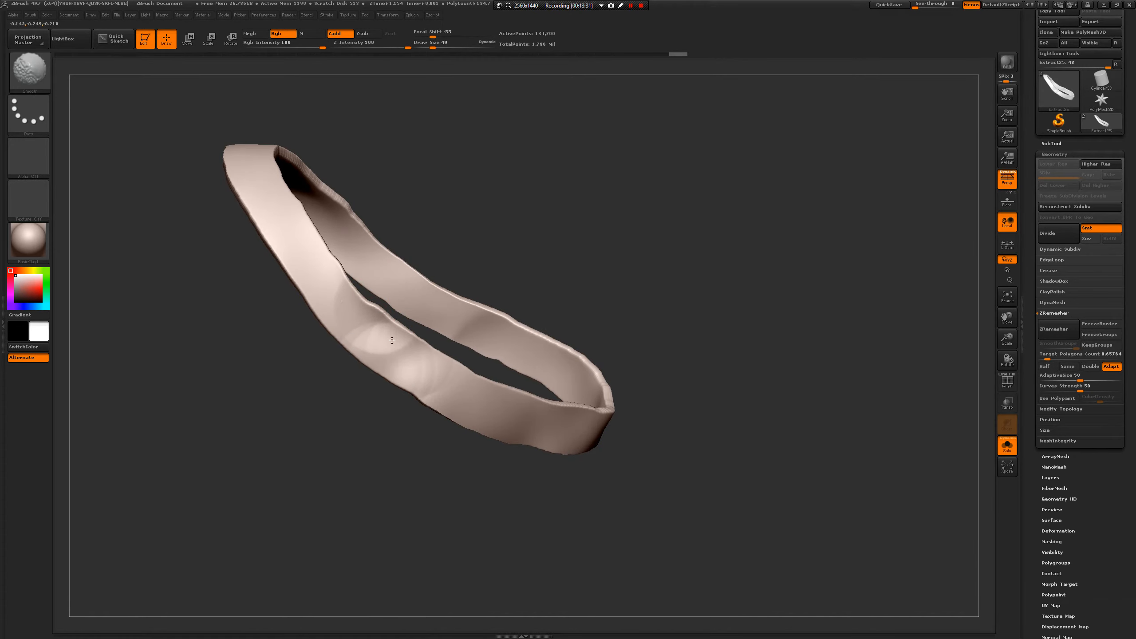
mouse_move(314, 367)
mouse_down()
mouse_move(302, 375)
mouse_move(361, 321)
mouse_move(308, 372)
mouse_up()
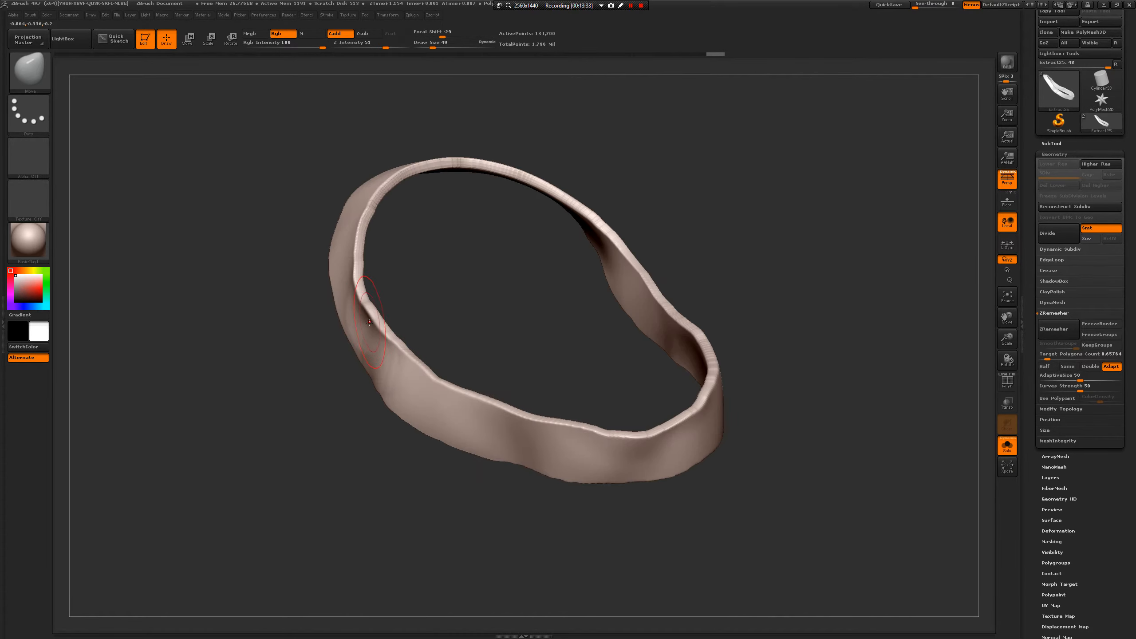
- Nudge the dent beside the strap's border into line with the Move brush at draw size 31
key(space)
drag(369, 323, 366, 324)
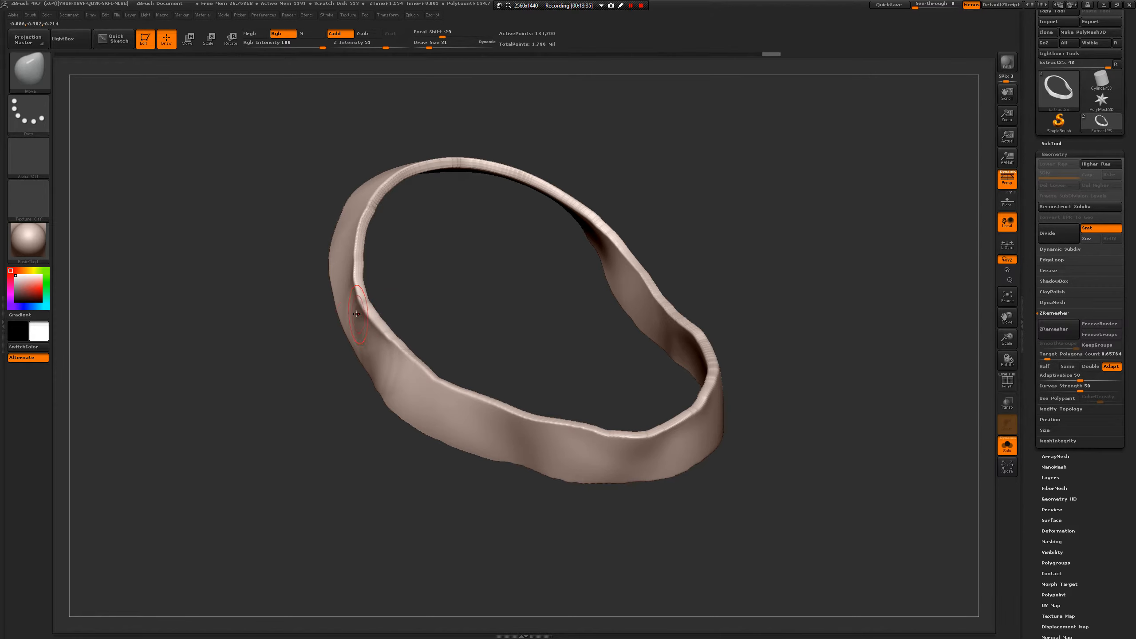
drag(314, 402, 338, 406)
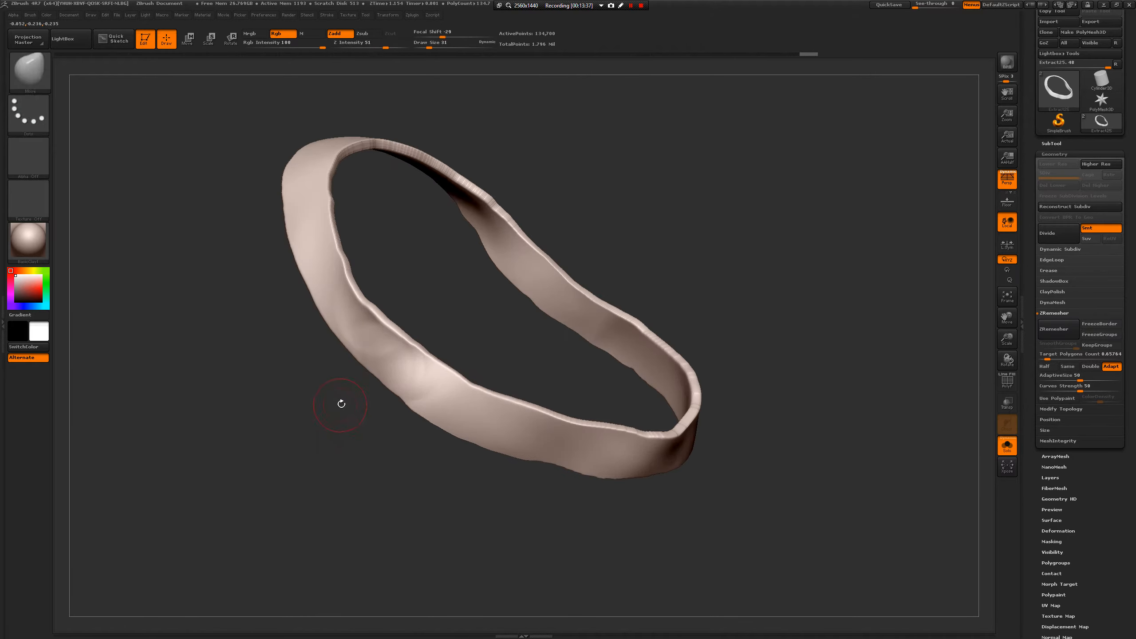
- Inflate the thin areas around the strap using the Inflat brush at draw size 145
key(b)
key(i)
key(n)
key(space)
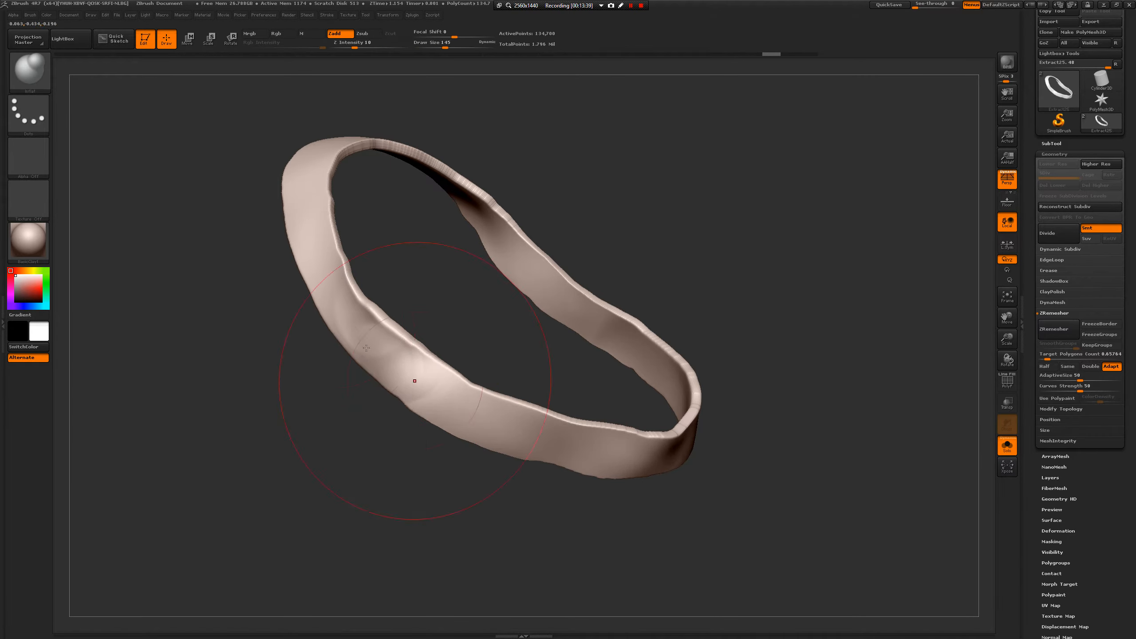
mouse_move(366, 348)
mouse_down()
mouse_move(312, 251)
mouse_move(308, 183)
mouse_move(241, 304)
mouse_move(250, 286)
mouse_up()
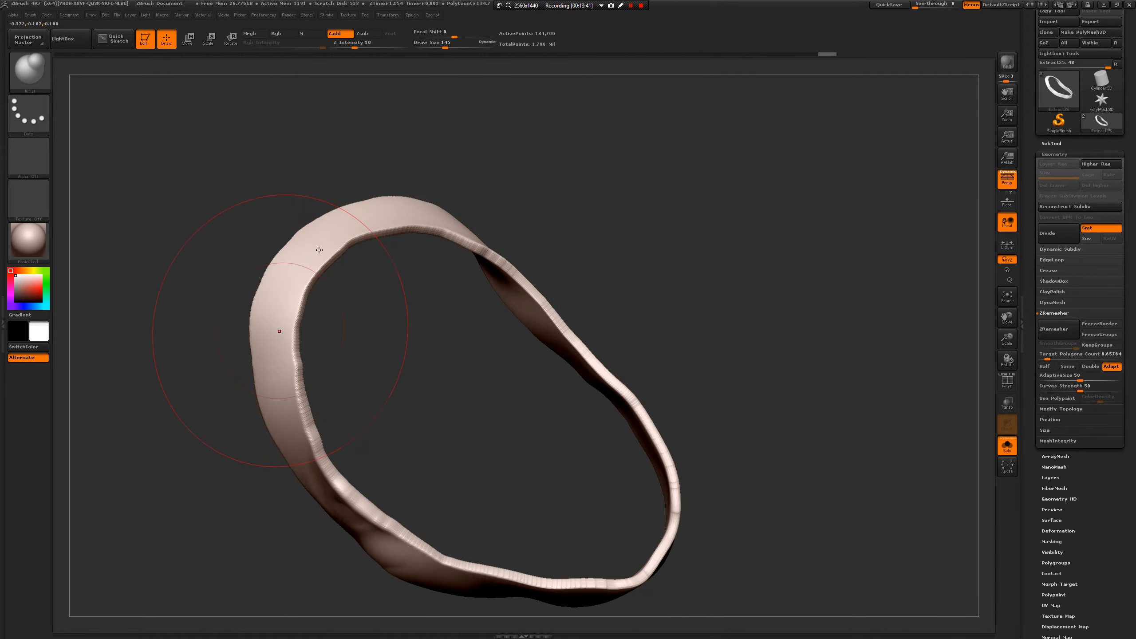
drag(319, 250, 484, 231)
drag(663, 224, 571, 198)
mouse_move(482, 215)
mouse_down()
mouse_move(566, 284)
mouse_move(662, 423)
mouse_move(654, 282)
mouse_move(604, 266)
mouse_up()
drag(507, 482, 648, 339)
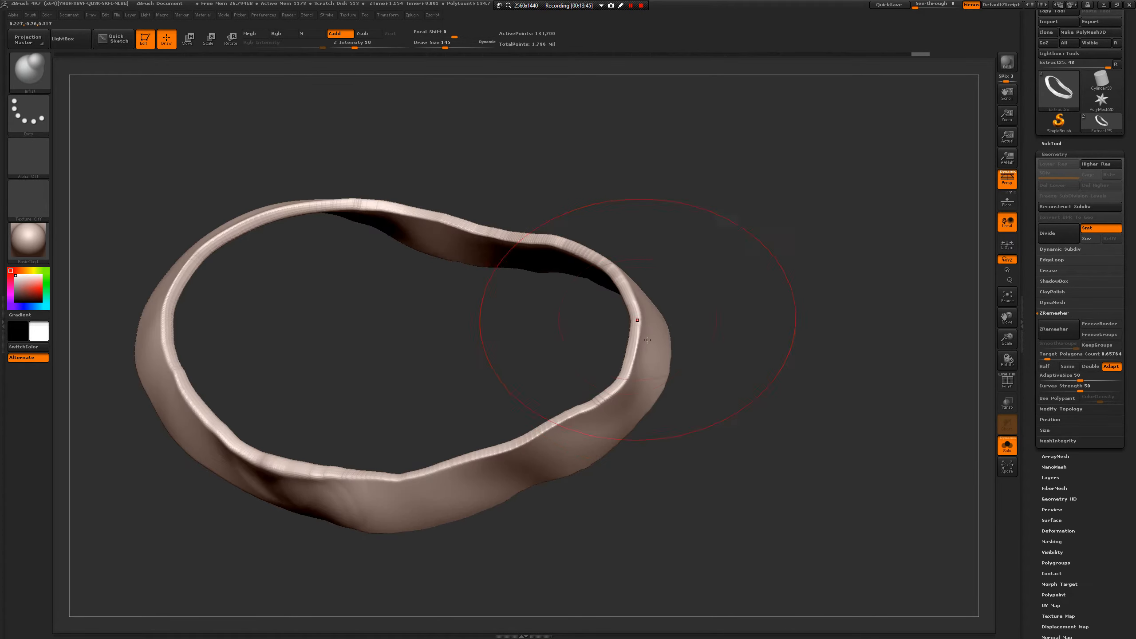
- Flatten the uneven outer surface of the strap with the hPolish brush at draw size 77
key(space)
mouse_move(368, 386)
mouse_down()
mouse_move(319, 434)
mouse_move(366, 381)
mouse_up()
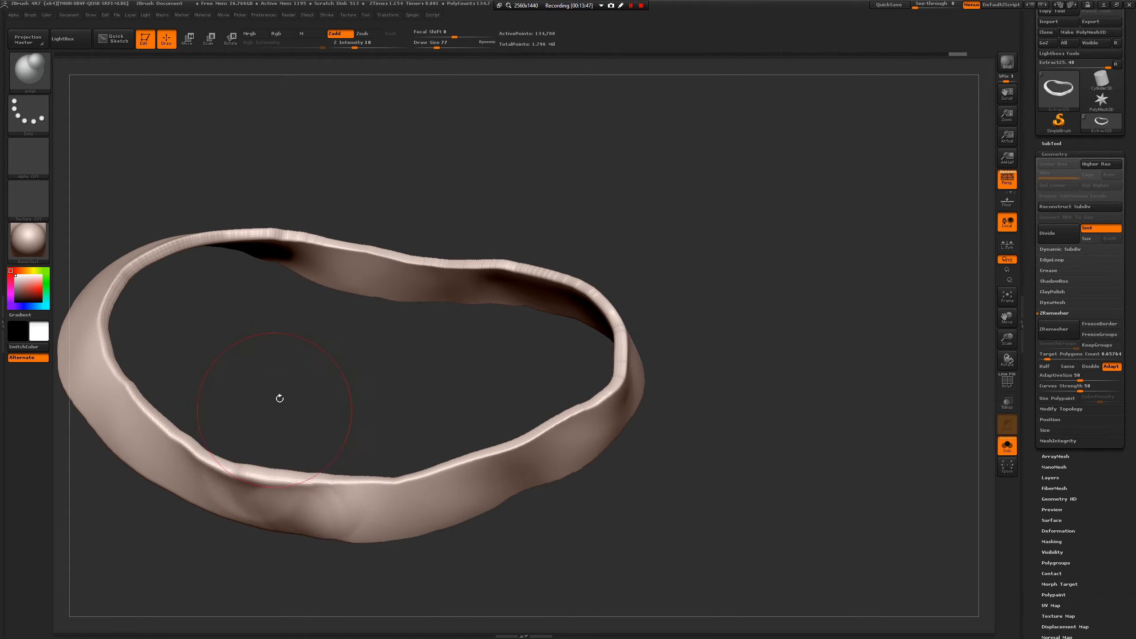
drag(279, 398, 266, 411)
key(b)
key(h)
key(p)
mouse_move(273, 471)
mouse_down()
mouse_move(203, 465)
mouse_move(358, 496)
mouse_move(484, 486)
mouse_up()
mouse_move(628, 453)
mouse_down()
mouse_move(716, 403)
mouse_move(690, 386)
mouse_move(482, 514)
mouse_up()
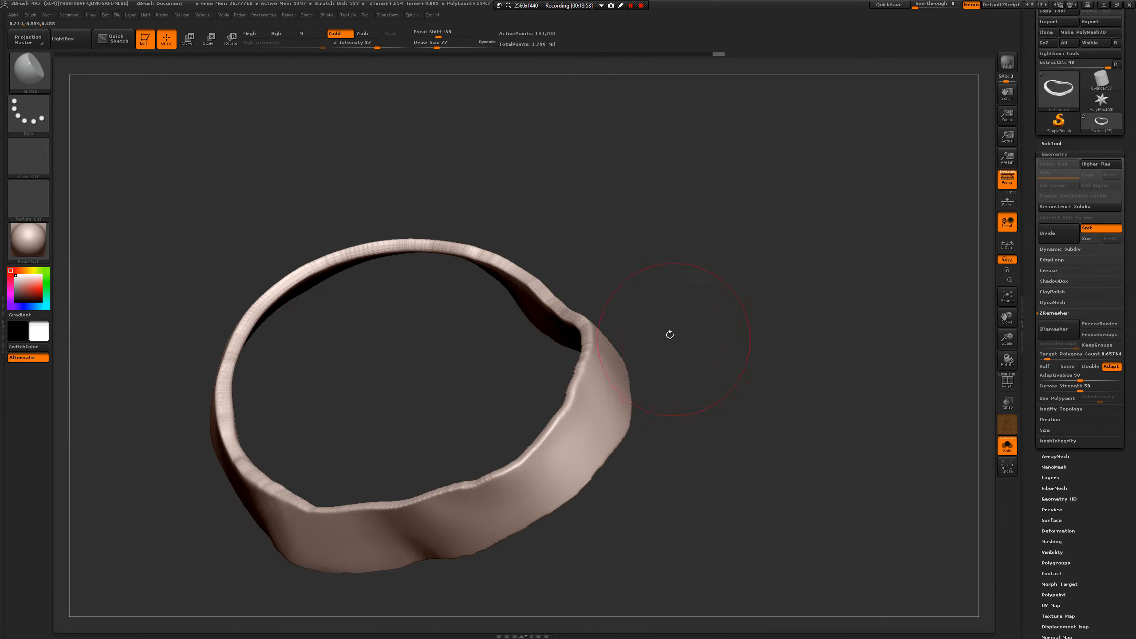
drag(670, 334, 526, 442)
mouse_move(665, 258)
mouse_down()
mouse_move(727, 260)
mouse_move(738, 299)
mouse_move(720, 319)
mouse_up()
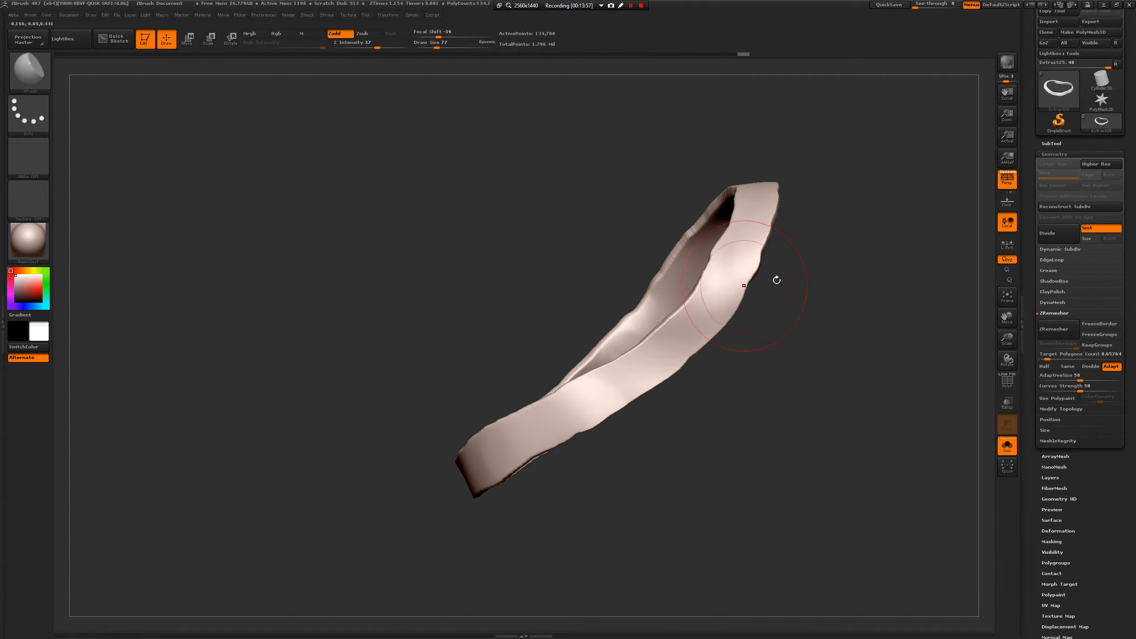
drag(777, 279, 637, 368)
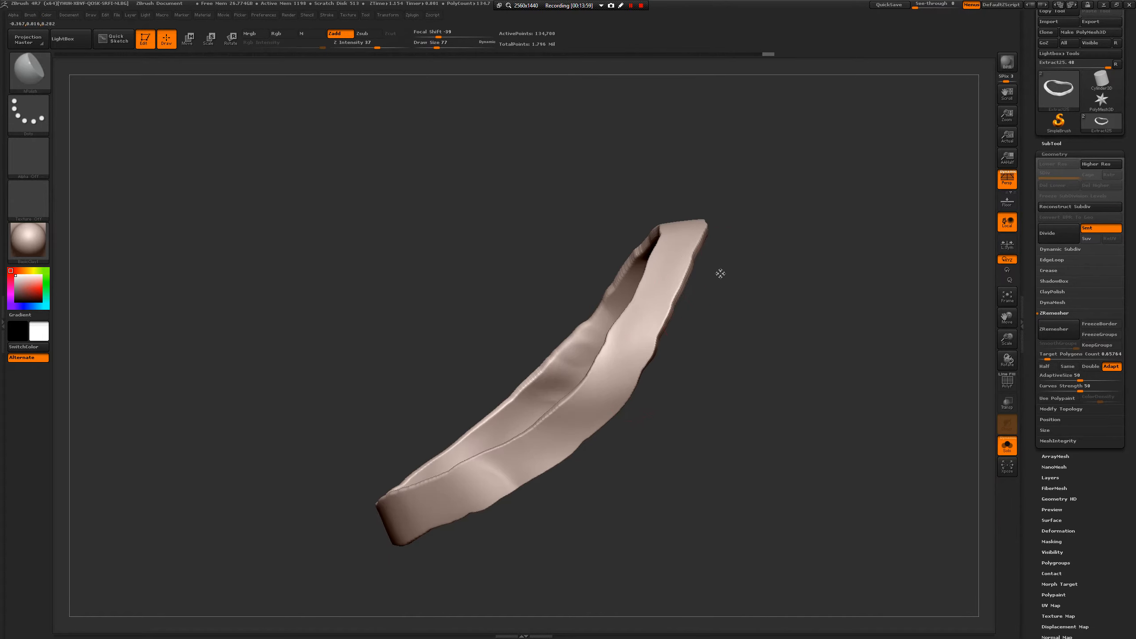
- Polish the smaller uneven spots on the strap with hPolish at draw size 41
key(space)
drag(721, 283, 704, 276)
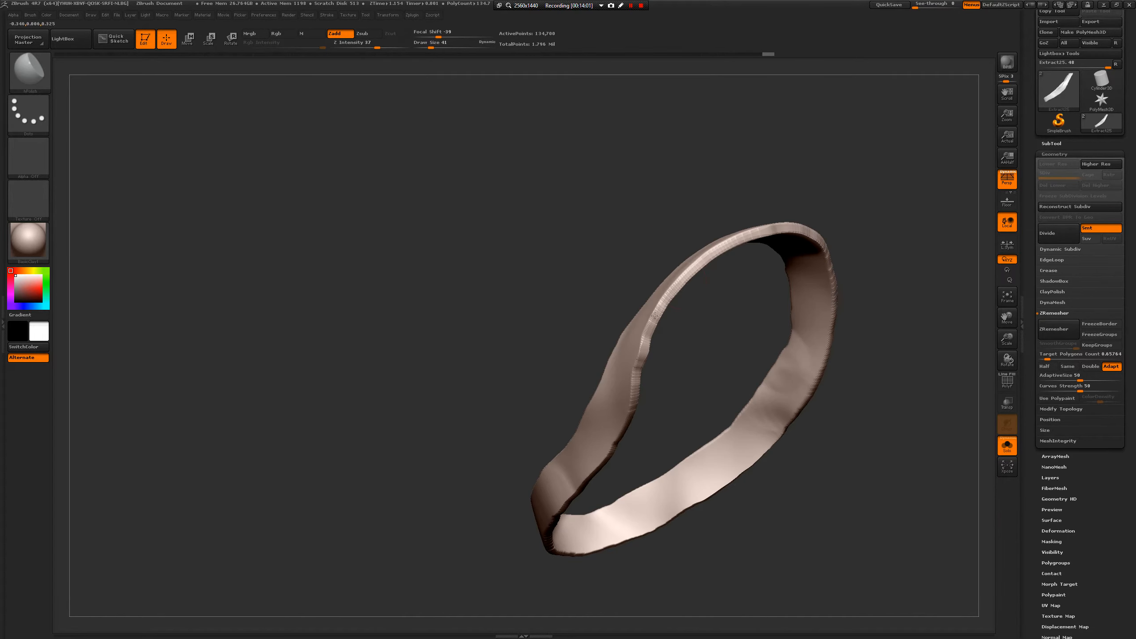
drag(670, 355, 731, 444)
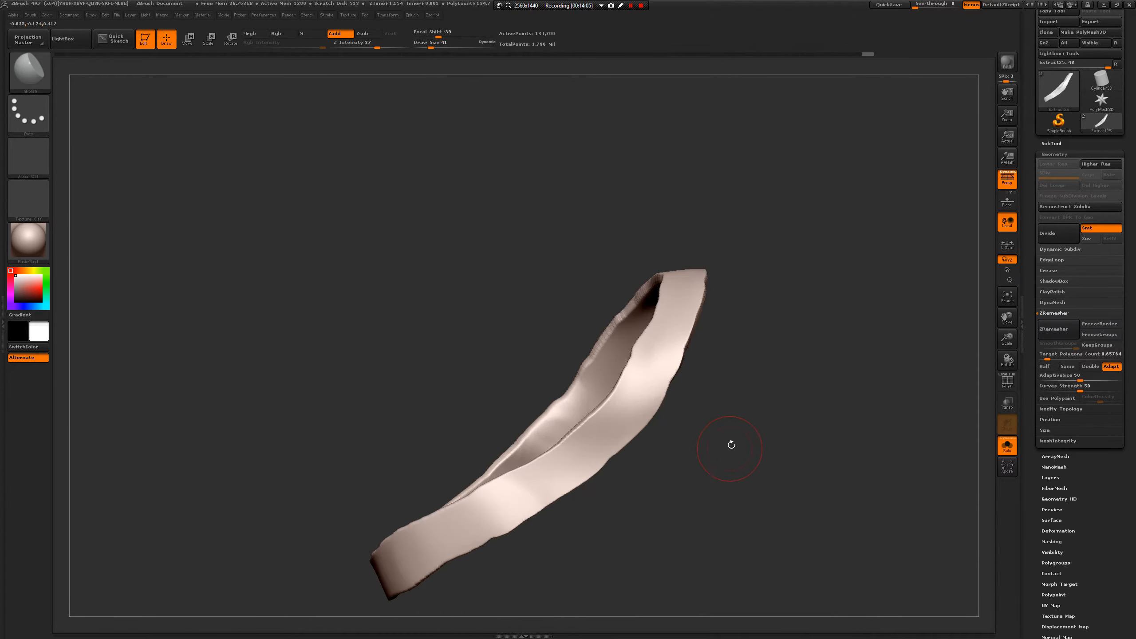
- Switch back to the Move brush and straighten the strap's edges at draw size 56
key(b)
key(m)
key(v)
drag(730, 406, 713, 434)
drag(622, 331, 611, 414)
key(space)
drag(629, 337, 667, 336)
drag(667, 336, 649, 325)
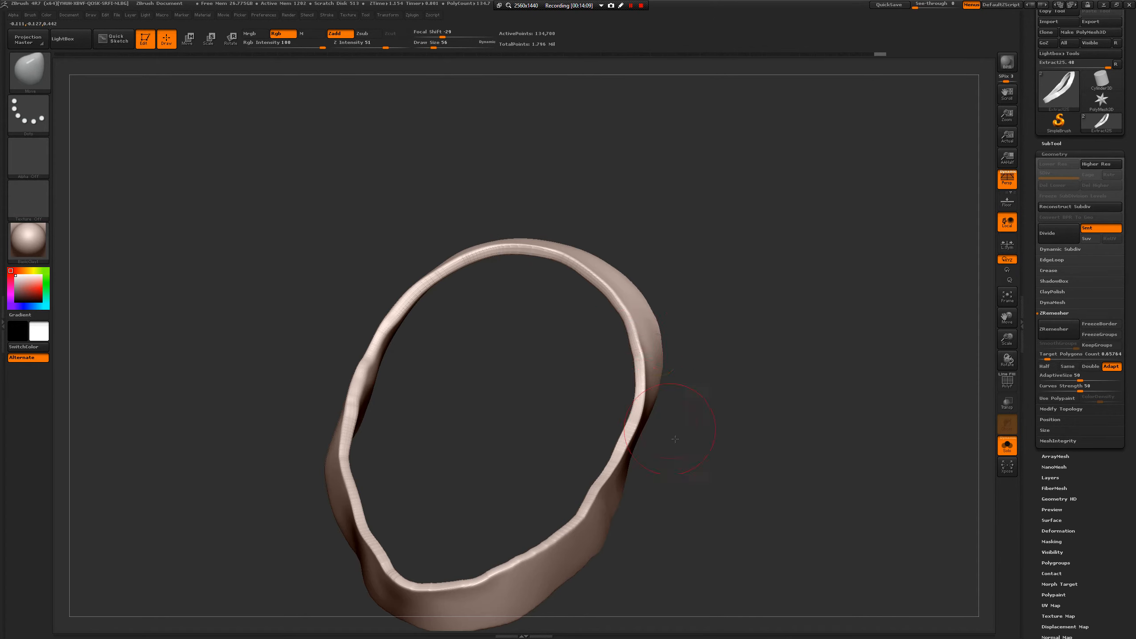
- Refine the strap's overall outline with larger Move brush strokes at draw sizes 68 and 97
mouse_move(675, 439)
mouse_down()
mouse_move(685, 426)
mouse_move(609, 419)
mouse_move(640, 449)
mouse_move(622, 402)
mouse_up()
key(space)
key(space)
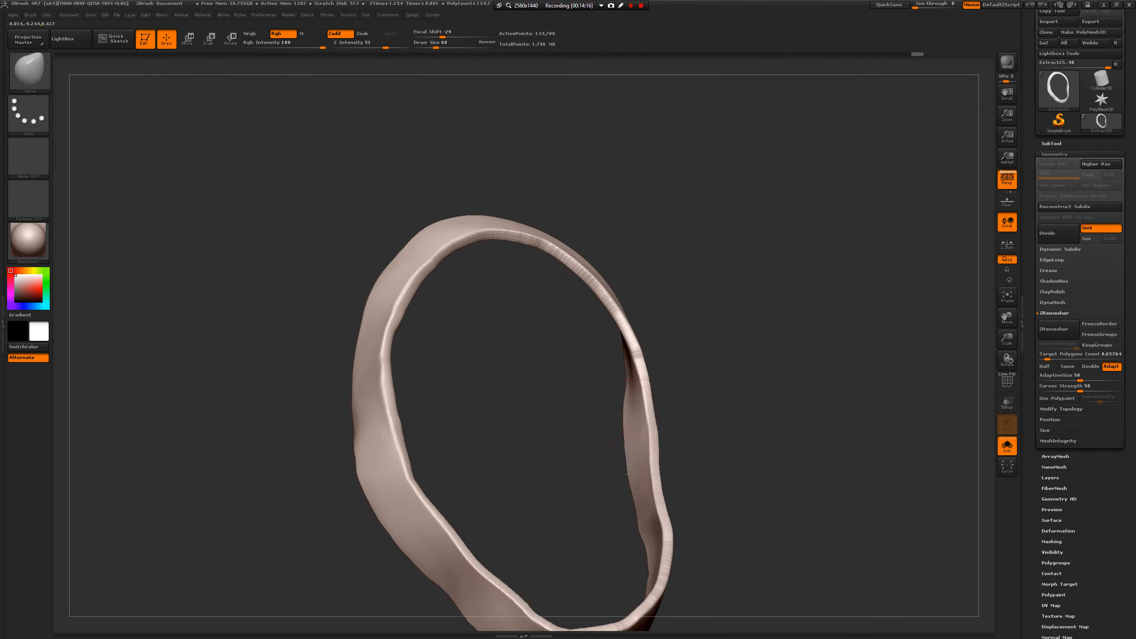
drag(629, 473, 583, 497)
mouse_move(697, 447)
mouse_down()
mouse_move(665, 388)
mouse_move(664, 431)
mouse_up()
key(space)
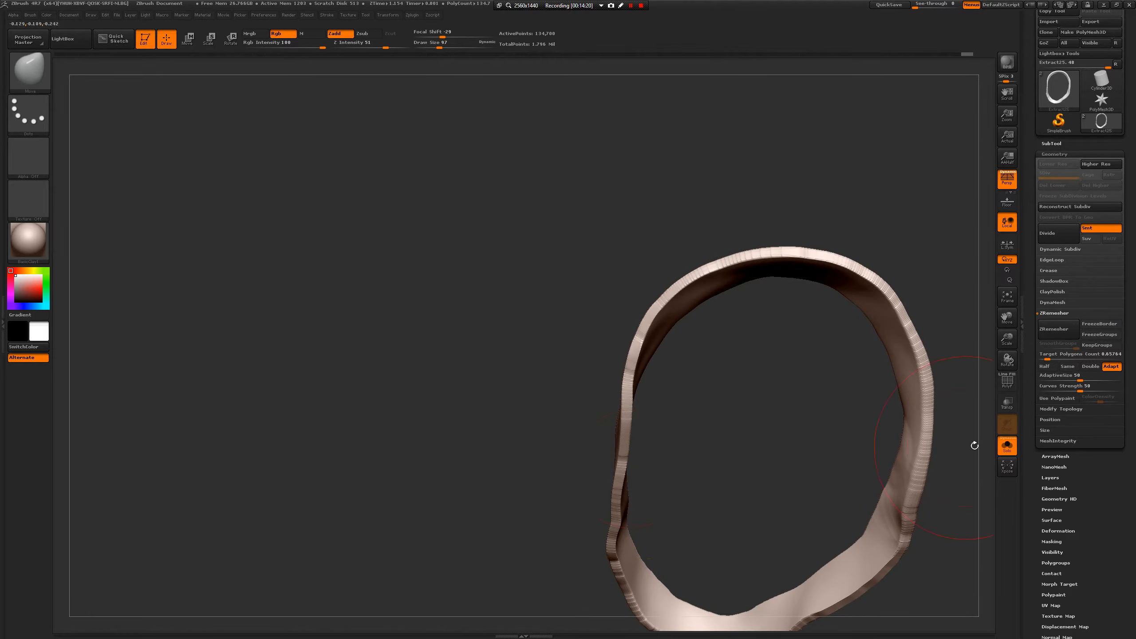
- Show the whole character to check the strap's fit from several sides, and isolate the strap again
click(1007, 445)
drag(517, 460, 826, 349)
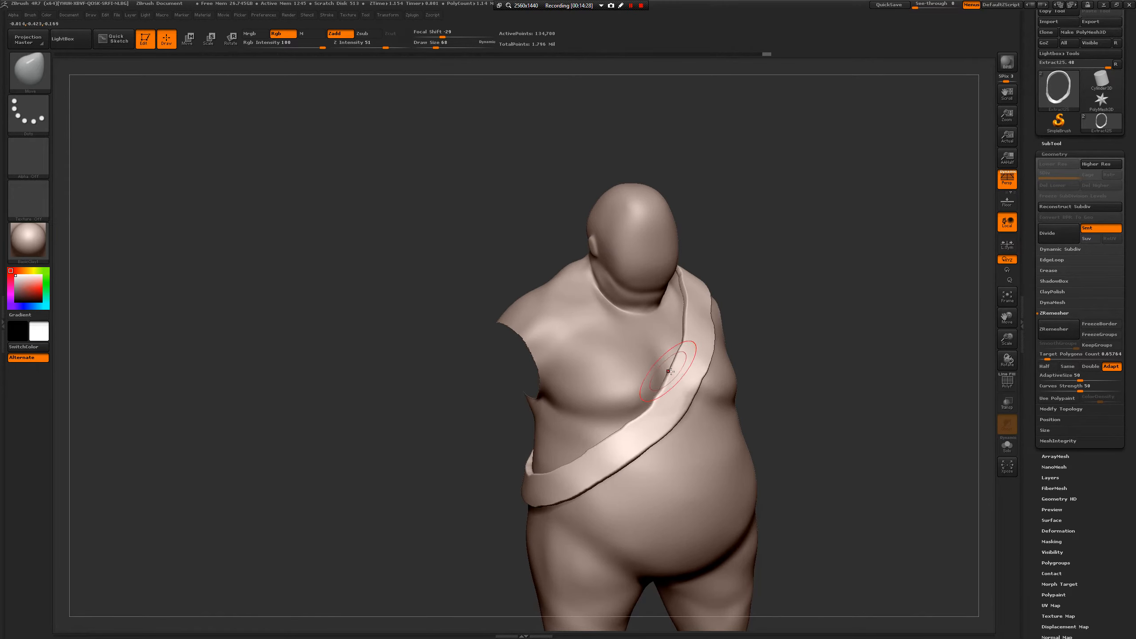
drag(766, 329, 736, 339)
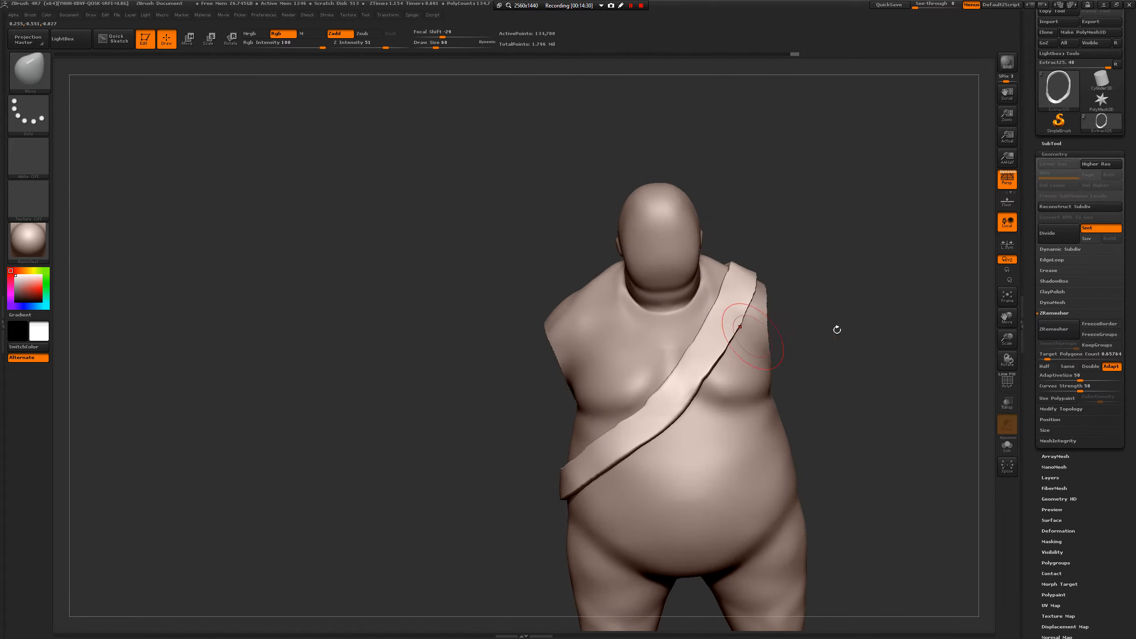
drag(837, 329, 1008, 451)
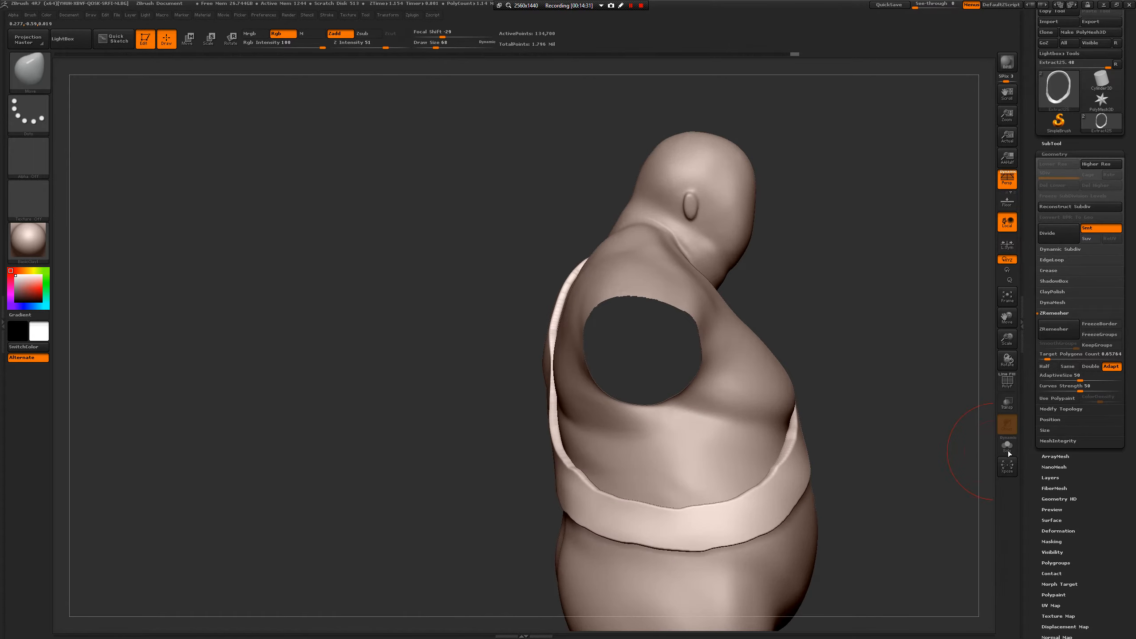
click(1009, 448)
- ZRemesh the reshaped strap with the current target polygons count and display its polyframe
drag(1007, 359, 1053, 359)
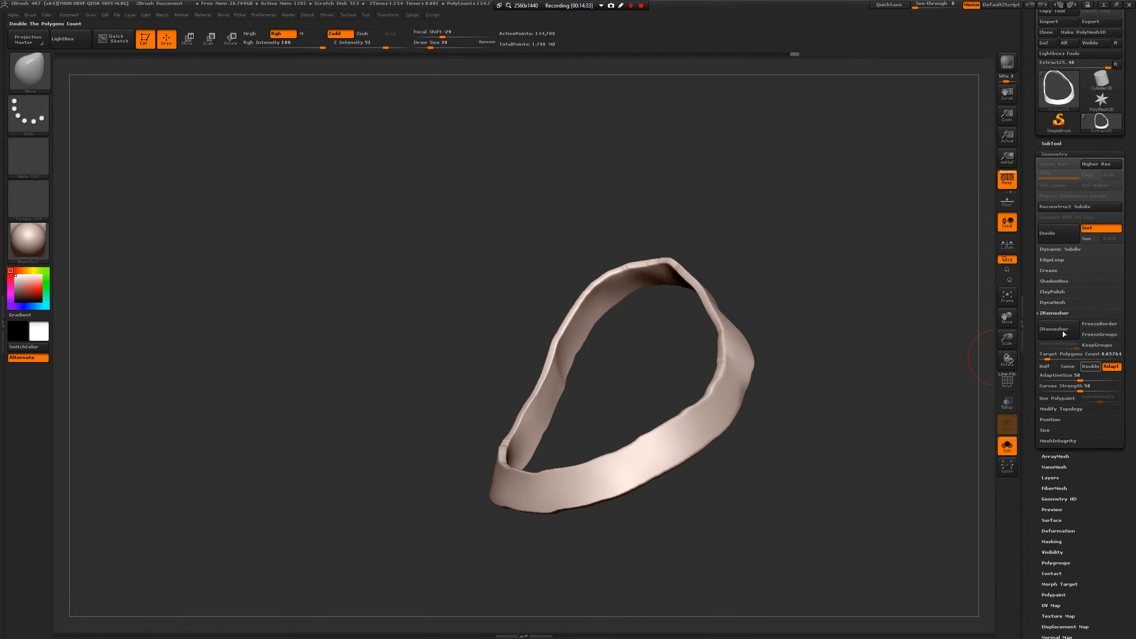
key(ctrl)
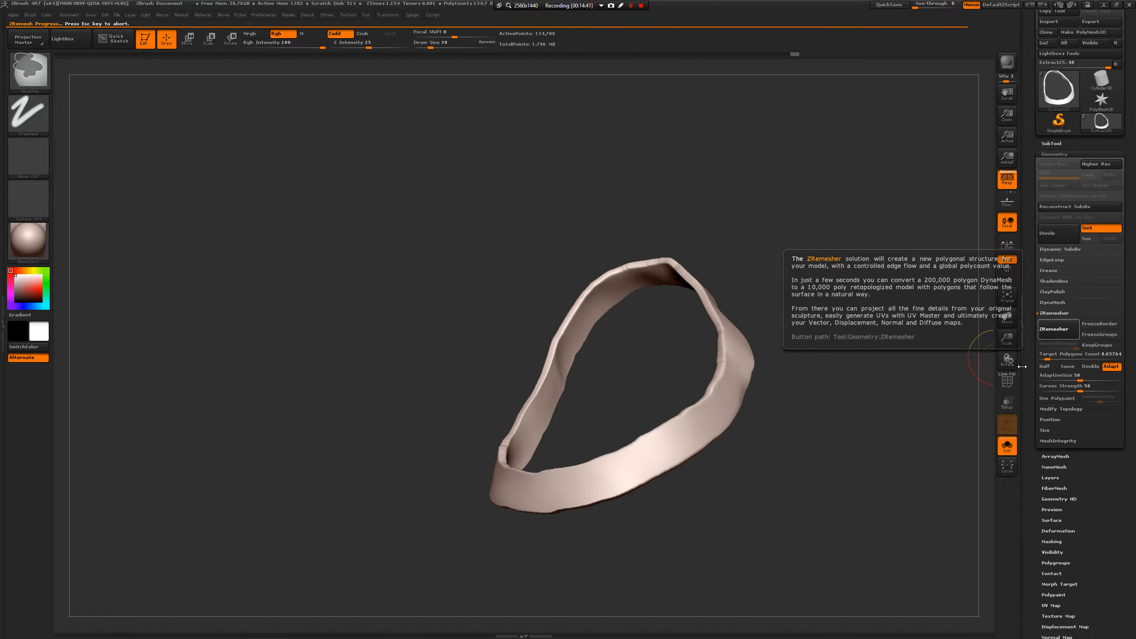
drag(896, 412, 903, 456)
click(1011, 384)
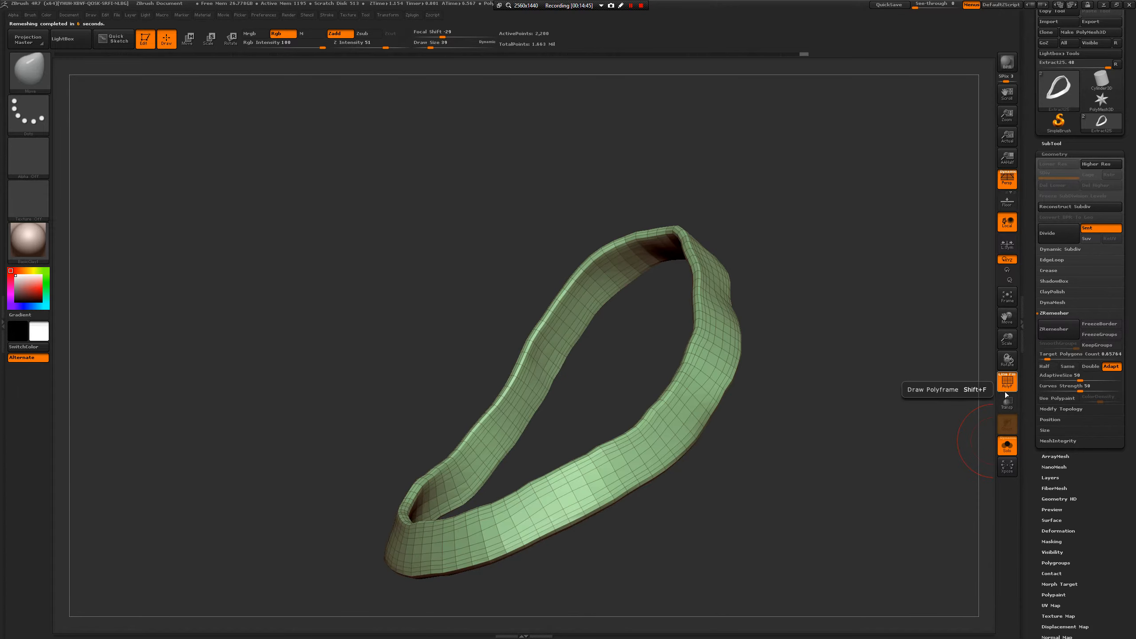
- Switch to the ZModeler brush at draw size 12 and apply its edge action on the strap's front face
drag(916, 401, 831, 432)
key(space)
click(823, 431)
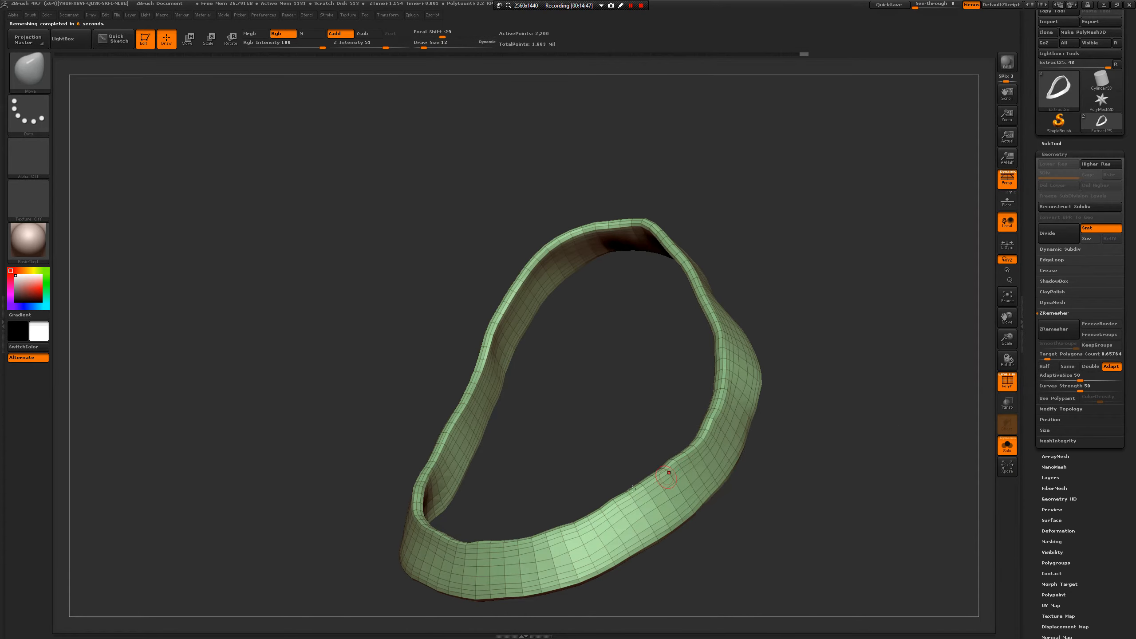
key(b)
click(386, 594)
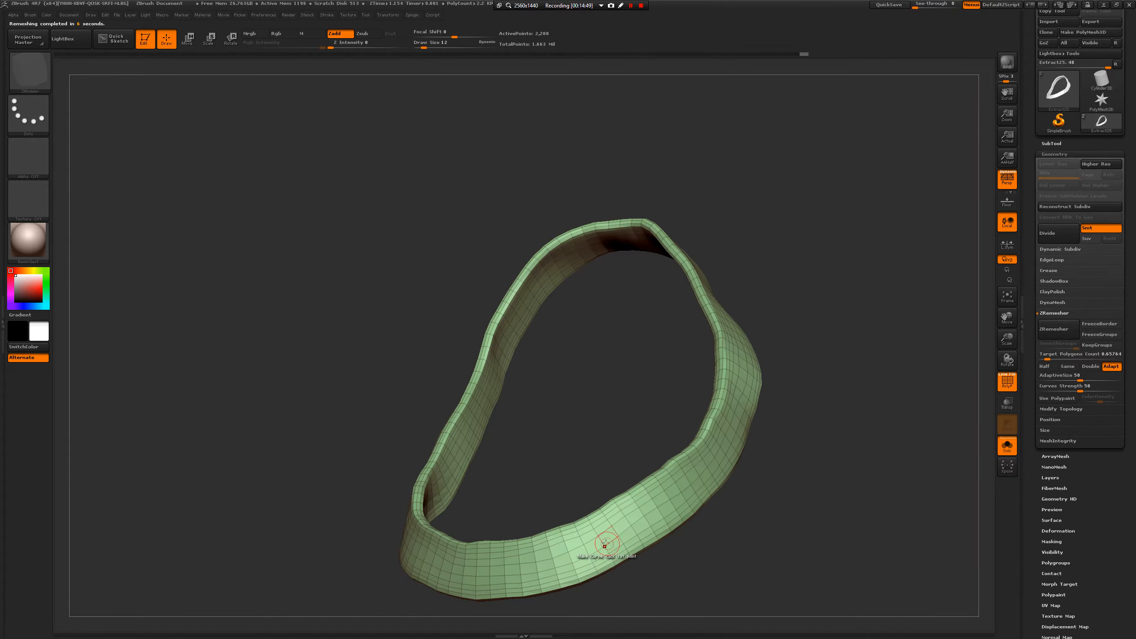
click(605, 532)
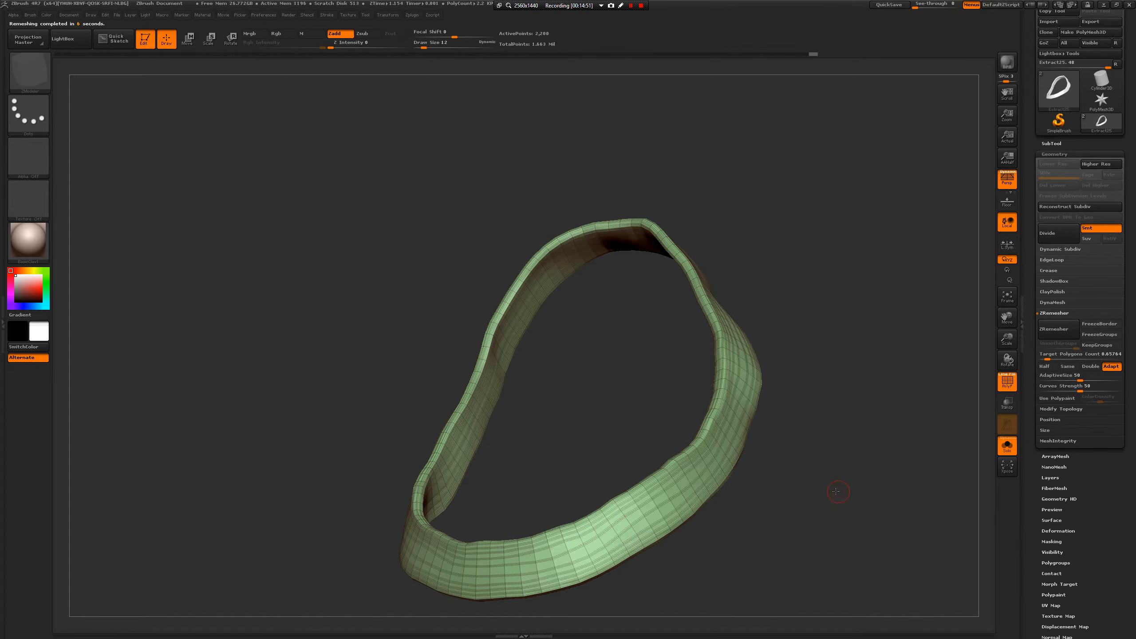
- Try a second ZRemesh pass on the already remeshed strap at the current target polygons count, and undo it
mouse_move(838, 494)
mouse_down()
mouse_move(865, 495)
mouse_move(868, 485)
mouse_up()
key(ctrl+z)
key(space)
click(864, 494)
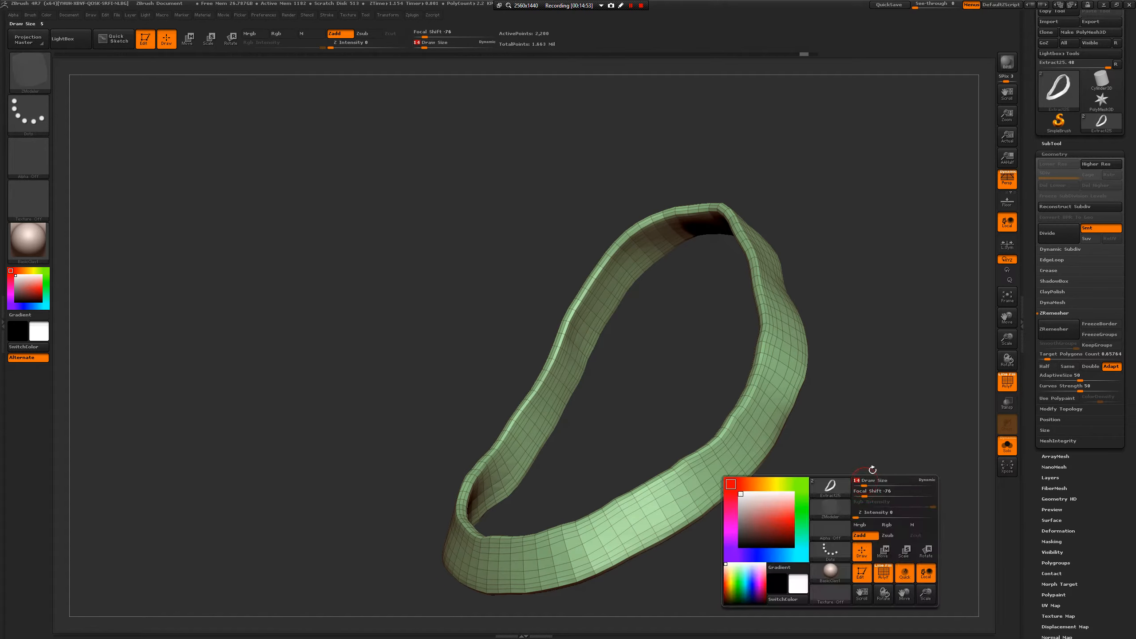
key(f)
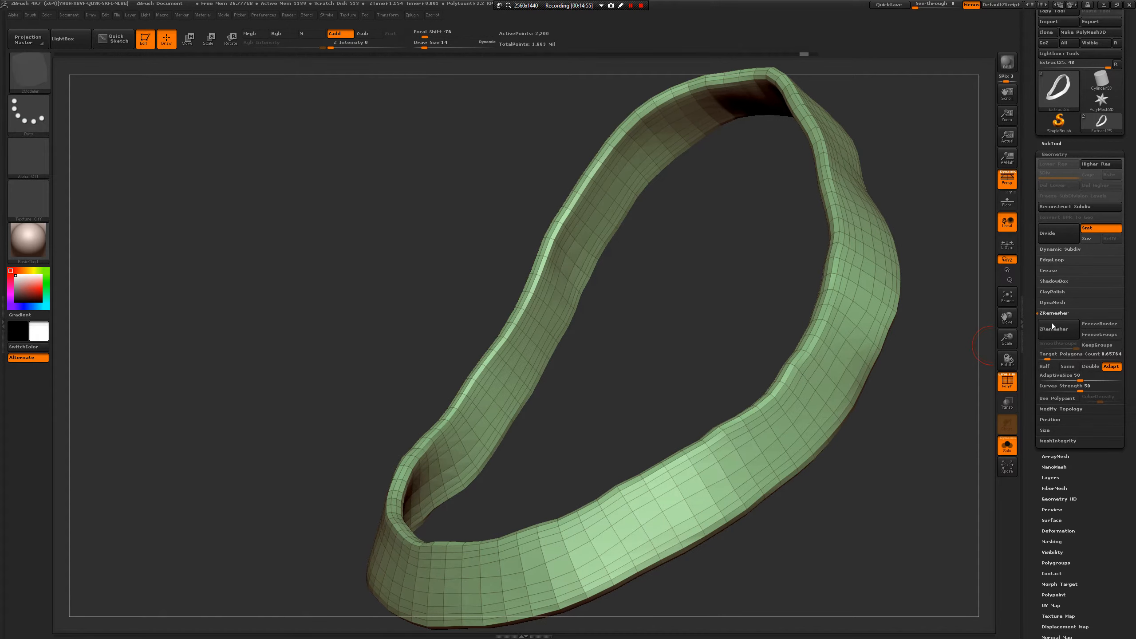
click(1058, 333)
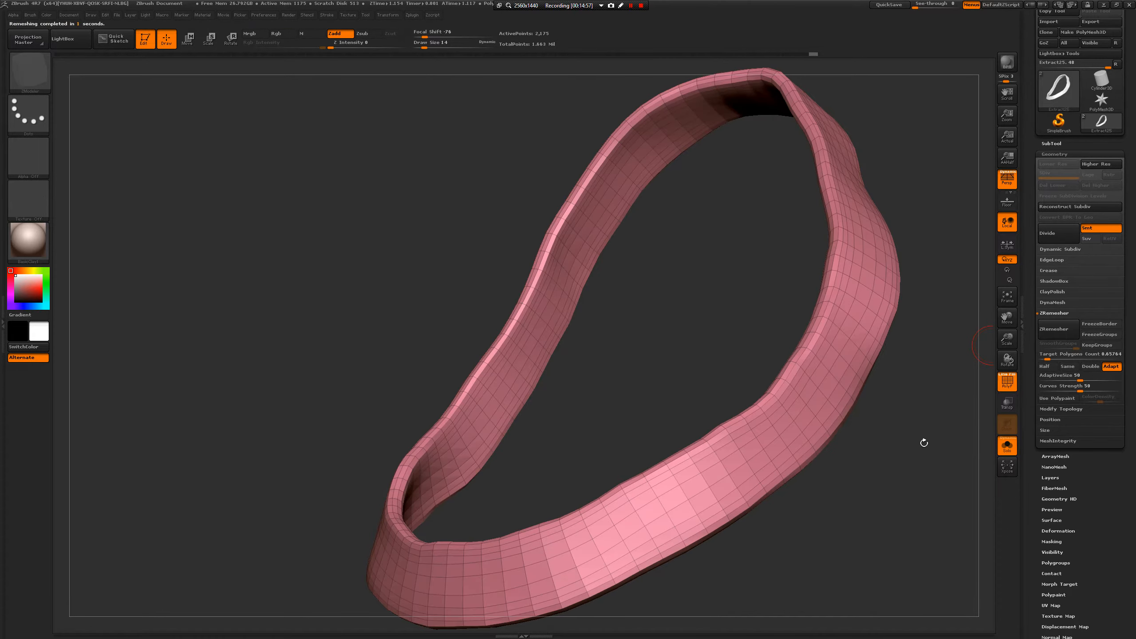
drag(923, 443, 824, 460)
click(745, 472)
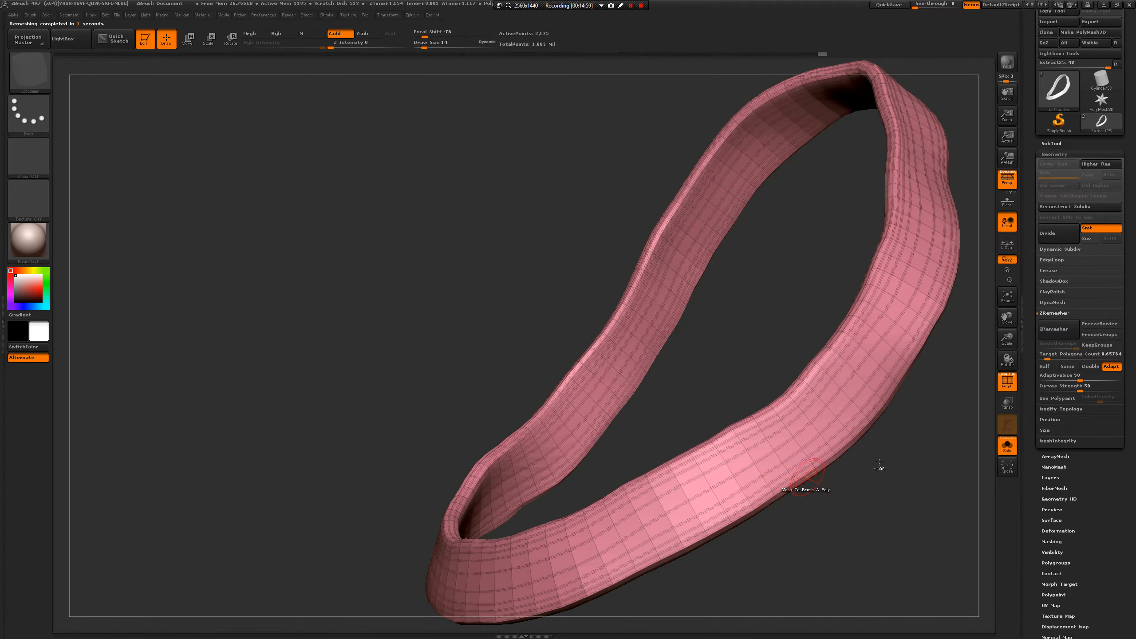
key(ctrl+z)
key(ctrl+z)
- Revert the strap to its dense mesh and ZRemesh it with a target polygons count of 0.36727
key(space)
drag(939, 434, 936, 434)
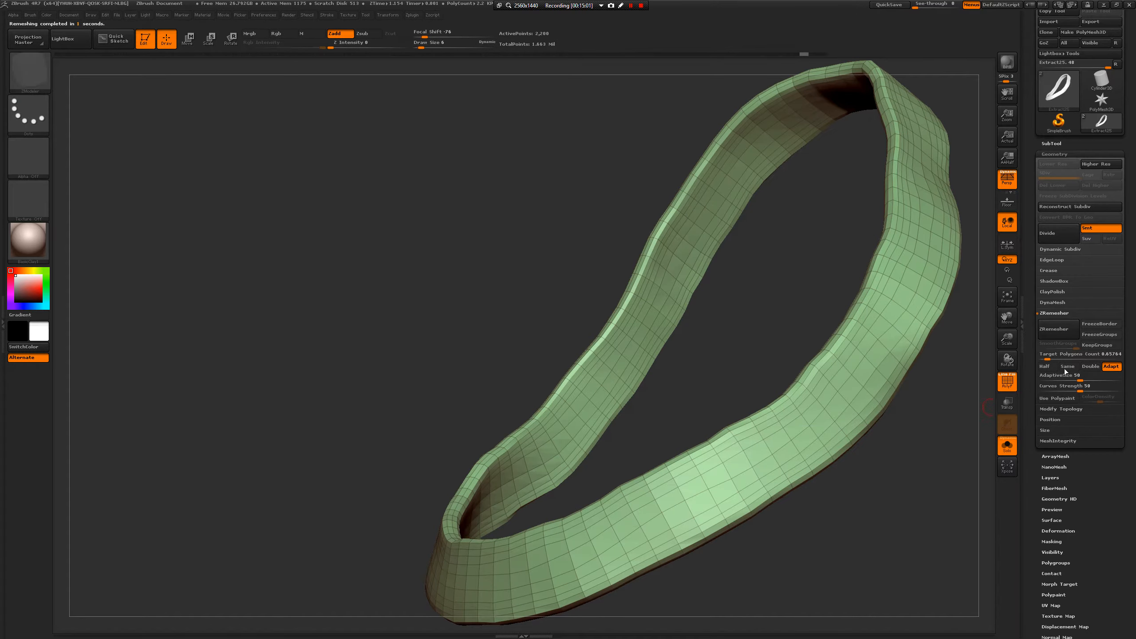
key(ctrl+shift+z)
key(ctrl+shift+z)
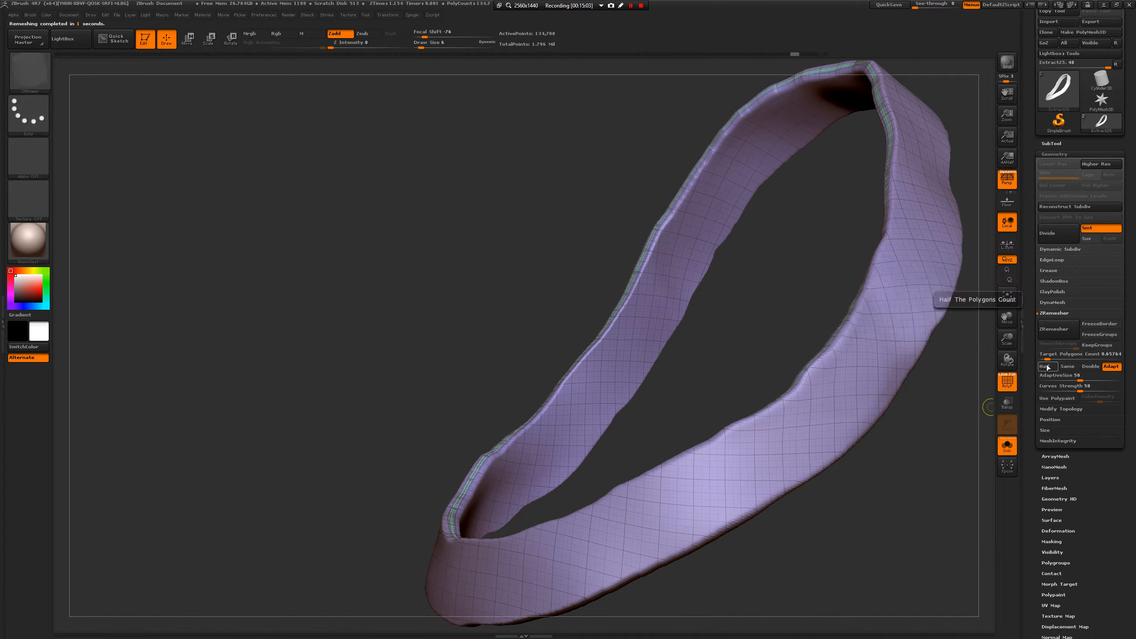
click(1047, 359)
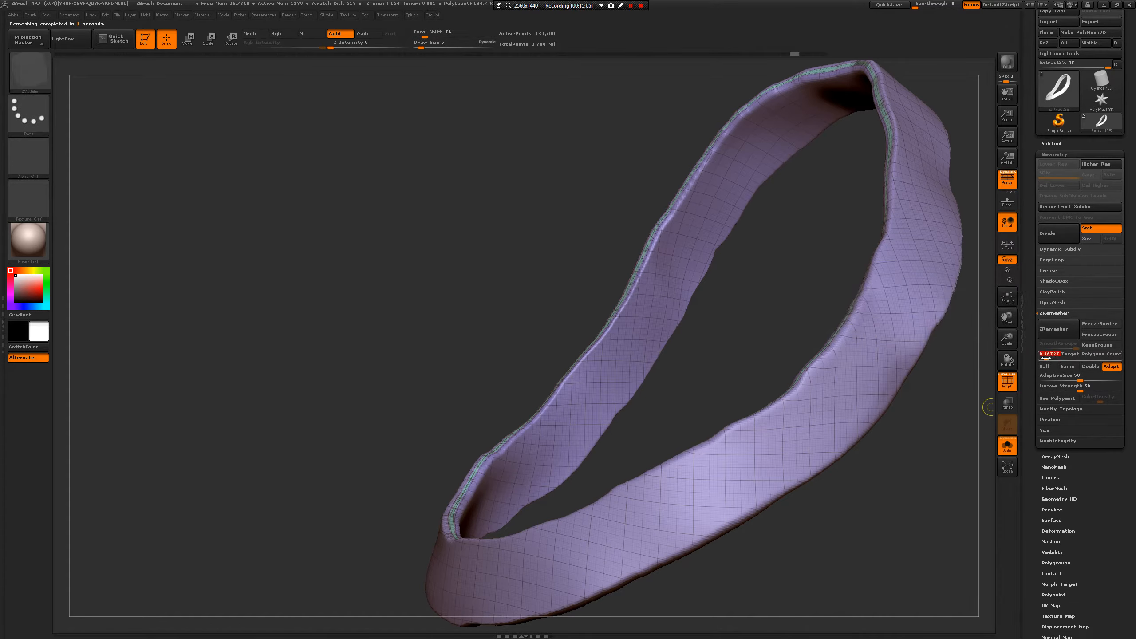
click(1058, 328)
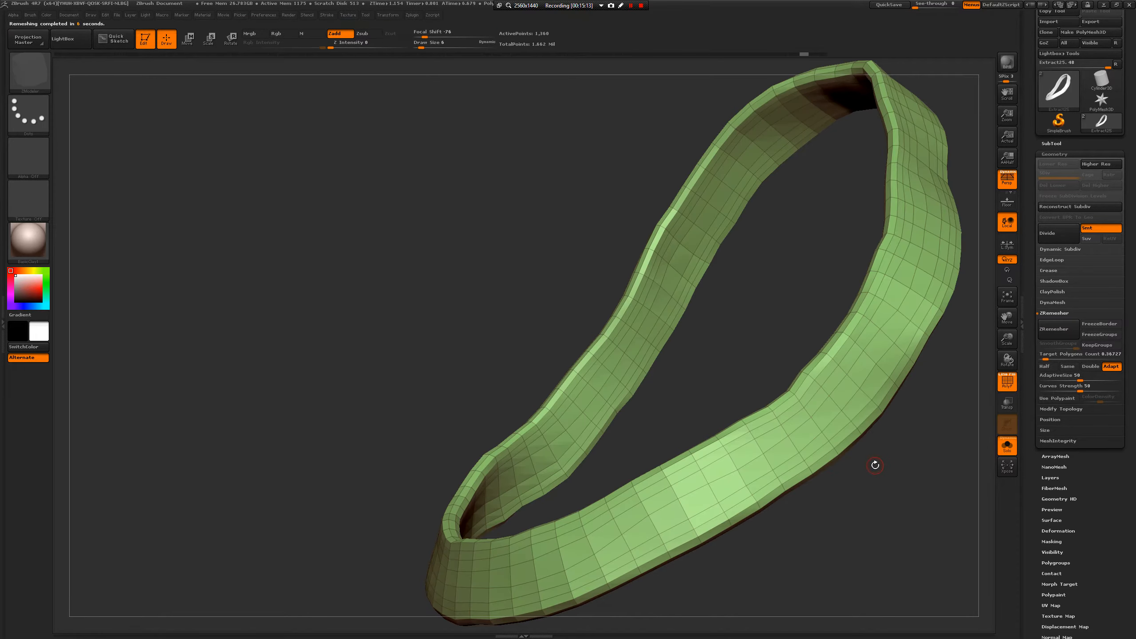
- Crease the complete edge loops along the remeshed strap's borders with the ZModeler brush at draw size 6
key(ctrl)
key(ctrl)
key(ctrl+shift+z)
mouse_move(891, 479)
mouse_down()
mouse_move(901, 489)
mouse_move(926, 474)
mouse_move(855, 445)
mouse_move(887, 470)
mouse_move(900, 533)
mouse_move(834, 410)
mouse_move(903, 476)
mouse_move(857, 451)
mouse_move(758, 436)
mouse_up()
key(ctrl+z)
key(ctrl+z)
key(ctrl+z)
key(ctrl+z)
click(674, 396)
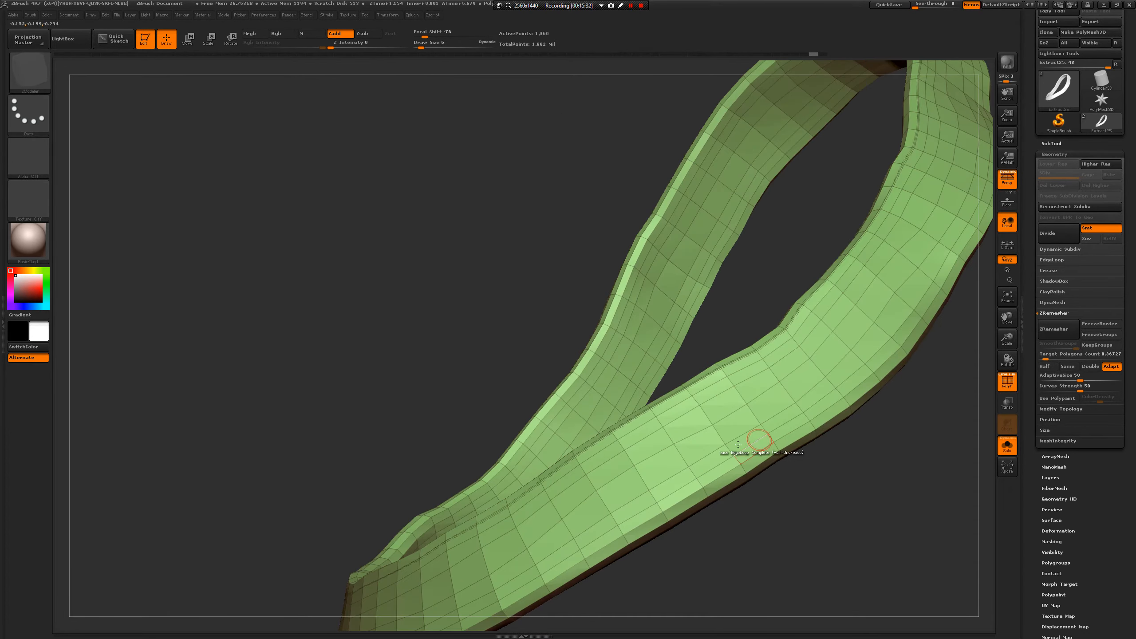
drag(918, 440, 736, 441)
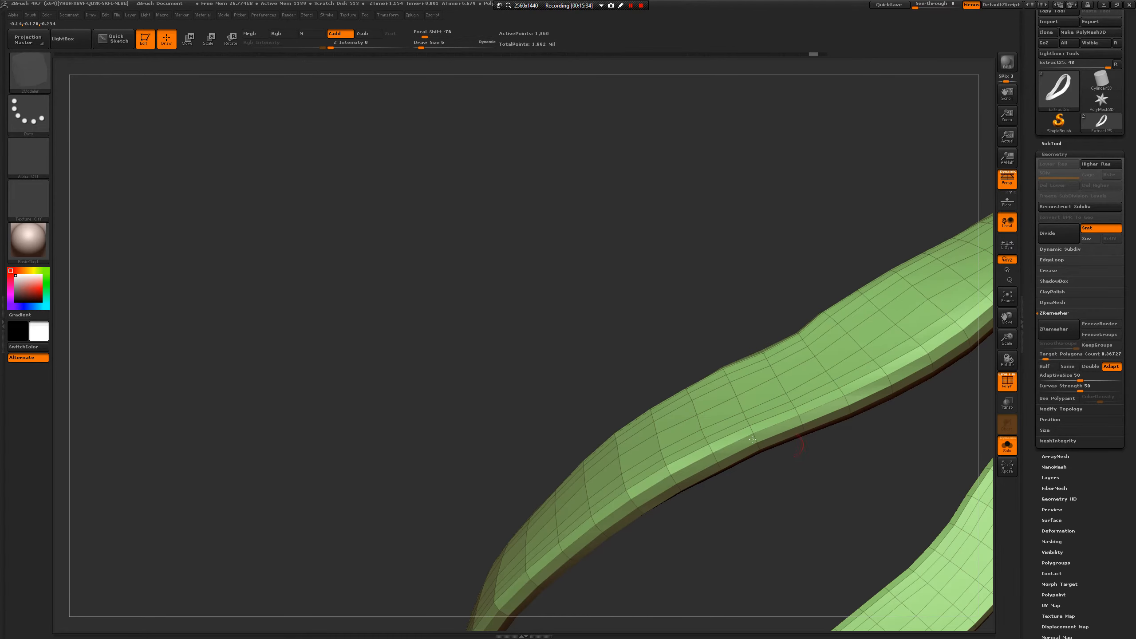
click(735, 441)
drag(767, 523, 737, 483)
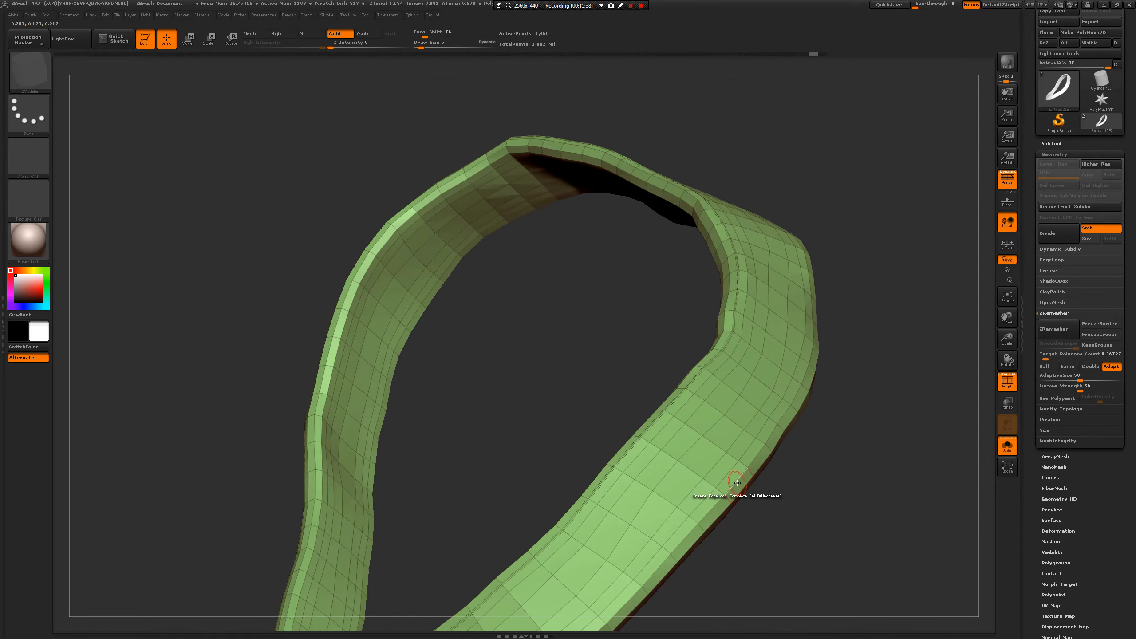
drag(782, 519, 757, 527)
alt+drag(850, 548, 1047, 260)
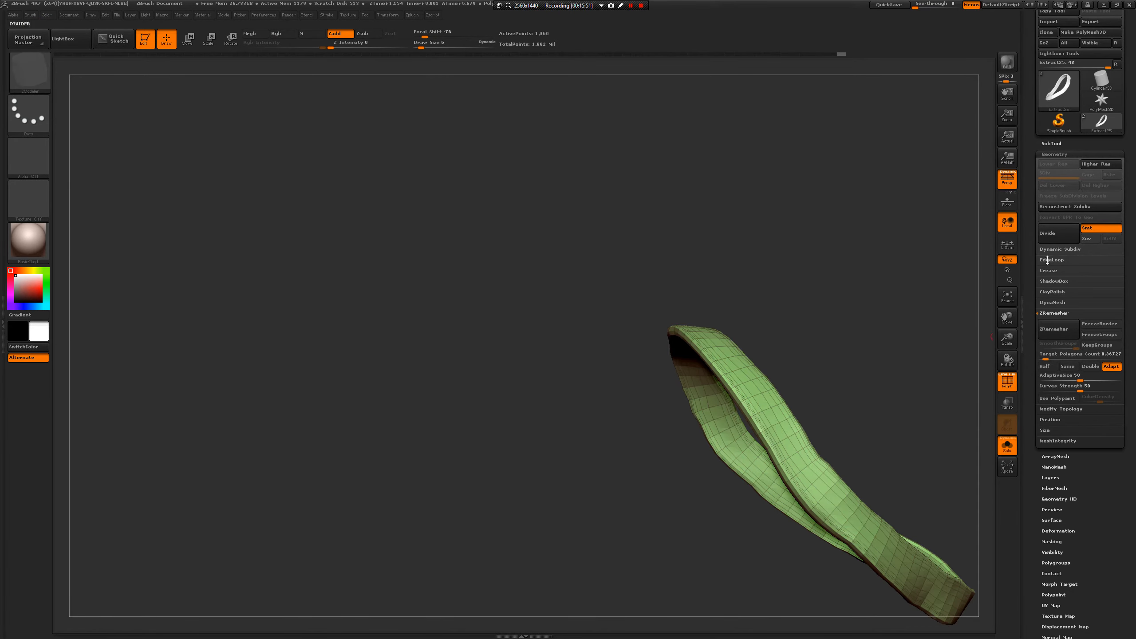
- Divide the strap once to subdivision level 2 and show the whole character around it
click(1059, 234)
drag(862, 348, 988, 456)
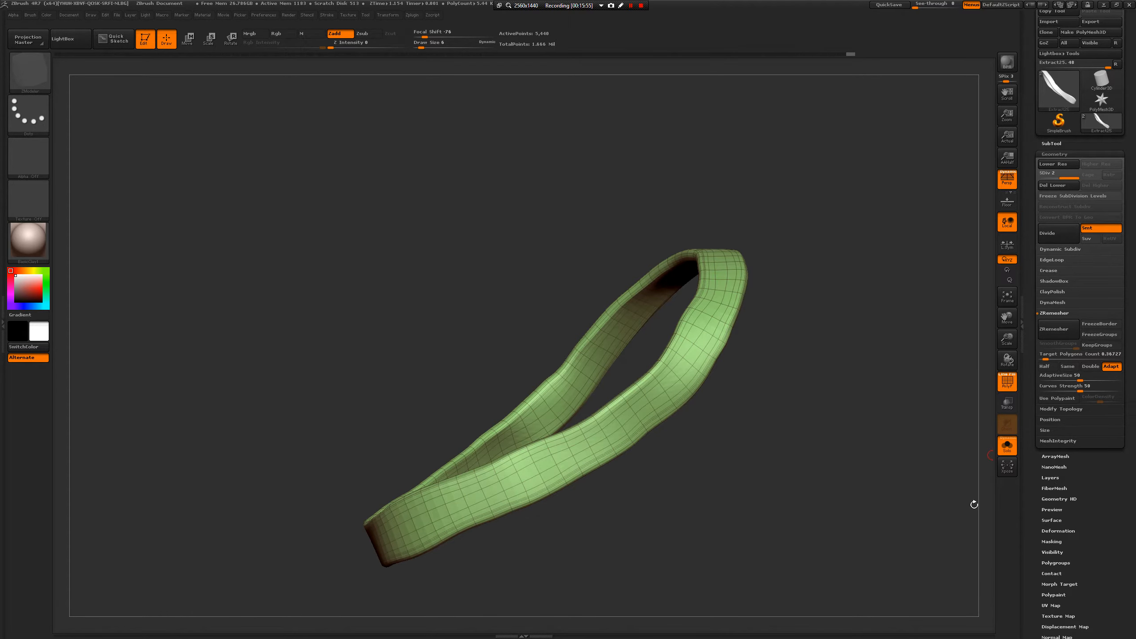
drag(974, 504, 1024, 442)
click(1009, 446)
mouse_move(959, 477)
mouse_down()
mouse_move(941, 500)
mouse_move(971, 464)
mouse_move(867, 460)
mouse_move(893, 462)
mouse_move(880, 451)
mouse_move(872, 461)
mouse_up()
key(space)
click(887, 454)
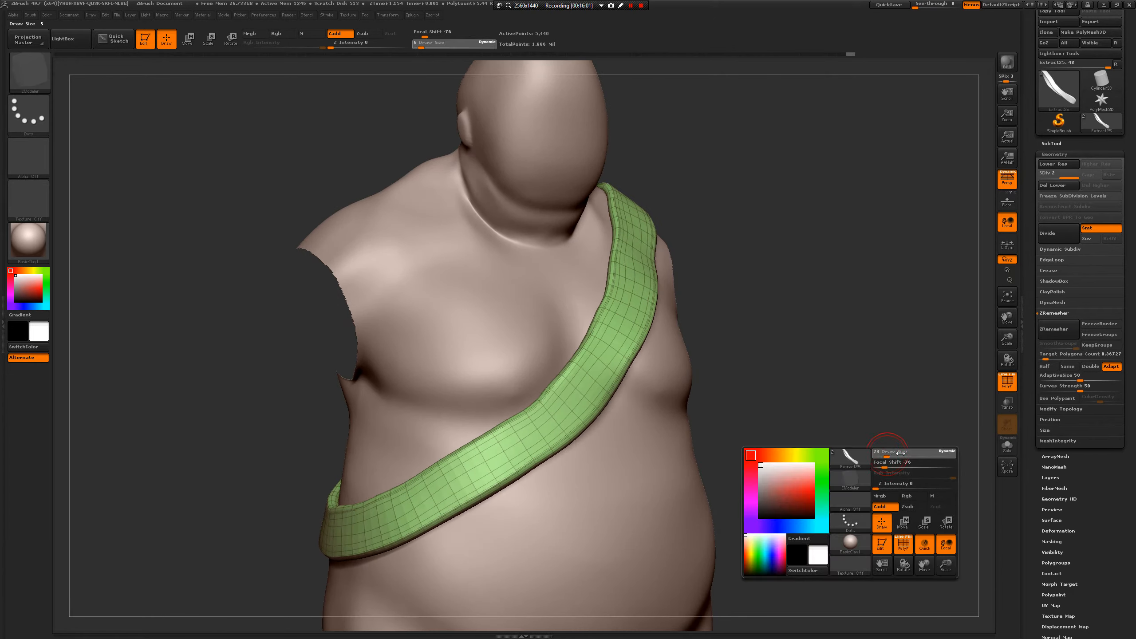
- Try the Polish Crisp Edges deformation on the strap and hide its polyframe
click(1064, 627)
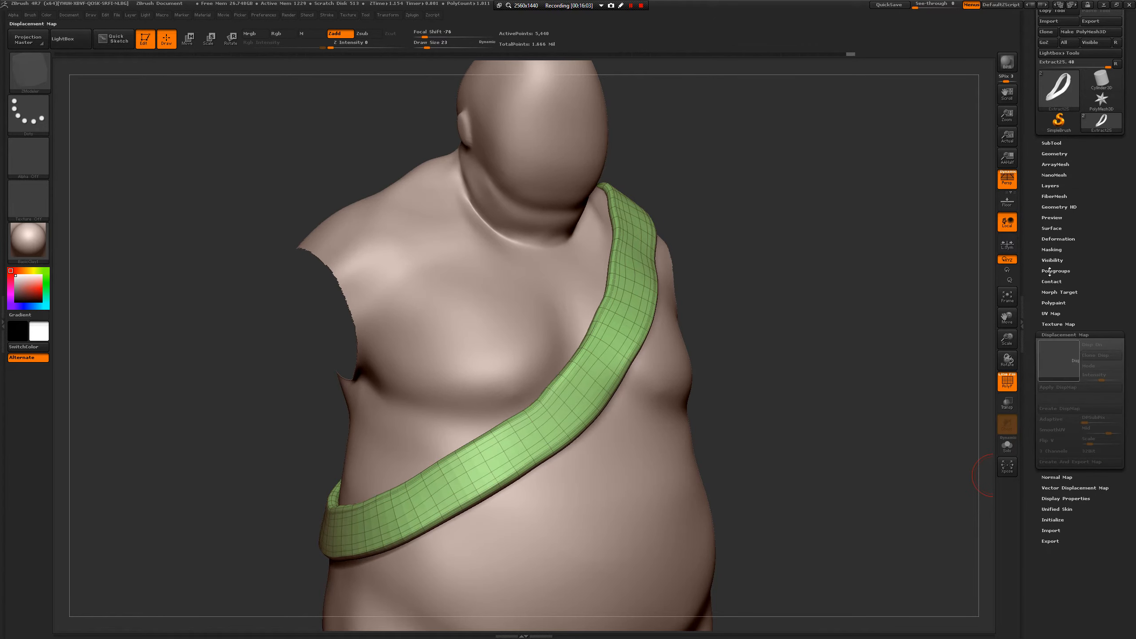
click(1058, 238)
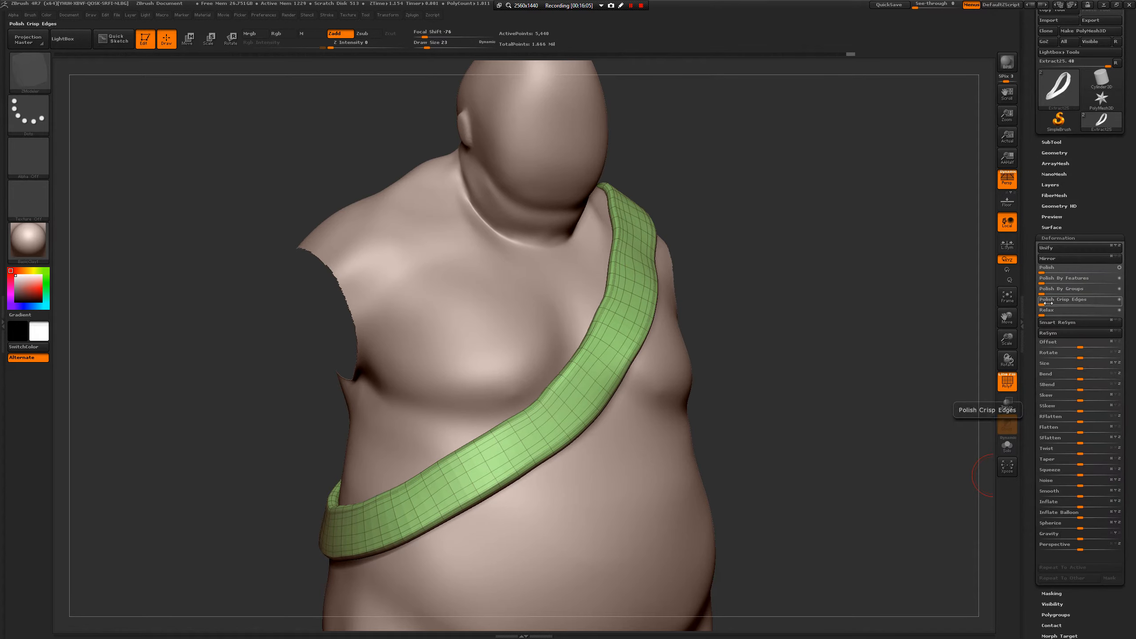
drag(1042, 304, 1055, 306)
alt+drag(912, 384, 886, 417)
click(1007, 386)
drag(963, 386, 965, 364)
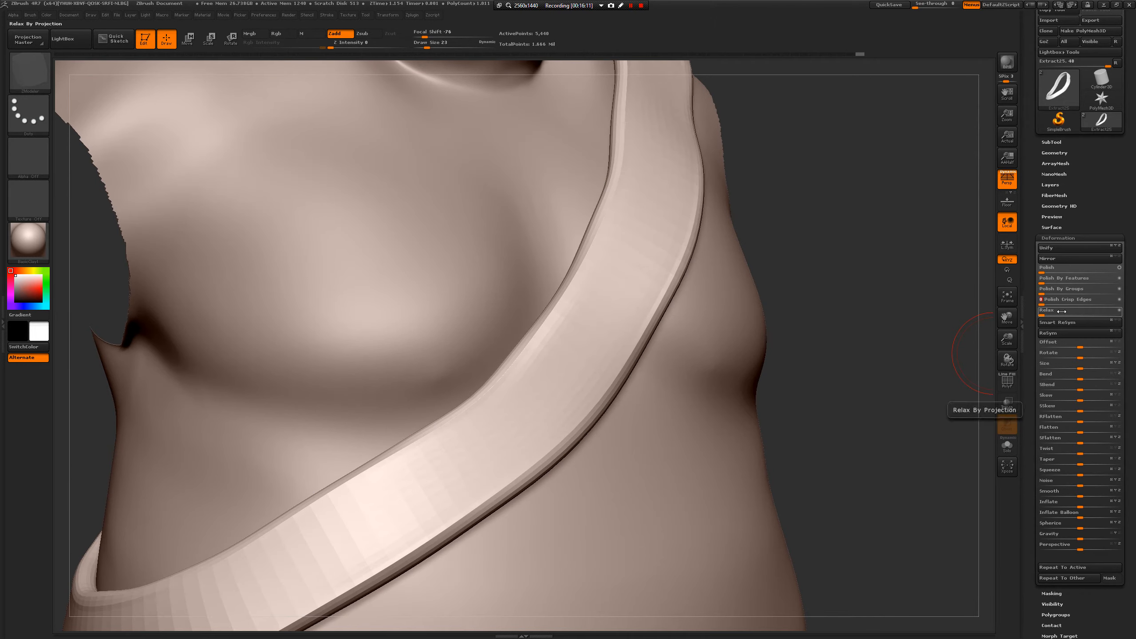
- Undo the crisp-edge polish and smooth the strap with Polish By Features and Polish Crisp Edges passes
key(ctrl)
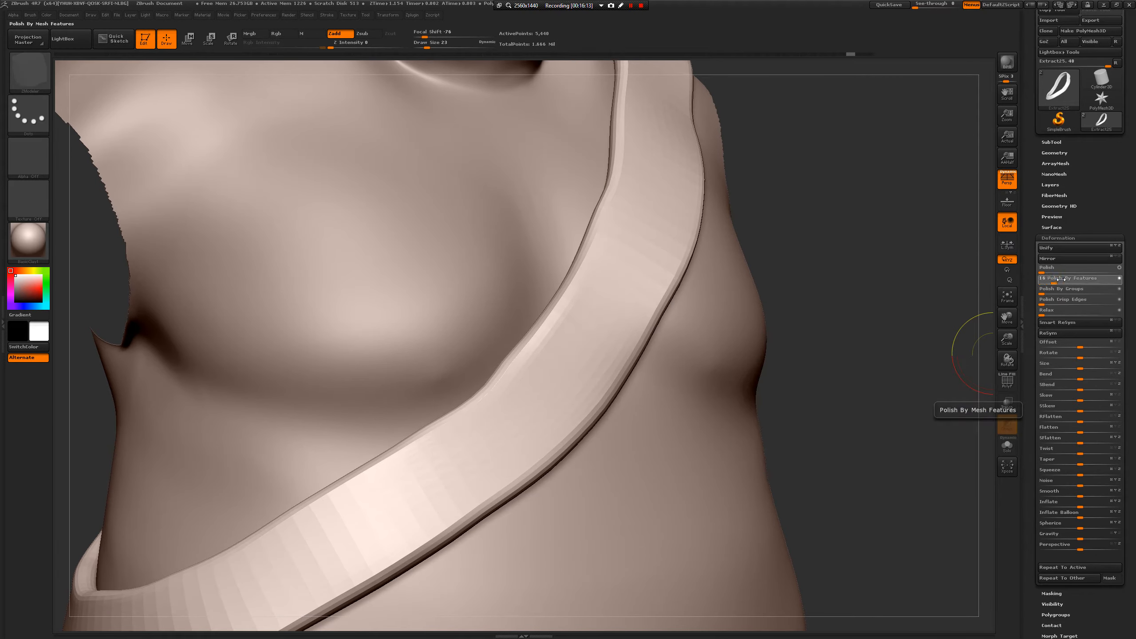
key(ctrl)
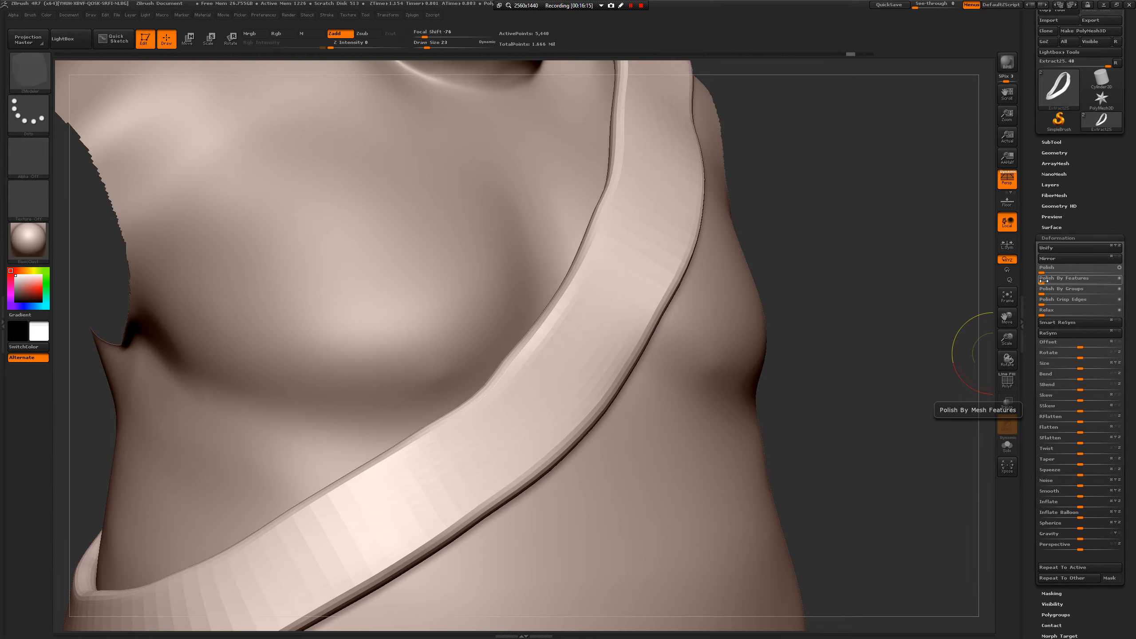
key(ctrl)
key(ctrl)
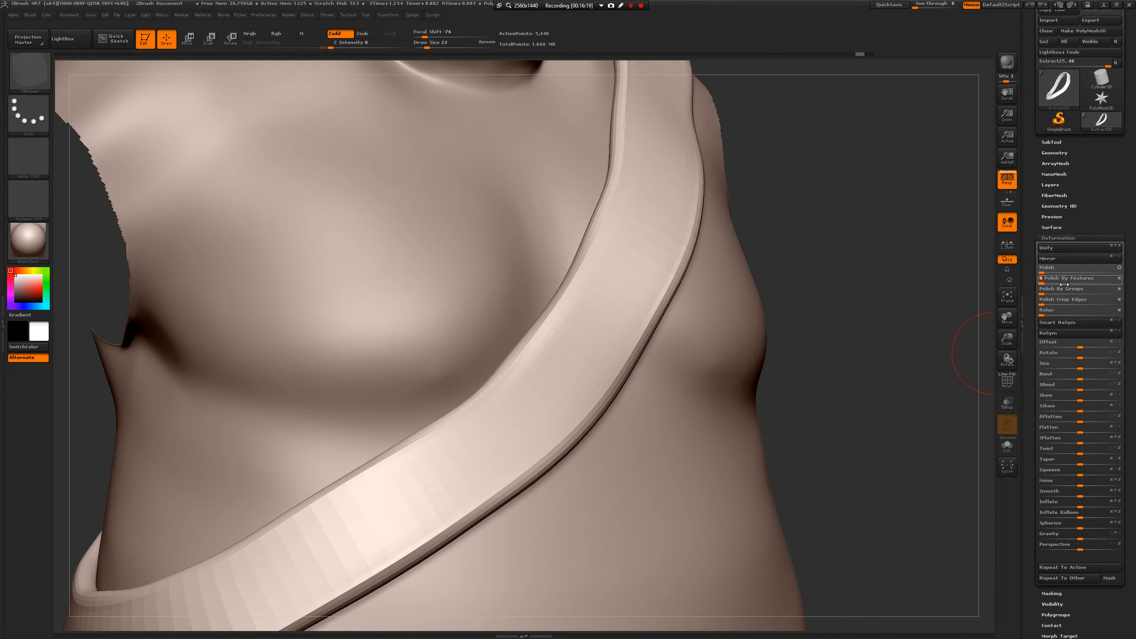
drag(1048, 281, 1078, 284)
drag(944, 334, 965, 323)
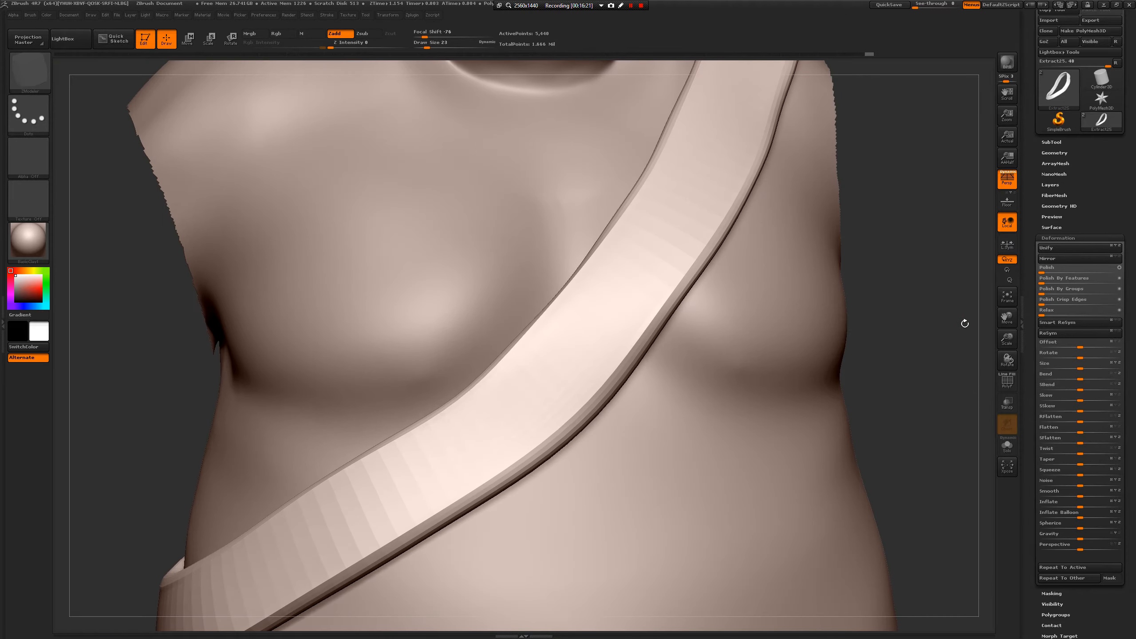
drag(1049, 281, 1073, 305)
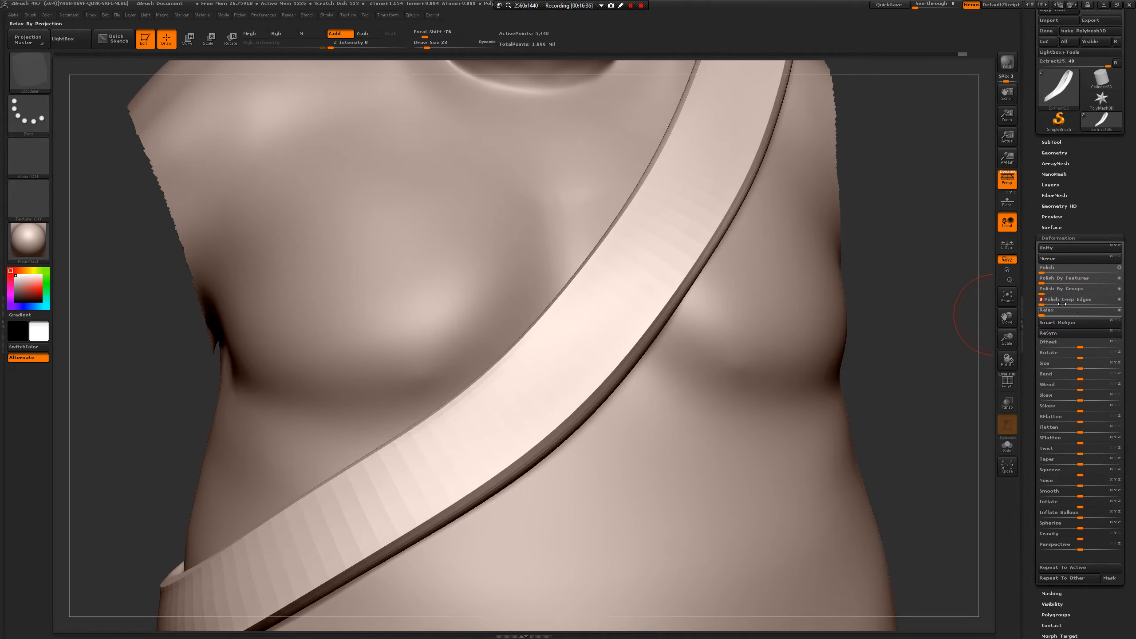
- Check the polished strap's polyframe against the body from the side, hide the polyframe and isolate the strap
click(1007, 387)
drag(951, 372, 1002, 438)
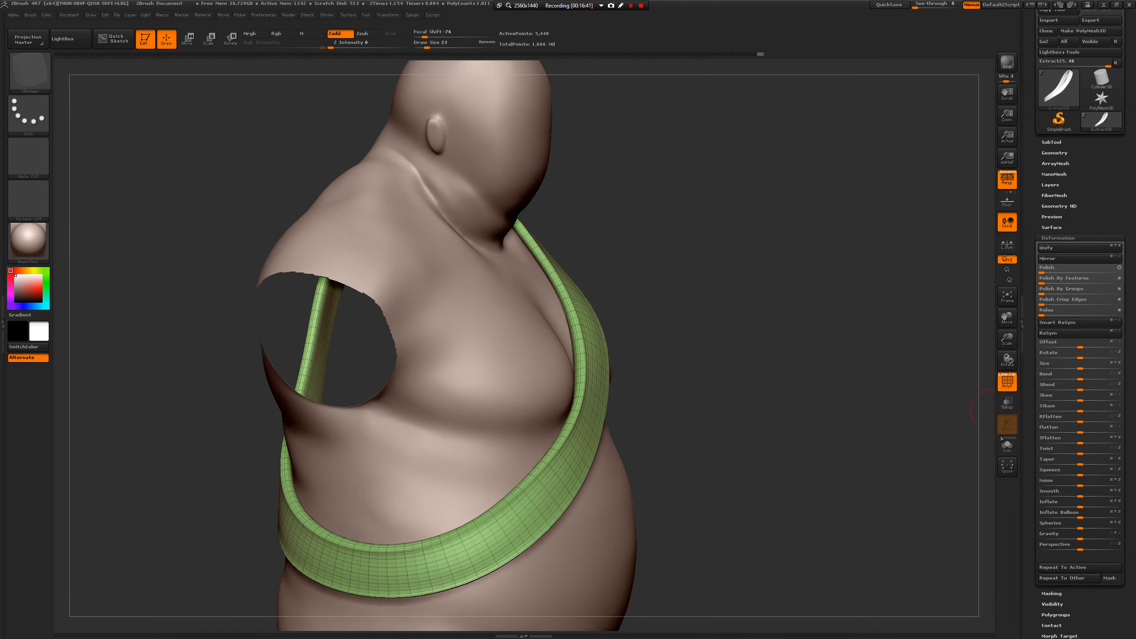
click(1010, 386)
drag(845, 431, 697, 218)
click(1008, 446)
- Flatten the narrow rim around the strap's upper bend with the hPolish brush at draw size 31
mouse_move(628, 368)
alt+mouse_down()
mouse_move(609, 419)
mouse_move(617, 330)
alt+mouse_up()
key(b)
key(h)
key(p)
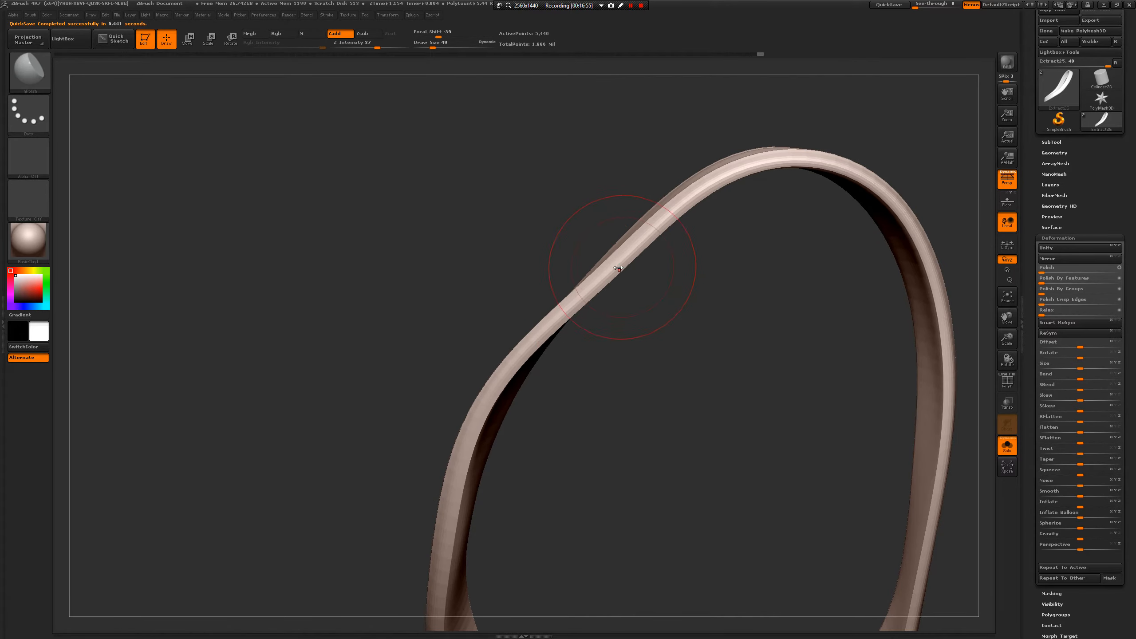
key(bracketleft)
drag(725, 208, 664, 309)
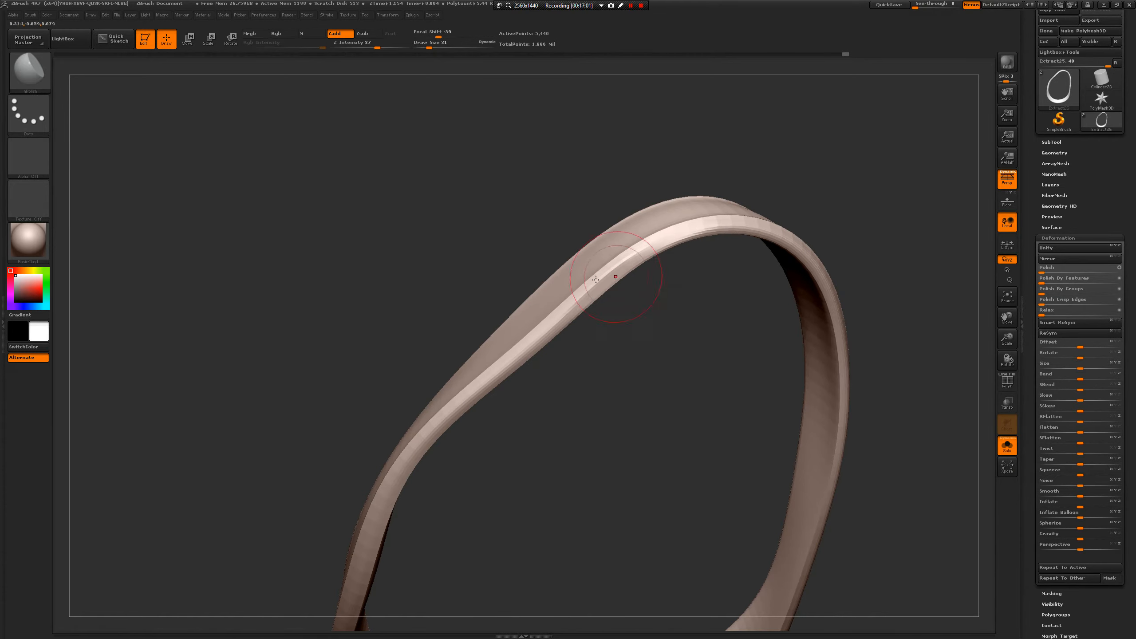
drag(726, 272, 681, 273)
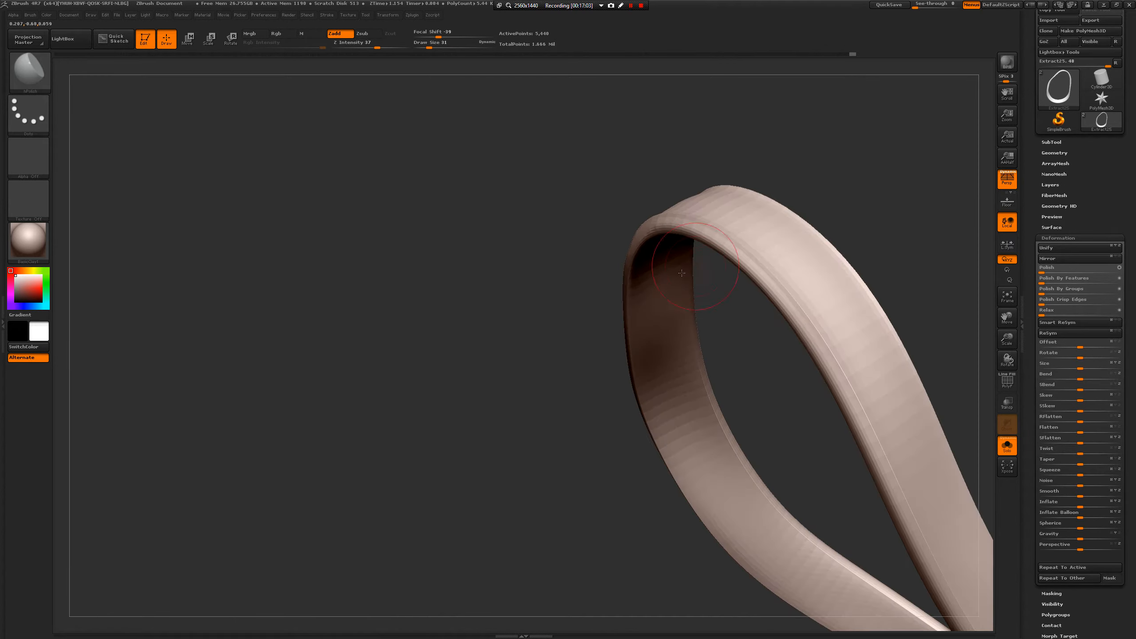
drag(750, 337, 667, 249)
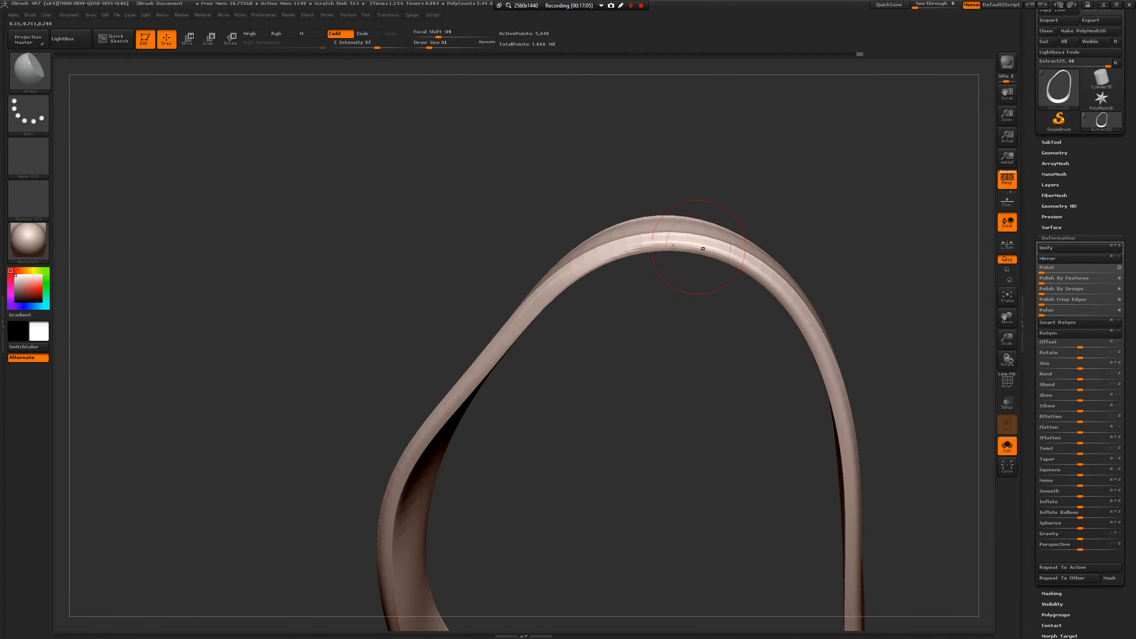
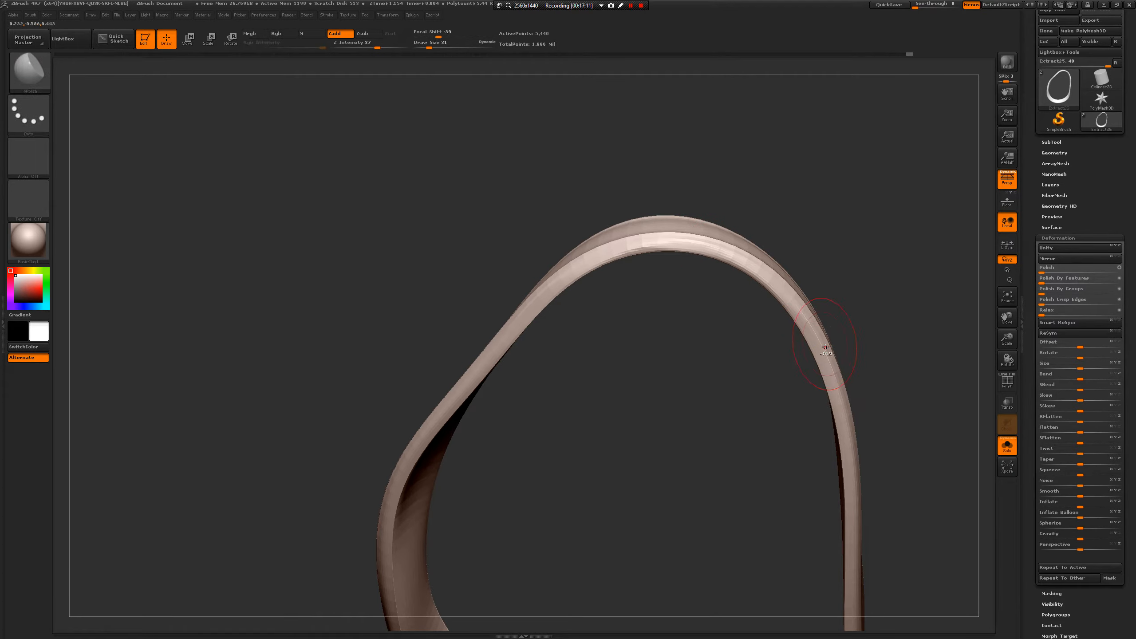
- Try further hPolish strokes around the strap's upper bend and undo the recent strokes
key(ctrl+z)
key(ctrl+z)
drag(581, 296, 600, 267)
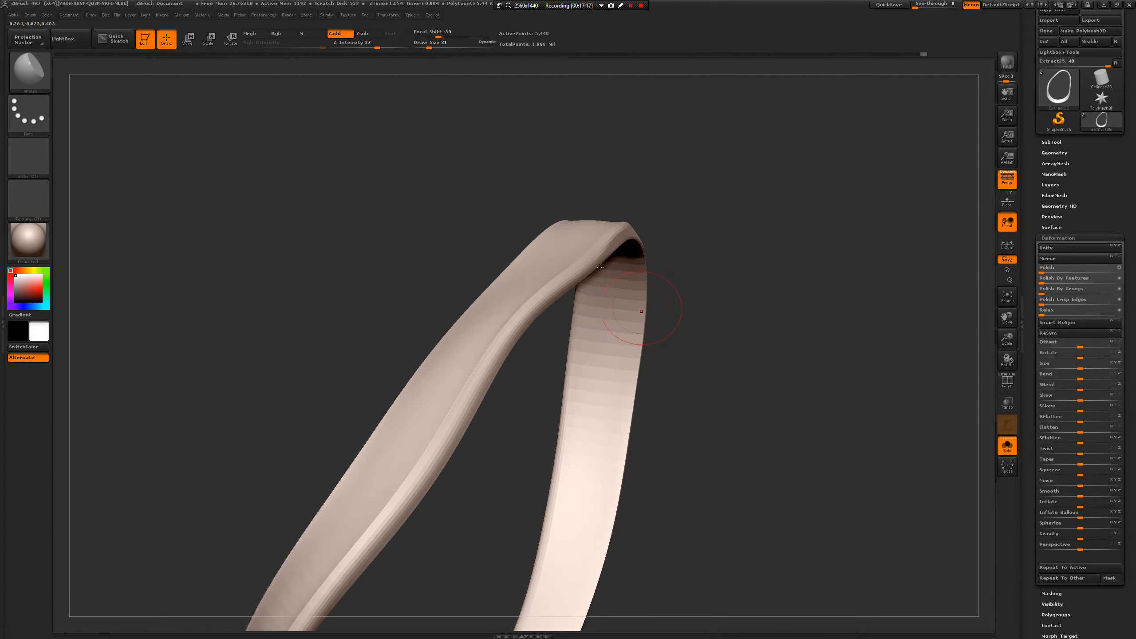
key(ctrl+z)
key(ctrl+z)
key(ctrl+z)
key(ctrl+z)
key(ctrl+z)
key(ctrl+z)
key(ctrl+z)
key(ctrl+z)
key(ctrl+z)
key(ctrl+z)
key(ctrl+z)
key(ctrl+z)
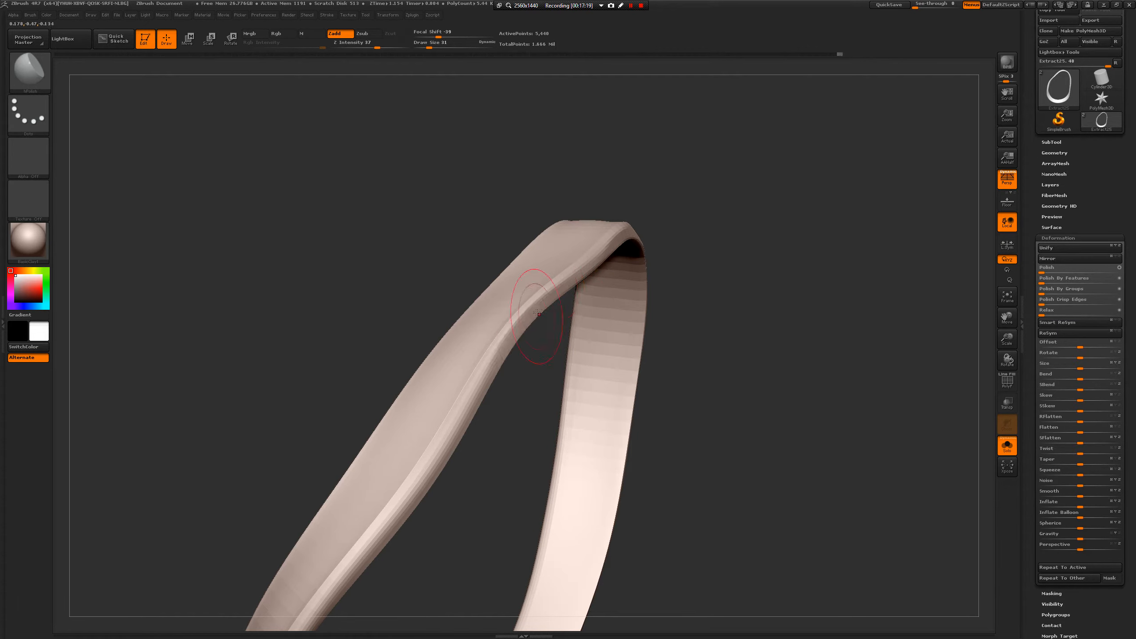
- Flatten the strap's narrow rim from the upper bend down to the lower curve with hPolish strokes
key(ctrl+shift+z)
key(ctrl+shift+z)
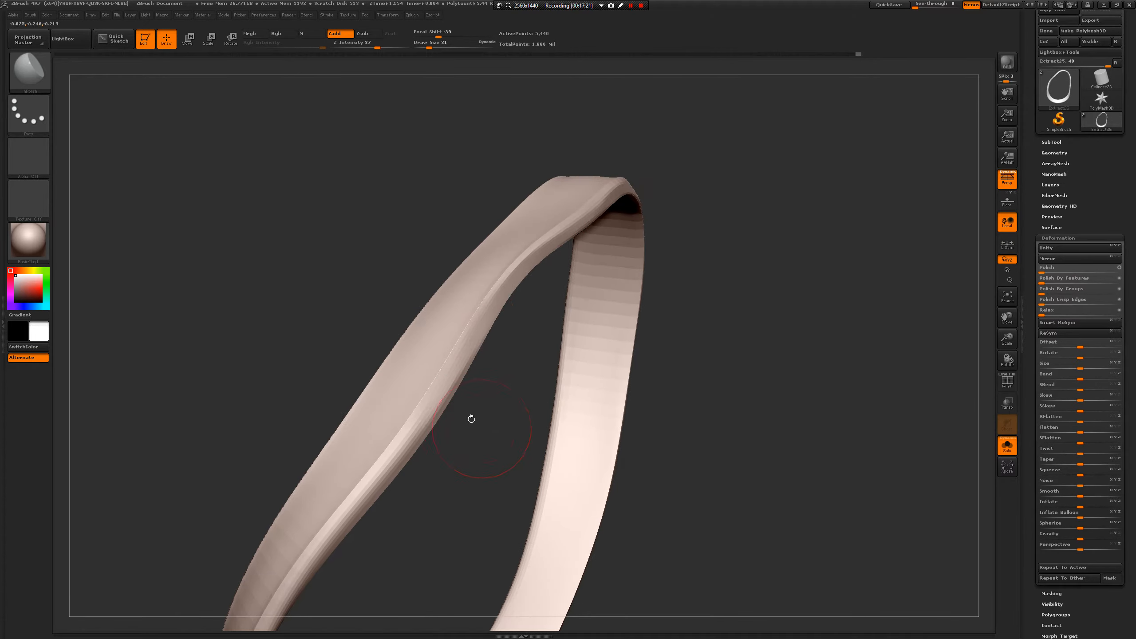
key(ctrl+shift+z)
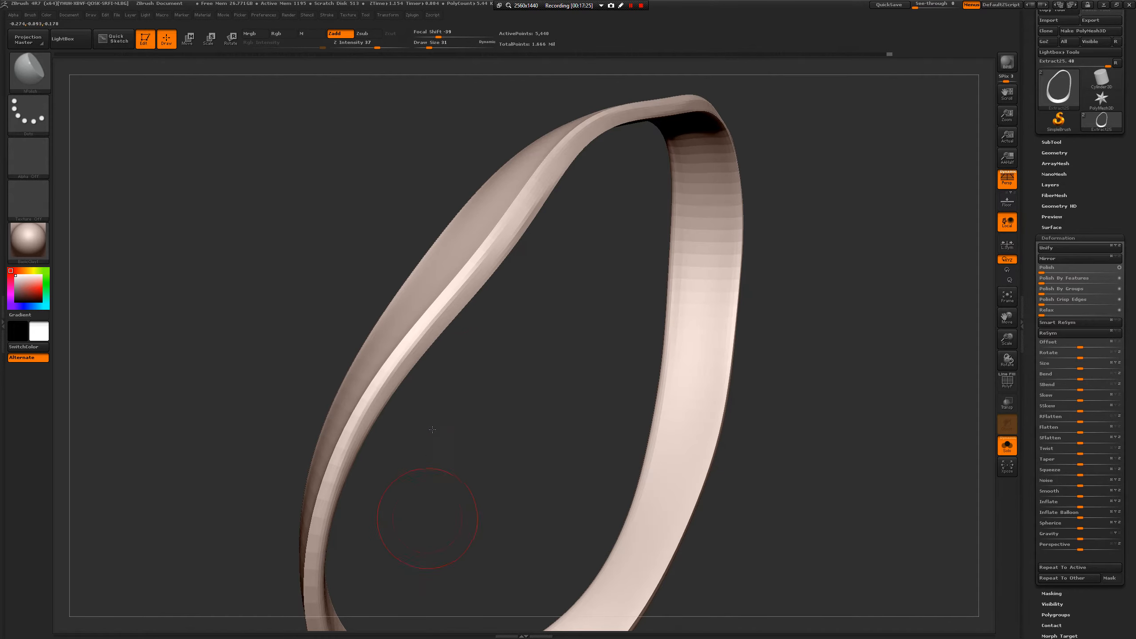
key(ctrl+shift+z)
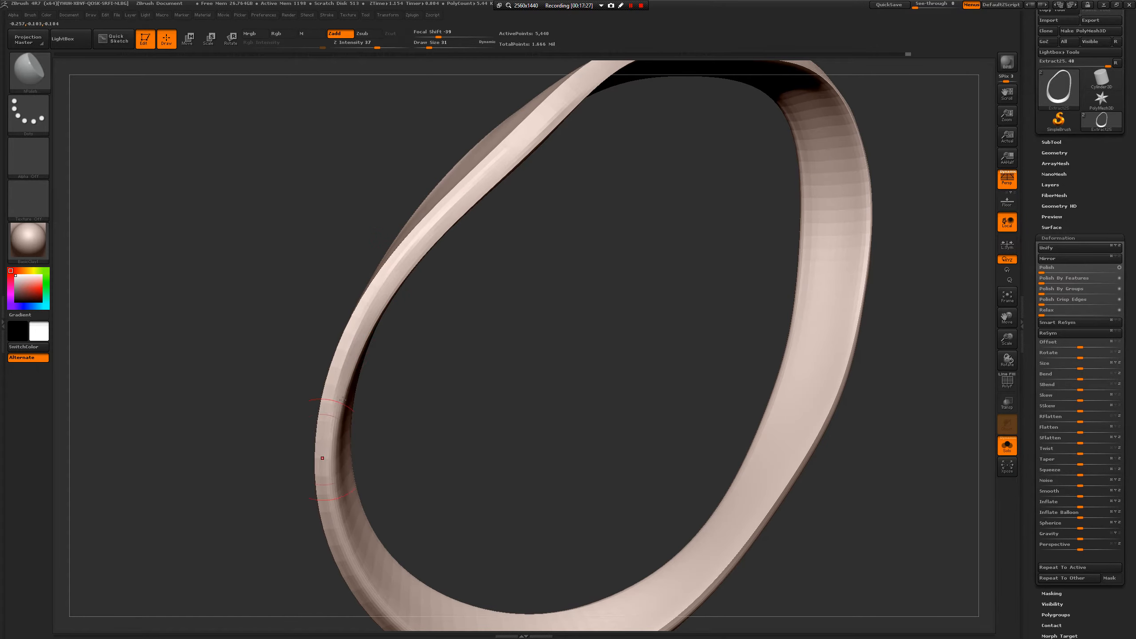
key(ctrl+shift+z)
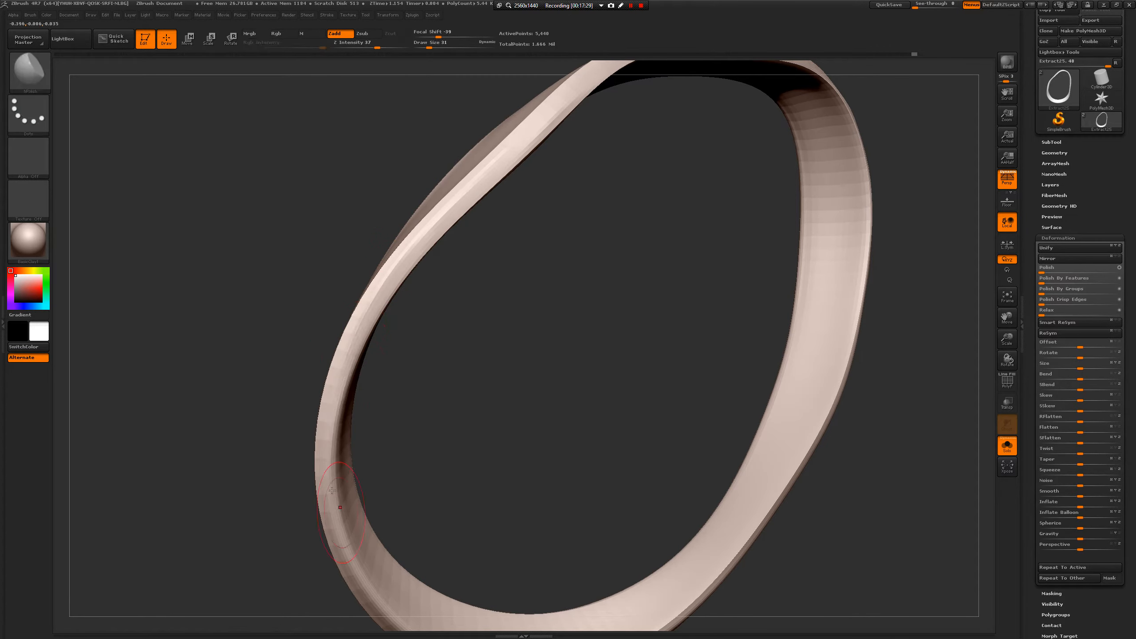
key(ctrl+shift+z)
key(ctrl+shift+z)
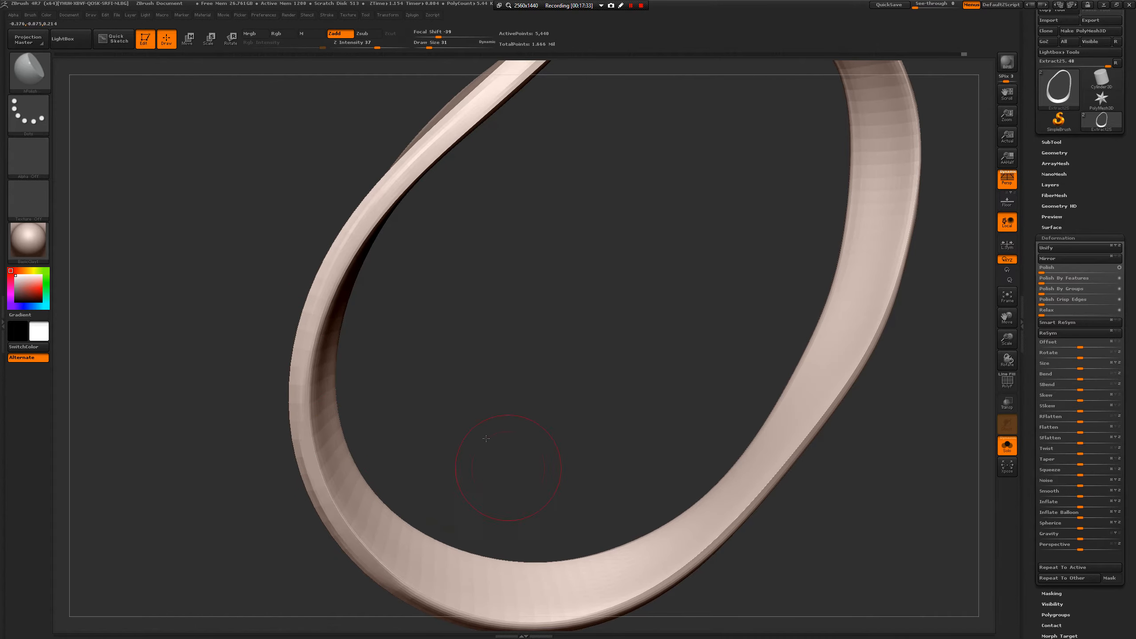
- Flatten the narrow rim along the strap's lower curve and its twisted side section with hPolish strokes
drag(486, 438, 341, 495)
drag(394, 533, 404, 537)
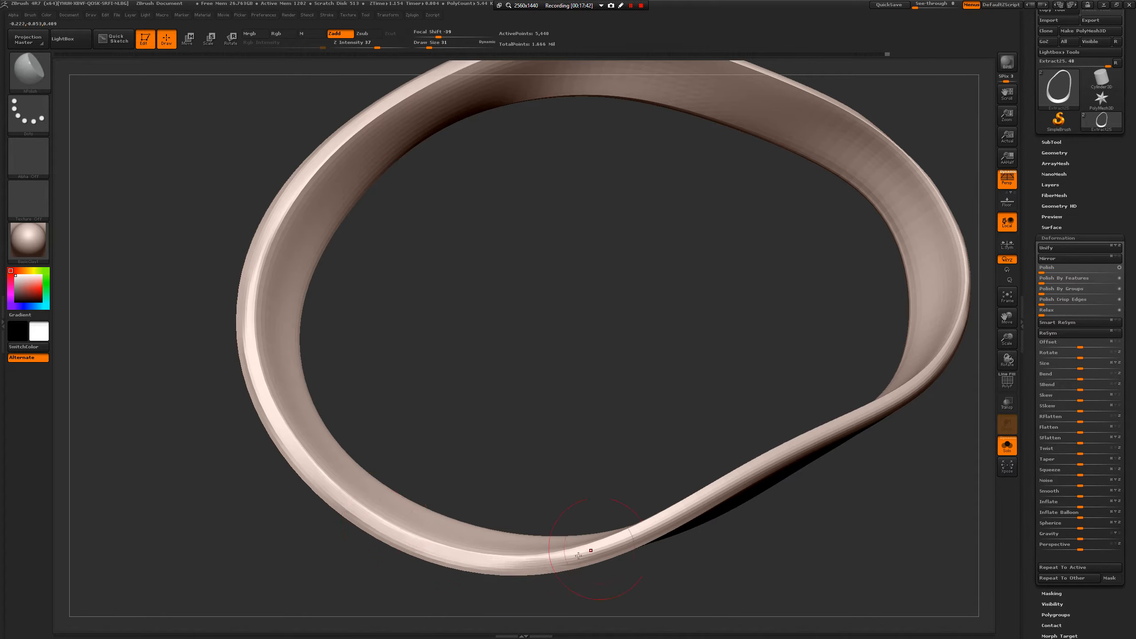
drag(676, 515, 796, 440)
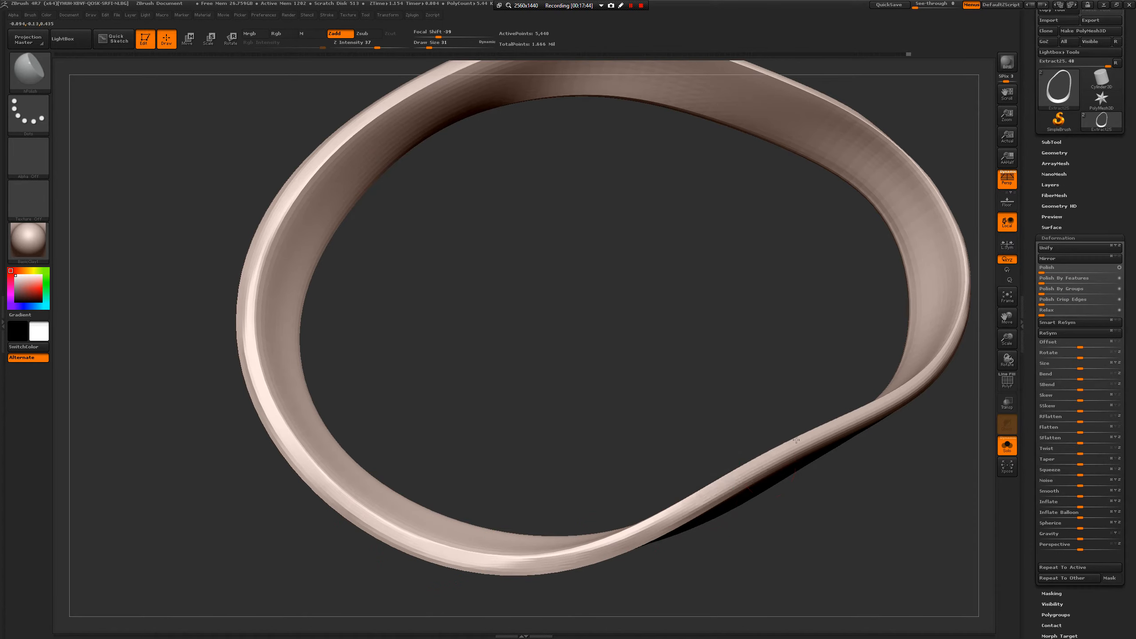
mouse_move(675, 406)
mouse_down()
mouse_move(606, 443)
mouse_move(545, 525)
mouse_up()
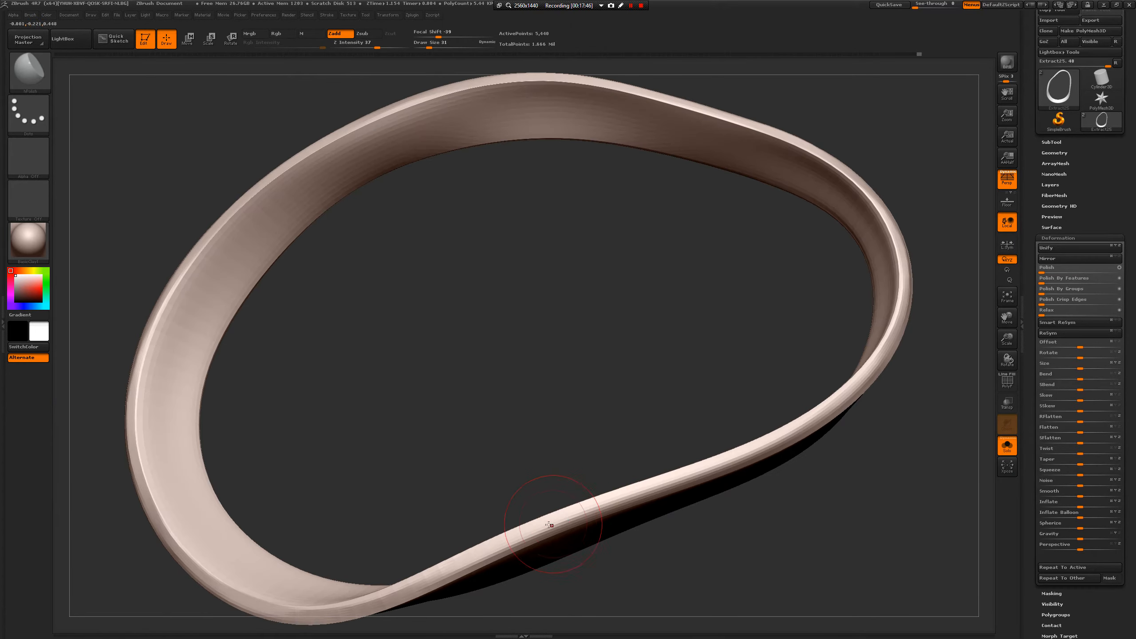
drag(729, 463, 644, 490)
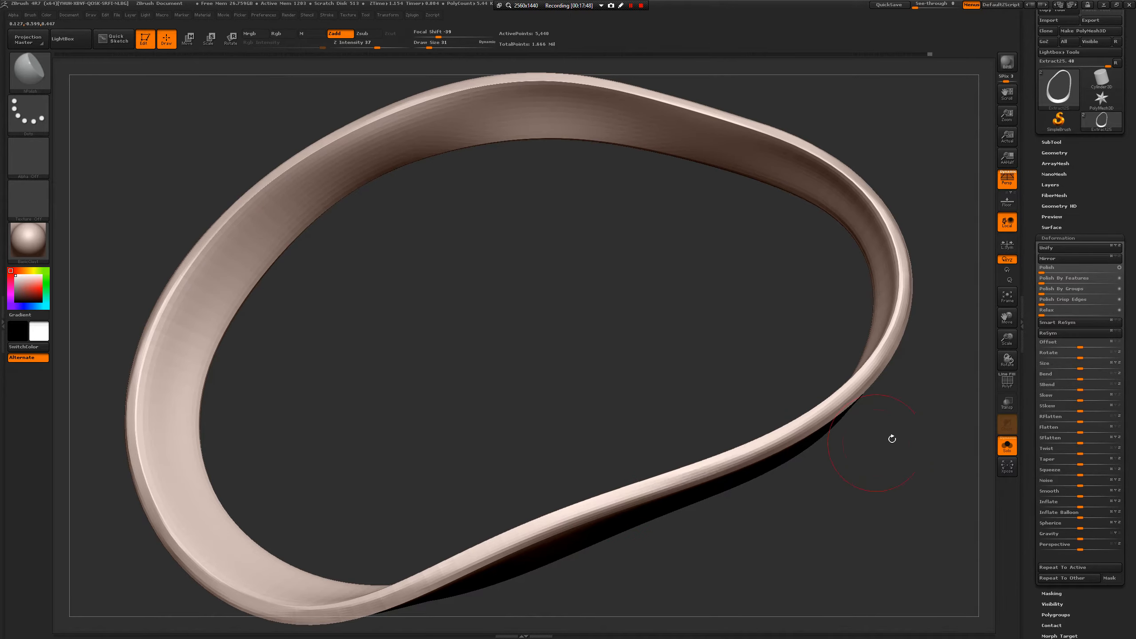
drag(733, 468, 839, 497)
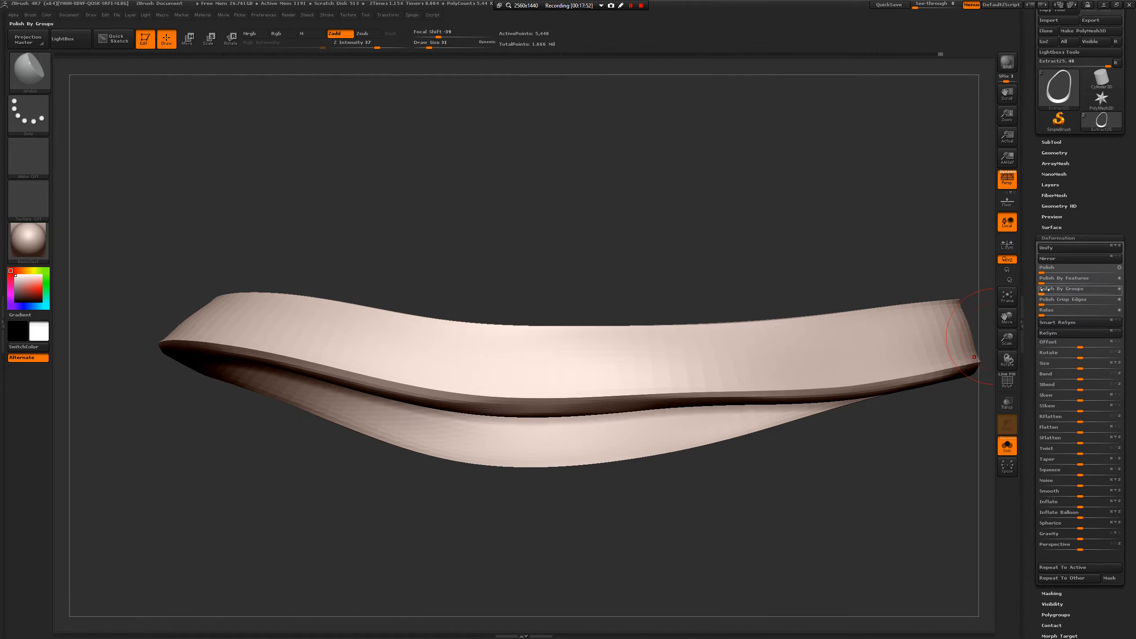
- Try the Polish By Groups and Polish deformations on the isolated strap and undo them
drag(1044, 290, 1082, 284)
key(ctrl+z)
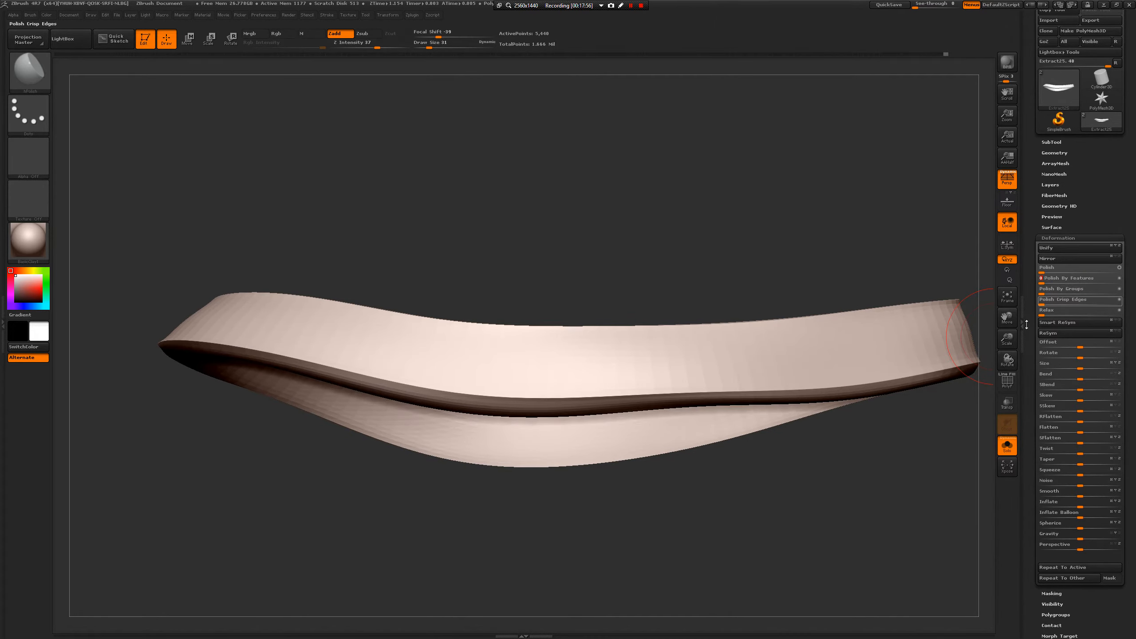
drag(949, 436, 1016, 321)
drag(1049, 269, 1059, 270)
key(ctrl+z)
mouse_move(953, 448)
mouse_down()
mouse_move(888, 470)
mouse_move(581, 483)
mouse_up()
mouse_move(581, 483)
alt+mouse_down()
mouse_move(832, 490)
mouse_move(613, 510)
alt+mouse_up()
key(ctrl+z)
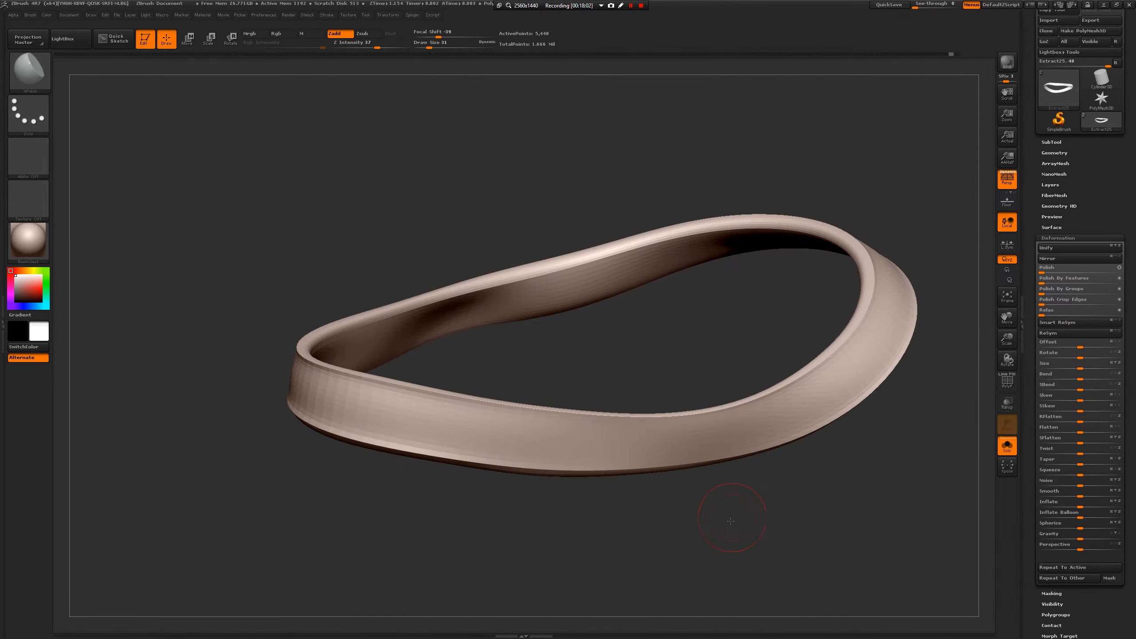
- Try stronger Polish and Polish Crisp Edges deformations on the strap and undo the recent changes
drag(735, 520, 756, 475)
mouse_move(1047, 268)
mouse_down()
mouse_move(1058, 269)
mouse_move(1058, 291)
mouse_move(1059, 280)
mouse_up()
key(ctrl+z)
key(ctrl+z)
key(ctrl+z)
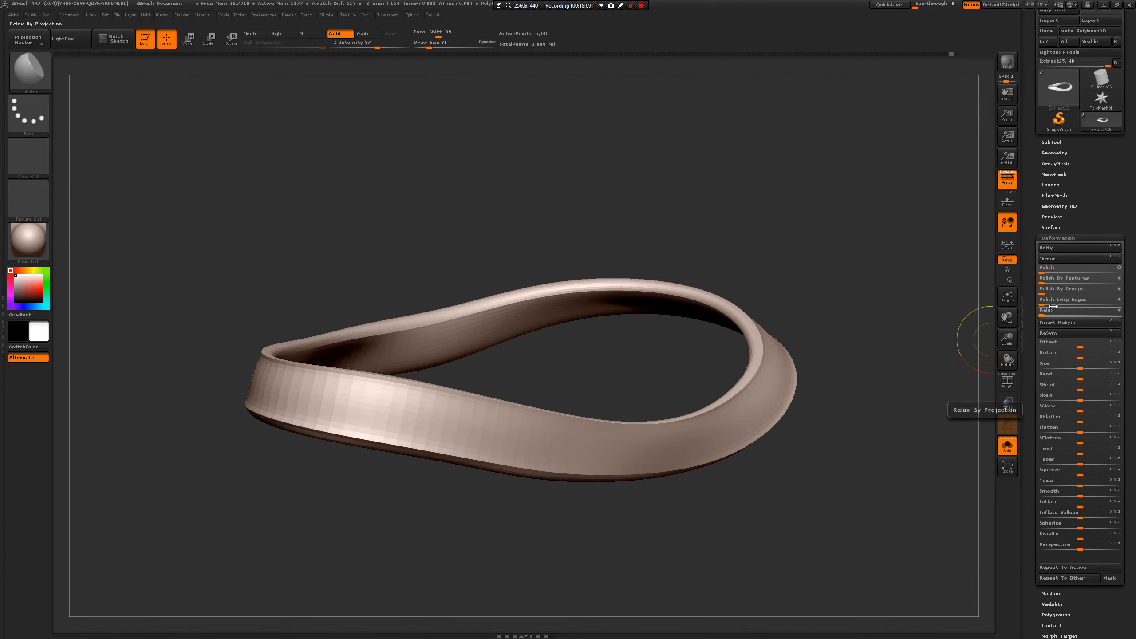
drag(1046, 302, 1055, 313)
key(ctrl+z)
key(ctrl+z)
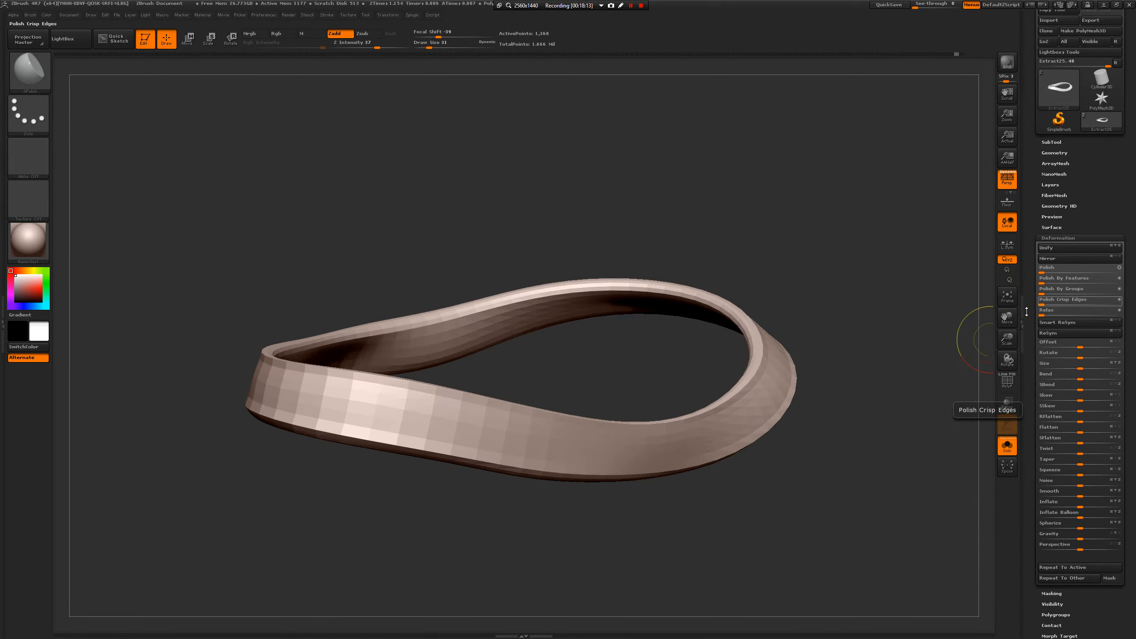
- Return the strap to its higher subdivision level and show it together with the whole body
drag(961, 344, 975, 417)
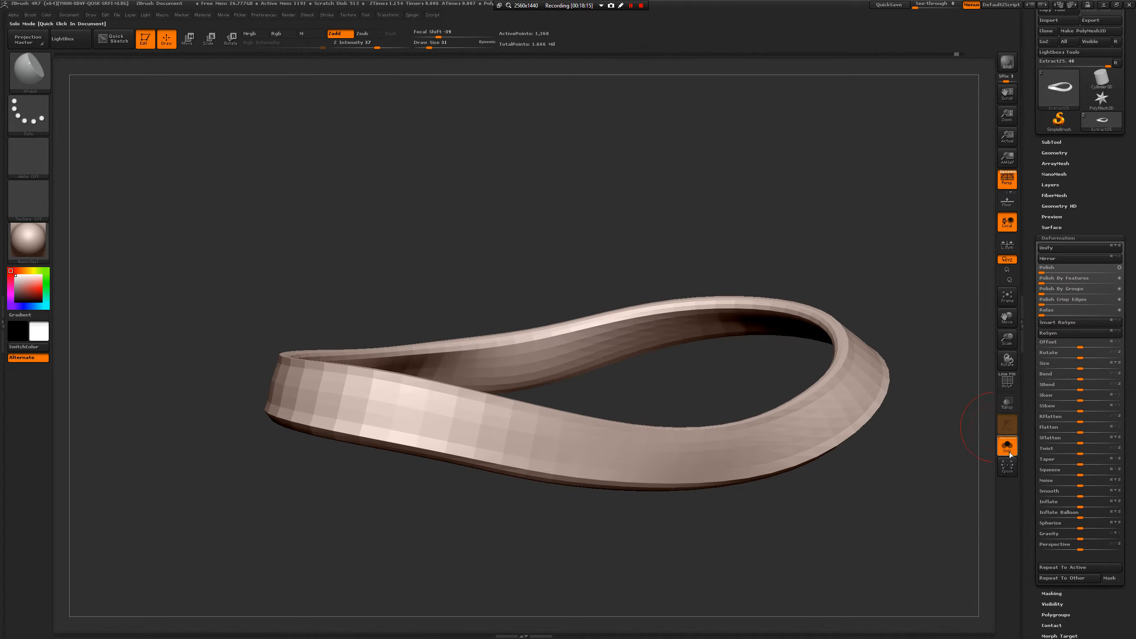
click(1055, 153)
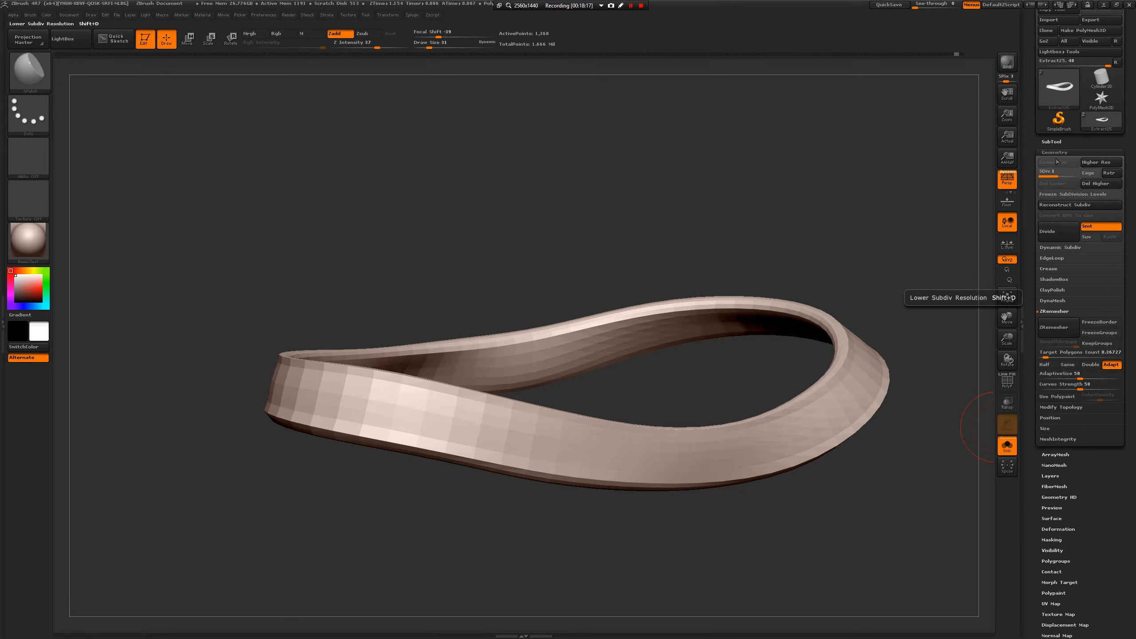
click(1100, 162)
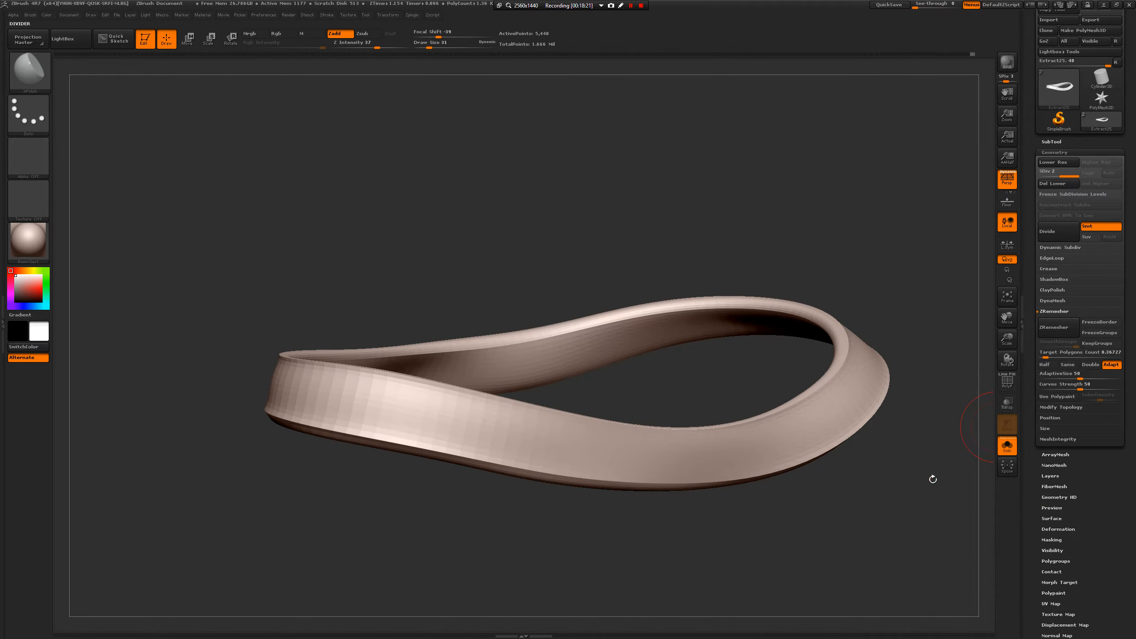
drag(932, 479, 896, 447)
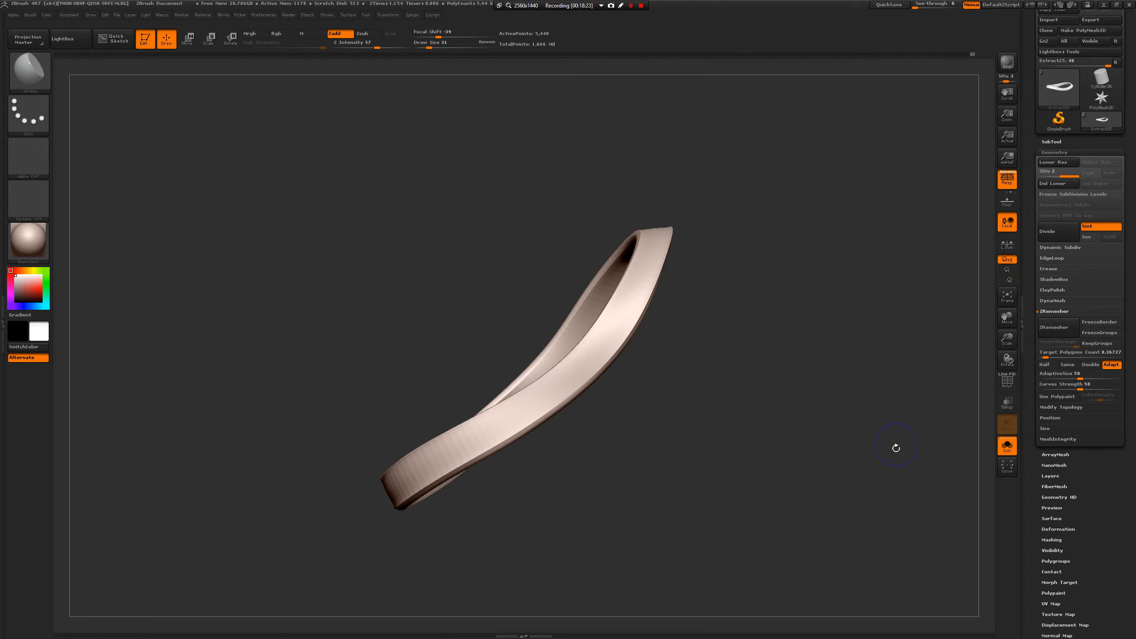
click(1006, 448)
drag(828, 201, 865, 383)
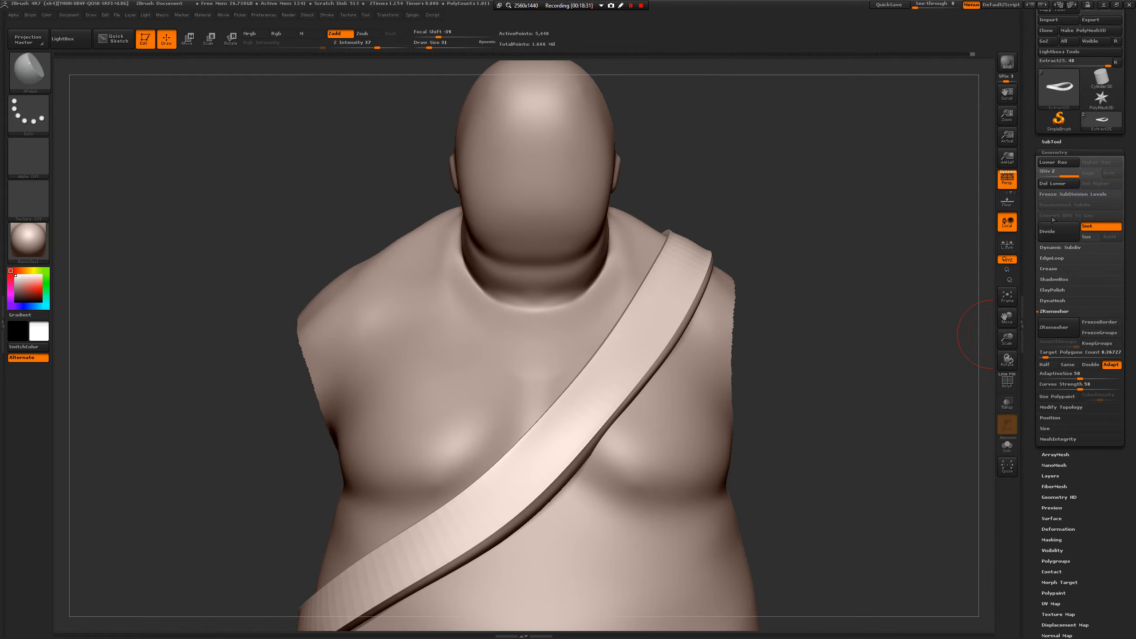
- Thicken the strap slightly on the body with the Inflate and Inflate Balloon deformations
drag(1042, 540, 1038, 485)
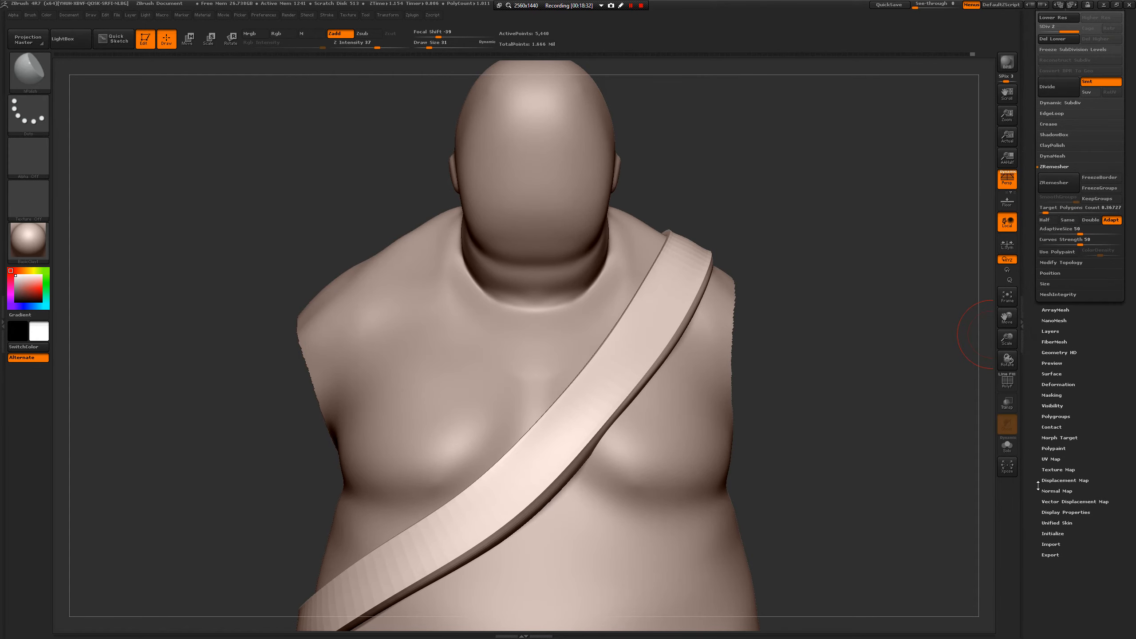
click(1053, 384)
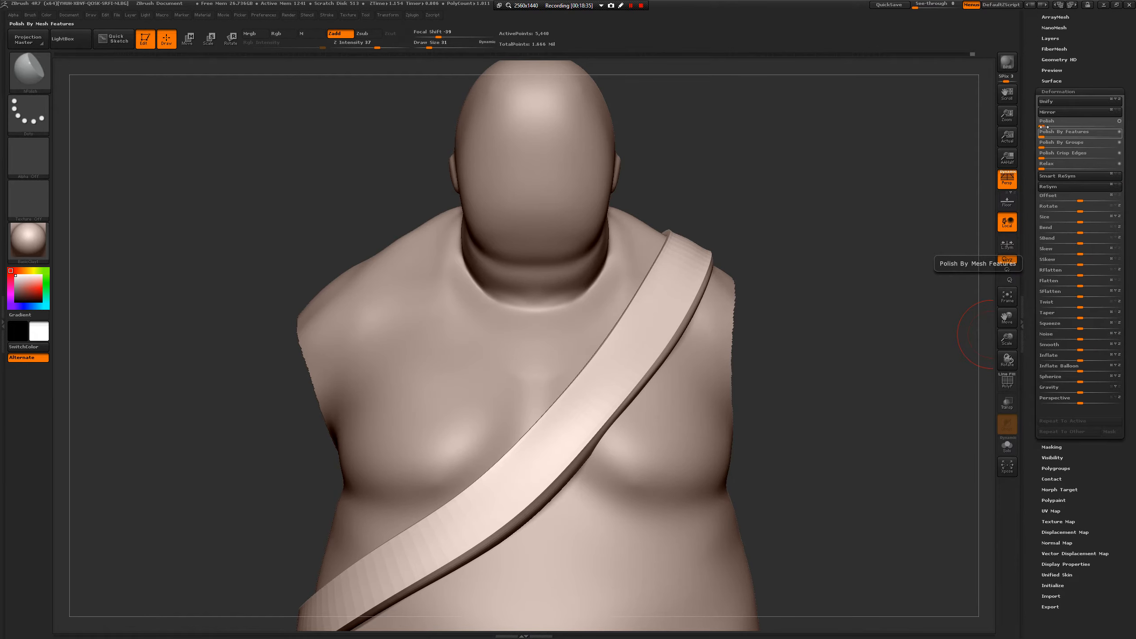
drag(787, 327, 930, 323)
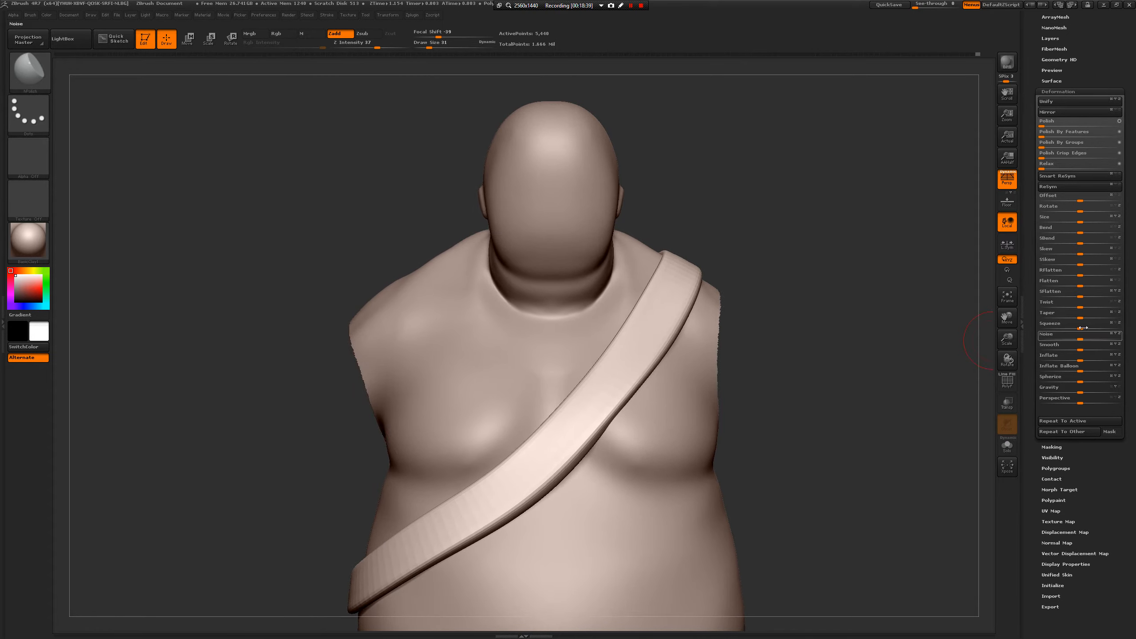
drag(1078, 359, 1078, 359)
drag(961, 391, 957, 392)
drag(1079, 369, 1079, 361)
mouse_move(962, 400)
mouse_down()
mouse_move(944, 401)
mouse_move(951, 393)
mouse_up()
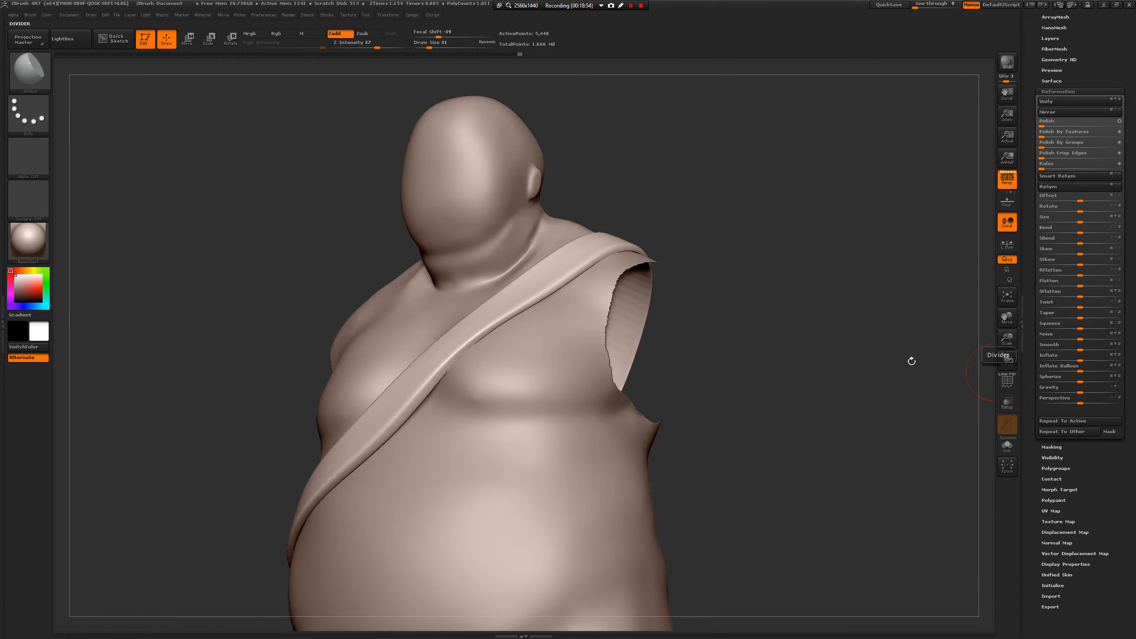
drag(911, 361, 960, 343)
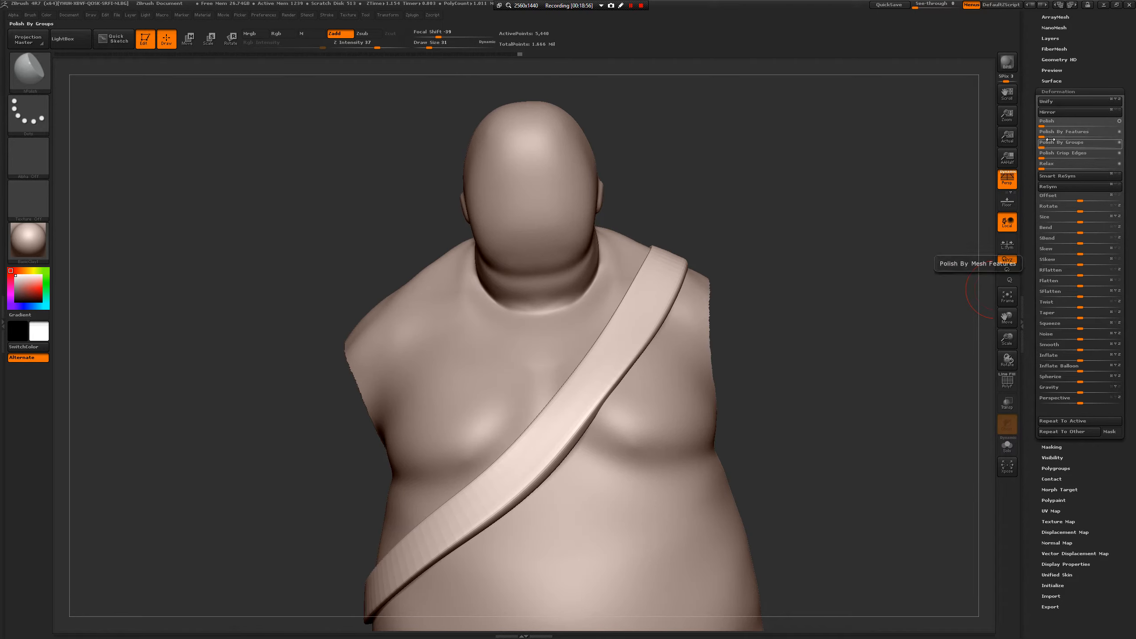
- Try Polish Crisp Edges and Polish By Features on the strap and examine its rim in isolation
drag(1047, 157, 1106, 163)
key(ctrl+z)
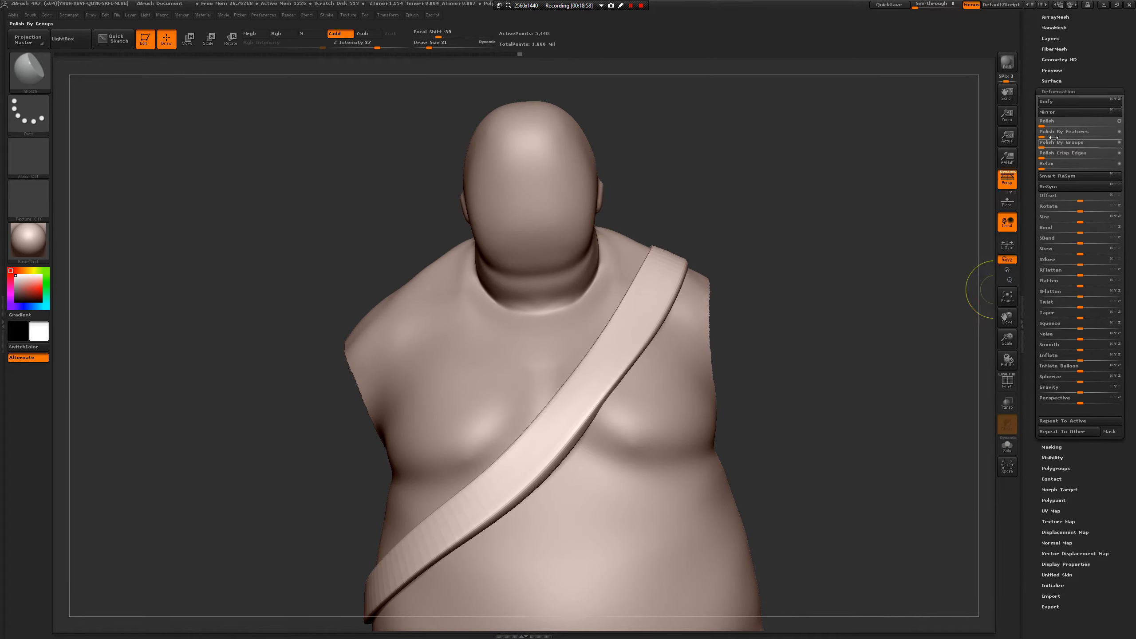
drag(1049, 136, 1089, 138)
drag(909, 286, 933, 361)
click(1007, 445)
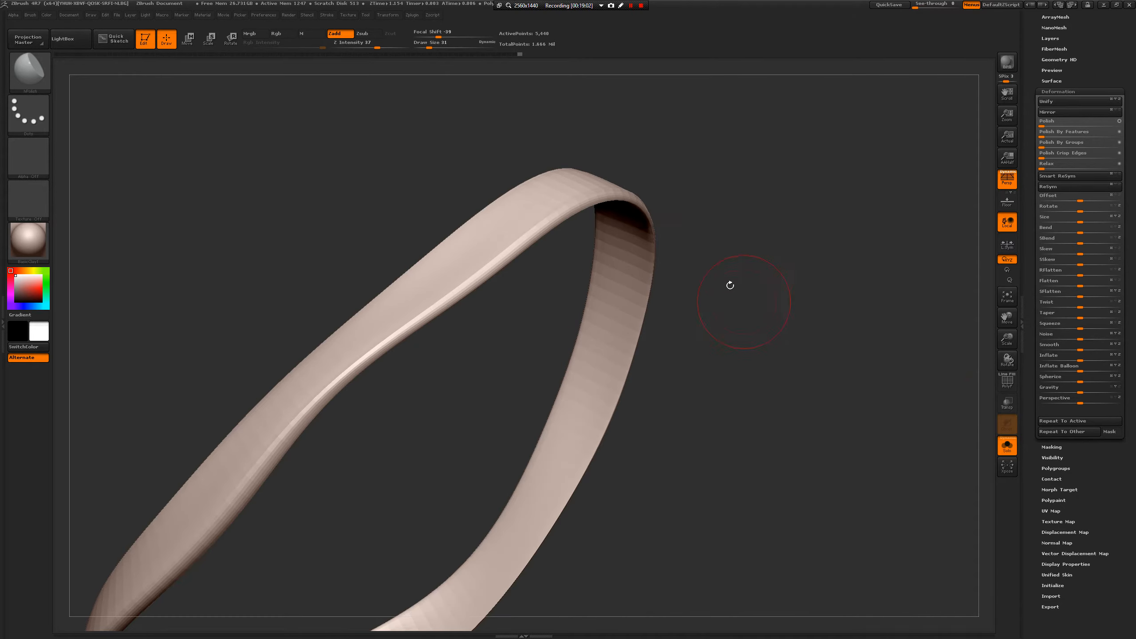
drag(730, 284, 604, 224)
drag(514, 305, 554, 362)
alt+drag(833, 434, 780, 361)
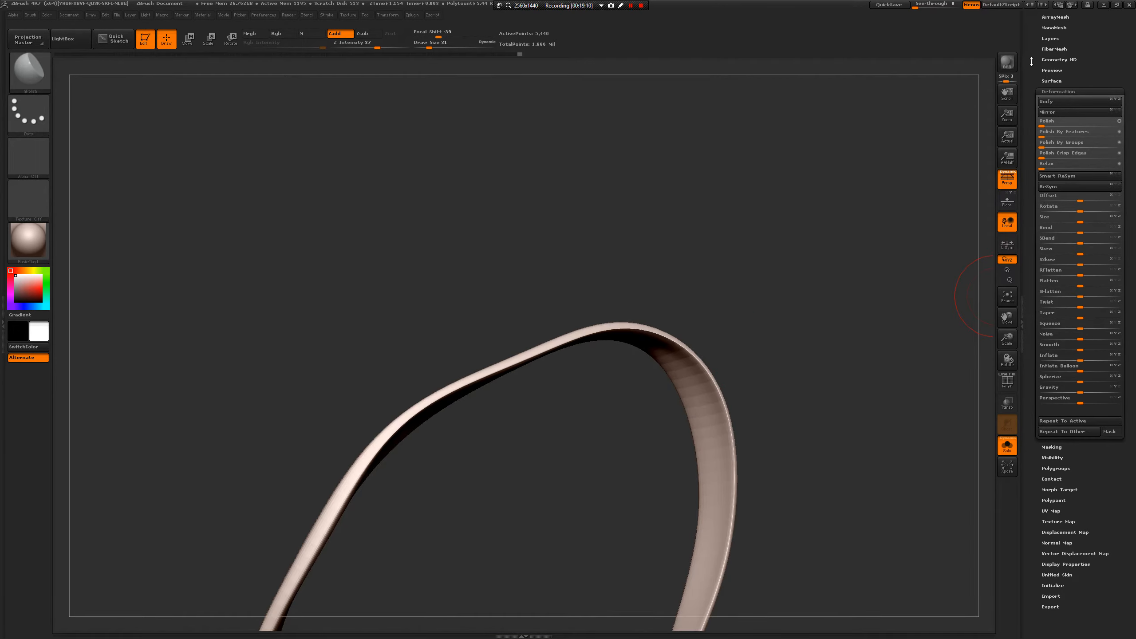
- Try dividing the strap to subdivision level 3 and revert to level 2
scroll(1031, 61, up, 3)
click(1054, 127)
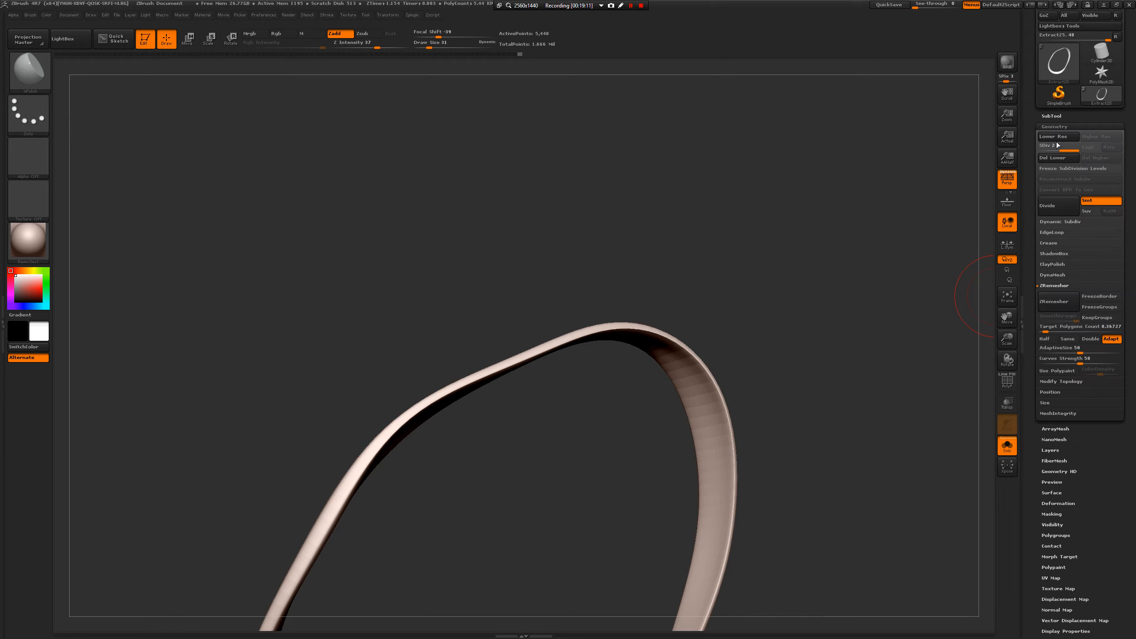
click(1057, 209)
key(shift)
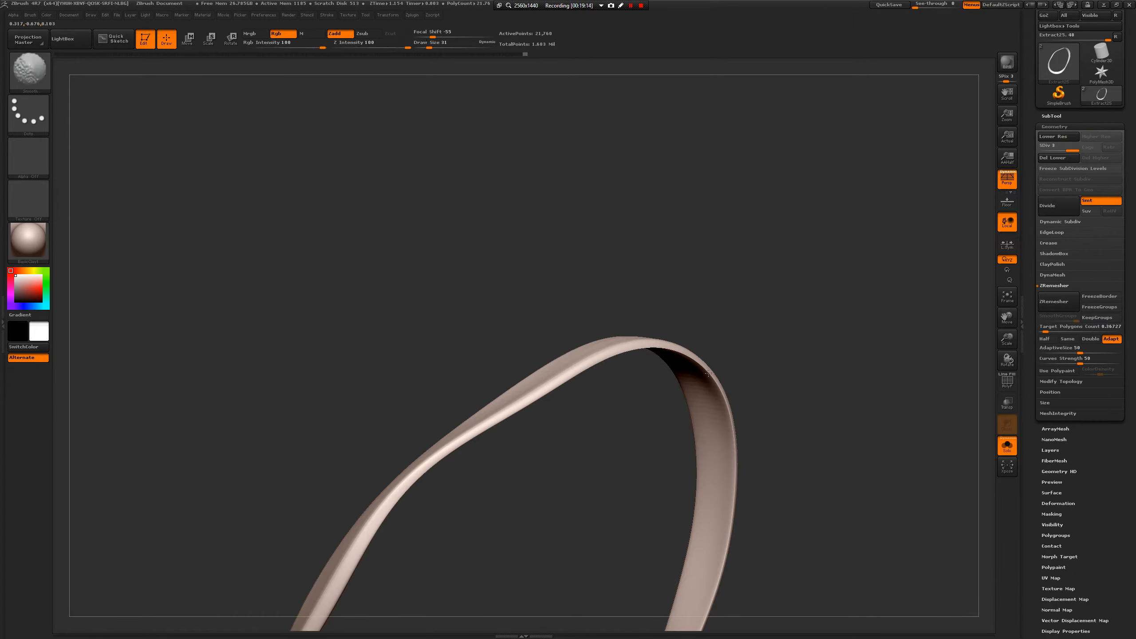
drag(759, 430, 773, 431)
key(ctrl)
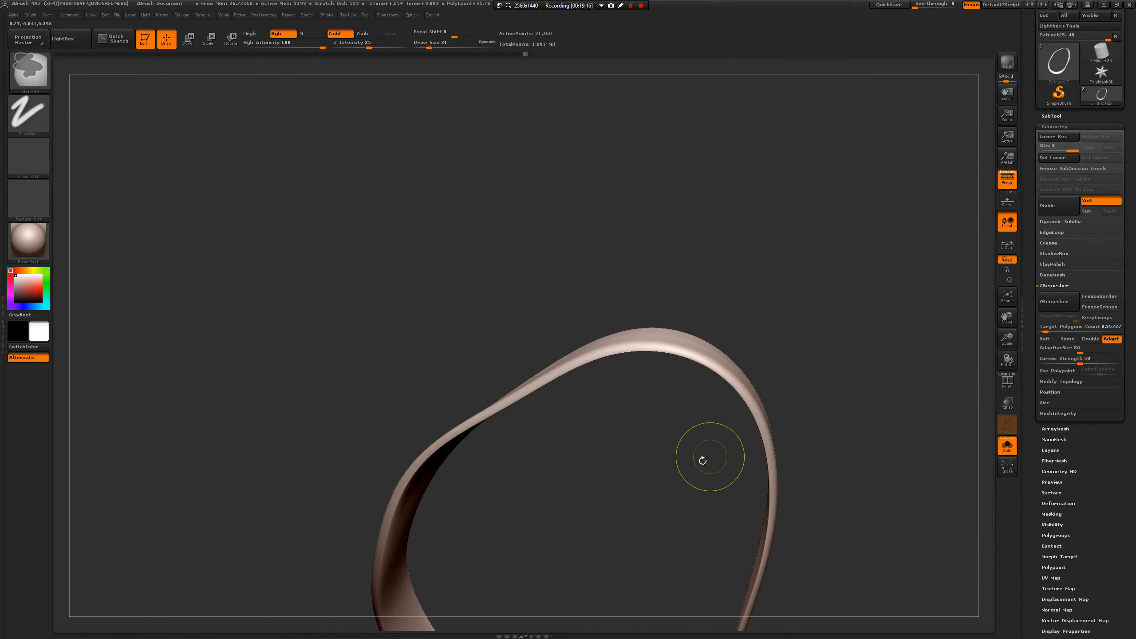
drag(702, 459, 692, 454)
key(ctrl)
key(shift+d)
drag(778, 484, 757, 432)
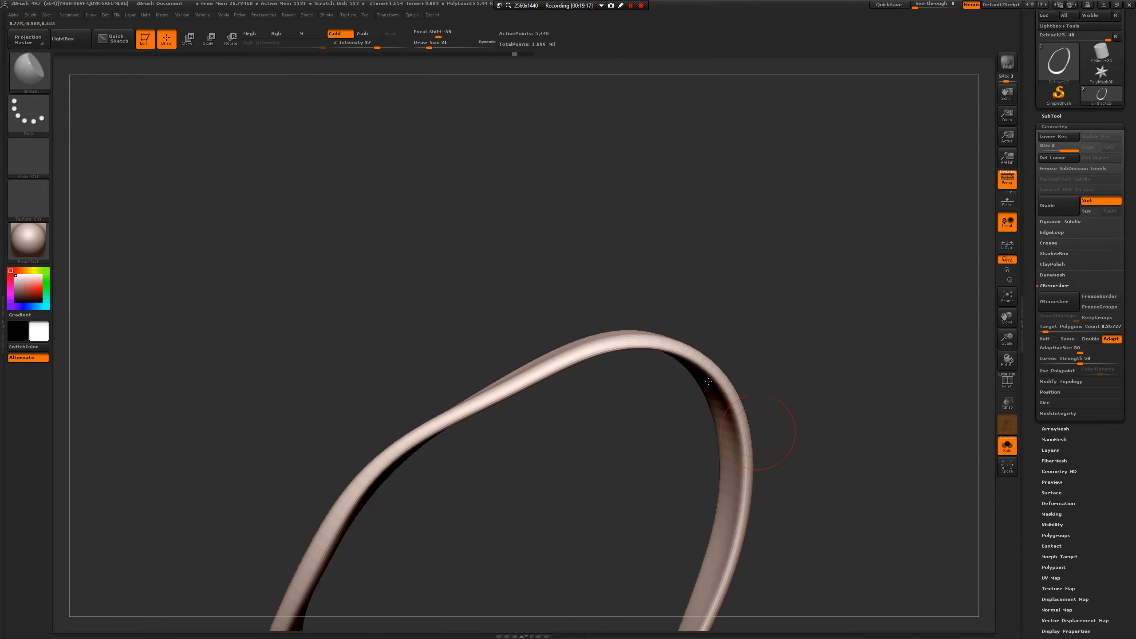
- Compare the strap's upper bend between two undo-history states and return to the earlier one
drag(827, 331, 849, 403)
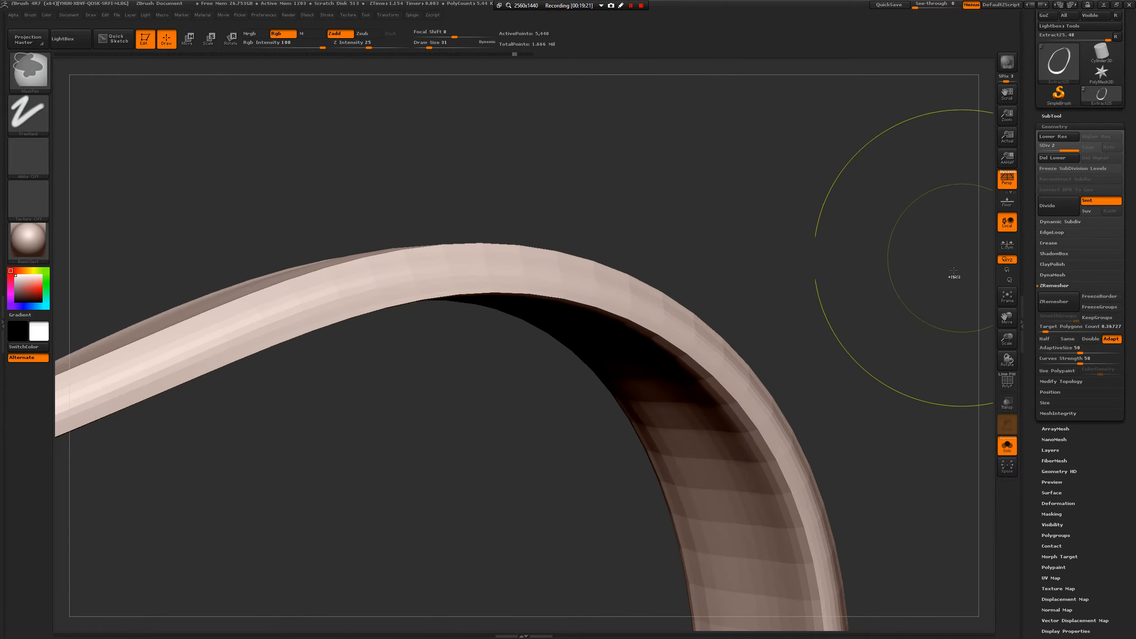
drag(948, 272, 957, 242)
click(518, 56)
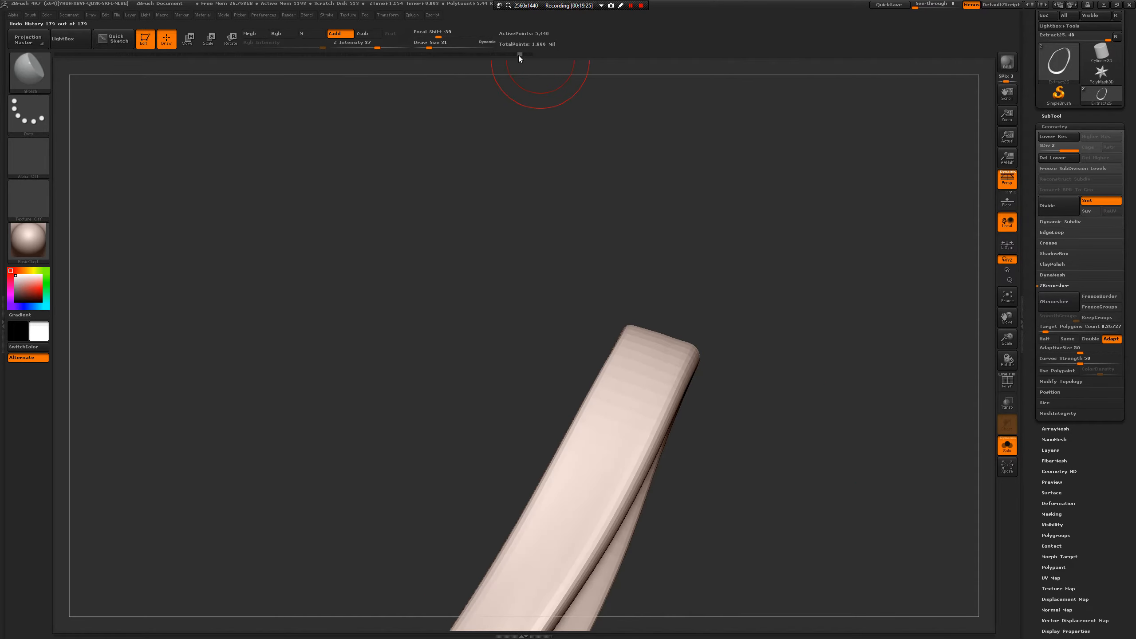
mouse_move(742, 368)
mouse_down()
mouse_move(784, 370)
mouse_move(733, 327)
mouse_up()
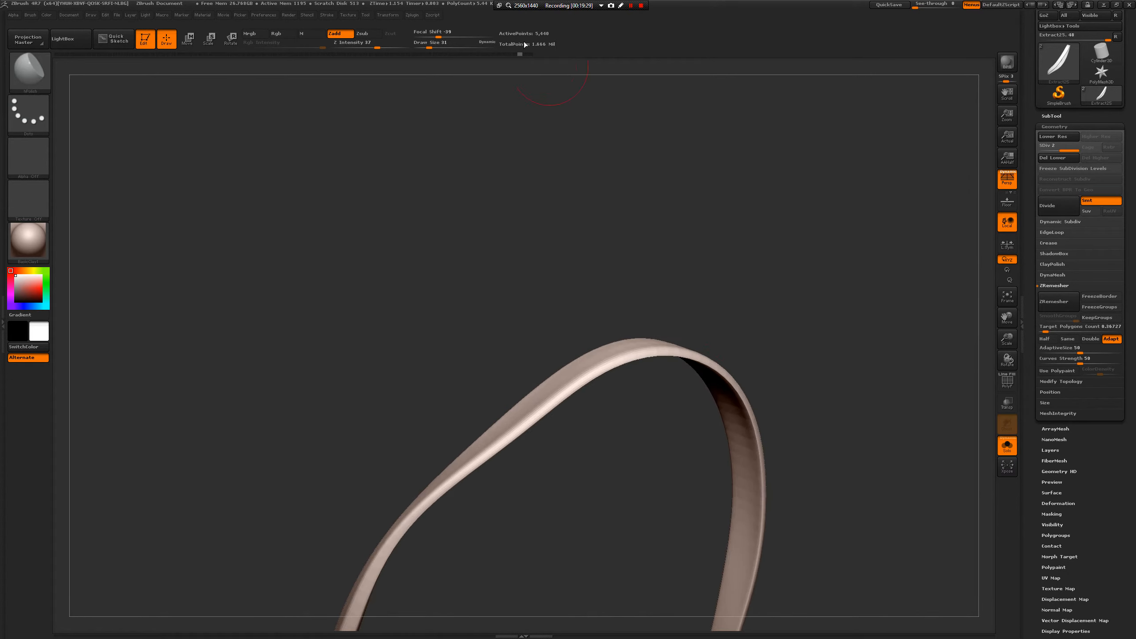
click(515, 54)
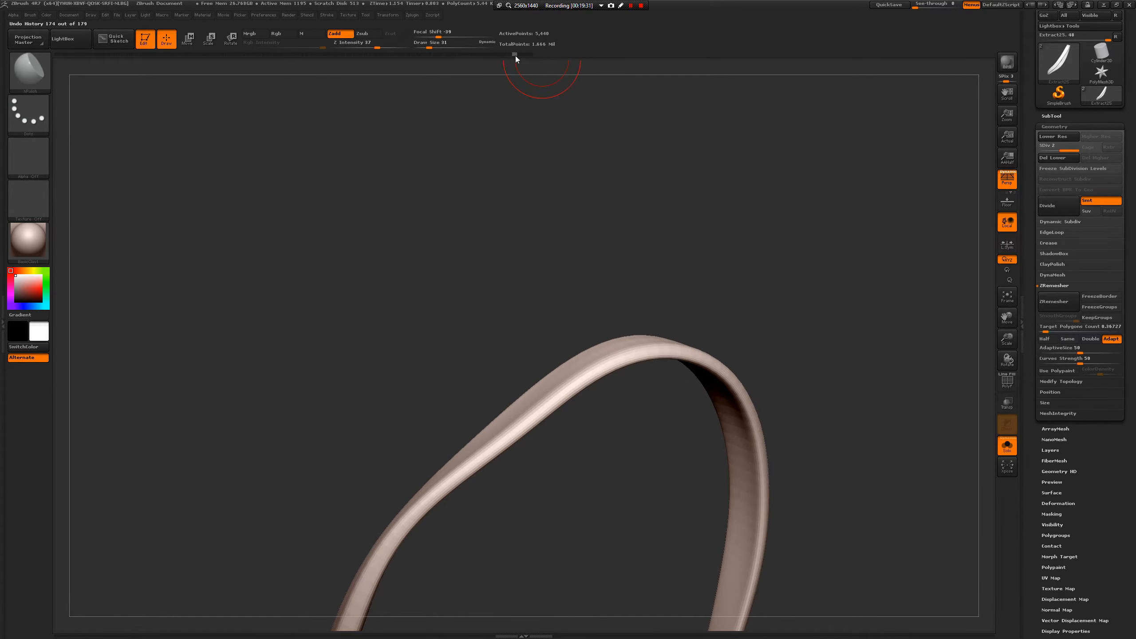
drag(615, 194, 993, 463)
- Show the body again and apply a slight Smooth deformation to the strap
click(1007, 447)
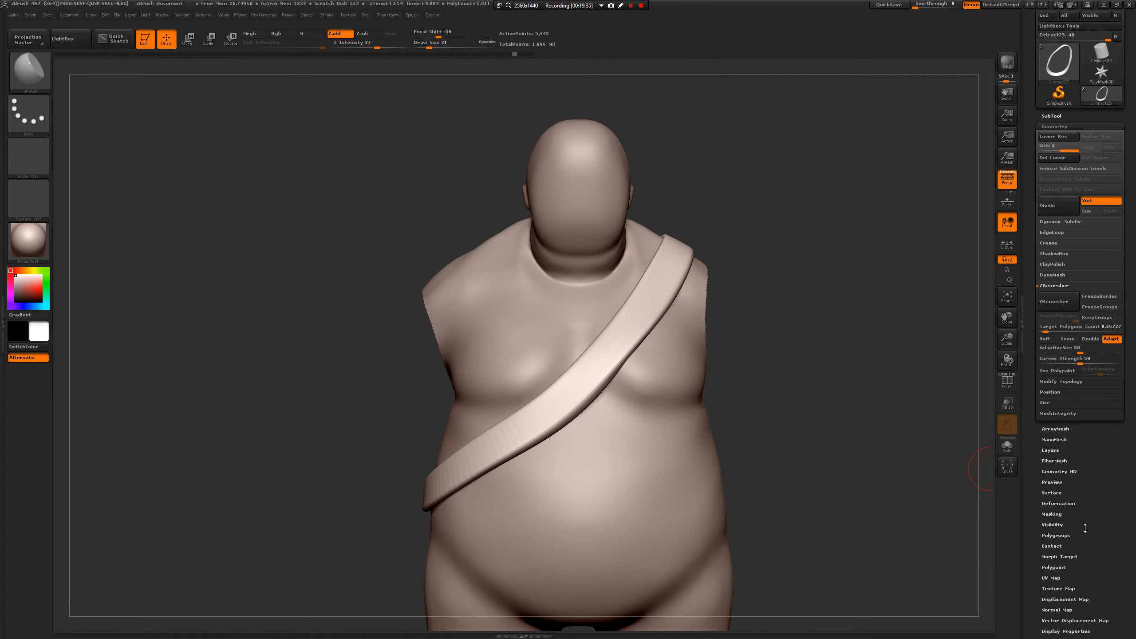
click(1058, 503)
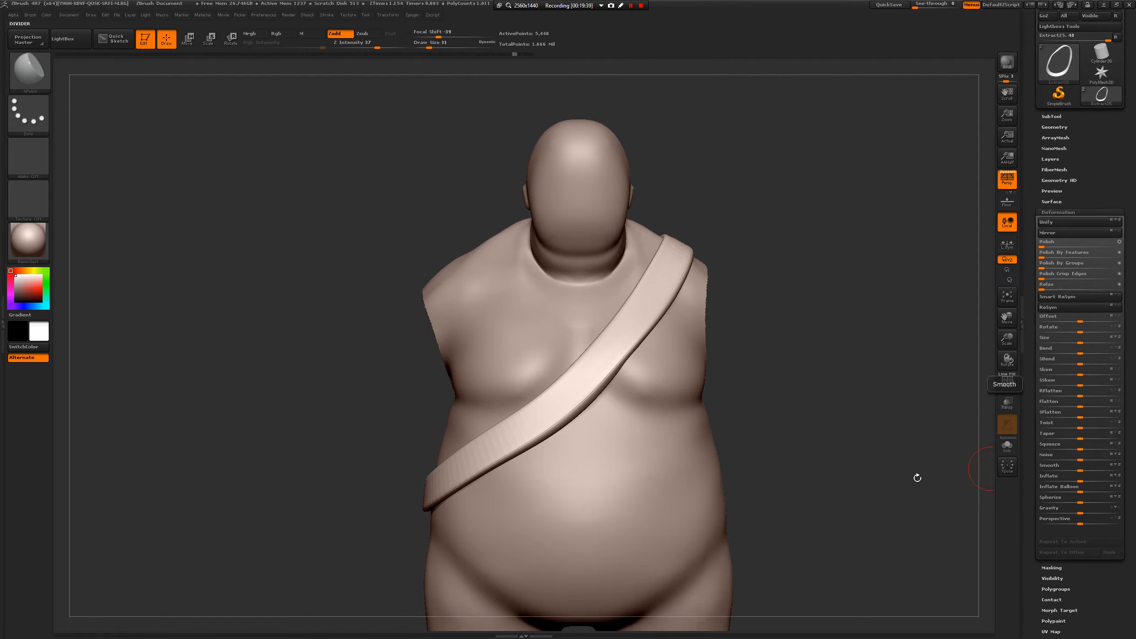
drag(1080, 471, 1078, 485)
drag(828, 411, 807, 400)
- Try the Smooth brush across the strap's chest section at draw size 104 and set the hPolish draw size to 71
key(space)
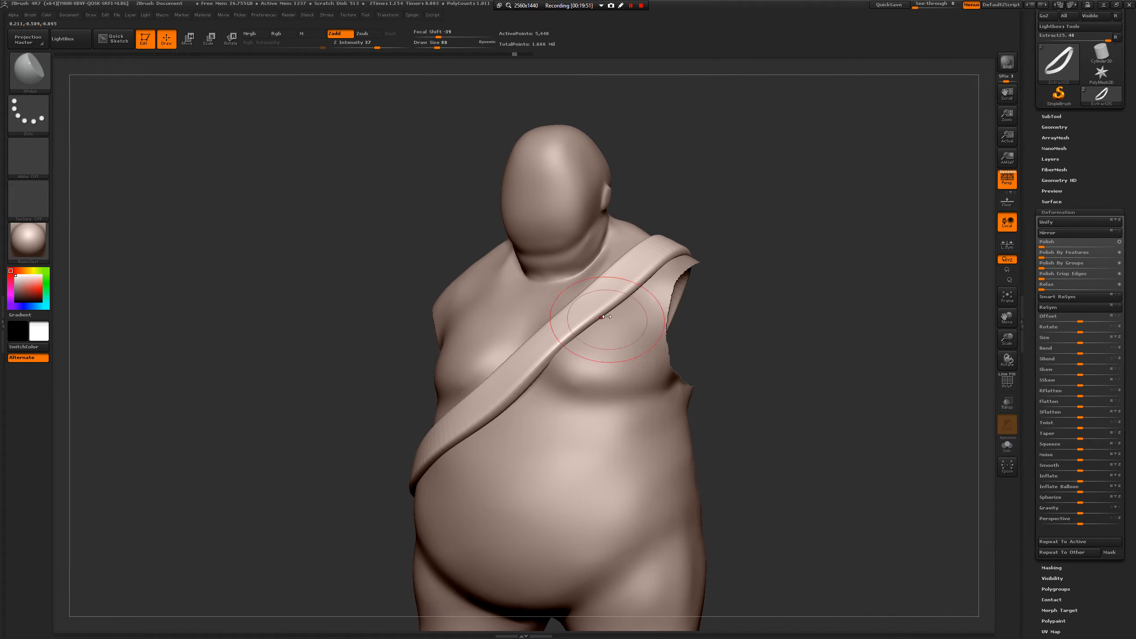
key(ctrl)
key(shift)
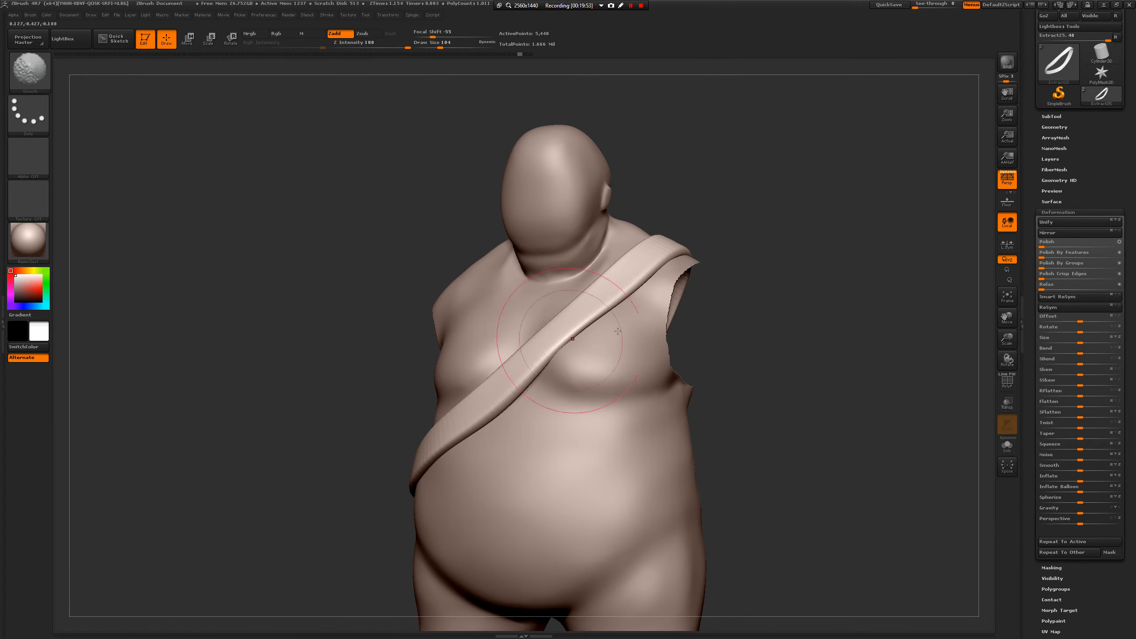
key(space)
mouse_move(761, 327)
shift+mouse_down()
mouse_move(580, 362)
mouse_move(578, 343)
shift+mouse_up()
key(space)
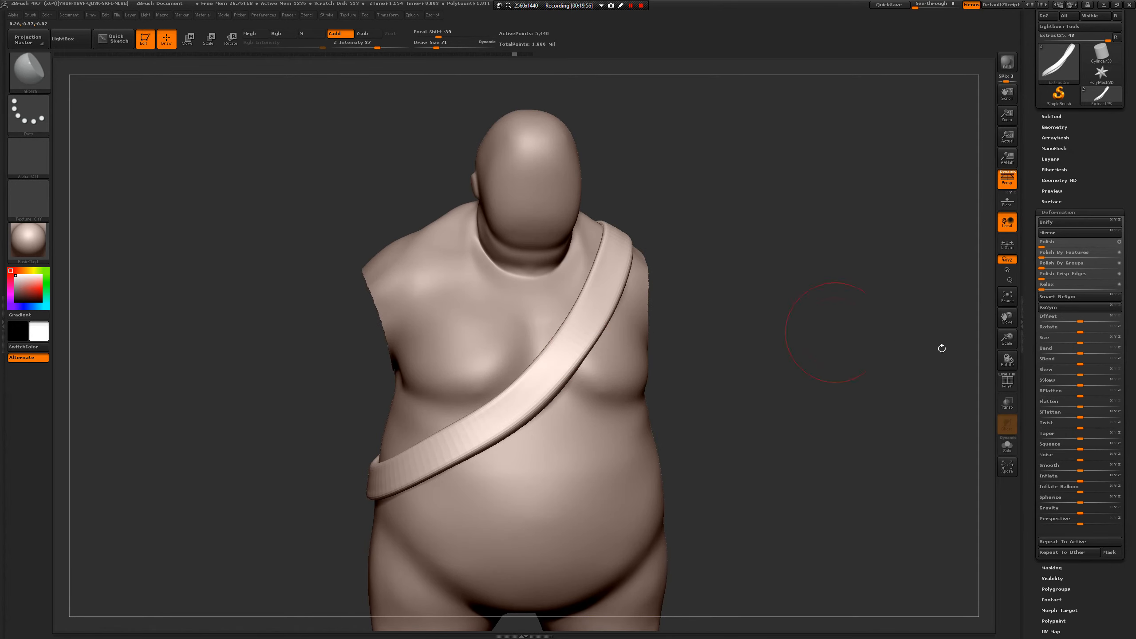
- Divide the strap to subdivision level 3 and polish away its ridges along the chest and around the side
click(1056, 127)
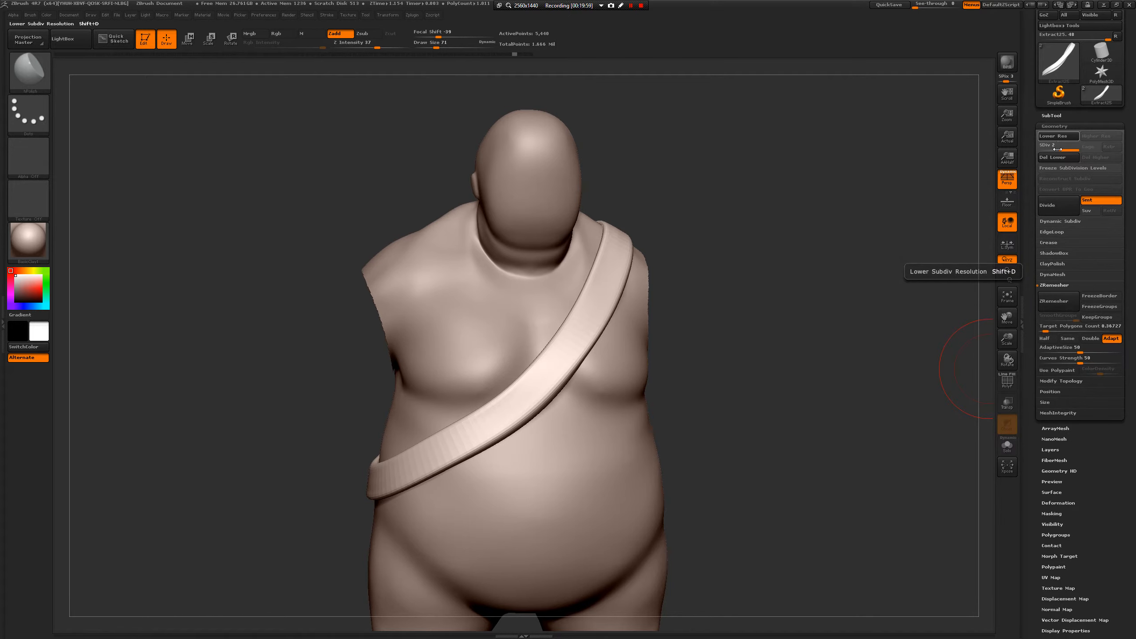
click(1065, 204)
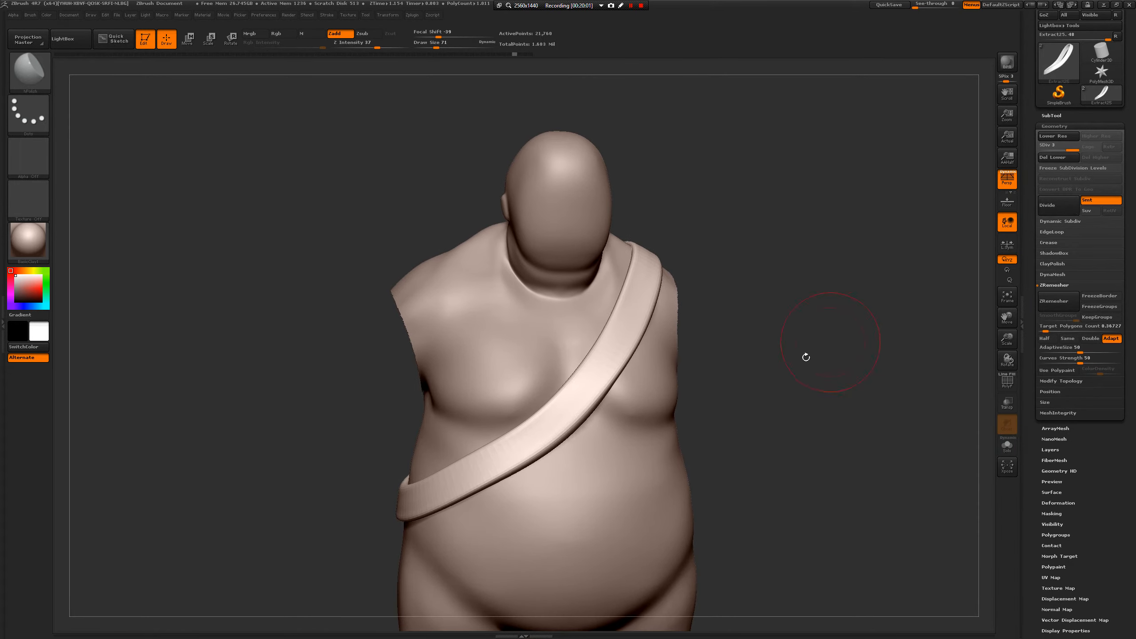
drag(804, 356, 604, 379)
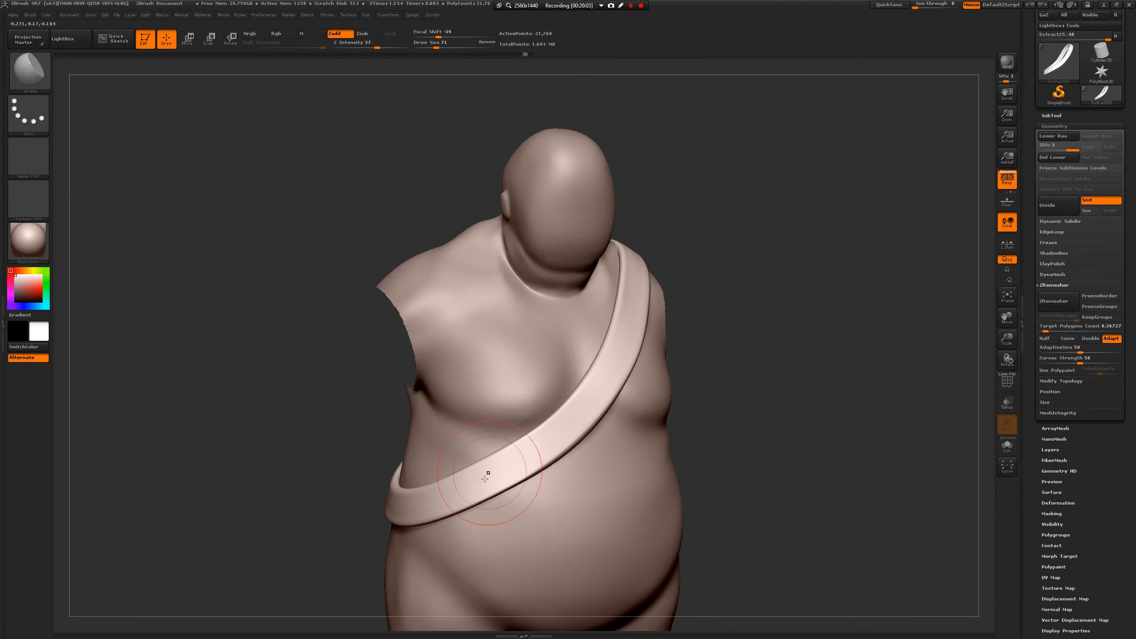
drag(314, 522, 394, 496)
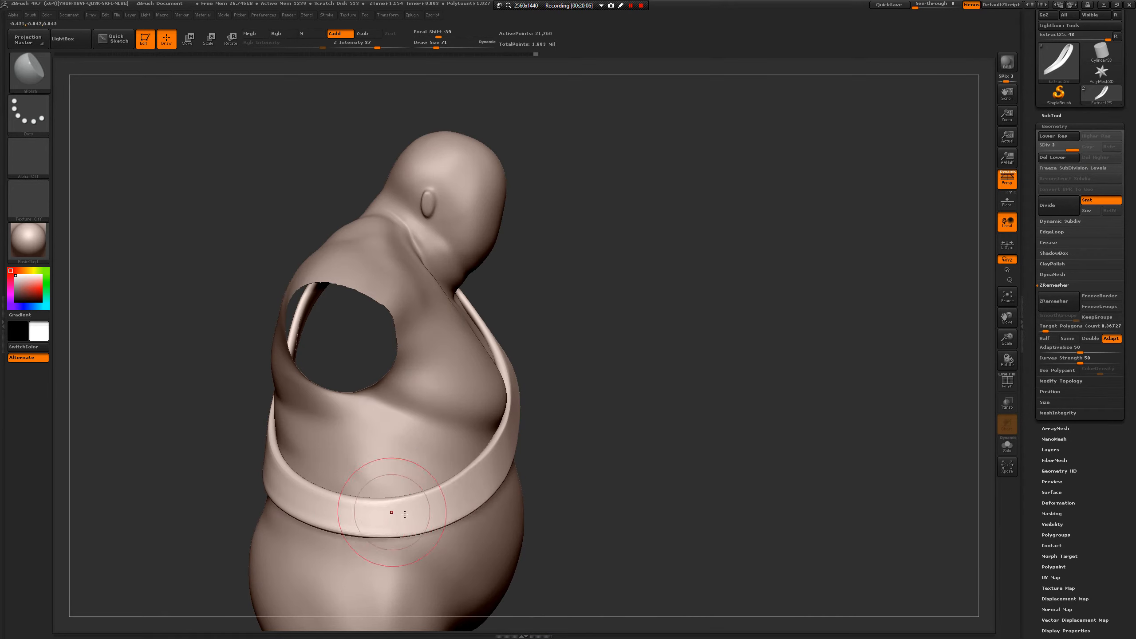
drag(183, 465, 394, 515)
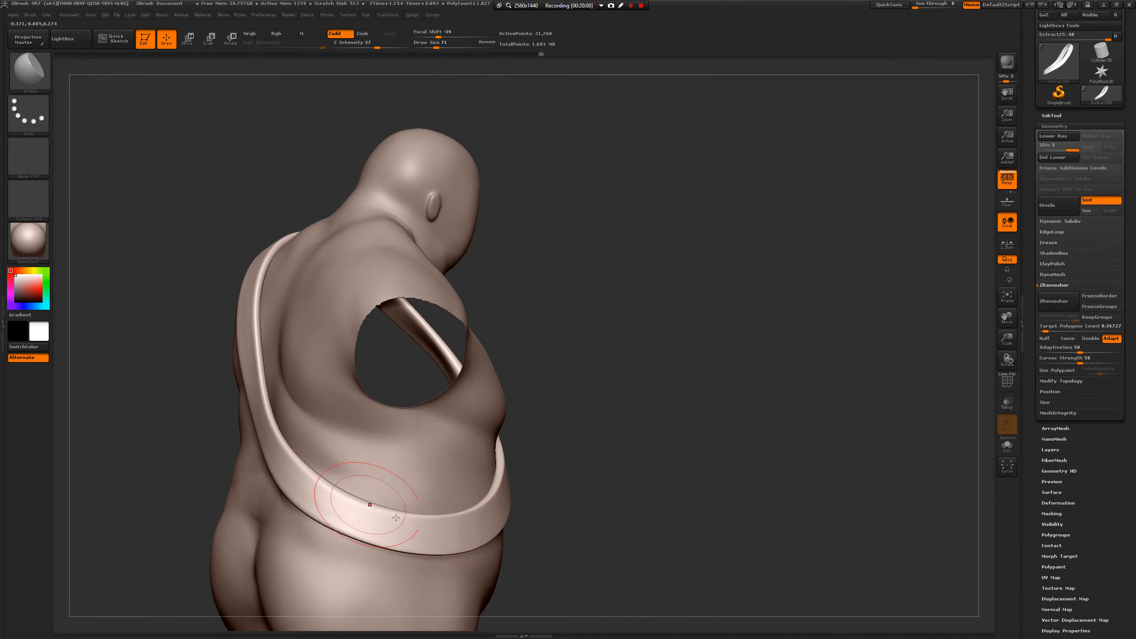
drag(192, 468, 380, 520)
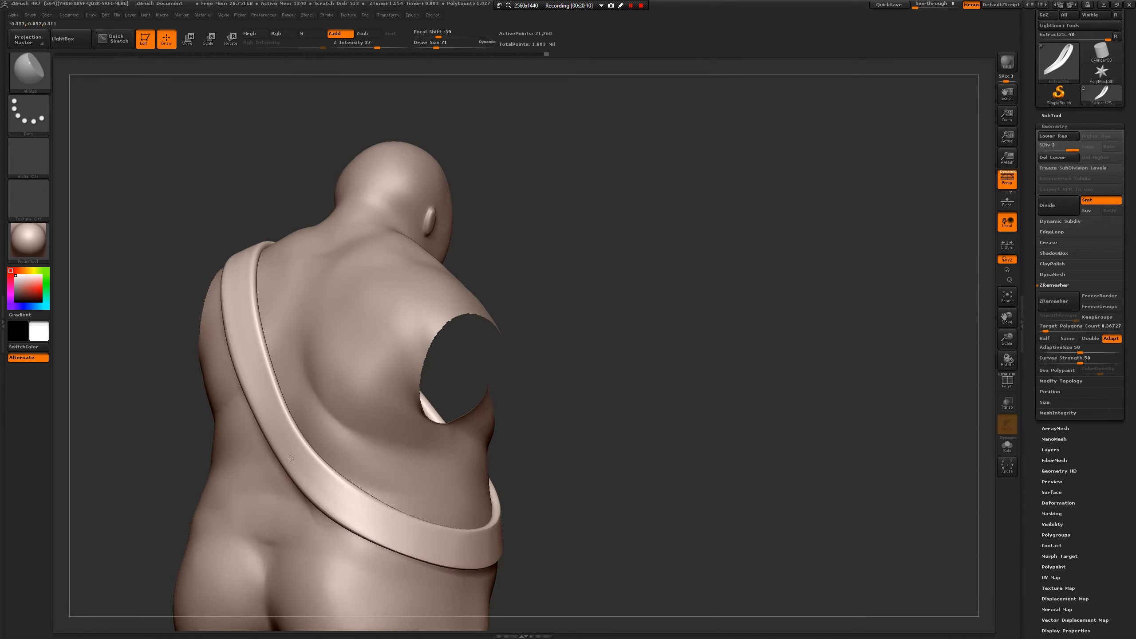
- Smooth the strap across the back and up to the shoulder
alt+drag(158, 424, 168, 429)
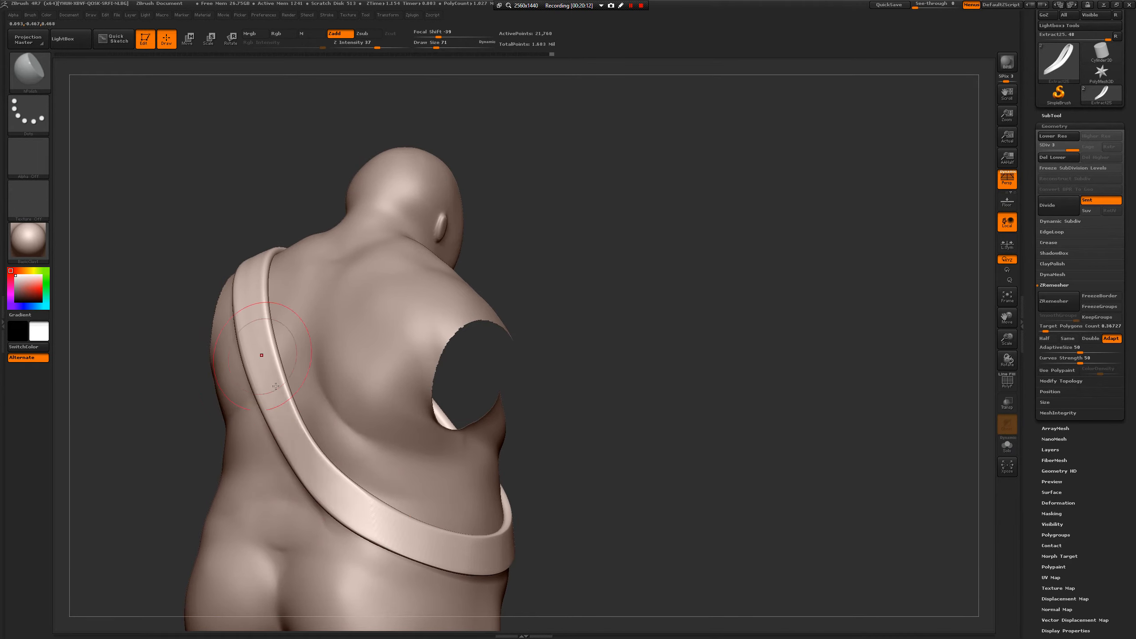
drag(239, 211, 232, 297)
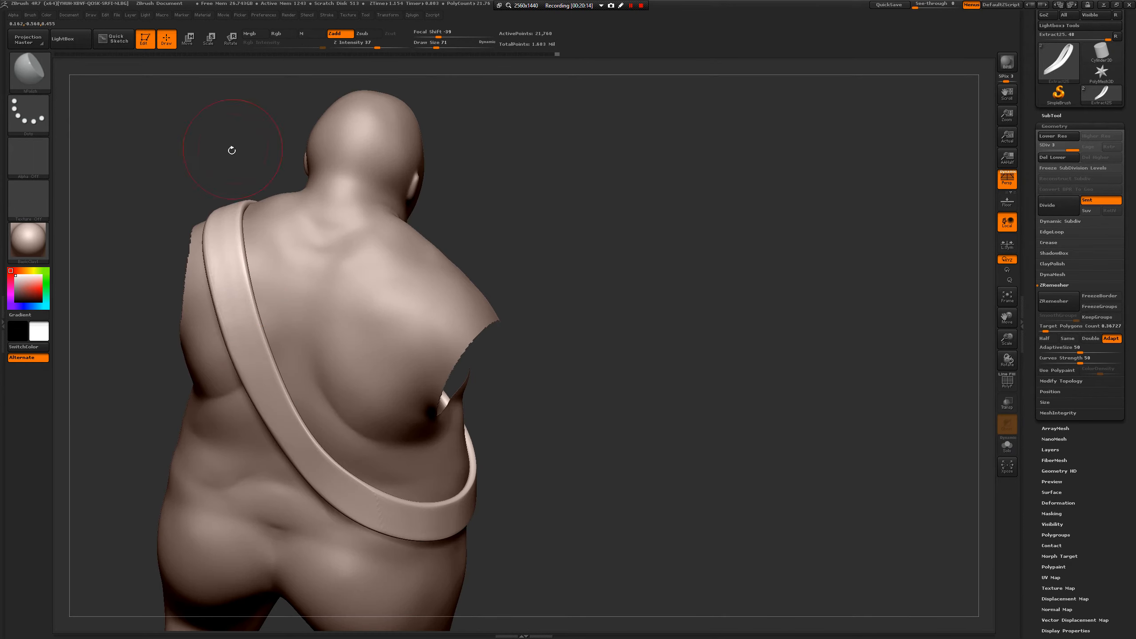
drag(232, 151, 239, 300)
shift+drag(233, 248, 250, 381)
mouse_move(618, 340)
shift+mouse_down()
mouse_move(634, 320)
mouse_move(624, 322)
mouse_move(611, 294)
mouse_move(621, 327)
mouse_move(586, 340)
mouse_move(689, 413)
shift+mouse_up()
mouse_move(614, 372)
alt+mouse_down()
mouse_move(627, 421)
mouse_move(495, 367)
alt+mouse_up()
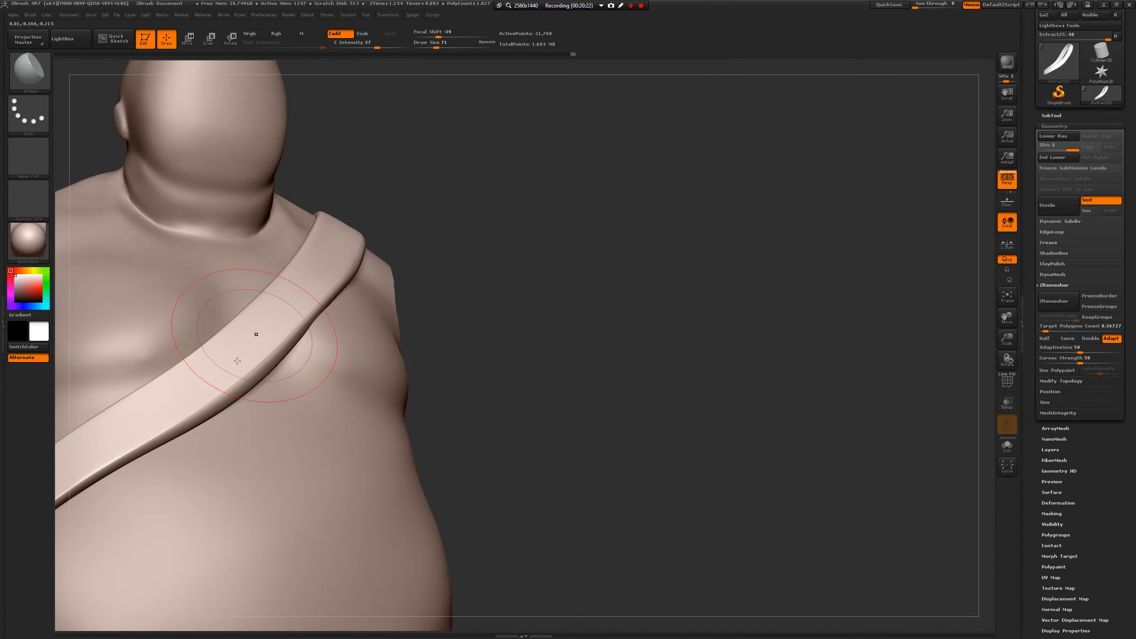
- Even out the strap's front surface from the chest up over the shoulder with the hPolish brush
drag(290, 323, 135, 411)
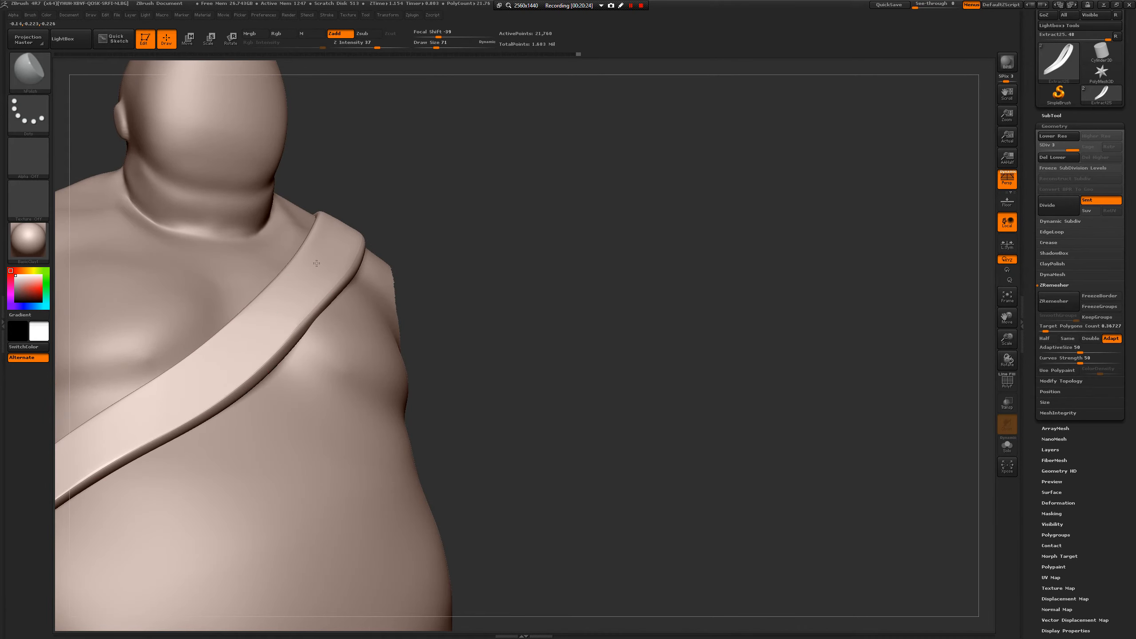
alt+drag(528, 340, 447, 352)
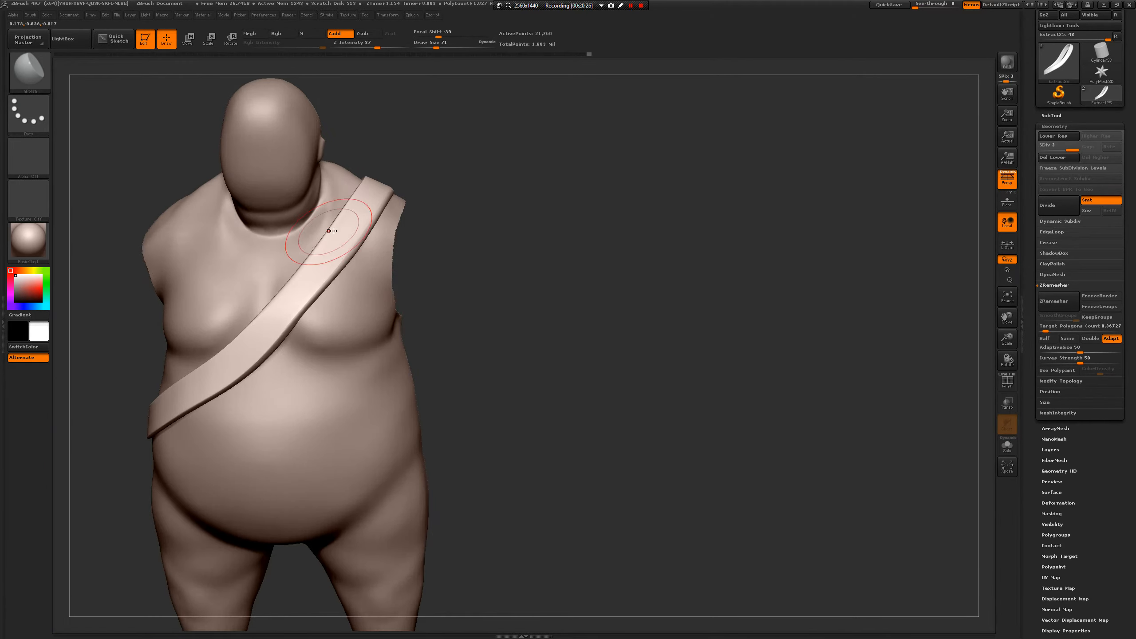
mouse_move(491, 317)
mouse_down()
mouse_move(394, 199)
mouse_move(363, 214)
mouse_up()
mouse_move(501, 197)
mouse_down()
mouse_move(520, 266)
mouse_move(514, 376)
mouse_up()
drag(411, 332, 476, 264)
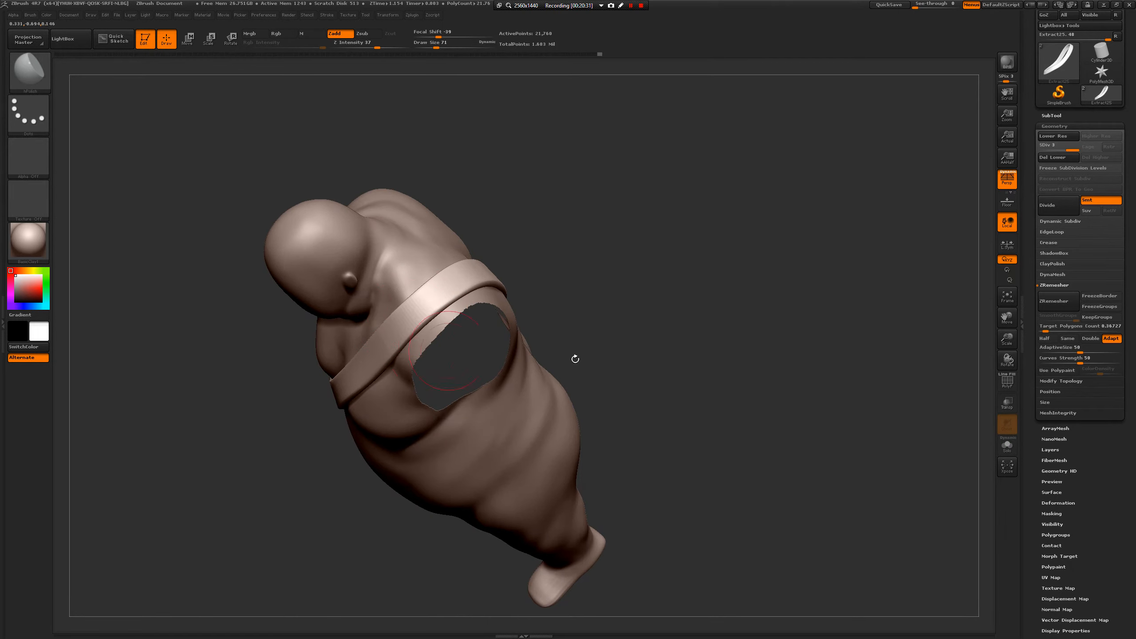
mouse_move(575, 359)
mouse_down()
mouse_move(659, 348)
mouse_move(655, 376)
mouse_move(685, 330)
mouse_up()
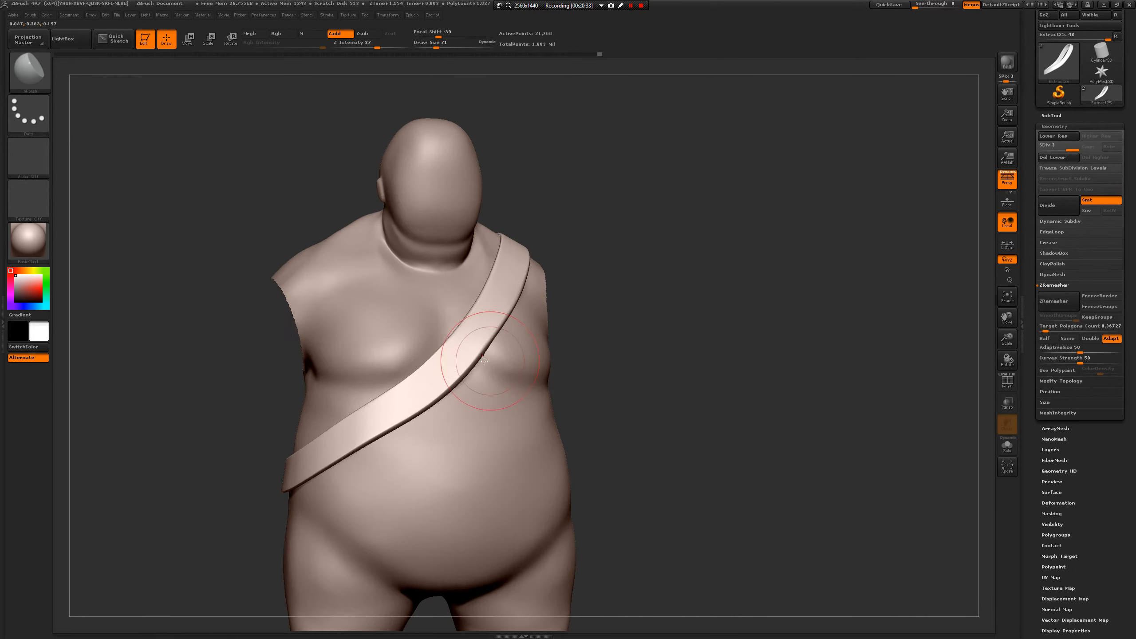
- Examine the finished strap both in isolation and on the body, checking its fit from the front
click(1012, 448)
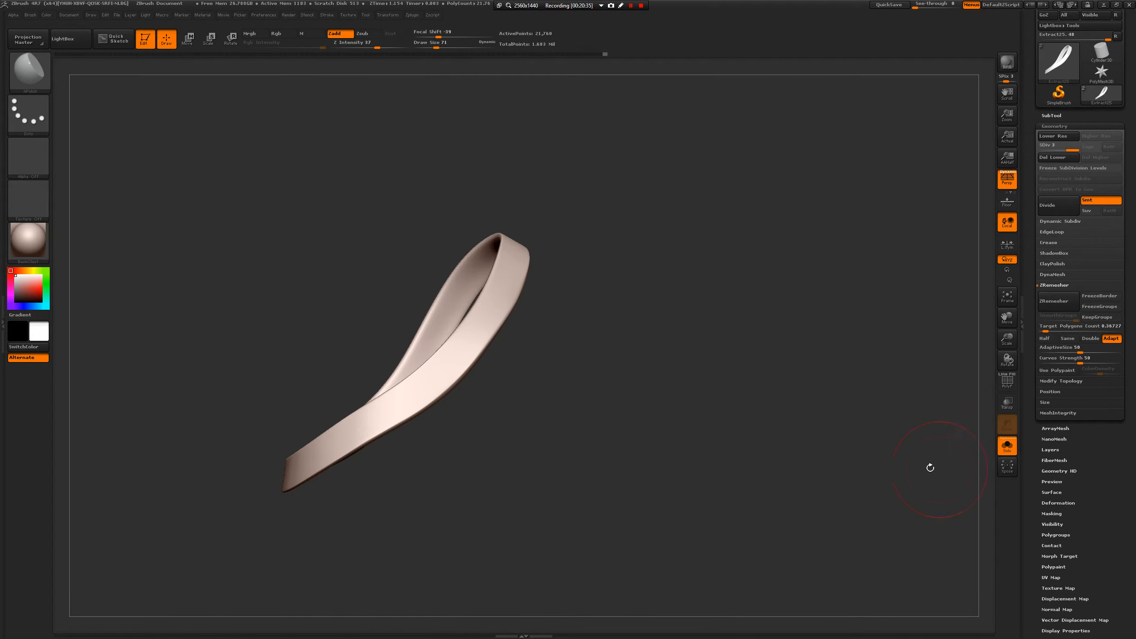
click(1007, 446)
mouse_move(827, 413)
mouse_down()
mouse_move(863, 430)
mouse_move(856, 452)
mouse_move(852, 426)
mouse_move(819, 449)
mouse_move(814, 408)
mouse_up()
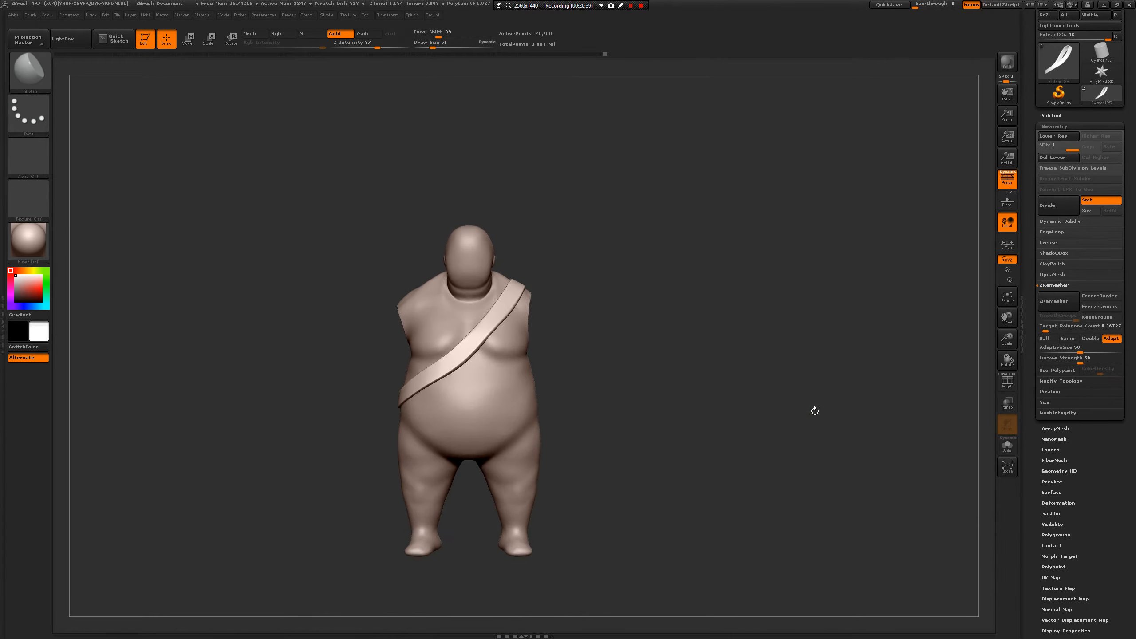
drag(871, 439, 992, 431)
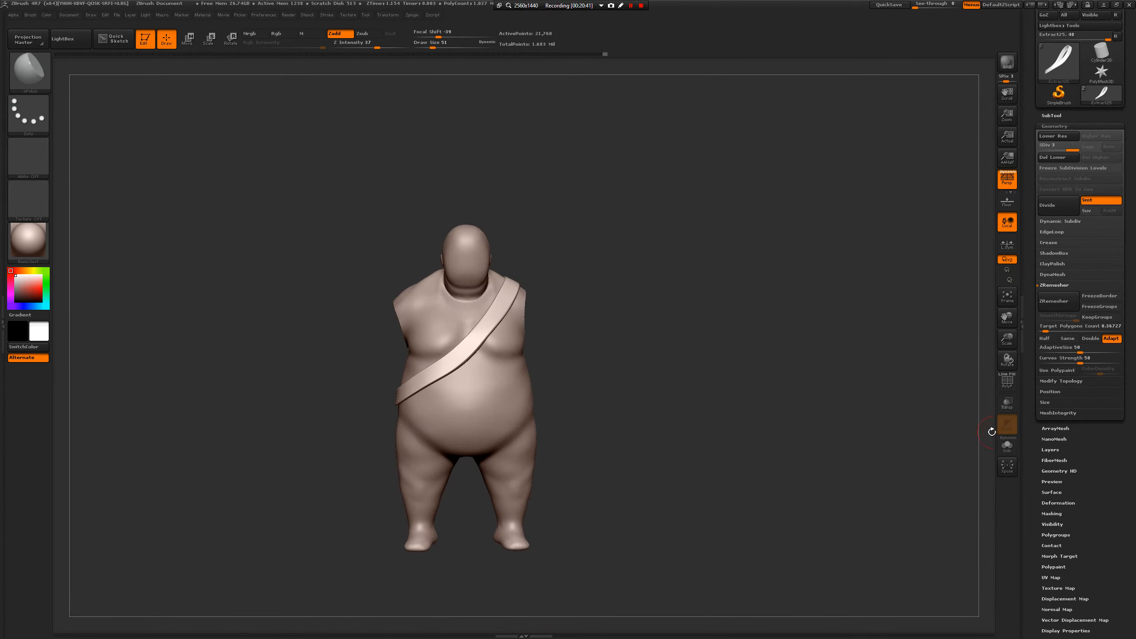
click(1007, 445)
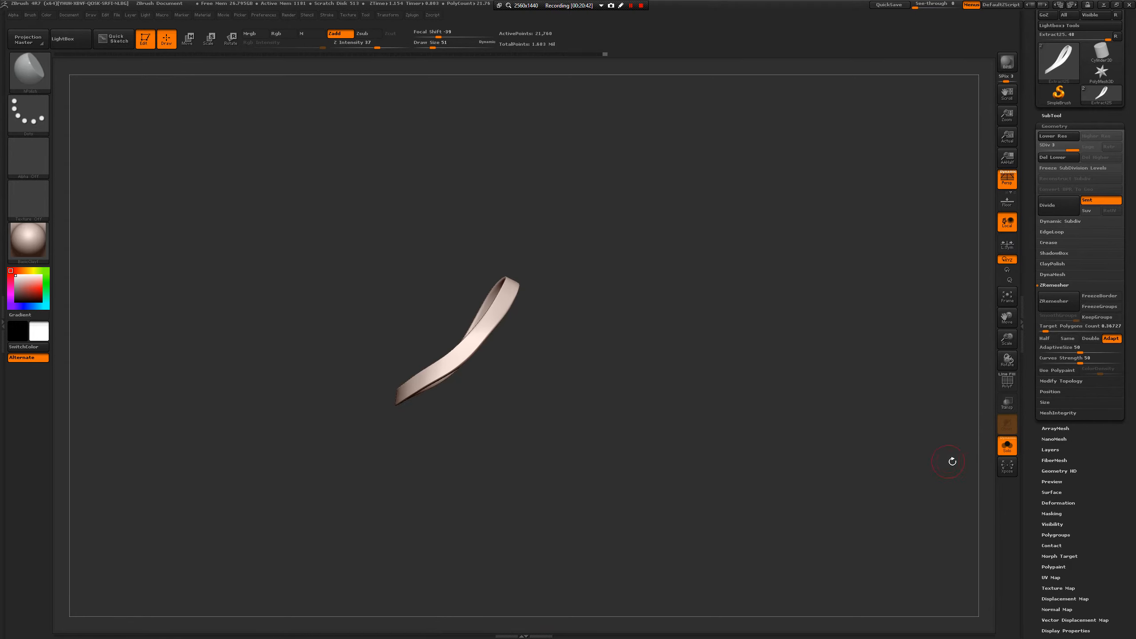
click(1006, 445)
alt+drag(983, 443, 875, 497)
key(f)
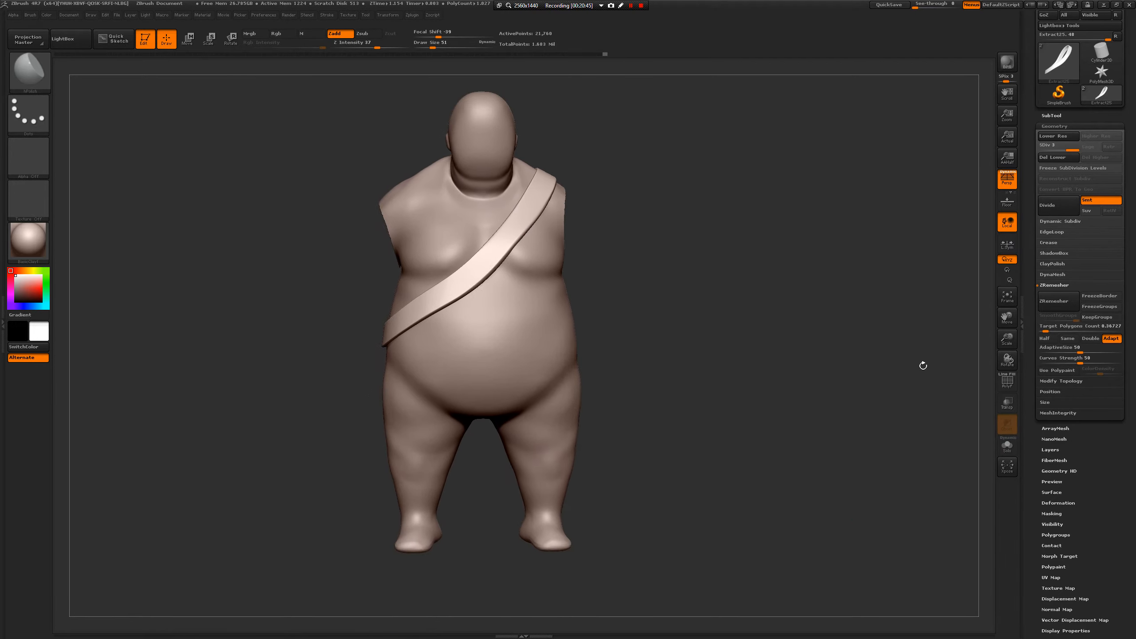
click(1052, 116)
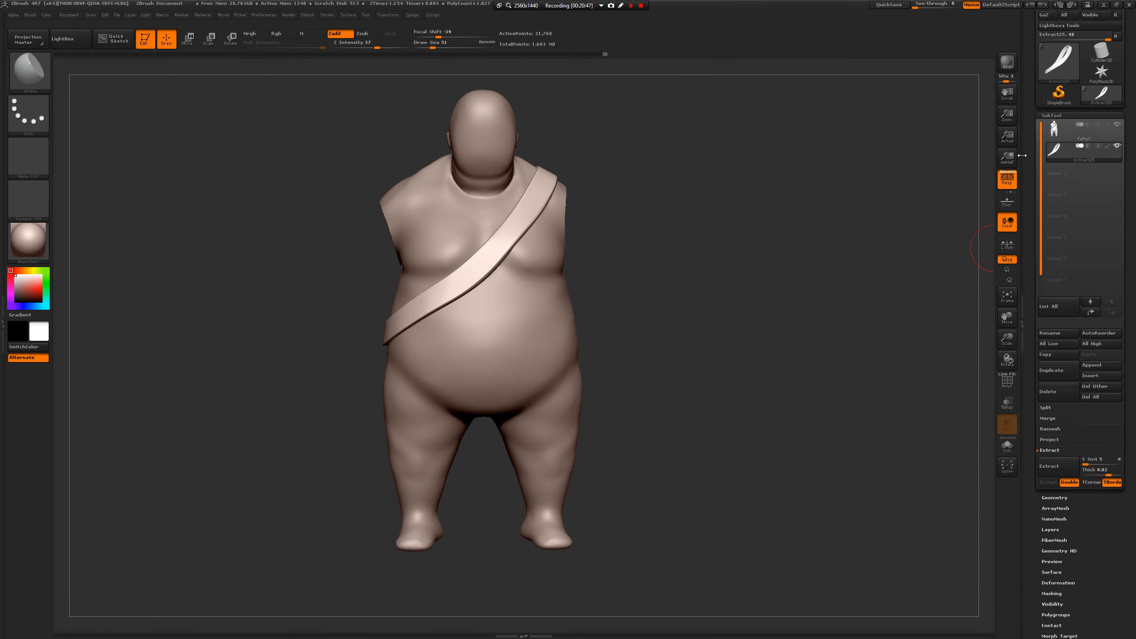
mouse_move(604, 286)
mouse_down()
mouse_move(705, 289)
mouse_move(701, 376)
mouse_up()
key(space)
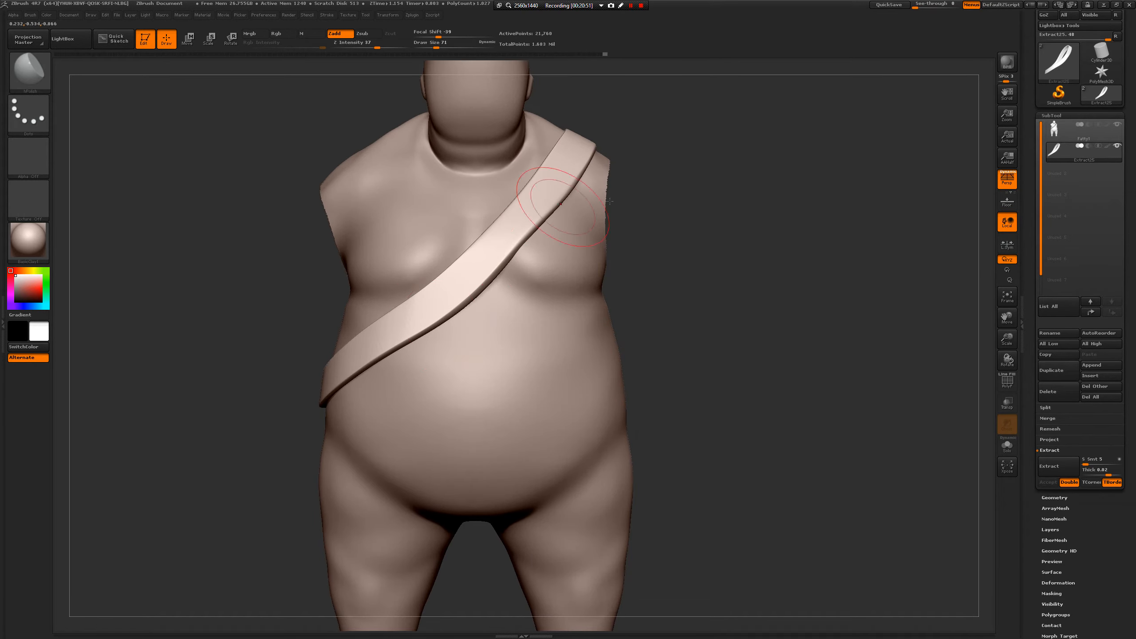
drag(723, 302, 745, 308)
mouse_move(799, 415)
alt+mouse_down()
mouse_move(793, 380)
mouse_move(786, 397)
alt+mouse_up()
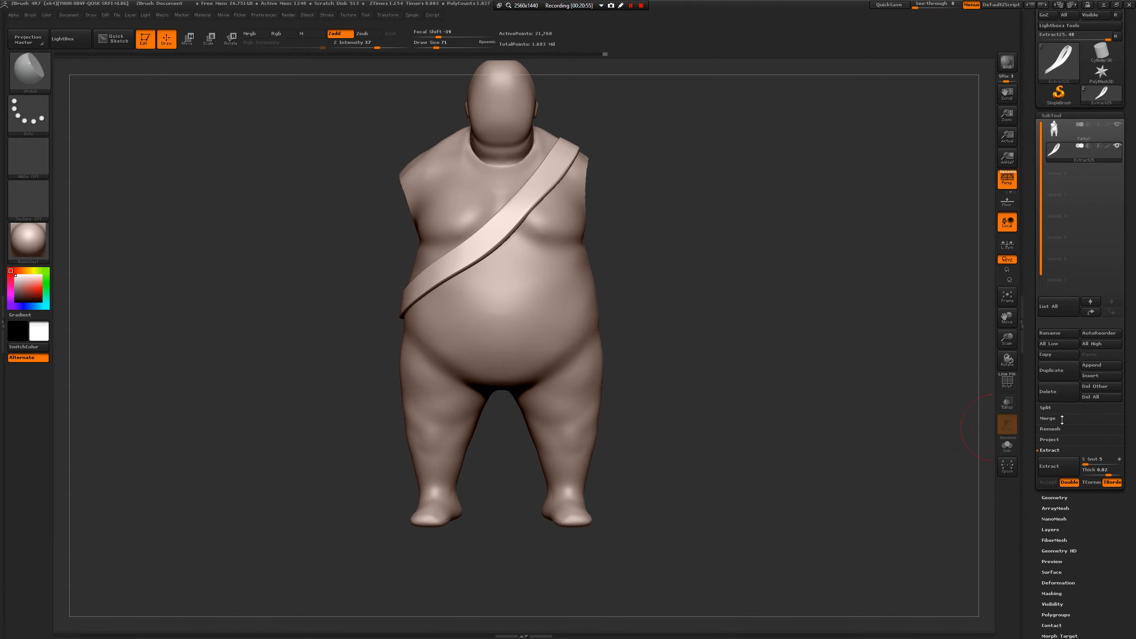
click(1008, 453)
click(1007, 452)
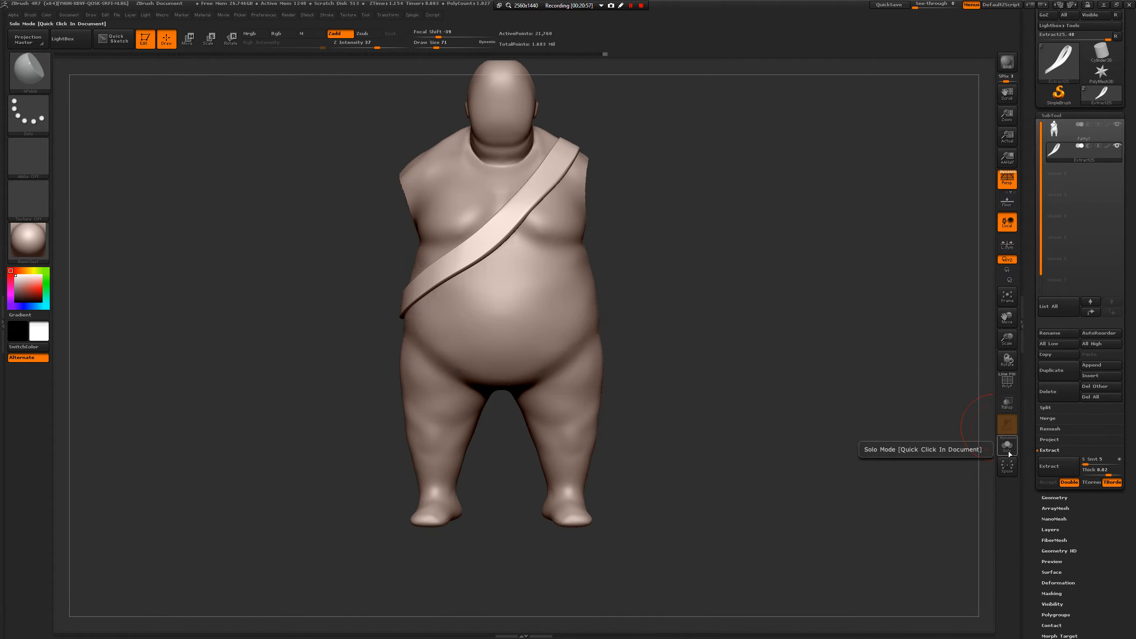
- Make the body the active subtool and unhide its arms
drag(947, 442, 962, 445)
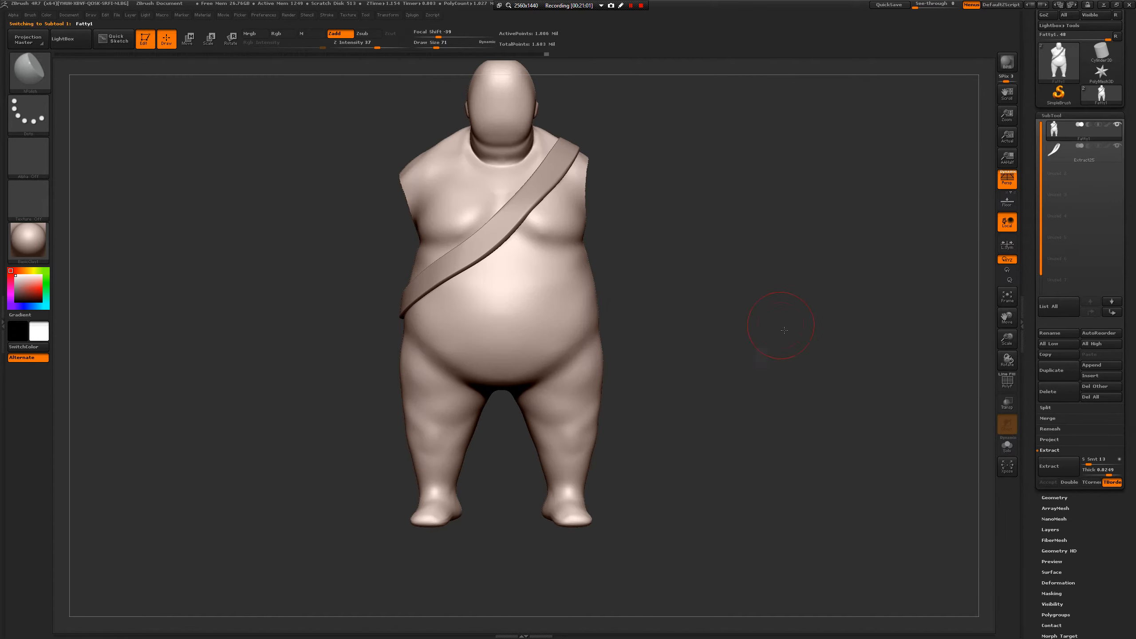
ctrl+shift+drag(780, 344, 778, 396)
ctrl+shift+click(787, 370)
mouse_move(779, 396)
mouse_down()
mouse_move(844, 394)
mouse_move(798, 392)
mouse_move(779, 377)
mouse_move(785, 425)
mouse_up()
- Mask the front of the body's lower belly and legs with the MaskPen brush, undoing the stray stroke
key(s)
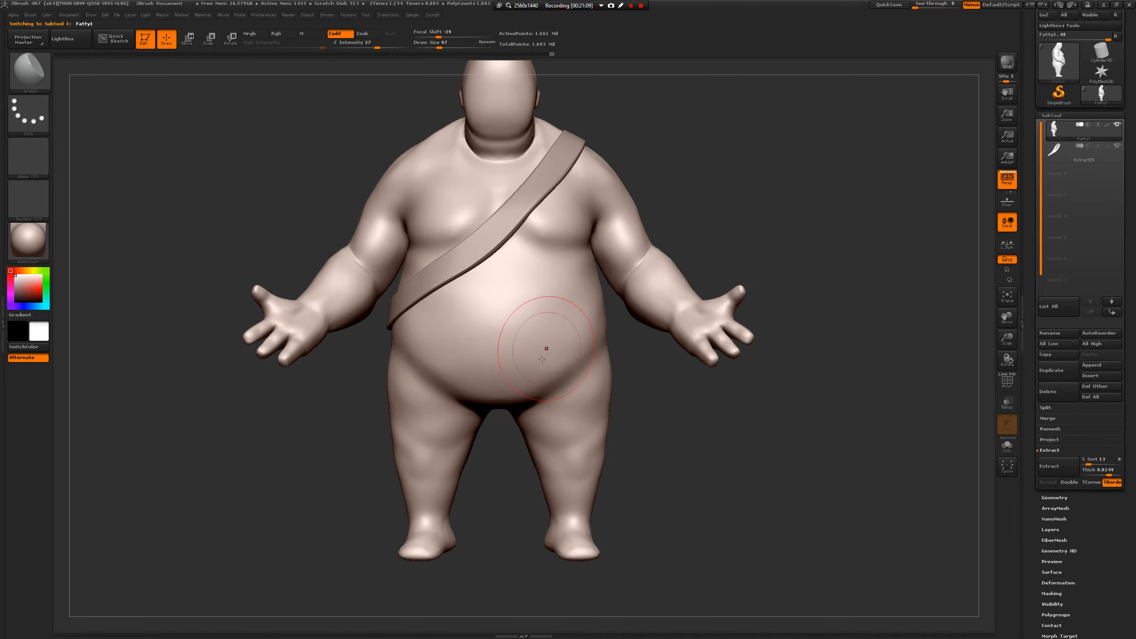
key(space)
mouse_move(546, 363)
mouse_down()
mouse_move(532, 365)
mouse_move(535, 378)
mouse_move(503, 377)
mouse_move(565, 369)
mouse_move(590, 454)
mouse_move(575, 500)
mouse_up()
key(s)
key(ctrl+z)
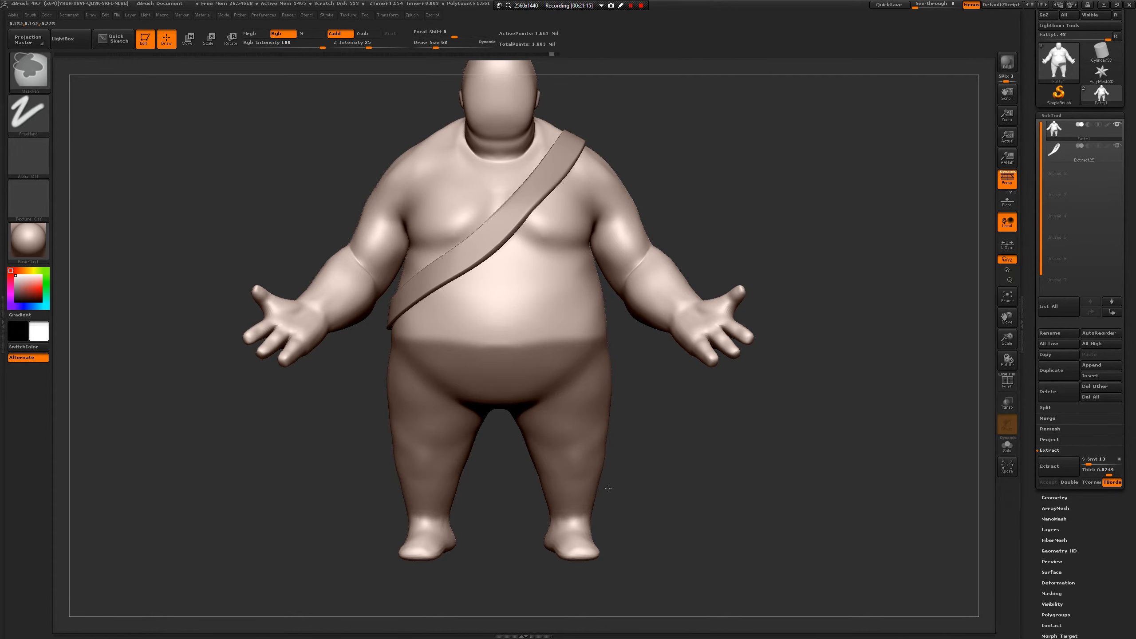
mouse_move(639, 488)
mouse_down()
mouse_move(595, 472)
mouse_move(544, 426)
mouse_up()
- Extend the mask around the buttocks and legs down to the ankles and sharpen its edge
mouse_move(502, 377)
ctrl+mouse_down()
mouse_move(568, 382)
mouse_move(555, 367)
mouse_move(617, 359)
mouse_move(559, 327)
mouse_move(521, 370)
mouse_move(566, 484)
mouse_move(561, 532)
ctrl+mouse_up()
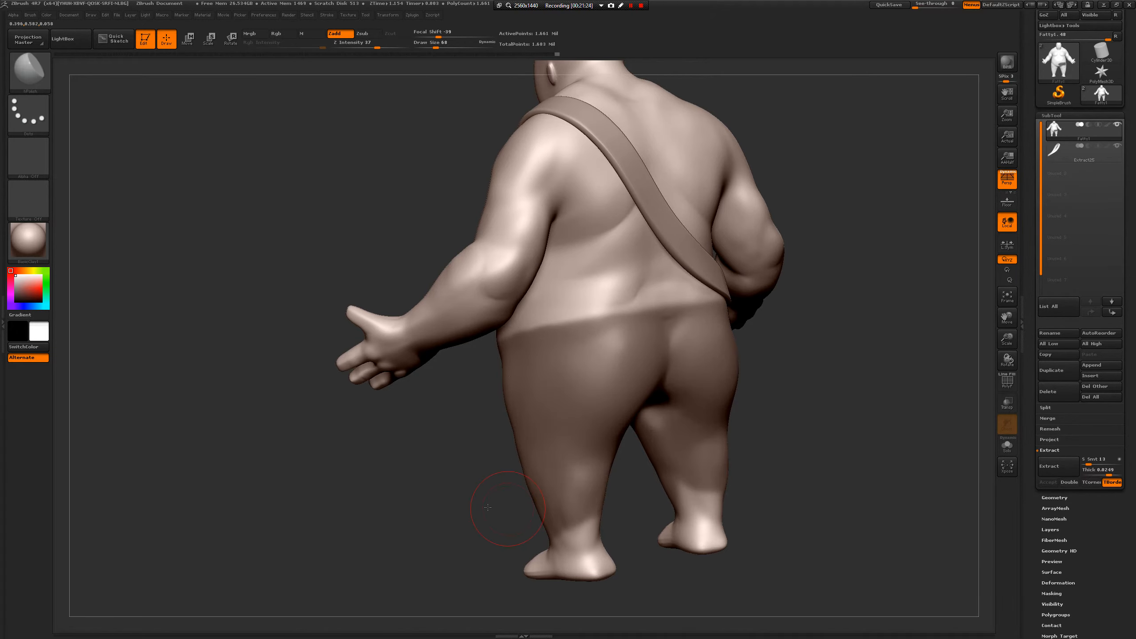
mouse_move(488, 507)
mouse_down()
mouse_move(518, 483)
mouse_move(583, 520)
mouse_up()
mouse_move(494, 548)
ctrl+mouse_down()
mouse_move(609, 501)
mouse_move(609, 478)
mouse_move(595, 509)
mouse_move(534, 509)
ctrl+mouse_up()
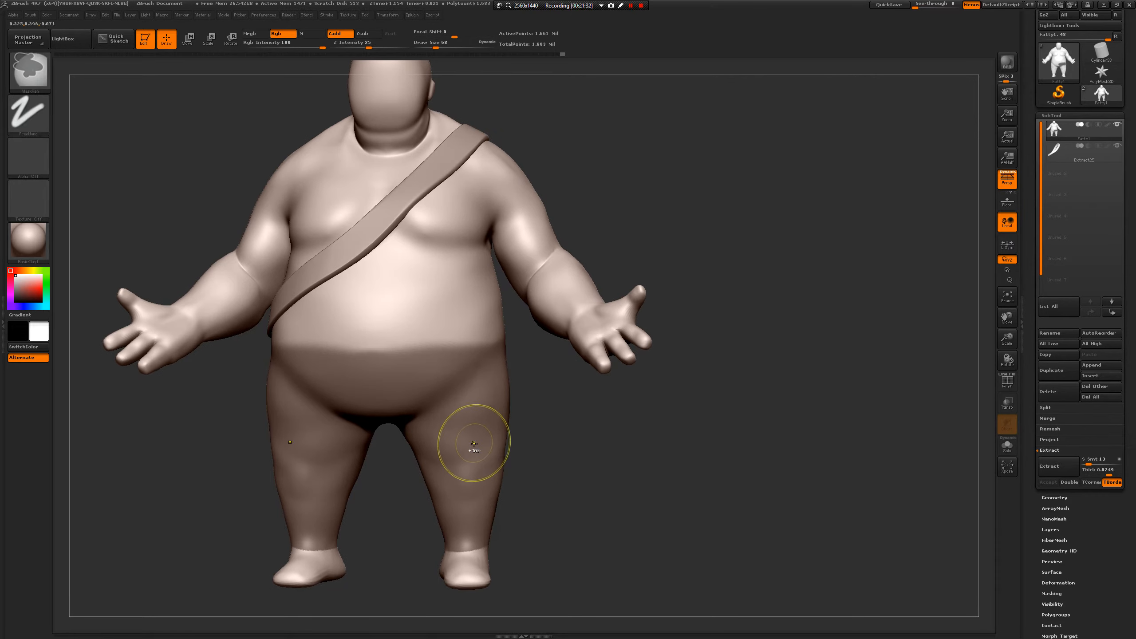
ctrl+alt+click(474, 446)
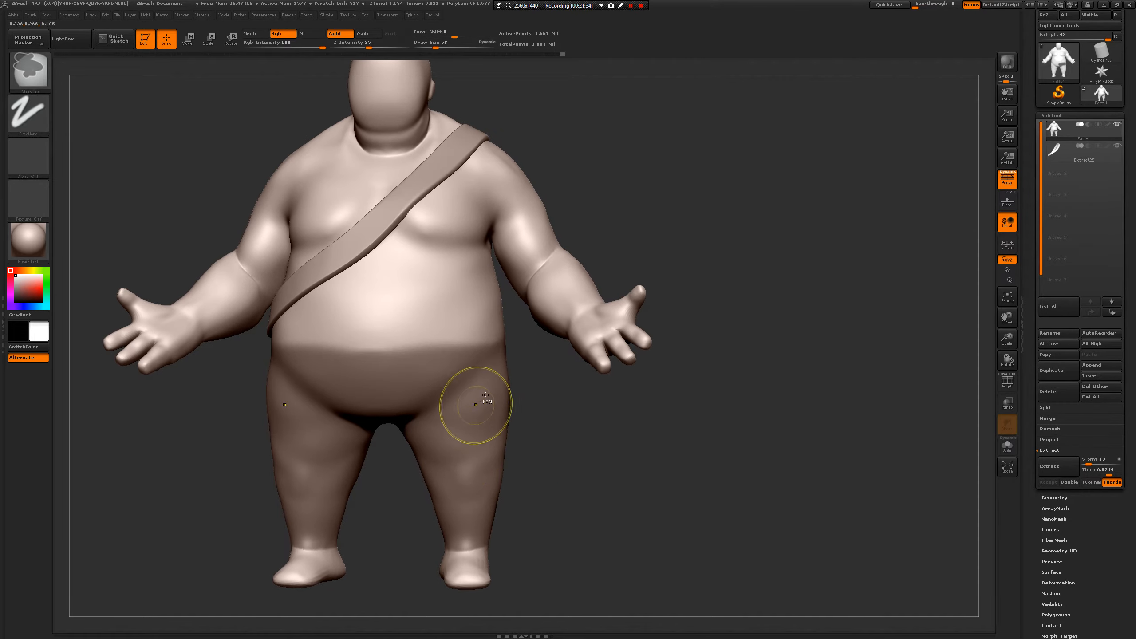
ctrl+alt+click(472, 439)
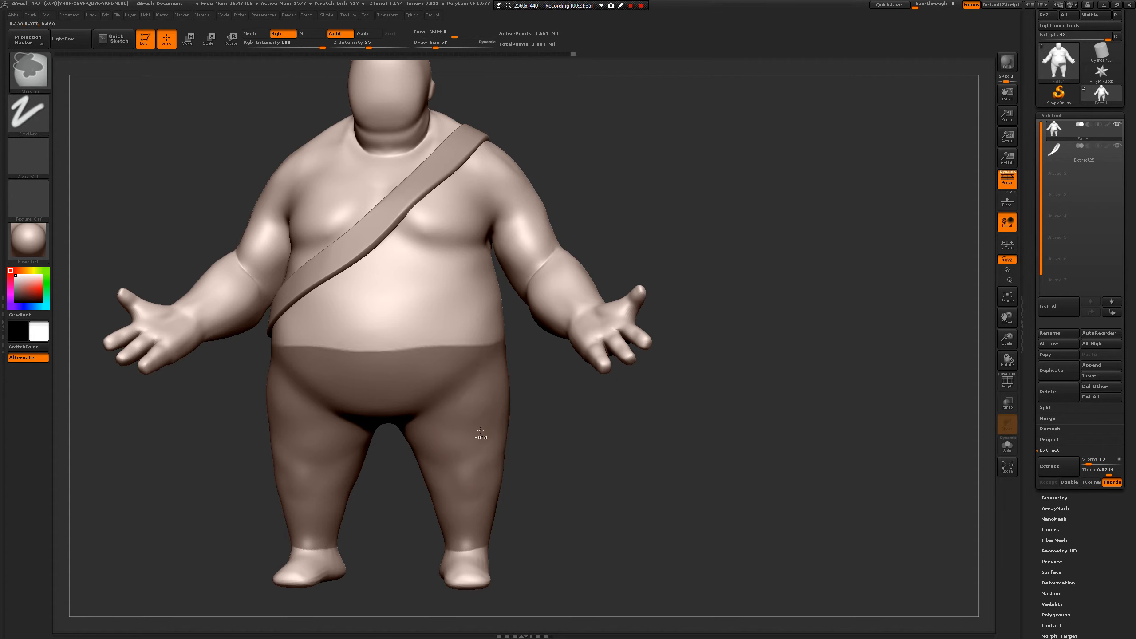
- Set the Extract thickness to about 0.002 and preview a trouser shell extracted from the masked lower body
mouse_move(540, 456)
alt+mouse_down()
mouse_move(576, 447)
mouse_move(639, 459)
mouse_move(664, 432)
mouse_move(680, 511)
mouse_move(707, 480)
mouse_move(872, 468)
mouse_move(894, 513)
mouse_move(952, 486)
alt+mouse_up()
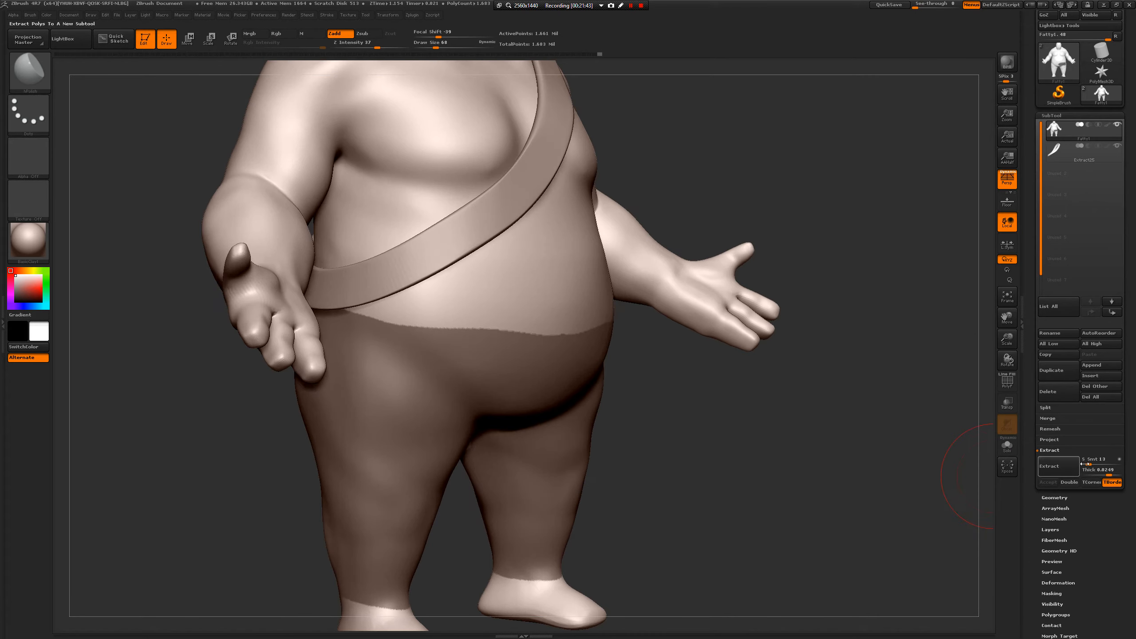
drag(1106, 473, 1106, 476)
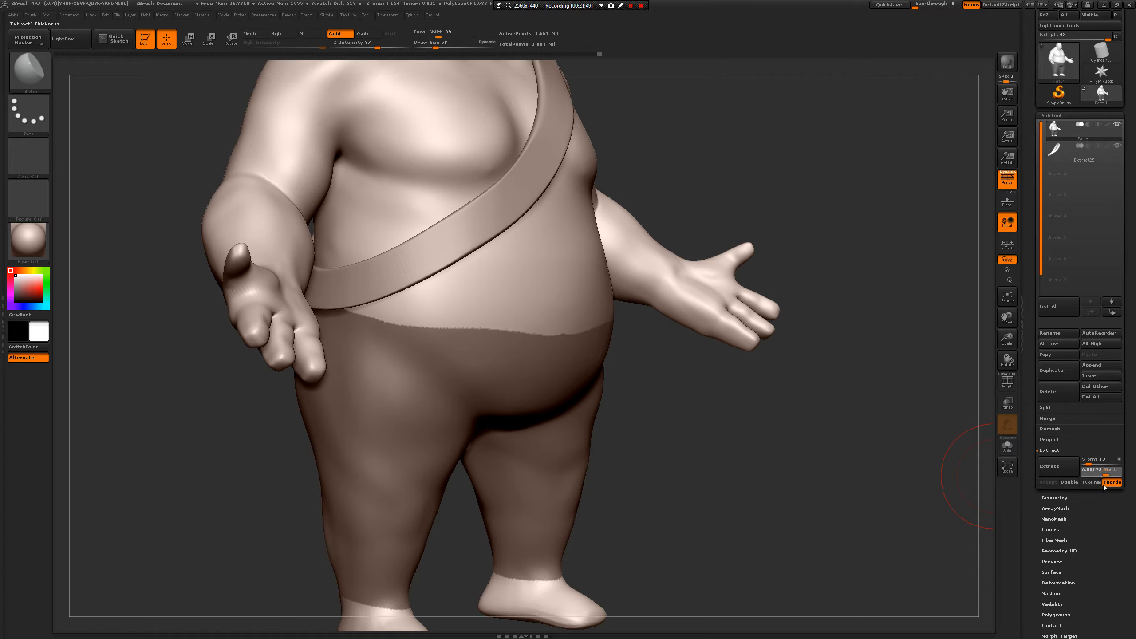
click(1057, 467)
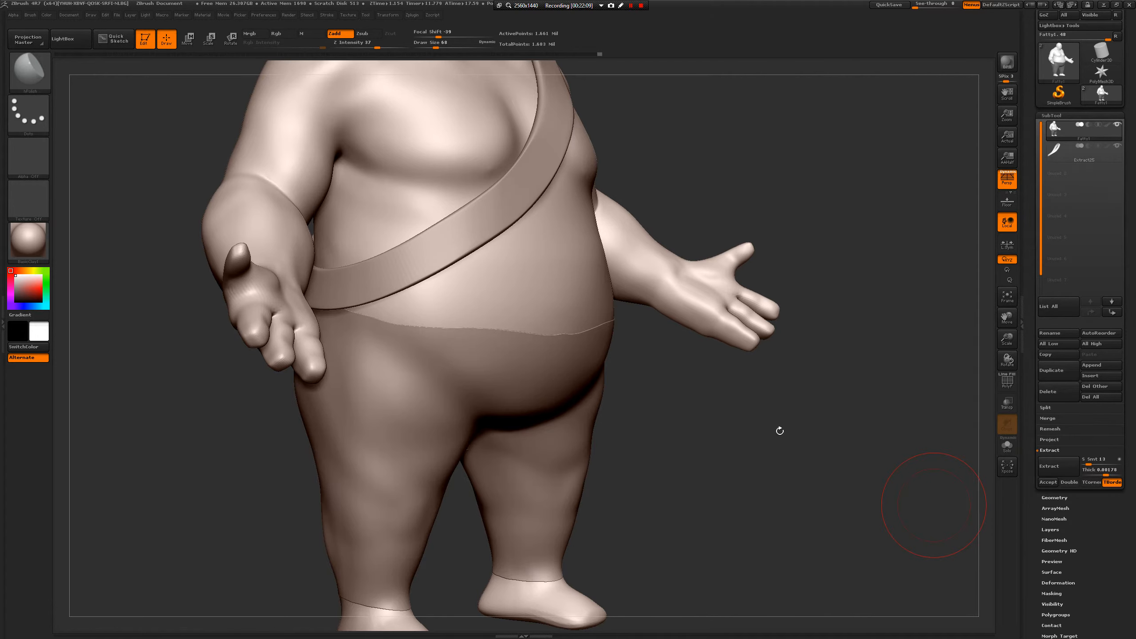
drag(796, 431, 901, 445)
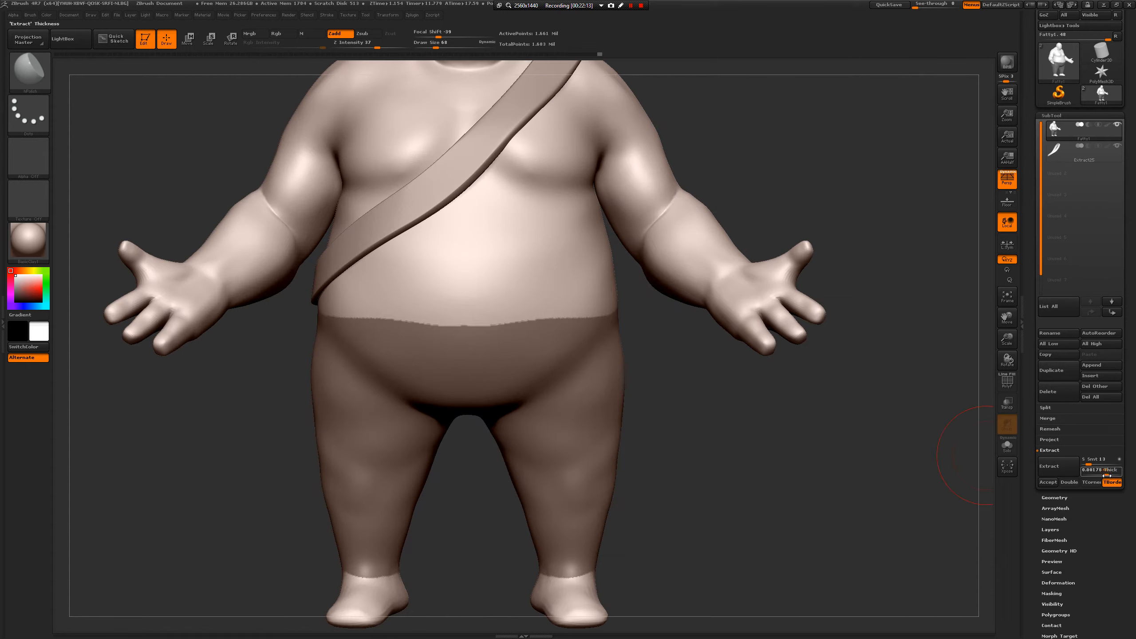
- Lower the masked body to subdivision level 4
click(1054, 497)
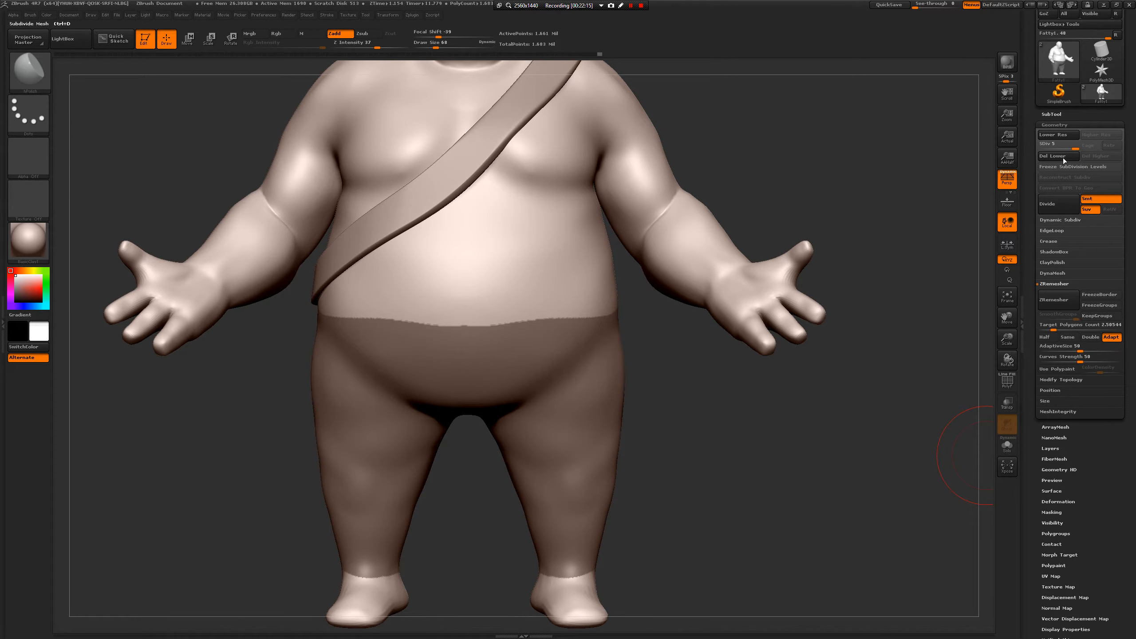
click(1055, 135)
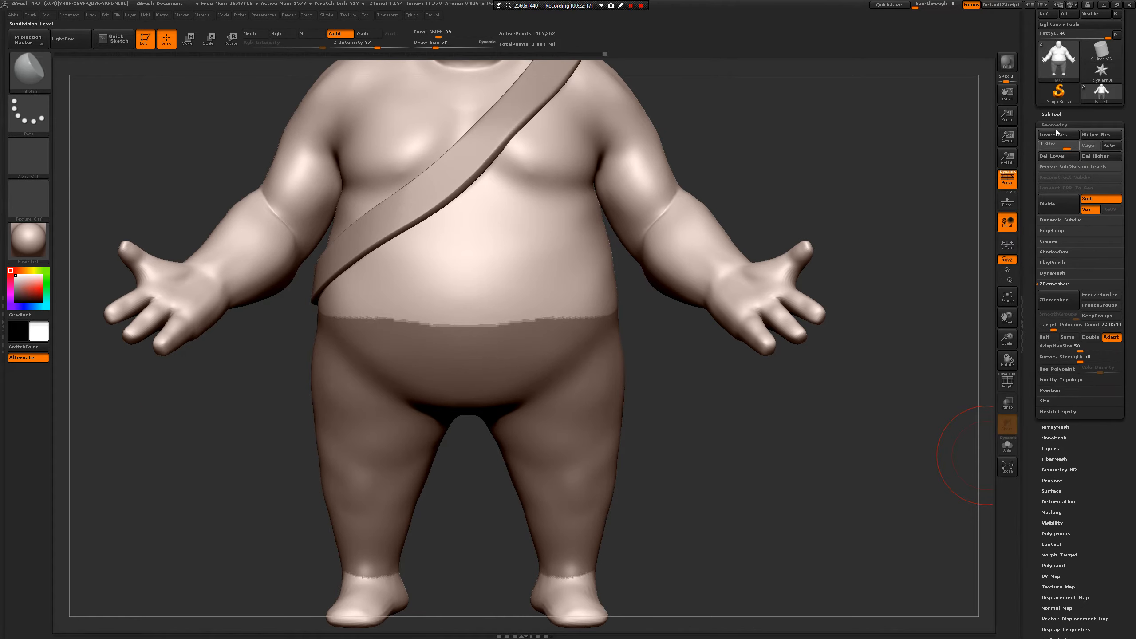
- Increase the Extract thickness, then extract and accept a trouser shell from the body's masked lower half
click(1052, 116)
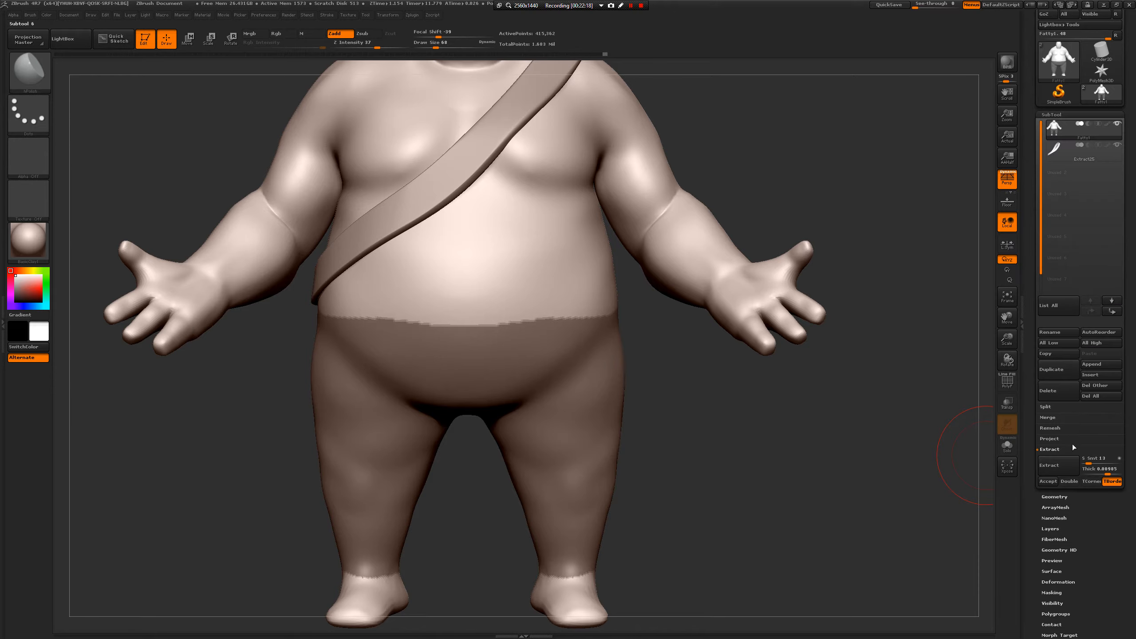
click(1097, 474)
click(1068, 473)
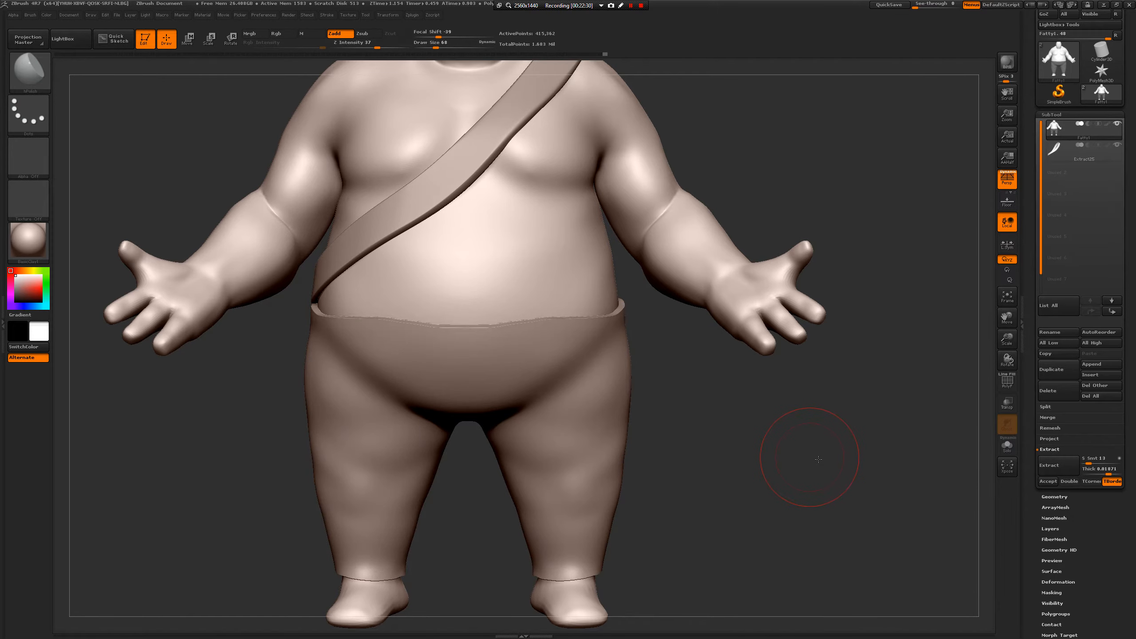
drag(818, 459, 997, 438)
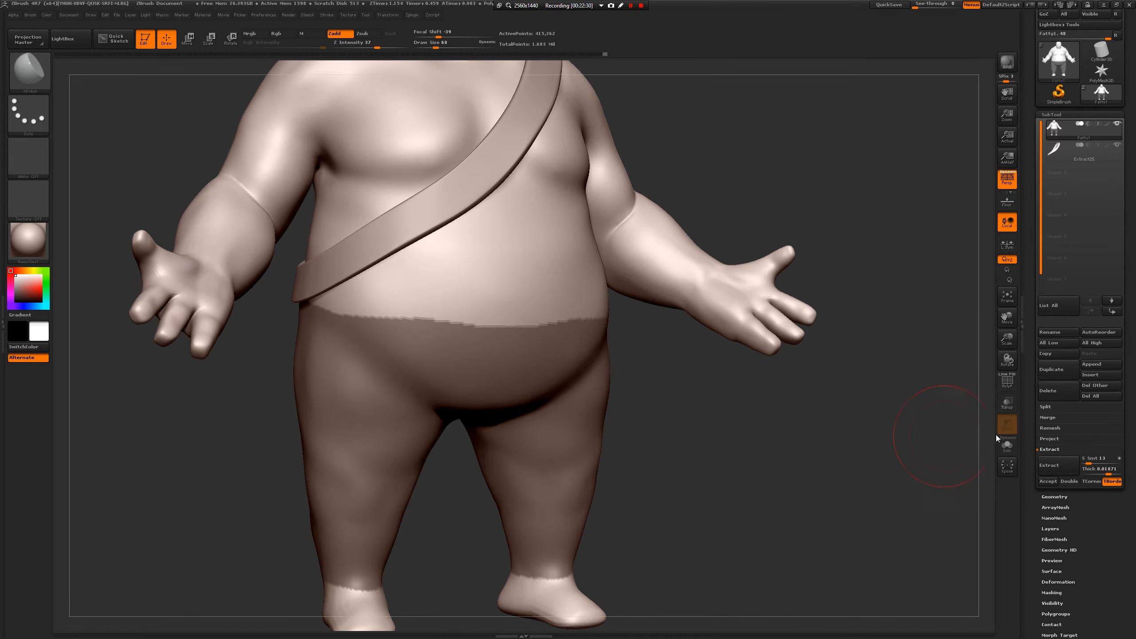
click(1055, 471)
click(1047, 481)
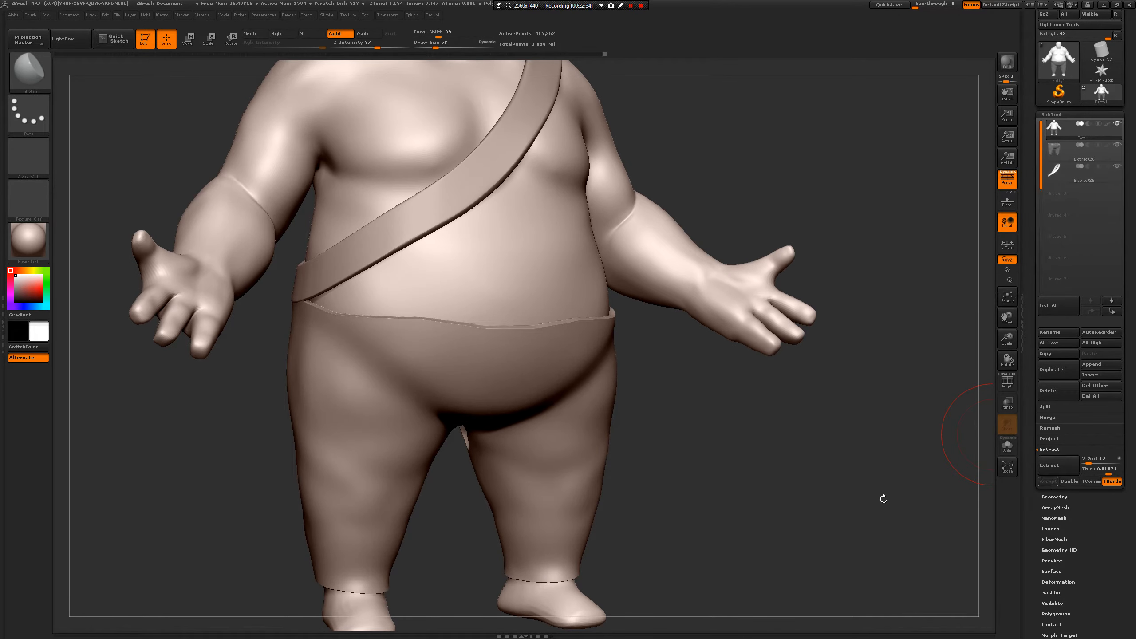
- Select the extracted trousers, check them around the buttocks and crotch, and delete that subtool
drag(883, 498, 836, 492)
drag(795, 458, 800, 453)
key(space)
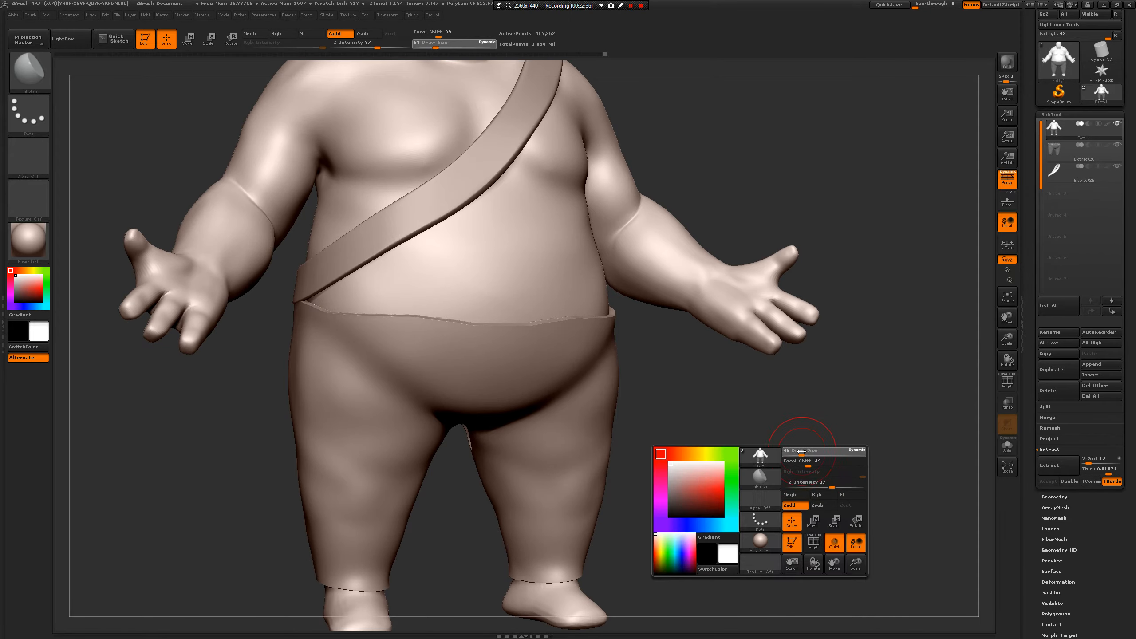
click(1066, 157)
mouse_move(776, 426)
mouse_down()
mouse_move(743, 436)
mouse_move(738, 451)
mouse_move(745, 431)
mouse_move(716, 416)
mouse_up()
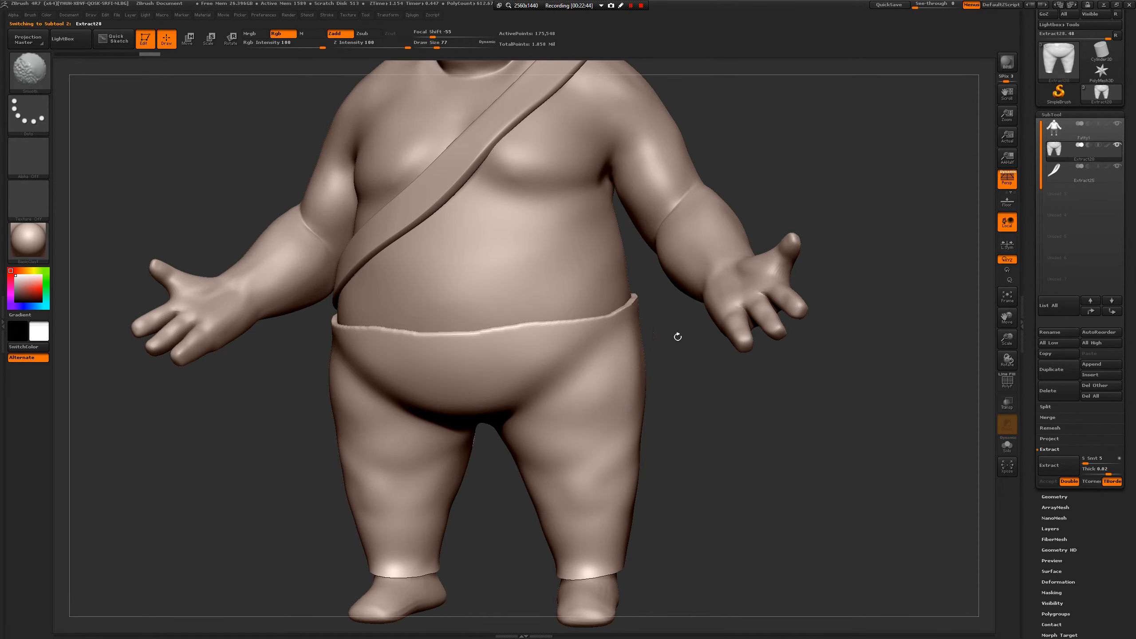
mouse_move(678, 335)
mouse_down()
mouse_move(679, 375)
mouse_move(626, 353)
mouse_up()
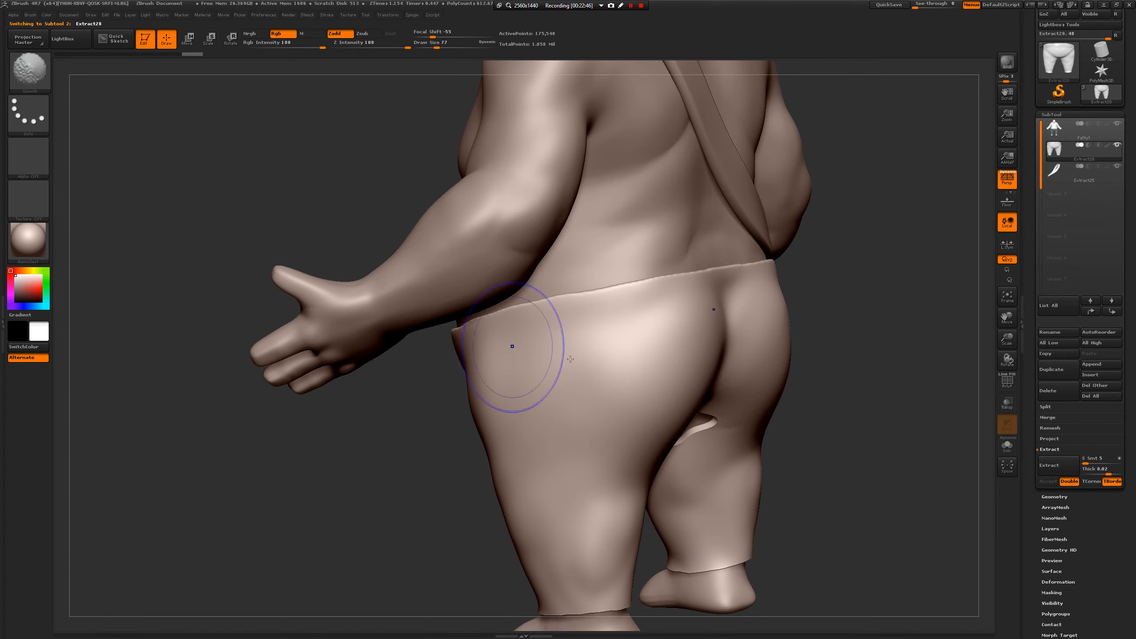
mouse_move(828, 380)
mouse_down()
mouse_move(847, 386)
mouse_move(837, 361)
mouse_up()
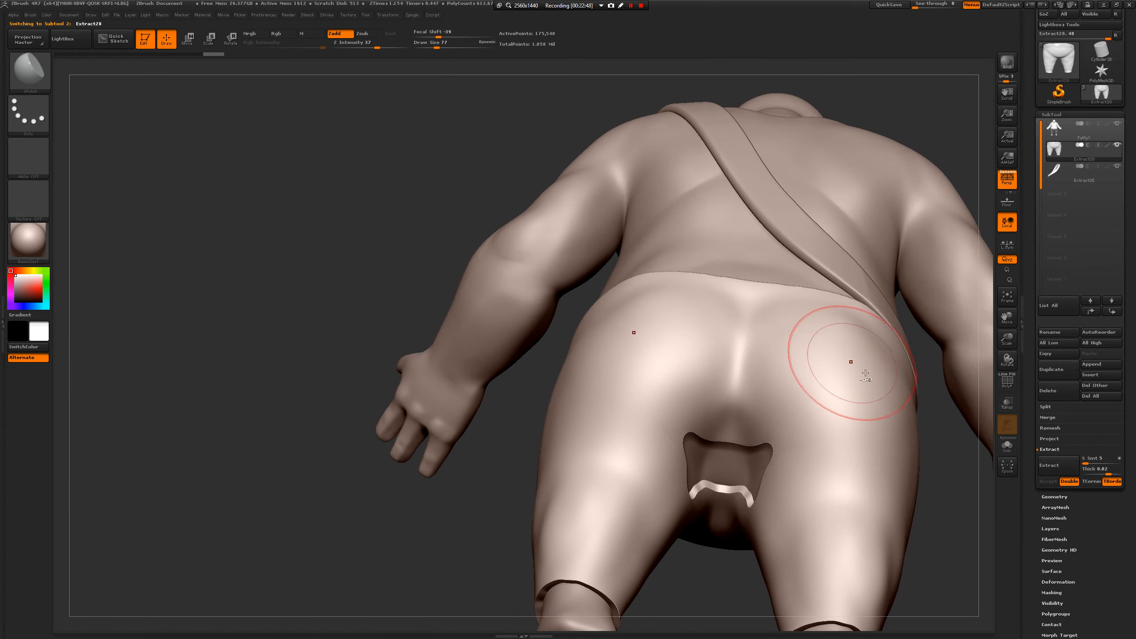
click(1053, 390)
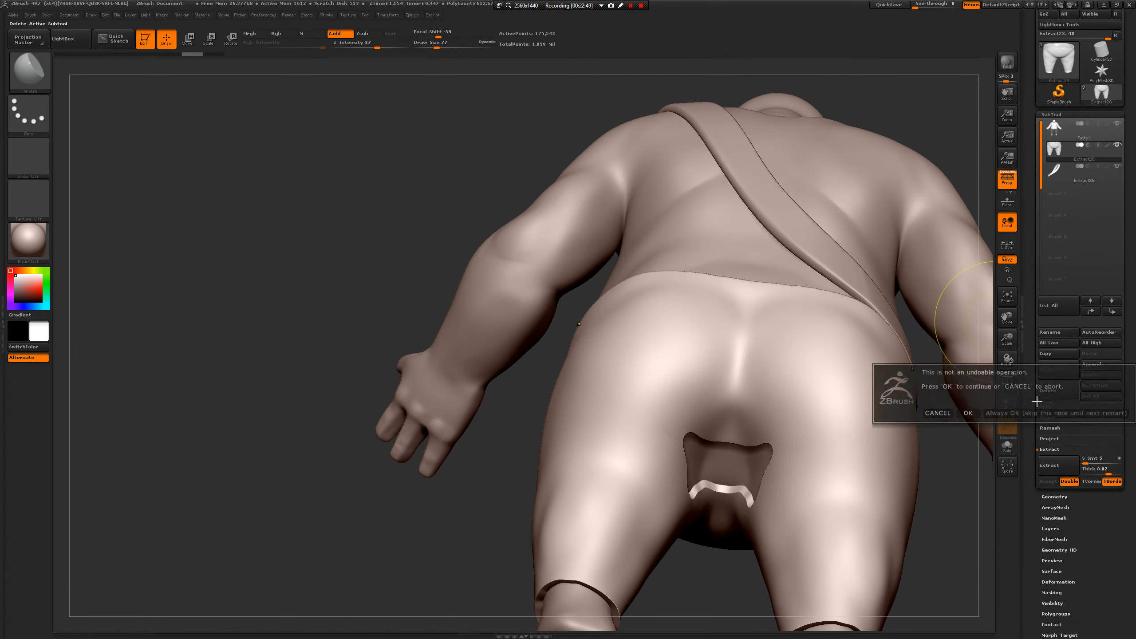
click(968, 413)
- Reselect the body, fill the mask gap under the crotch, and extract and accept the trousers again
click(1069, 129)
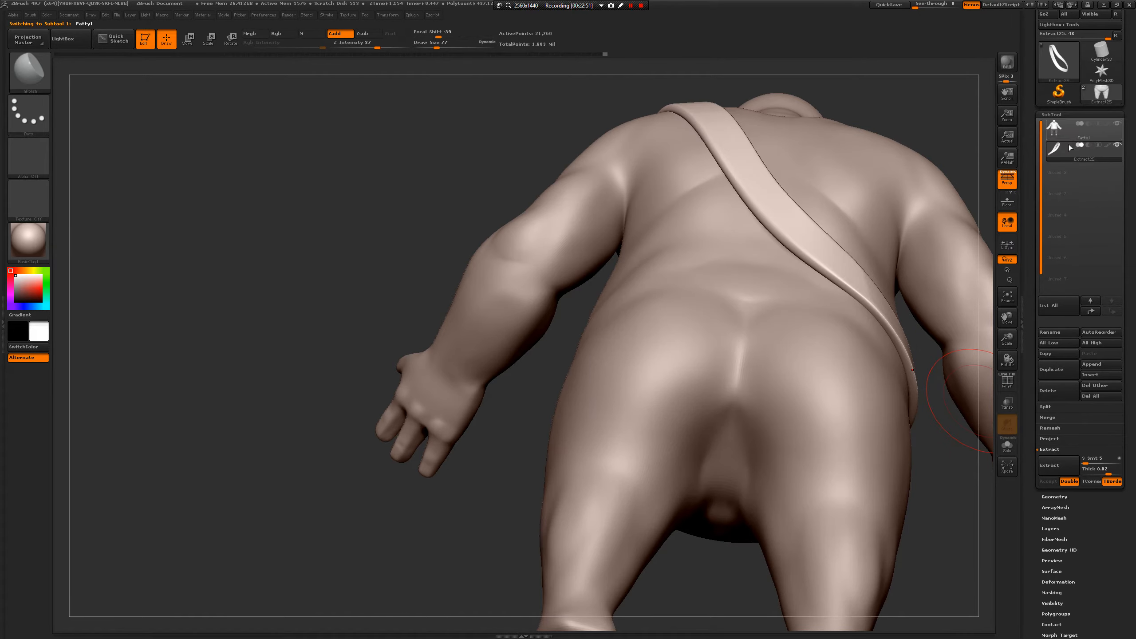
key(ctrl)
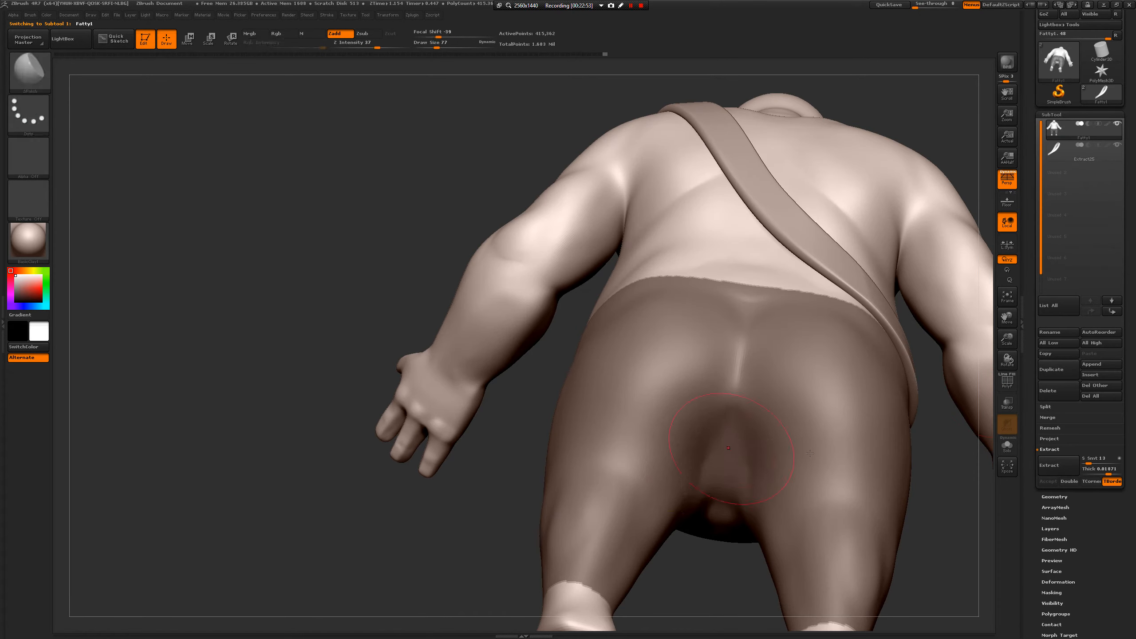
click(1048, 482)
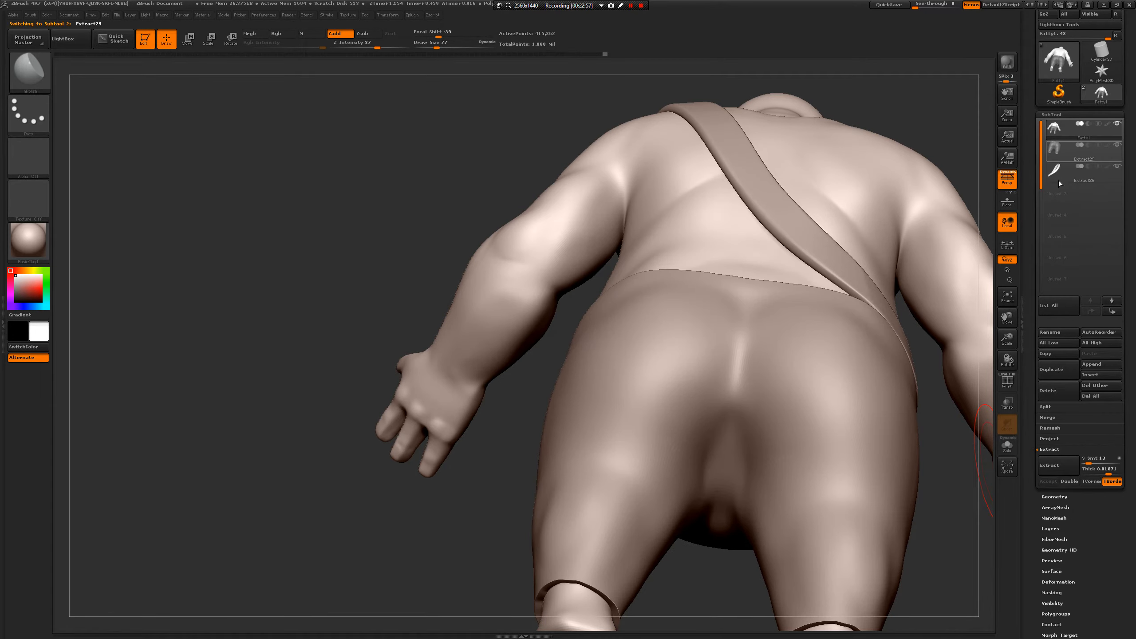
- Select the new trousers subtool and smooth its surface around the buttocks and legs
drag(414, 546, 508, 436)
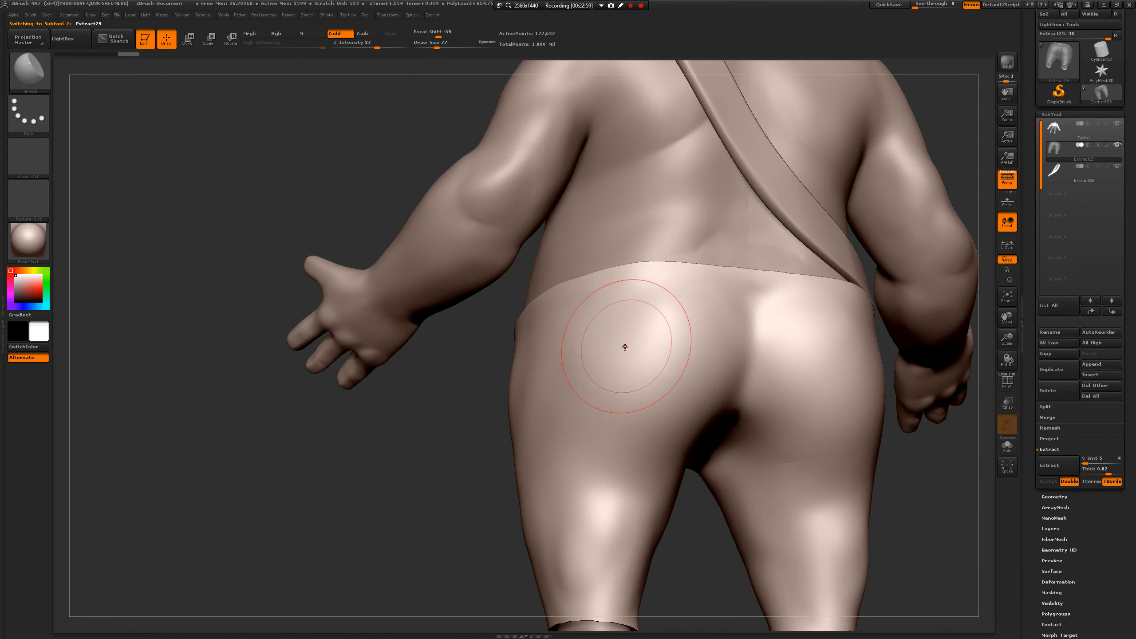
mouse_move(469, 335)
mouse_down()
mouse_move(472, 447)
mouse_move(532, 372)
mouse_up()
mouse_move(626, 452)
shift+mouse_down()
mouse_move(713, 482)
mouse_move(753, 516)
mouse_move(778, 400)
mouse_move(648, 438)
shift+mouse_up()
mouse_move(526, 457)
shift+mouse_down()
mouse_move(636, 453)
mouse_move(474, 459)
mouse_move(793, 477)
mouse_move(951, 403)
mouse_move(933, 443)
shift+mouse_up()
- Check the trousers' wireframe, try ZRemesher with a target polygon count of about 1.4, and undo the remesh
click(1009, 389)
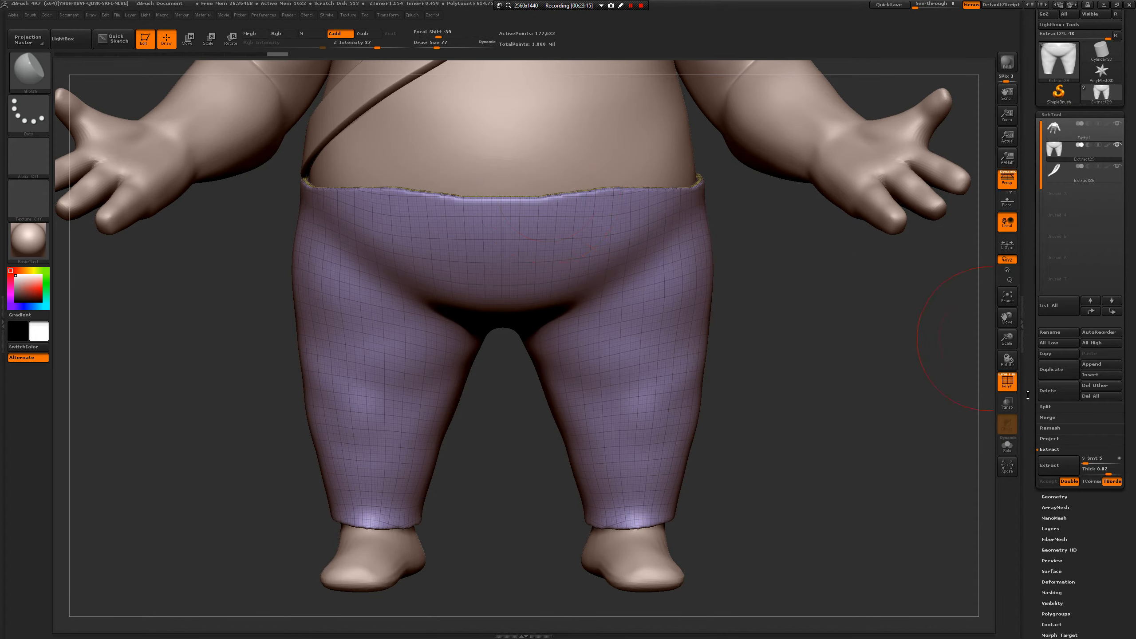
click(1007, 381)
click(1056, 497)
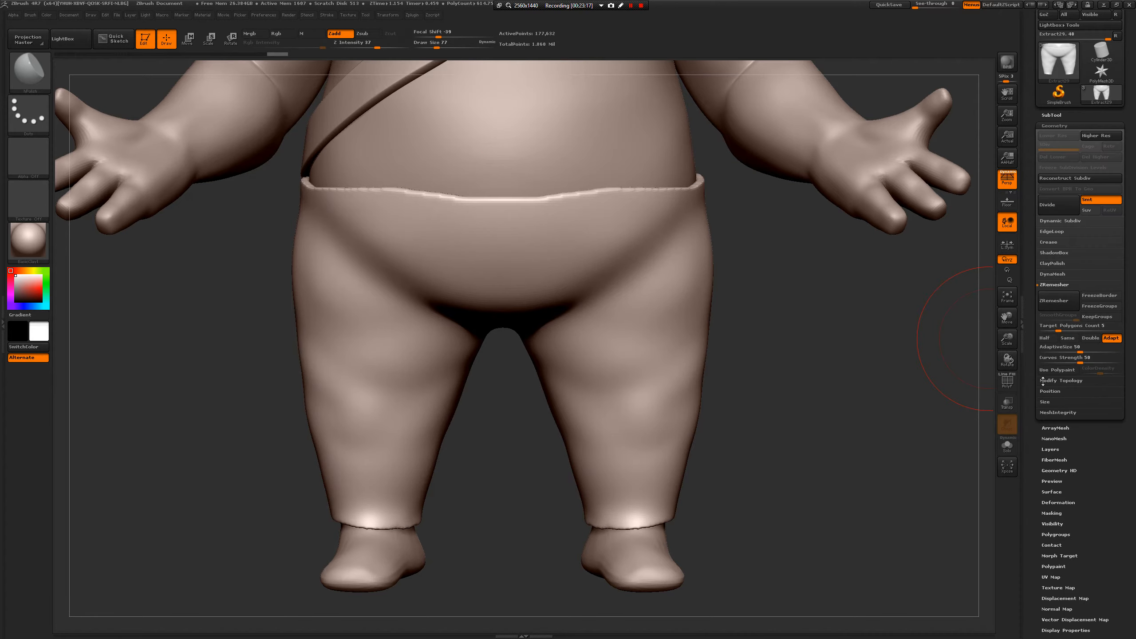
drag(1059, 331, 1048, 330)
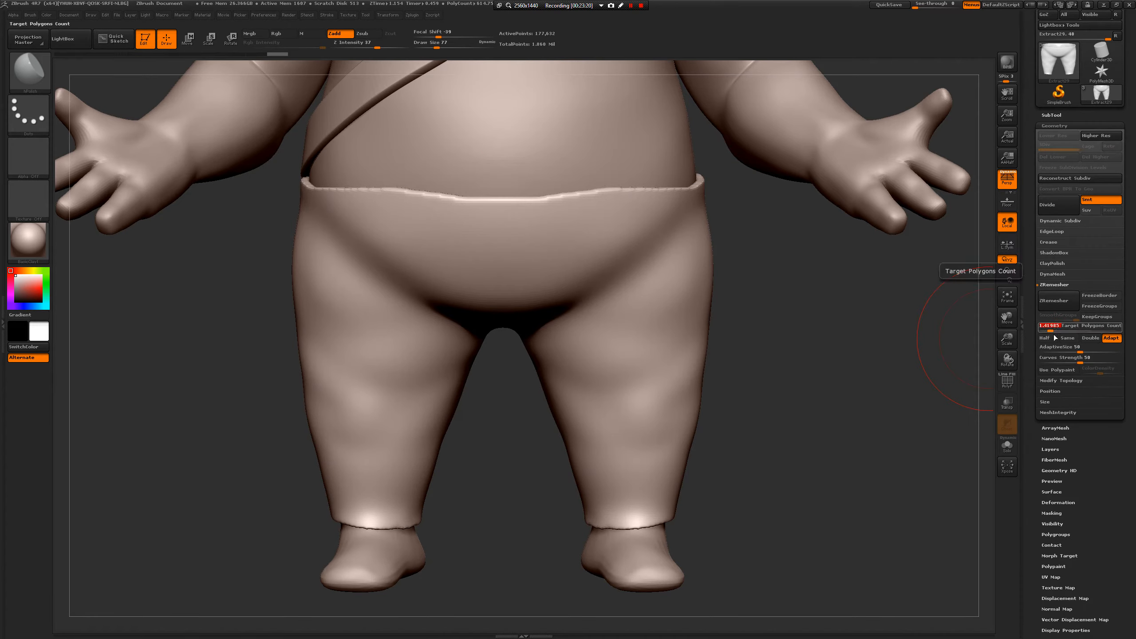
click(1056, 302)
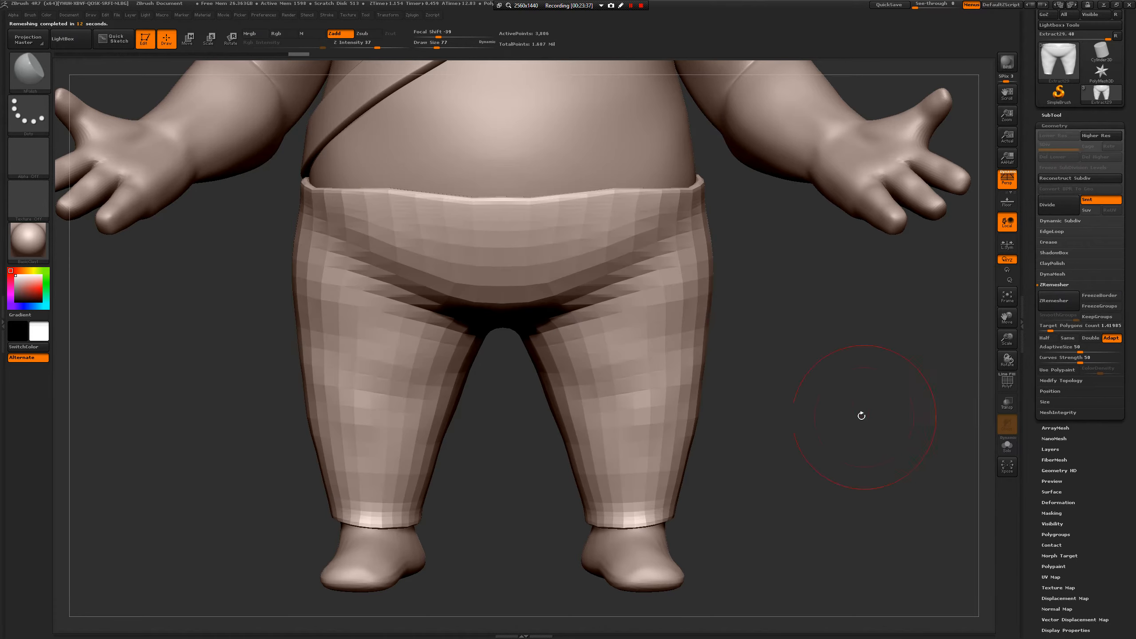
mouse_move(861, 416)
mouse_down()
mouse_move(852, 406)
mouse_move(872, 401)
mouse_move(860, 394)
mouse_move(874, 381)
mouse_up()
key(bracketleft)
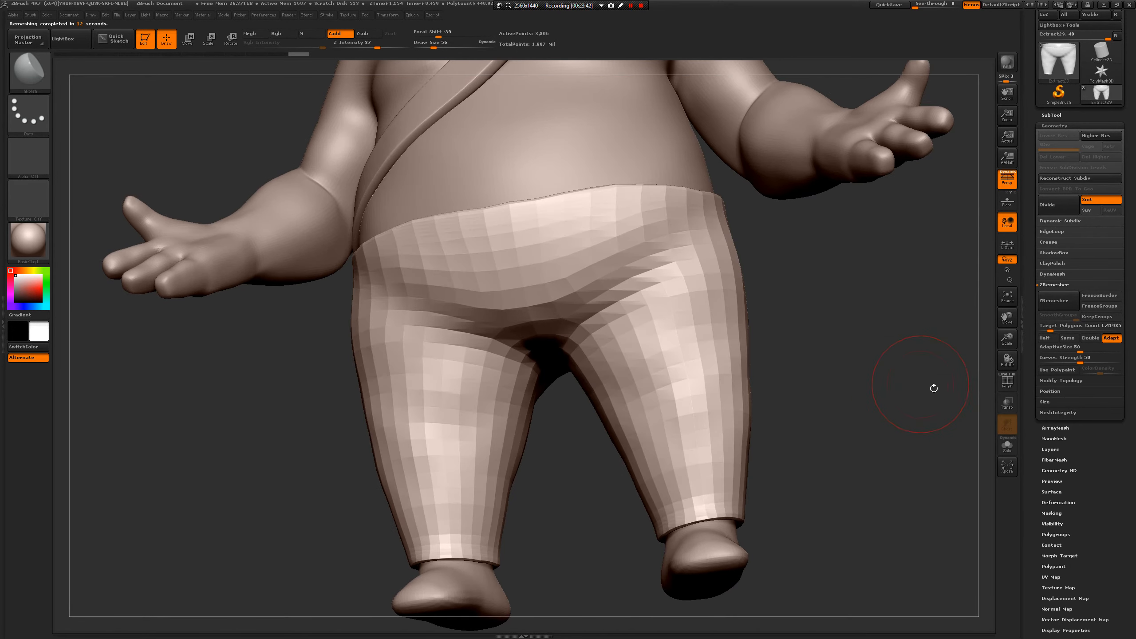
mouse_move(926, 415)
shift+mouse_down()
mouse_move(975, 424)
mouse_move(928, 406)
shift+mouse_up()
key(ctrl+z)
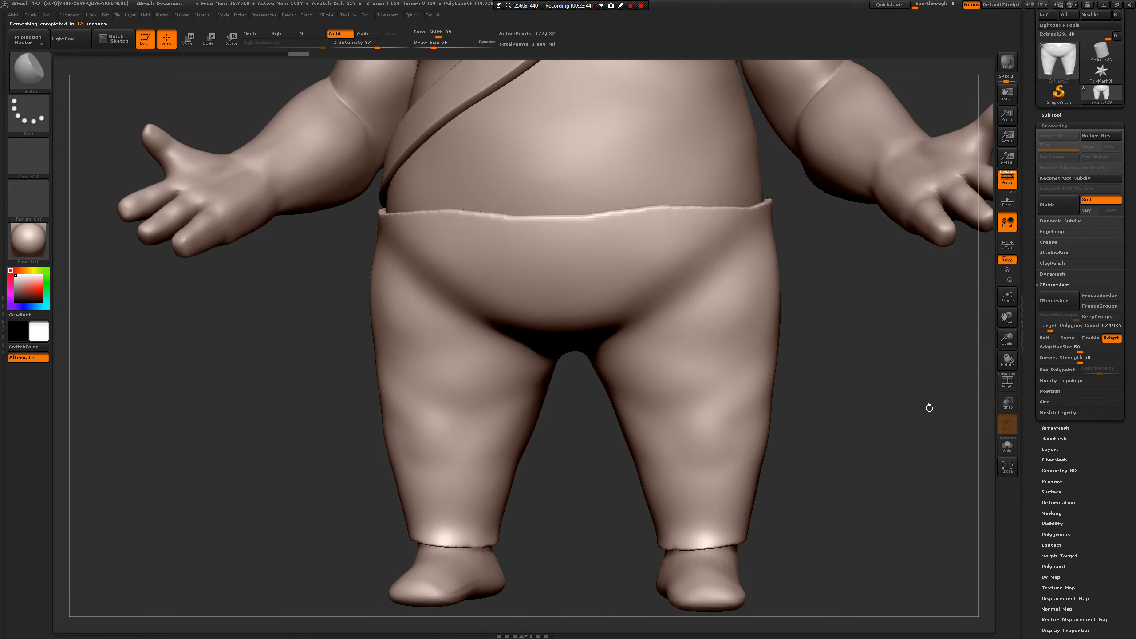
- Carve a crease across the upper thigh below the belly with the Dam_Standard brush at draw size 77, undoing the unwanted stroke
key(b)
key(d)
key(s)
drag(824, 358, 670, 343)
drag(571, 348, 712, 286)
key(ctrl+z)
mouse_move(837, 313)
mouse_down()
mouse_move(799, 311)
mouse_move(794, 333)
mouse_up()
key(space)
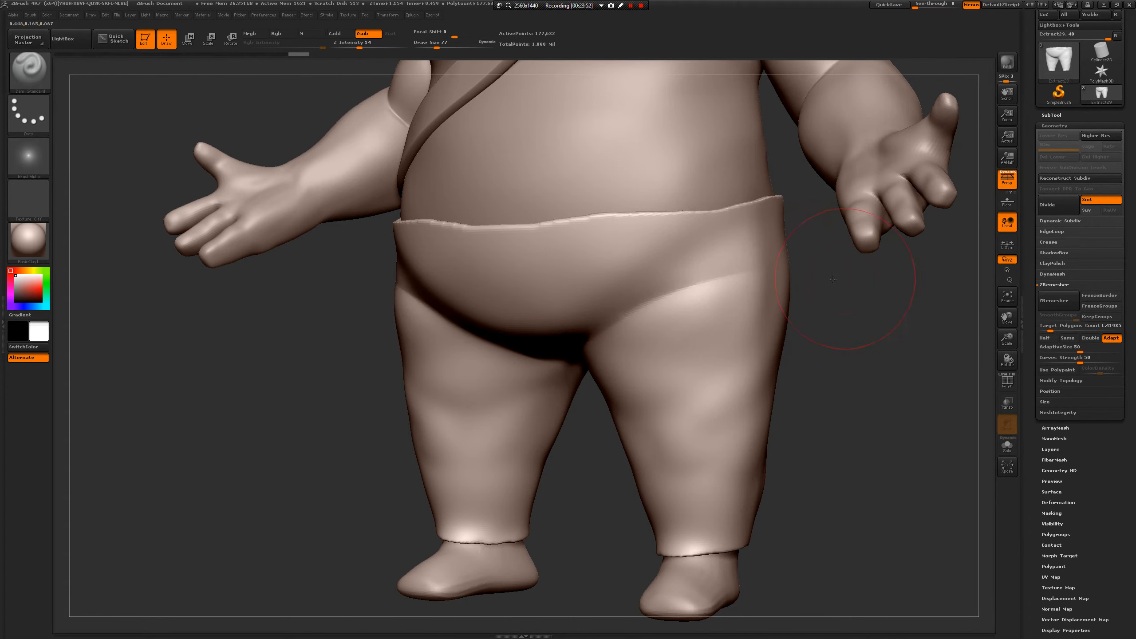
drag(823, 272, 760, 271)
- Deepen the crease between belly and thighs from the outer hip towards the crotch
drag(949, 391, 624, 246)
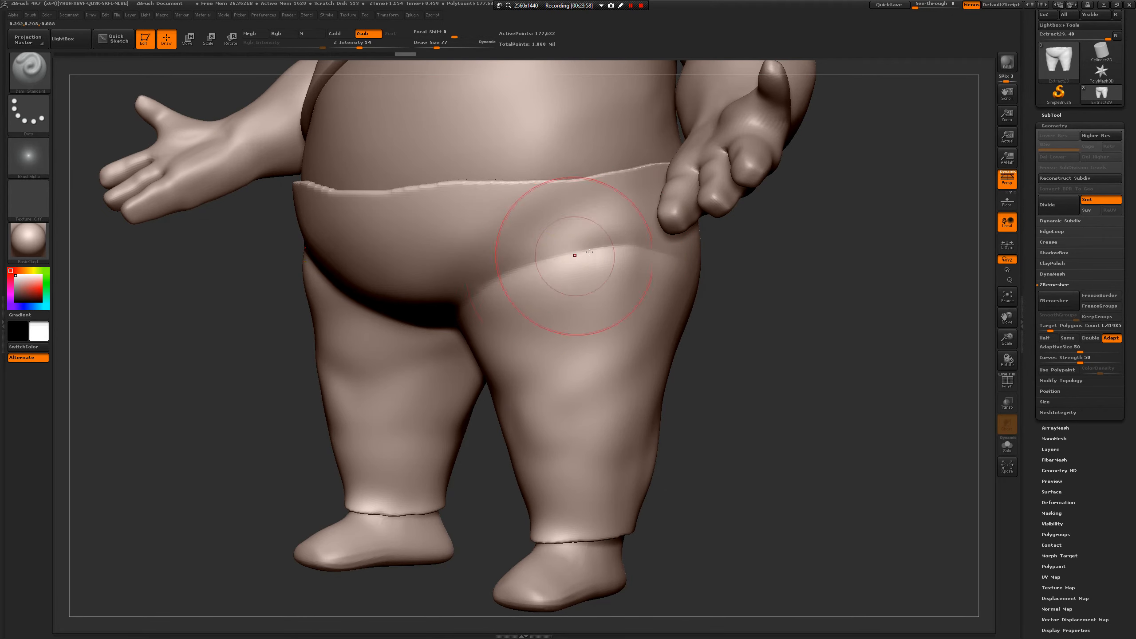
drag(289, 383, 469, 284)
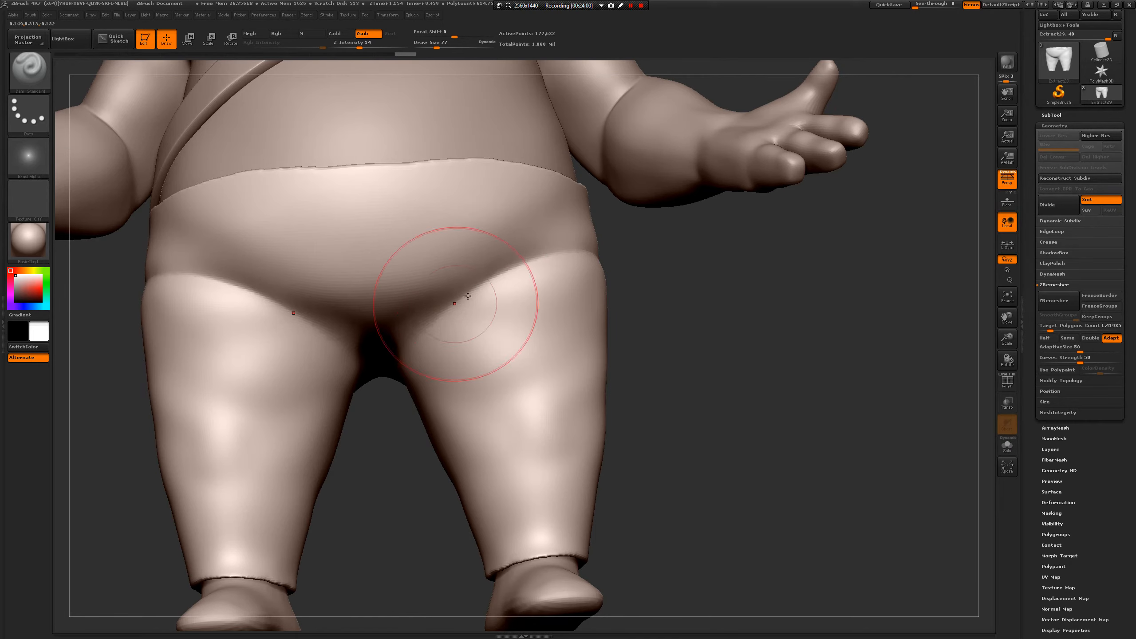
drag(393, 372, 415, 348)
drag(393, 553, 495, 179)
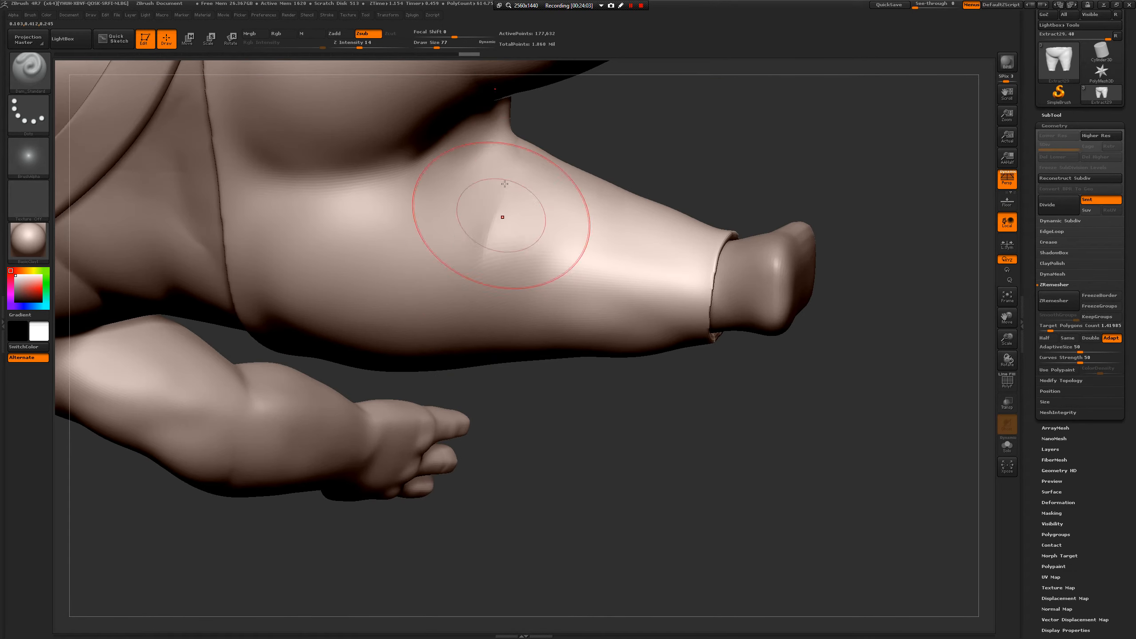
- Continue the crease around the back of the thigh beneath the buttock and soften its rough parts
drag(556, 431, 469, 191)
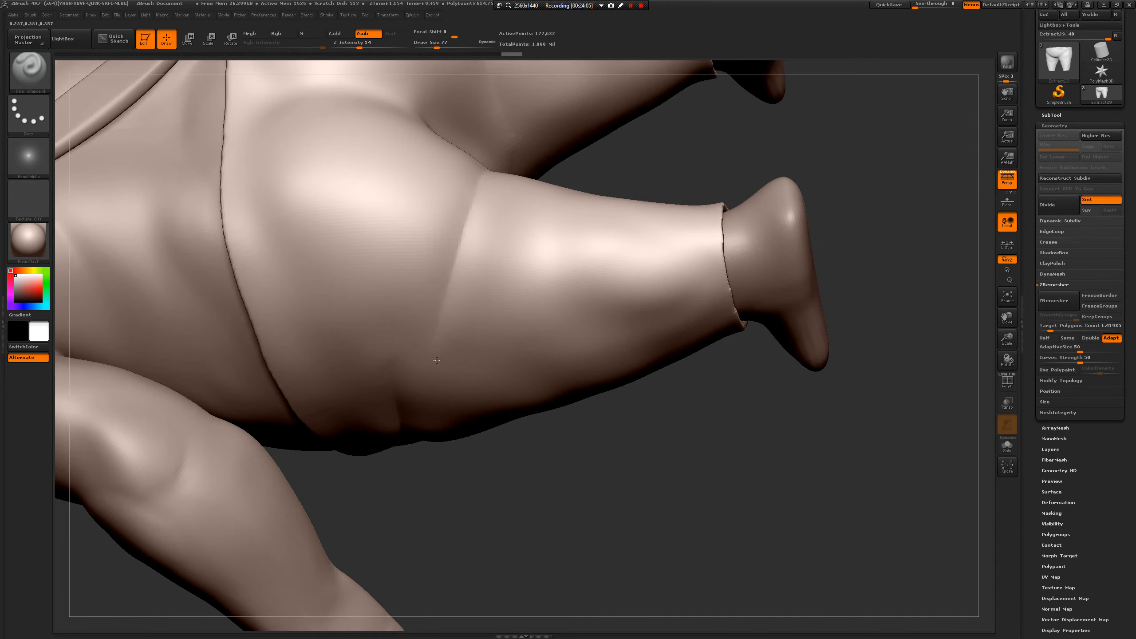
mouse_move(419, 447)
mouse_down()
mouse_move(426, 330)
mouse_move(405, 479)
mouse_move(449, 324)
mouse_up()
shift+drag(414, 398, 444, 333)
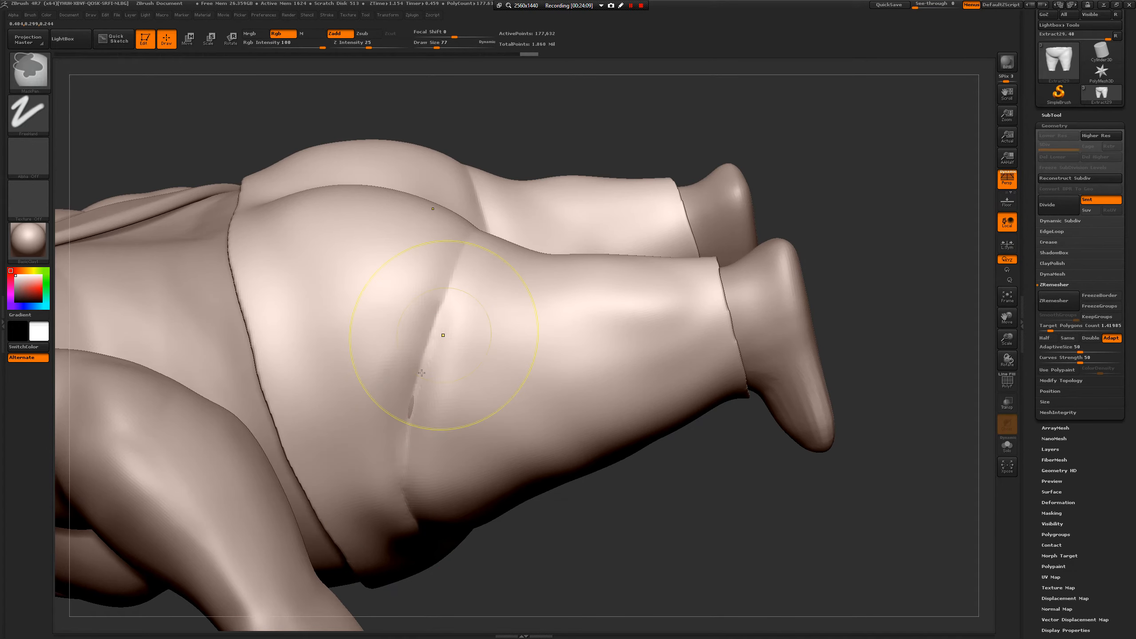
drag(409, 376, 450, 291)
drag(580, 128, 463, 247)
drag(706, 176, 553, 231)
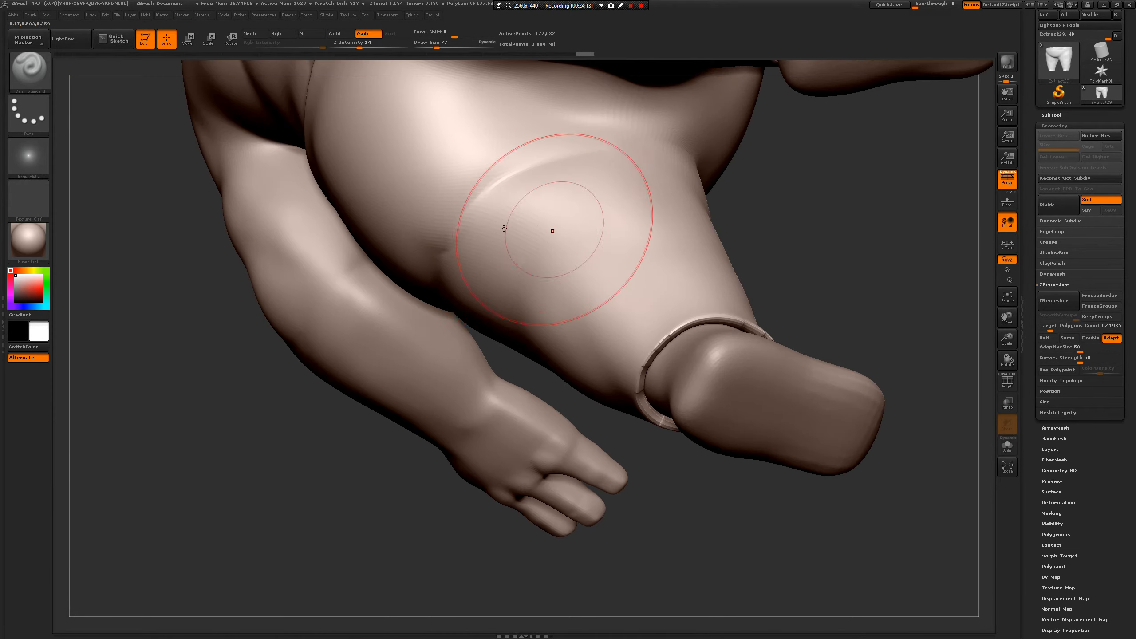
- Reduce the brush draw size to 41 and sharpen the crease around the thigh's top and inner side
right_drag(559, 193, 694, 180)
mouse_move(380, 347)
right_down()
mouse_move(451, 323)
mouse_move(546, 179)
right_up()
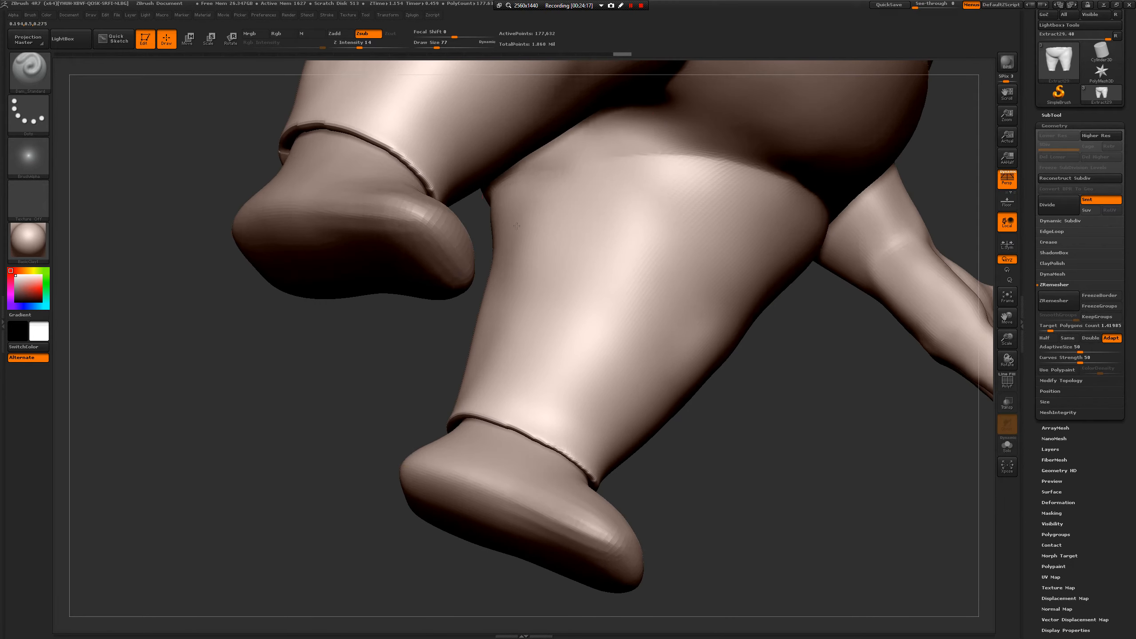
mouse_move(605, 161)
mouse_down()
mouse_move(573, 167)
mouse_move(602, 157)
mouse_up()
key(space)
click(575, 172)
right_drag(435, 313, 449, 280)
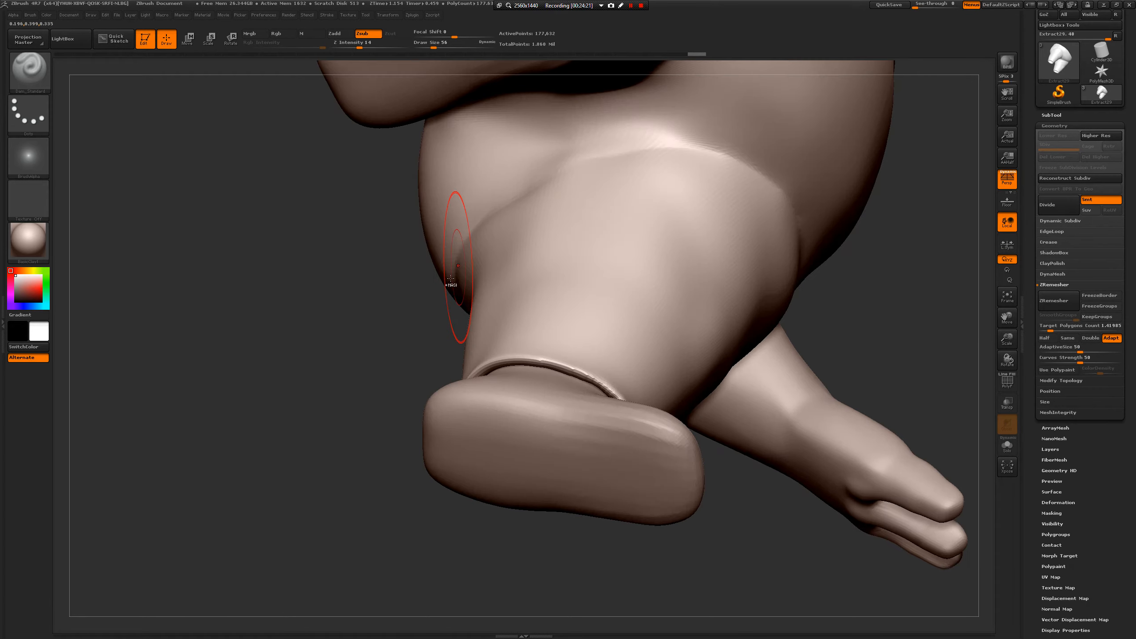
key(space)
click(571, 186)
drag(646, 146, 578, 165)
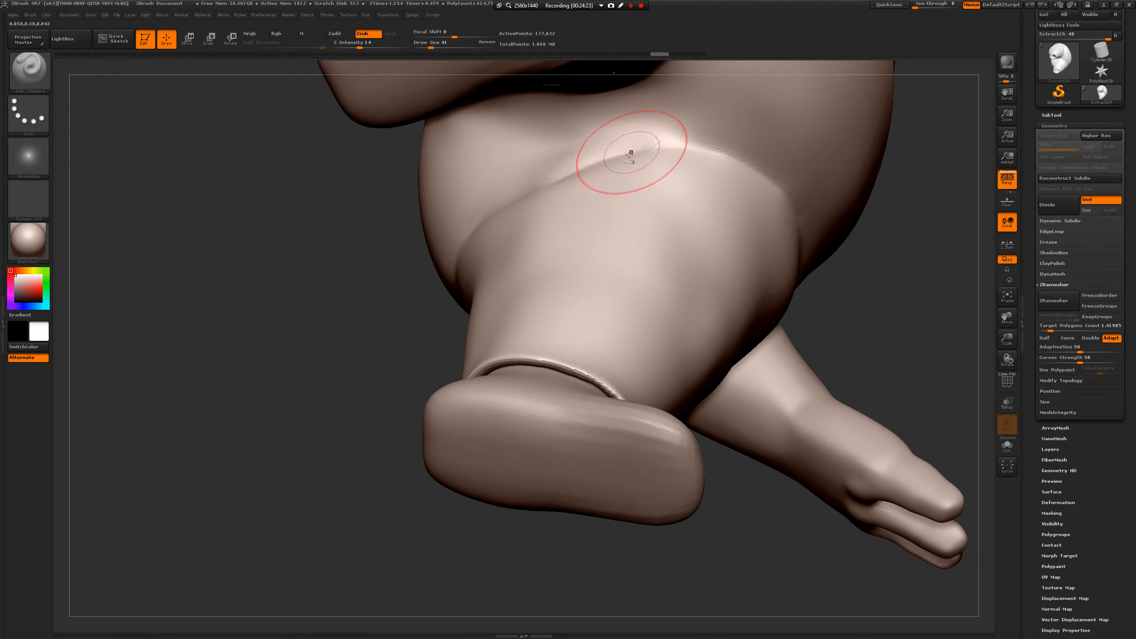
drag(680, 154, 606, 157)
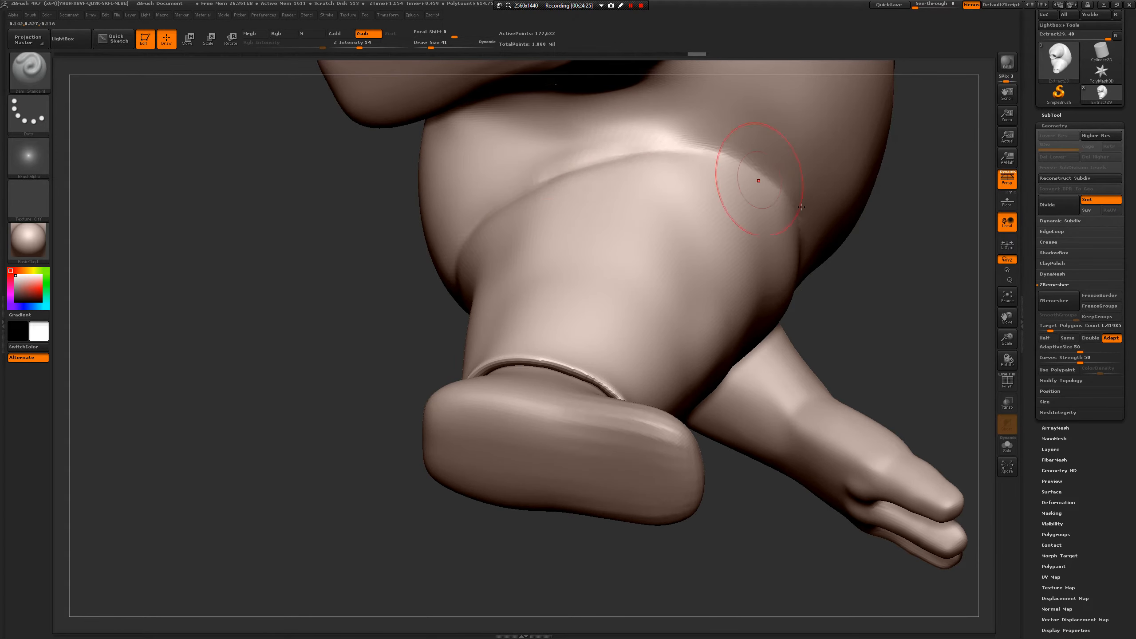
- Remesh the creased trousers with ZRemesher at the reduced target polygon count and enlarge the brush
mouse_move(884, 236)
mouse_down()
mouse_move(908, 278)
mouse_move(900, 250)
mouse_move(877, 325)
mouse_move(986, 333)
mouse_up()
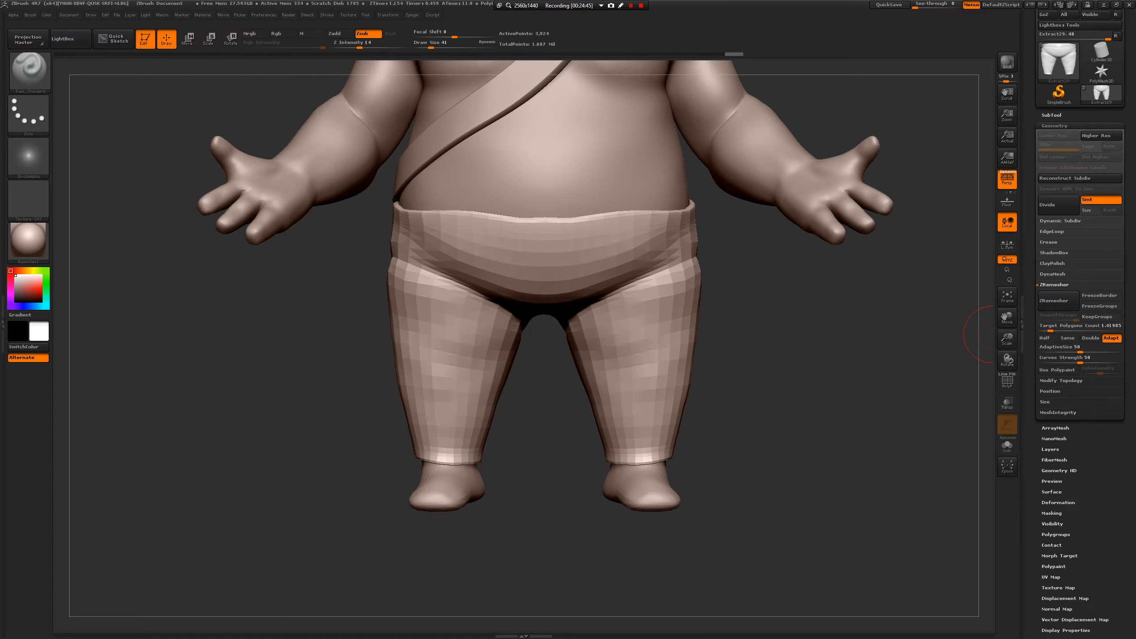
mouse_move(792, 385)
mouse_down()
mouse_move(845, 397)
mouse_move(829, 374)
mouse_move(811, 383)
mouse_up()
right_click(716, 305)
click(717, 301)
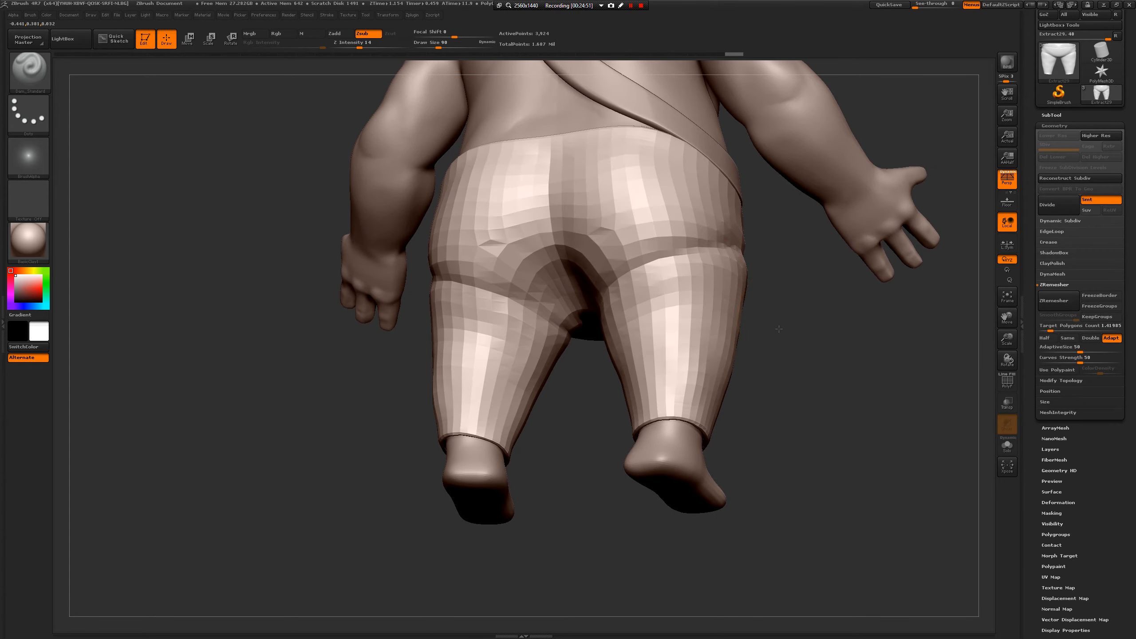
- Smooth the low-poly folds beneath the buttocks on the back of the trousers, undoing the unwanted strokes
drag(782, 327, 732, 316)
shift+drag(665, 249, 616, 266)
drag(711, 349, 745, 344)
mouse_move(568, 230)
shift+mouse_down()
mouse_move(532, 240)
mouse_move(559, 221)
shift+mouse_up()
key(ctrl+z)
drag(716, 339, 639, 292)
key(ctrl+z)
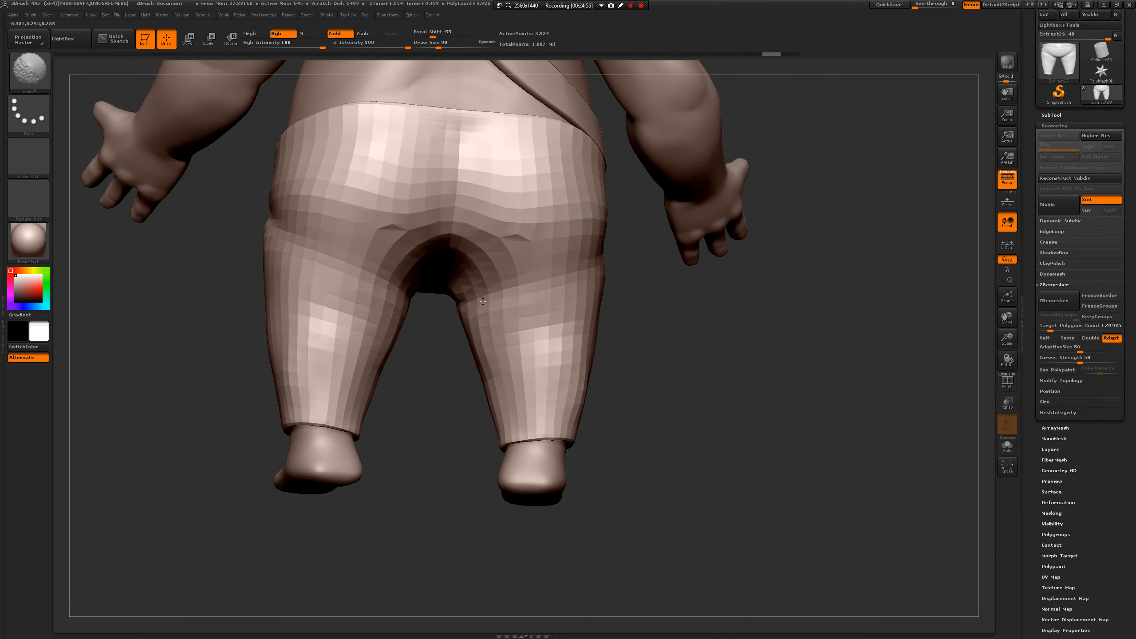
- Smooth the crease around the outer hip and side of the thigh on the remeshed trousers
mouse_move(581, 224)
mouse_down()
mouse_move(501, 244)
mouse_move(546, 260)
mouse_up()
drag(733, 309, 577, 315)
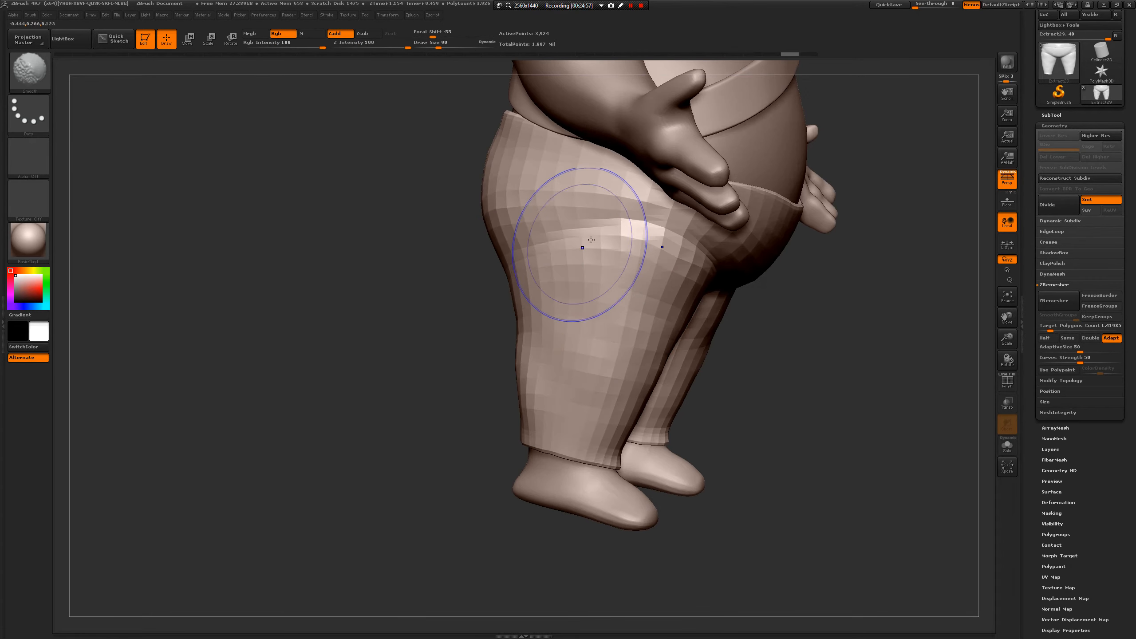
shift+drag(581, 247, 602, 244)
drag(431, 367, 380, 351)
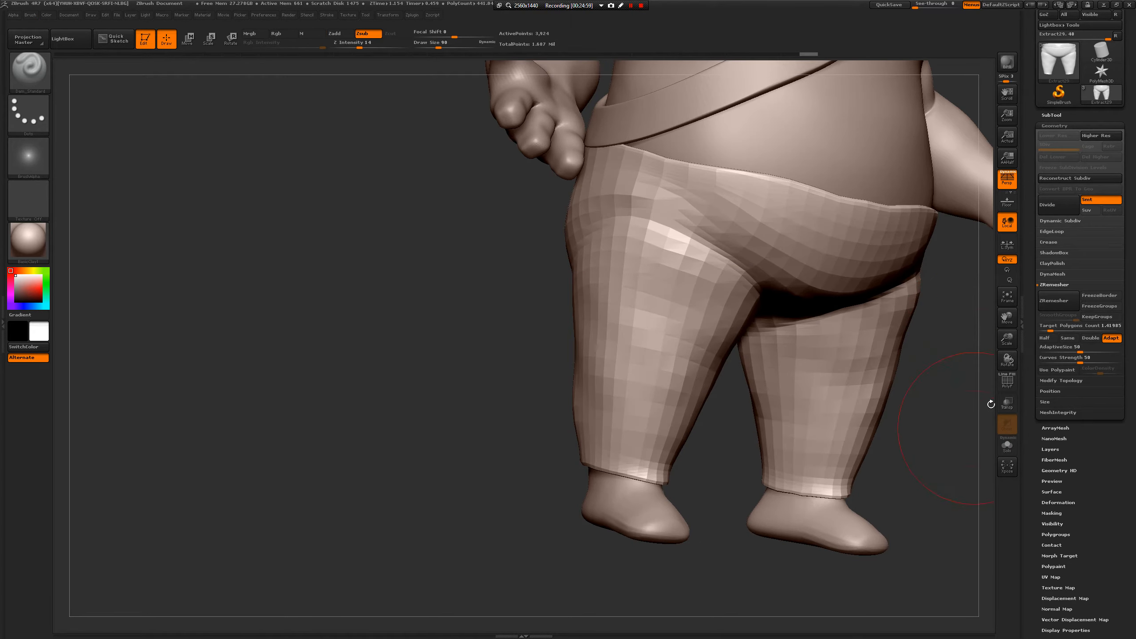
- Show the polyframe and smooth the crease around the front and outer side of the hips on the low-poly trousers
click(1009, 389)
drag(953, 403, 867, 410)
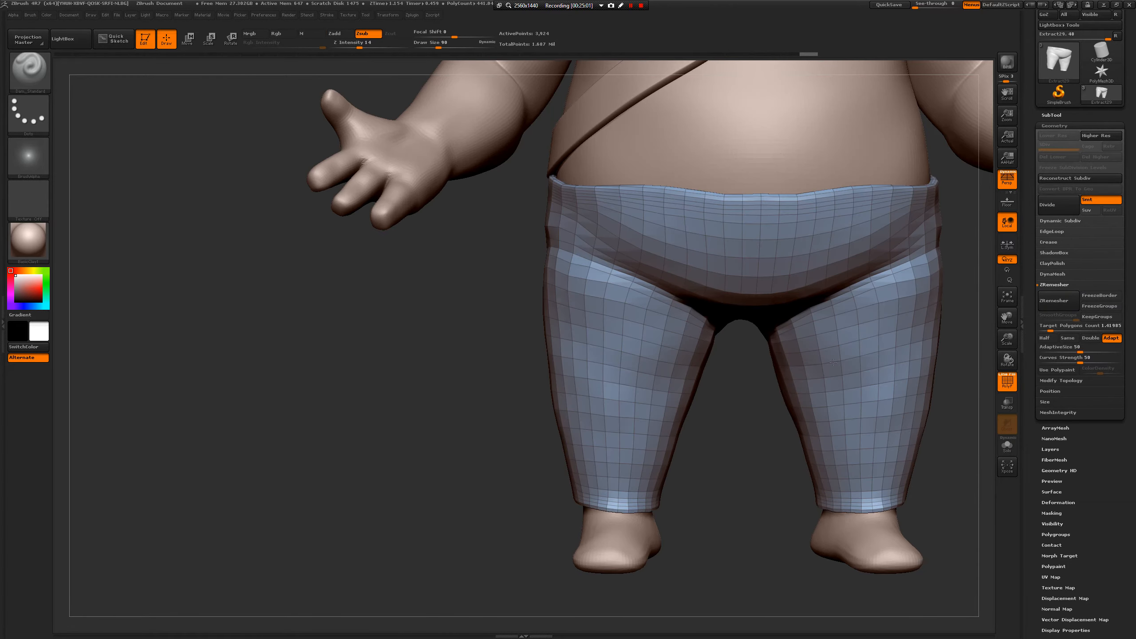
shift+drag(591, 258, 678, 294)
drag(743, 414, 723, 378)
mouse_move(602, 253)
shift+mouse_down()
mouse_move(629, 259)
mouse_move(566, 271)
shift+mouse_up()
drag(418, 329, 495, 336)
drag(671, 322, 720, 334)
shift+drag(550, 338, 581, 335)
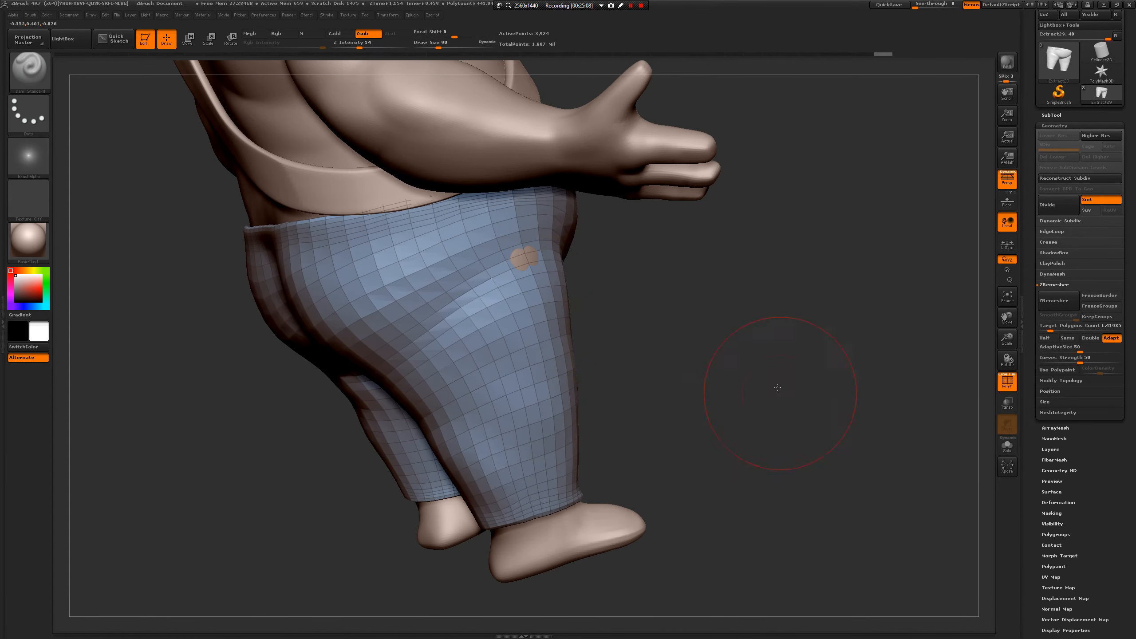
- Subdivide the trousers once to level 2 and turn off the polyframe display
drag(778, 393, 734, 385)
mouse_move(733, 384)
alt+mouse_down()
mouse_move(734, 354)
mouse_move(781, 333)
mouse_move(765, 333)
alt+mouse_up()
click(1047, 211)
key(space)
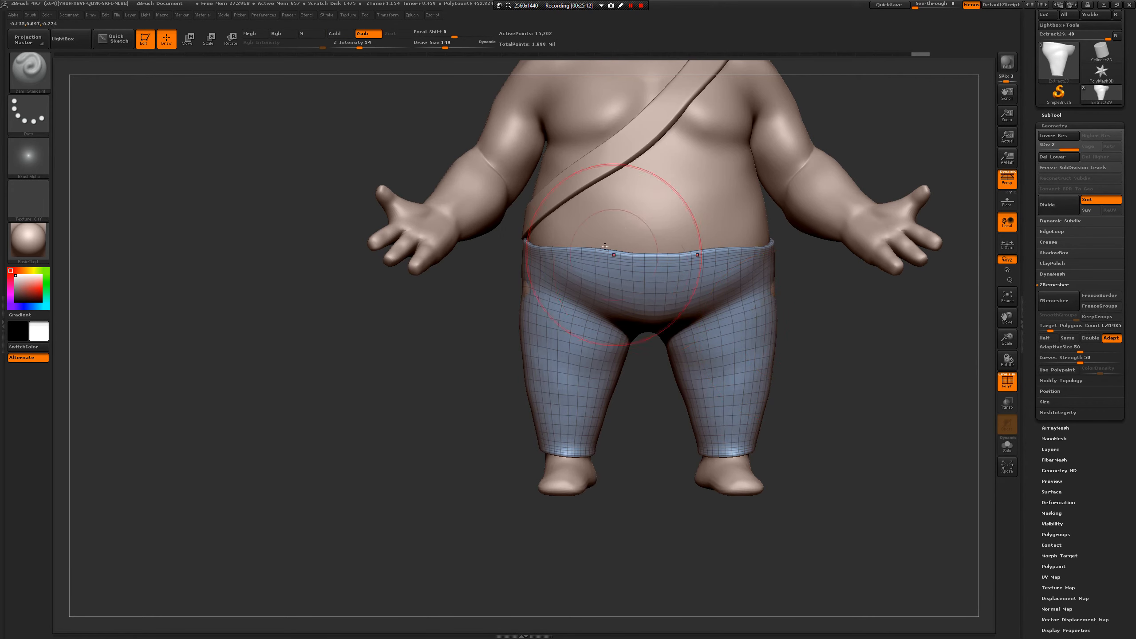
key(shift)
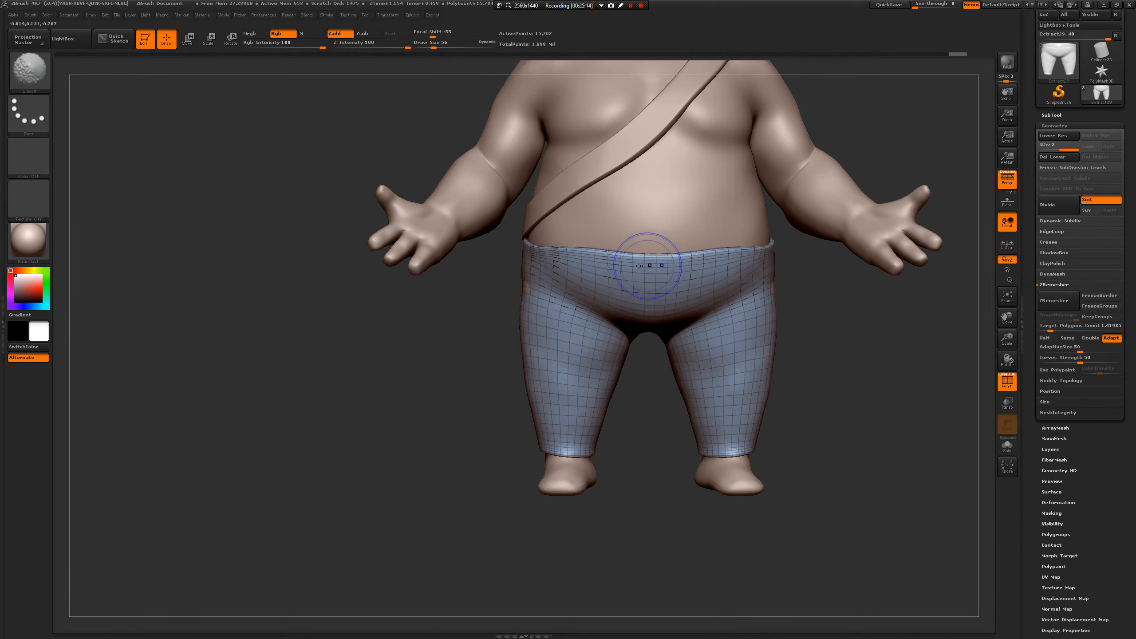
mouse_move(469, 320)
mouse_down()
mouse_move(860, 366)
mouse_move(807, 412)
mouse_move(859, 385)
mouse_up()
click(1013, 389)
- Resize the brush and smooth the subdivided trousers around the outer hips and beneath the buttocks
key(space)
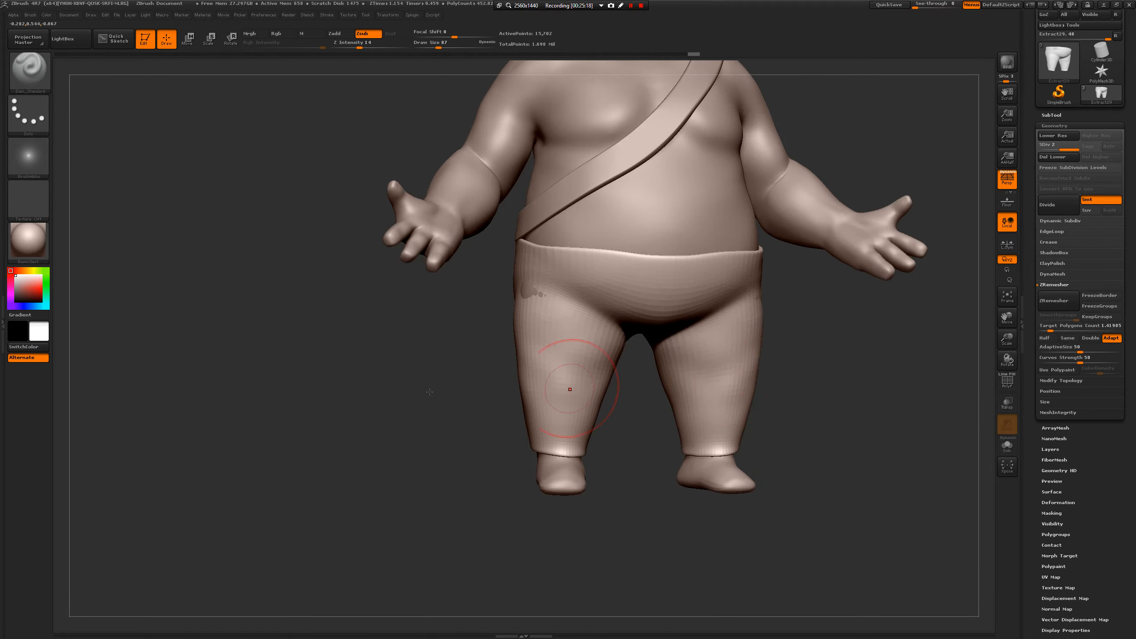
drag(403, 387, 501, 349)
key(shift)
right_drag(385, 327, 360, 290)
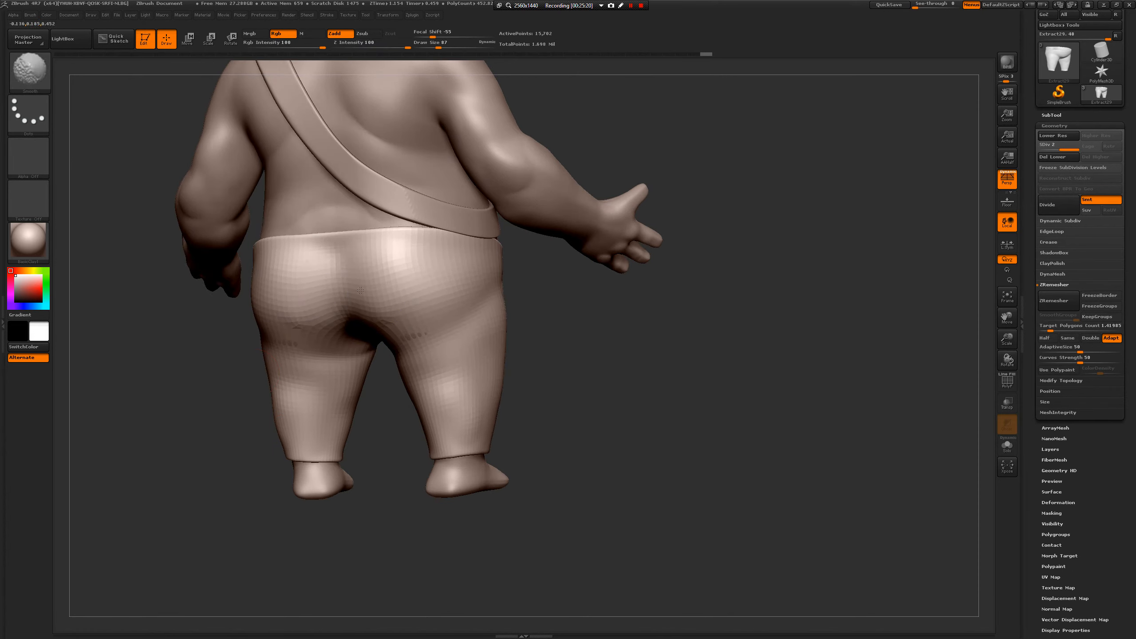
mouse_move(698, 309)
shift+mouse_down()
mouse_move(525, 322)
mouse_move(541, 317)
shift+mouse_up()
key(s)
key(shift)
mouse_move(149, 327)
alt+mouse_down()
mouse_move(255, 346)
mouse_move(244, 348)
alt+mouse_up()
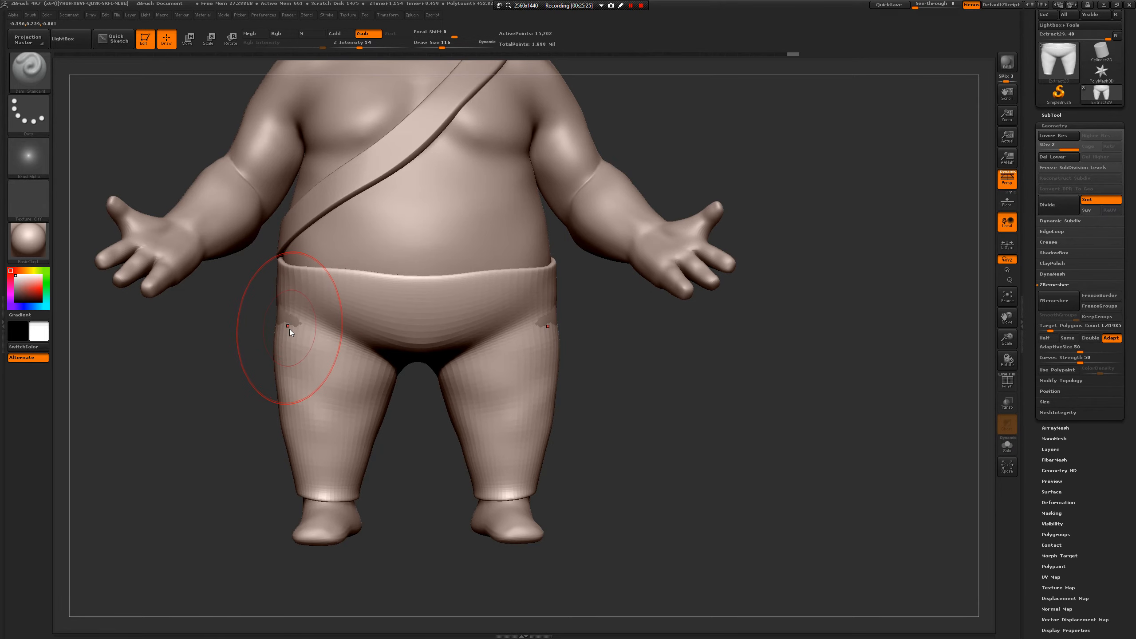
- Adjust the outer hip outline with the Move brush and smooth the trousers' lower belly and front waistband
key(b)
key(m)
key(v)
key(space)
drag(265, 351, 268, 351)
shift+drag(436, 330, 468, 339)
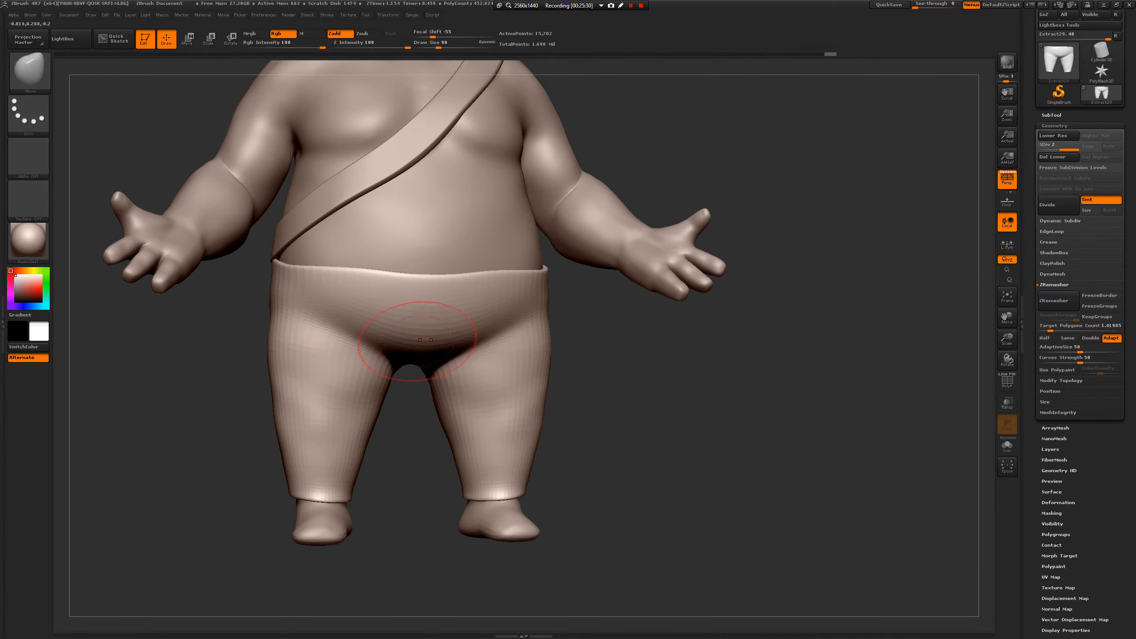
drag(639, 349, 576, 347)
shift+drag(554, 300, 537, 286)
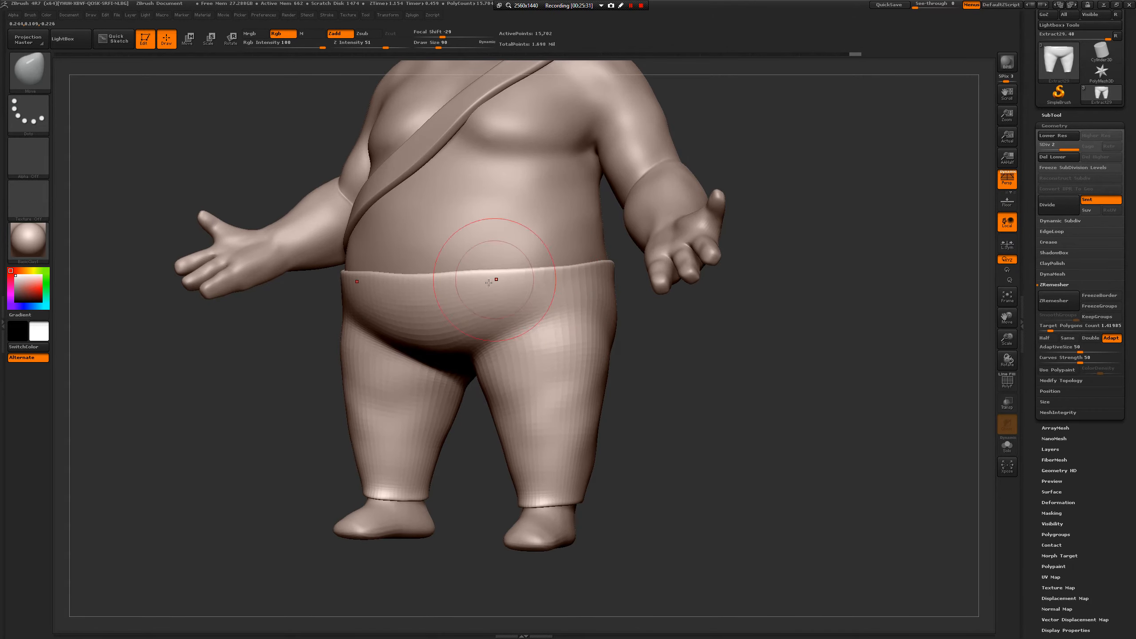
- Smooth the back waistband and the folds beneath the buttocks on the trousers
drag(235, 367, 488, 358)
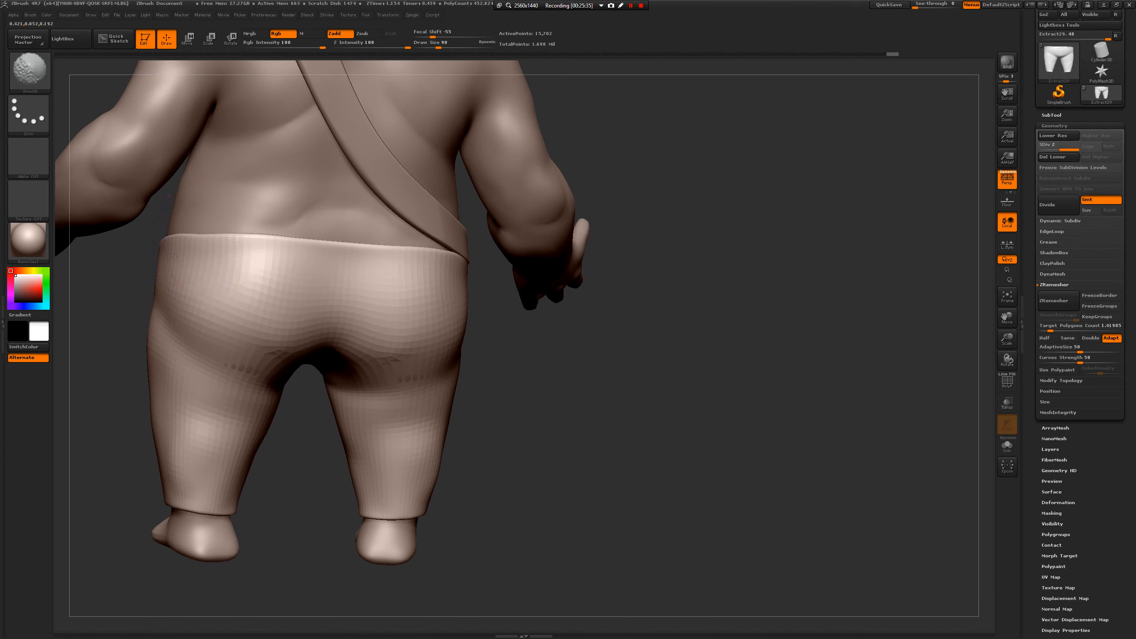
shift+drag(175, 256, 241, 254)
mouse_move(568, 367)
mouse_down()
mouse_move(626, 363)
mouse_move(541, 360)
mouse_up()
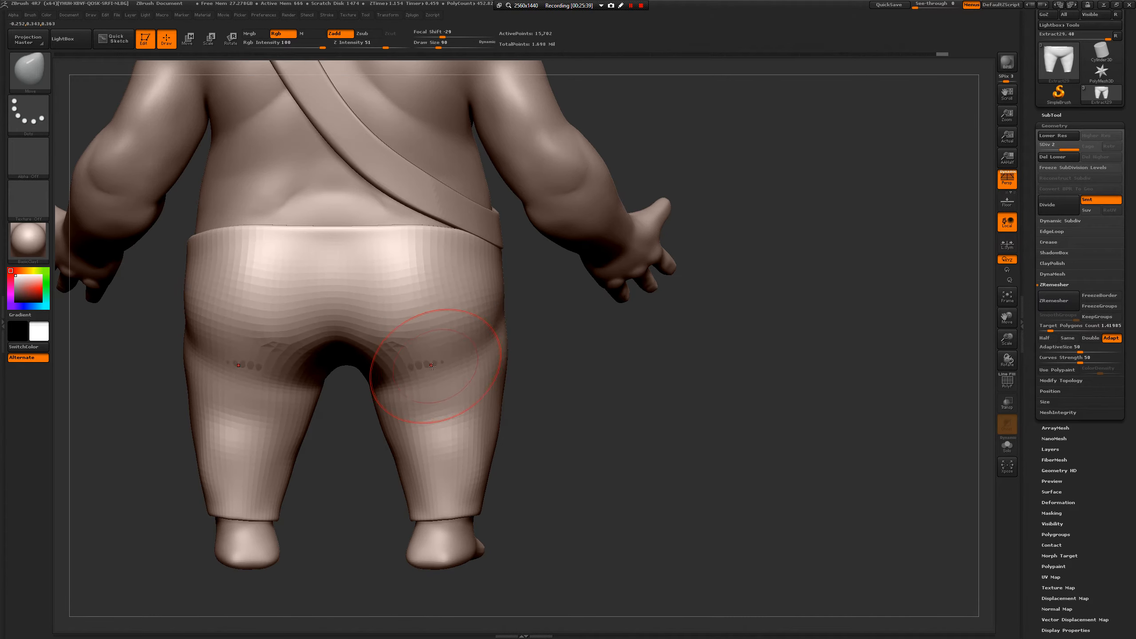
shift+drag(432, 367, 405, 368)
- Enlarge the Move brush to draw size 112 and reshape the inner buttock area at the back of the trousers
mouse_move(574, 355)
mouse_down()
mouse_move(537, 342)
mouse_move(492, 368)
mouse_up()
key(space)
drag(395, 325, 406, 328)
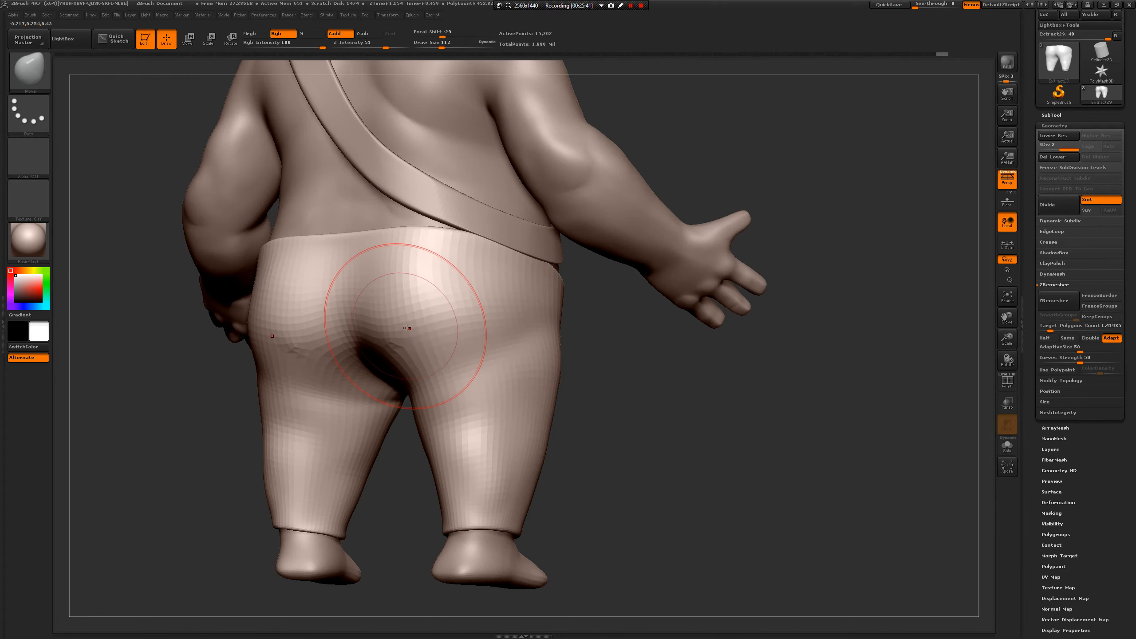
drag(667, 406, 519, 404)
mouse_move(627, 398)
alt+mouse_down()
mouse_move(703, 391)
mouse_move(710, 368)
mouse_move(743, 370)
mouse_move(697, 337)
mouse_move(736, 381)
mouse_move(791, 377)
alt+mouse_up()
- Refine the trousers' fit around the buttocks and back waistband with the Move brush, reducing its size from 128 for the hip edge
key([)
key(f)
key(space)
drag(402, 390, 450, 390)
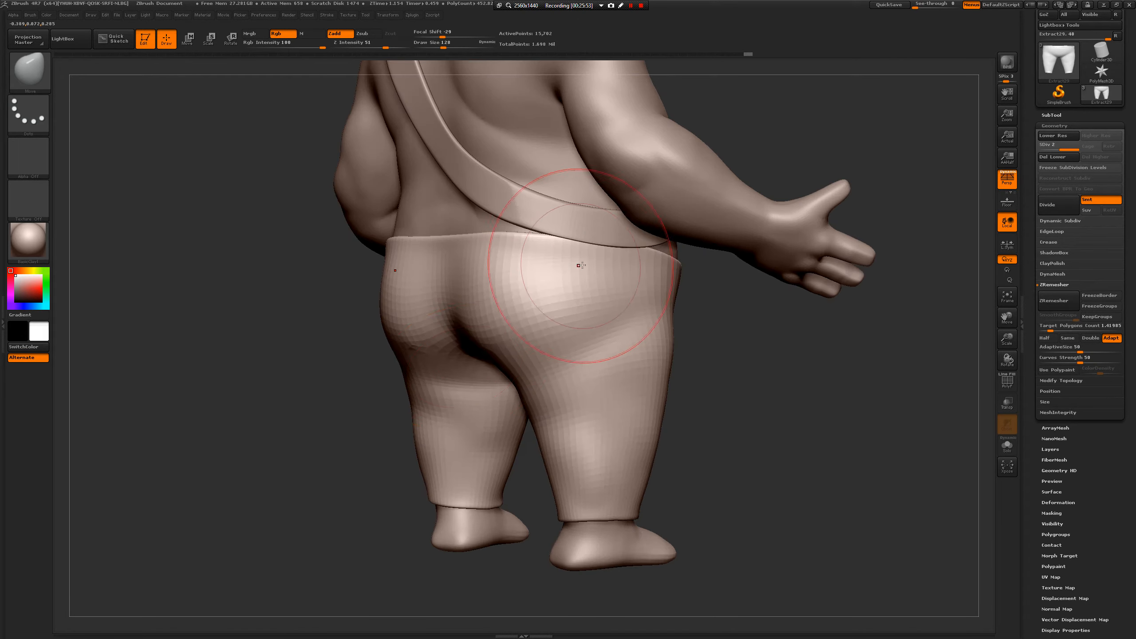
key(bracketleft)
key(bracketleft)
key(bracketleft)
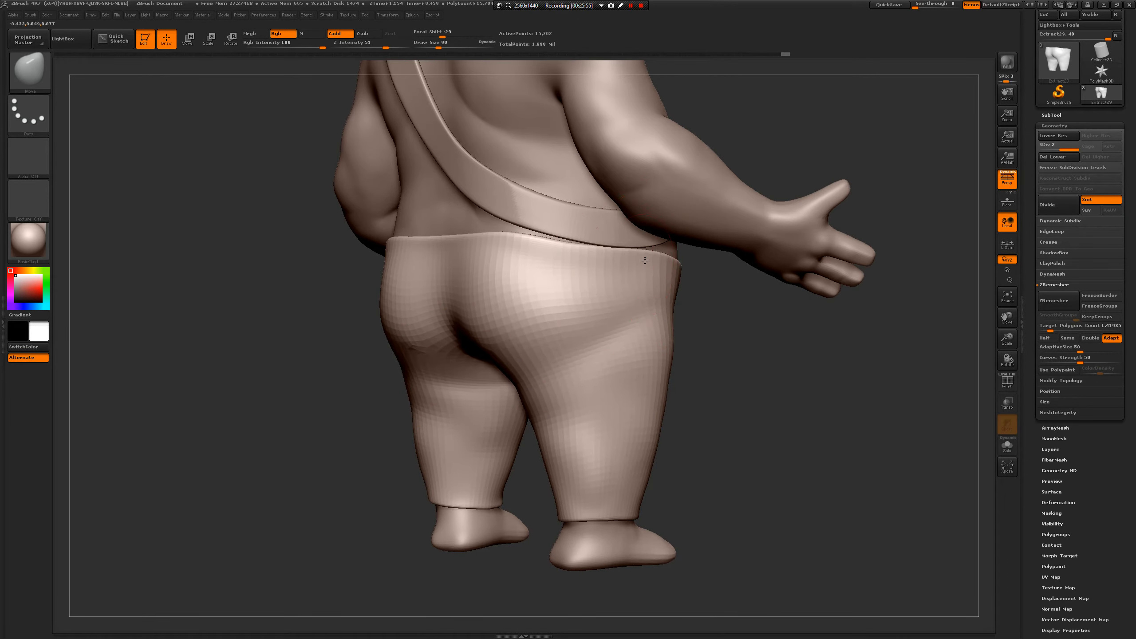
drag(696, 298, 693, 548)
- Check the trousers' polyframe, subdivide them up to level 4, and step down one subdivision level
alt+drag(975, 482, 828, 425)
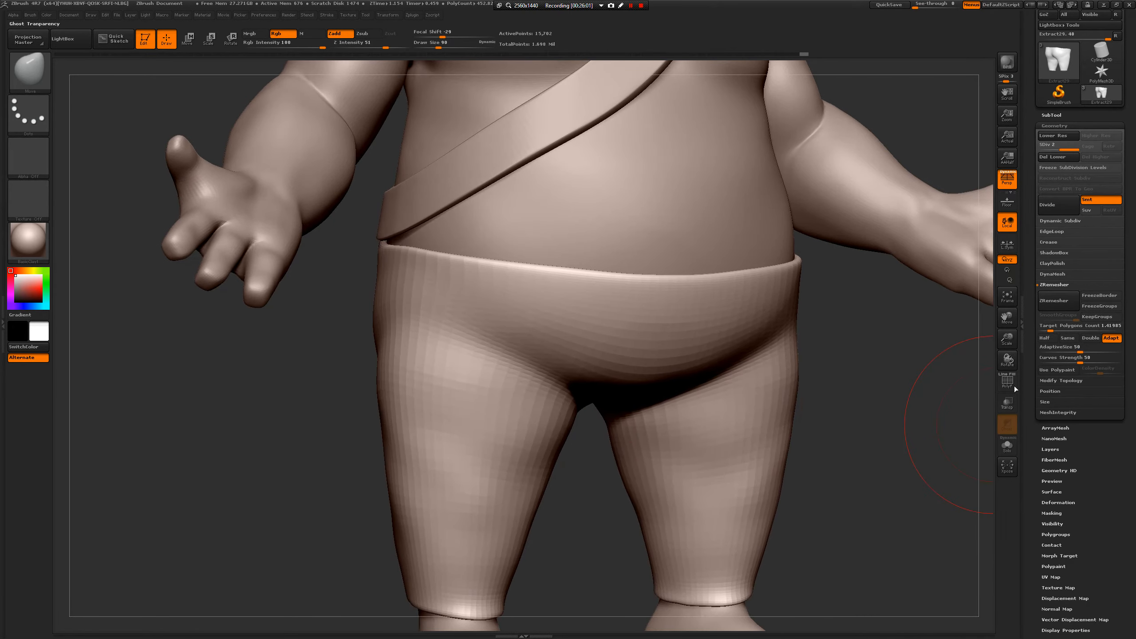
click(1012, 385)
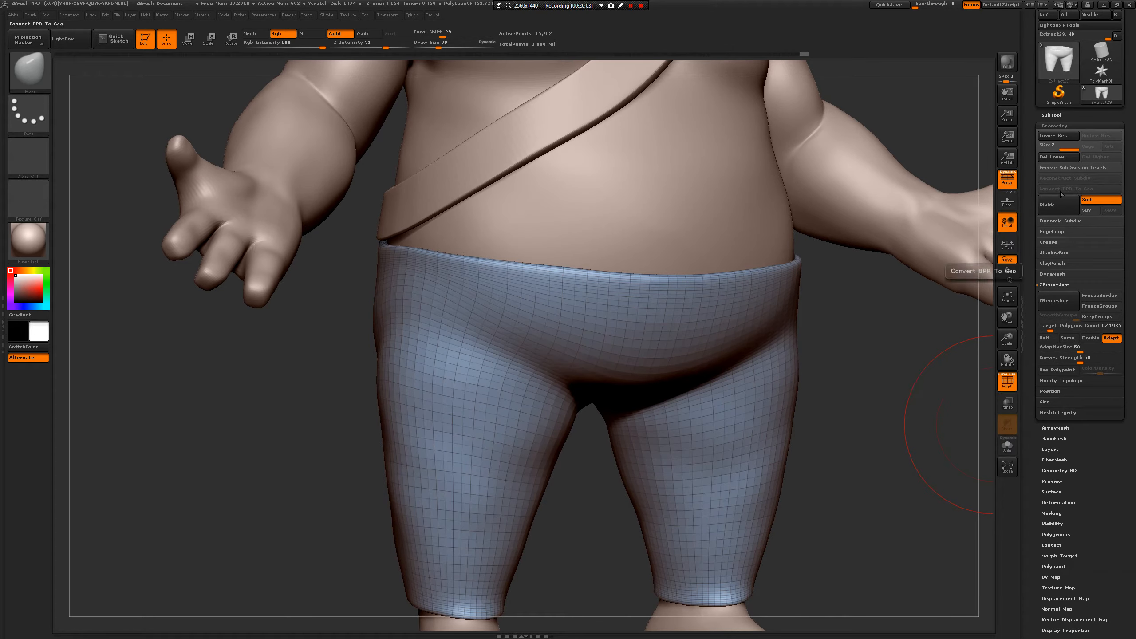
click(1007, 381)
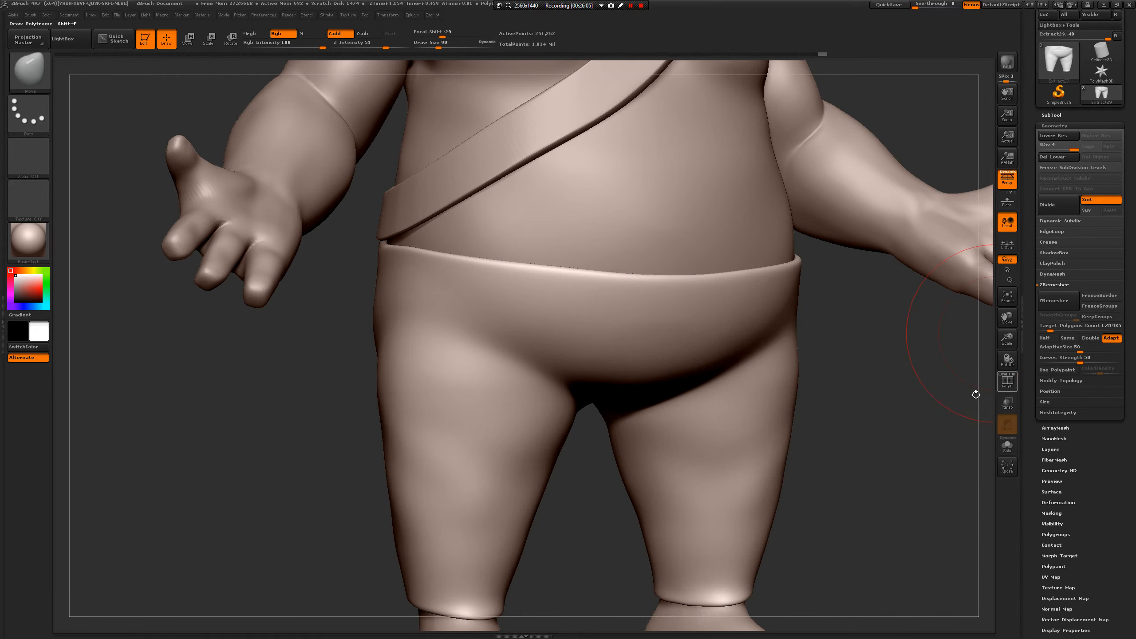
click(1058, 204)
shift+click(1060, 138)
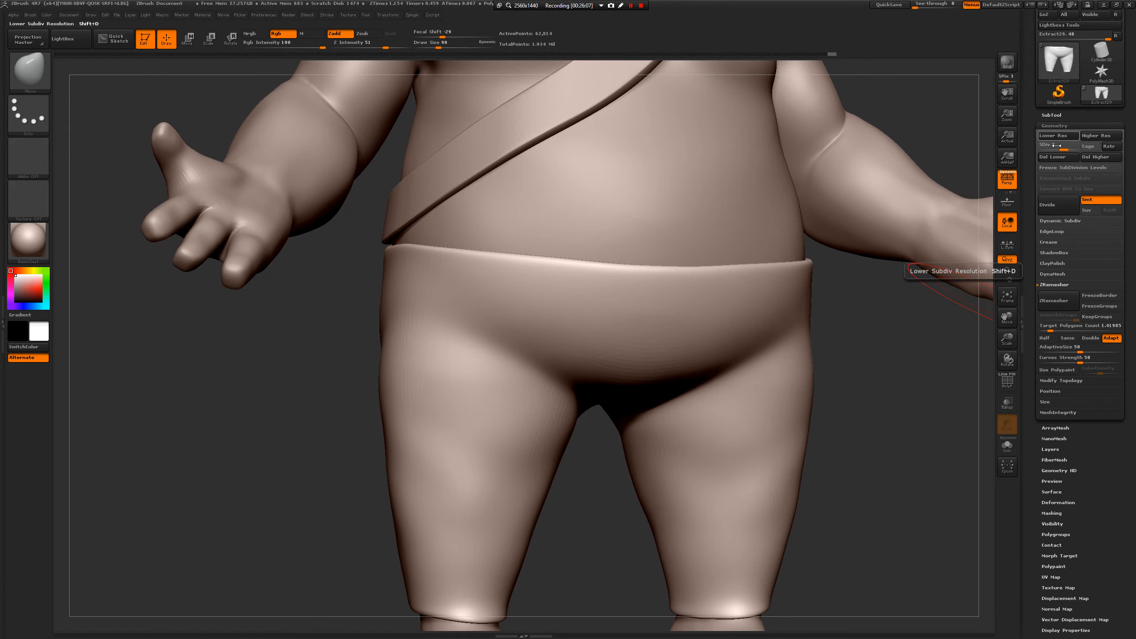
- Set the pants to subdivision level 3 and choose the ClayBuildup brush with an adjusted draw size
click(1095, 137)
shift+drag(896, 345, 890, 411)
key(b)
key(c)
key(b)
key(space)
drag(582, 416, 576, 416)
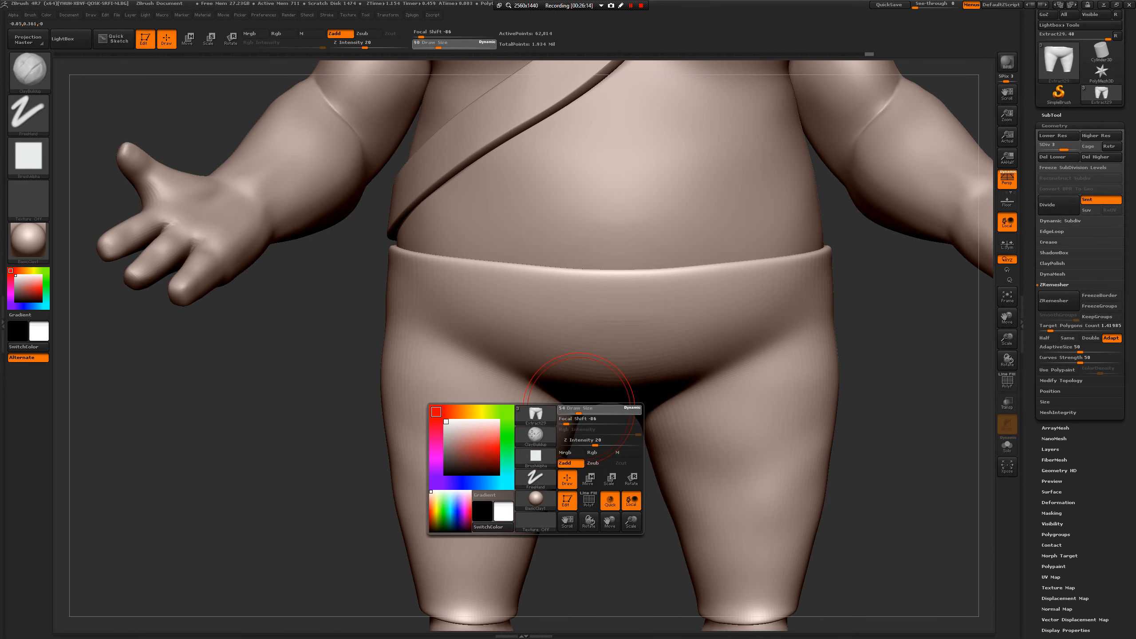
- Try a ClayBuildup stroke beside the crotch of the pants, undo it and enlarge the brush
drag(291, 497, 344, 465)
mouse_move(552, 374)
mouse_down()
mouse_move(509, 394)
mouse_move(559, 377)
mouse_up()
key(ctrl+z)
key(bracketright)
key(bracketright)
key(bracketright)
key(ctrl+z)
drag(806, 391, 705, 402)
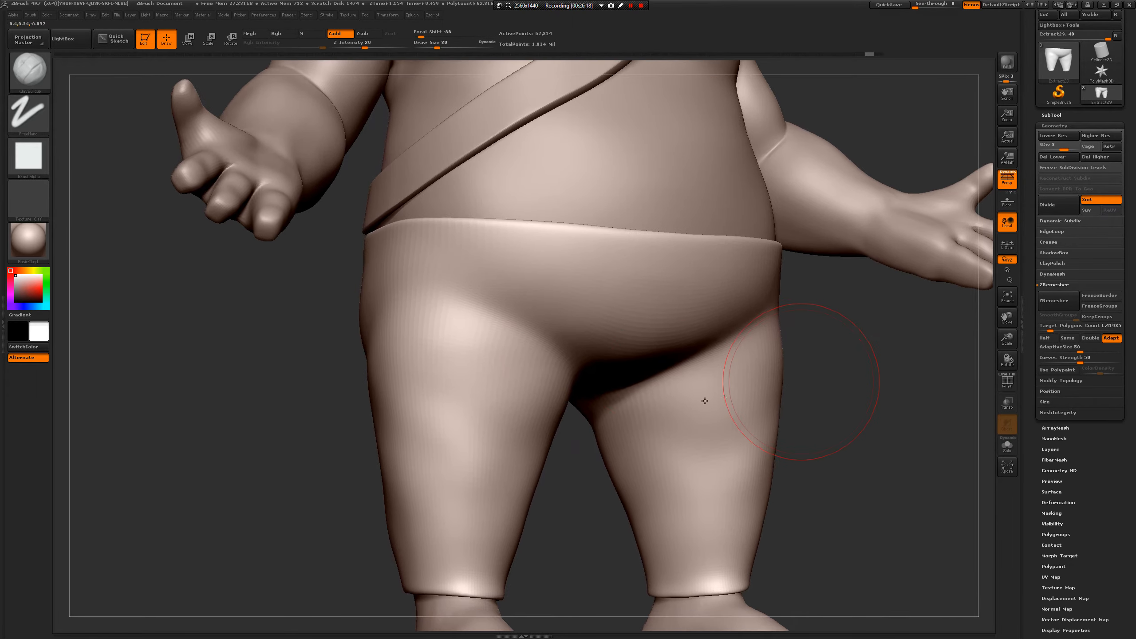
- Try short Standard brush strokes beside the crotch while adjusting the draw size, undoing the unwanted ones
key(b)
key(s)
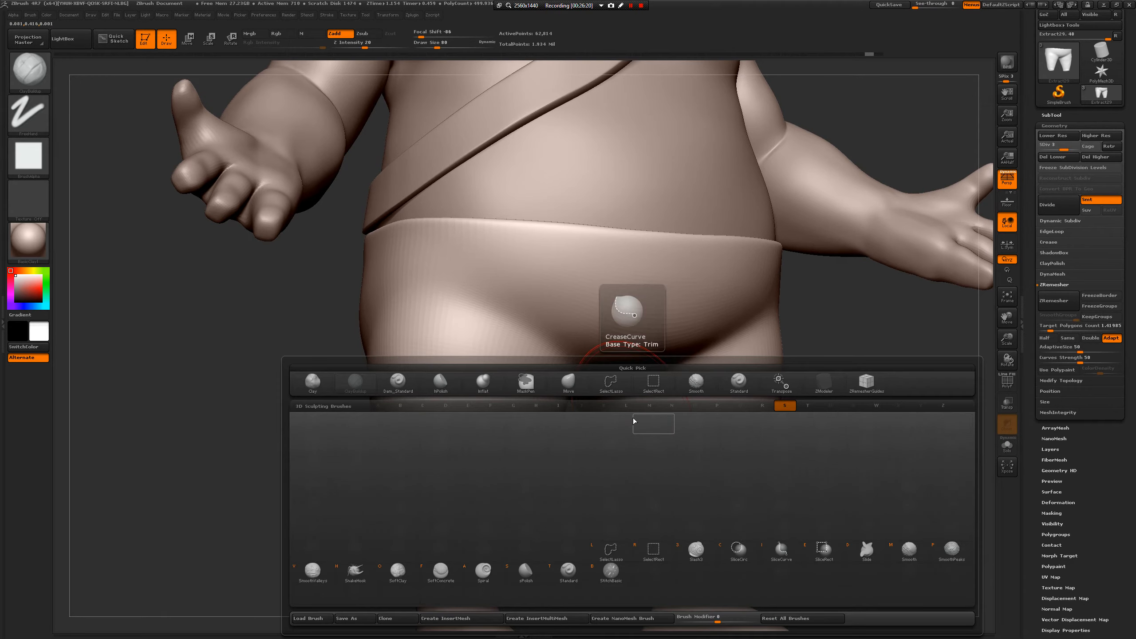
key(t)
mouse_move(549, 379)
mouse_down()
mouse_move(535, 363)
mouse_move(572, 360)
mouse_move(519, 379)
mouse_up()
key(ctrl+z)
key(space)
click(563, 360)
click(580, 370)
click(558, 360)
key(ctrl+z)
key(space)
click(556, 357)
- Lower the pants to subdivision level 2
right_drag(457, 401, 560, 372)
key(shift+d)
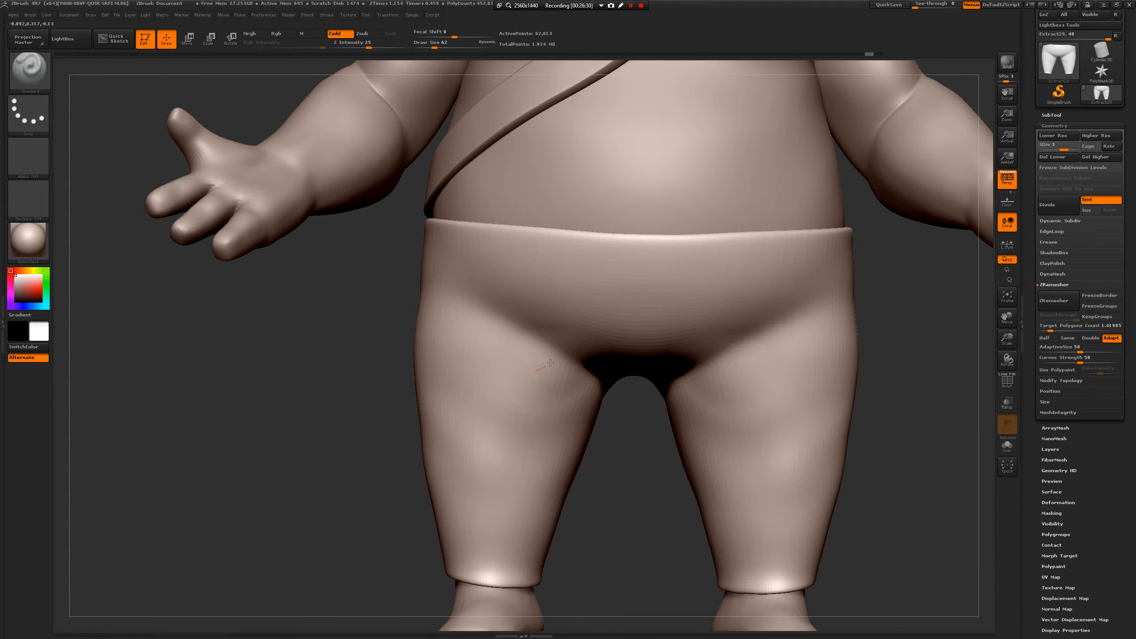
key(shift+d)
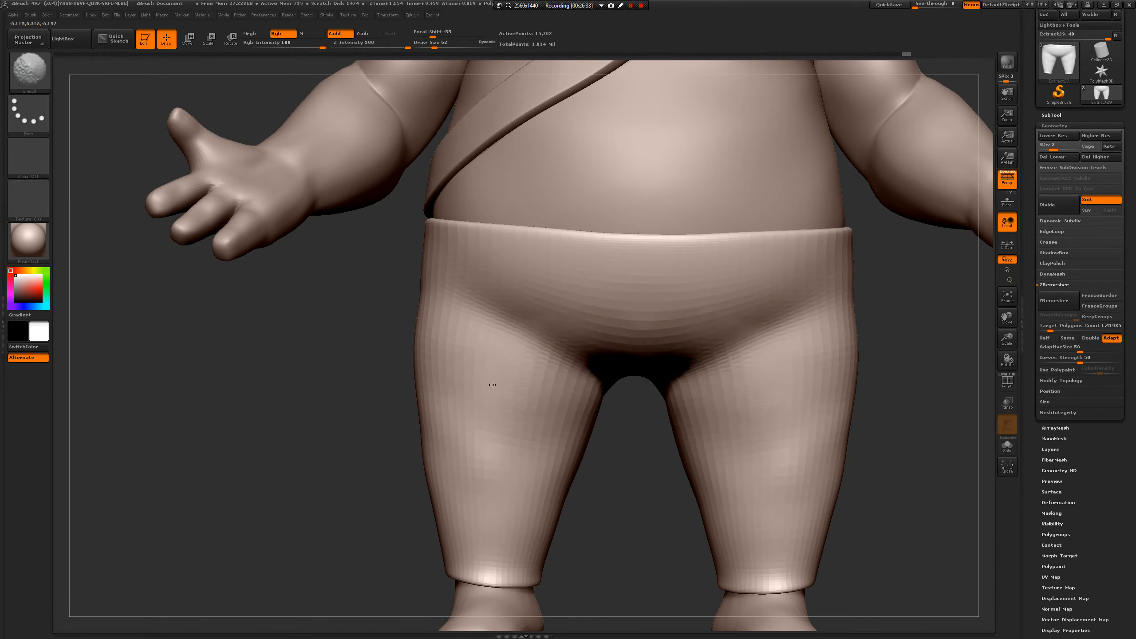
key(ctrl)
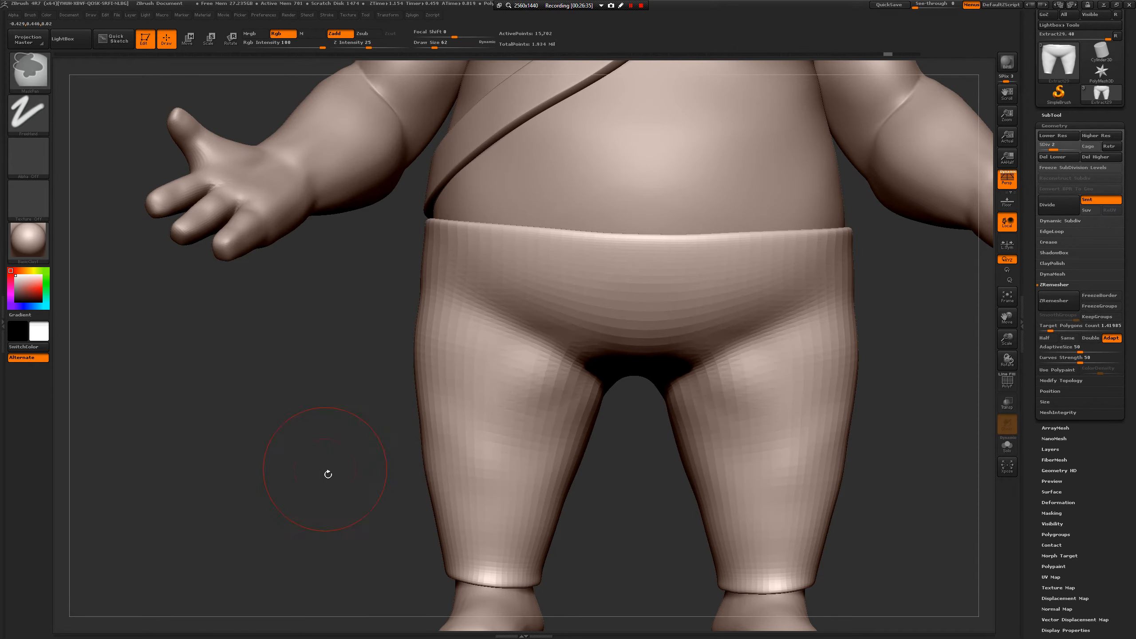
drag(326, 469, 500, 373)
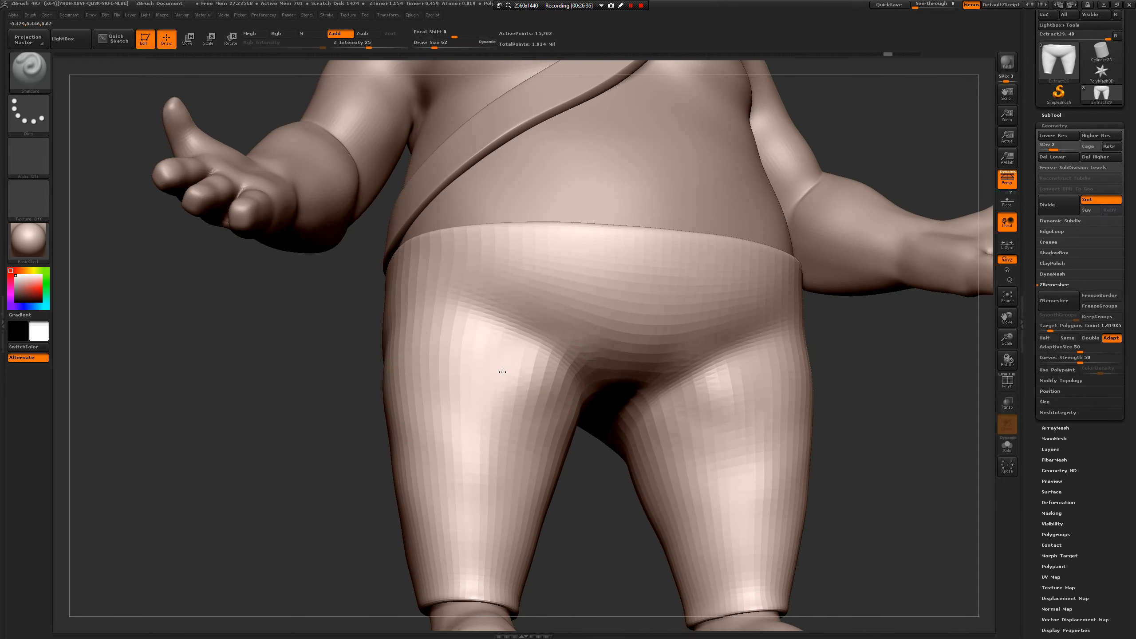
- Return the pants to subdivision level 3 and try a Standard stroke across the upper thigh
click(1098, 136)
mouse_move(515, 330)
mouse_down()
mouse_move(456, 354)
mouse_move(469, 351)
mouse_up()
key(ctrl+z)
key(ctrl+z)
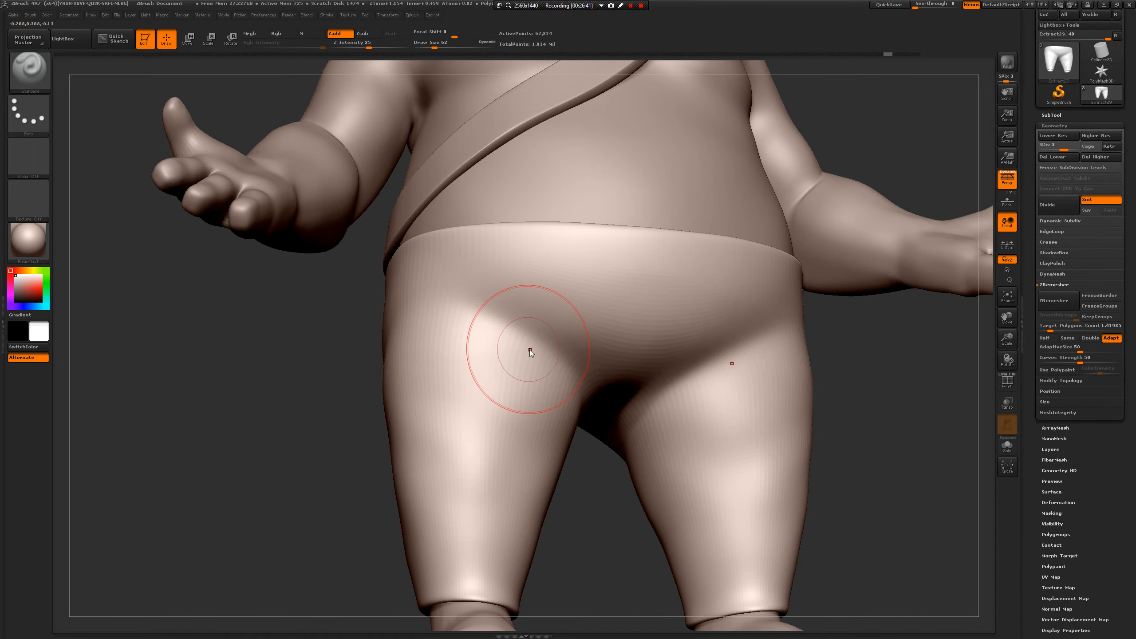
- Try diagonal ClayBuildup wrinkles across the upper thighs, smooth them lightly, and undo them
drag(568, 336, 501, 376)
drag(559, 314, 483, 352)
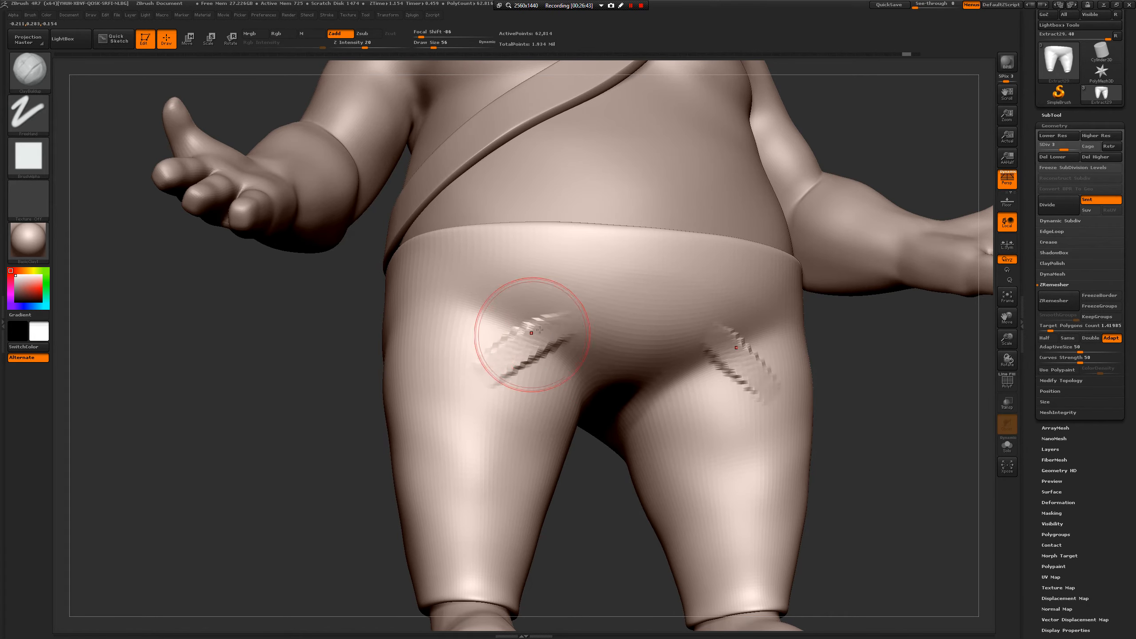
mouse_move(540, 304)
shift+mouse_down()
mouse_move(548, 329)
mouse_move(537, 323)
shift+mouse_up()
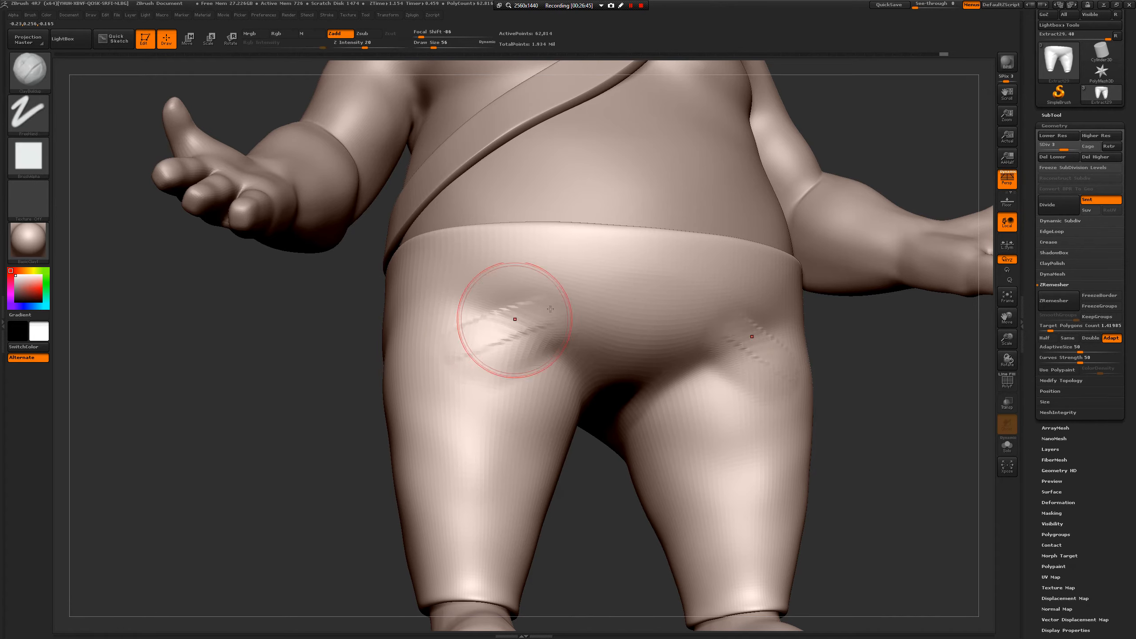
key(ctrl+z)
key(ctrl+z)
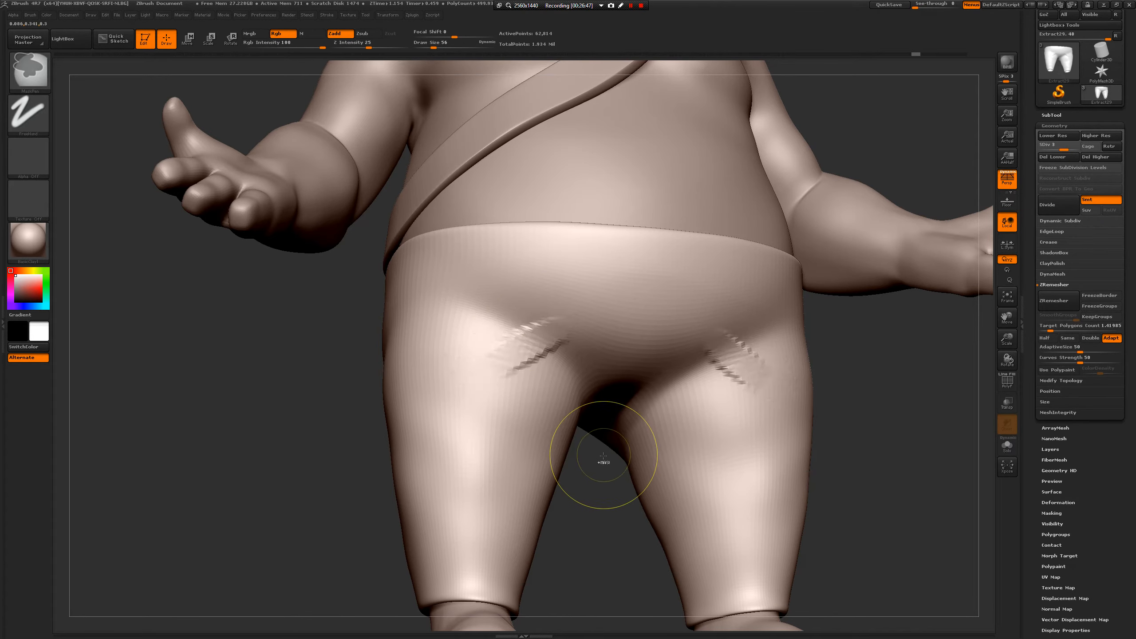
key(ctrl+z)
key(ctrl+z)
- Try a short ClayBuildup stroke under the belly near the crotch and undo it
drag(604, 456, 775, 322)
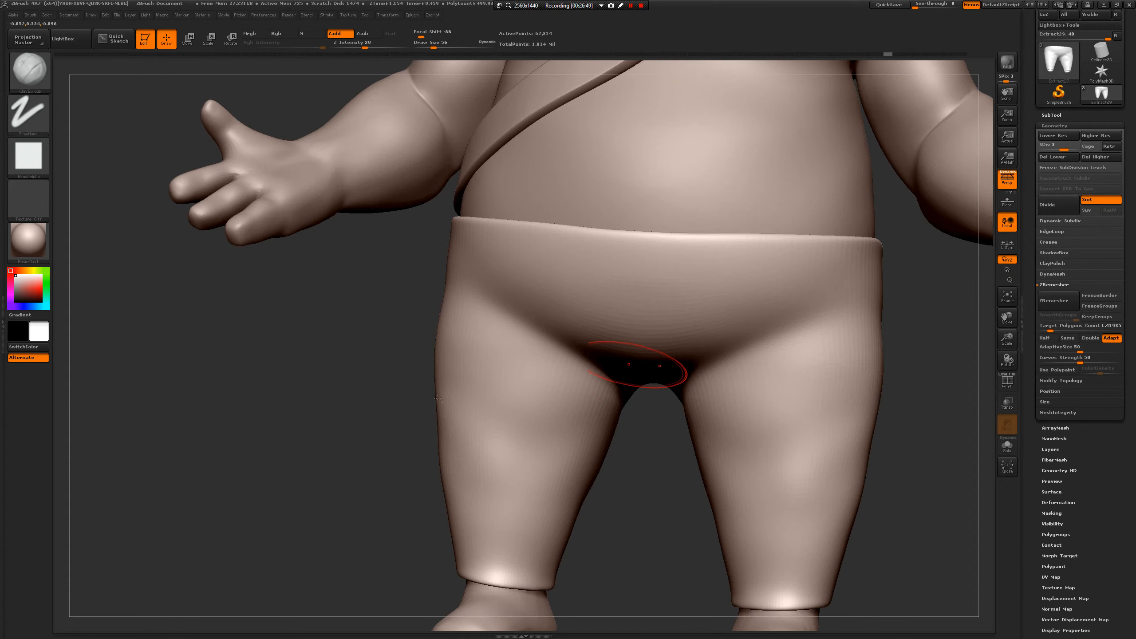
drag(438, 398, 390, 428)
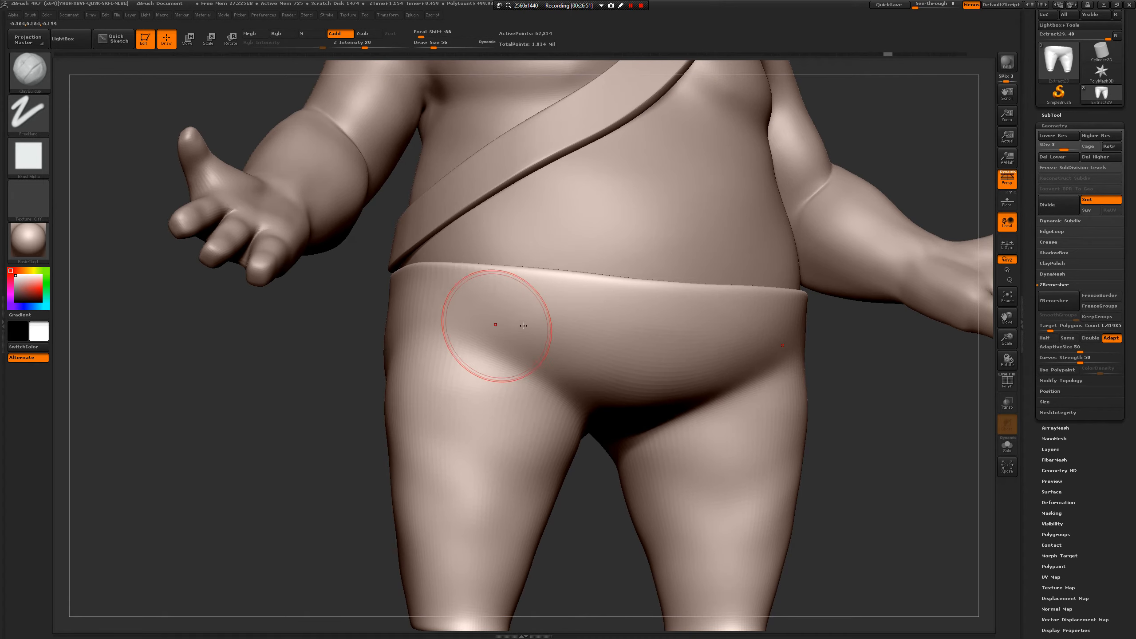
drag(601, 377, 609, 382)
key(ctrl+z)
- Undo the recent changes back to subdivision level 2 and toggle Solo mode on and off
mouse_move(879, 378)
mouse_down()
mouse_move(914, 390)
mouse_move(945, 426)
mouse_move(850, 406)
mouse_move(996, 436)
mouse_up()
key(ctrl+z)
key(ctrl+z)
key(ctrl+z)
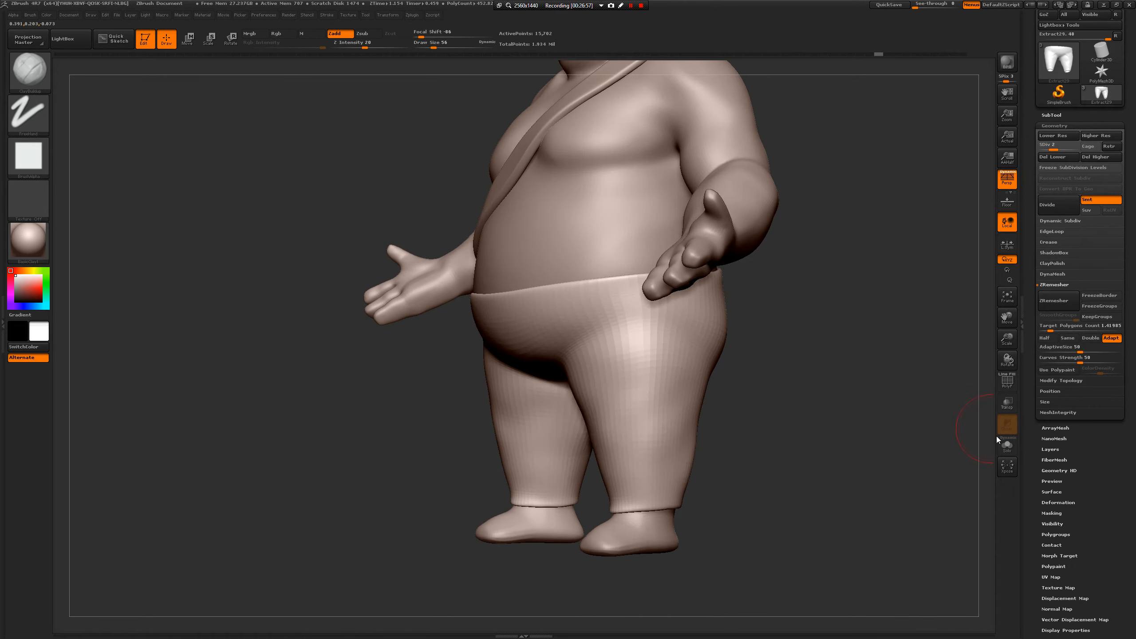
click(1008, 446)
click(1007, 446)
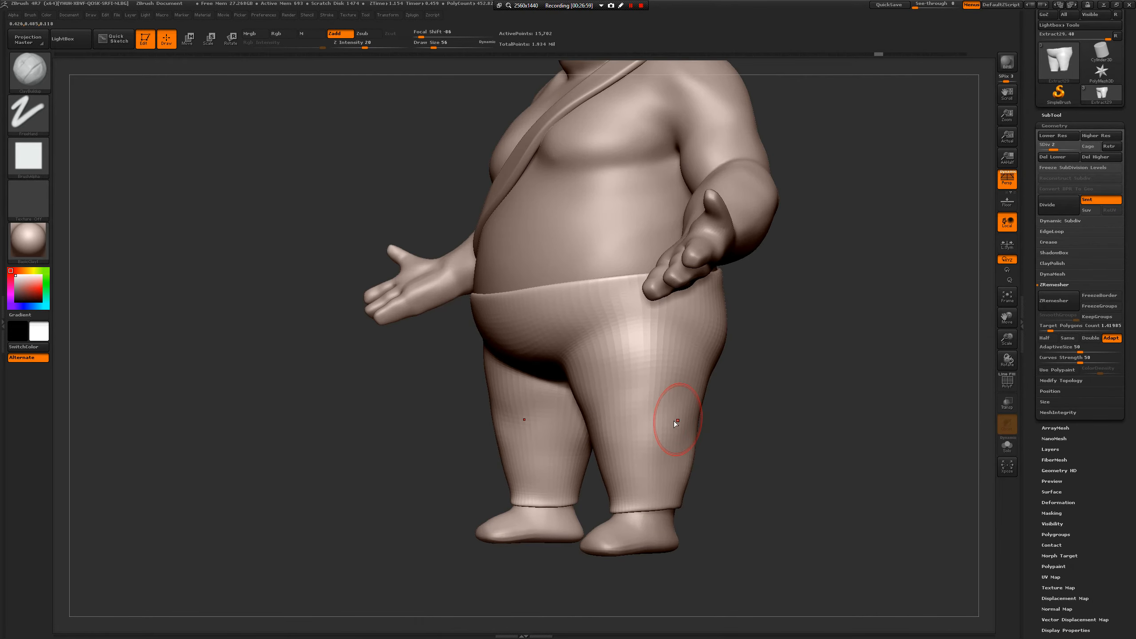
- Pull the front of the pants' waistband down with a large Move brush, at a draw size of about 167
key(b)
key(m)
key(v)
key(space)
drag(665, 398, 669, 398)
drag(357, 403, 401, 393)
key(space)
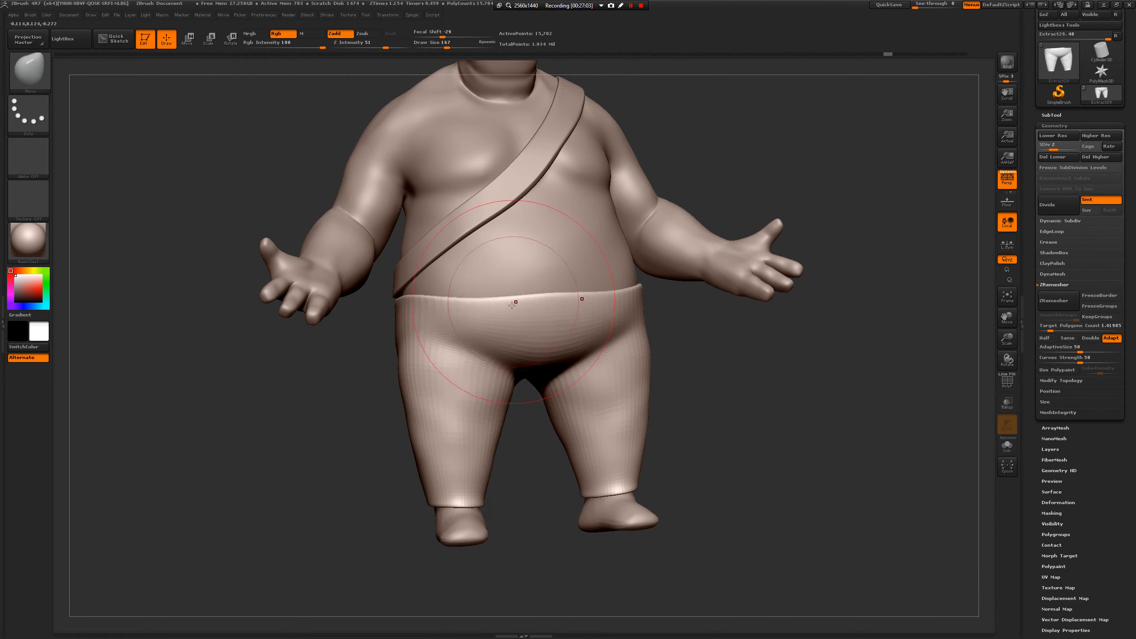
drag(512, 306, 550, 329)
drag(738, 344, 600, 346)
key(space)
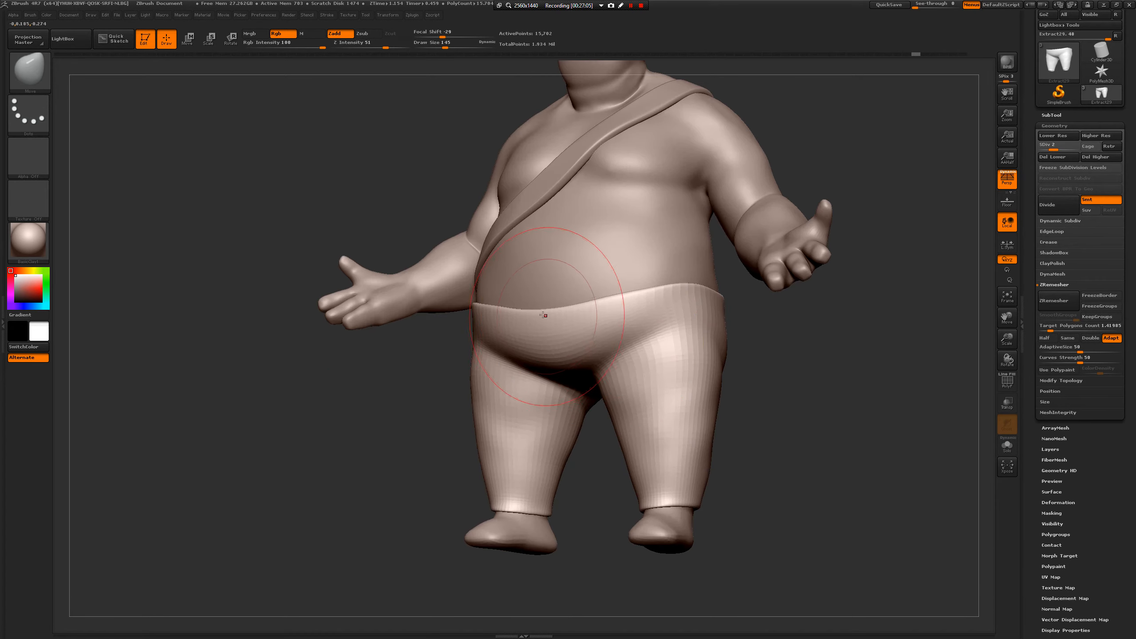
- Reshape the waistband around the front and side of the hips with a smaller Move brush
drag(414, 367, 505, 358)
drag(476, 322, 488, 321)
drag(626, 358, 568, 354)
key(space)
drag(536, 349, 497, 376)
key(space)
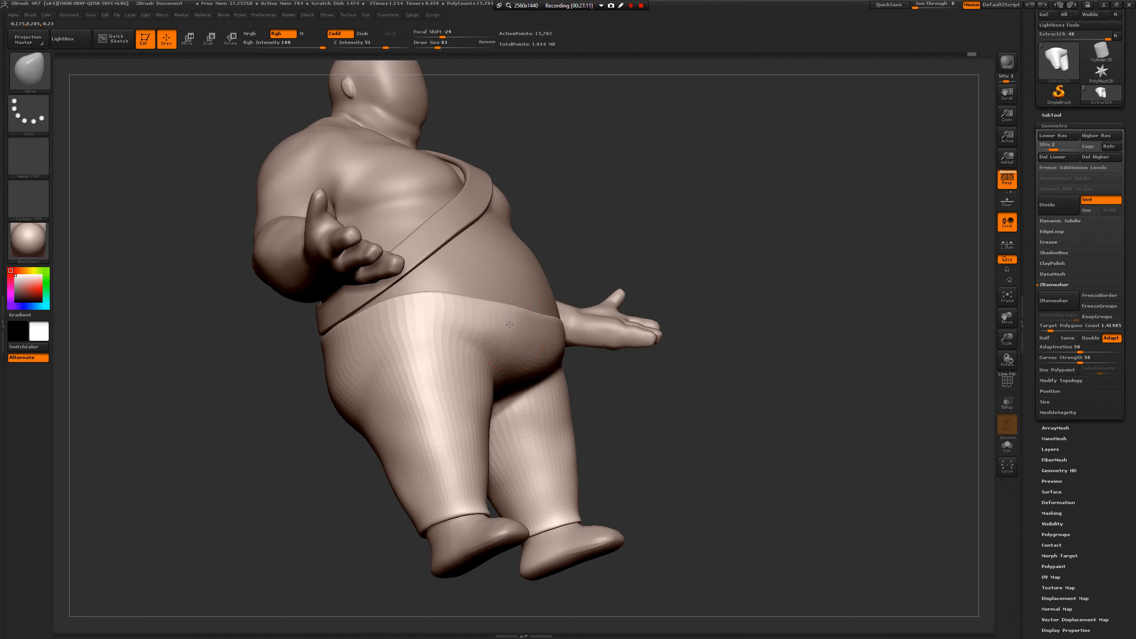
- Refine the hips and waistband with the Move brush so the waistline curves down below the belly
key(])
drag(662, 388, 572, 375)
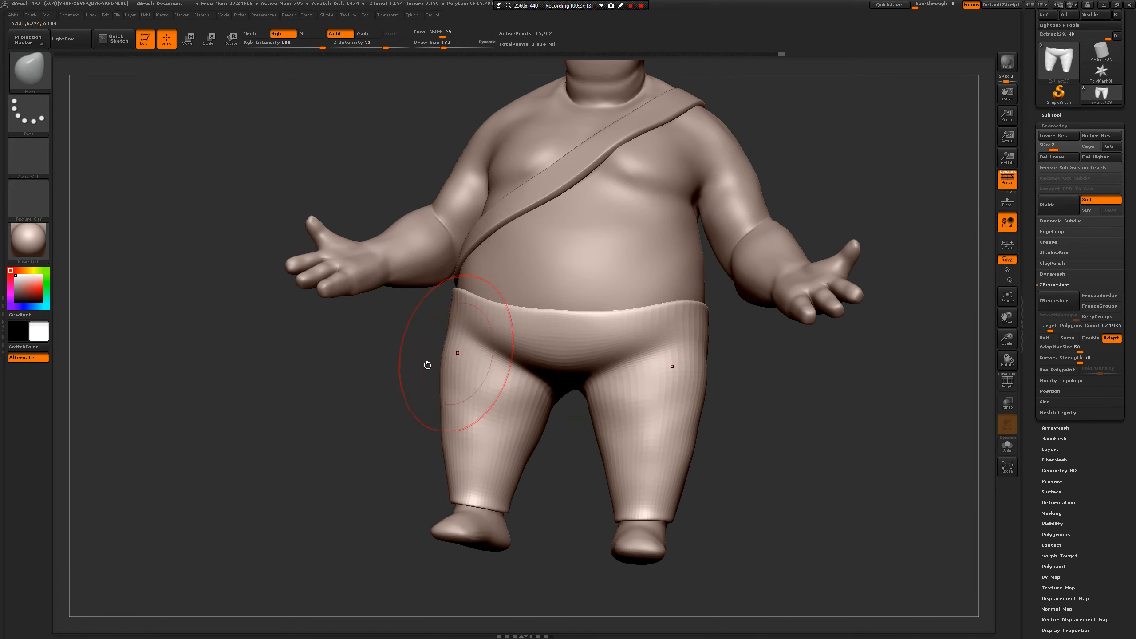
drag(425, 367, 358, 380)
key([)
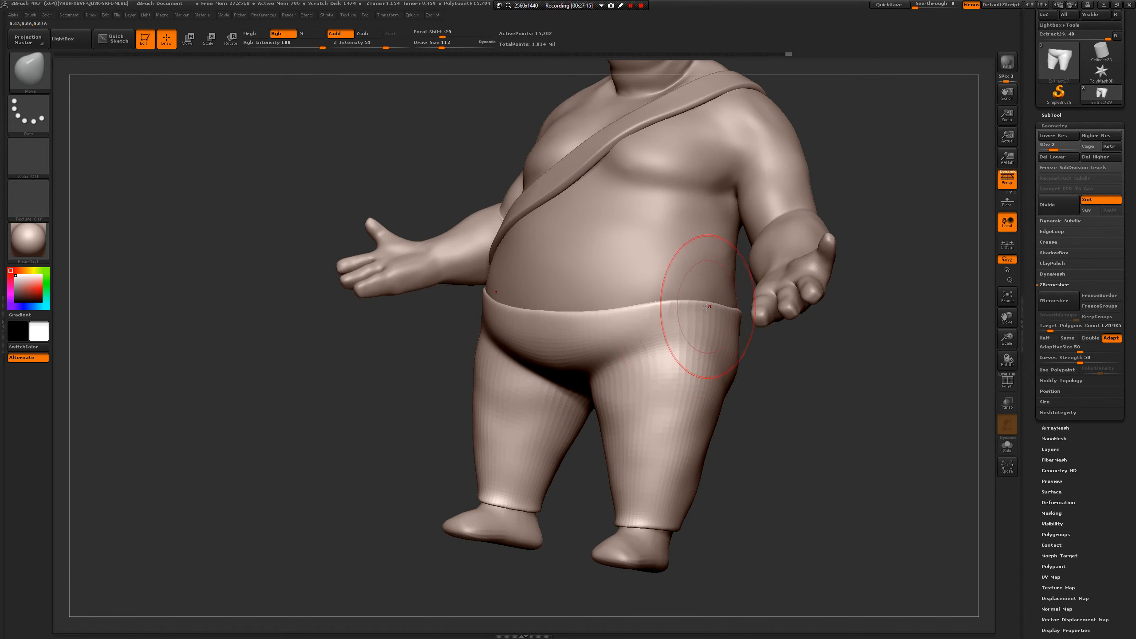
drag(729, 449, 831, 453)
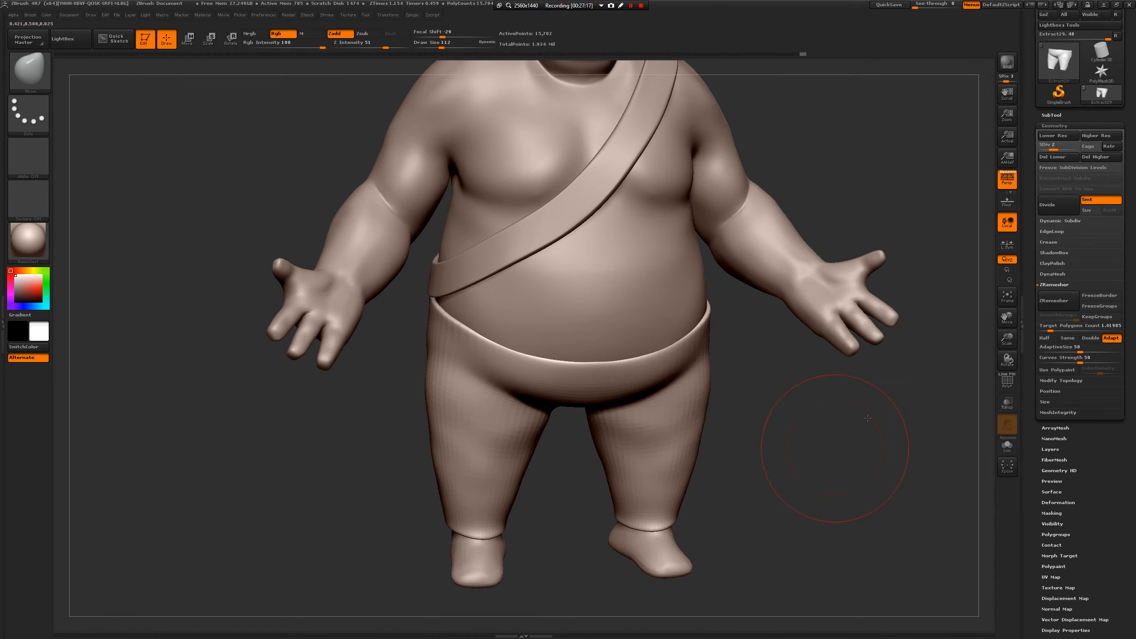
drag(867, 417, 876, 379)
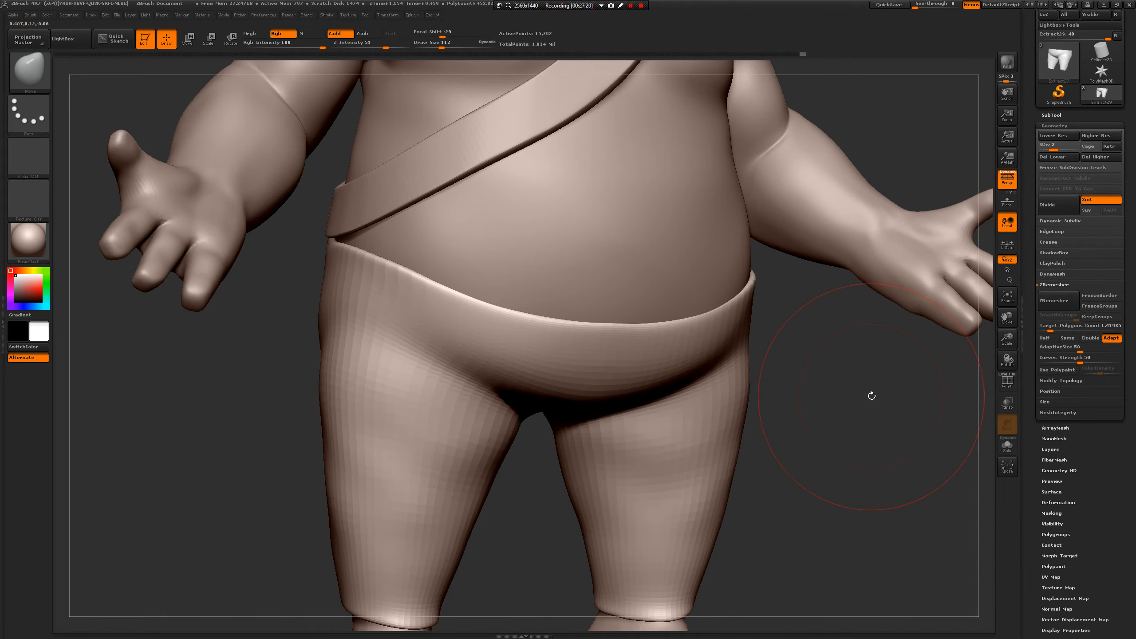
- Switch to the Standard brush at draw size 77 and raise the pants to subdivision level 3
key(space)
key(b)
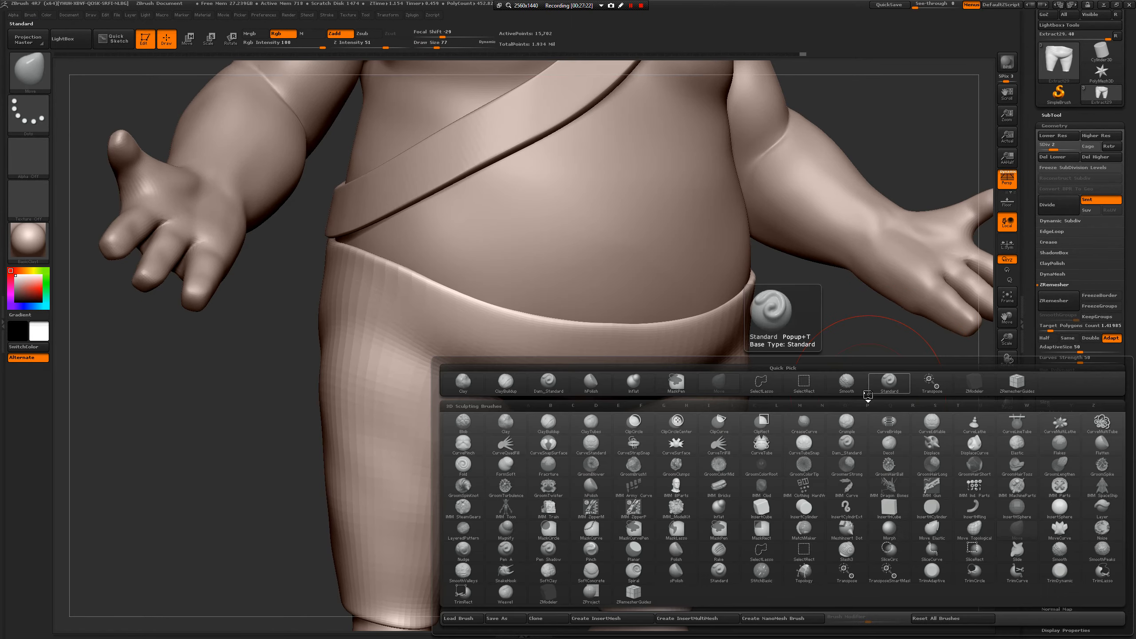
key(s)
key(t)
click(1101, 137)
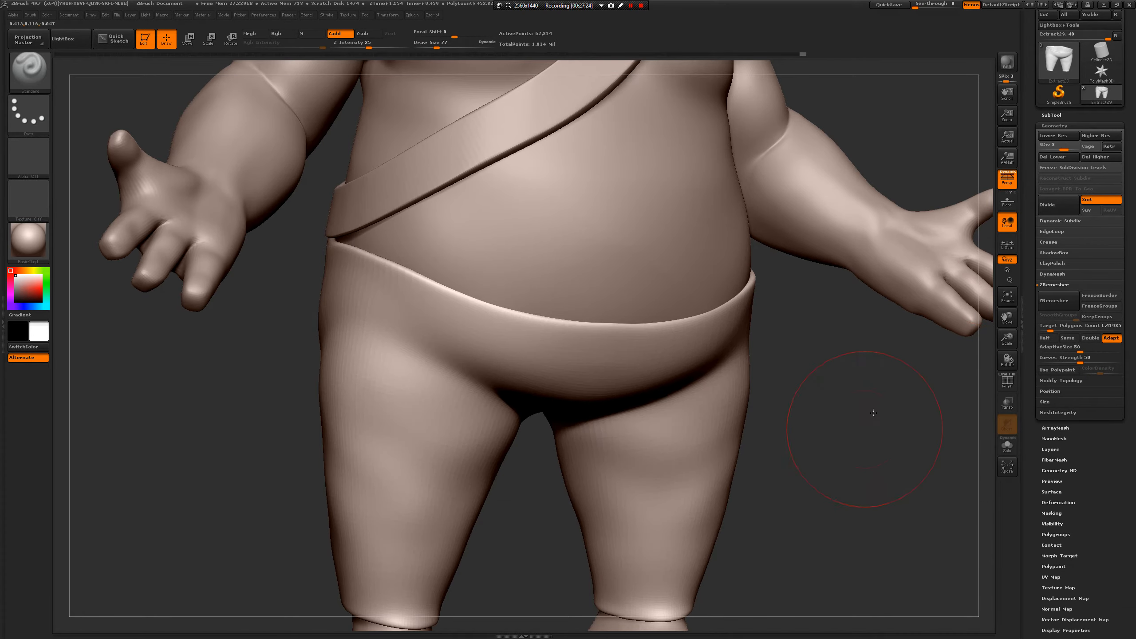
- Sculpt a soft fold across the front of both upper thighs with the Standard brush and smooth it
alt+drag(862, 443, 891, 399)
key(space)
drag(507, 404, 501, 403)
alt+drag(818, 404, 788, 391)
key(space)
drag(717, 338, 743, 338)
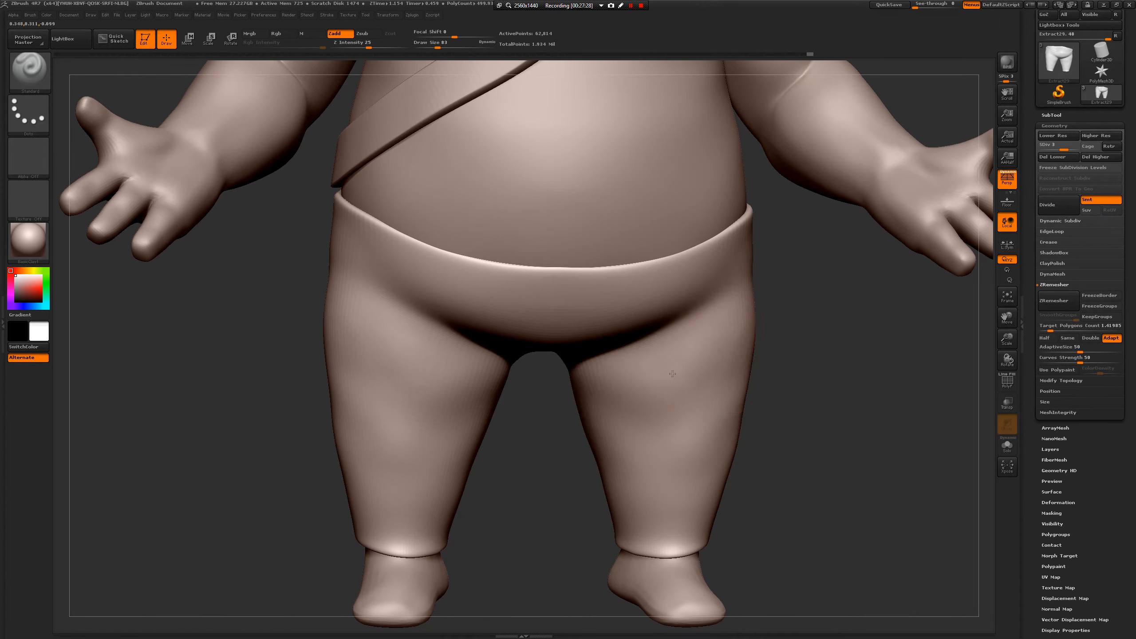
key(space)
drag(612, 397, 579, 397)
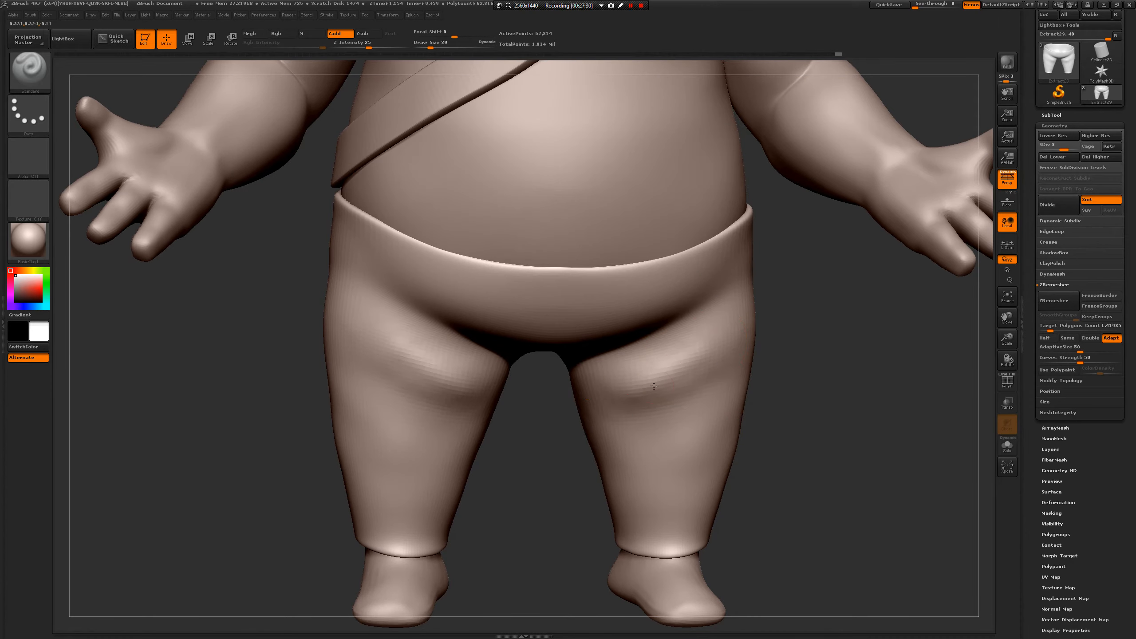
mouse_move(670, 390)
shift+mouse_down()
mouse_move(680, 376)
mouse_move(721, 379)
shift+mouse_up()
- Sculpt diagonal folds across the character's left upper thigh with the Standard brush at draw size 35
key(space)
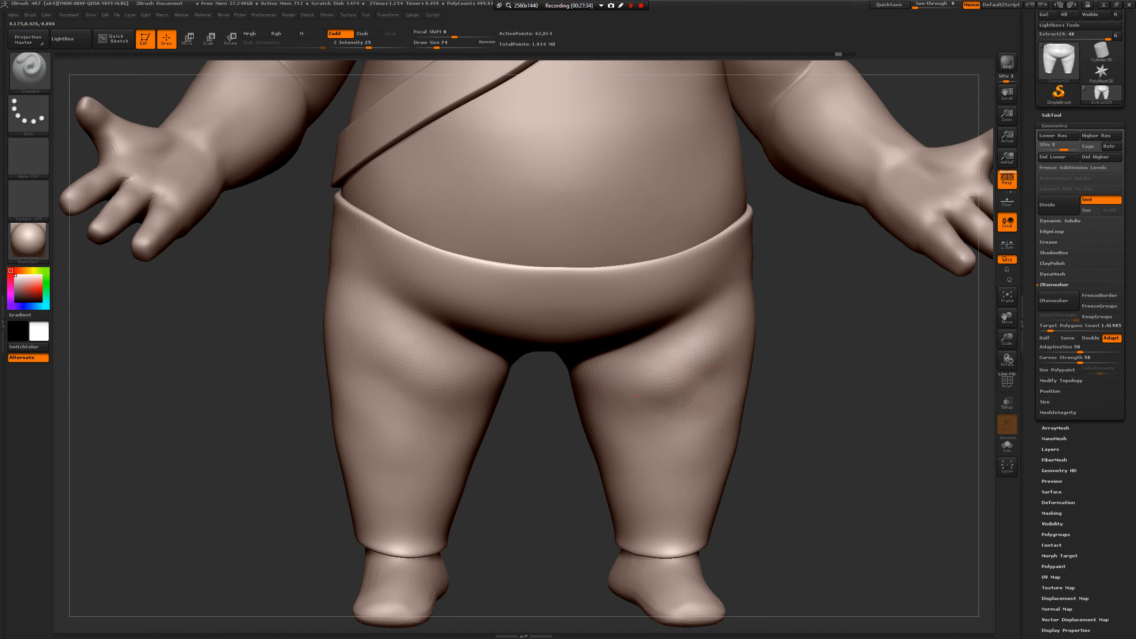
drag(841, 393, 762, 400)
mouse_move(850, 380)
mouse_down()
mouse_move(692, 397)
mouse_move(721, 406)
mouse_up()
key(ctrl)
drag(847, 464, 760, 386)
key(space)
mouse_move(684, 319)
mouse_down()
mouse_move(648, 319)
mouse_move(698, 353)
mouse_up()
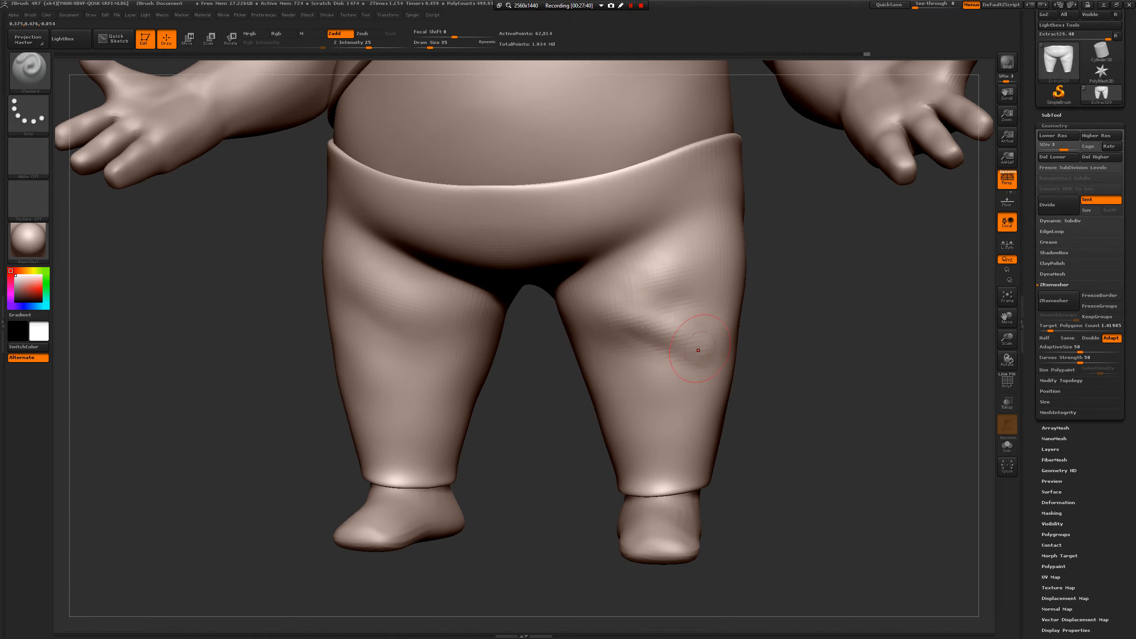
key(ctrl+z)
drag(633, 315, 674, 337)
drag(656, 285, 584, 315)
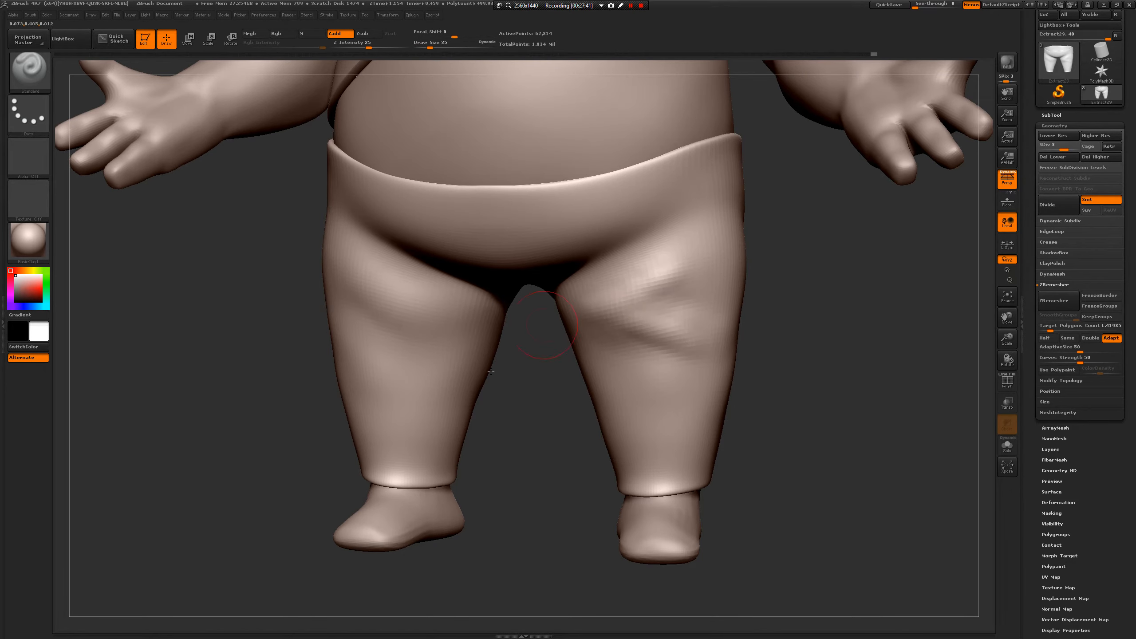
- Sculpt creases from the crotch toward the character's left hip, undo unwanted strokes and dismiss the notification
mouse_move(805, 295)
mouse_down()
mouse_move(819, 262)
mouse_move(564, 278)
mouse_move(599, 246)
mouse_move(590, 256)
mouse_up()
drag(564, 291, 599, 283)
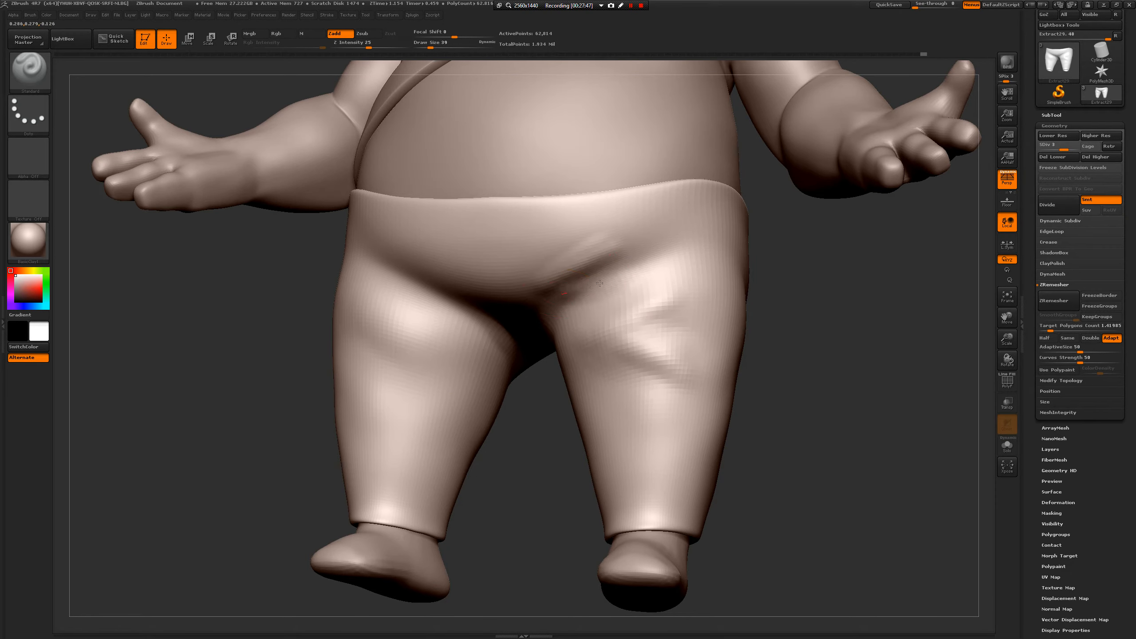
key(ctrl+z)
key(ctrl+z)
key(ctrl+z)
key(ctrl+z)
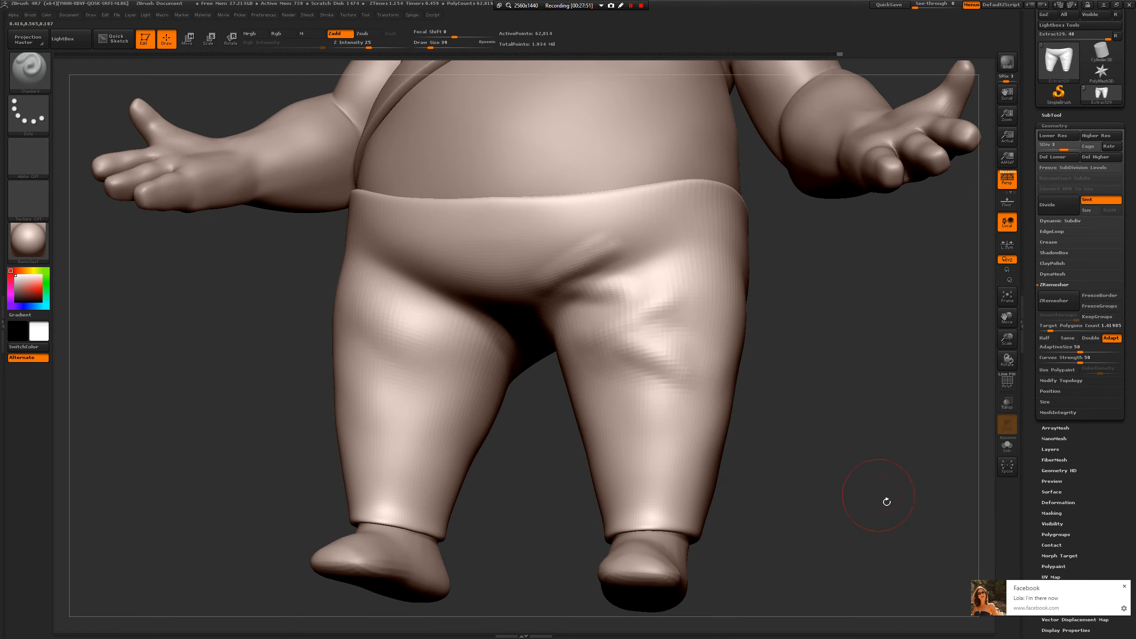
click(1123, 587)
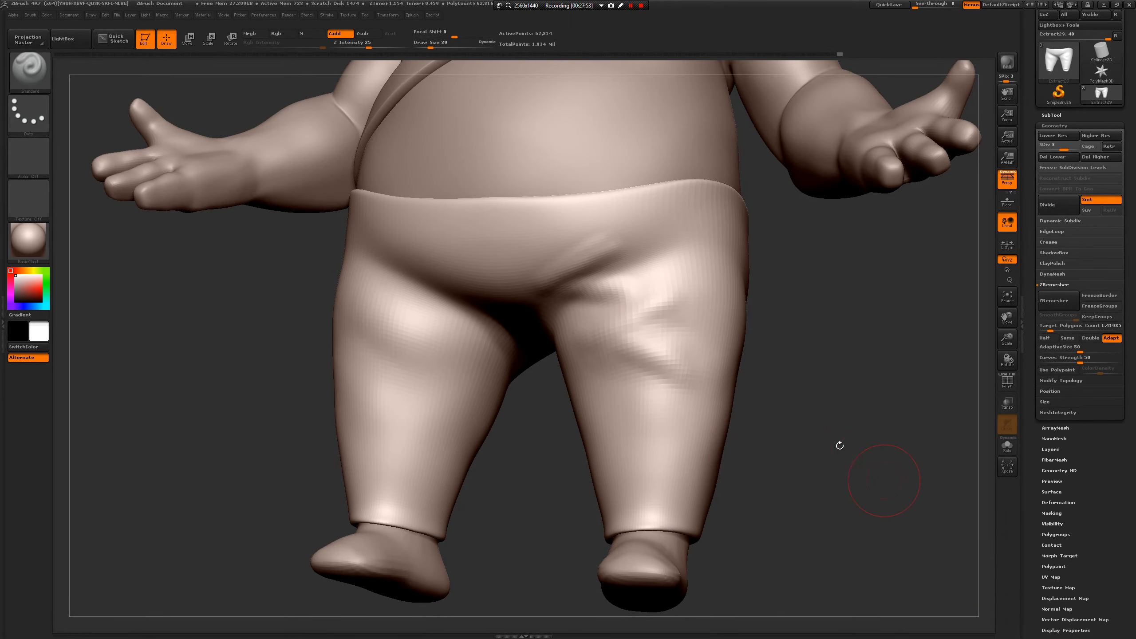
- Deepen the creases running from the crotch across the character's left upper thigh with the Standard brush and dismiss the notification
mouse_move(839, 447)
mouse_down()
mouse_move(731, 223)
mouse_move(593, 252)
mouse_move(627, 228)
mouse_up()
drag(558, 265, 620, 227)
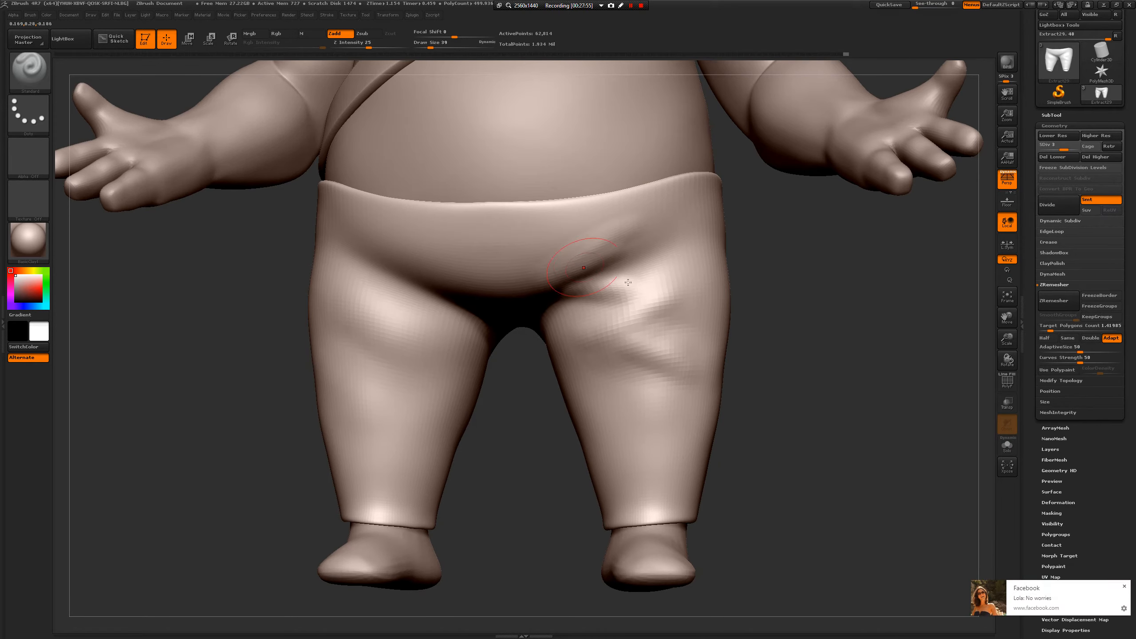
click(1124, 587)
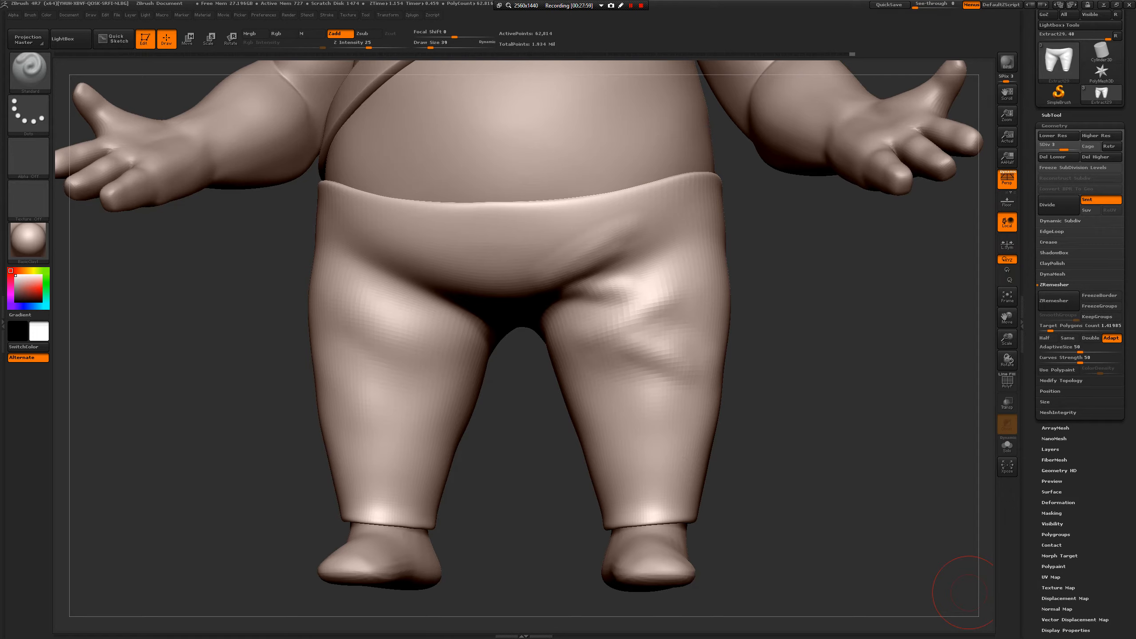
drag(786, 394, 629, 284)
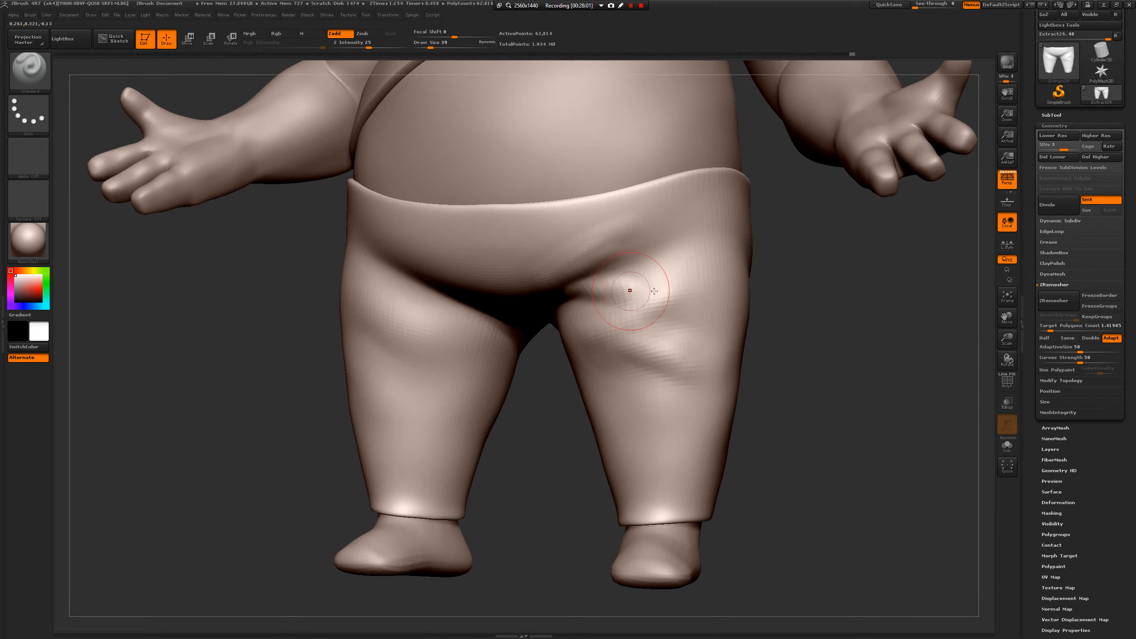
drag(603, 348, 668, 372)
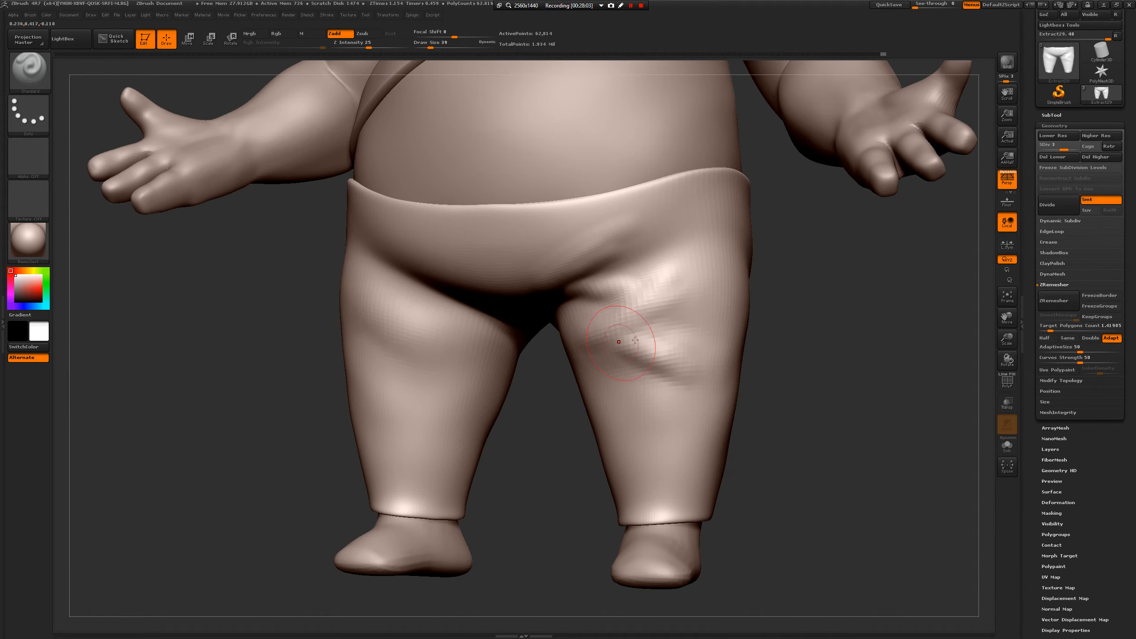
mouse_move(547, 420)
mouse_down()
mouse_move(559, 358)
mouse_move(543, 359)
mouse_up()
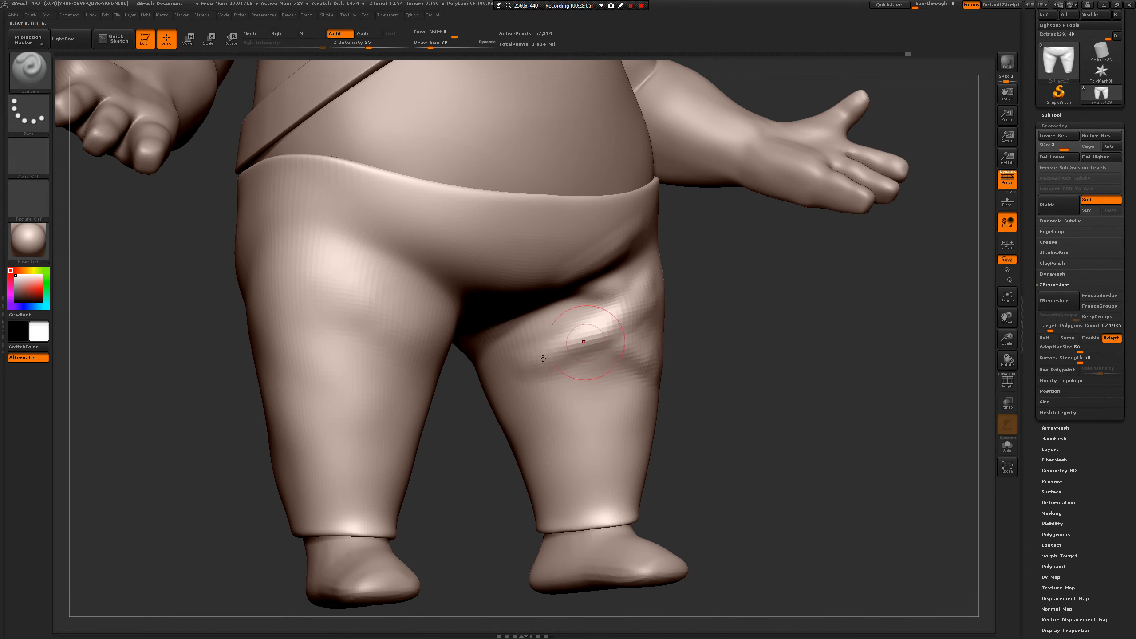
- Sculpt folds above the cuff of the character's left pant leg at draw size 37, and enlarge the brush to 51 for broader strokes
key(space)
mouse_move(707, 461)
mouse_down()
mouse_move(634, 467)
mouse_move(661, 483)
mouse_up()
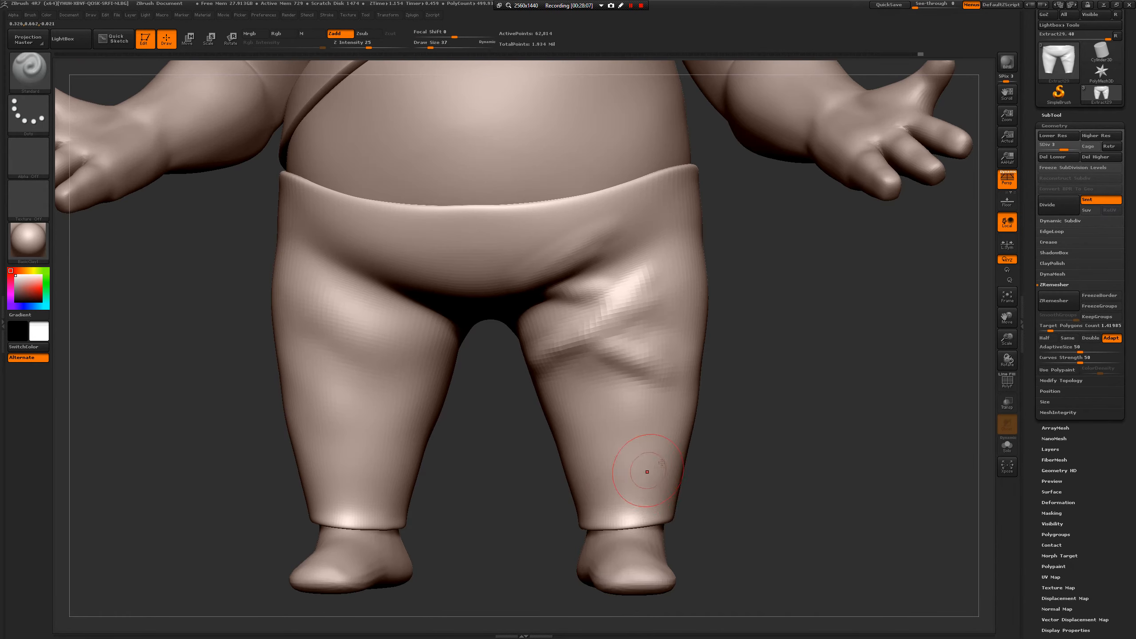
mouse_move(579, 499)
mouse_down()
mouse_move(662, 458)
mouse_move(662, 445)
mouse_move(628, 475)
mouse_up()
key(space)
drag(633, 425, 636, 425)
drag(559, 461, 629, 448)
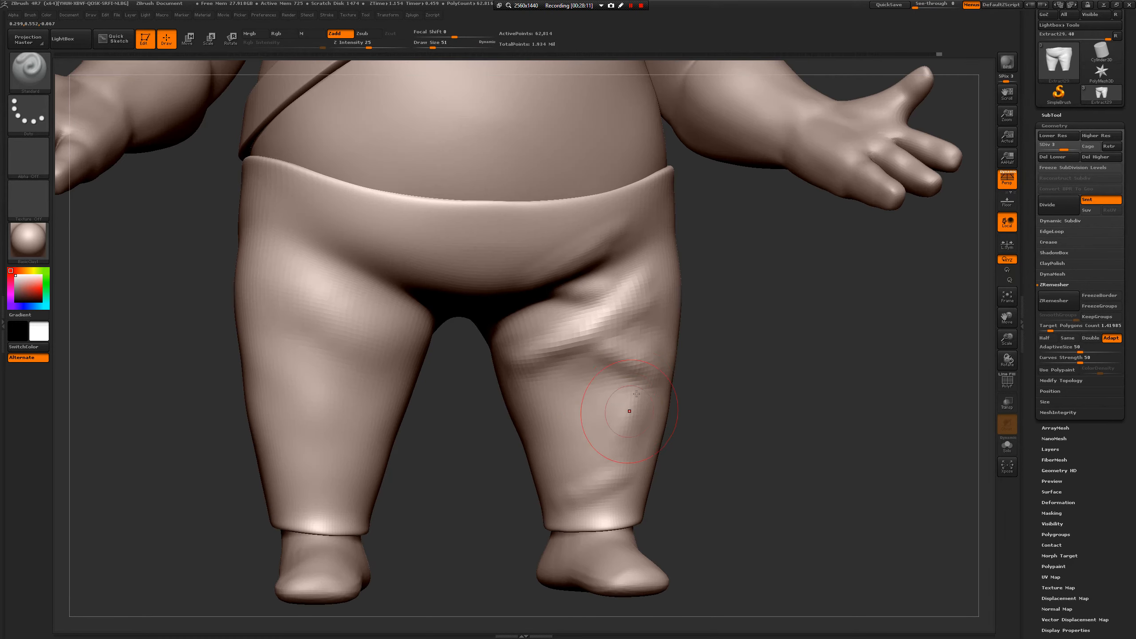
- Sculpt a long vertical fold from the character's left knee down to the cuff, and build up the bunched cloth there
mouse_move(633, 387)
mouse_down()
mouse_move(637, 423)
mouse_move(601, 479)
mouse_up()
drag(703, 454, 684, 445)
drag(608, 468, 578, 486)
drag(676, 449, 630, 428)
drag(631, 488, 622, 481)
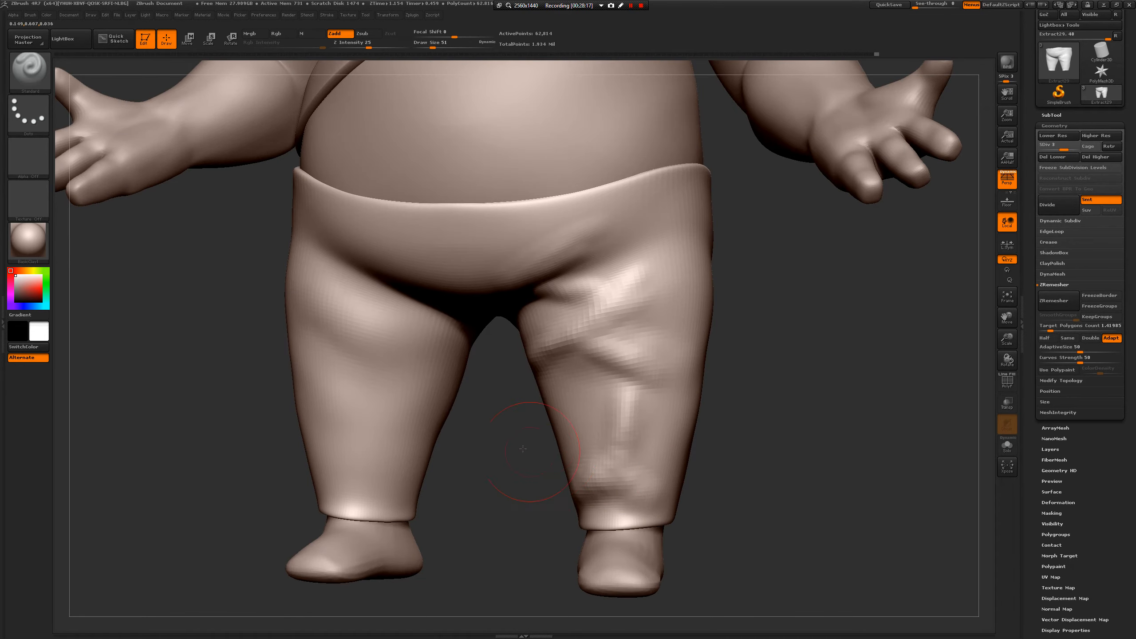
- Build up the diagonal fold across the character's left thigh from the outer side toward the inner knee
drag(523, 449, 595, 448)
drag(611, 327, 521, 357)
drag(581, 339, 501, 371)
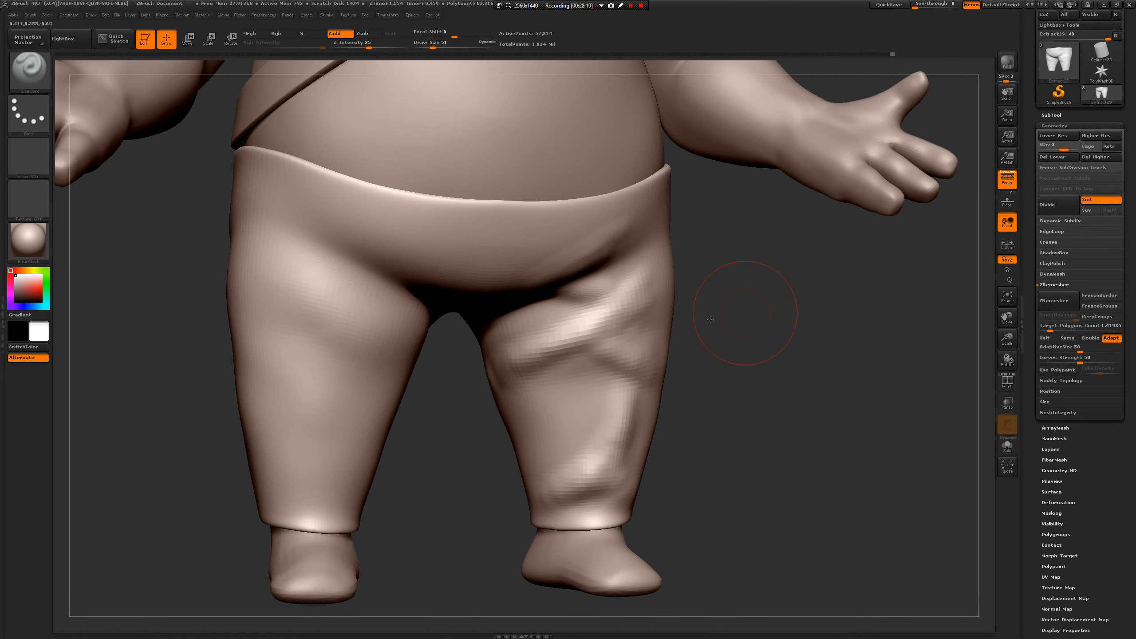
drag(711, 320, 624, 319)
drag(671, 270, 624, 296)
drag(850, 305, 721, 329)
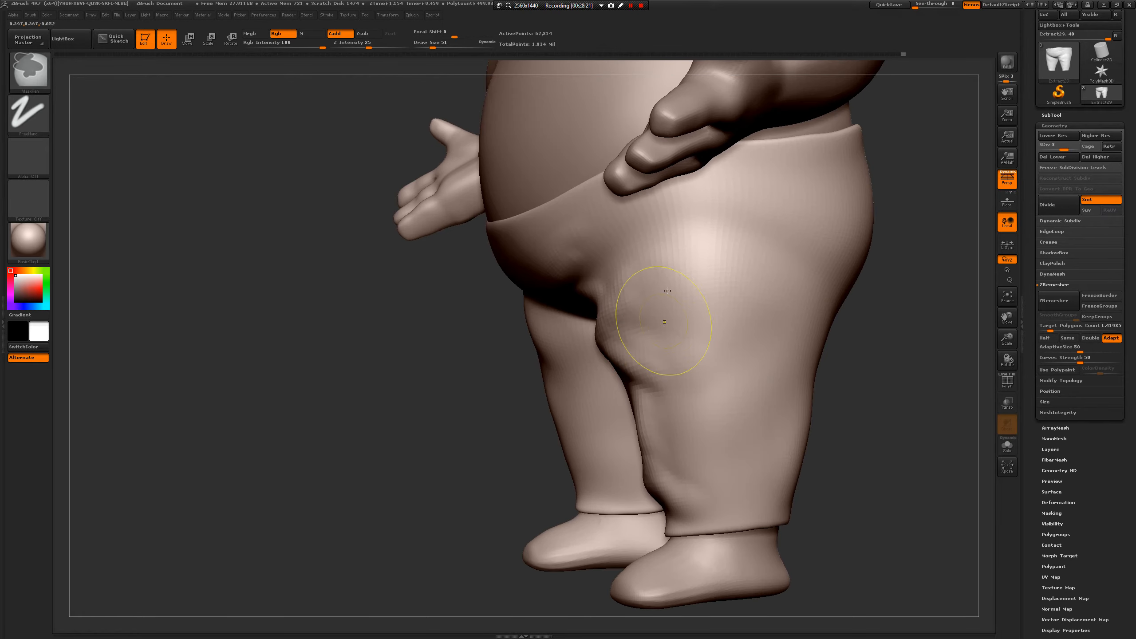
- Reduce the brush size and sculpt diagonal folds from the character's left hip down toward the crotch
key(space)
drag(679, 279, 688, 277)
drag(433, 424, 473, 374)
key(s)
drag(612, 223, 555, 278)
drag(627, 264, 575, 300)
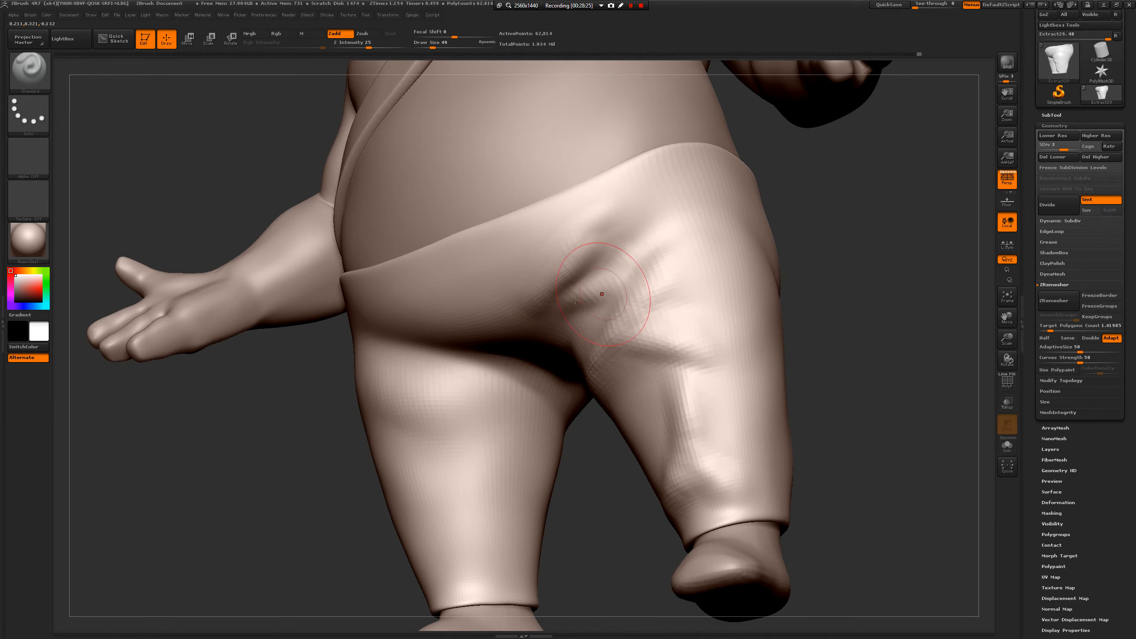
- Refine the crease between the belly and the character's left thigh with the Standard brush at draw size 33
right_drag(478, 390, 565, 399)
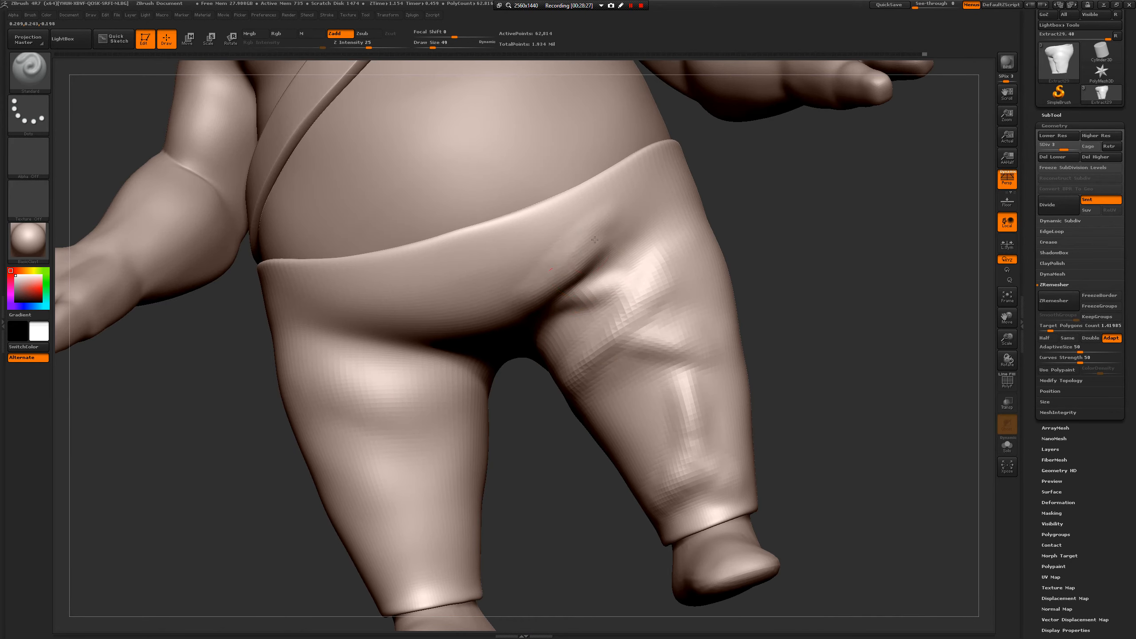
key(space)
mouse_move(626, 236)
mouse_down()
mouse_move(560, 249)
mouse_move(634, 238)
mouse_up()
key(space)
drag(758, 179, 778, 335)
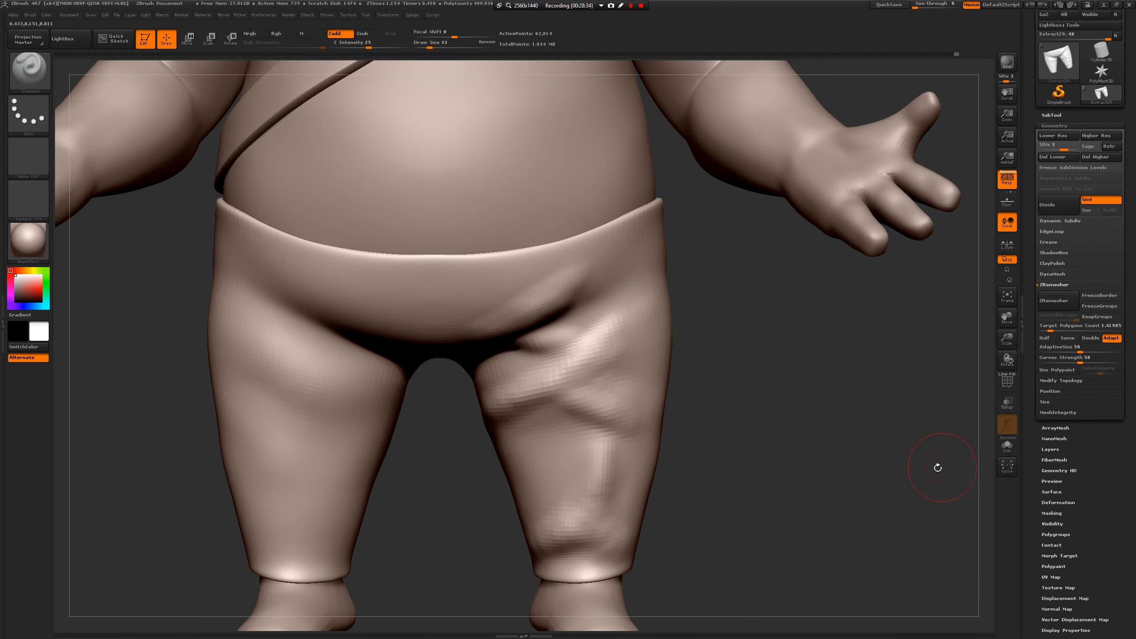
- Raise the pants to subdivision level 4, then sharpen and smooth the crease at the character's left hip
click(1091, 137)
drag(827, 309, 756, 286)
mouse_move(585, 268)
mouse_down()
mouse_move(599, 264)
mouse_move(578, 254)
mouse_move(588, 323)
mouse_move(613, 312)
mouse_up()
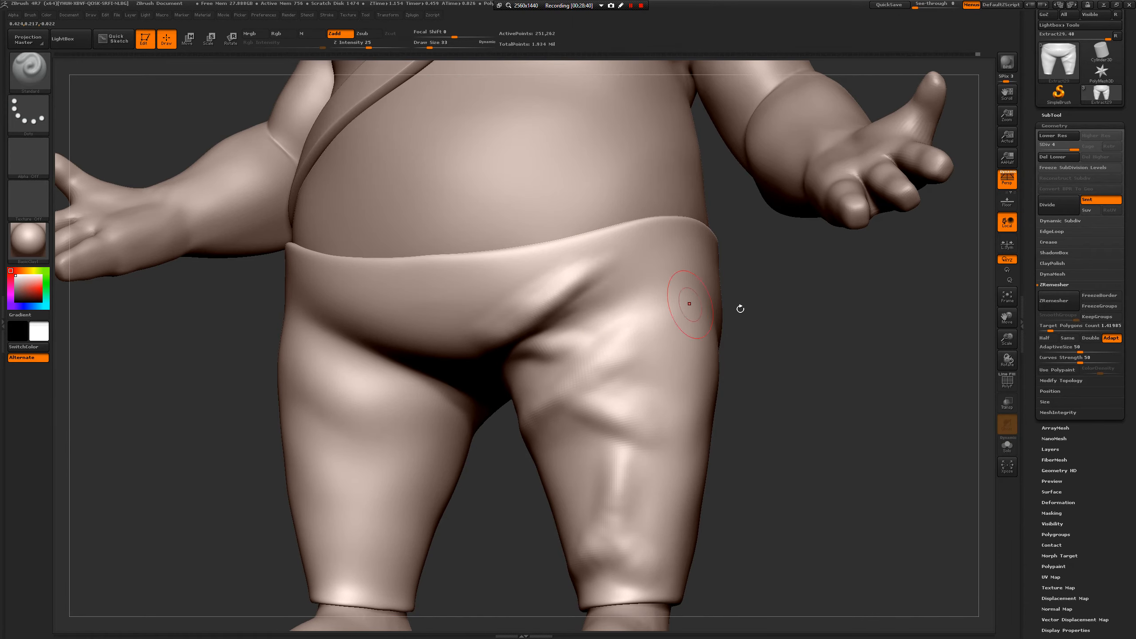
drag(760, 318, 809, 336)
shift+drag(571, 294, 581, 289)
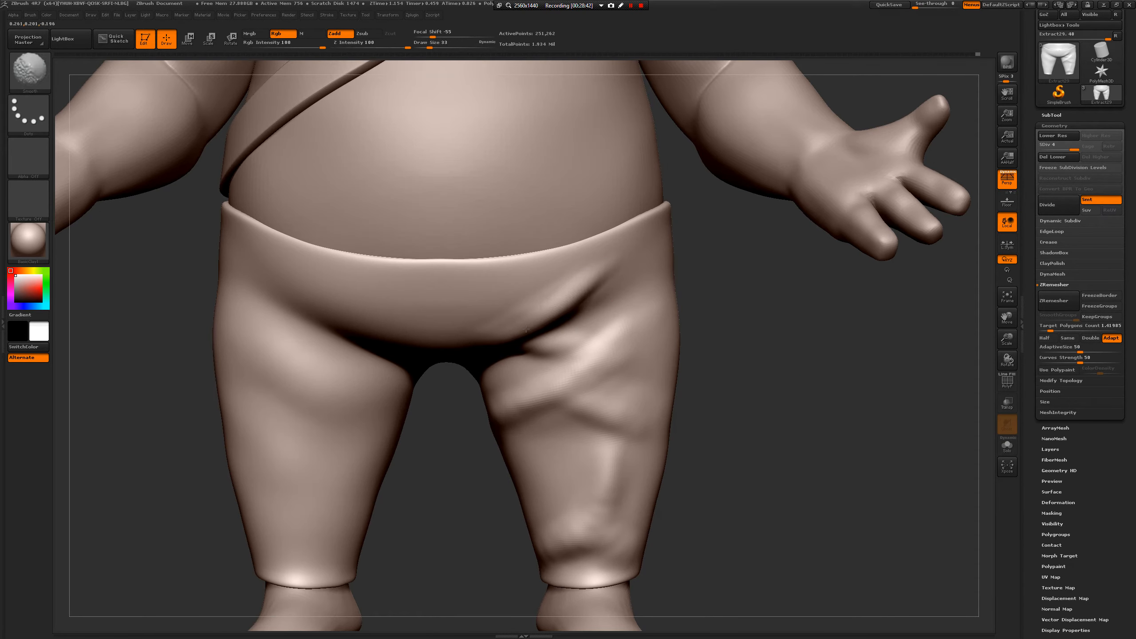
drag(740, 312, 720, 292)
drag(797, 331, 796, 320)
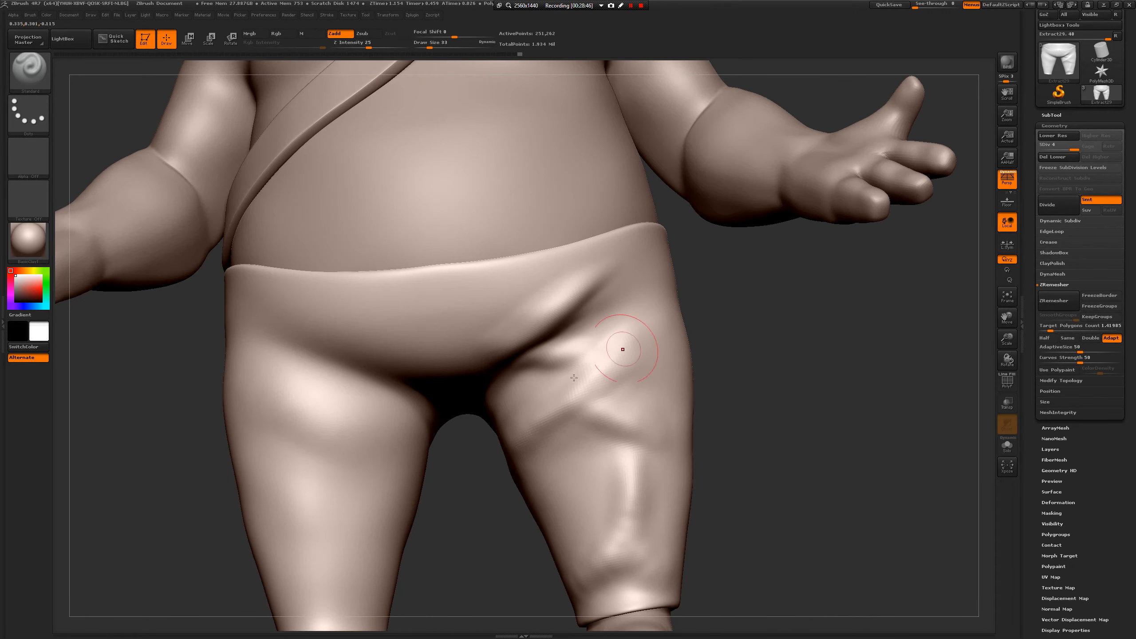
- Sculpt sharper folds around the character's left knee and down the shin, and smooth the shin area
mouse_move(560, 427)
mouse_down()
mouse_move(662, 441)
mouse_move(635, 452)
mouse_move(625, 520)
mouse_up()
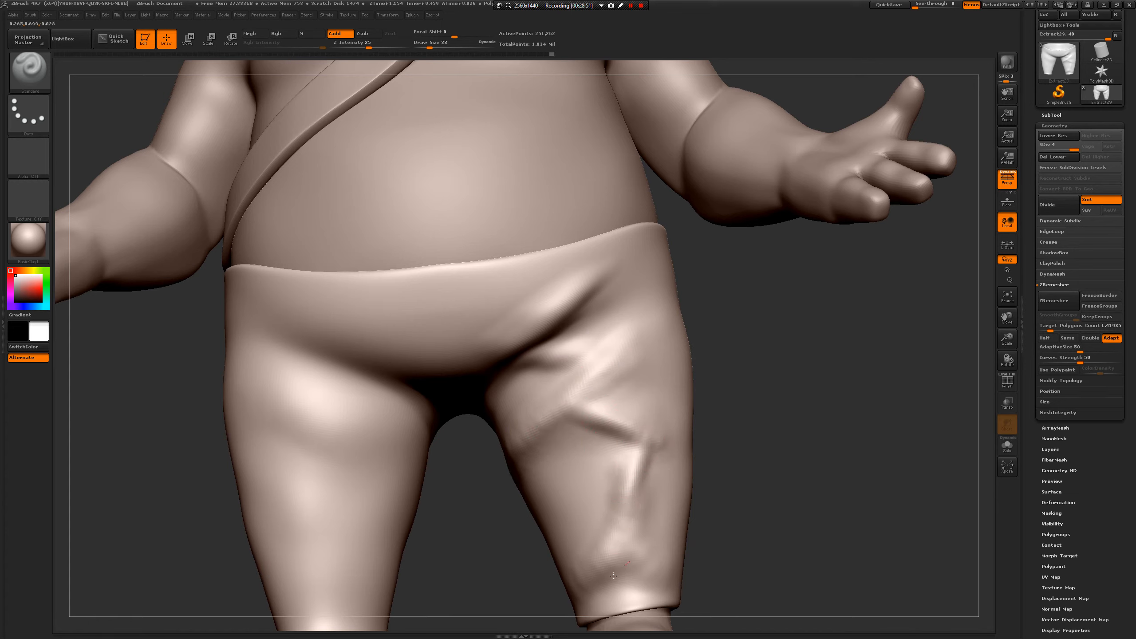
drag(741, 551, 701, 553)
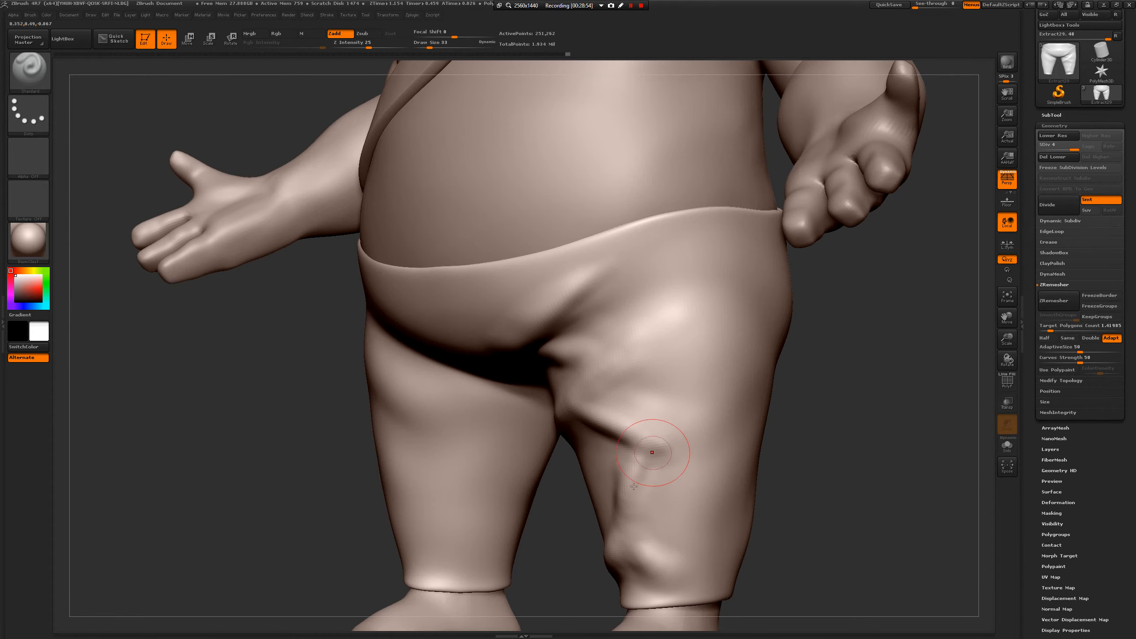
drag(563, 520, 770, 400)
key(shift)
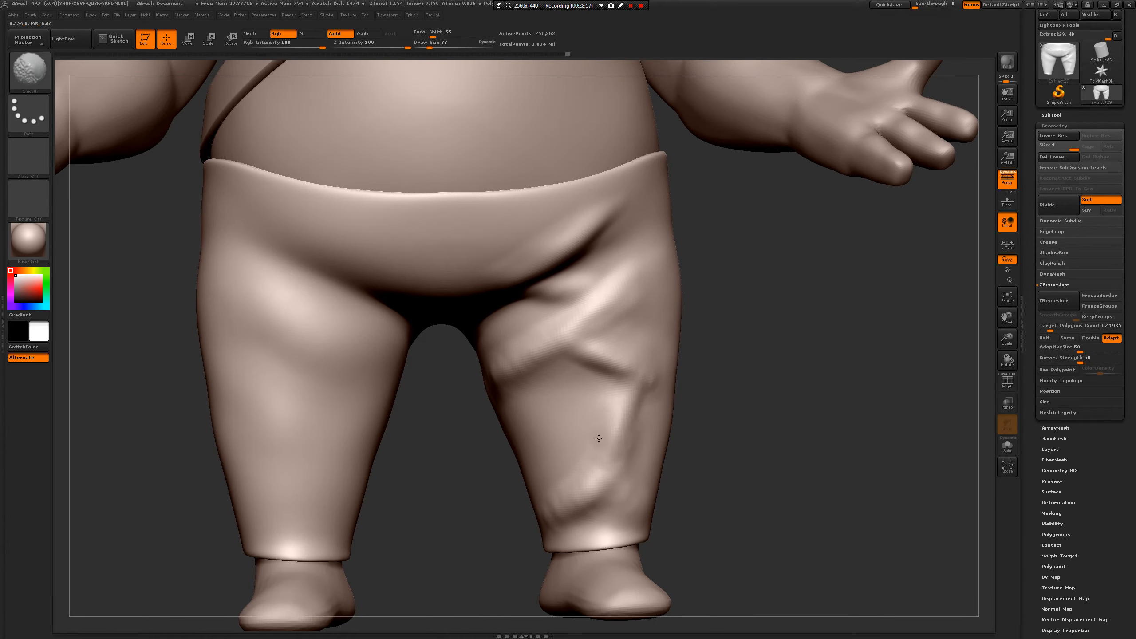
shift+drag(599, 438, 619, 443)
- Carve creases above the left cuff and along the vertical shin fold with the Dam_Standard brush at draw size 44
key(b)
key(d)
key(s)
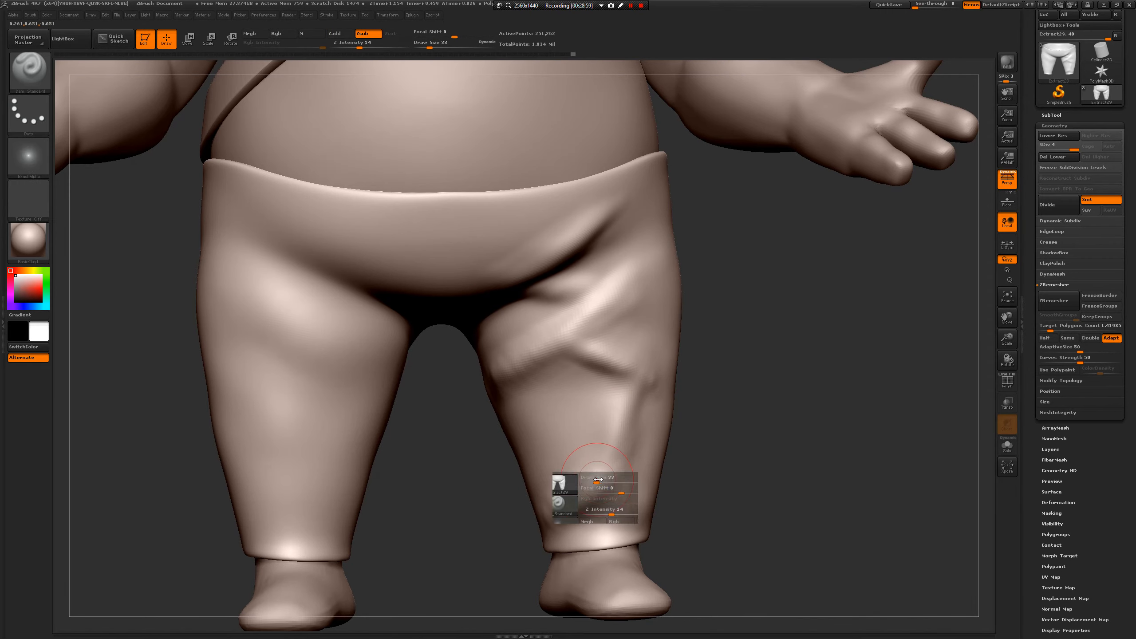
drag(571, 511, 590, 497)
mouse_move(590, 497)
shift+mouse_down()
mouse_move(623, 494)
mouse_move(601, 498)
shift+mouse_up()
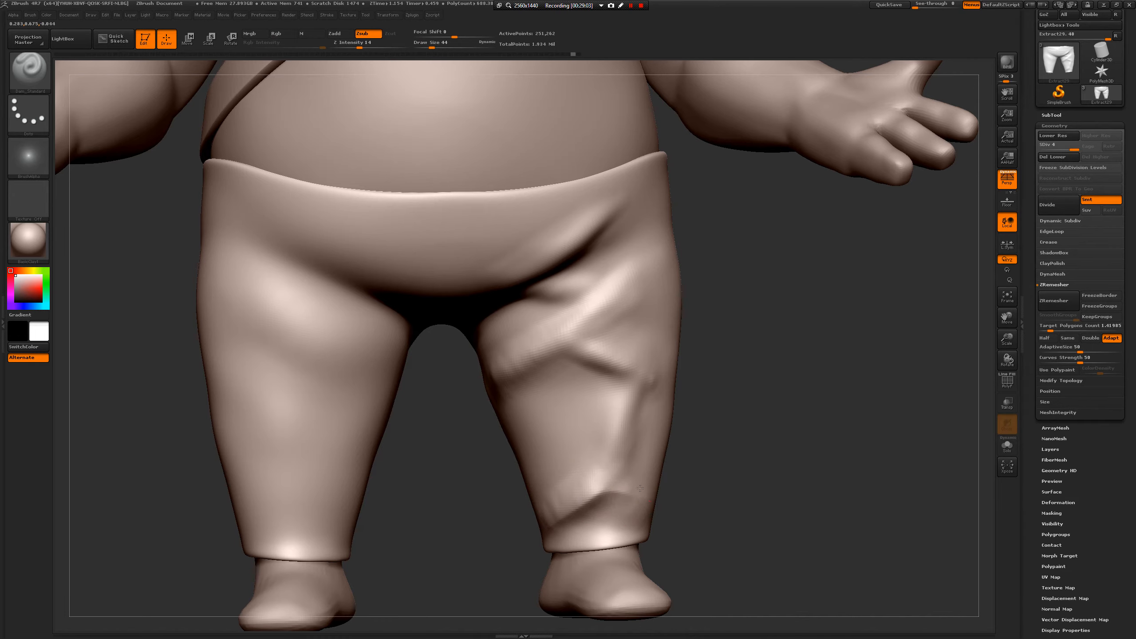
drag(644, 388, 622, 429)
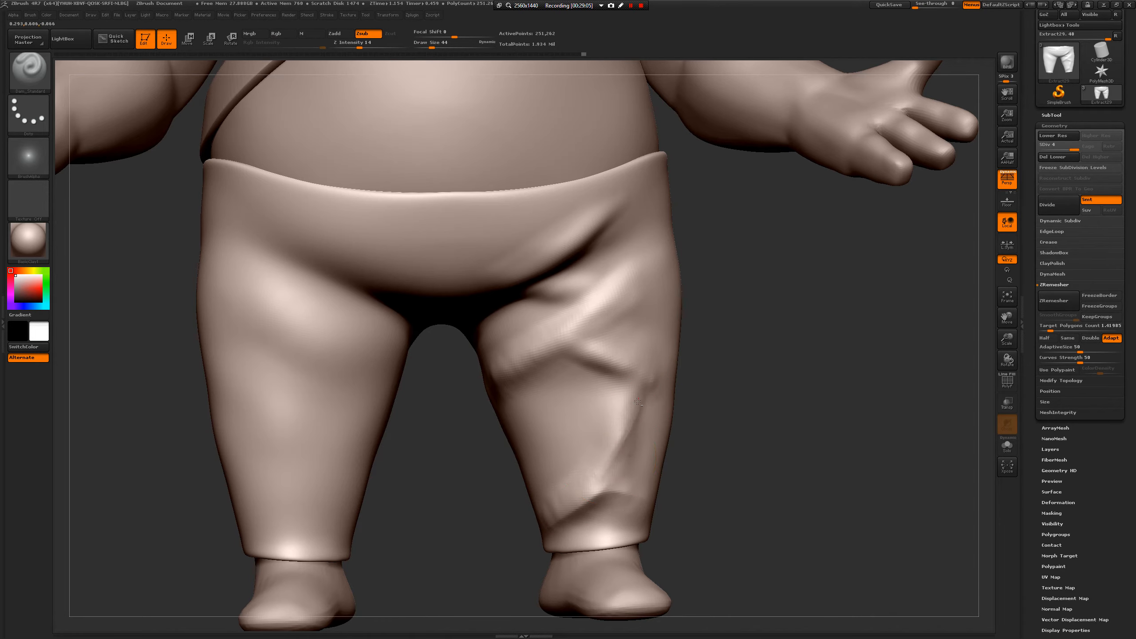
- Carve crisp creases across the character's left upper thigh, from the hip and crotch down to the knee, with the Dam_Standard brush
drag(469, 401, 555, 350)
drag(629, 293, 530, 358)
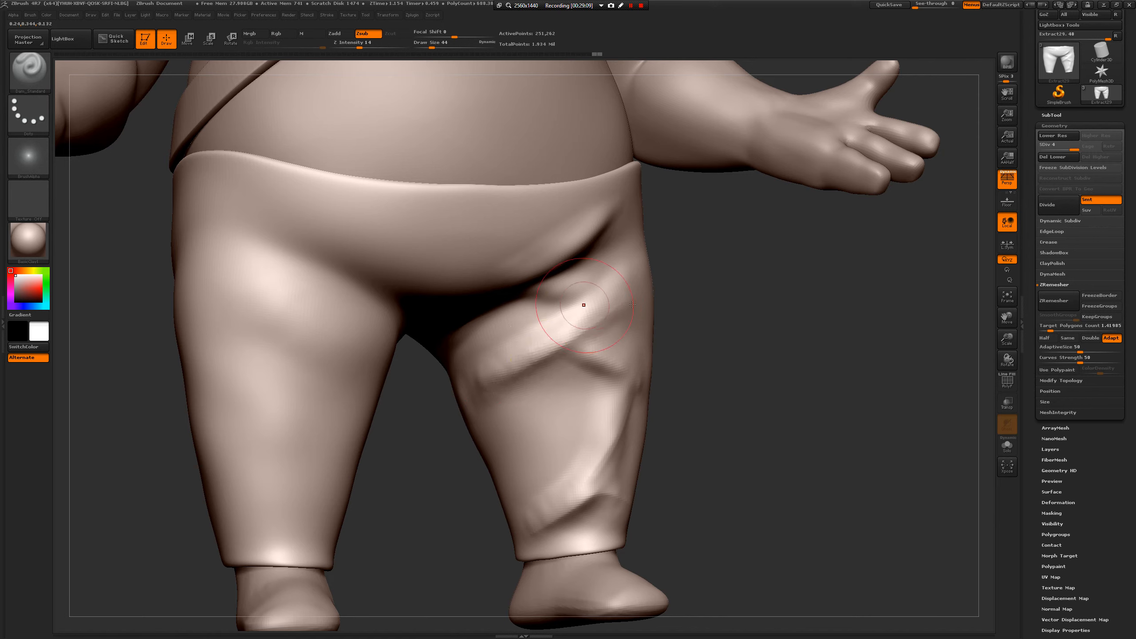
right_drag(583, 305, 587, 288)
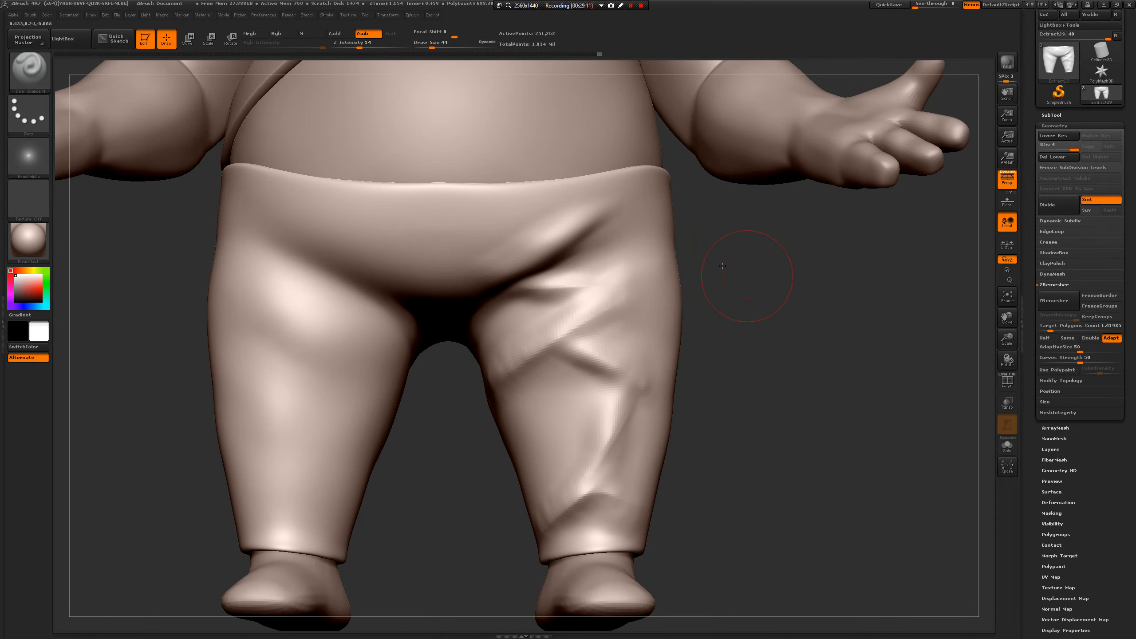
drag(723, 266, 666, 256)
mouse_move(556, 267)
mouse_down()
mouse_move(637, 251)
mouse_move(530, 275)
mouse_up()
mouse_move(619, 307)
mouse_down()
mouse_move(581, 316)
mouse_move(519, 374)
mouse_up()
drag(505, 442, 578, 455)
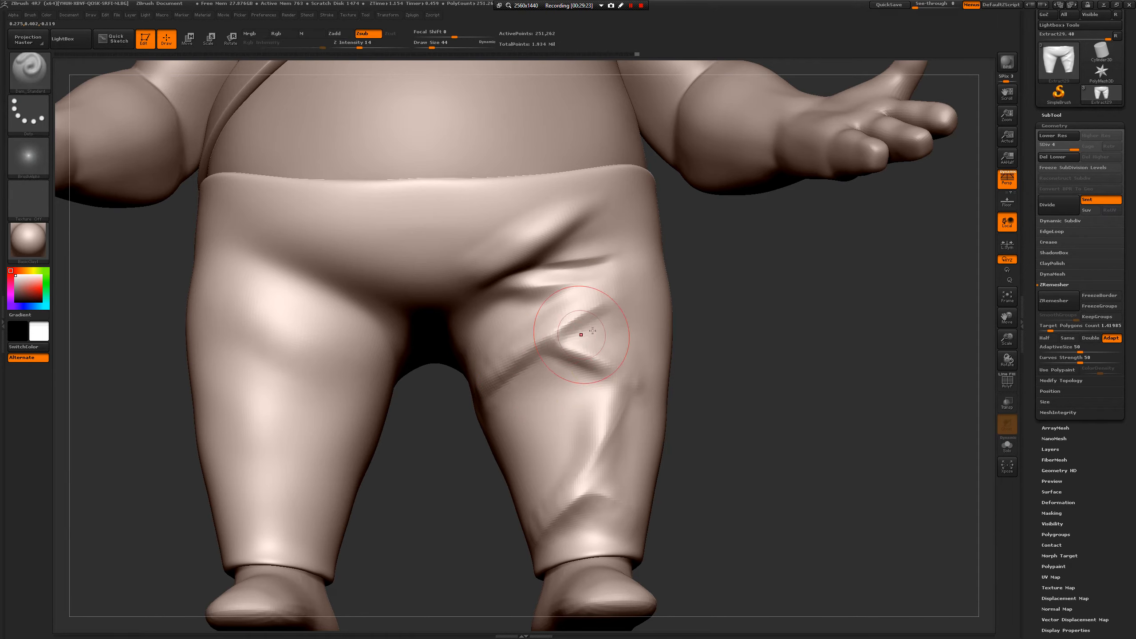
- Switch to the Standard brush at a smaller draw size and sculpt a curved fold across the inner side of the left knee
mouse_move(694, 357)
mouse_down()
mouse_move(743, 359)
mouse_move(753, 371)
mouse_move(724, 396)
mouse_up()
key(b)
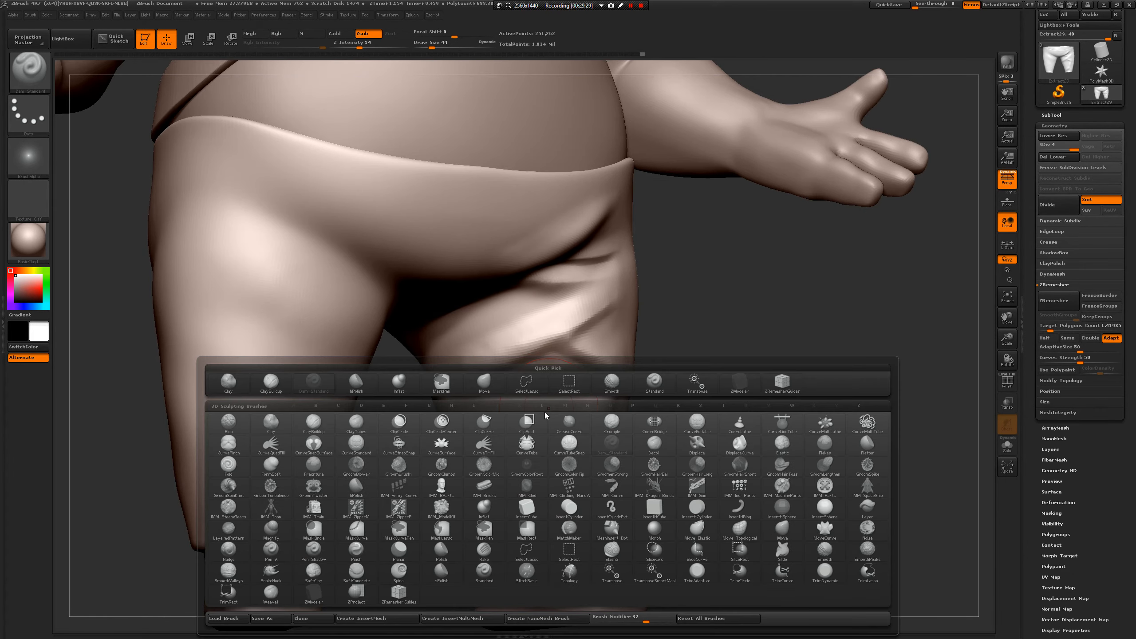
key(s)
key(t)
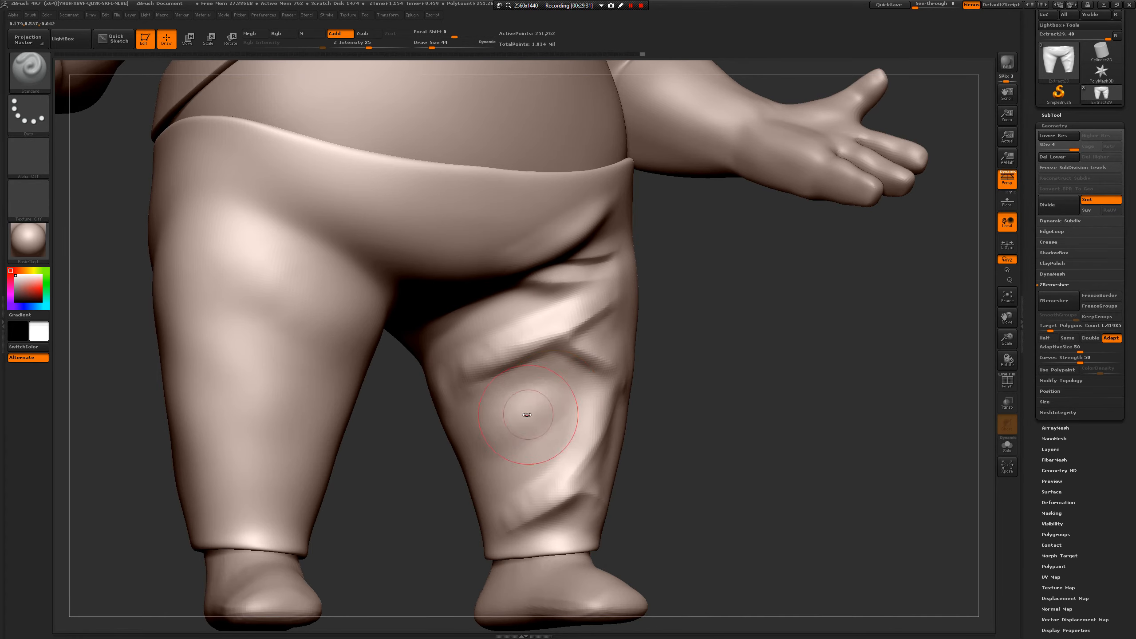
key(space)
mouse_move(528, 414)
mouse_down()
mouse_move(493, 432)
mouse_move(512, 414)
mouse_move(560, 410)
mouse_move(480, 440)
mouse_up()
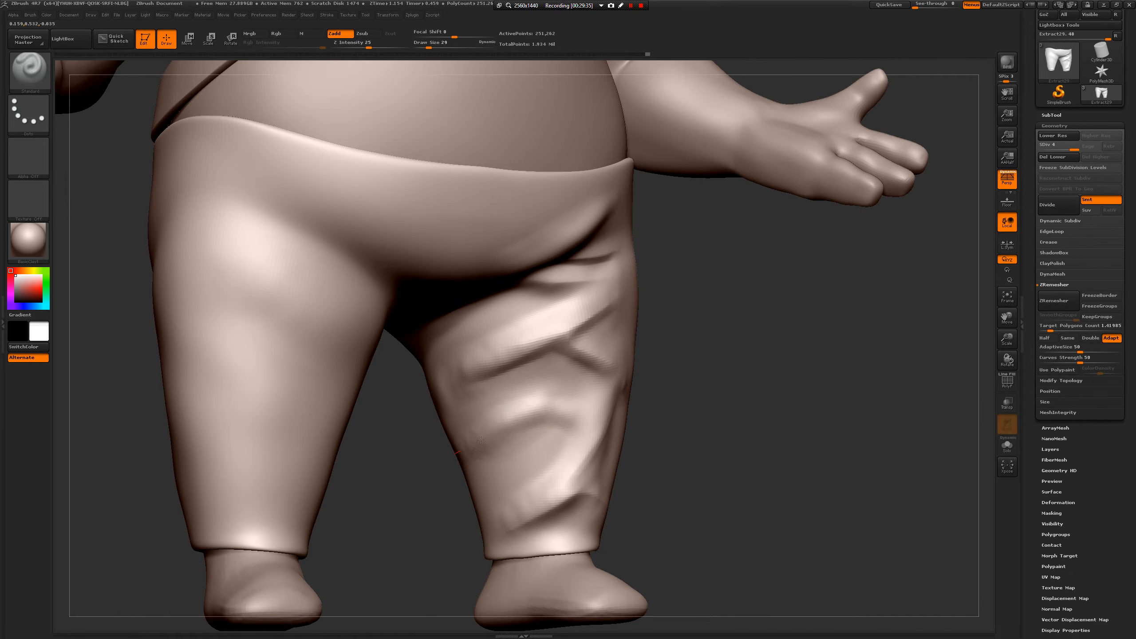
- Undo the last knee strokes and rework the folds below the character's left knee at draw size 37
key(ctrl+z)
key(ctrl+z)
key(bracketright)
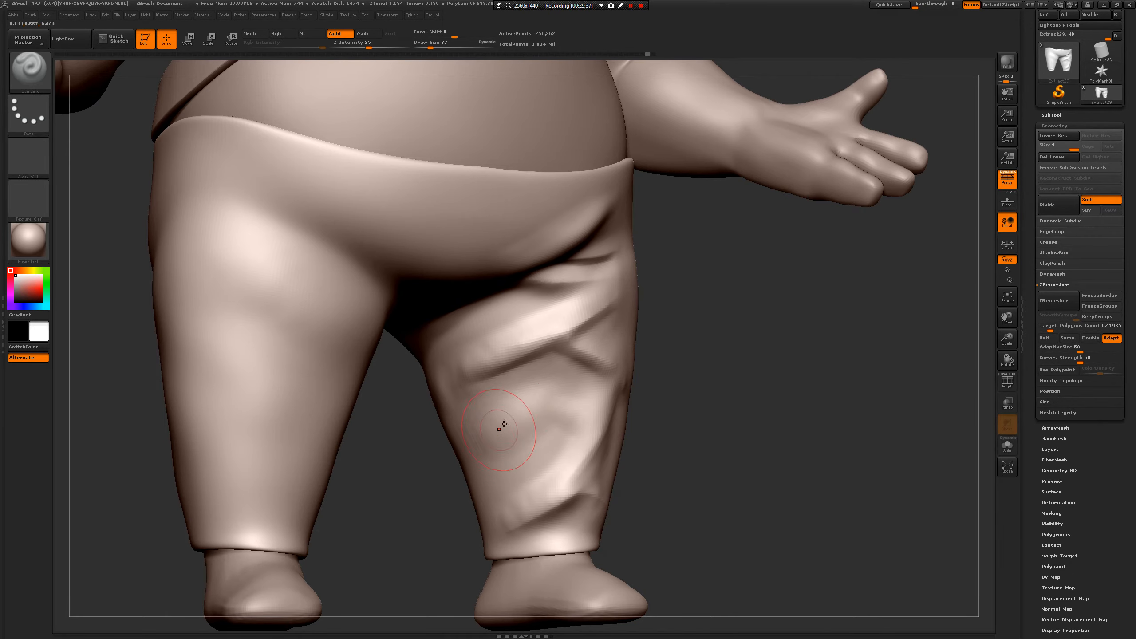
mouse_move(677, 412)
mouse_down()
mouse_move(531, 390)
mouse_move(524, 415)
mouse_up()
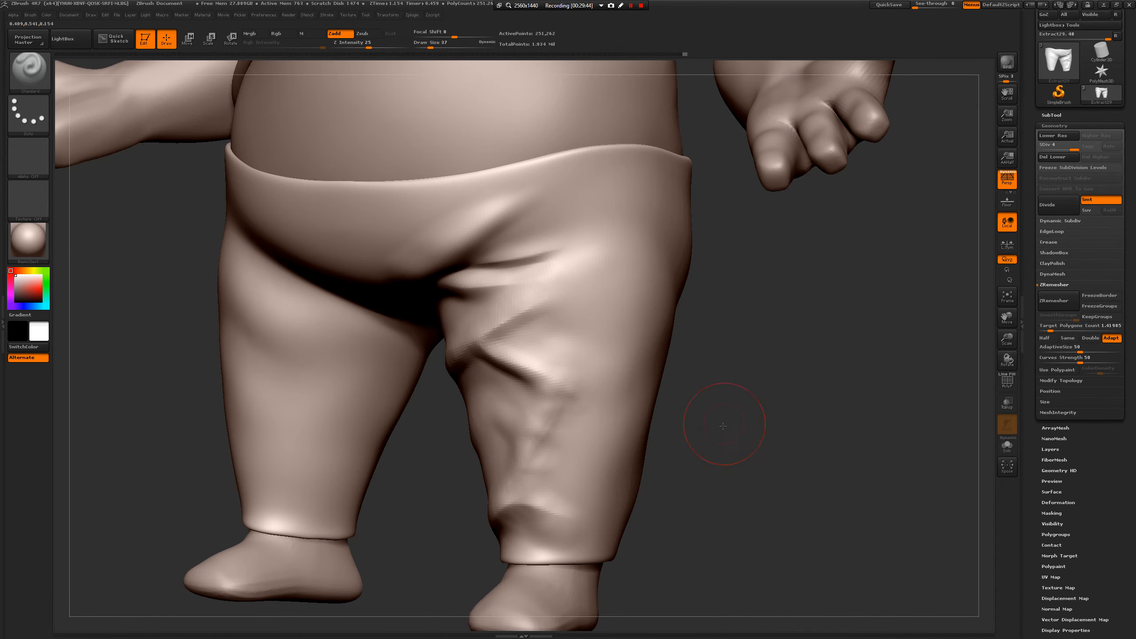
mouse_move(718, 406)
mouse_down()
mouse_move(723, 431)
mouse_move(684, 417)
mouse_move(786, 380)
mouse_move(787, 406)
mouse_move(774, 405)
mouse_up()
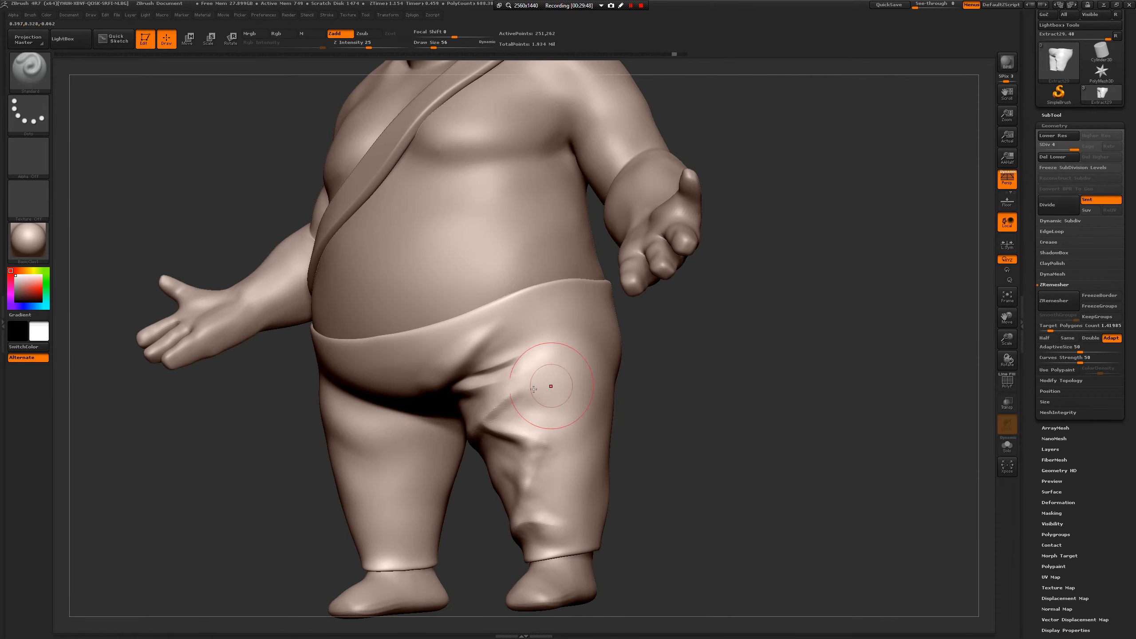
- Sculpt a broad soft fold on the front of the character's left hip with the Standard brush at draw size 60
key(s)
drag(553, 369, 565, 368)
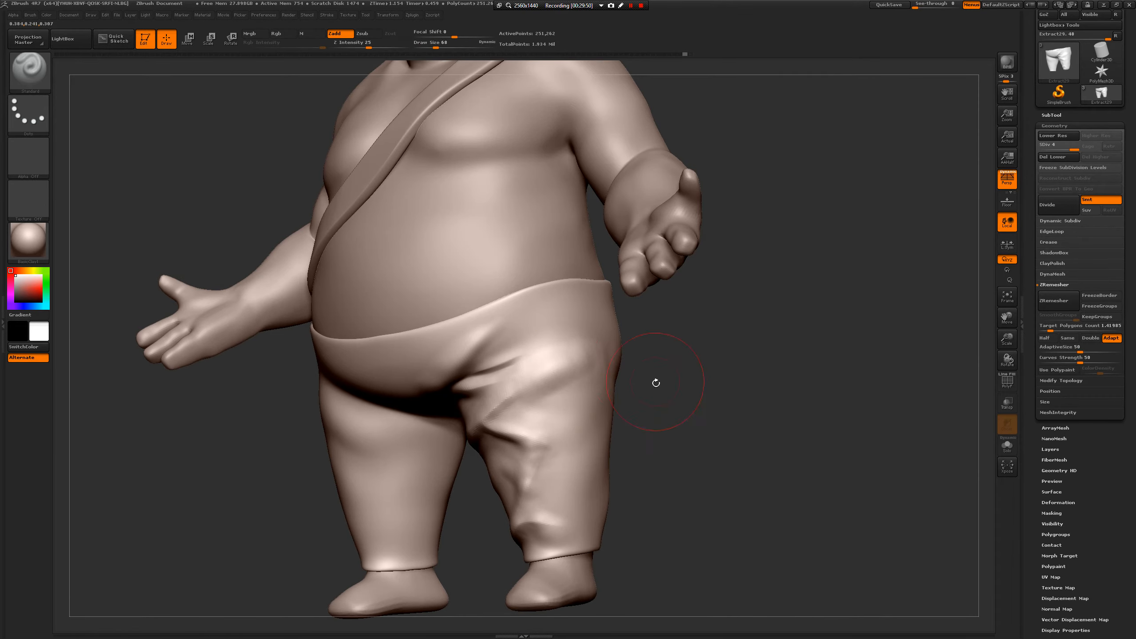
drag(656, 382, 488, 398)
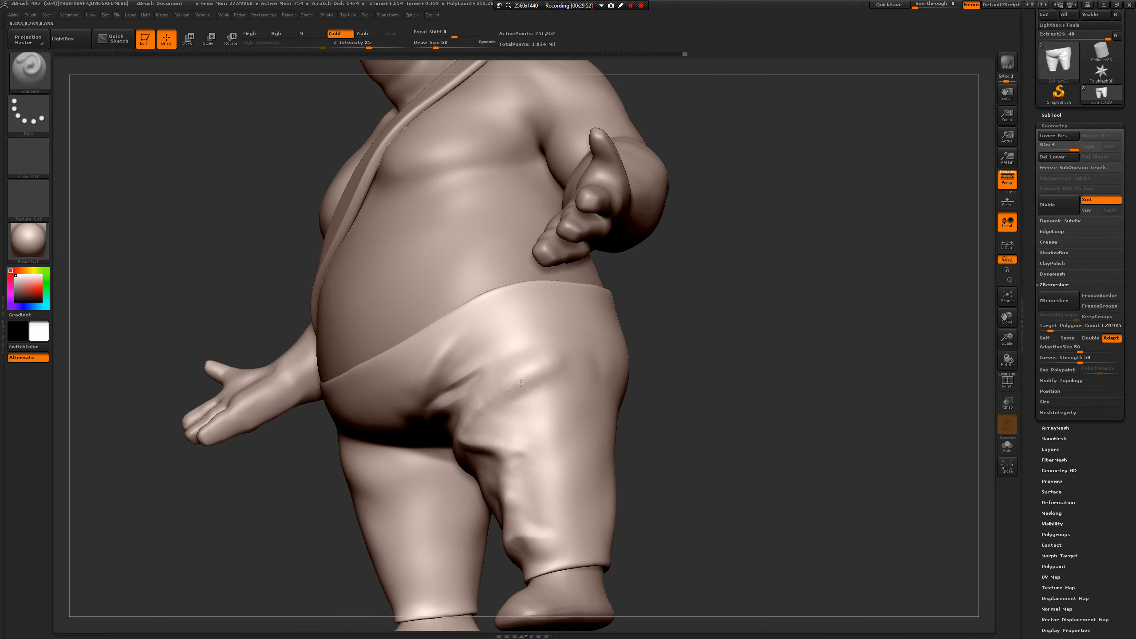
- Extend the hip fold around the outer side of the character's left thigh with the Standard brush at draw size 35
key(space)
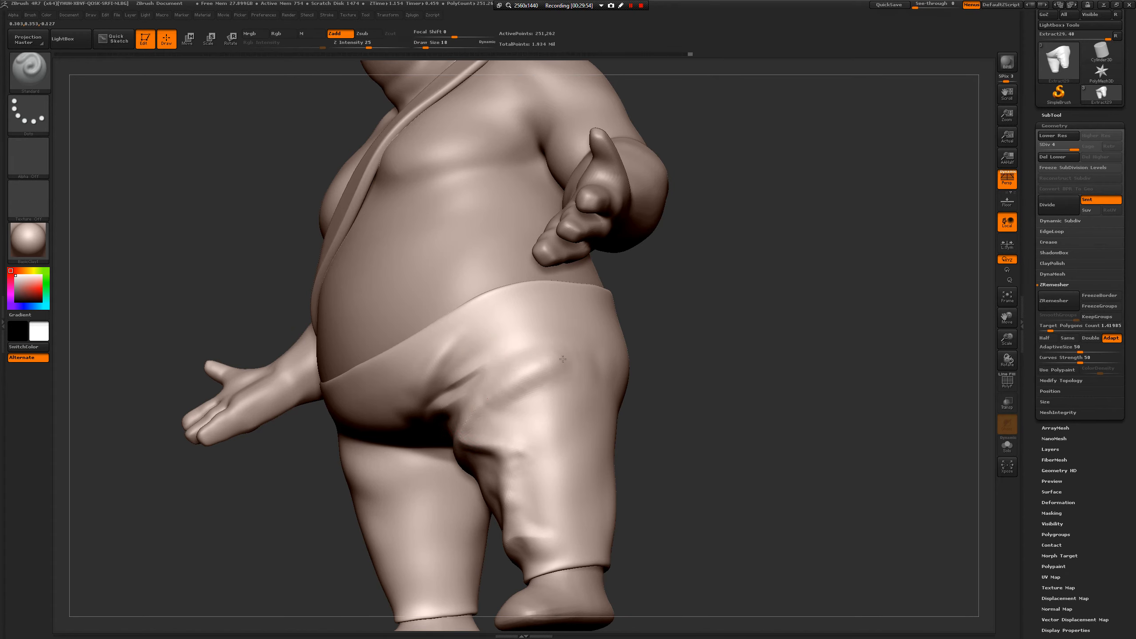
drag(562, 359, 565, 359)
key(space)
drag(554, 363, 558, 363)
drag(656, 376, 602, 372)
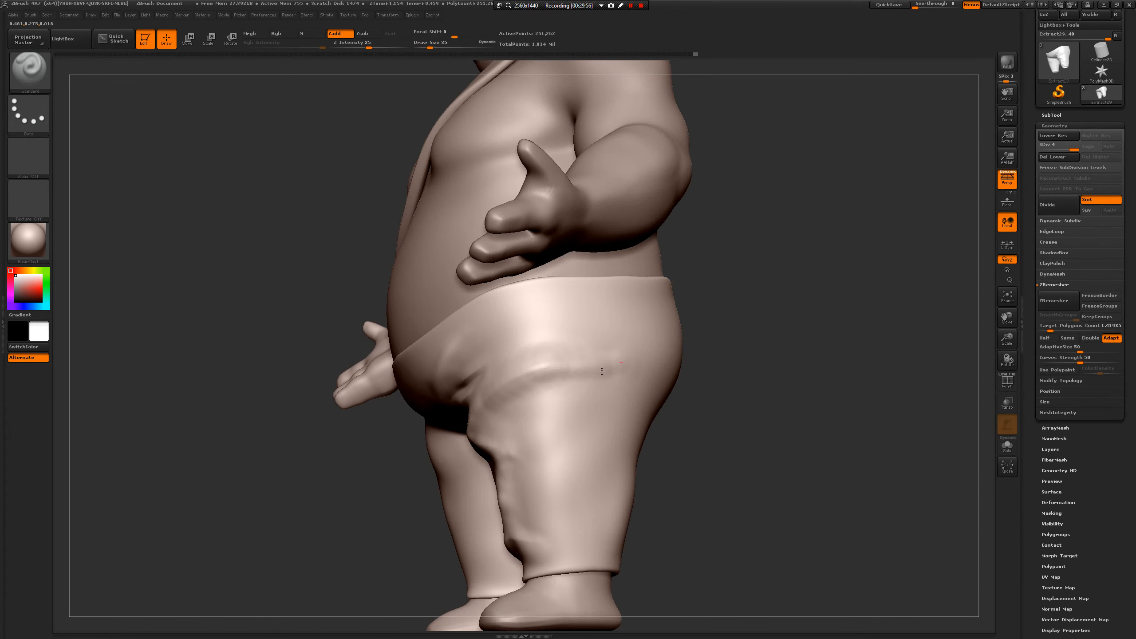
- Set the Standard brush's draw size to 54 and shape broad soft folds on the front of the left pant leg
drag(386, 510, 527, 448)
drag(604, 424, 523, 465)
key(space)
drag(546, 485, 550, 486)
mouse_move(477, 435)
mouse_down()
mouse_move(559, 445)
mouse_move(542, 440)
mouse_move(631, 430)
mouse_move(529, 446)
mouse_up()
drag(381, 524, 433, 508)
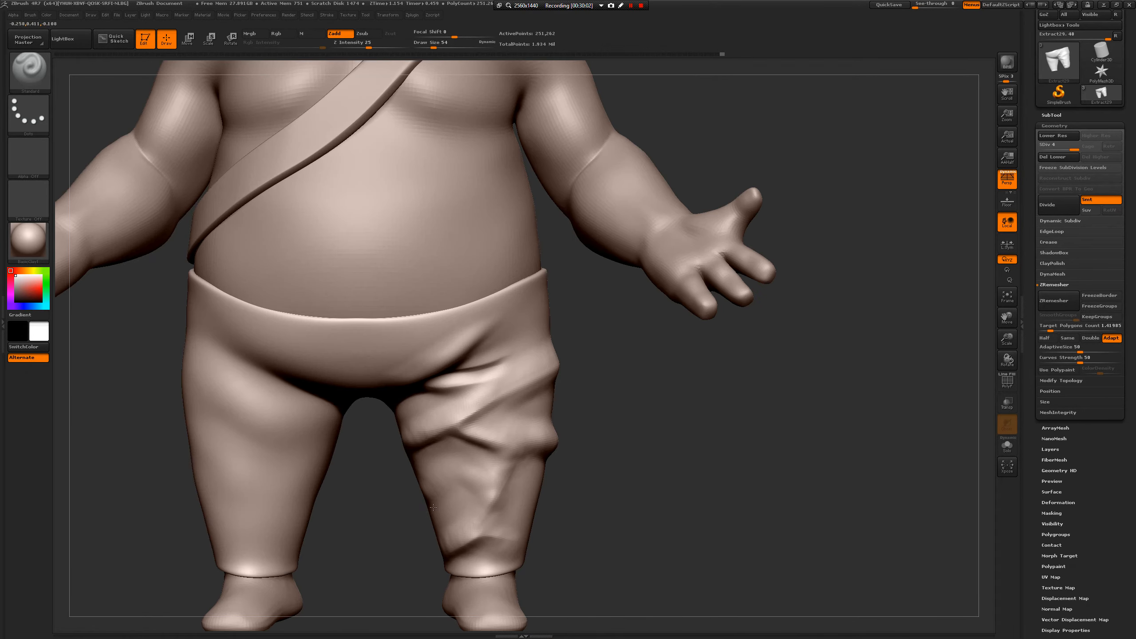
mouse_move(641, 426)
mouse_down()
mouse_move(578, 367)
mouse_move(587, 369)
mouse_up()
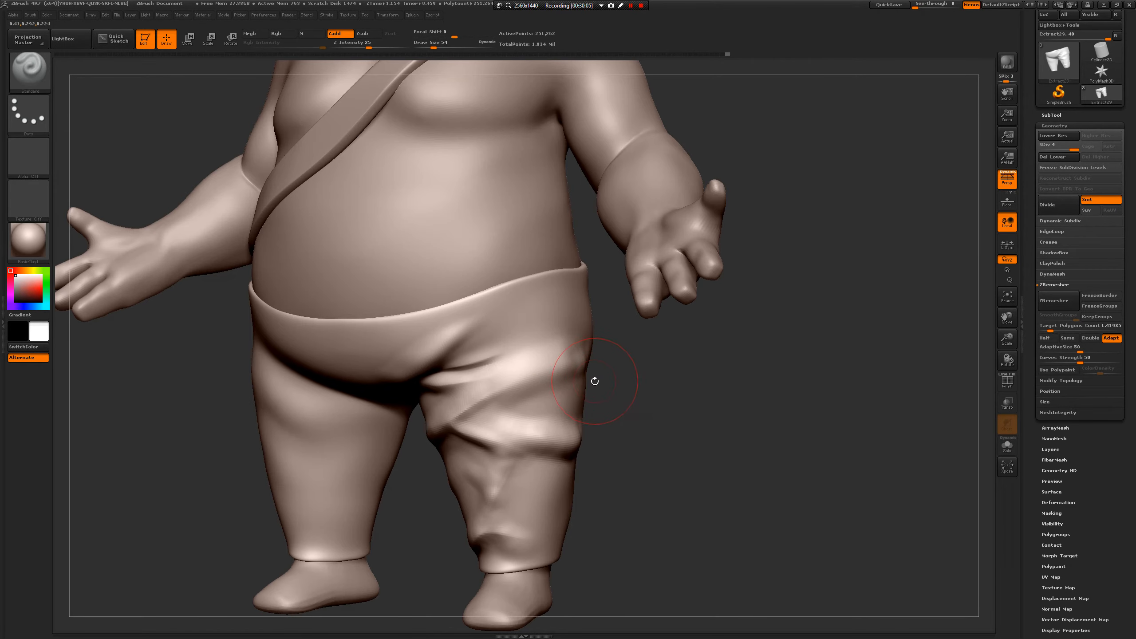
- Smooth and flatten the folds on the outer left thigh with the hPolish brush at draw size 37
key(b)
key(h)
key(p)
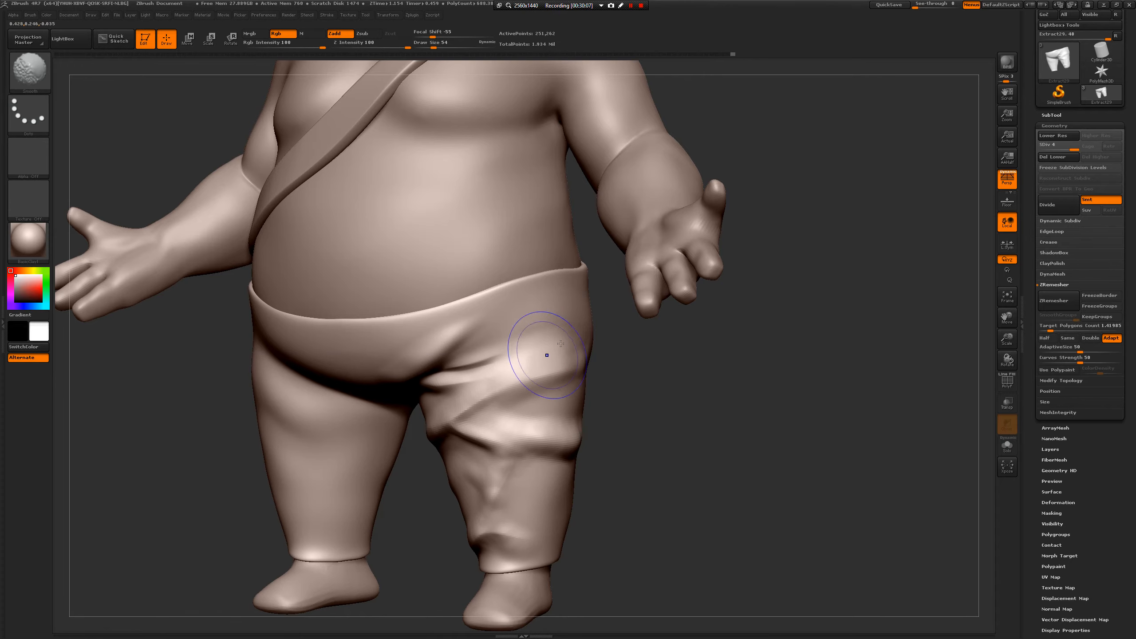
drag(611, 395, 578, 376)
mouse_move(592, 317)
mouse_down()
mouse_move(402, 337)
mouse_move(421, 332)
mouse_up()
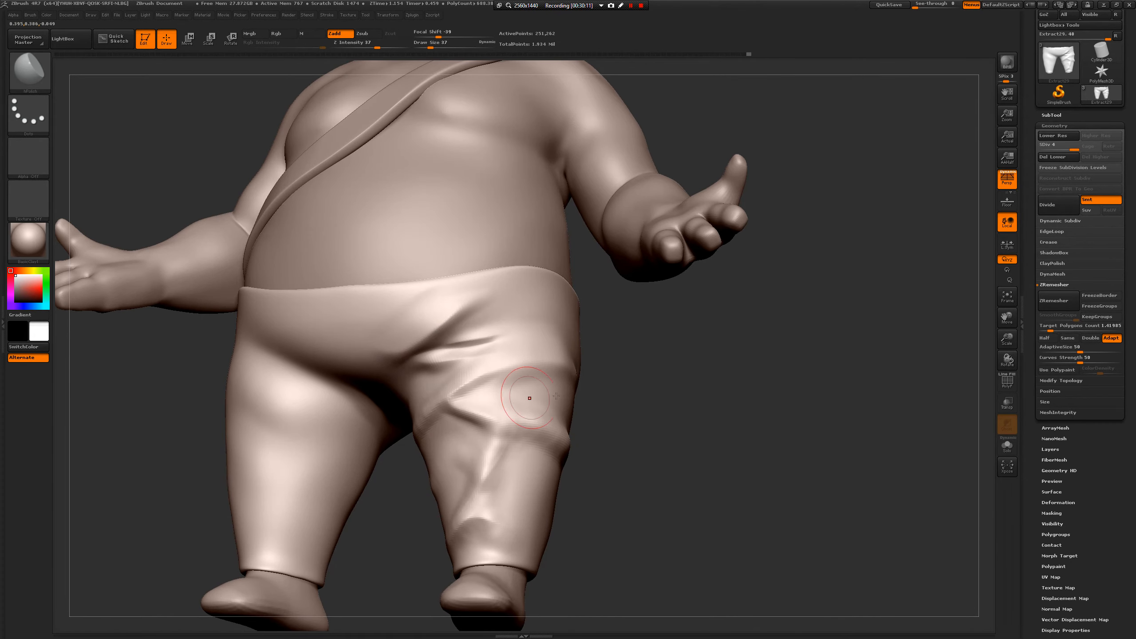
- Build up a short fold from the left hip crease into the crotch with the Standard brush at draw size 27
key(b)
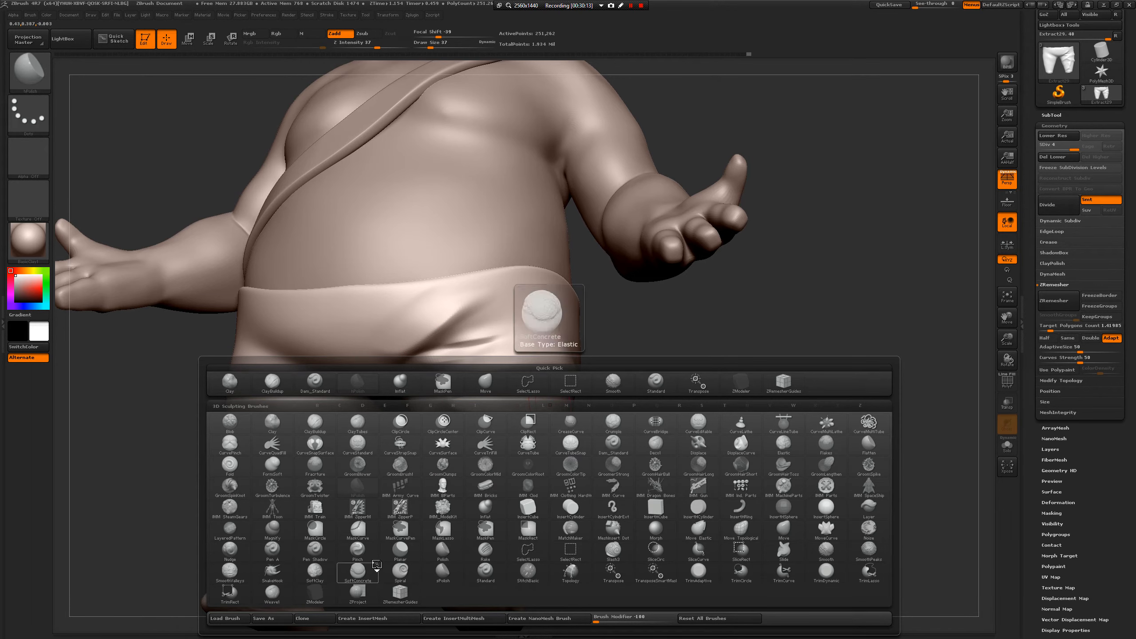
key(s)
key(t)
drag(666, 450, 704, 423)
key(space)
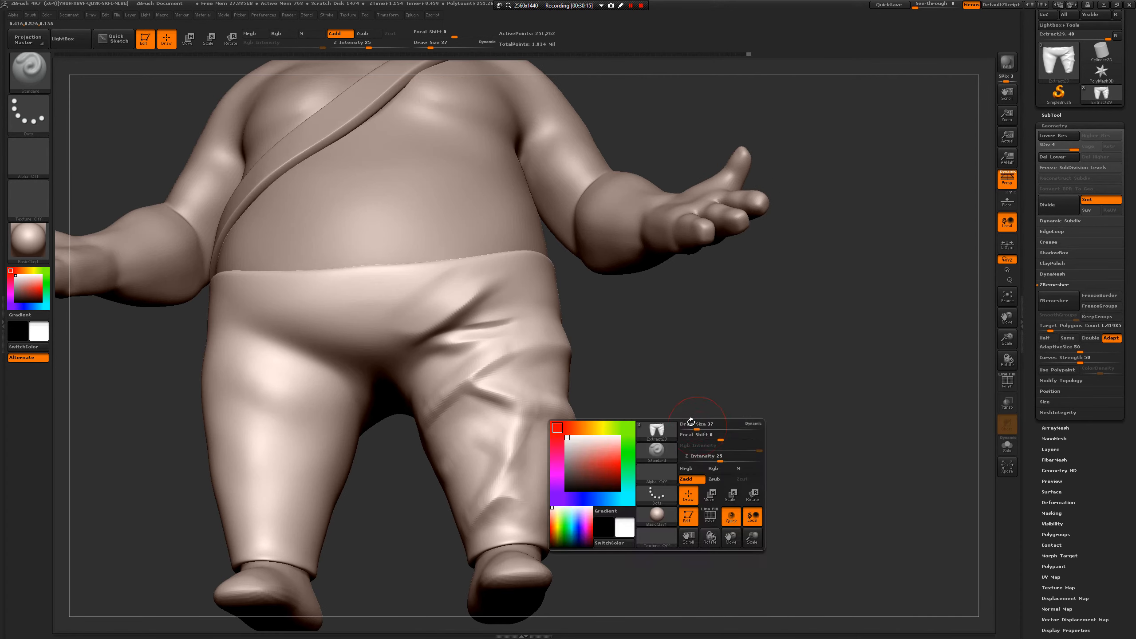
key(space)
mouse_move(409, 324)
mouse_down()
mouse_move(411, 337)
mouse_move(352, 351)
mouse_up()
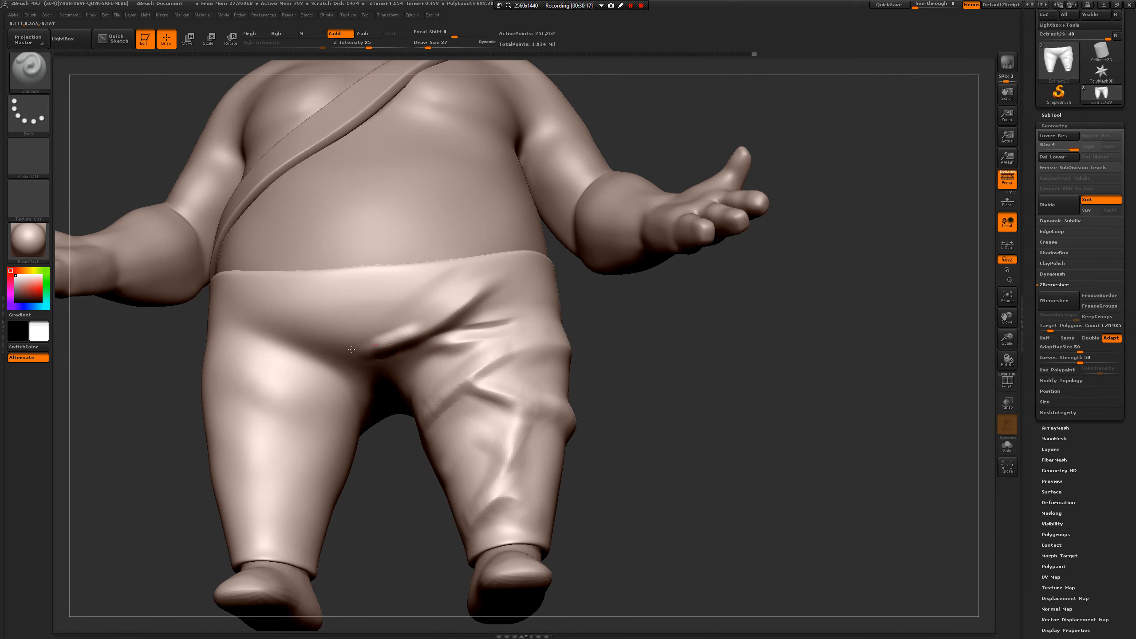
mouse_move(437, 316)
mouse_down()
mouse_move(408, 330)
mouse_move(443, 287)
mouse_move(405, 306)
mouse_up()
drag(645, 331, 694, 332)
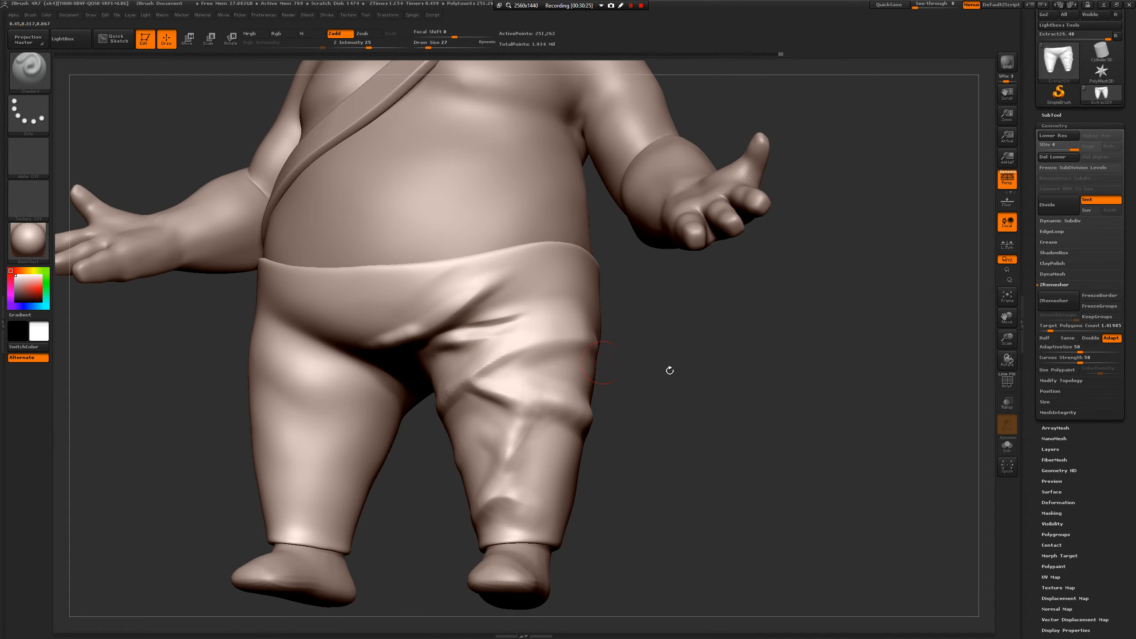
- Refine the folds on the left knee and shin with the Standard brush, reducing its draw size to 33
mouse_move(670, 370)
mouse_down()
mouse_move(461, 378)
mouse_move(422, 411)
mouse_move(432, 416)
mouse_up()
drag(624, 403, 571, 405)
key(s)
click(520, 404)
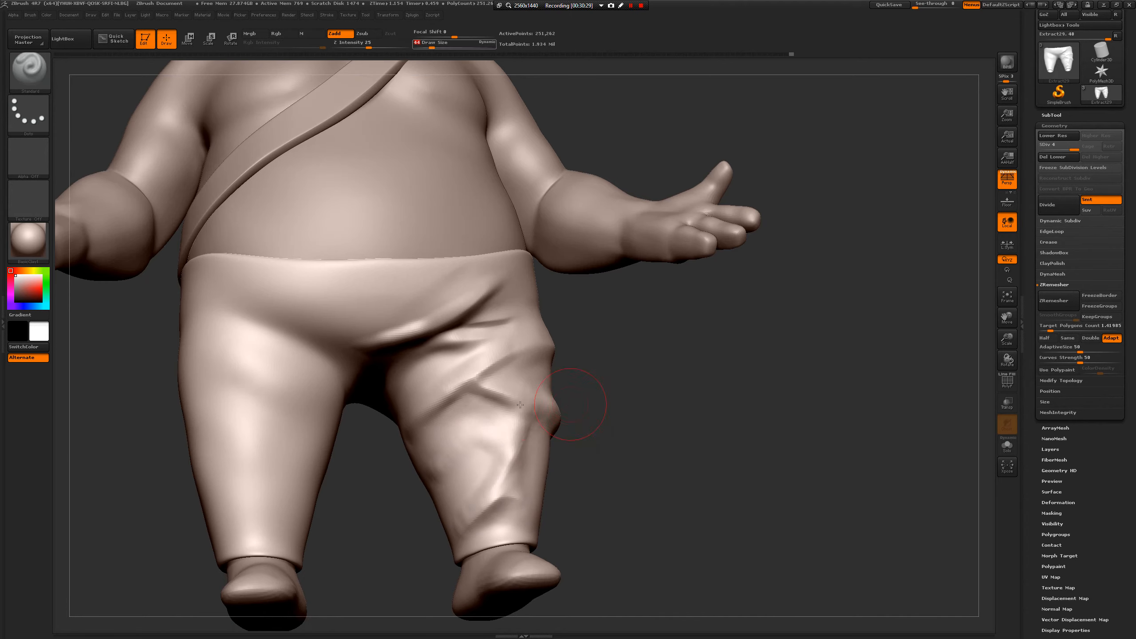
mouse_move(589, 439)
mouse_down()
mouse_move(518, 411)
mouse_move(537, 429)
mouse_move(517, 463)
mouse_up()
key(space)
shift+drag(660, 437, 675, 445)
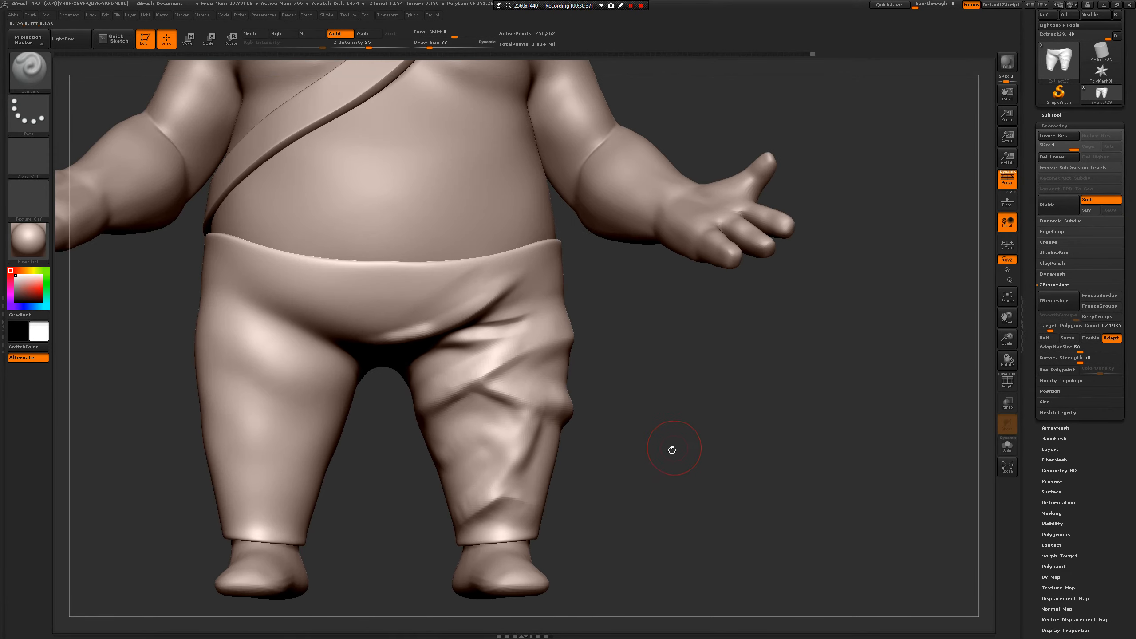
key(b)
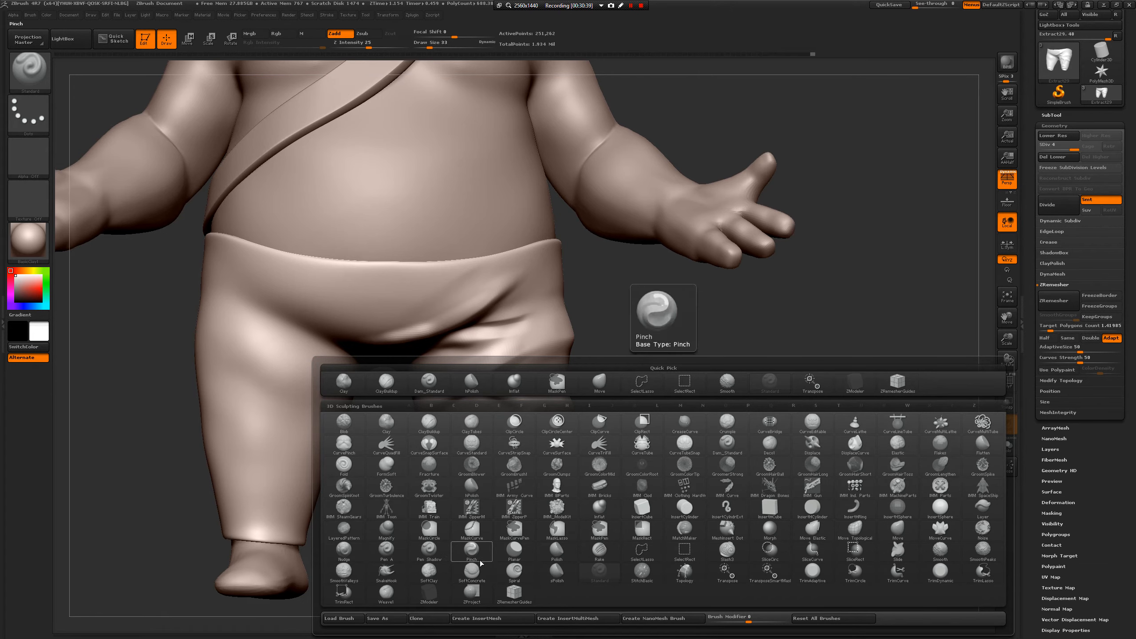
click(855, 553)
drag(824, 494, 814, 497)
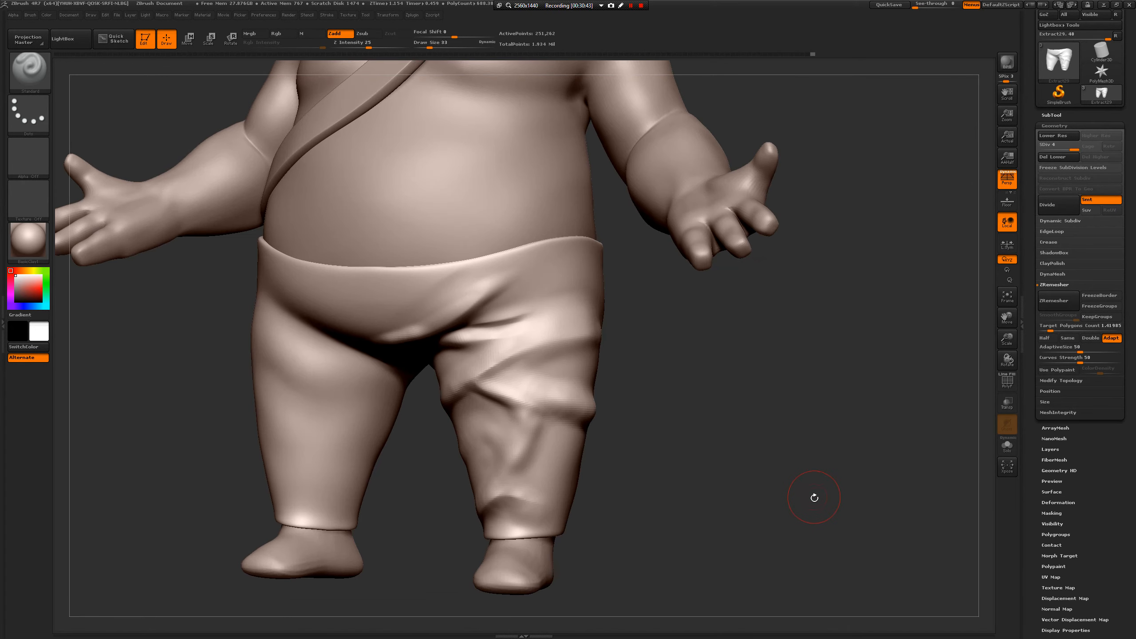
- Switch to the Dam_Standard brush at draw size 50 and cut a crease along the fold above the left knee
key(b)
key(d)
key(s)
key(space)
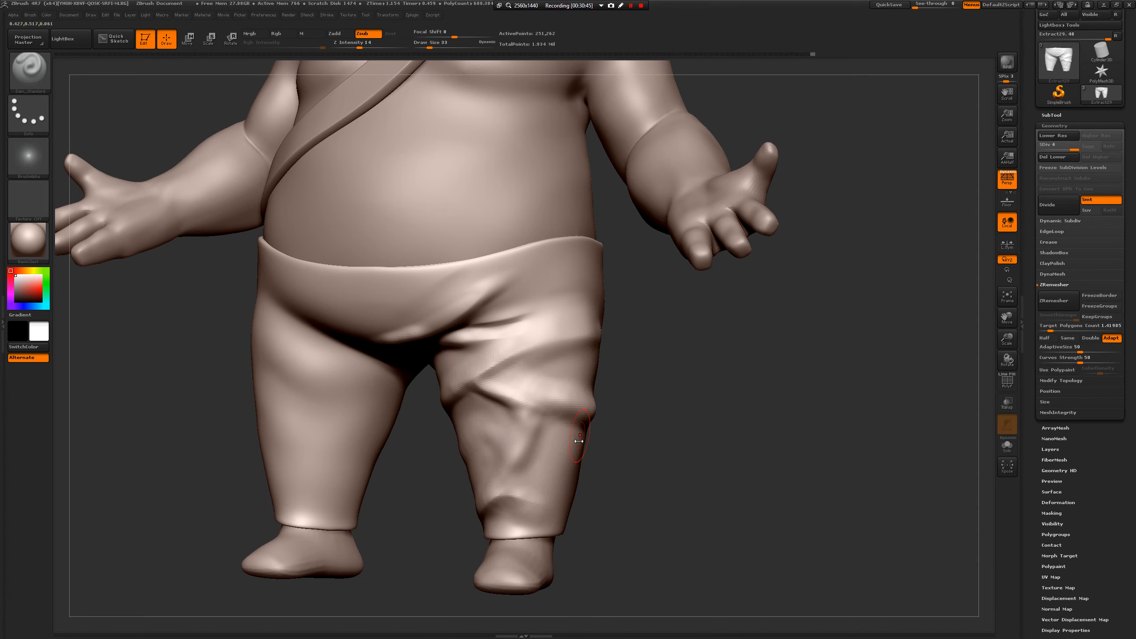
key(space)
drag(575, 453, 581, 453)
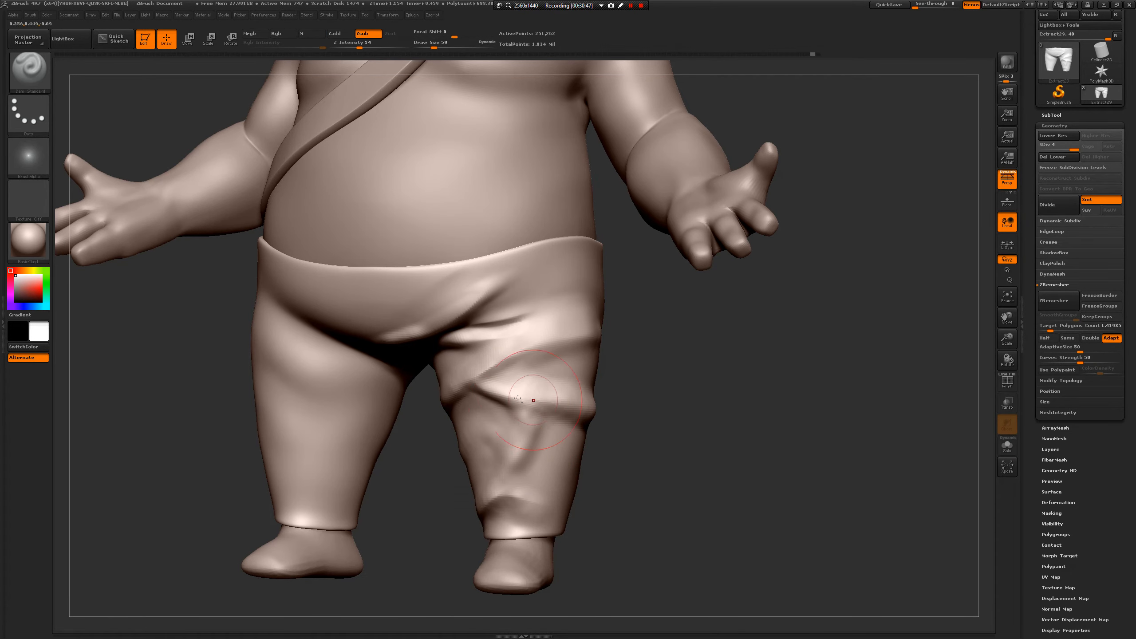
drag(662, 428, 540, 406)
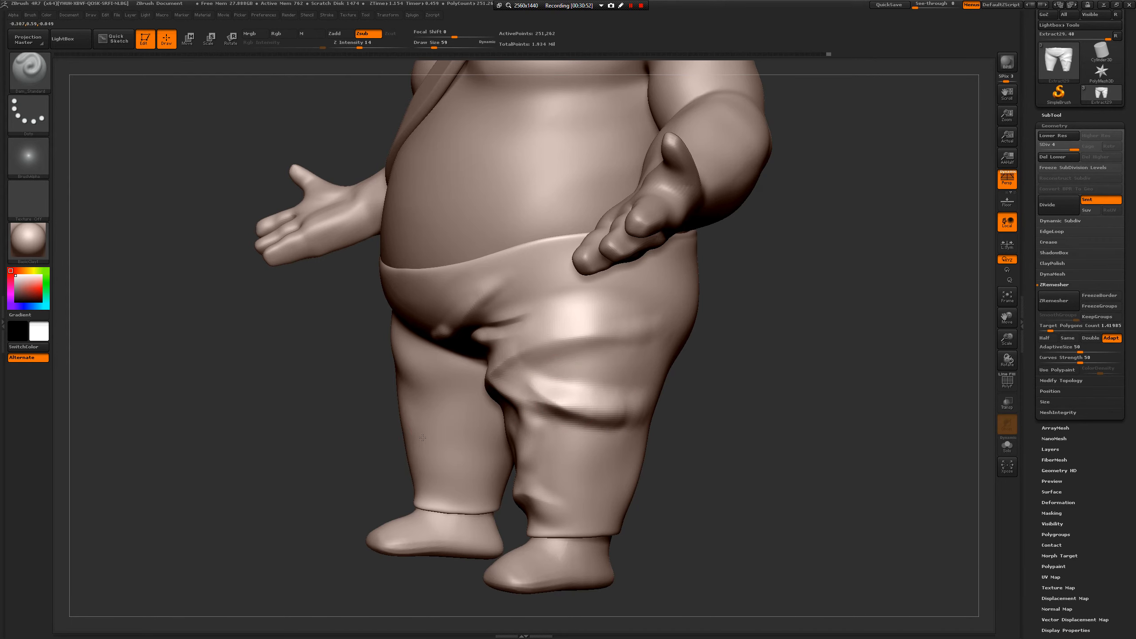
- Carve the crease from the left hip to the crotch at draw size 33 and smooth its edges
mouse_move(345, 429)
mouse_down()
mouse_move(423, 414)
mouse_move(457, 376)
mouse_up()
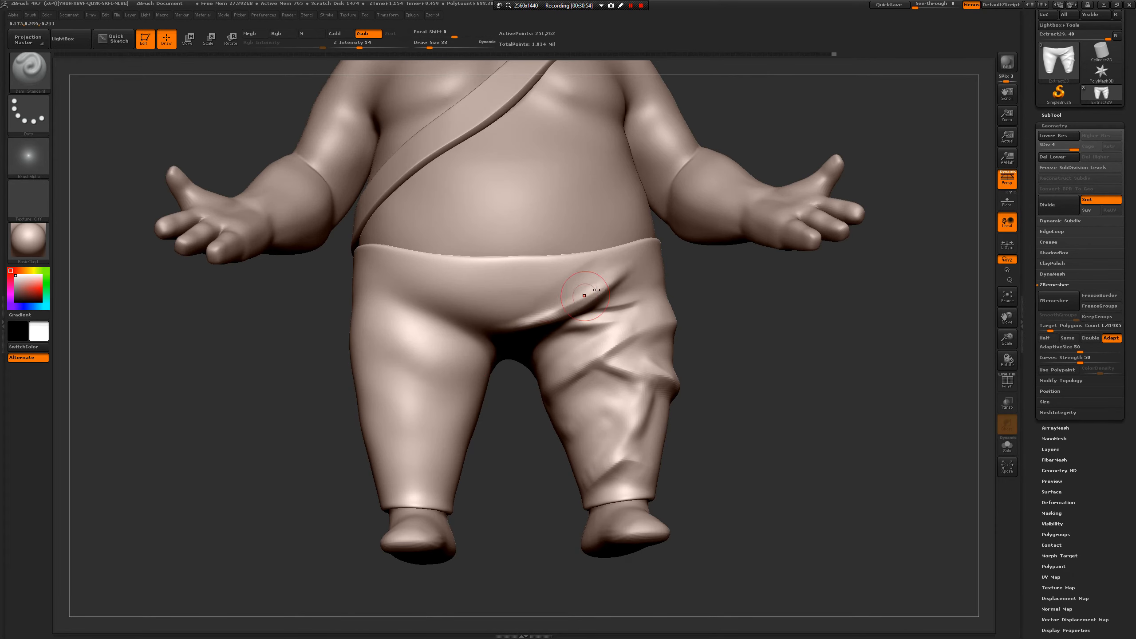
drag(612, 278, 501, 337)
key(shift)
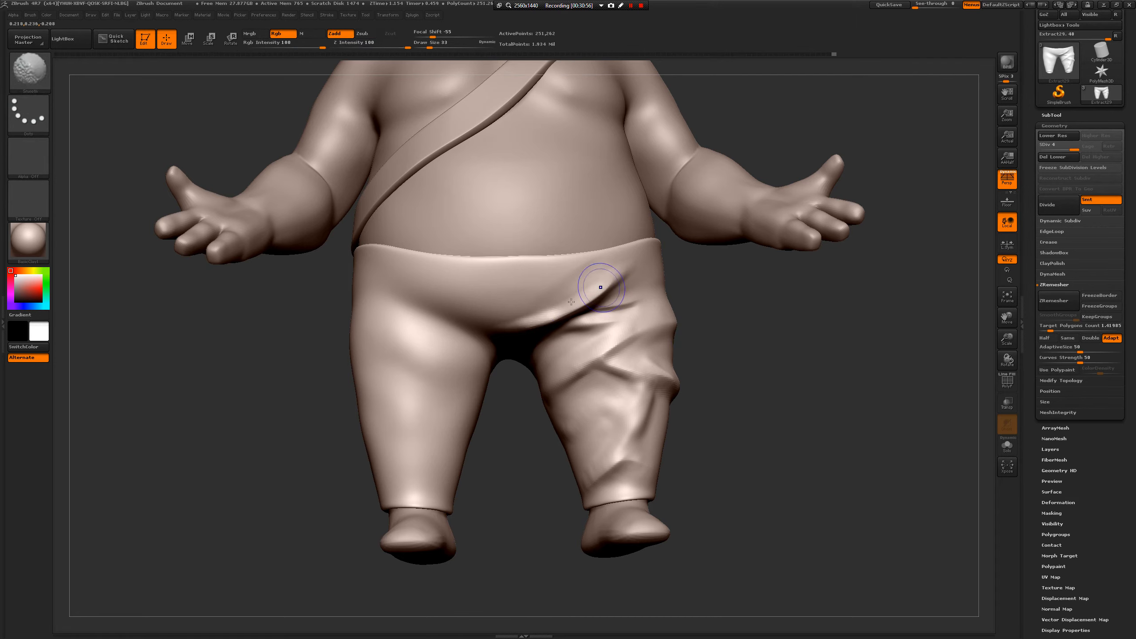
shift+drag(599, 288, 615, 331)
- Try to build up volume on the left shin with the Standard brush at draw size 62
key(b)
key(s)
key(t)
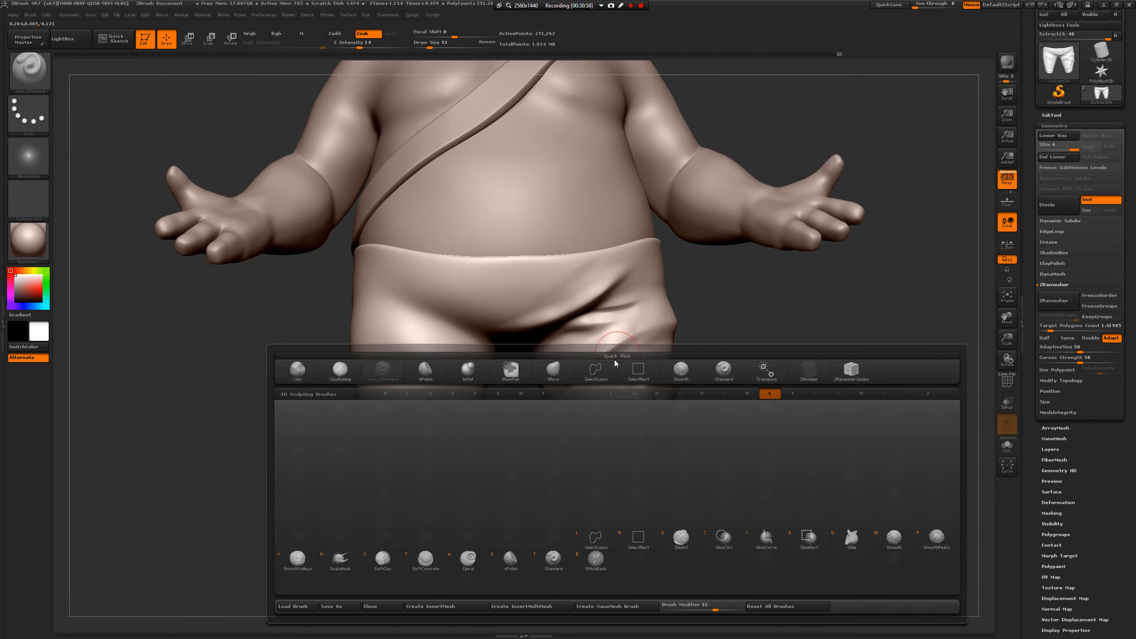
key(space)
drag(589, 425, 604, 419)
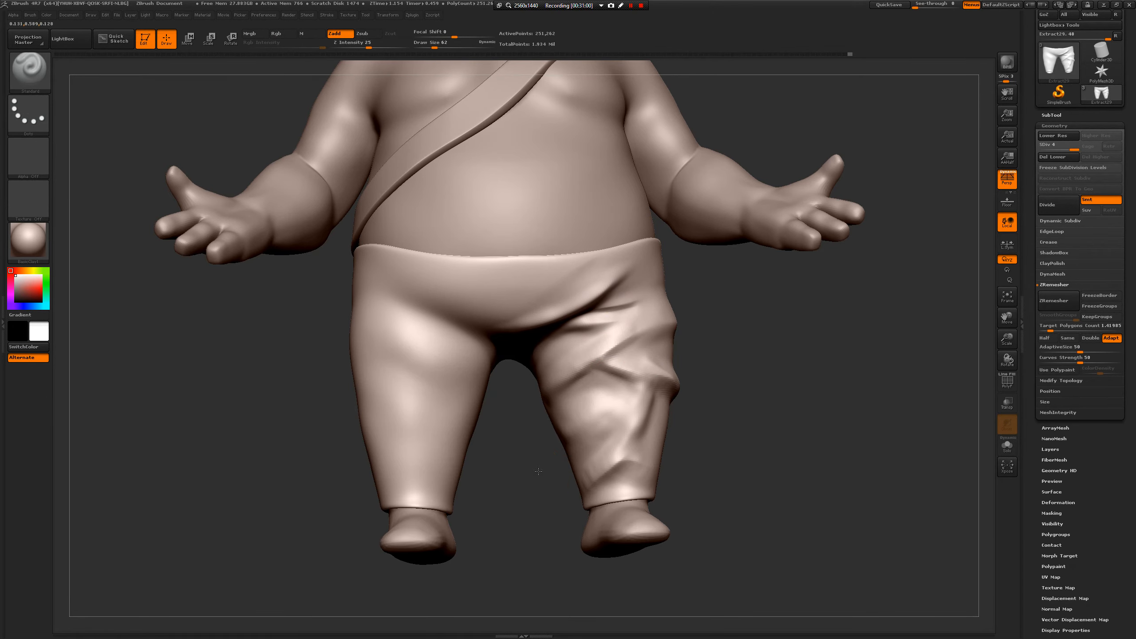
drag(537, 470, 589, 454)
shift+drag(562, 452, 600, 423)
key(ctrl+z)
key(s)
key(space)
key(ctrl+z)
key(ctrl+z)
- Sculpt extra folds across the left shin and outer knee with the Standard brush at draw size 38
shift+drag(711, 434, 662, 407)
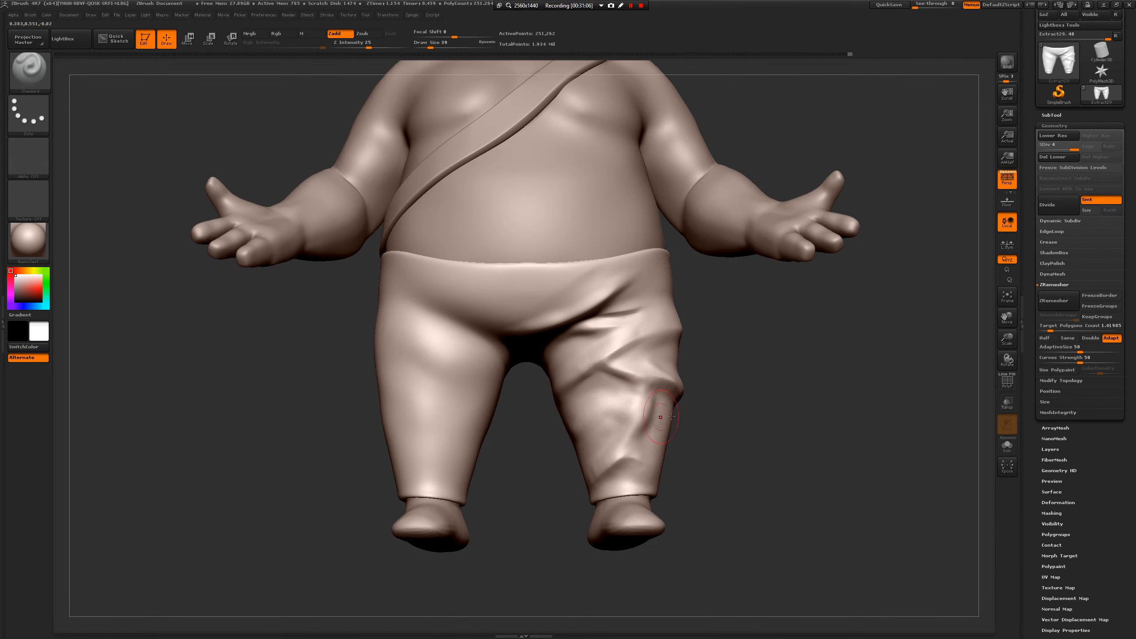
drag(619, 405, 660, 424)
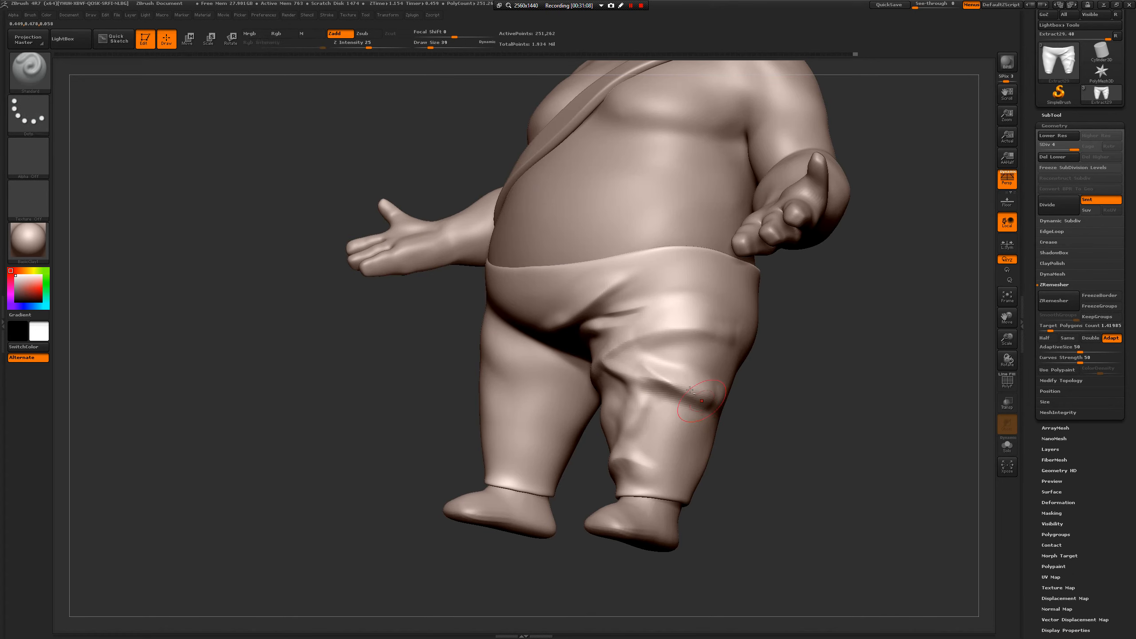
mouse_move(687, 381)
mouse_down()
mouse_move(647, 363)
mouse_move(702, 349)
mouse_move(634, 353)
mouse_move(711, 392)
mouse_move(687, 392)
mouse_move(713, 396)
mouse_move(588, 423)
mouse_up()
shift+drag(765, 416, 778, 419)
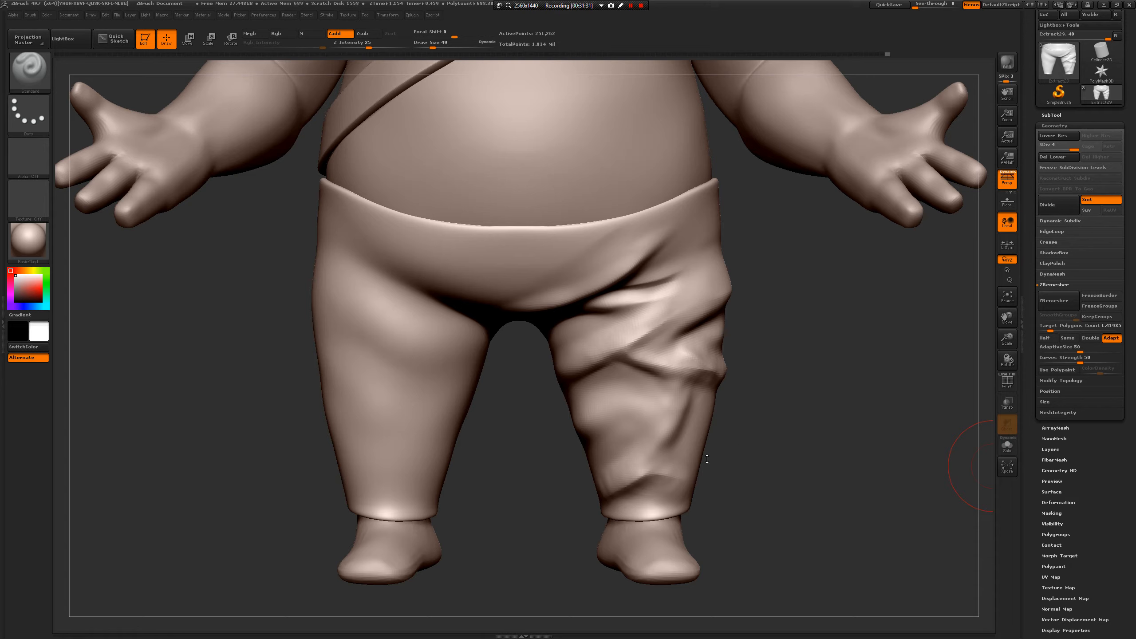
- Puff up the cuff all around the left ankle with the Inflat brush at draw size 51
mouse_move(749, 439)
mouse_down()
mouse_move(581, 474)
mouse_move(667, 460)
mouse_up()
key(b)
key(i)
key(n)
key(space)
mouse_move(733, 475)
mouse_down()
mouse_move(620, 510)
mouse_move(691, 466)
mouse_move(640, 481)
mouse_move(706, 468)
mouse_up()
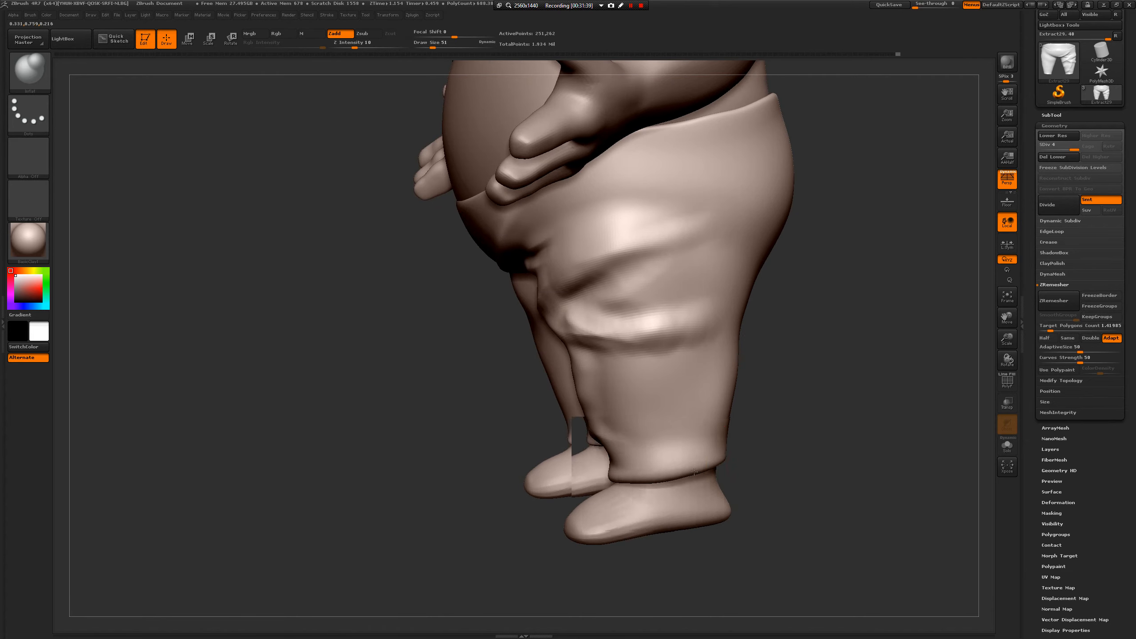
drag(555, 441, 434, 443)
drag(732, 454, 776, 456)
mouse_move(564, 475)
mouse_down()
mouse_move(772, 475)
mouse_move(751, 475)
mouse_up()
mouse_move(890, 431)
mouse_down()
mouse_move(814, 446)
mouse_move(683, 447)
mouse_move(698, 428)
mouse_up()
- Flatten the front of the left shin above the cuff with the hPolish brush, using draw size 31
key(b)
key(h)
key(p)
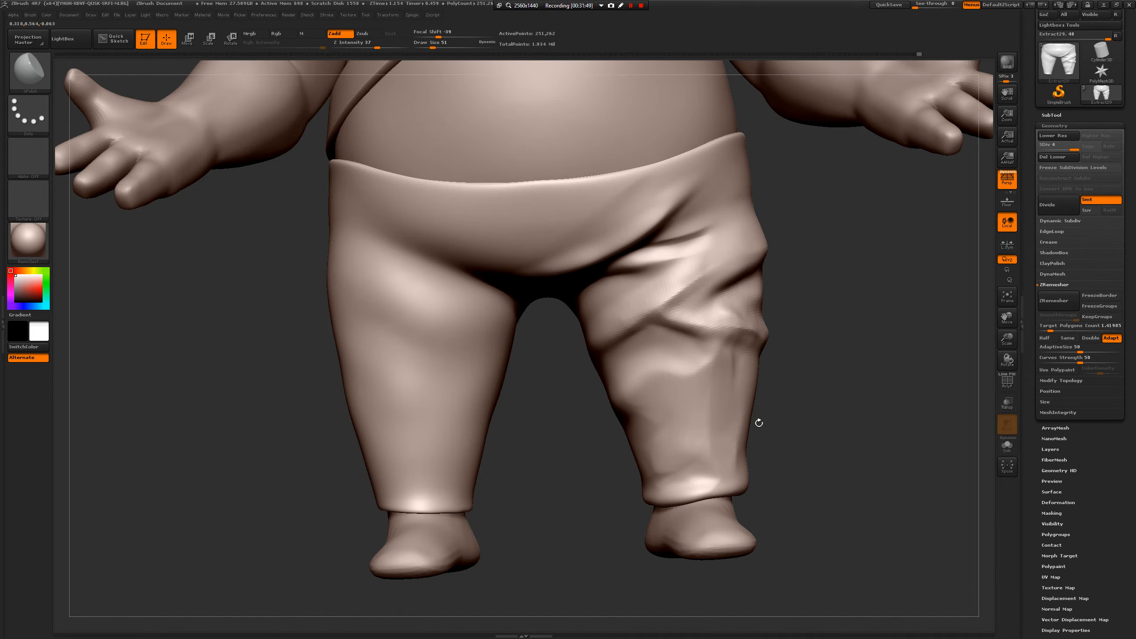
mouse_move(824, 441)
mouse_down()
mouse_move(832, 445)
mouse_move(806, 455)
mouse_up()
drag(865, 432, 877, 426)
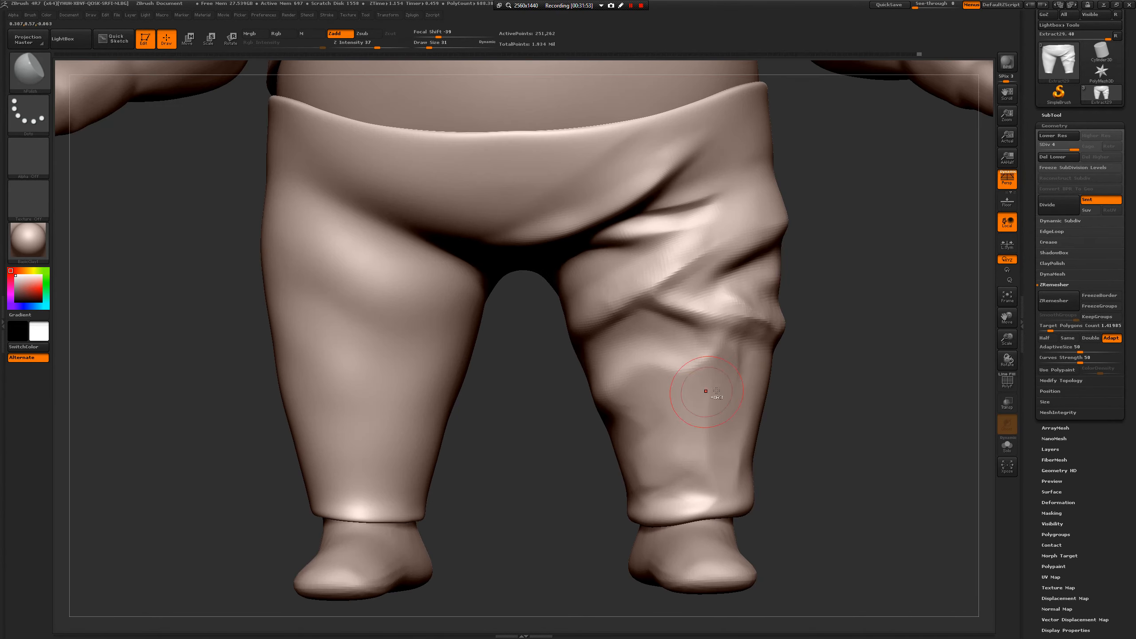
- Mask a rectangular patch on the front of the left shin and sharpen its corners at draw size 12
mouse_move(705, 393)
ctrl+mouse_down()
mouse_move(738, 385)
mouse_move(670, 391)
mouse_move(662, 474)
mouse_move(725, 430)
mouse_move(766, 444)
mouse_move(788, 426)
mouse_move(718, 406)
mouse_move(727, 467)
mouse_move(722, 451)
mouse_move(718, 467)
ctrl+mouse_up()
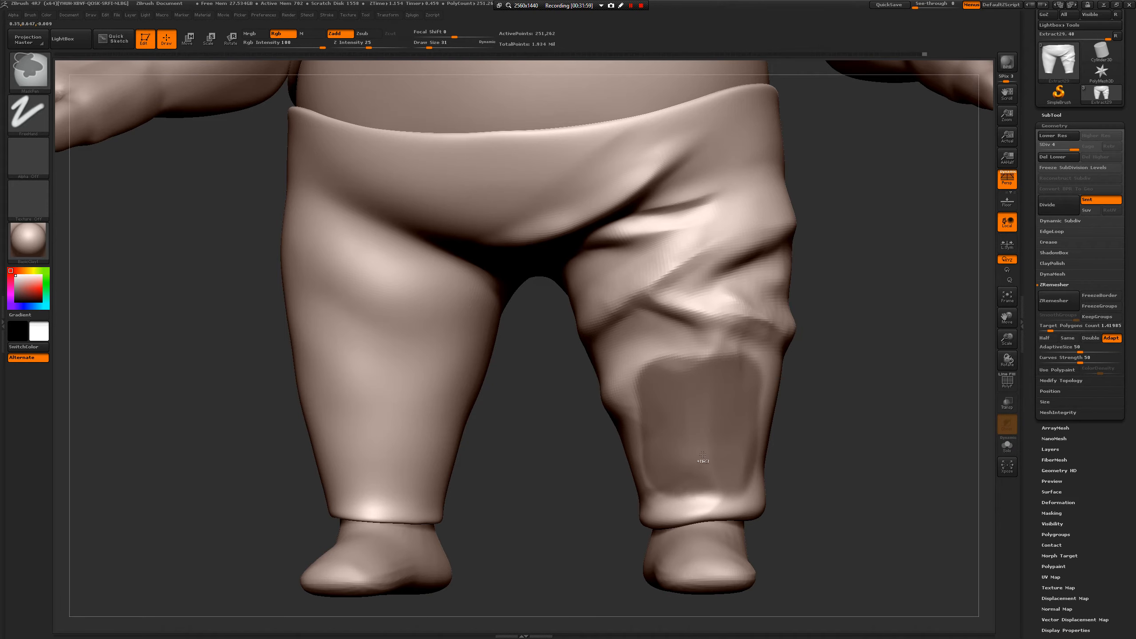
mouse_move(850, 419)
mouse_down()
mouse_move(734, 418)
mouse_move(849, 421)
mouse_up()
ctrl+drag(720, 398, 653, 374)
key(space)
key(space)
key(space)
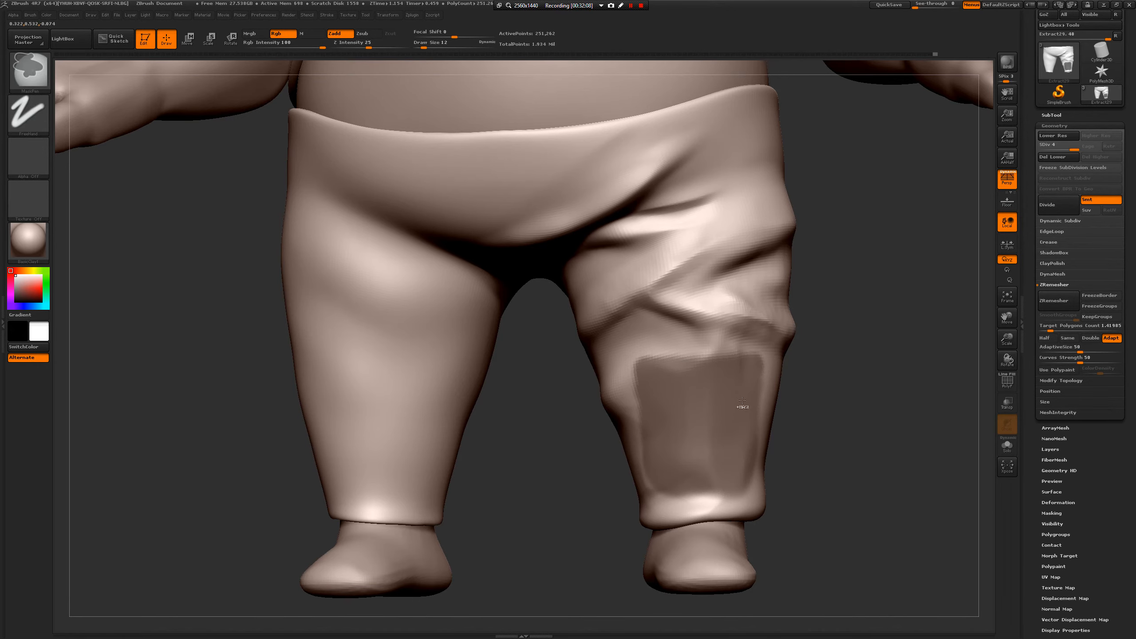
- Invert the shin patch mask, place a transpose line at the front of the shin, and turn off perspective
drag(844, 451, 976, 419)
click(1009, 446)
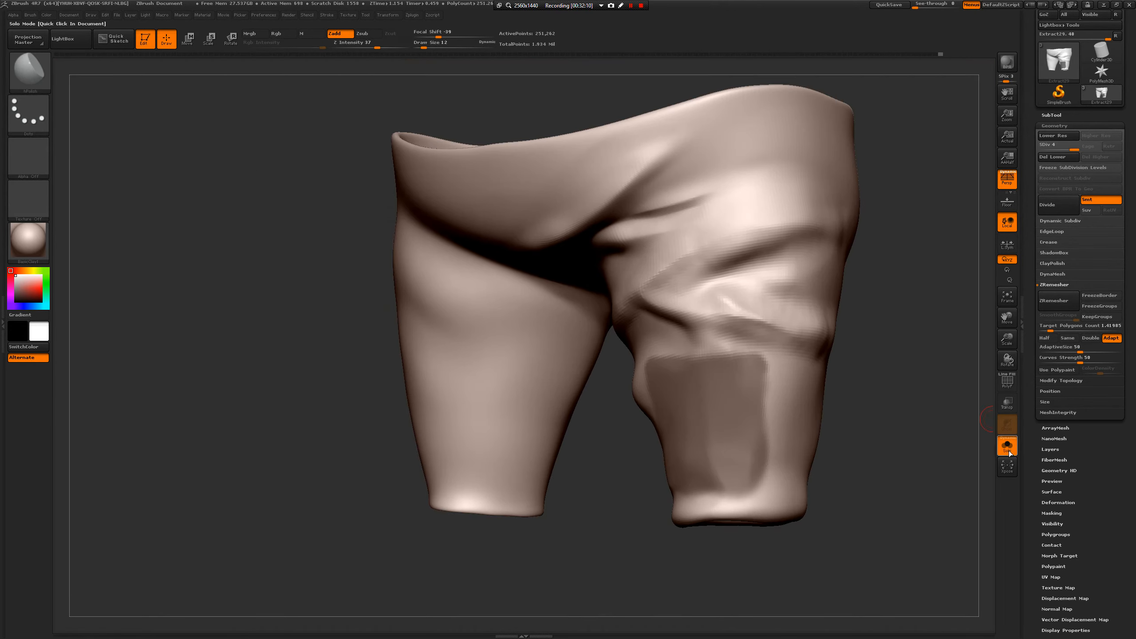
click(1008, 451)
drag(982, 446, 706, 437)
key(w)
key(e)
key(w)
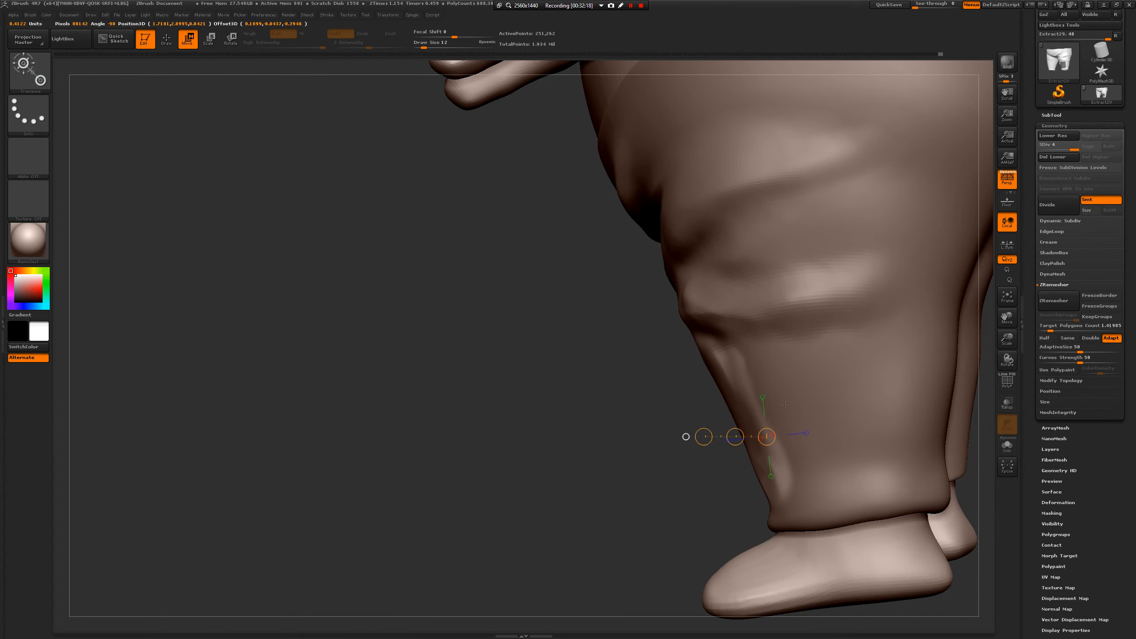
key(p)
drag(565, 438, 602, 438)
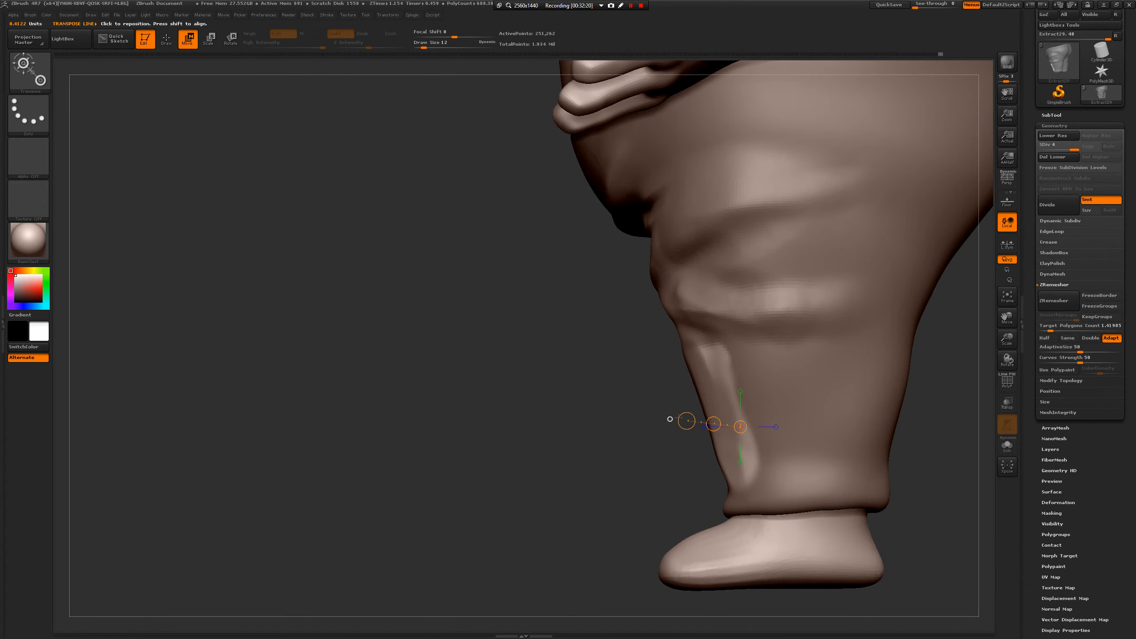
- Try to raise the unmasked patch off the left shin with transpose Move and Scale
drag(684, 422, 594, 482)
key(ctrl+z)
key(ctrl+z)
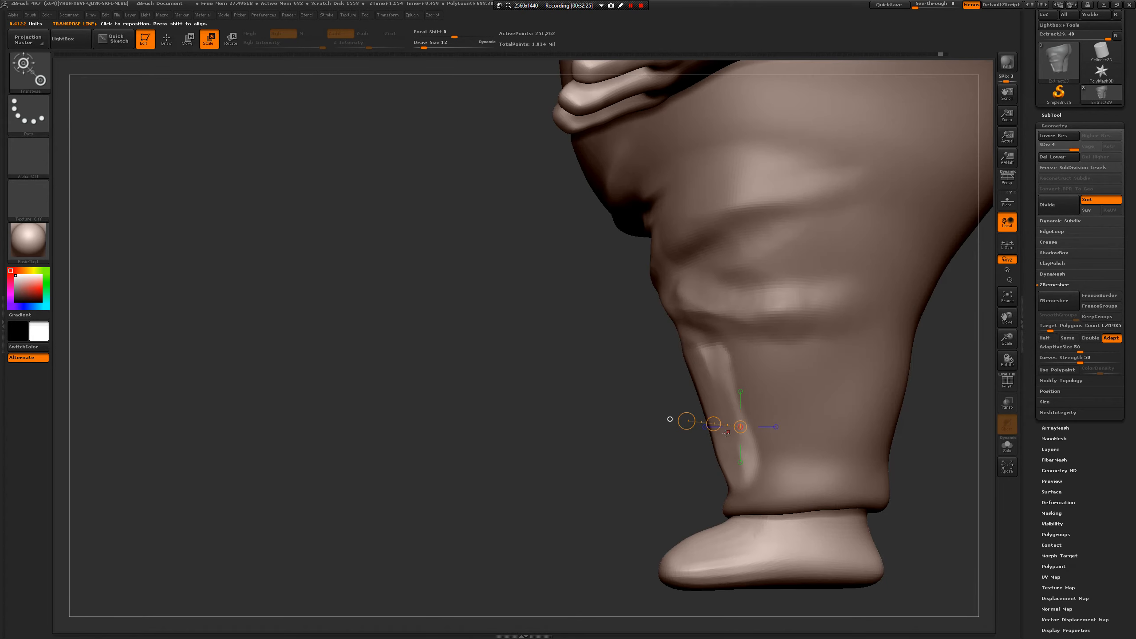
mouse_move(685, 421)
mouse_down()
mouse_move(659, 444)
mouse_move(674, 404)
mouse_move(697, 408)
mouse_up()
key(ctrl+z)
drag(619, 460, 655, 463)
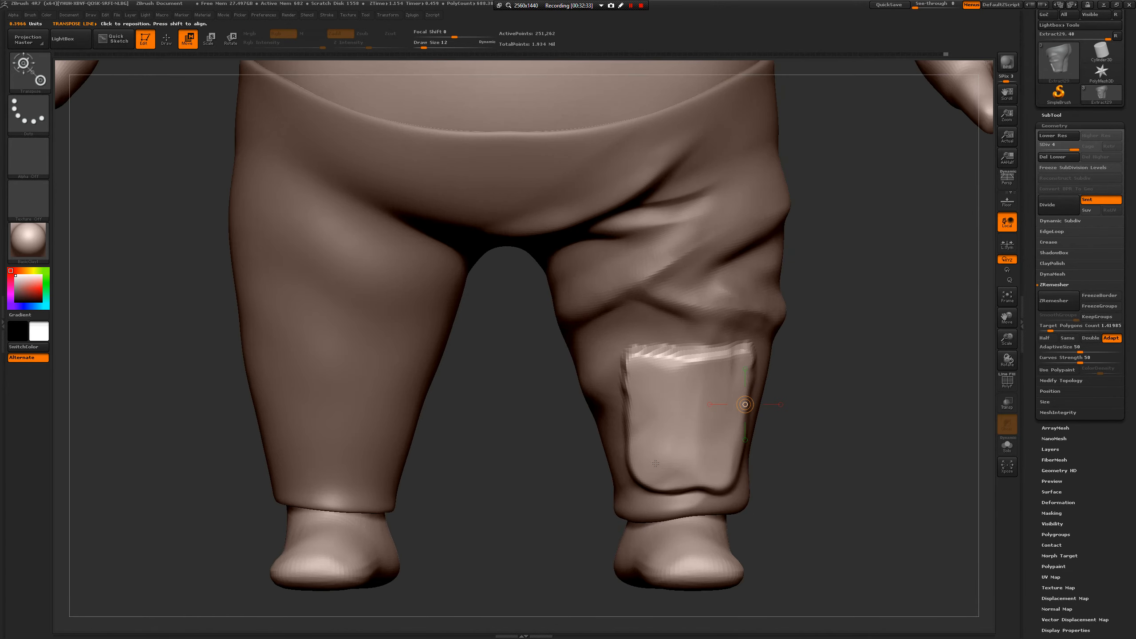
click(1008, 445)
click(1008, 446)
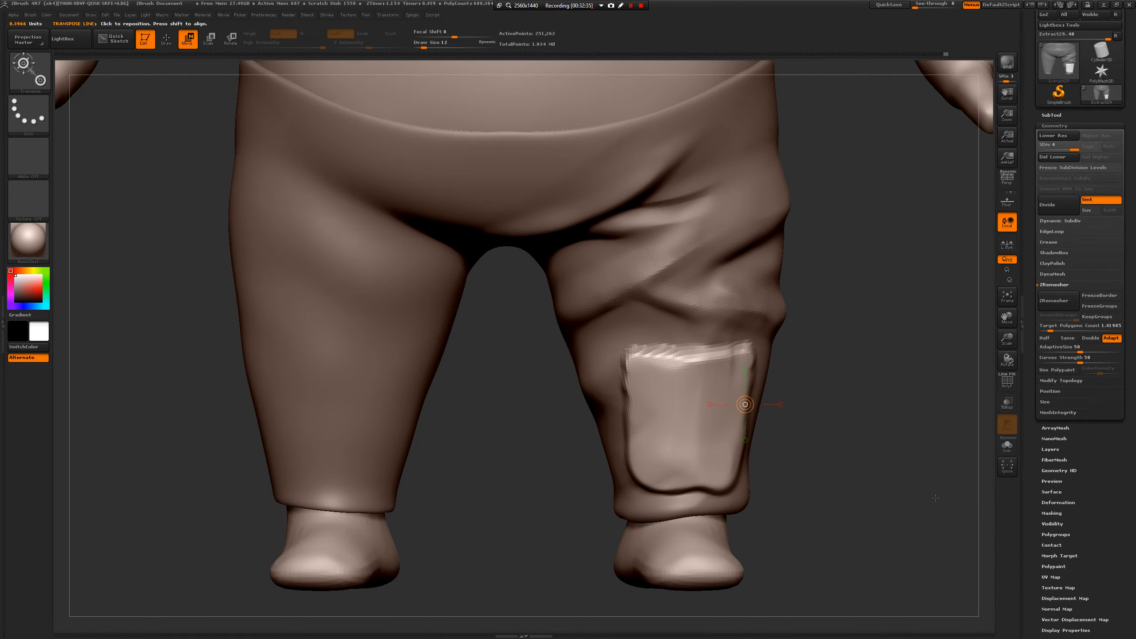
- Revert the raised patch, return to Draw mode, and invert the mask back onto the shin patch
mouse_move(923, 497)
ctrl+mouse_down()
mouse_move(912, 512)
mouse_move(916, 487)
mouse_move(908, 503)
mouse_move(847, 436)
mouse_move(832, 447)
mouse_move(844, 457)
mouse_move(805, 450)
mouse_move(870, 469)
mouse_move(908, 439)
mouse_move(954, 459)
mouse_move(970, 399)
ctrl+mouse_up()
key(q)
ctrl+click(935, 456)
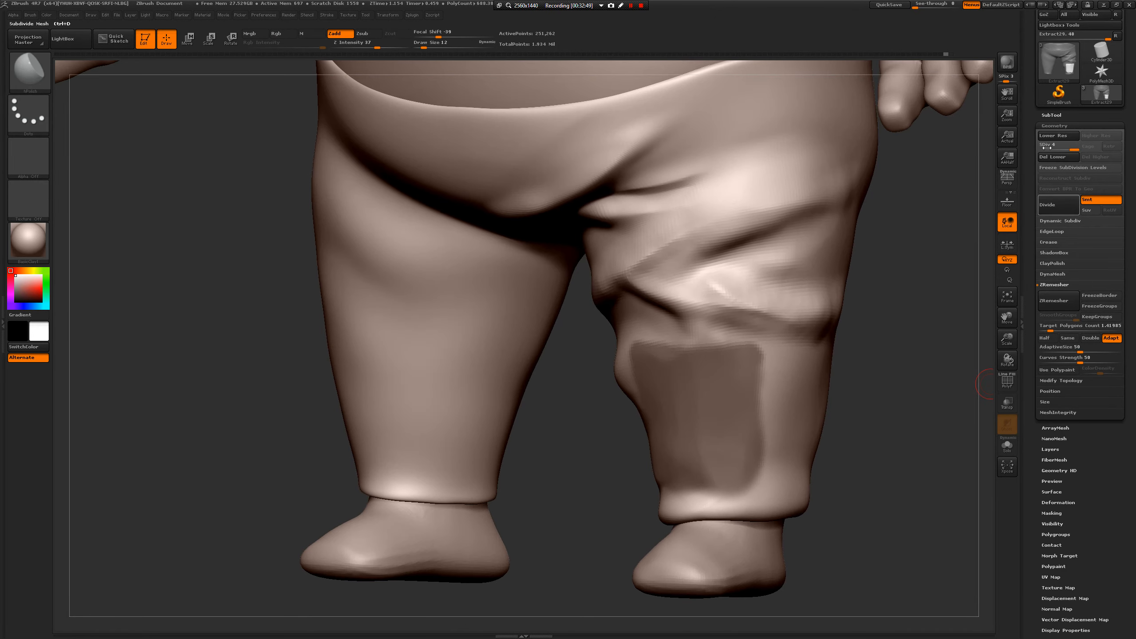
- Extract the masked shin patch at thickness 0.02 with Double turned off and accept it as a new subtool
drag(1050, 120, 1064, 140)
click(1058, 119)
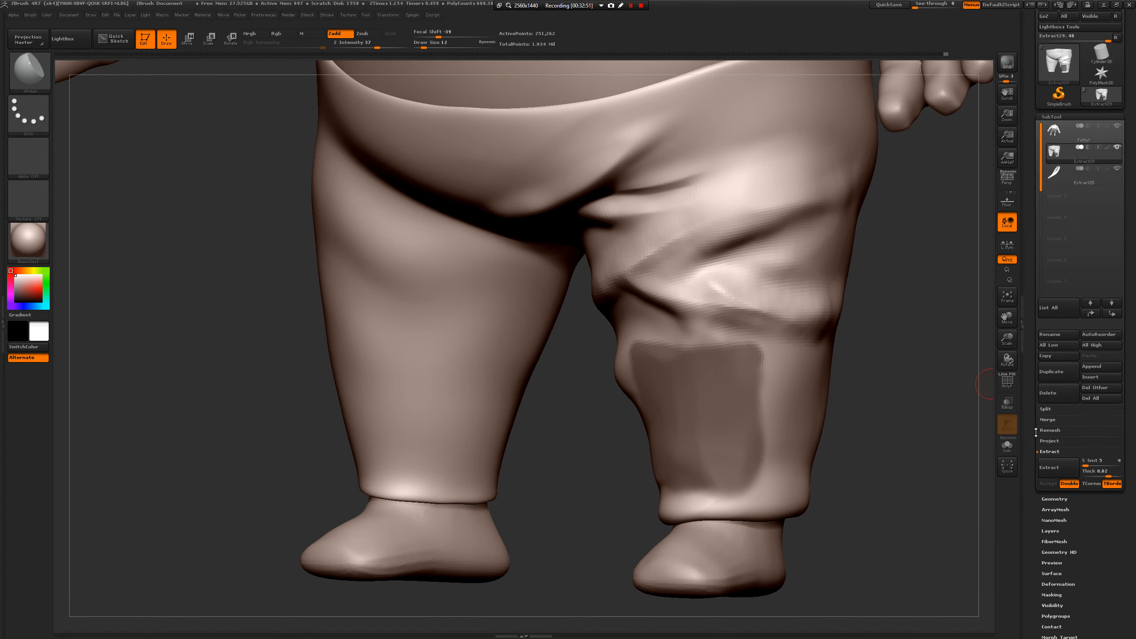
click(1063, 473)
drag(976, 481, 939, 475)
click(1049, 475)
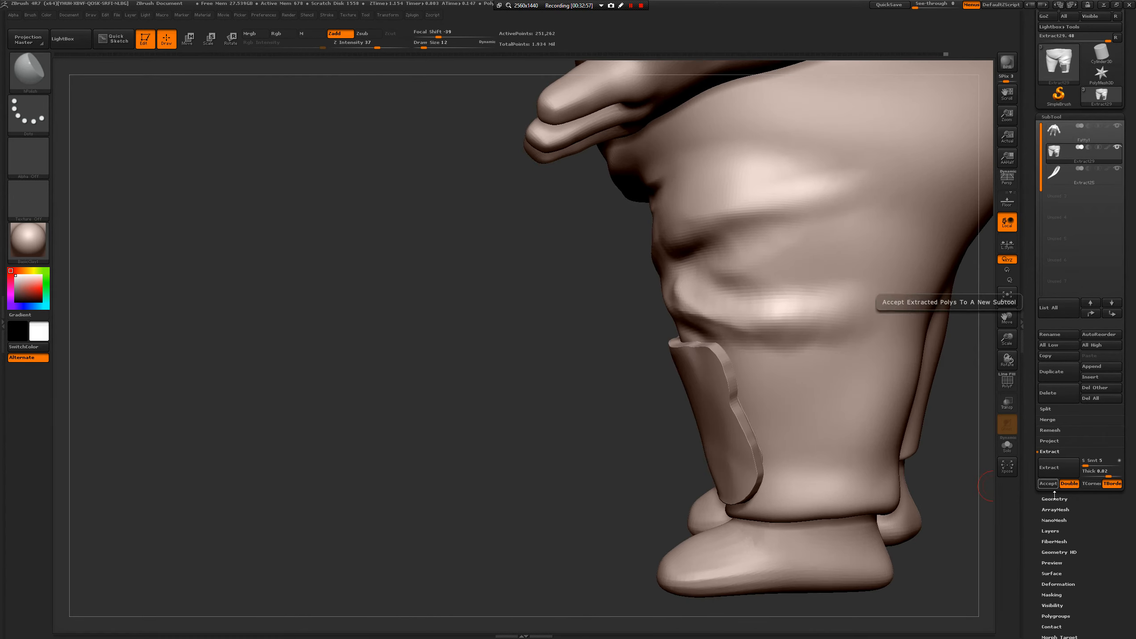
click(1070, 483)
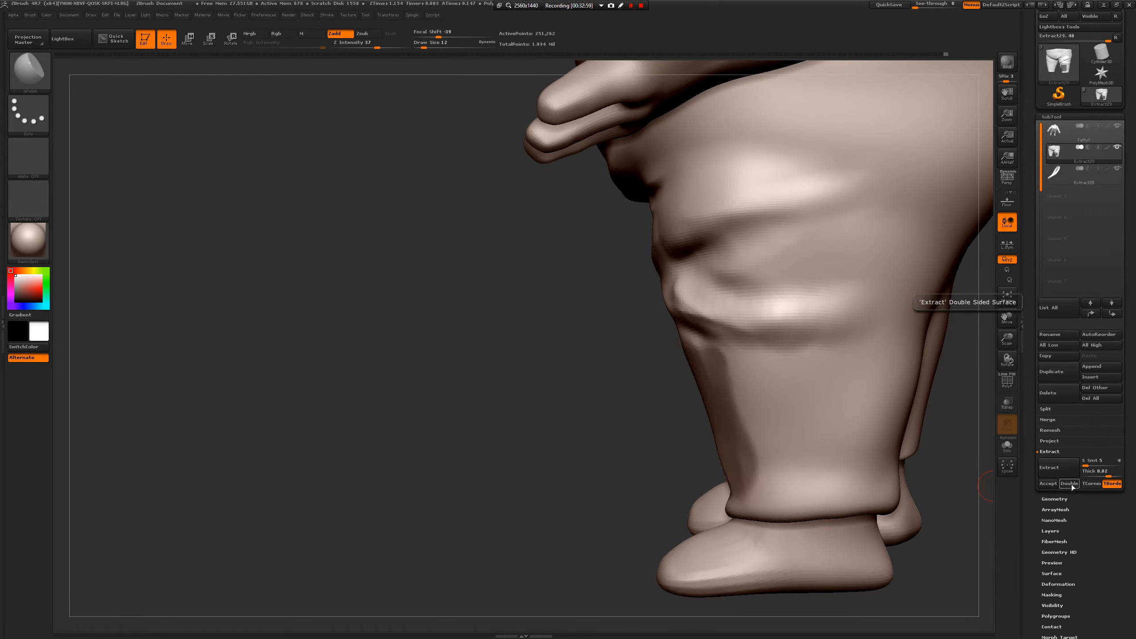
click(1060, 472)
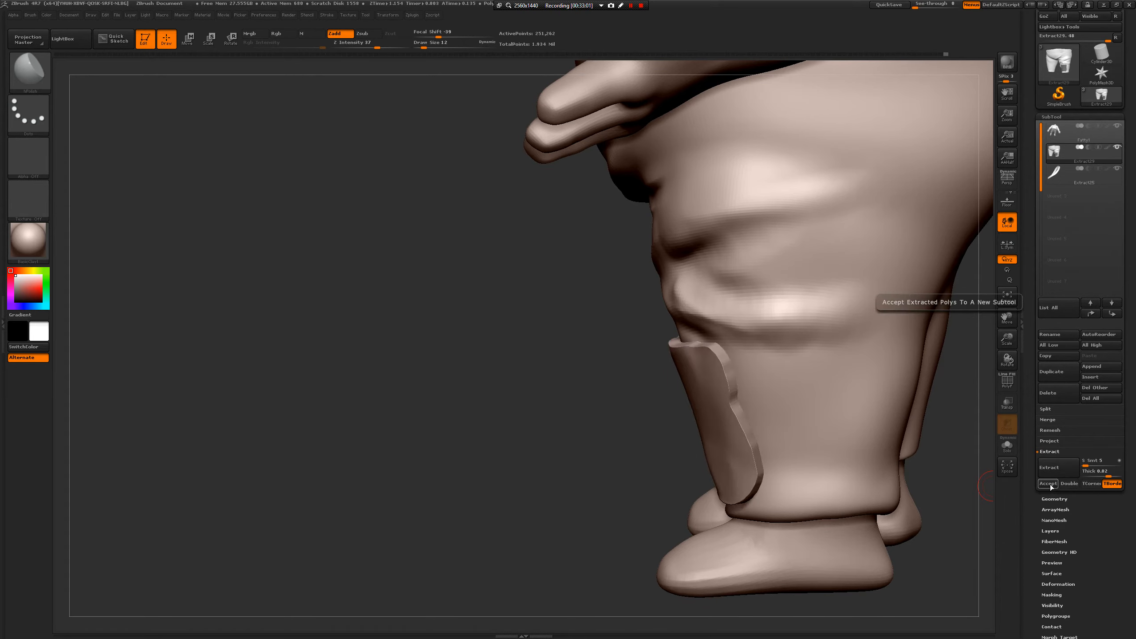
click(1048, 484)
- Select the extracted shin patch subtool, clear its mask, and smooth its front surface and borders
mouse_move(984, 481)
mouse_down()
mouse_move(895, 479)
mouse_move(971, 467)
mouse_up()
key(space)
alt+click(725, 465)
drag(641, 459, 821, 443)
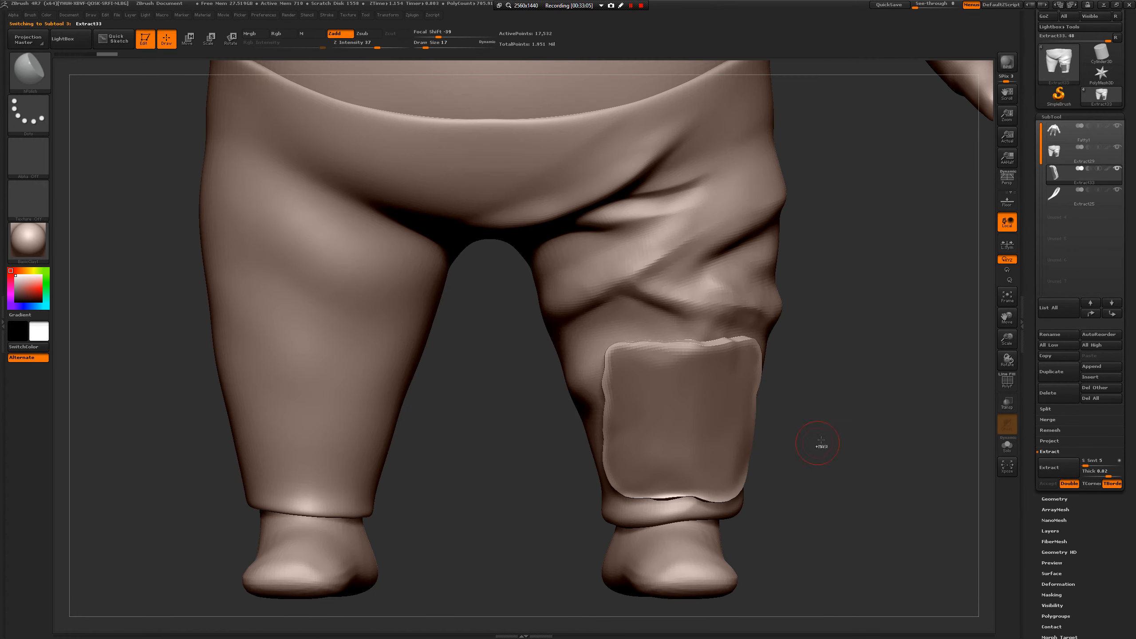
mouse_move(634, 376)
shift+mouse_down()
mouse_move(618, 452)
mouse_move(724, 481)
shift+mouse_up()
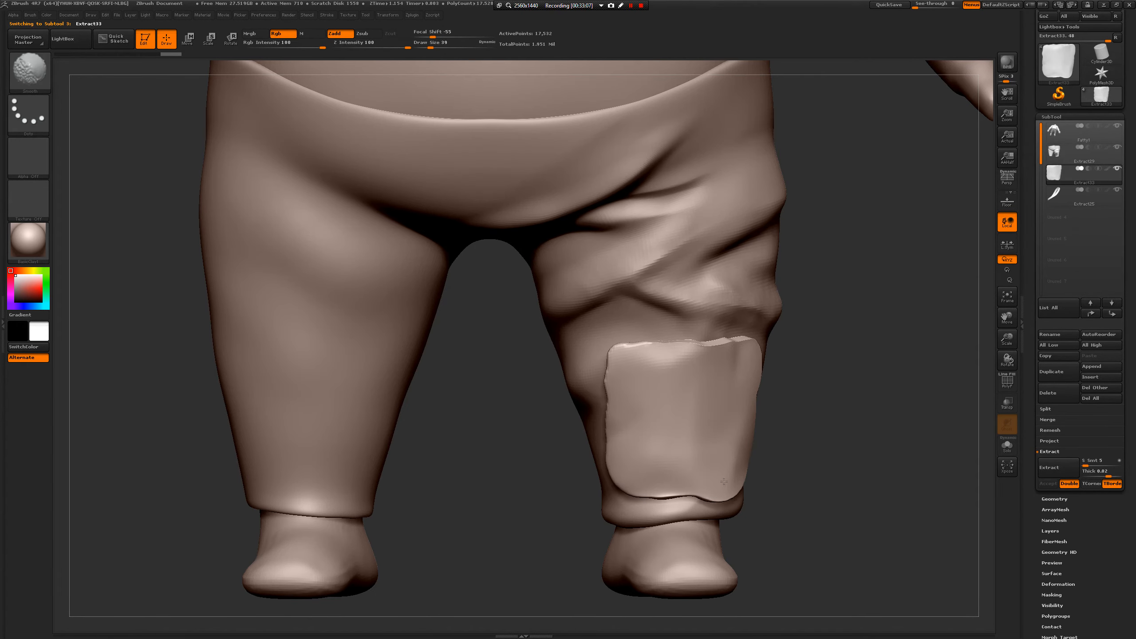
drag(797, 396, 770, 358)
mouse_move(637, 346)
shift+mouse_down()
mouse_move(760, 342)
mouse_move(753, 403)
mouse_move(669, 496)
shift+mouse_up()
- Switch to the Move brush and even out the patch's bottom edge, setting focal shift to 0 and draw size to 37
key(b)
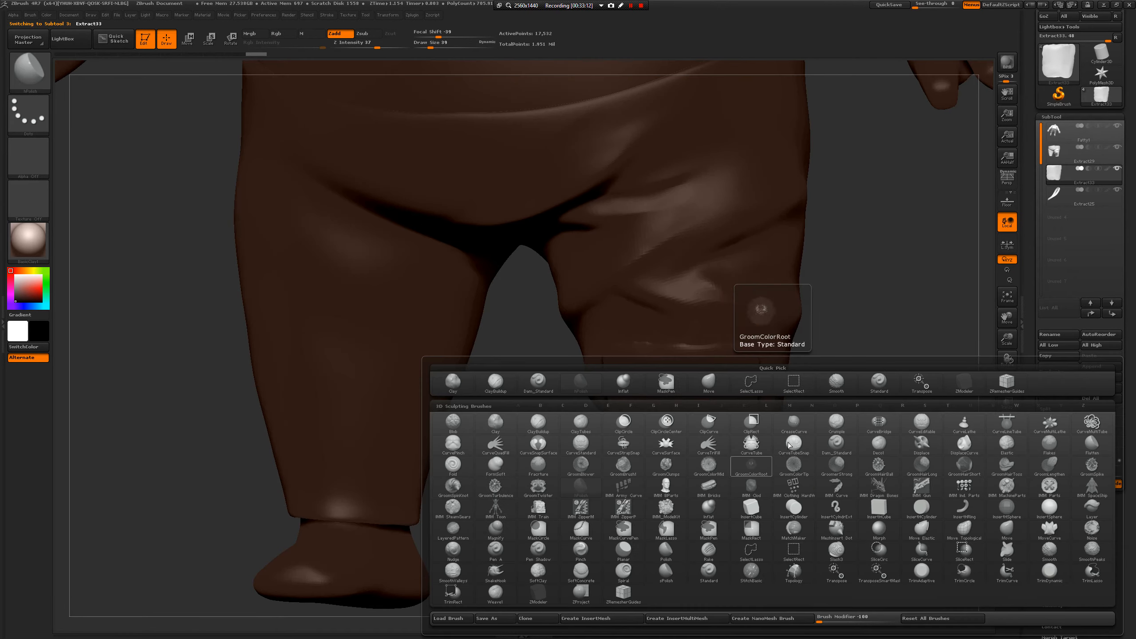
key(h)
key(p)
key(b)
key(m)
key(v)
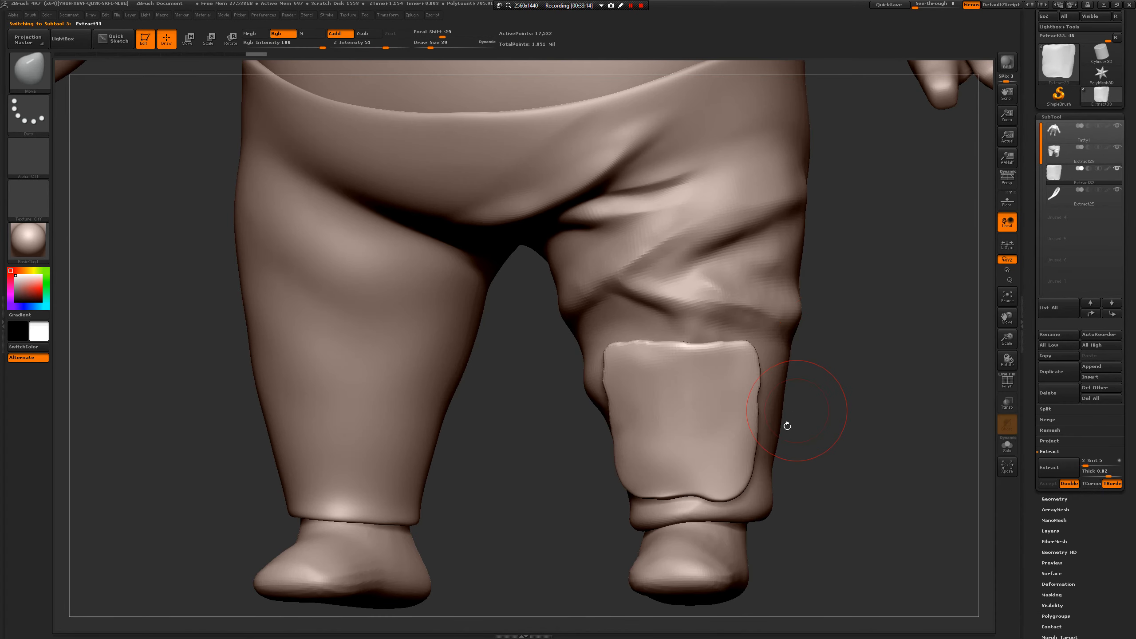
drag(720, 496, 696, 486)
key(space)
key(ctrl+z)
key(ctrl+z)
key(space)
key(space)
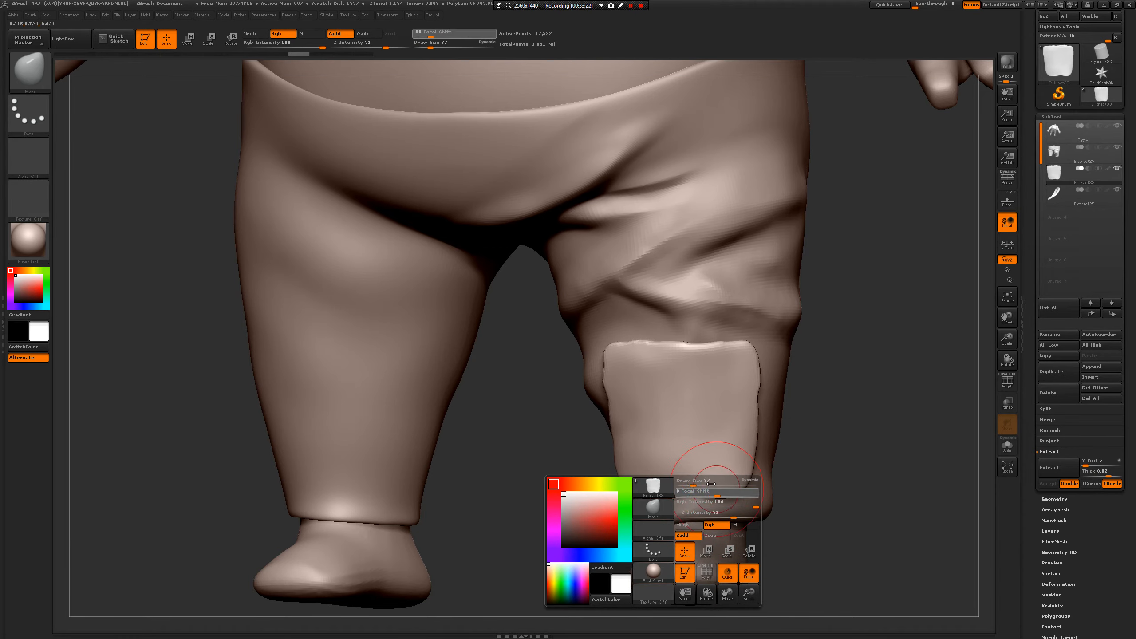
- Straighten the shin patch's bottom and side edges with the Move brush at draw size 48
alt+drag(836, 399, 807, 320)
key(space)
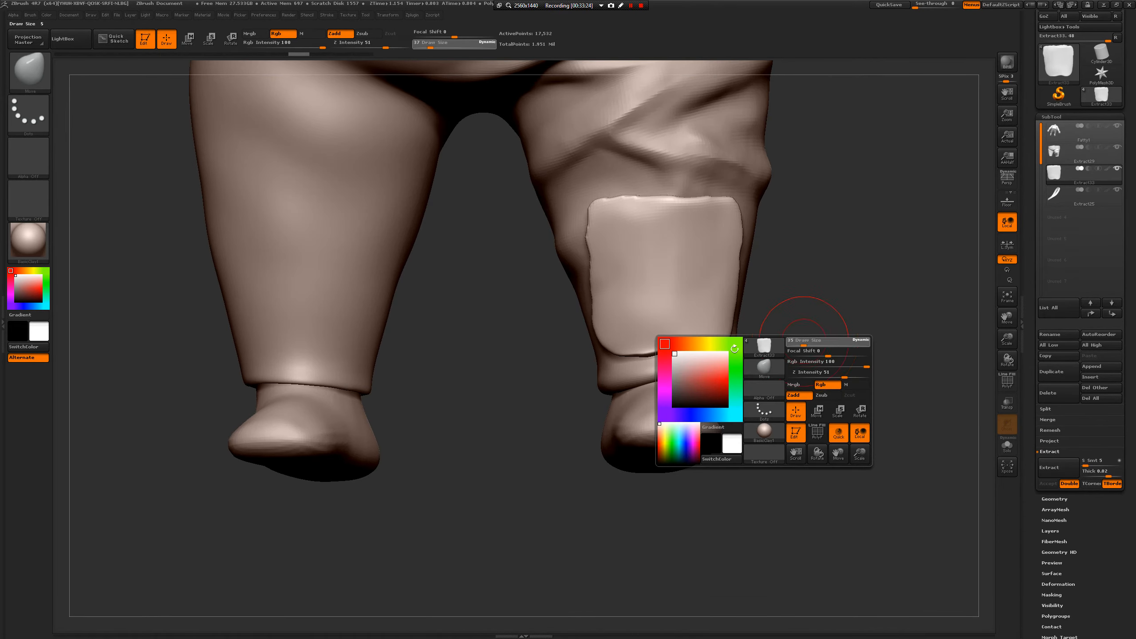
drag(678, 339, 680, 353)
mouse_move(827, 361)
mouse_down()
mouse_move(712, 371)
mouse_move(730, 330)
mouse_up()
key(space)
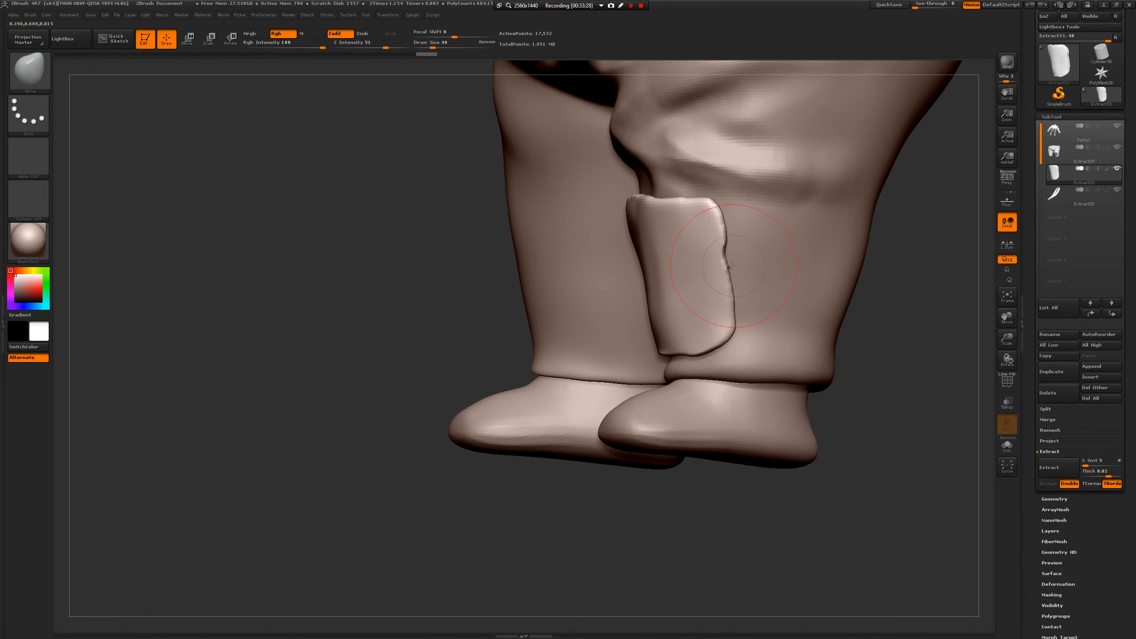
drag(731, 265, 726, 268)
drag(912, 305, 1000, 304)
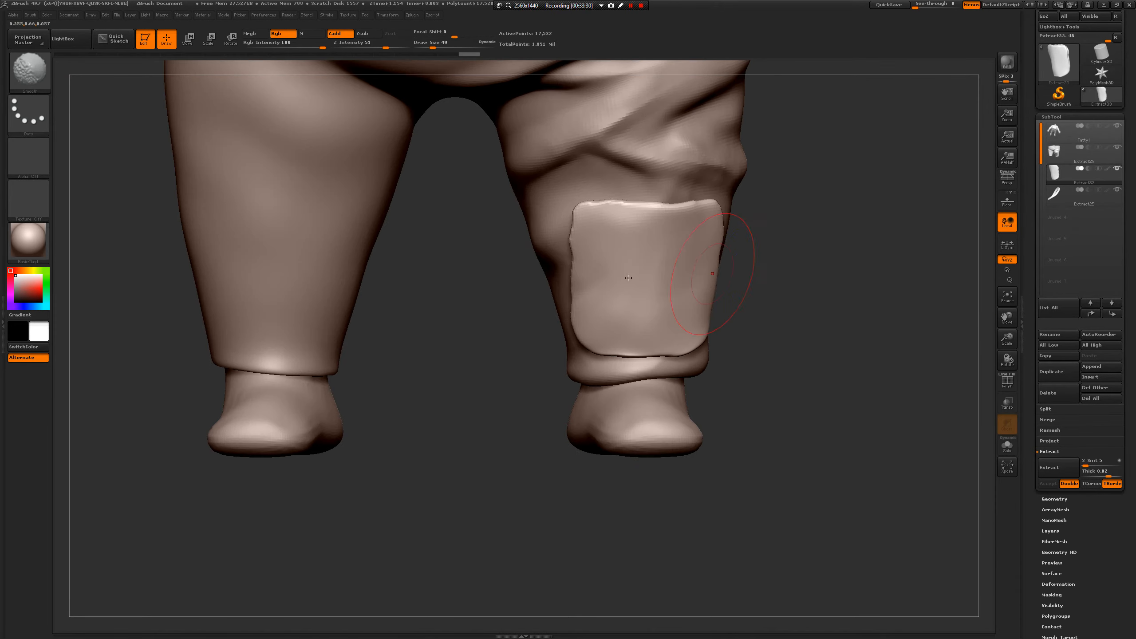
drag(765, 325, 635, 311)
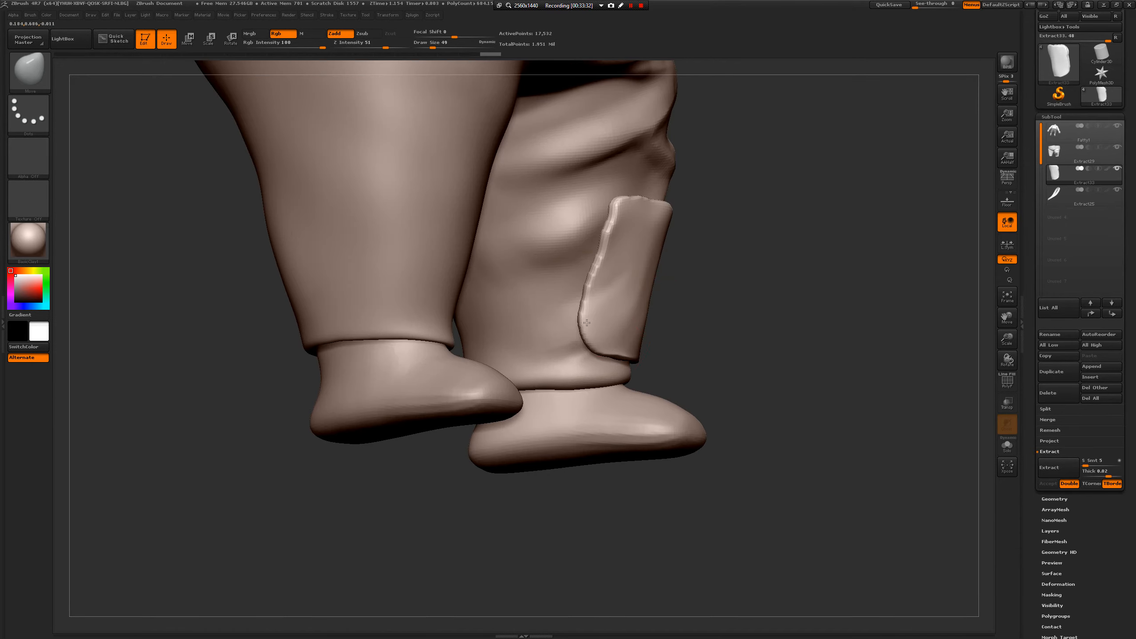
drag(743, 338, 662, 331)
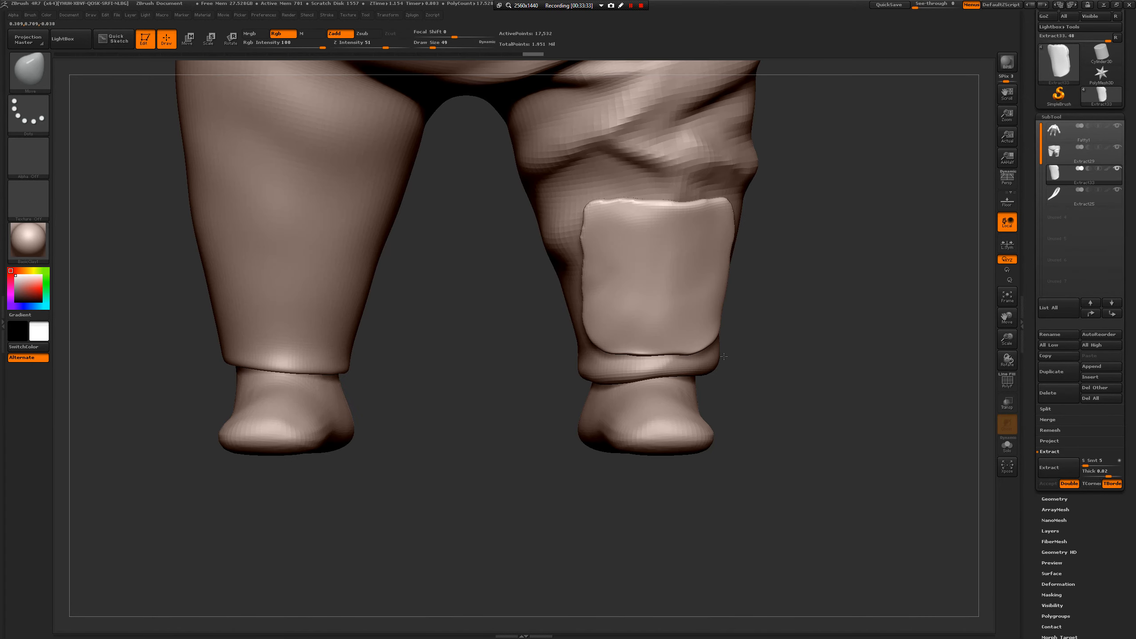
- ZRemesh the shin patch with a target polygon count of about 0.43 and divide it to subdivision level 2
click(1055, 499)
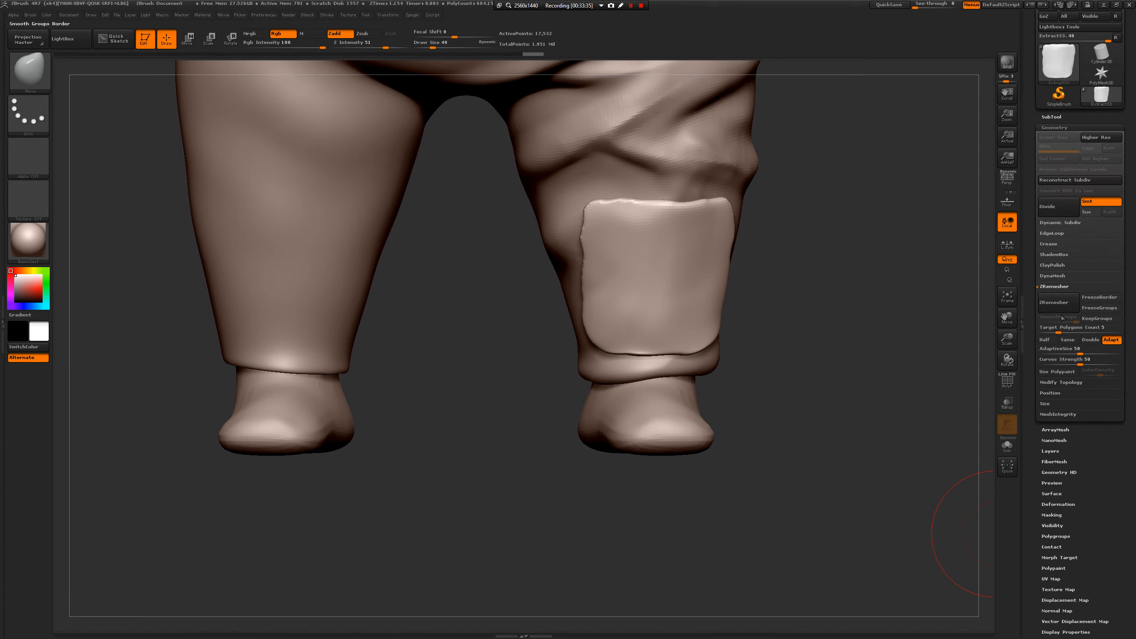
drag(1058, 332, 1048, 332)
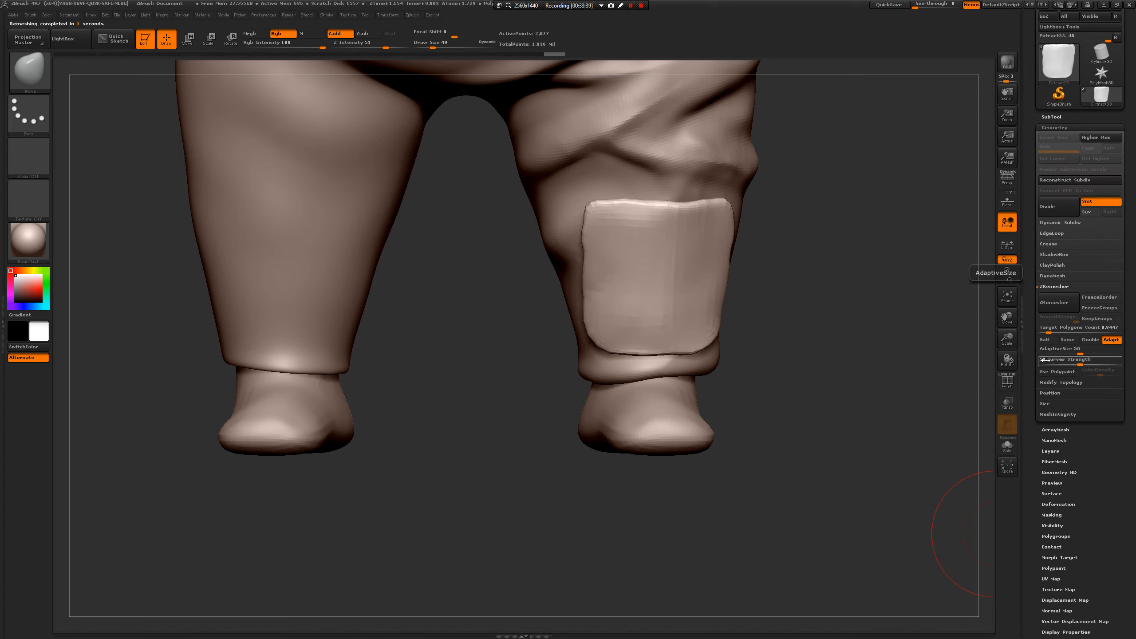
drag(1048, 331, 1046, 332)
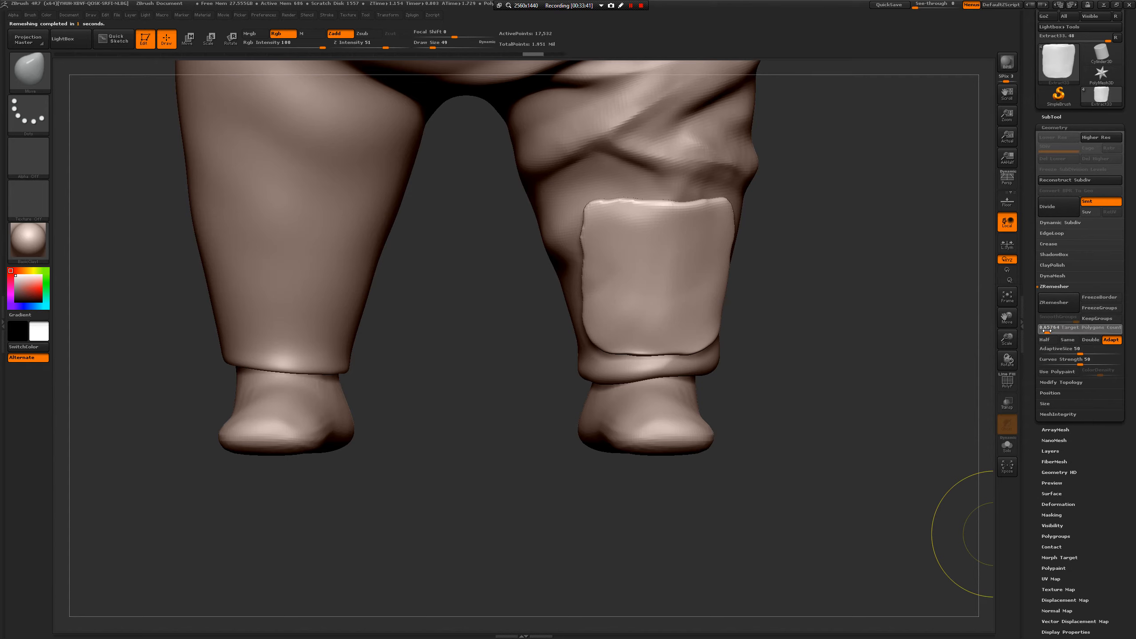
click(1057, 302)
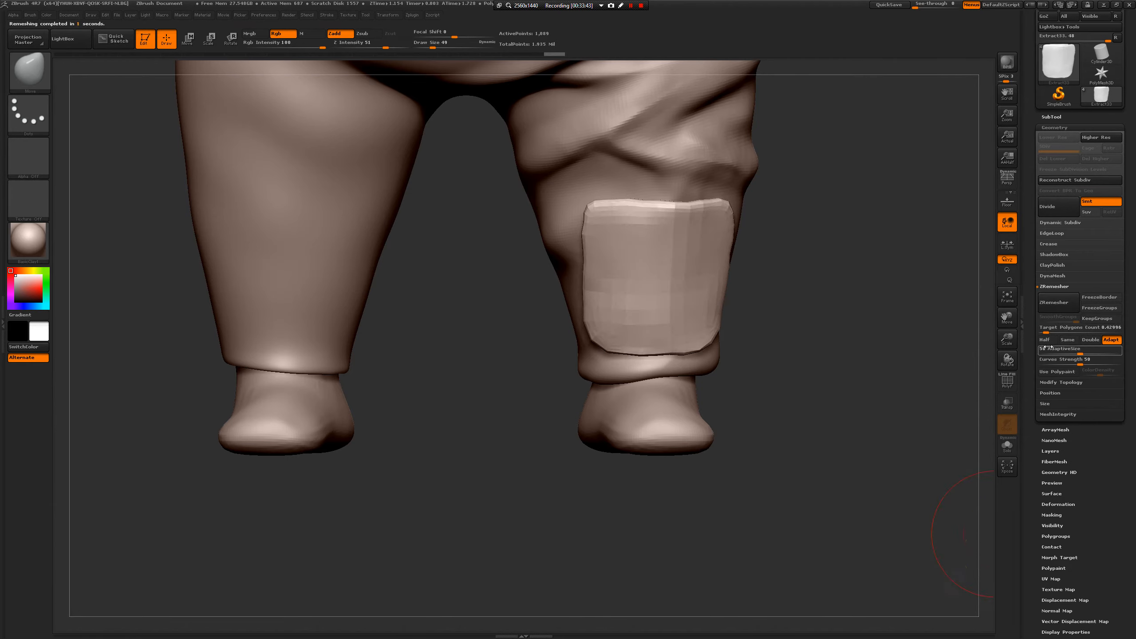
click(1058, 213)
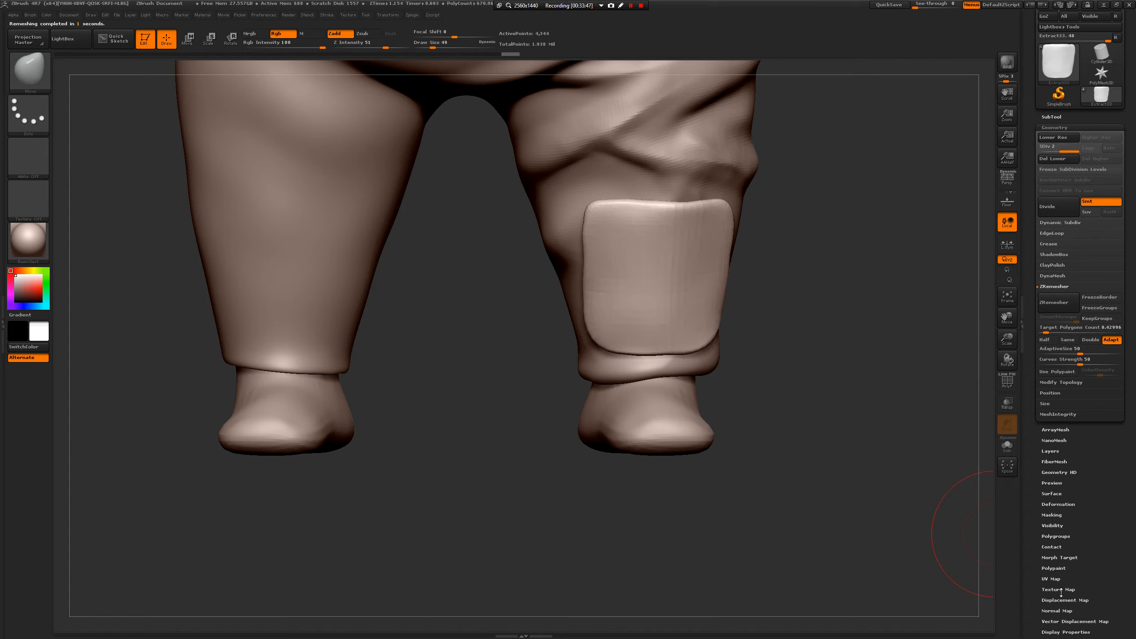
- Apply Polish By Features to the shin patch and adjust its outline with the Move brush at draw size 58
click(1059, 503)
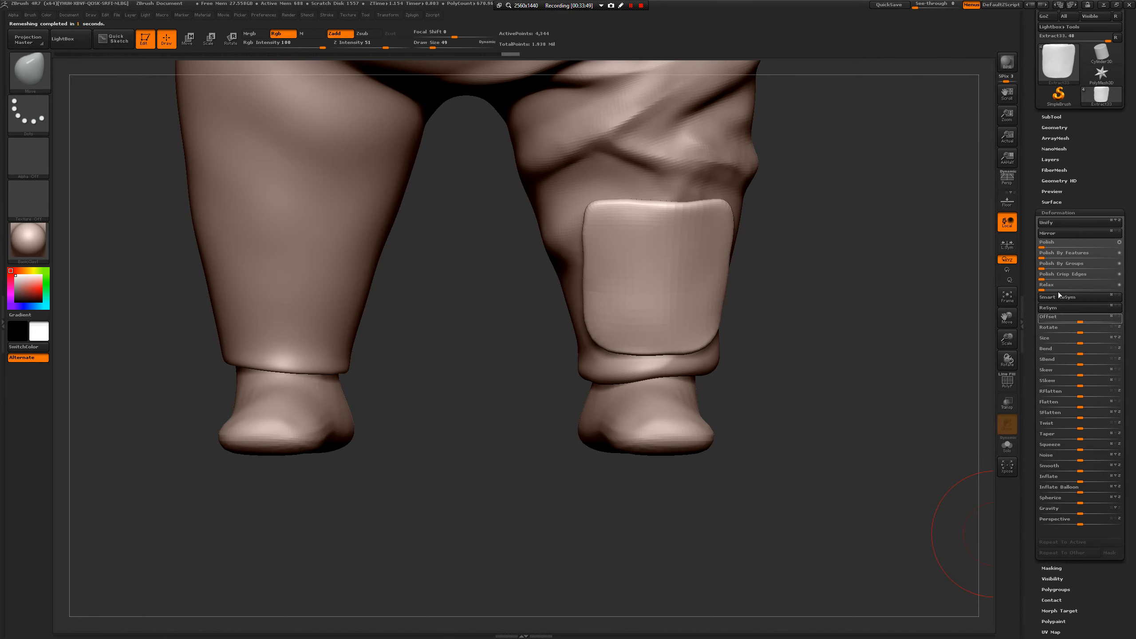
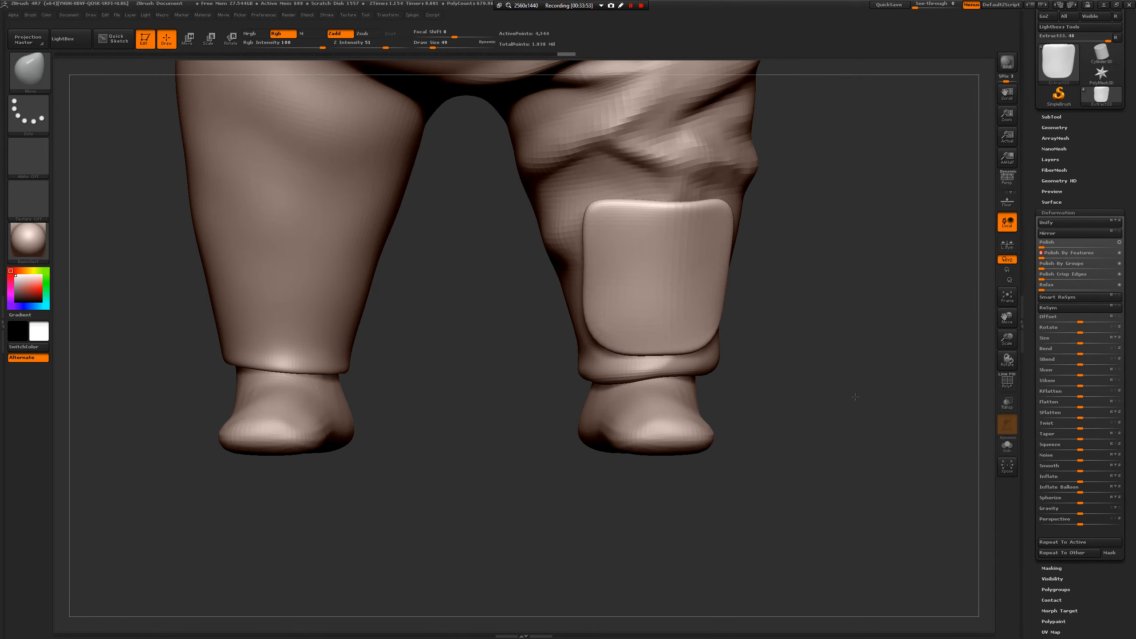
mouse_move(553, 372)
mouse_down()
mouse_move(598, 345)
mouse_move(587, 345)
mouse_up()
key(space)
key(space)
mouse_move(671, 327)
mouse_down()
mouse_move(642, 330)
mouse_move(652, 330)
mouse_up()
drag(548, 344, 508, 340)
drag(349, 230, 398, 304)
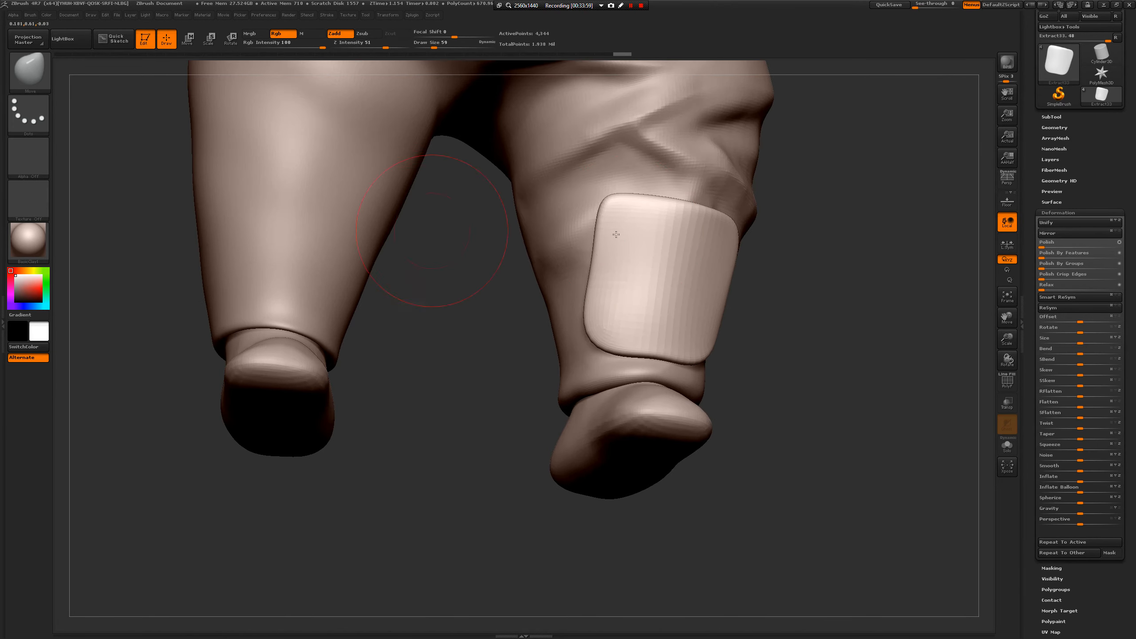
key([)
drag(786, 243, 778, 265)
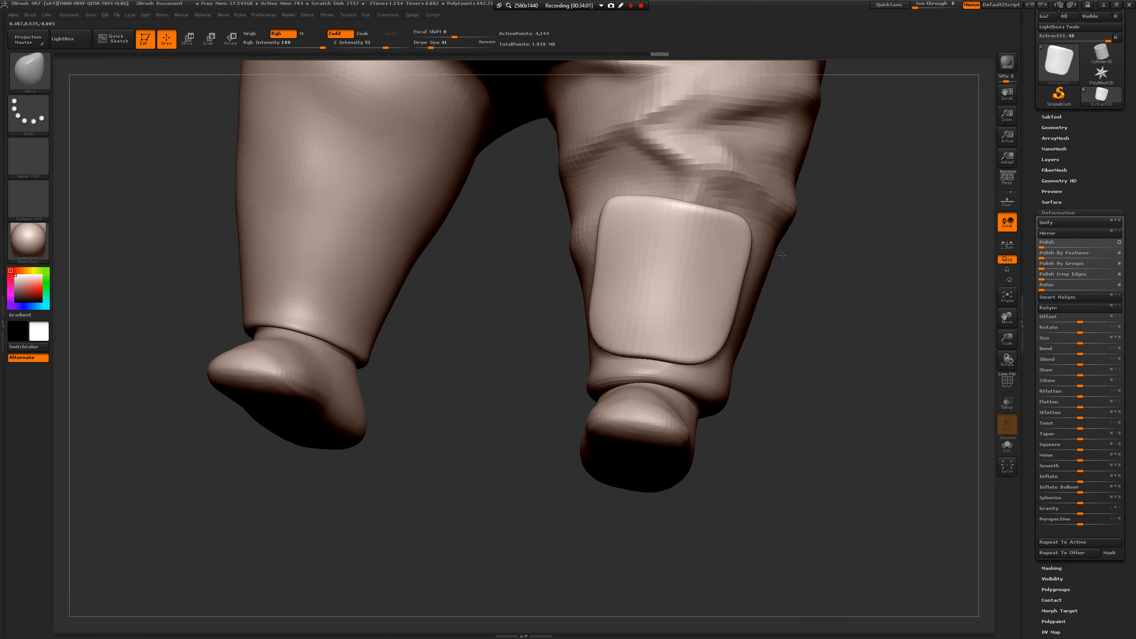
- Switch to the hPolish brush, undo a trial stroke, and divide the shin patch up to subdivision level 4
key(b)
key(h)
key(p)
mouse_move(715, 251)
mouse_down()
mouse_move(690, 332)
mouse_move(738, 296)
mouse_up()
key(ctrl+z)
key(ctrl+z)
click(1053, 129)
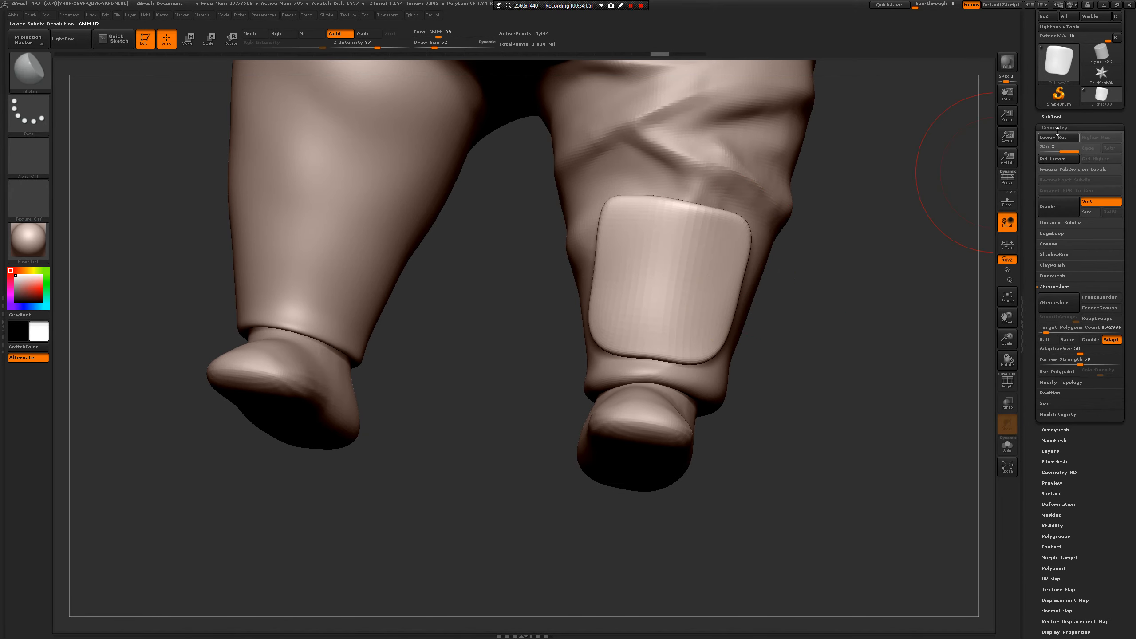
click(1055, 206)
click(1038, 213)
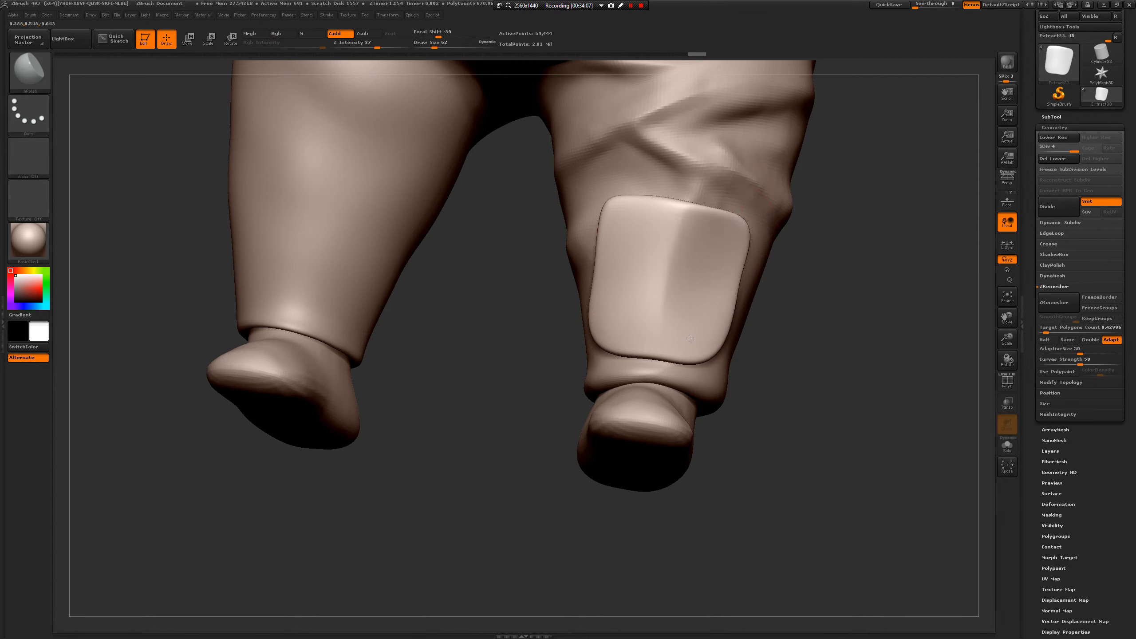
- Soften the patch's central ridge and flatten its face and edges with the hPolish brush at draw size 46
shift+drag(665, 261, 721, 275)
mouse_move(624, 241)
shift+mouse_down()
mouse_move(604, 266)
mouse_move(671, 267)
mouse_move(656, 217)
mouse_move(623, 224)
mouse_move(661, 242)
shift+mouse_up()
key(space)
drag(649, 264, 604, 292)
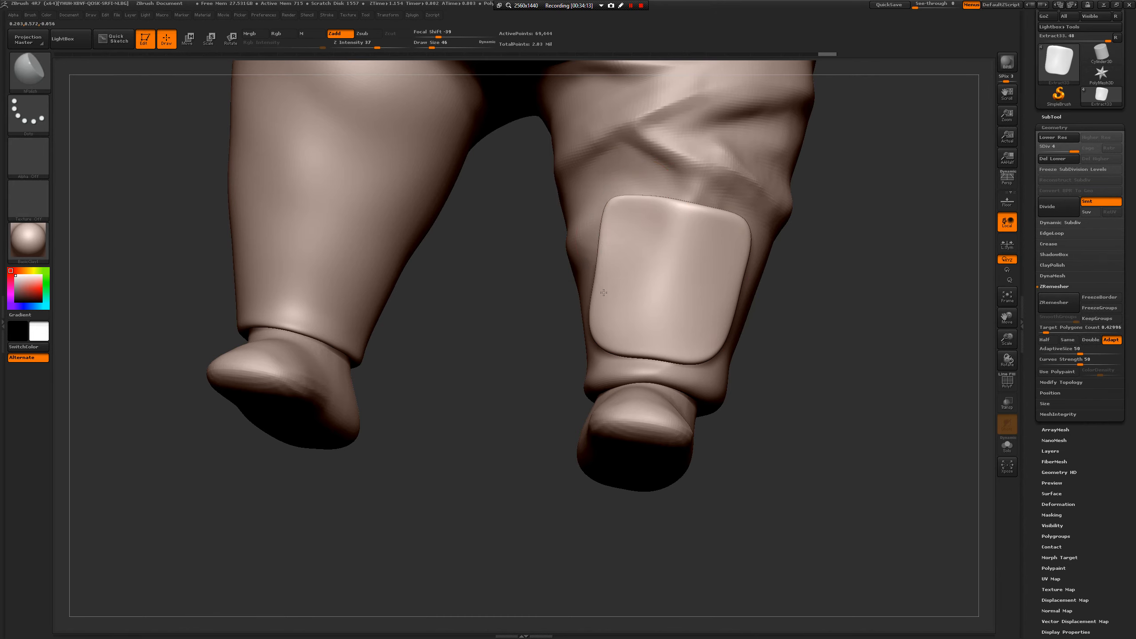
drag(594, 344, 621, 318)
drag(622, 358, 715, 304)
drag(613, 210, 706, 308)
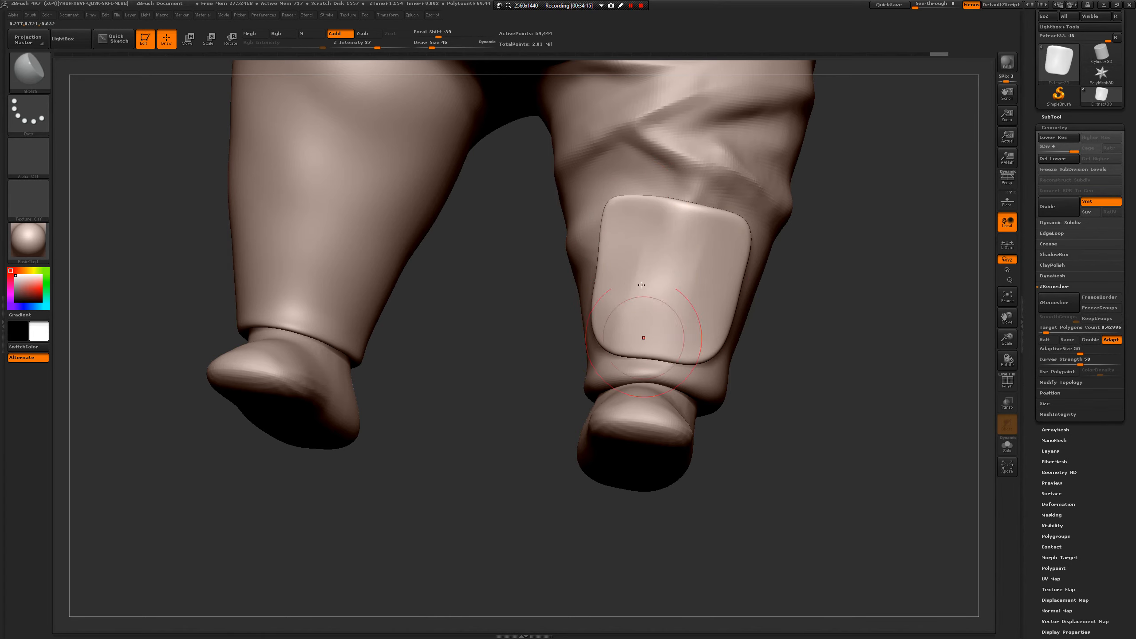
mouse_move(642, 332)
mouse_down()
mouse_move(653, 231)
mouse_move(672, 237)
mouse_up()
drag(672, 313, 715, 274)
drag(858, 286, 721, 286)
drag(722, 336, 739, 255)
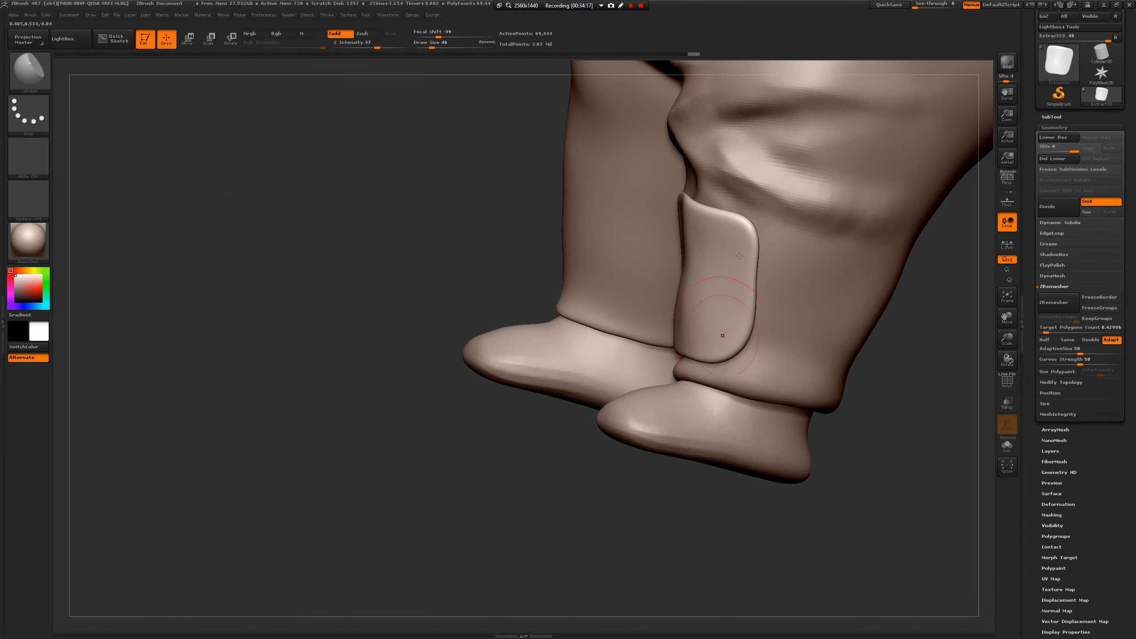
drag(492, 403, 703, 335)
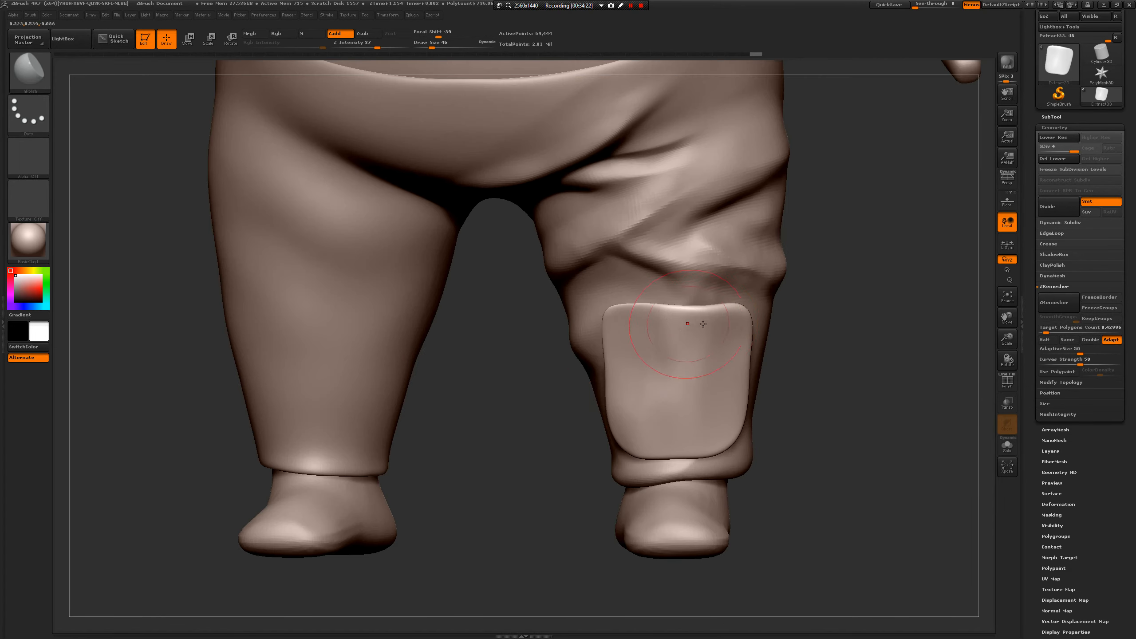
- Make the left shin patch the active subtool and lower it to subdivision level 2
key(space)
alt+click(738, 278)
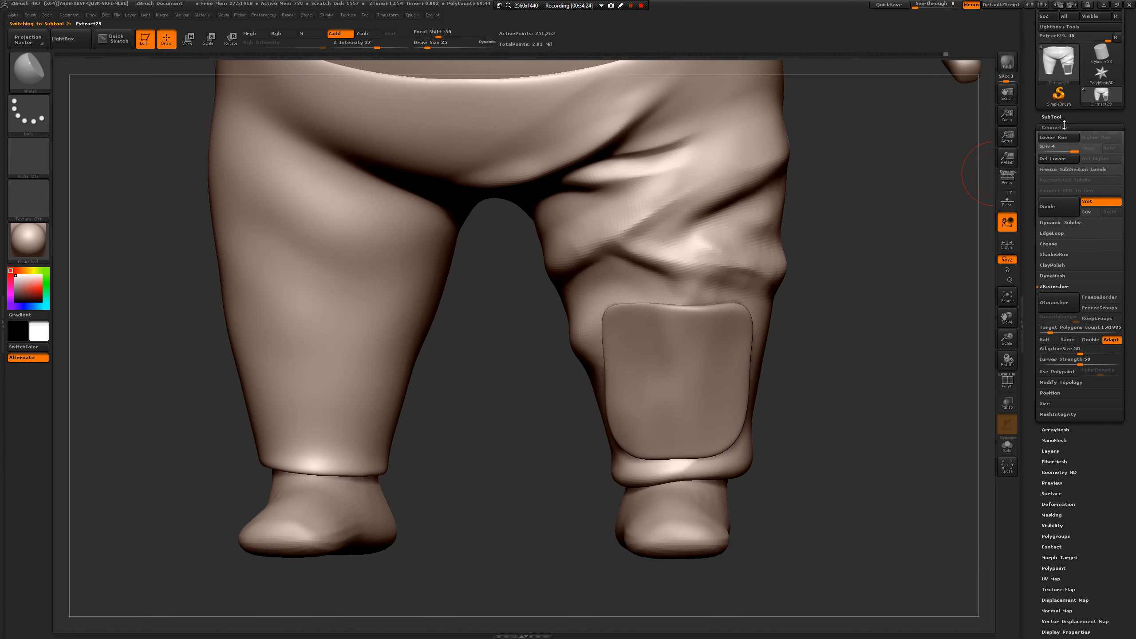
click(1052, 117)
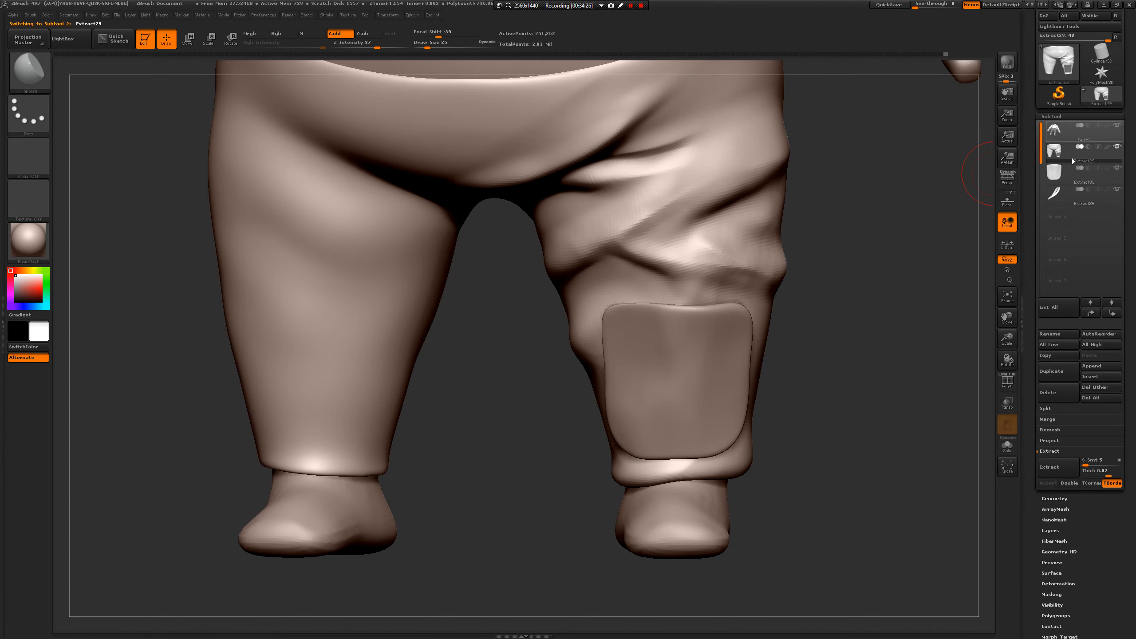
drag(817, 347, 746, 361)
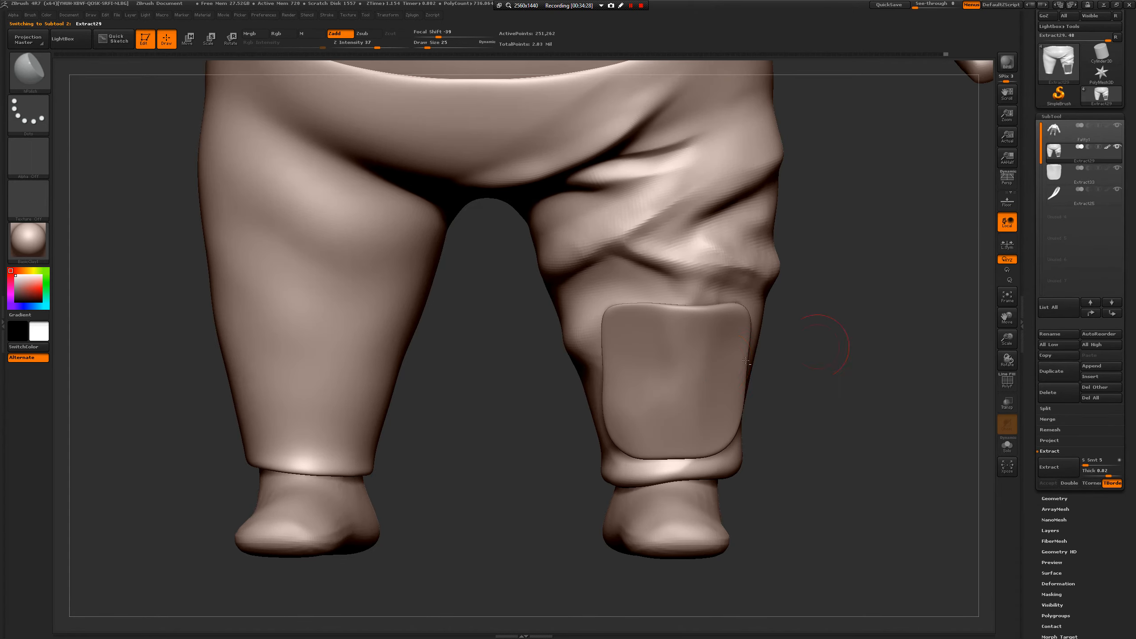
alt+click(699, 378)
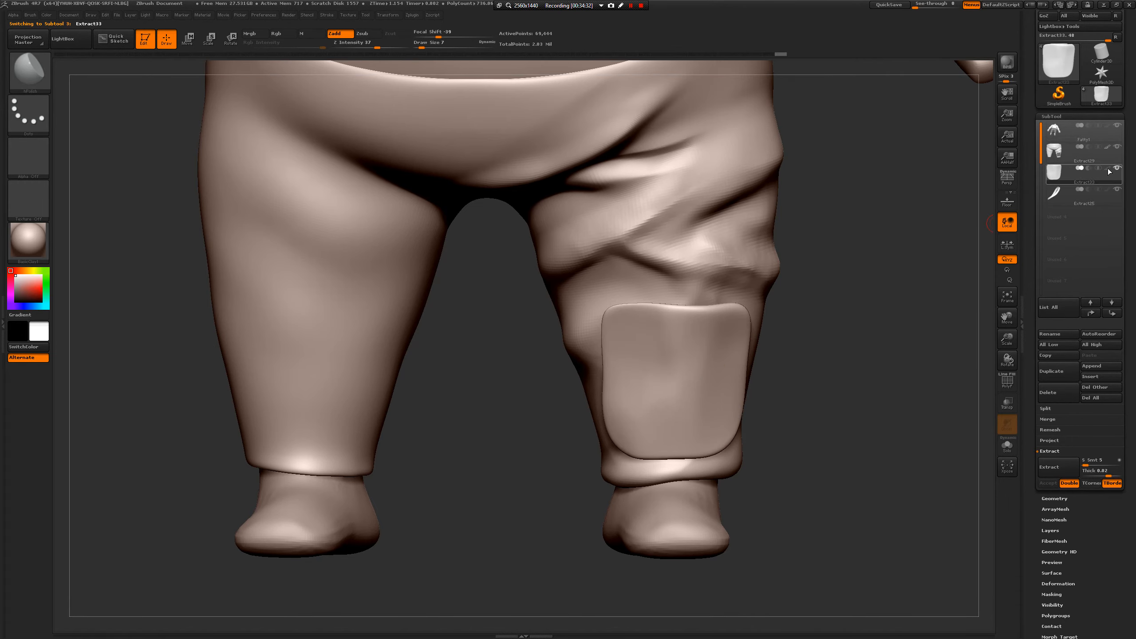
mouse_move(891, 300)
mouse_down()
mouse_move(886, 325)
mouse_move(779, 288)
mouse_move(858, 328)
mouse_up()
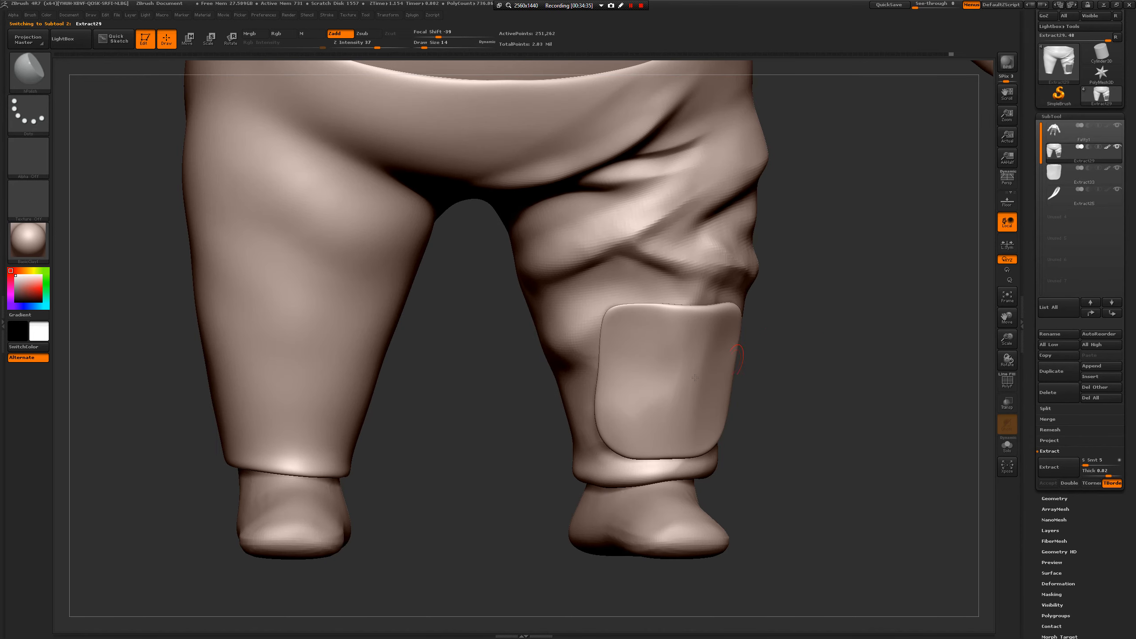
click(1054, 499)
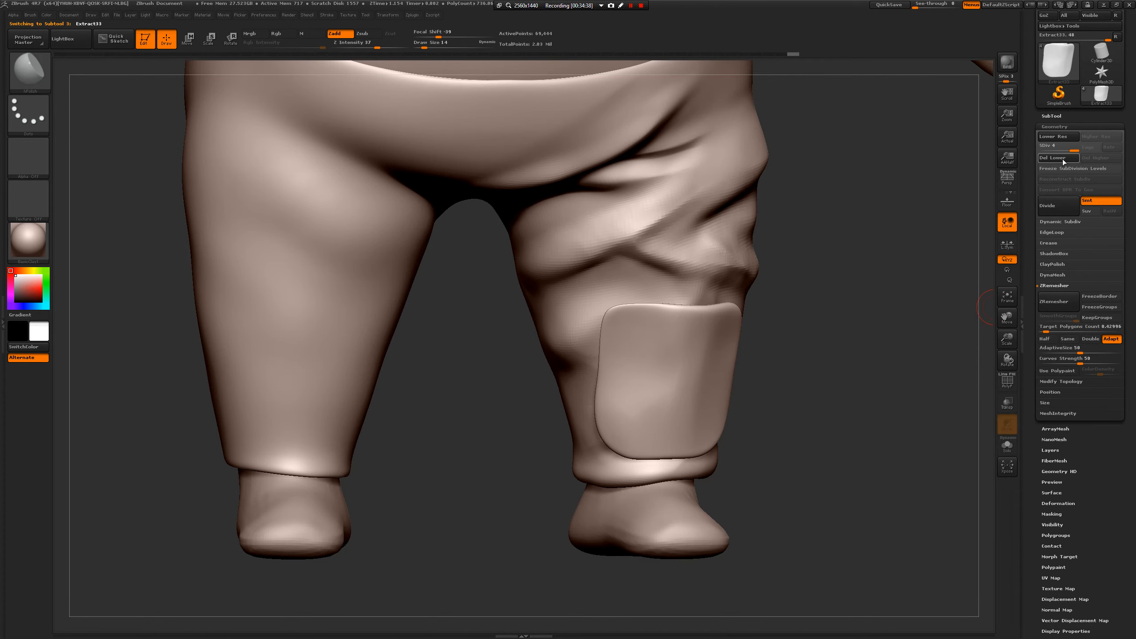
click(1063, 138)
click(1063, 138)
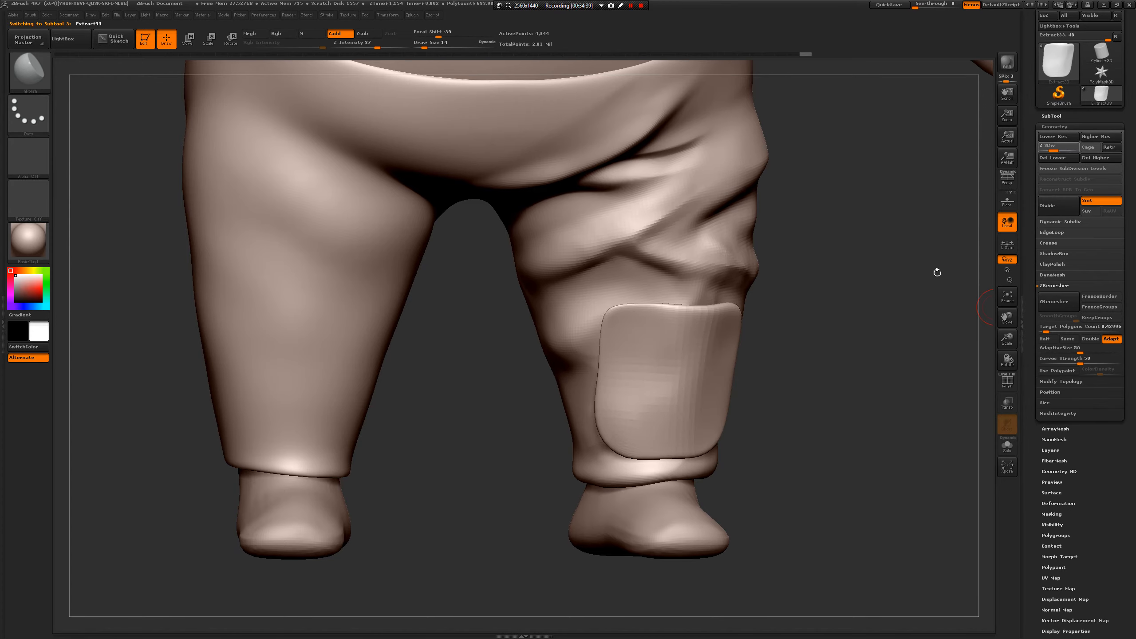
- Switch to the Move brush and fit the shin patch's upper edge against the leg at draw size 46
mouse_move(938, 271)
mouse_down()
mouse_move(804, 348)
mouse_move(588, 414)
mouse_move(600, 410)
mouse_up()
key(b)
key(m)
key(v)
key(space)
drag(600, 408, 608, 408)
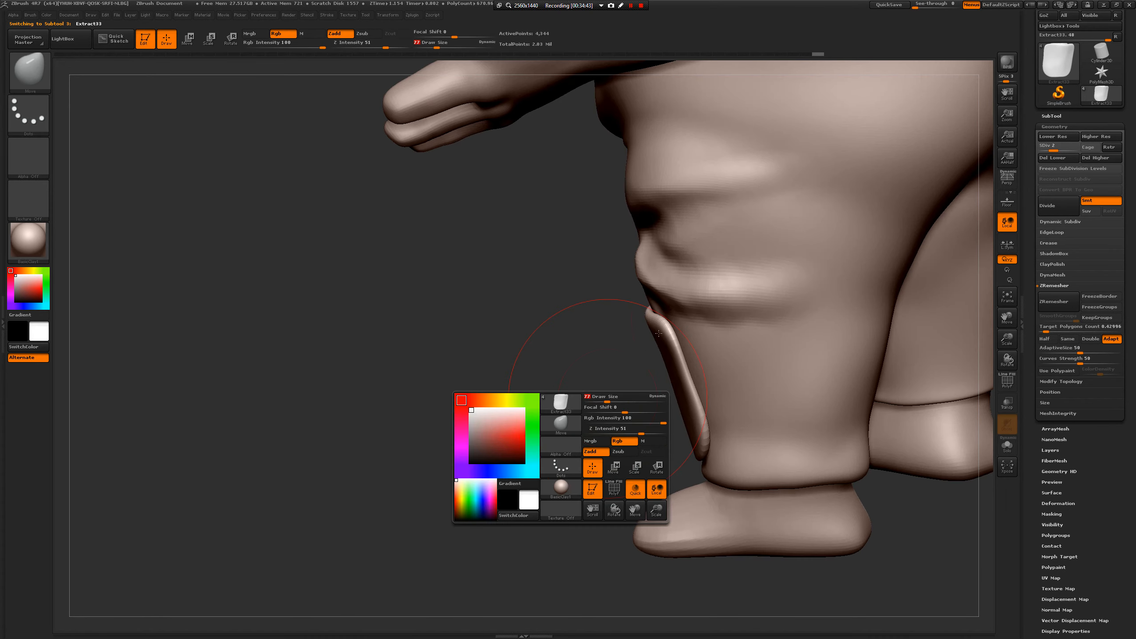
key(space)
drag(666, 337, 671, 335)
drag(597, 363, 632, 333)
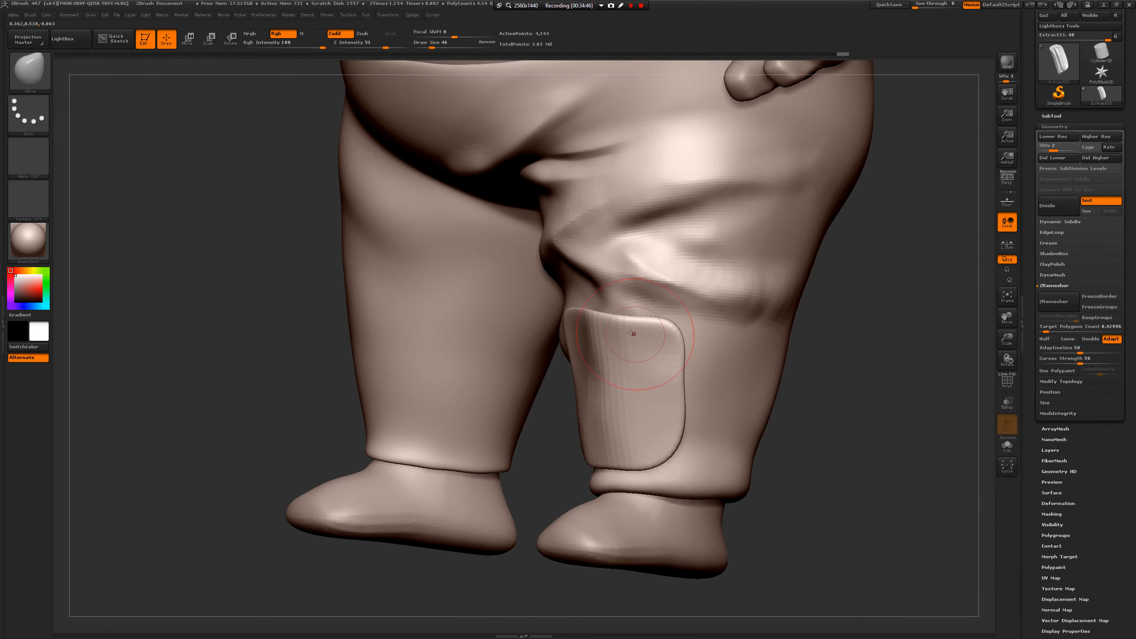
- Smooth the shin patch's face and adjust its lower inner corner with the Move brush
drag(819, 334, 874, 320)
shift+drag(602, 342, 604, 372)
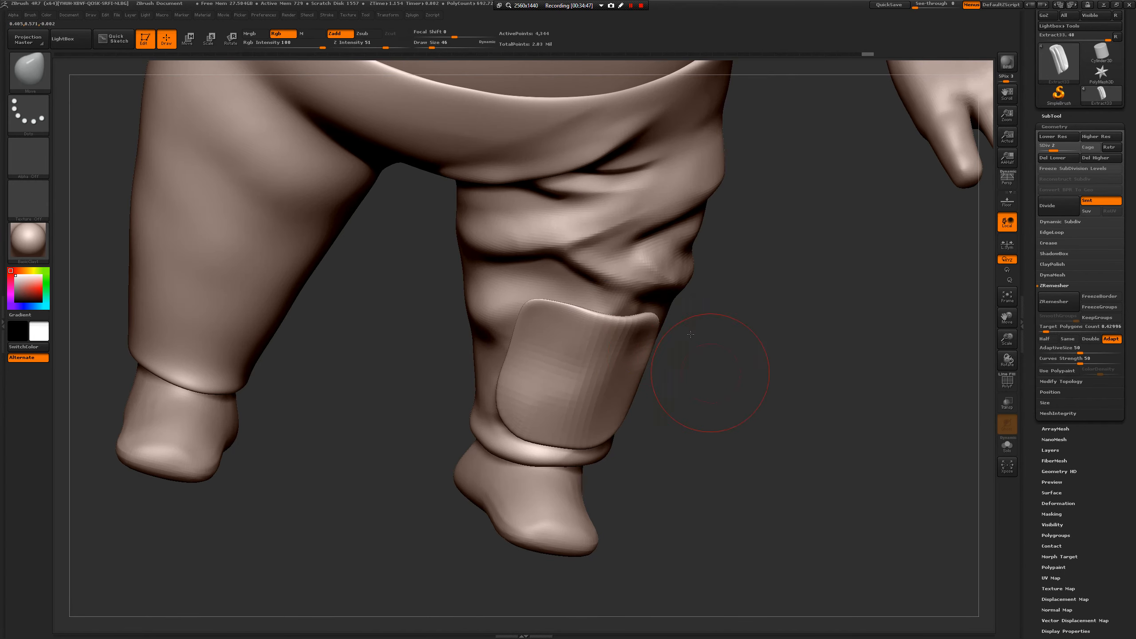
drag(716, 376, 665, 378)
shift+drag(608, 379, 601, 414)
mouse_move(505, 416)
mouse_down()
mouse_move(554, 423)
mouse_move(558, 452)
mouse_up()
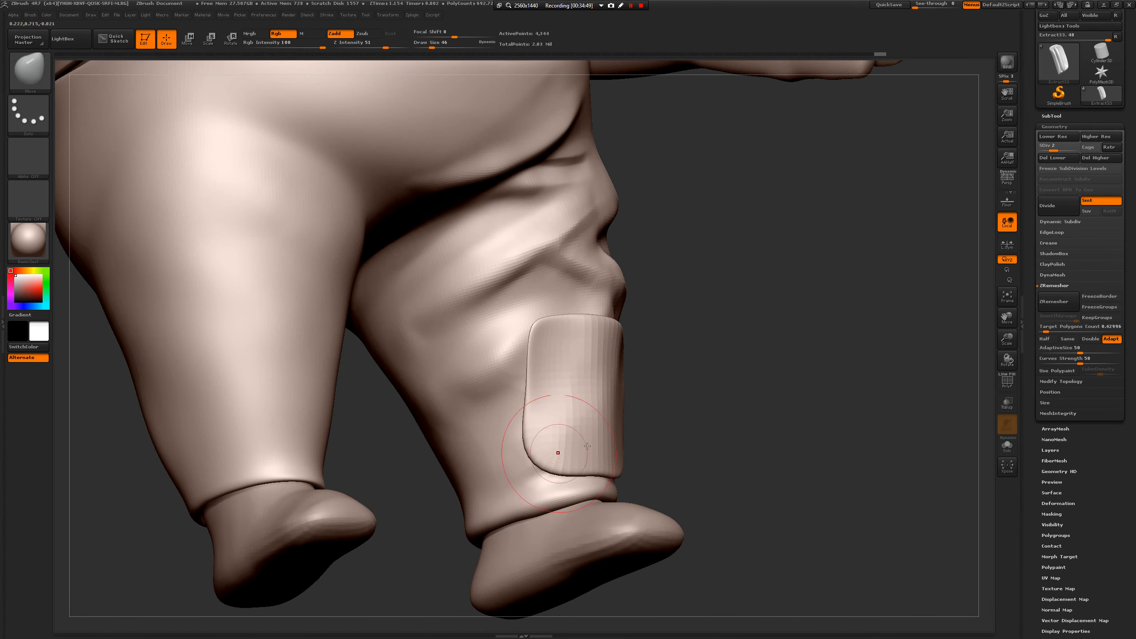
drag(635, 441, 548, 421)
drag(482, 464, 510, 385)
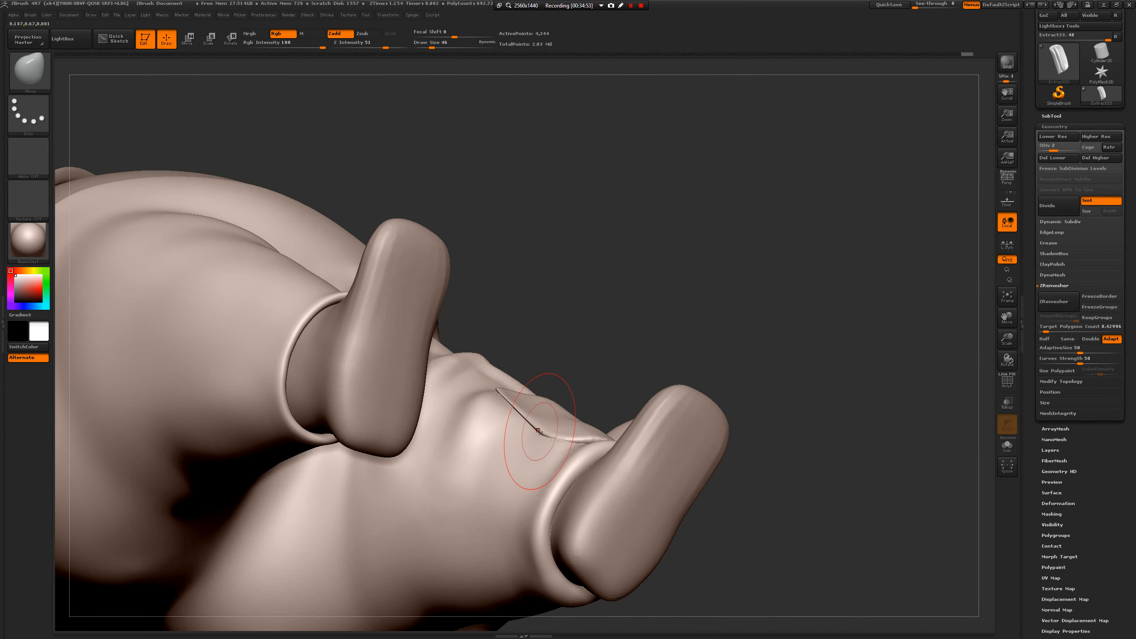
- Pull the shin patch's lower corners and side edges closer to the leg with the Move brush at draw size 51
key(space)
drag(539, 432, 536, 432)
drag(779, 356, 615, 396)
key(space)
drag(559, 441, 564, 441)
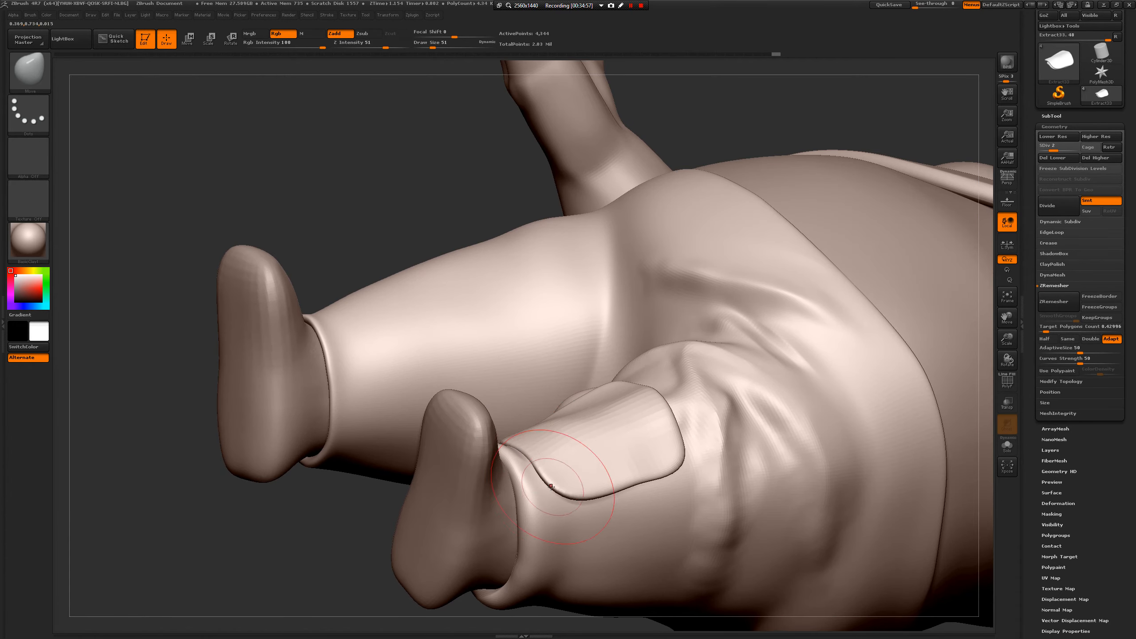
drag(429, 306, 505, 381)
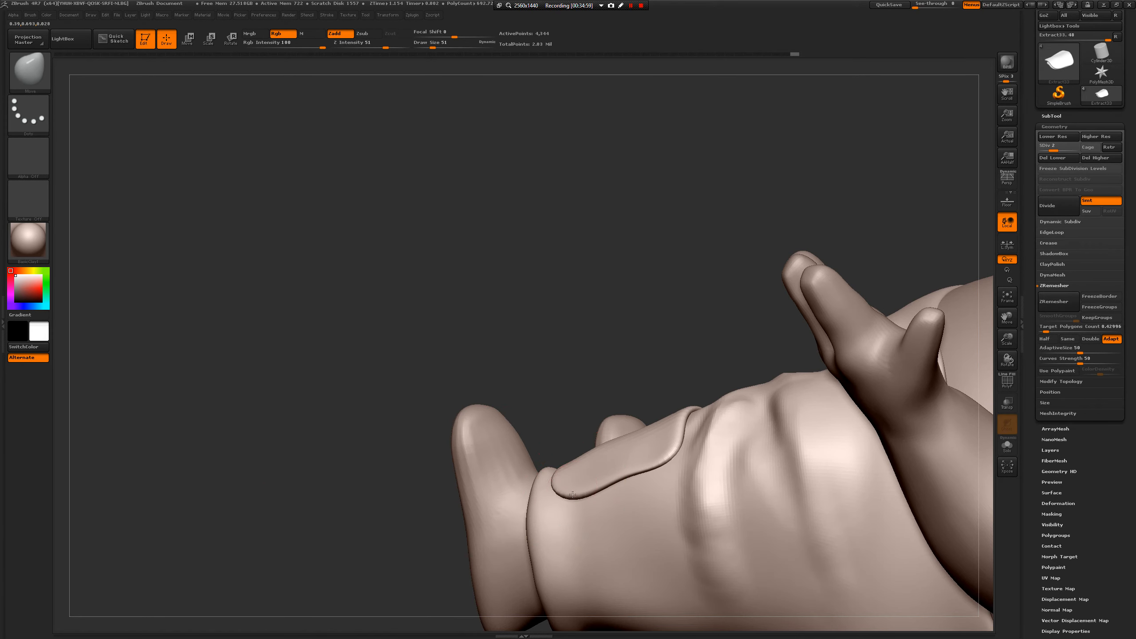
drag(593, 370, 621, 482)
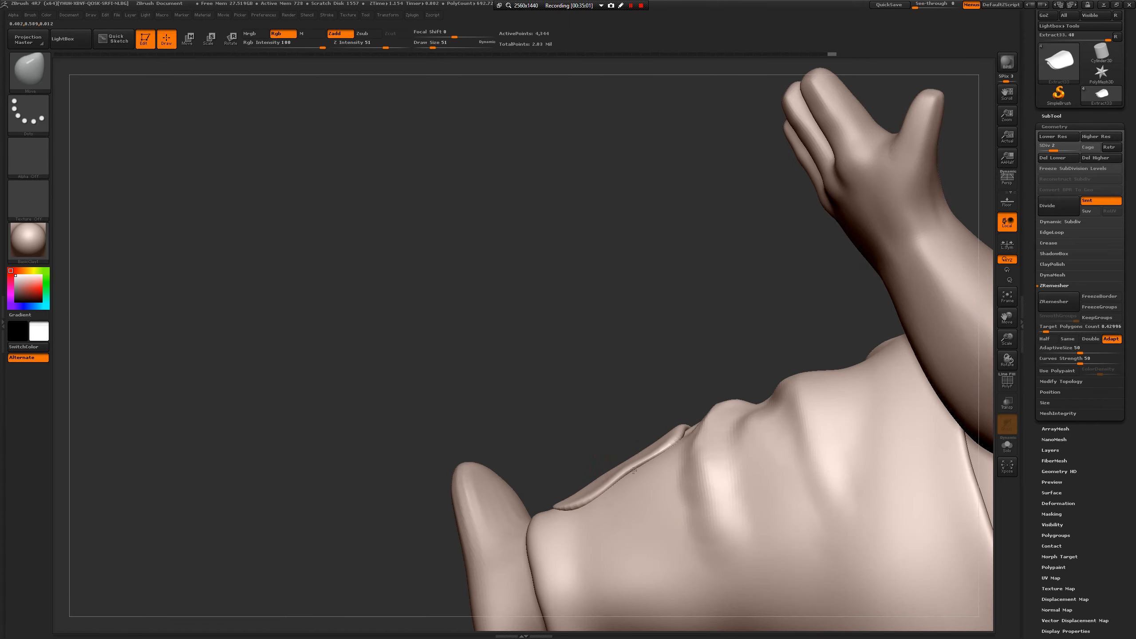
mouse_move(640, 347)
mouse_down()
mouse_move(736, 469)
mouse_move(747, 432)
mouse_move(686, 403)
mouse_move(732, 426)
mouse_up()
- Switch to the Standard brush and extend the front folds on the left pant leg above the patch at draw size 31
key(b)
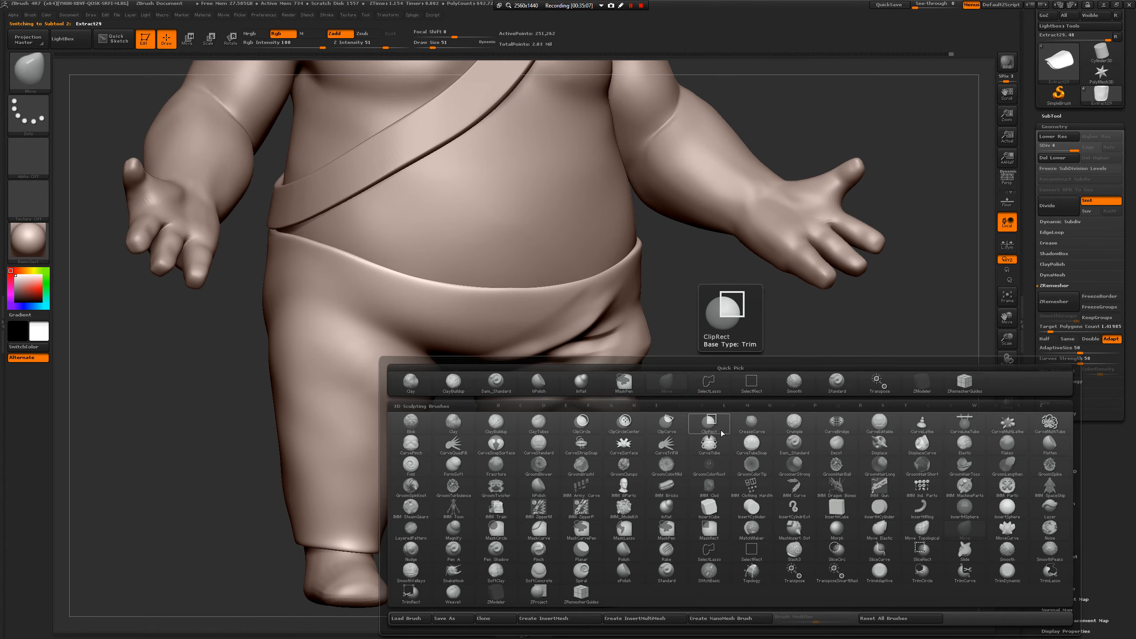
key(s)
key(t)
drag(717, 431, 717, 396)
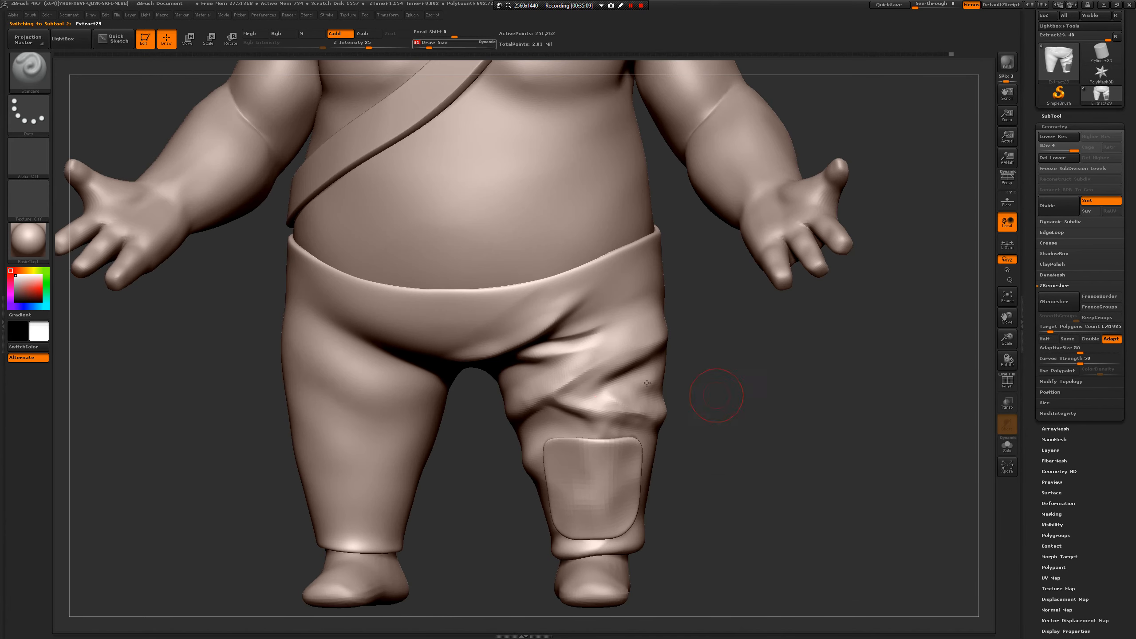
drag(553, 354, 613, 340)
mouse_move(698, 372)
mouse_down()
mouse_move(484, 390)
mouse_move(510, 380)
mouse_up()
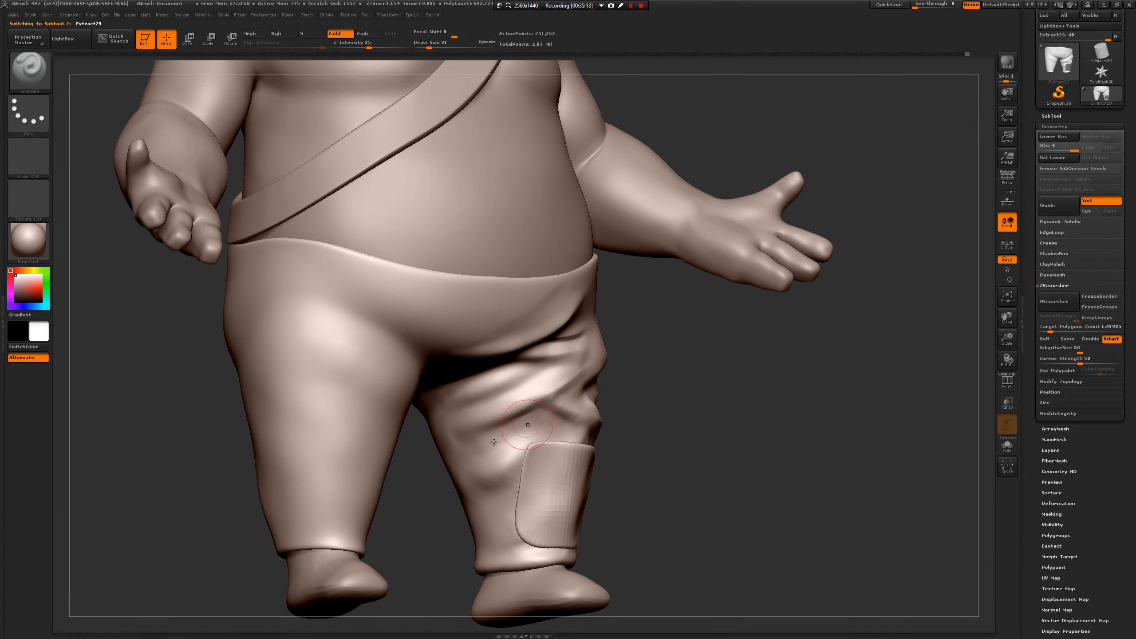
drag(493, 442, 495, 433)
- Sculpt a horizontal fold behind the left knee, undoing trial strokes, and enlarge the brush's draw size to 37
mouse_move(241, 451)
mouse_down()
mouse_move(510, 470)
mouse_move(439, 448)
mouse_move(559, 453)
mouse_move(545, 460)
mouse_up()
key(ctrl+z)
drag(450, 452, 559, 458)
key(ctrl+z)
key(ctrl+z)
mouse_move(452, 457)
mouse_down()
mouse_move(563, 452)
mouse_move(477, 437)
mouse_up()
key(space)
drag(519, 434, 454, 429)
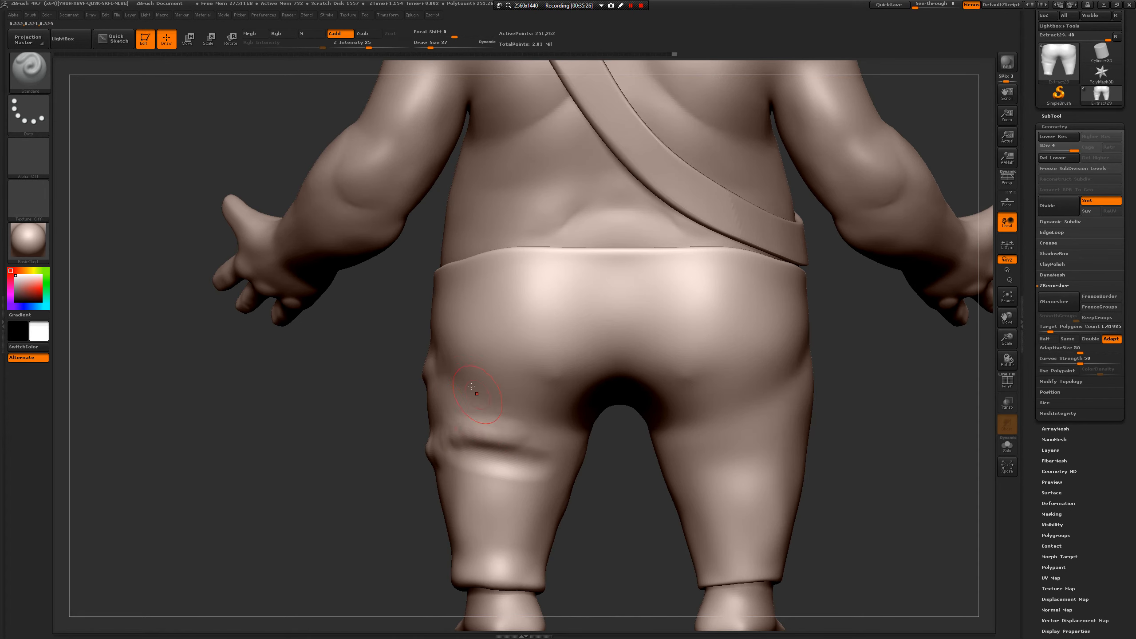
- Undo a trial stroke and sculpt a fold from the crotch under the left buttock at draw size 44
mouse_move(594, 380)
mouse_down()
mouse_move(530, 405)
mouse_move(602, 393)
mouse_move(610, 447)
mouse_up()
key(ctrl+z)
mouse_move(551, 396)
mouse_down()
mouse_move(629, 383)
mouse_move(573, 394)
mouse_move(619, 388)
mouse_move(595, 405)
mouse_up()
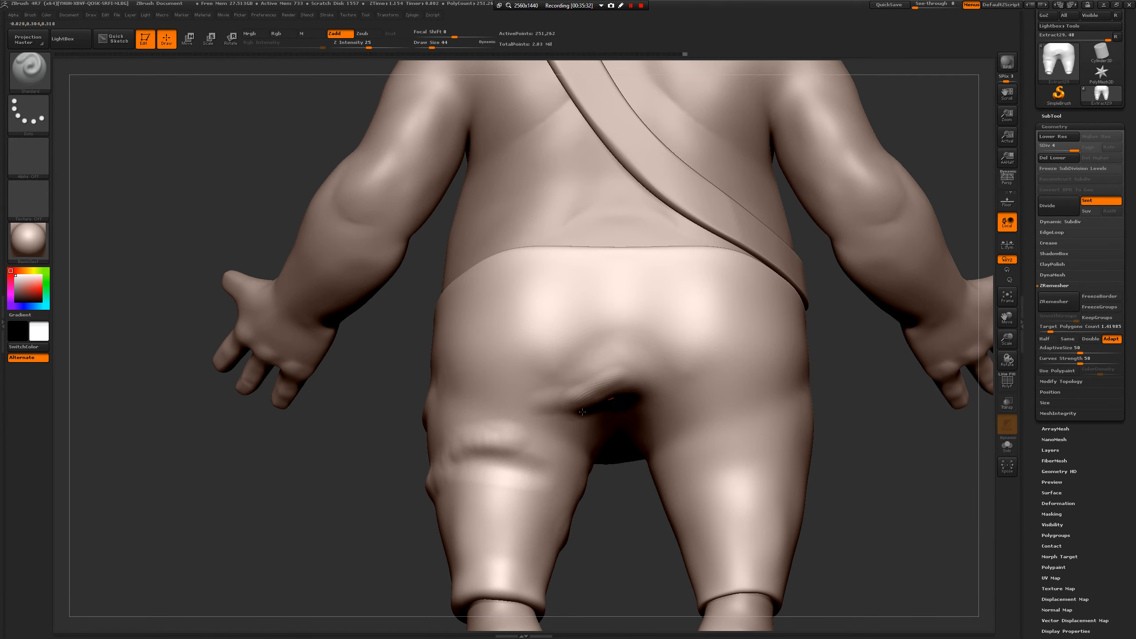
right_drag(620, 452, 633, 416)
mouse_move(602, 412)
mouse_down()
mouse_move(624, 410)
mouse_move(534, 391)
mouse_up()
- Add diagonal and sagging folds under the right buttock with the Standard brush at draw size 44
drag(933, 282, 904, 339)
mouse_move(631, 363)
mouse_down()
mouse_move(505, 391)
mouse_move(604, 376)
mouse_up()
mouse_move(711, 349)
mouse_down()
mouse_move(675, 360)
mouse_move(749, 388)
mouse_up()
mouse_move(682, 374)
mouse_down()
mouse_move(736, 385)
mouse_move(738, 336)
mouse_move(756, 313)
mouse_move(697, 345)
mouse_move(708, 377)
mouse_move(761, 387)
mouse_up()
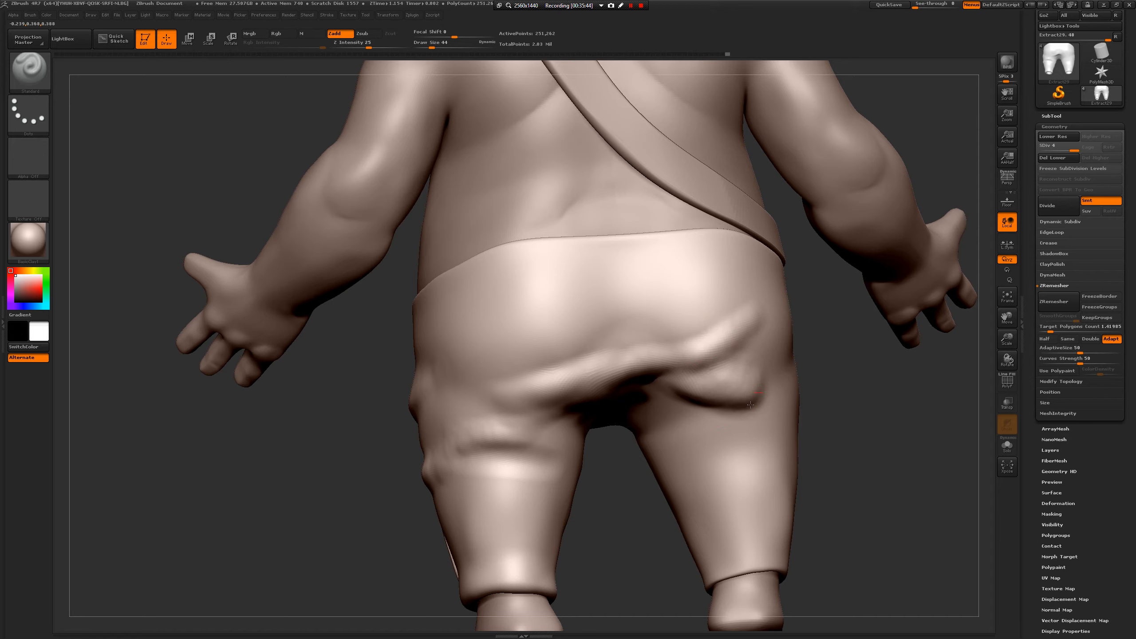
- Add a small horizontal fold behind the right knee, undo the follow-up stroke, and reduce the brush's draw size
drag(722, 461, 744, 461)
shift+drag(852, 447, 713, 468)
key(ctrl+z)
key(space)
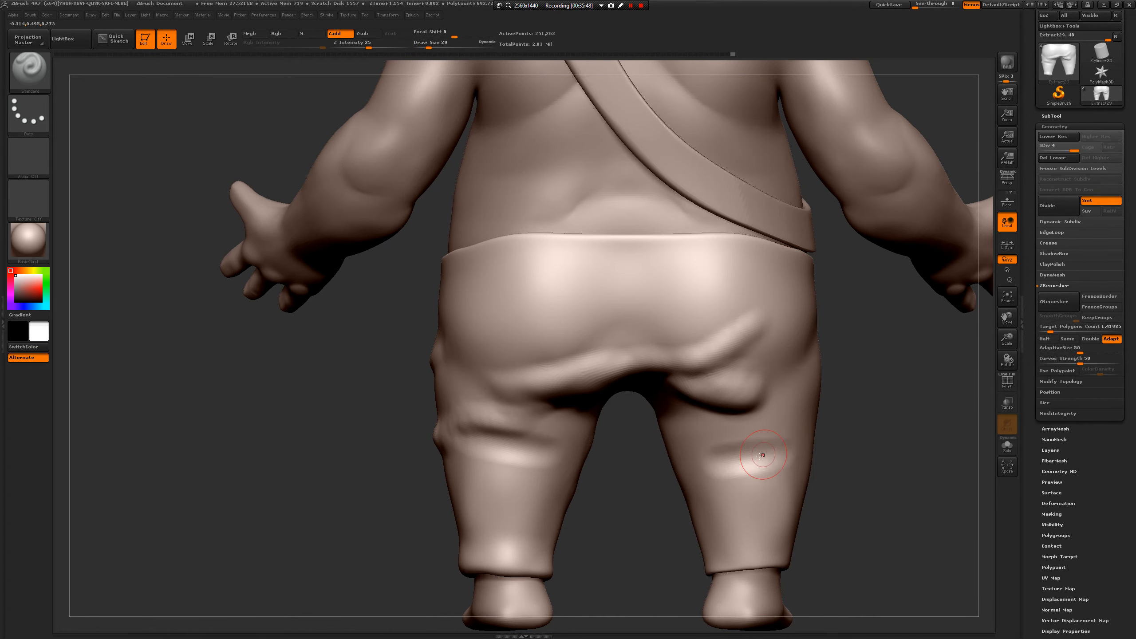
- Refine the folds behind the left knee with smaller Standard brush strokes
drag(618, 498, 610, 442)
key(space)
drag(539, 373, 545, 373)
drag(532, 355, 505, 362)
key(space)
drag(633, 432, 592, 452)
drag(561, 501, 566, 502)
- Sculpt a diagonal fold with a carved crease on the back of the left calf above the cuff
mouse_move(635, 494)
mouse_down()
mouse_move(711, 490)
mouse_move(644, 488)
mouse_move(621, 472)
mouse_move(674, 434)
mouse_up()
key(space)
drag(675, 441, 656, 447)
key(space)
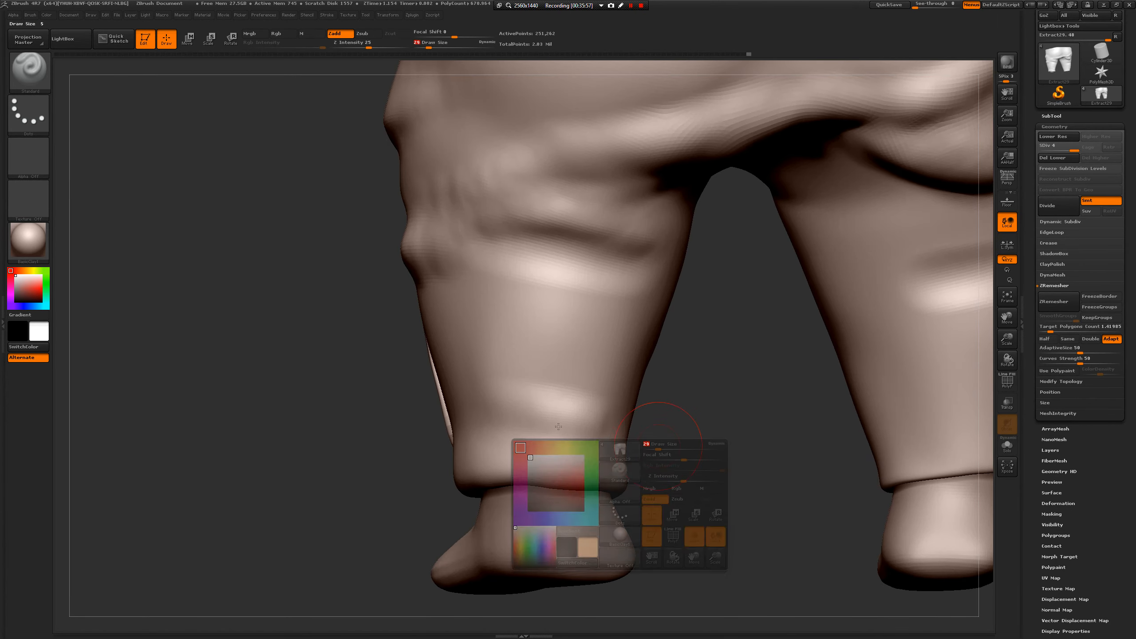
mouse_move(555, 412)
mouse_down()
mouse_move(490, 385)
mouse_move(581, 413)
mouse_up()
key(ctrl+z)
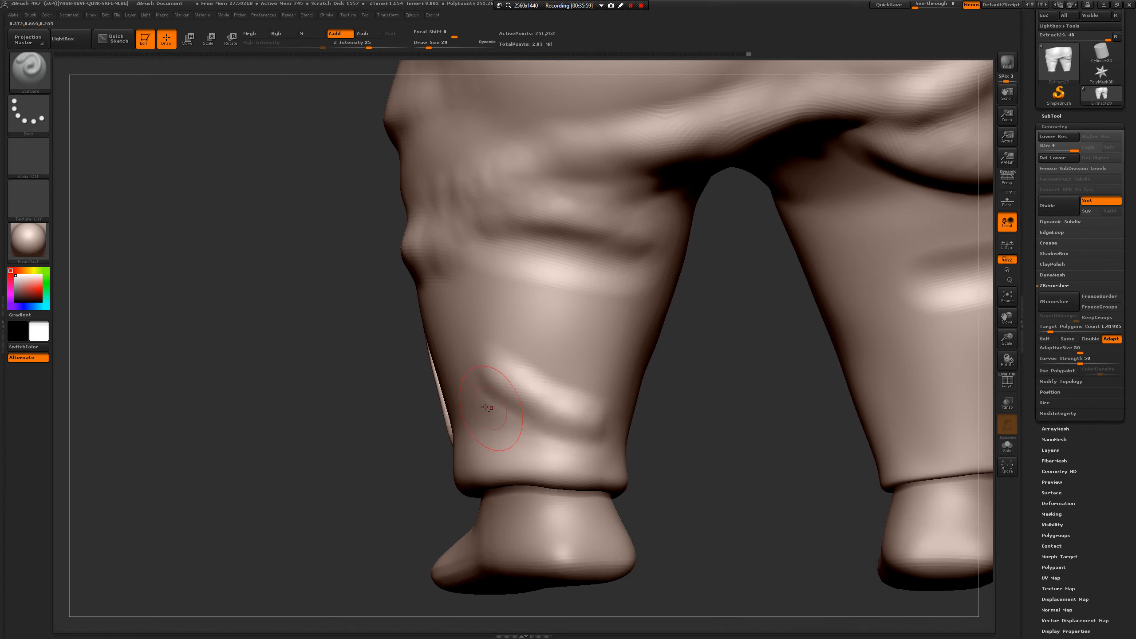
alt+drag(490, 405, 577, 438)
- Add a crossing fold on the back of the left calf at draw size 25 and smooth where the folds meet
drag(684, 447, 619, 437)
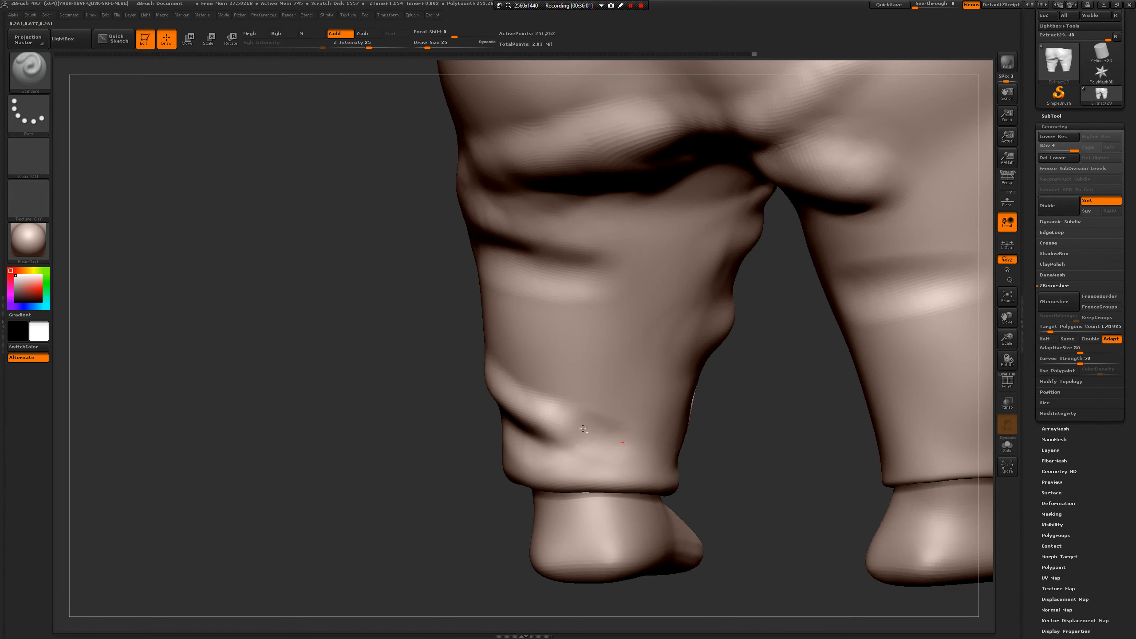
mouse_move(538, 414)
mouse_down()
mouse_move(604, 441)
mouse_move(530, 439)
mouse_up()
drag(568, 394, 626, 426)
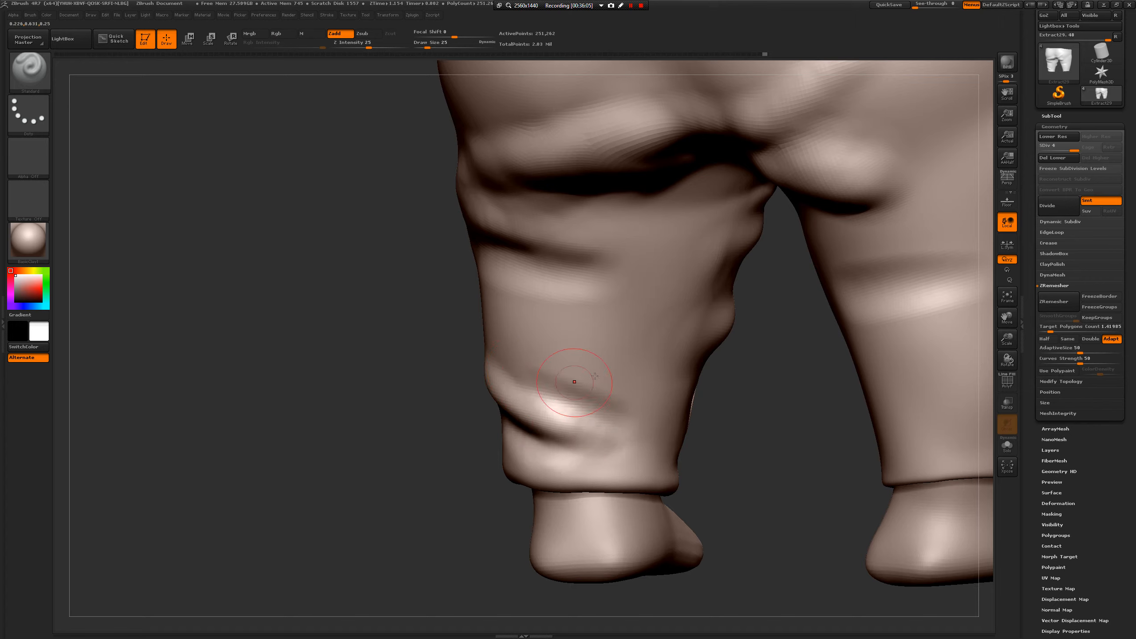
drag(594, 375, 496, 398)
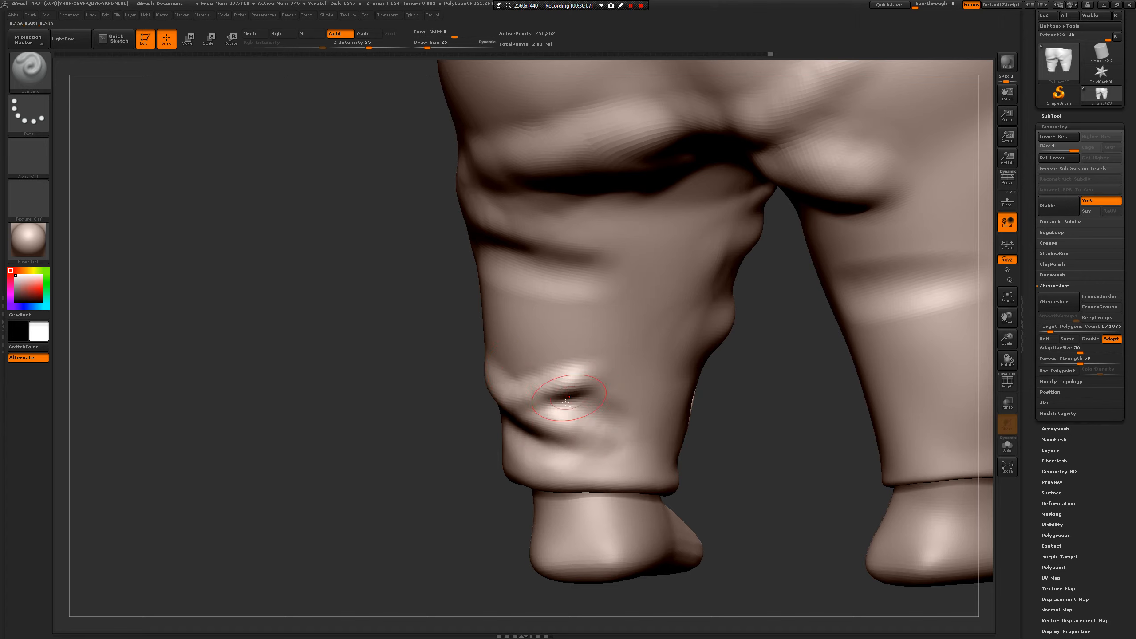
mouse_move(566, 402)
shift+mouse_down()
mouse_move(626, 371)
mouse_move(615, 374)
shift+mouse_up()
- Extend the crossing folds around the left calf's sides and soften them with smoothing
drag(390, 506, 588, 452)
mouse_move(513, 374)
mouse_down()
mouse_move(432, 356)
mouse_move(496, 379)
mouse_up()
drag(420, 348, 518, 388)
ctrl+right_drag(651, 448, 610, 433)
mouse_move(591, 445)
shift+mouse_down()
mouse_move(581, 447)
mouse_move(555, 393)
shift+mouse_up()
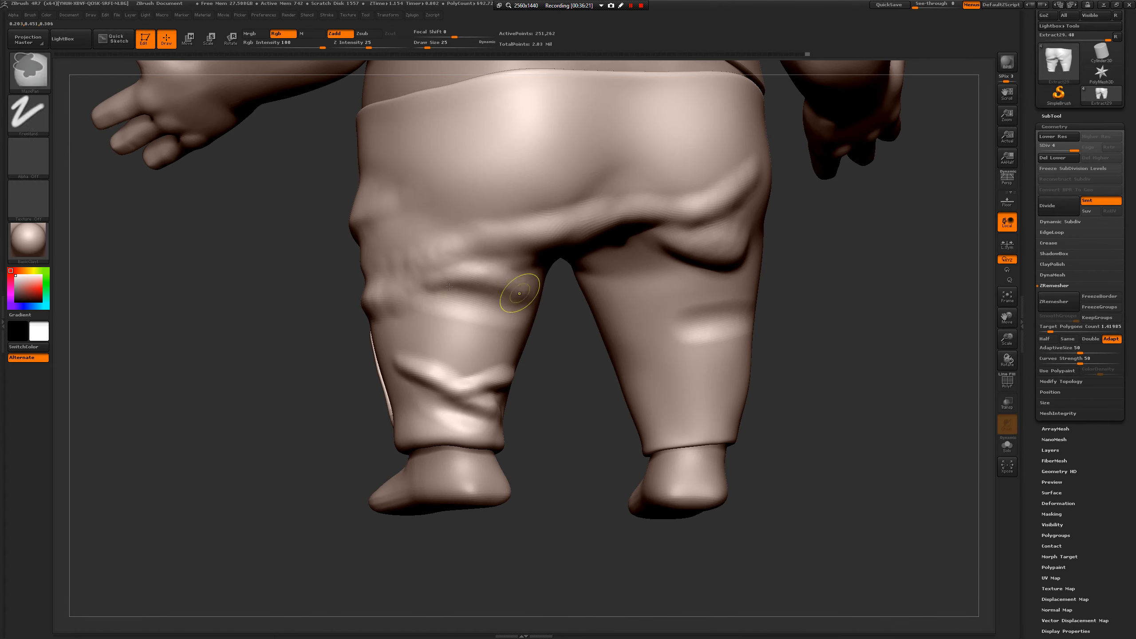
- Undo the last stroke, rework the fold behind the left knee, smooth the outer thigh folds, and undo a trial thigh stroke
key(ctrl+z)
drag(439, 286, 523, 297)
drag(297, 360, 201, 354)
shift+drag(403, 302, 322, 286)
mouse_move(388, 216)
mouse_down()
mouse_move(331, 268)
mouse_move(363, 244)
mouse_move(353, 242)
mouse_up()
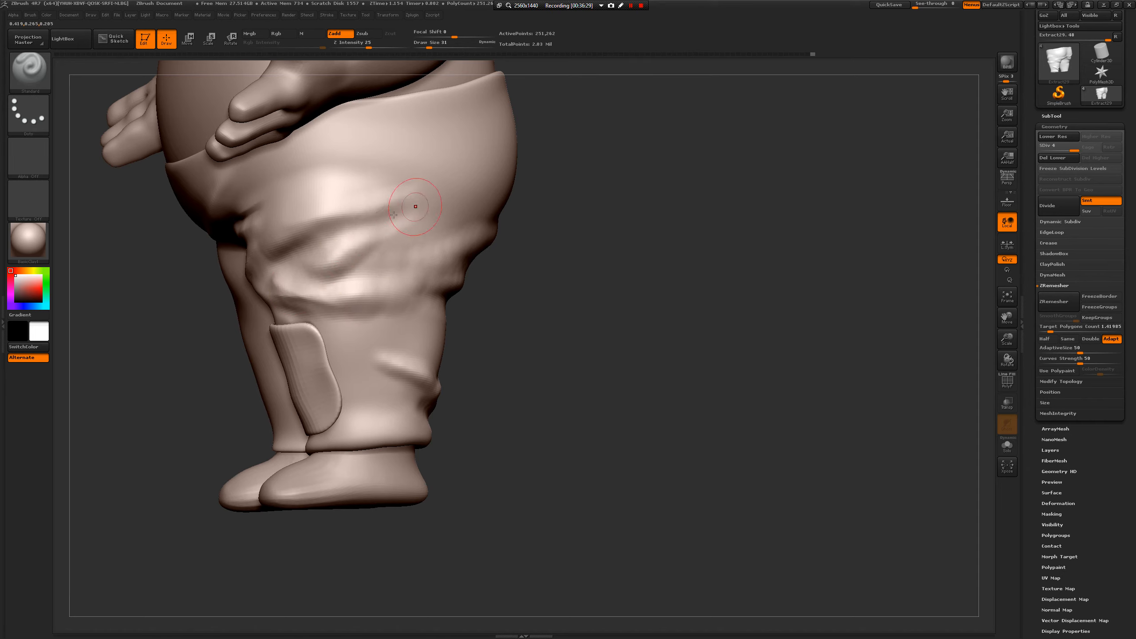
key(ctrl+z)
- Switch to the ClayBuildup brush and build up diagonal folds on the outer left thigh at draw size 31
key(b)
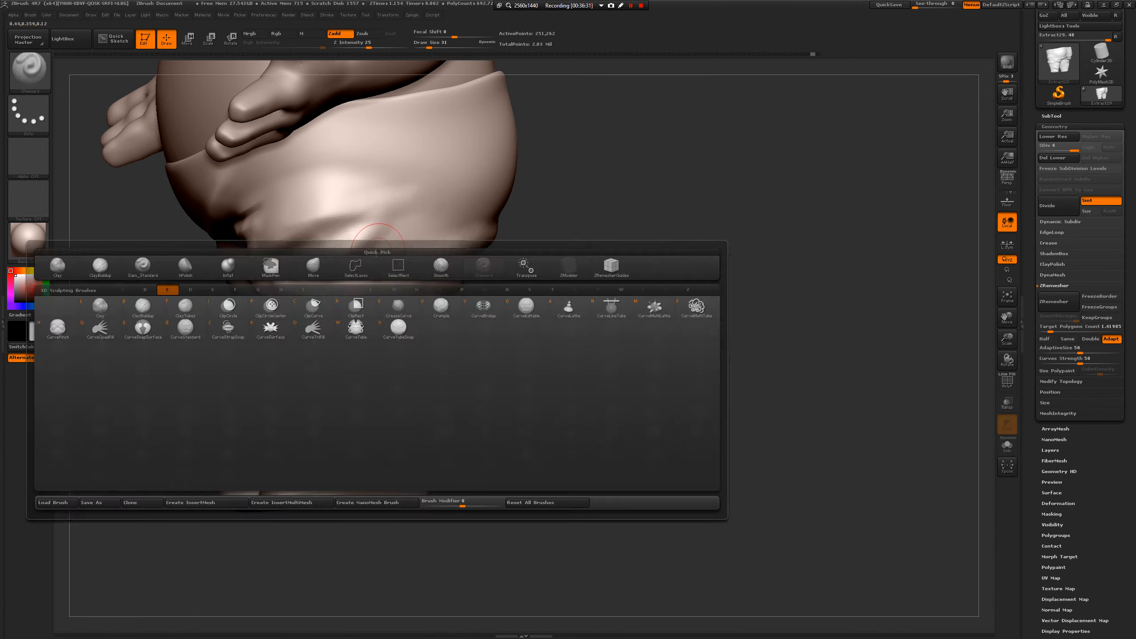
key(c)
key(b)
drag(377, 223, 317, 279)
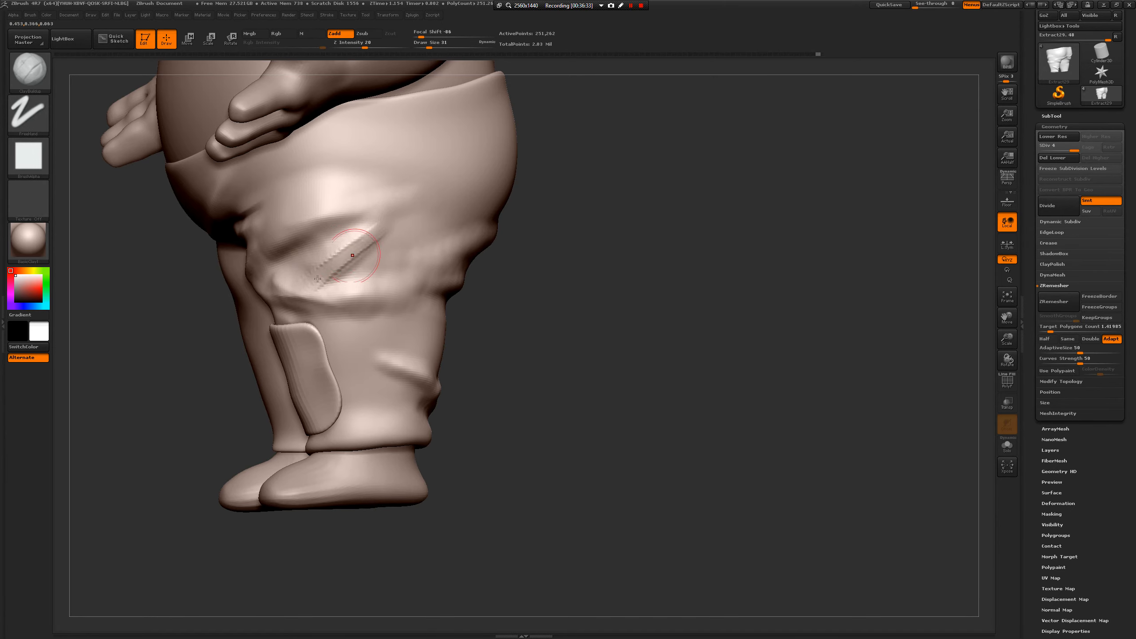
drag(360, 243, 370, 226)
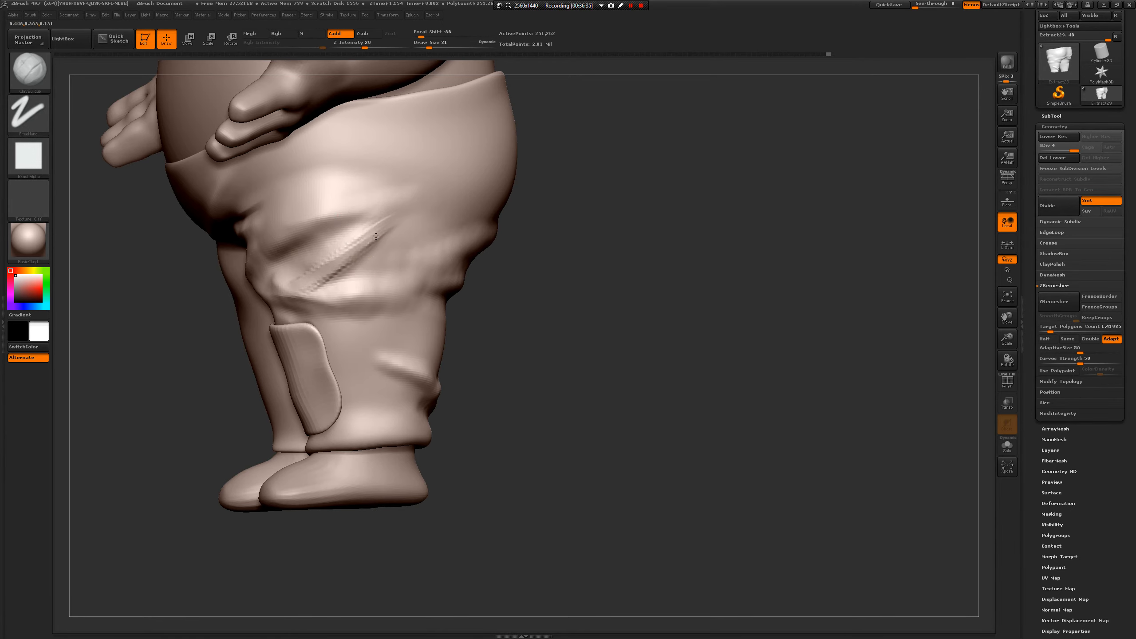
drag(577, 286, 551, 292)
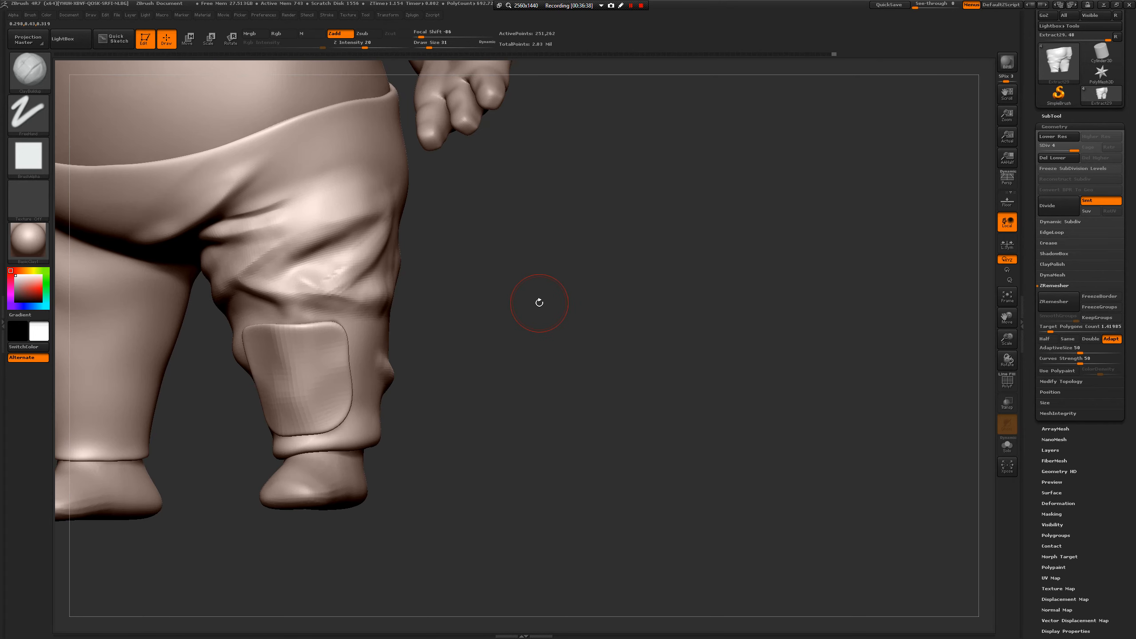
mouse_move(374, 247)
mouse_down()
mouse_move(336, 285)
mouse_move(344, 290)
mouse_move(329, 288)
mouse_up()
mouse_move(464, 307)
mouse_down()
mouse_move(459, 286)
mouse_move(388, 292)
mouse_up()
- Switch to the Dam_Standard brush and carve crossing creases between the folds on the front of the left thigh at draw size 31
key(b)
key(d)
key(s)
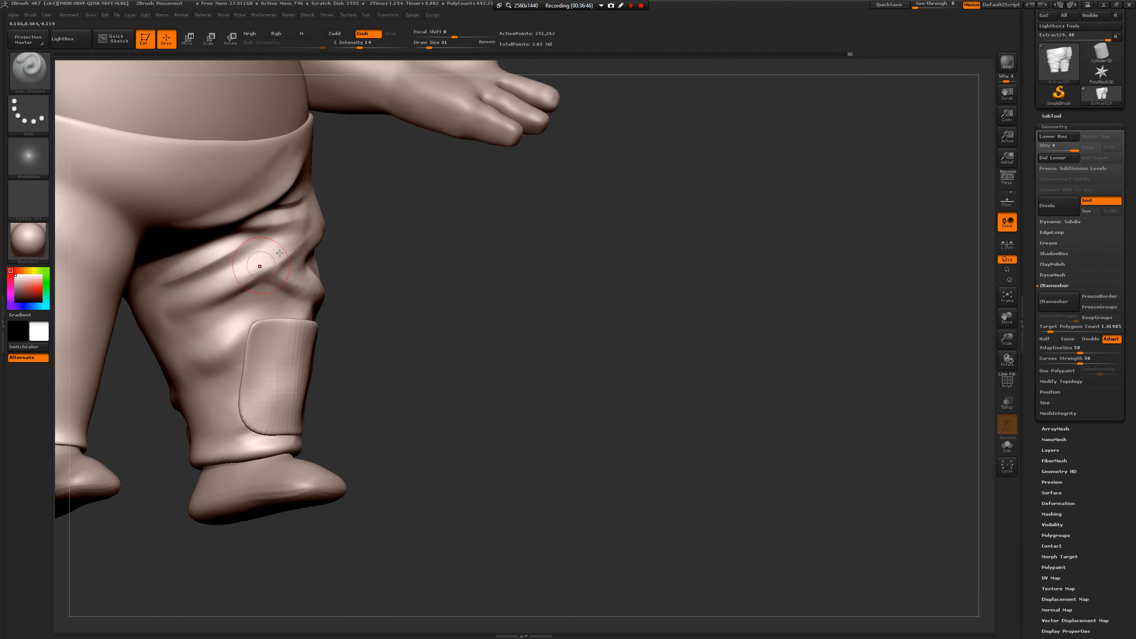
key(ctrl)
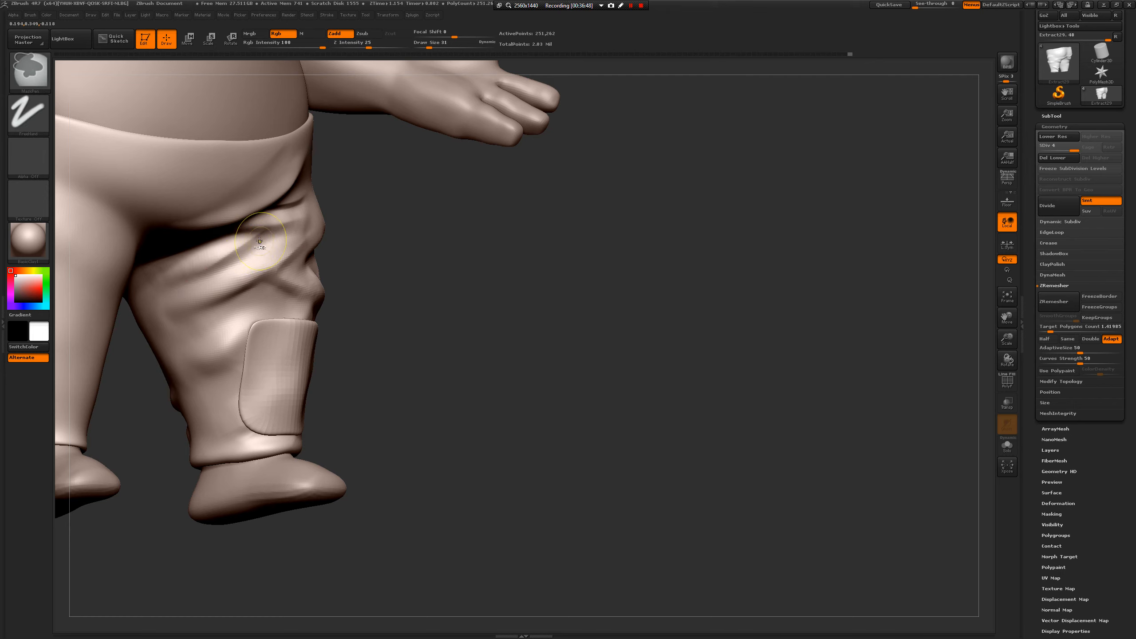
key(ctrl)
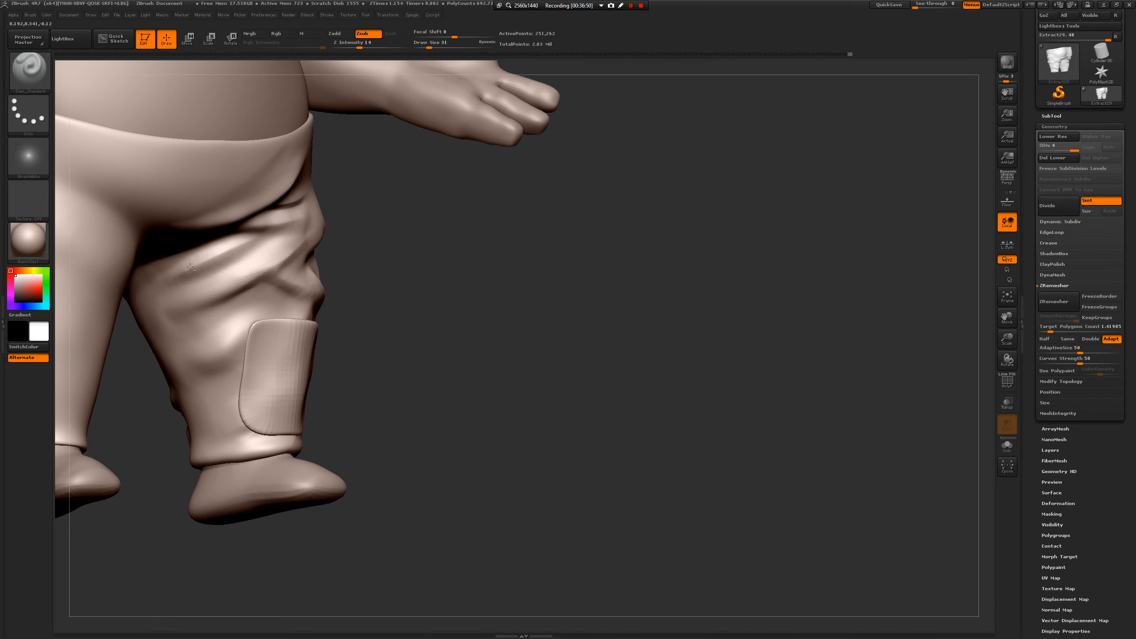
key(ctrl)
mouse_move(448, 267)
mouse_down()
mouse_move(398, 268)
mouse_move(459, 262)
mouse_up()
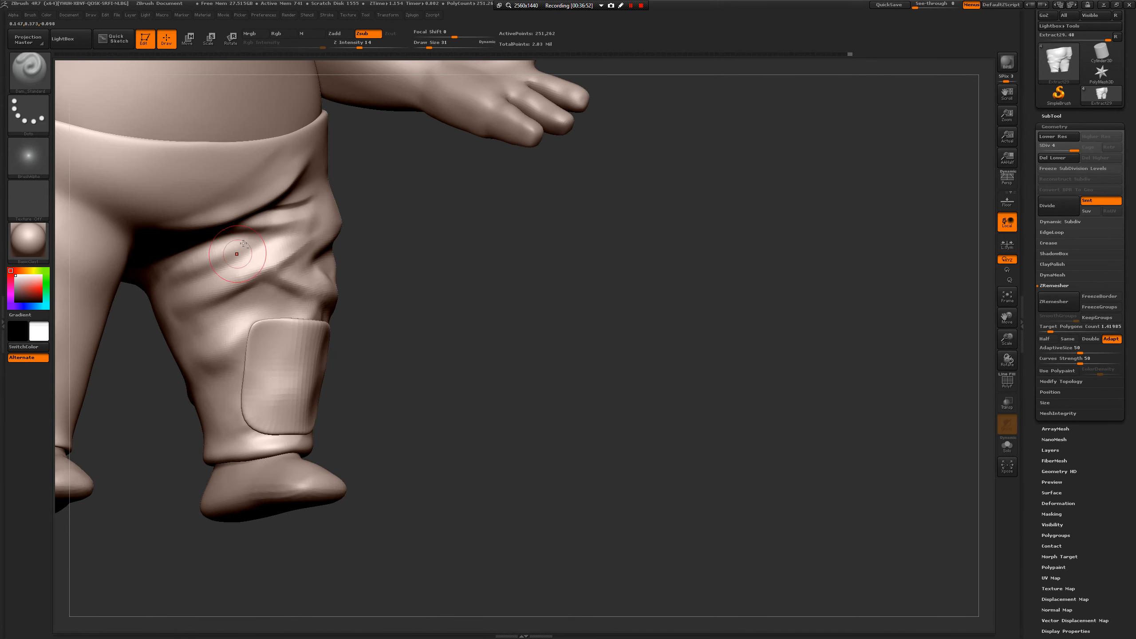
key(ctrl)
key(ctrl)
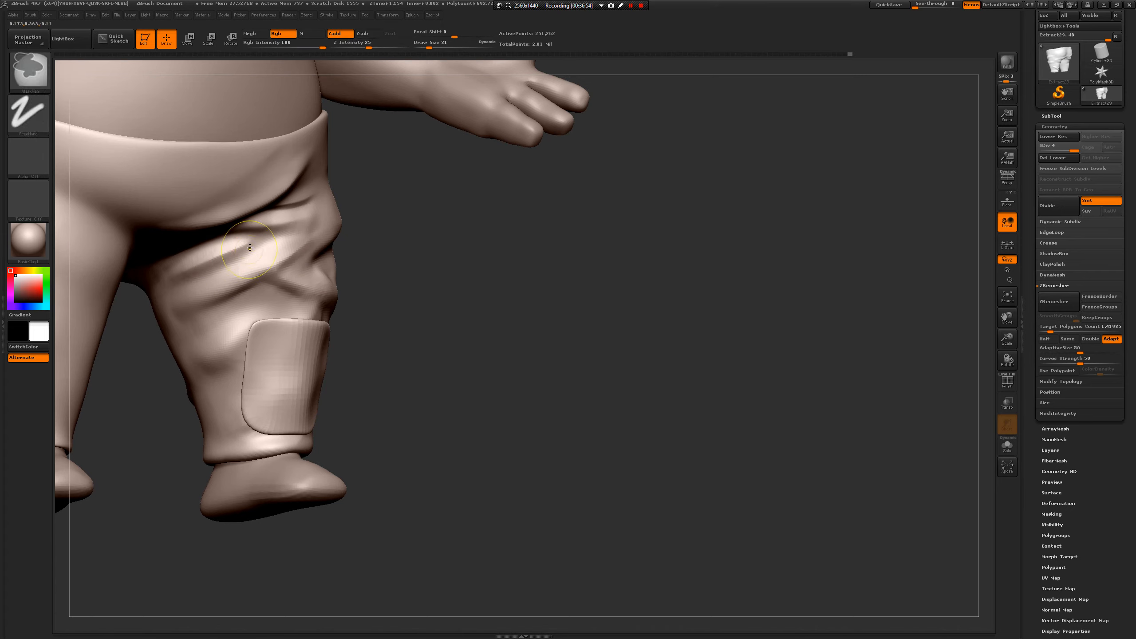
shift+drag(242, 249, 244, 242)
drag(191, 274, 241, 272)
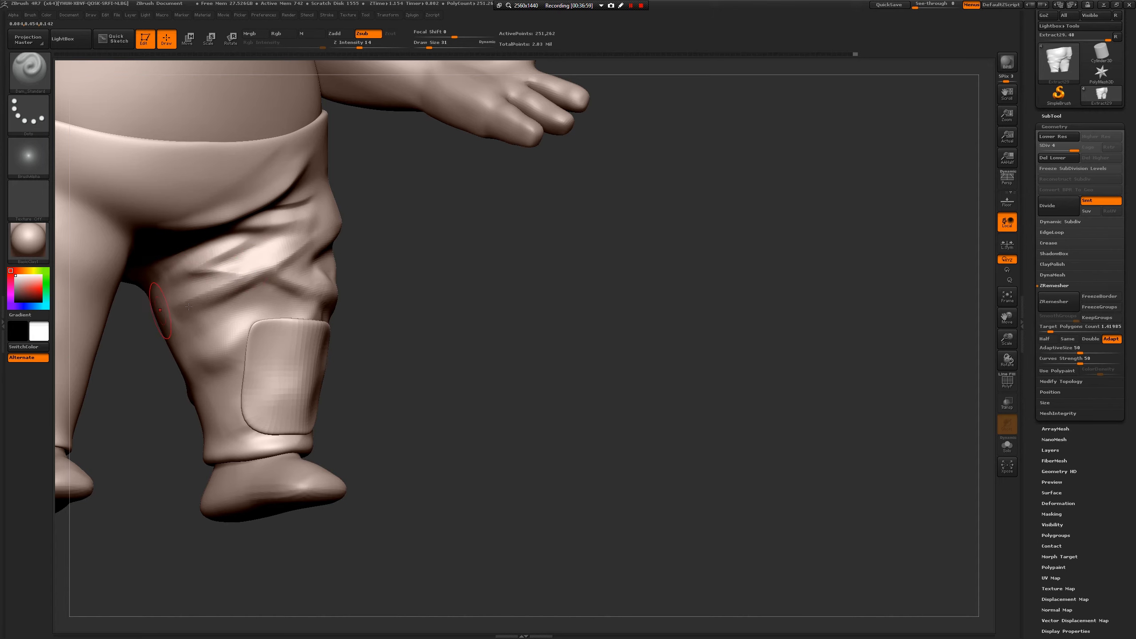
- Smooth the inner thigh creases and cut sharper diagonal creases above the left knee patch toward the outer thigh
shift+drag(219, 299, 188, 308)
drag(246, 284, 161, 321)
drag(409, 275, 408, 287)
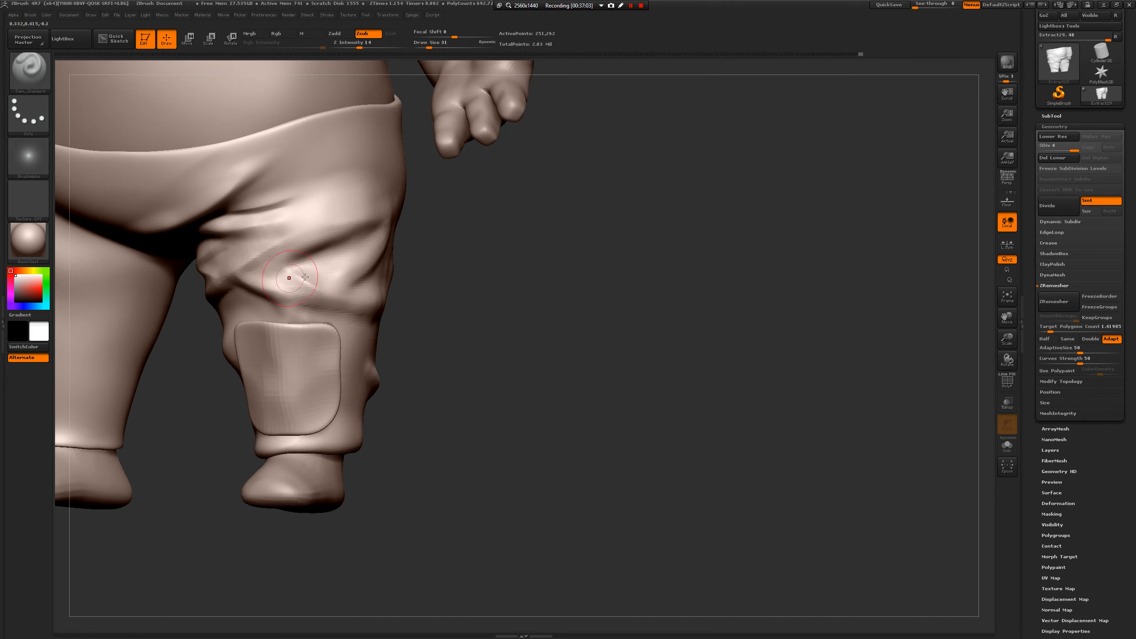
drag(293, 259, 352, 230)
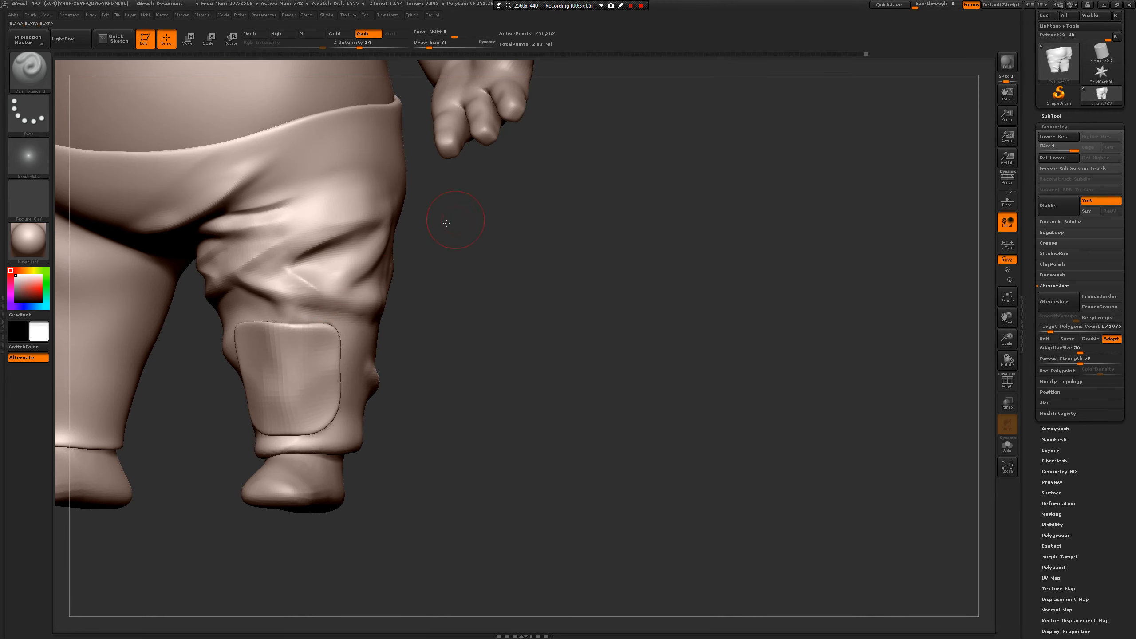
- Deepen the creases across the front of the left thigh and refine the fold on its inner side
drag(456, 228, 407, 229)
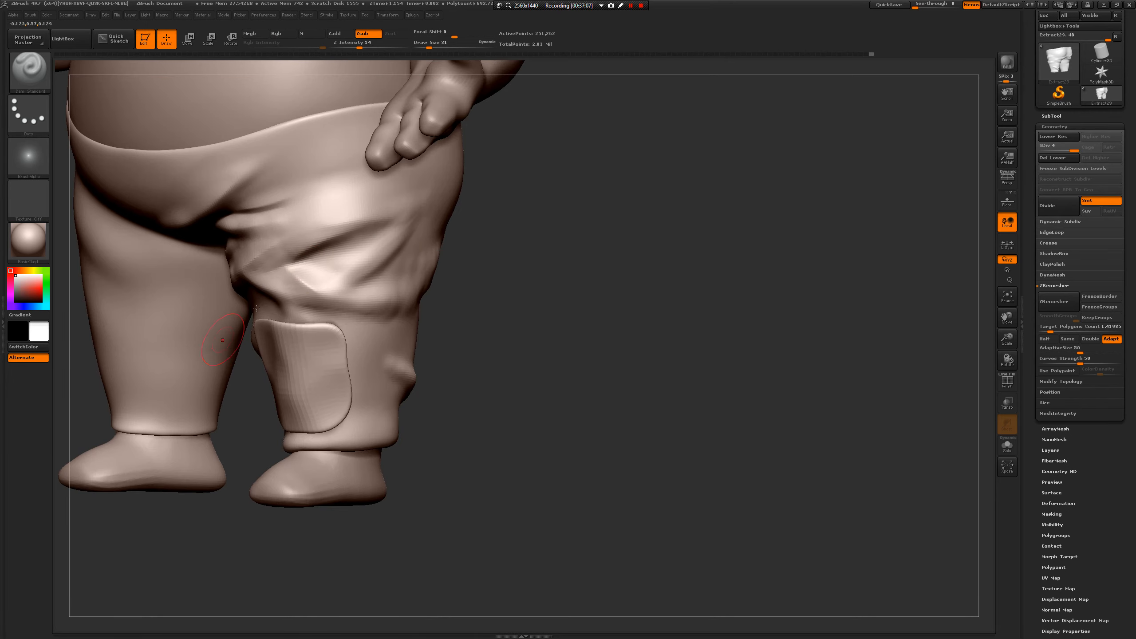
drag(240, 348, 289, 304)
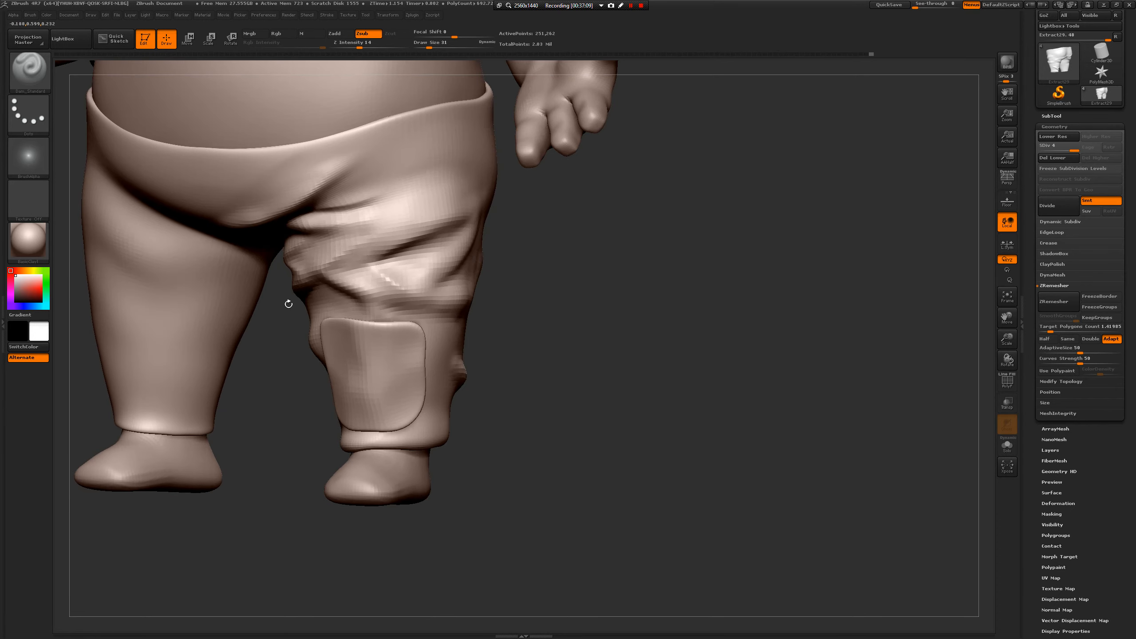
drag(352, 268, 381, 258)
mouse_move(582, 286)
alt+mouse_down()
mouse_move(580, 350)
mouse_move(553, 333)
mouse_move(570, 331)
alt+mouse_up()
drag(316, 221, 403, 215)
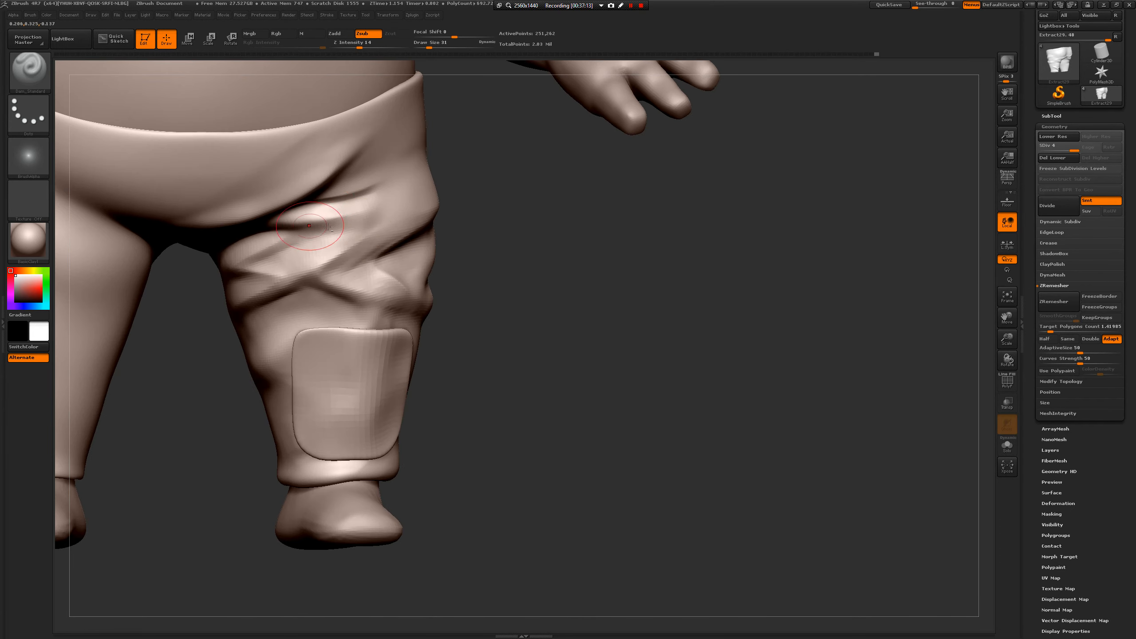
drag(531, 229, 460, 226)
drag(247, 277, 253, 264)
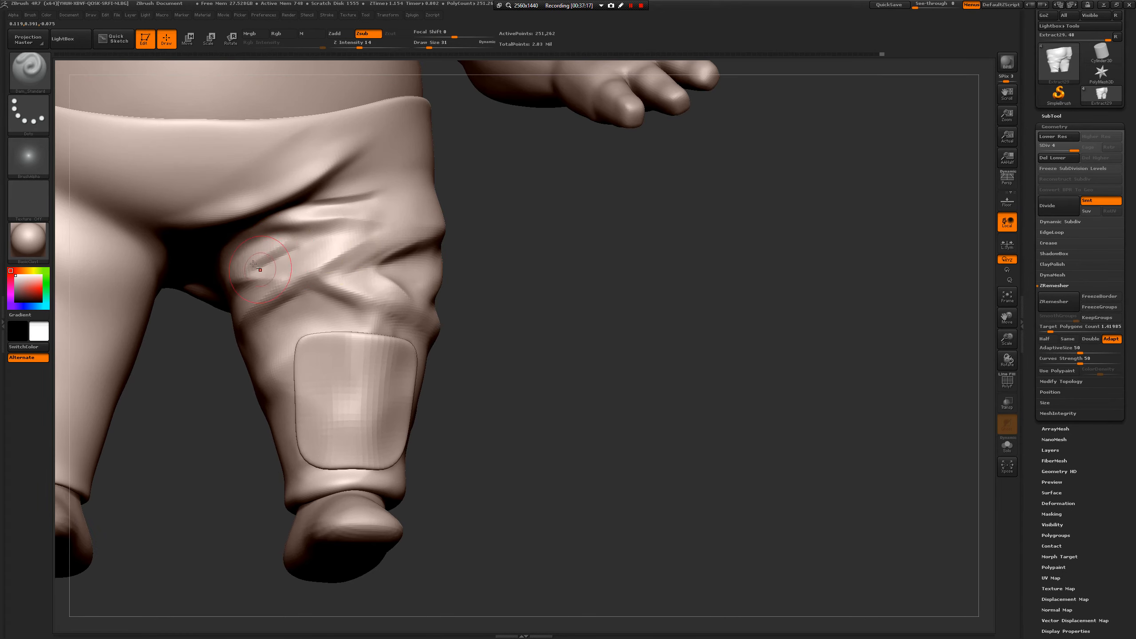
- Try a curved crease on the back of the left thigh below the buttock fold at draw size 35
mouse_move(583, 282)
mouse_down()
mouse_move(380, 299)
mouse_move(313, 309)
mouse_move(313, 319)
mouse_move(349, 322)
mouse_move(425, 244)
mouse_move(343, 249)
mouse_move(462, 241)
mouse_up()
mouse_move(596, 335)
mouse_down()
mouse_move(577, 372)
mouse_move(497, 417)
mouse_move(497, 299)
mouse_move(482, 246)
mouse_move(581, 188)
mouse_move(447, 233)
mouse_move(557, 205)
mouse_move(421, 237)
mouse_move(507, 232)
mouse_move(554, 212)
mouse_up()
mouse_move(559, 210)
mouse_down()
mouse_move(408, 238)
mouse_move(374, 267)
mouse_move(402, 264)
mouse_up()
key(space)
drag(453, 339, 445, 338)
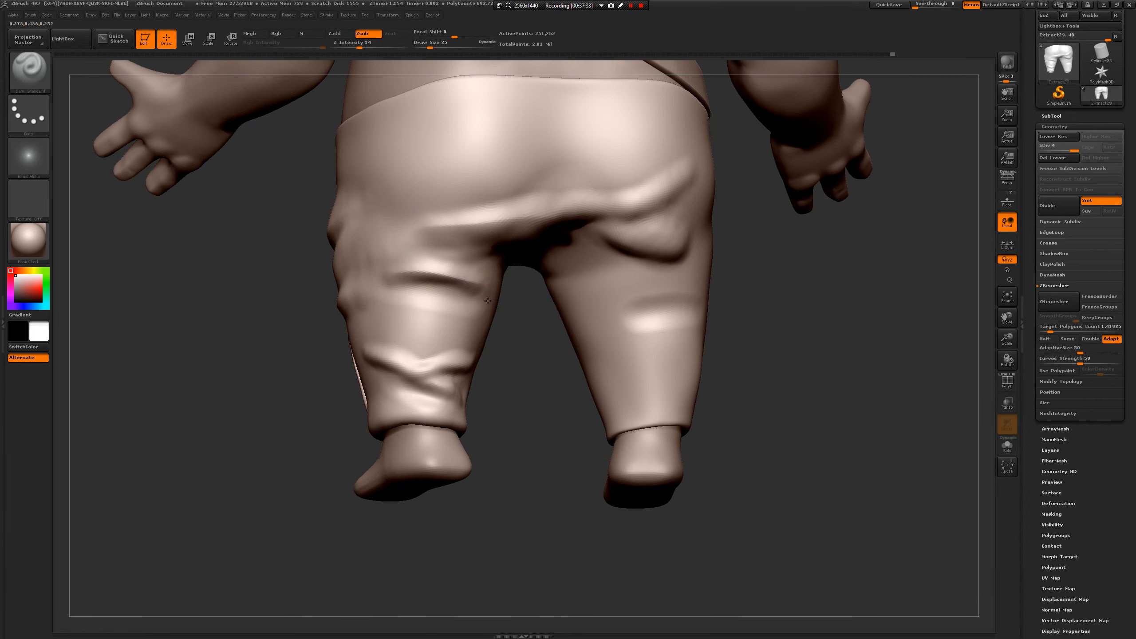
right_drag(488, 300, 453, 277)
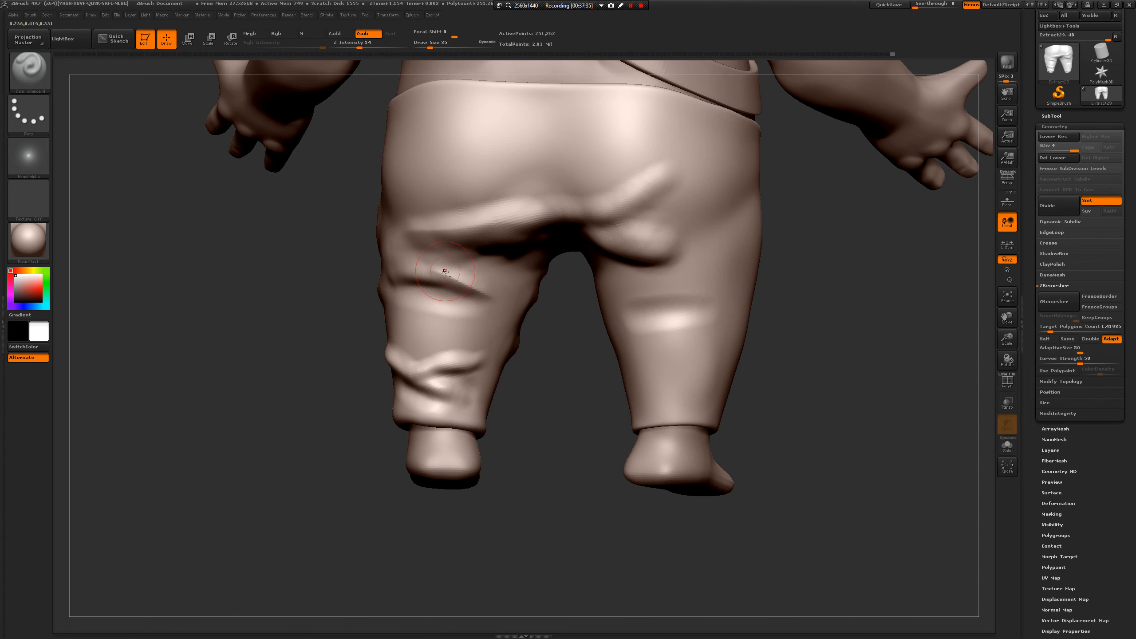
shift+drag(458, 256, 471, 229)
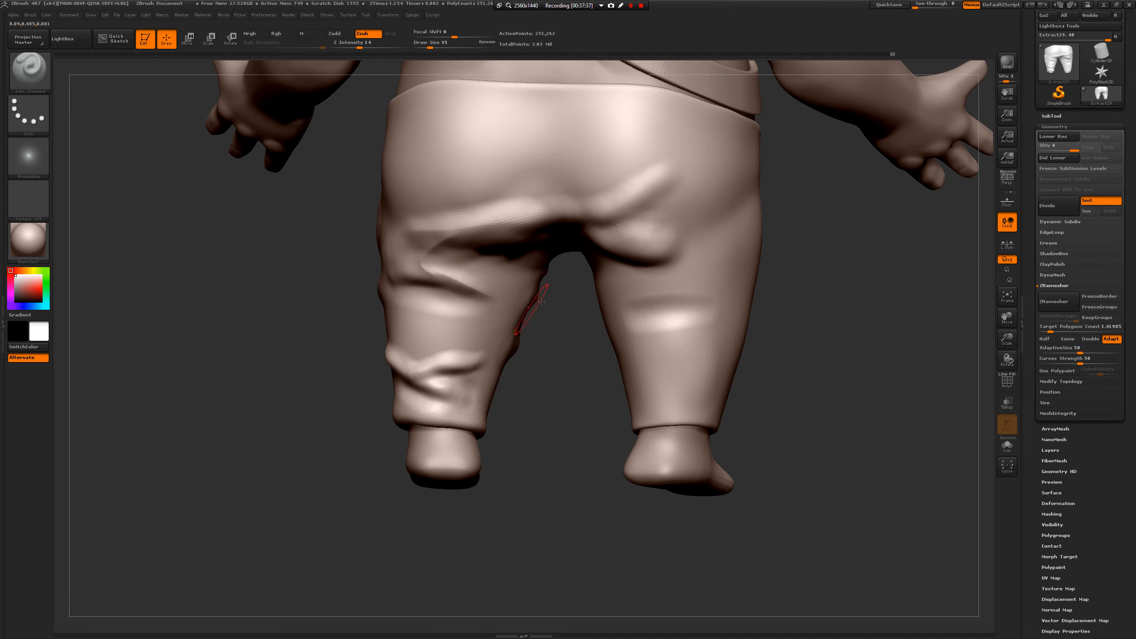
right_drag(541, 302, 520, 267)
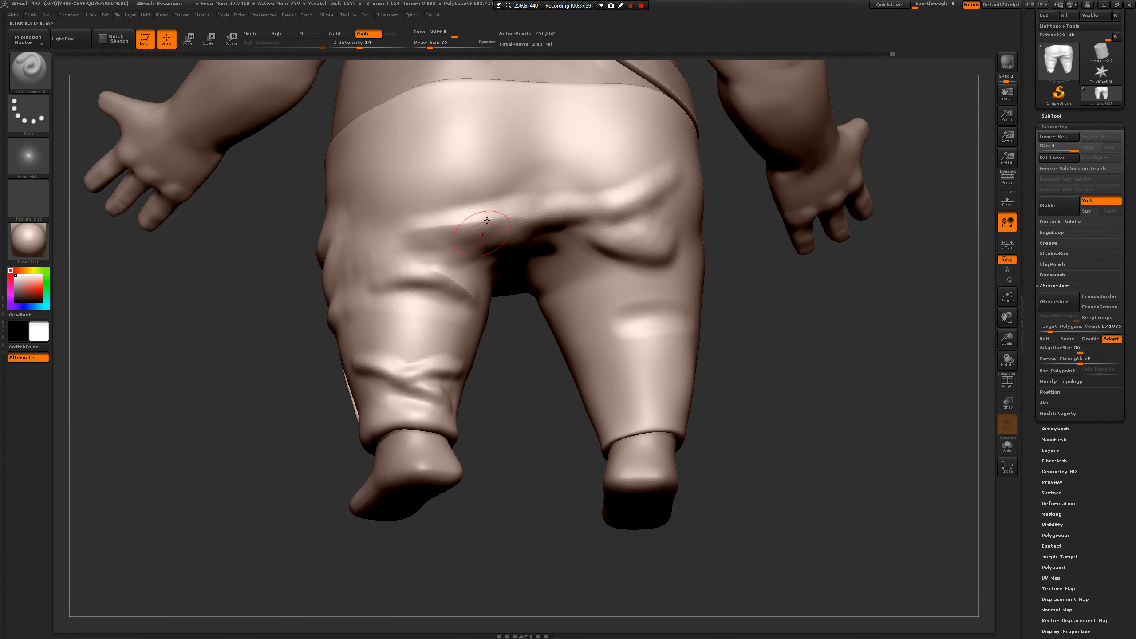
- Switch to the Standard brush at draw size 23 and sculpt a diagonal fold below the left buttock on the back thigh
key(b)
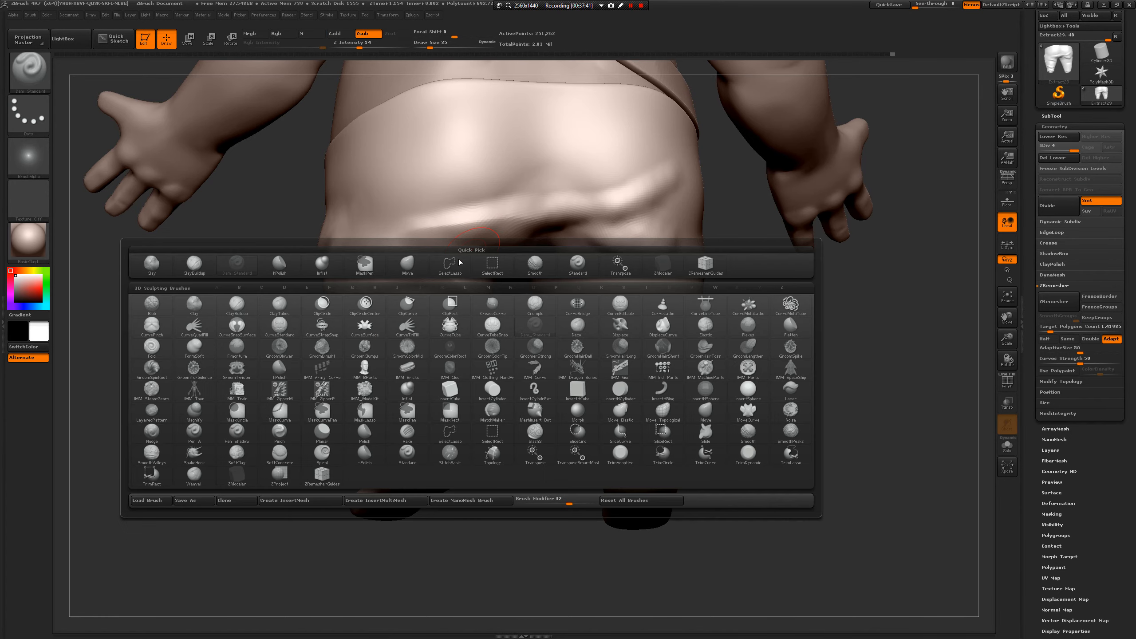
key(s)
key(t)
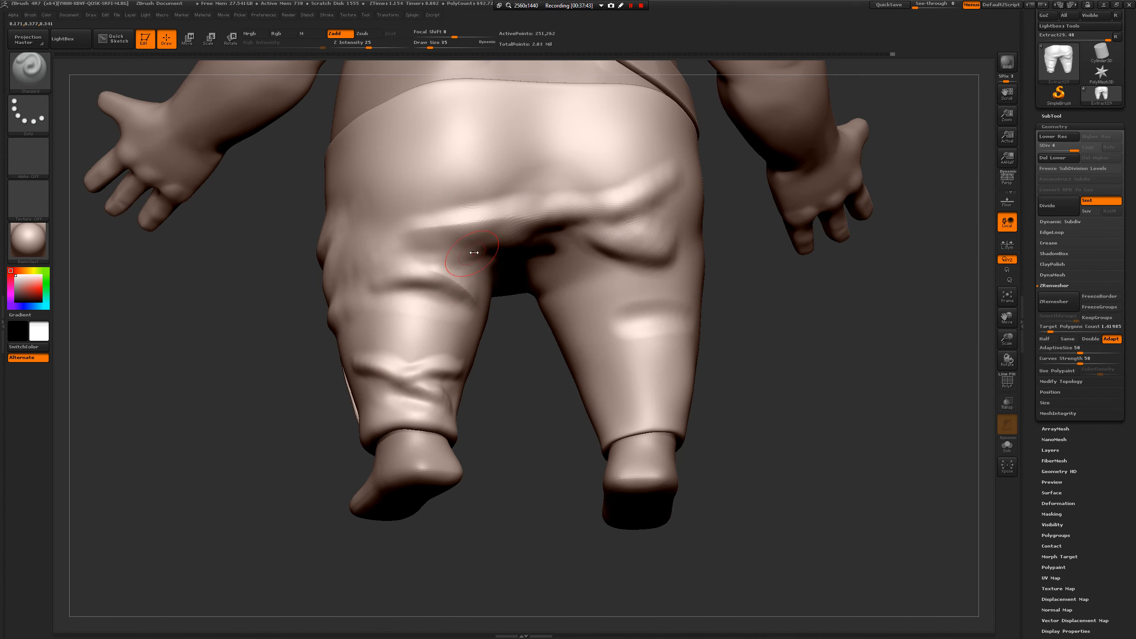
key(space)
mouse_move(438, 245)
mouse_down()
mouse_move(481, 259)
mouse_move(456, 251)
mouse_up()
key(space)
key(space)
drag(481, 243, 479, 244)
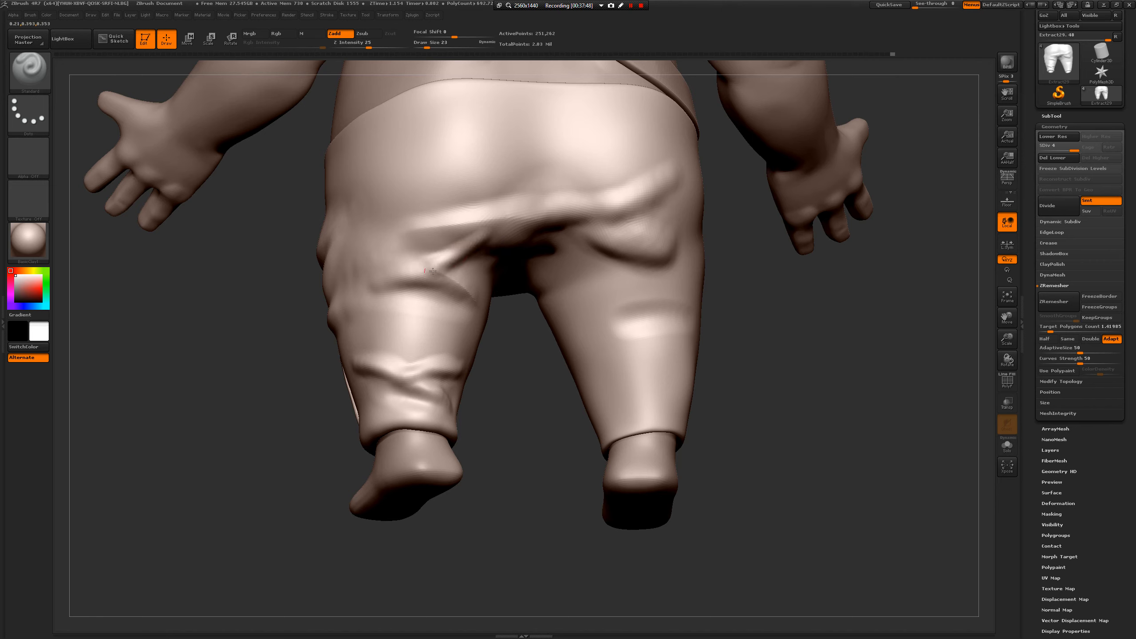
alt+drag(471, 237, 382, 252)
key(ctrl+z)
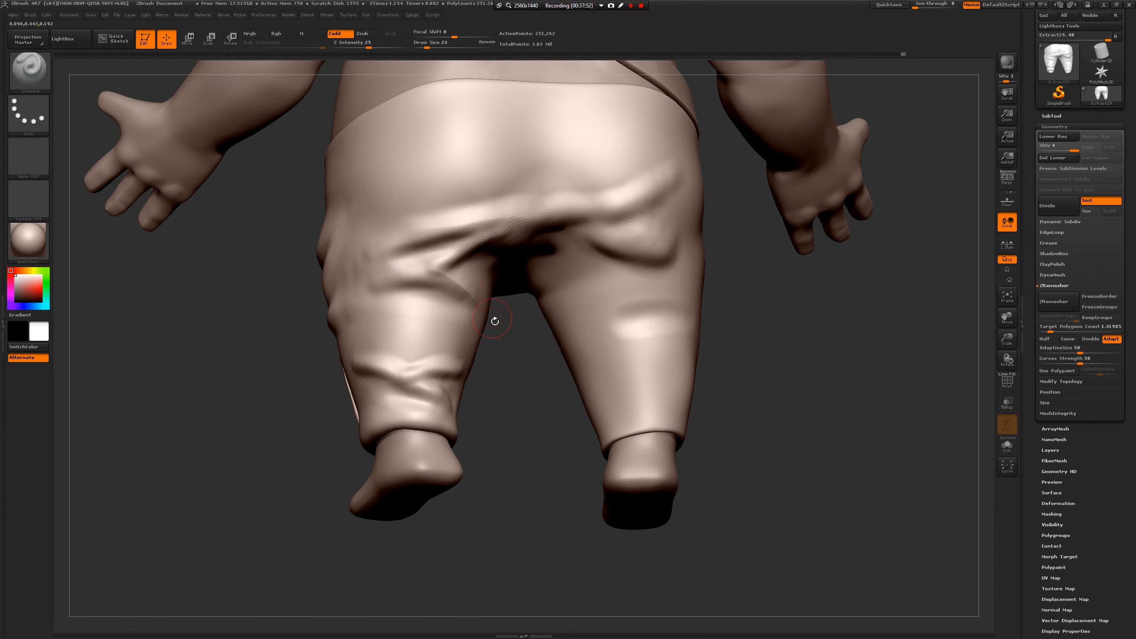
- Extend the raised folds from the back of the left thigh around its outer side, undoing a trial stroke
drag(495, 321, 478, 303)
drag(406, 243, 342, 268)
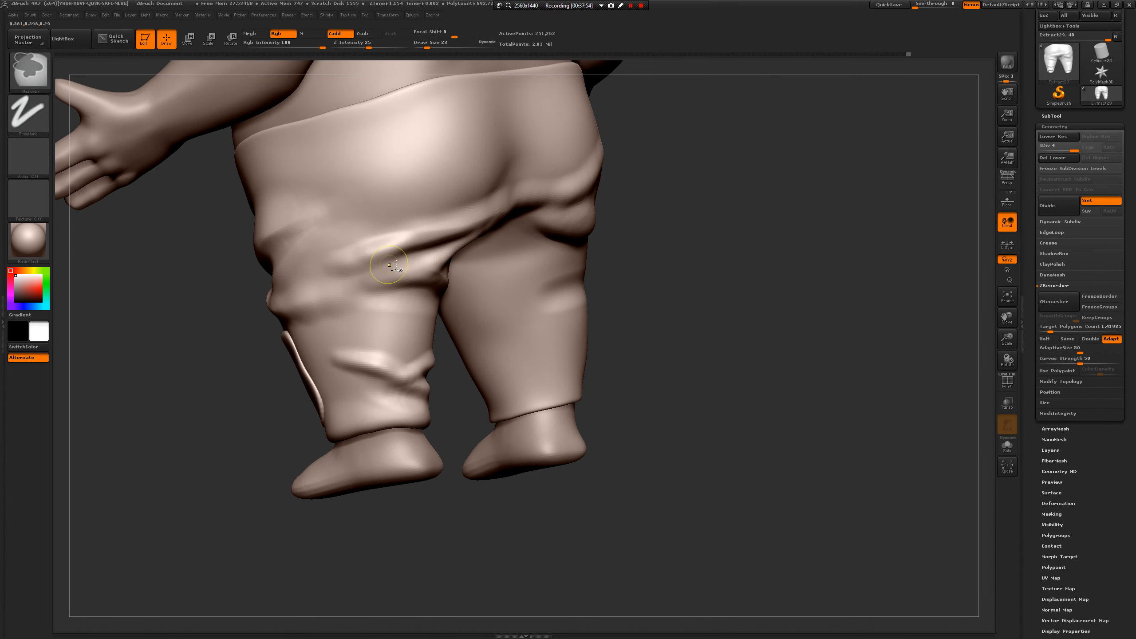
key(ctrl+z)
mouse_move(406, 247)
mouse_down()
mouse_move(345, 268)
mouse_move(350, 299)
mouse_move(395, 315)
mouse_up()
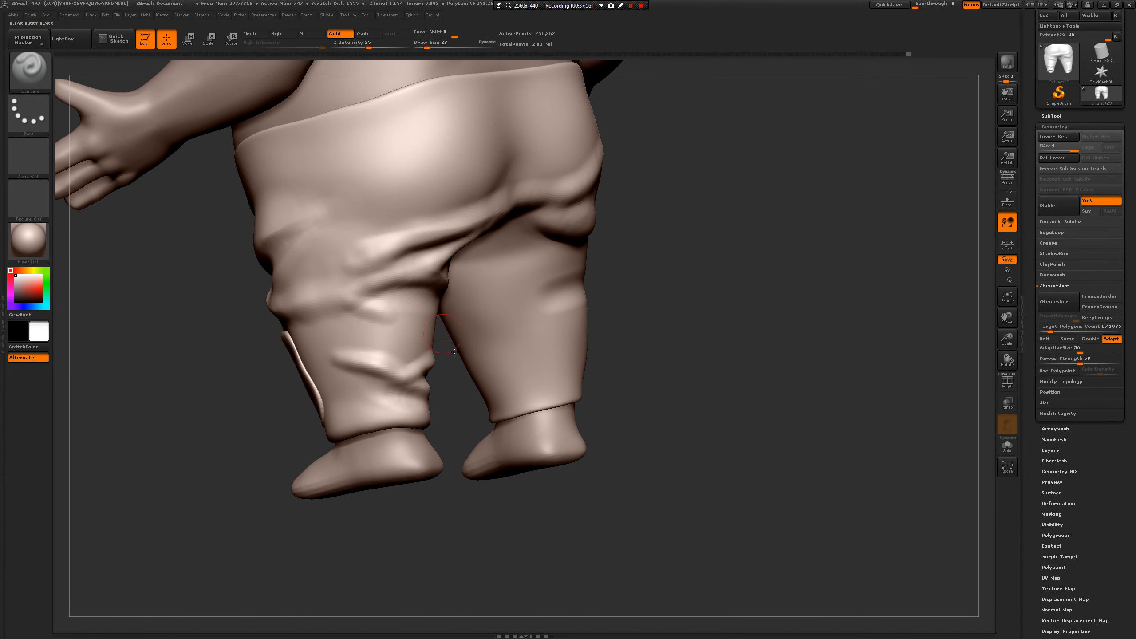
drag(237, 393, 330, 330)
mouse_move(387, 273)
mouse_down()
mouse_move(330, 300)
mouse_move(381, 324)
mouse_up()
- Build up diagonal folds behind the left knee and blend them down into the calf folds
drag(507, 334, 404, 325)
drag(315, 398, 266, 394)
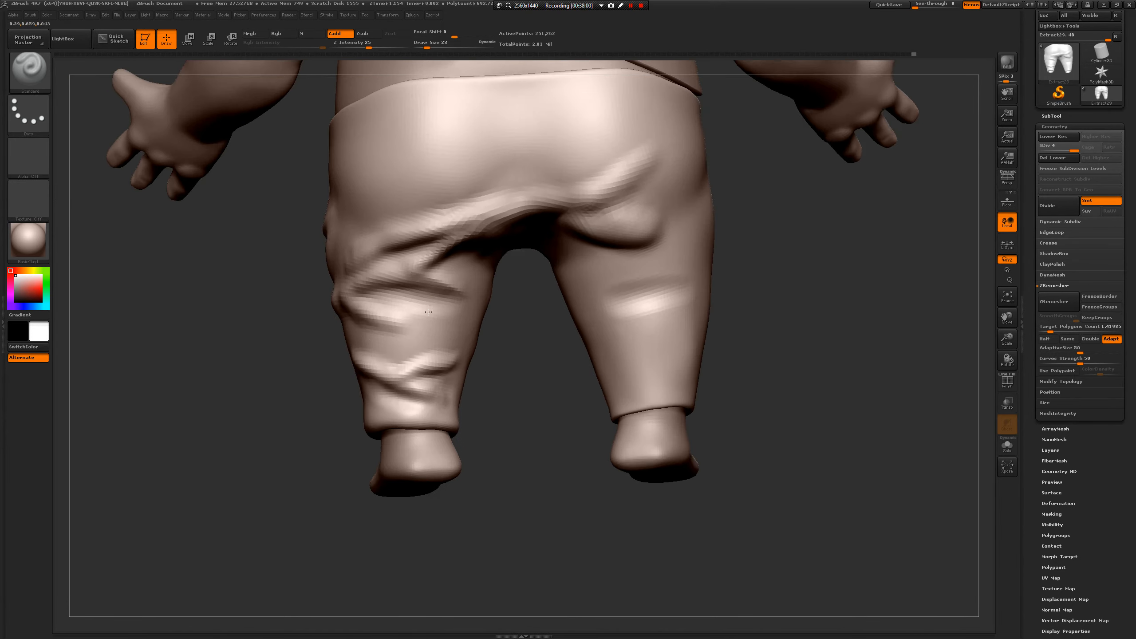
drag(406, 324, 463, 344)
key(ctrl)
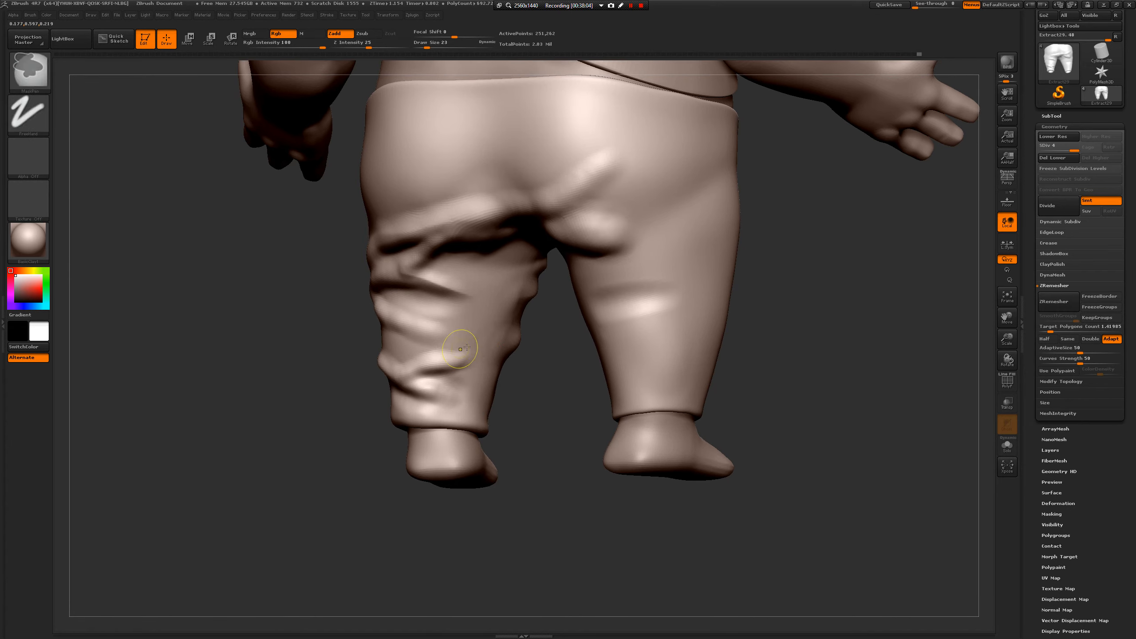
mouse_move(515, 366)
mouse_down()
mouse_move(477, 364)
mouse_move(469, 351)
mouse_up()
key(ctrl)
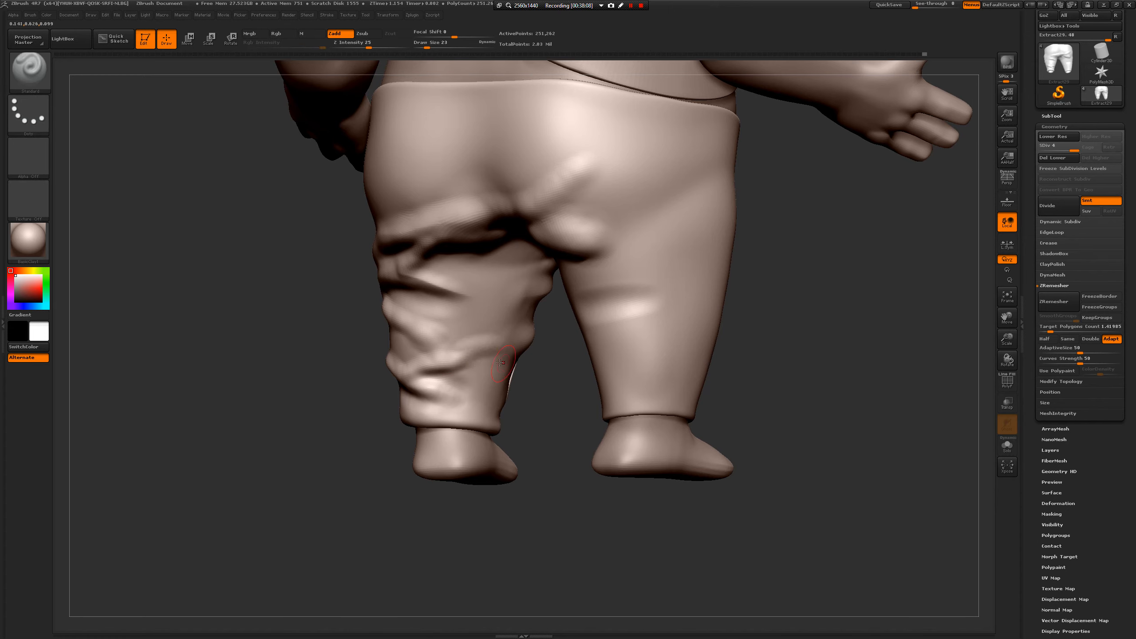
drag(306, 411, 425, 328)
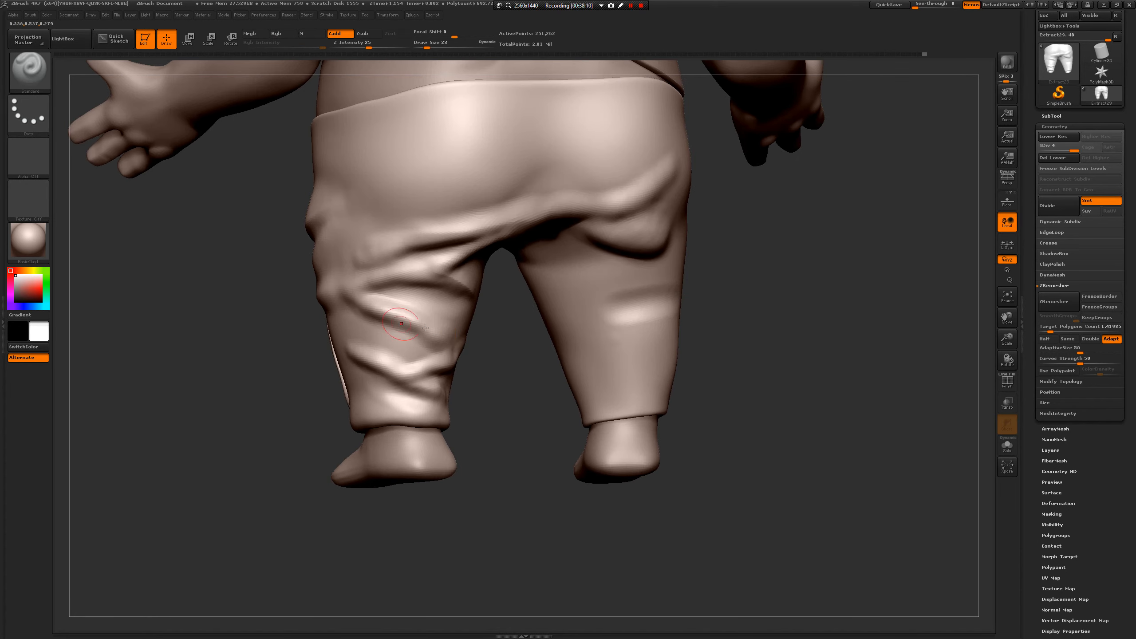
- Switch to the Dam_Standard brush and carve a diagonal crease between the folds behind the left knee
key(b)
key(d)
key(s)
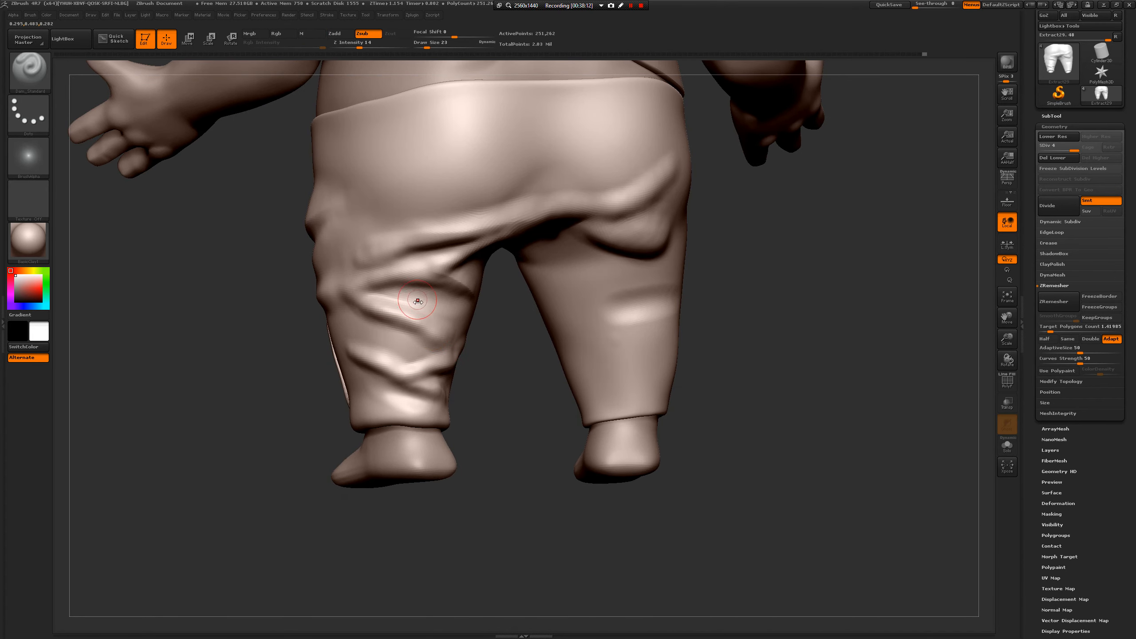
drag(417, 302, 369, 316)
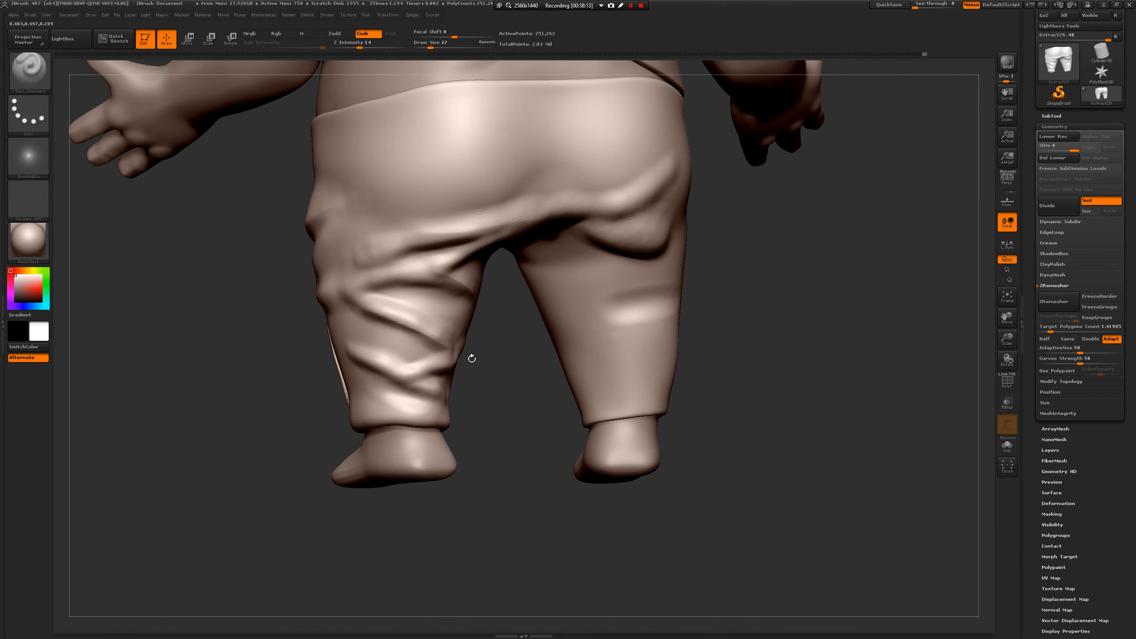
shift+drag(469, 355, 452, 340)
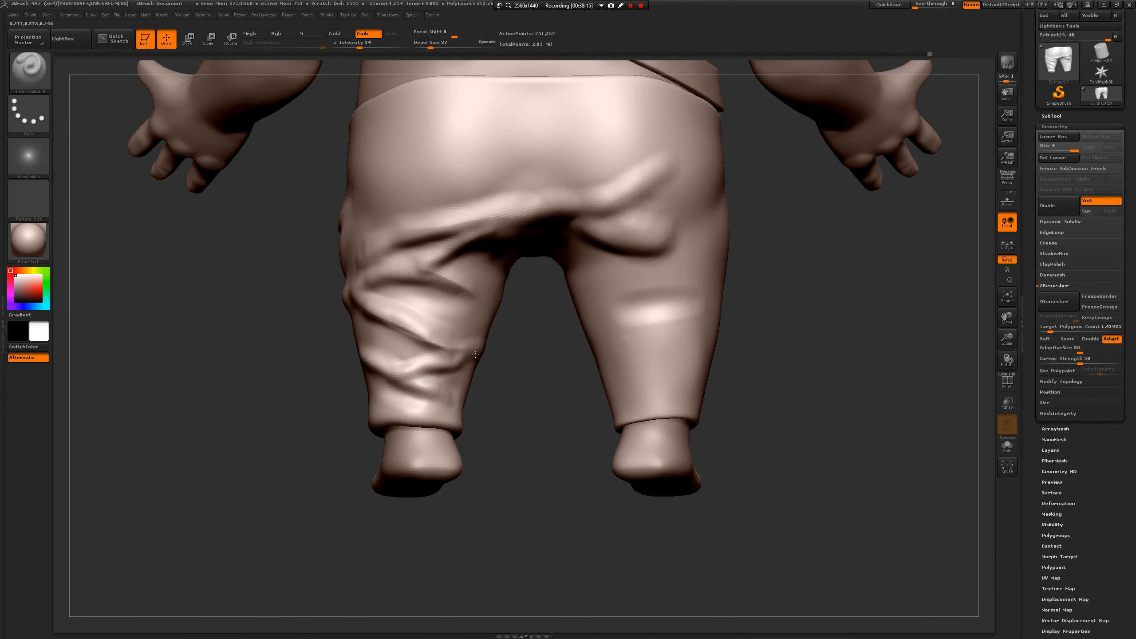
- Sharpen the creases on the back of the left calf and behind the knee at draw size 37, undoing trial strokes
drag(402, 373, 415, 389)
mouse_move(320, 376)
mouse_down()
mouse_move(380, 367)
mouse_move(474, 388)
mouse_move(447, 385)
mouse_move(477, 386)
mouse_move(494, 356)
mouse_up()
key(ctrl+z)
key(ctrl+z)
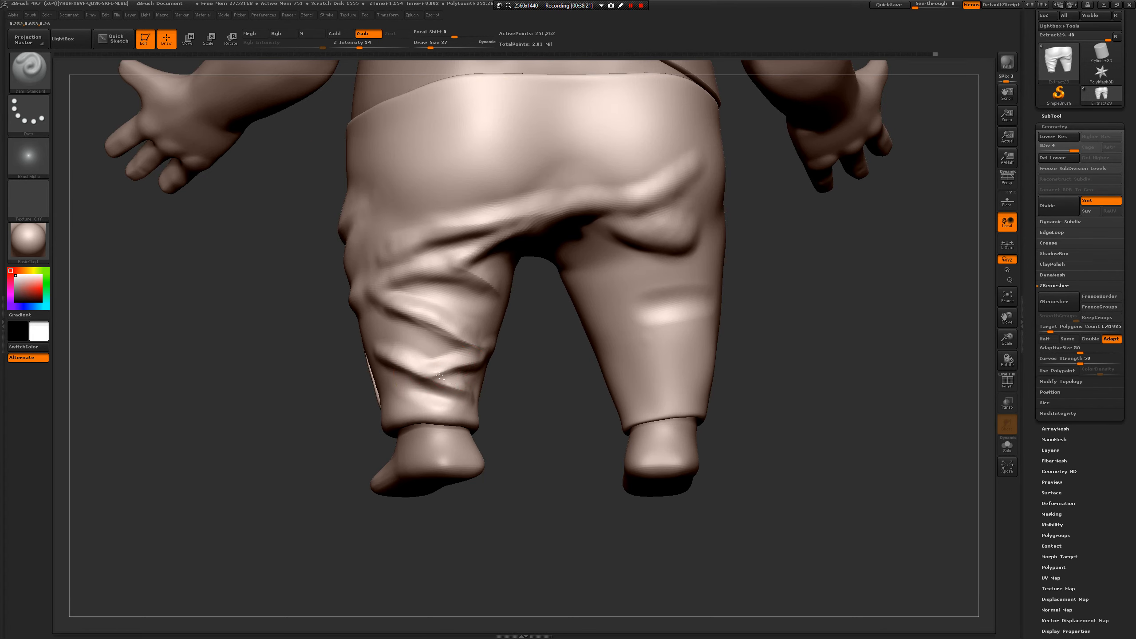
drag(411, 383, 413, 384)
drag(398, 320, 465, 344)
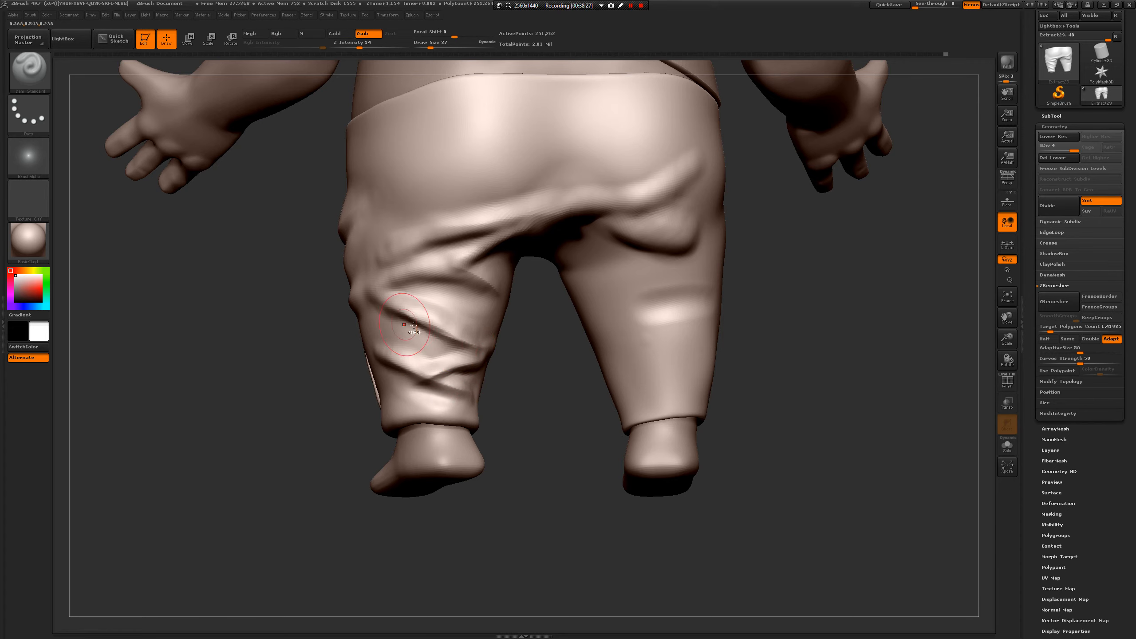
drag(408, 313, 459, 338)
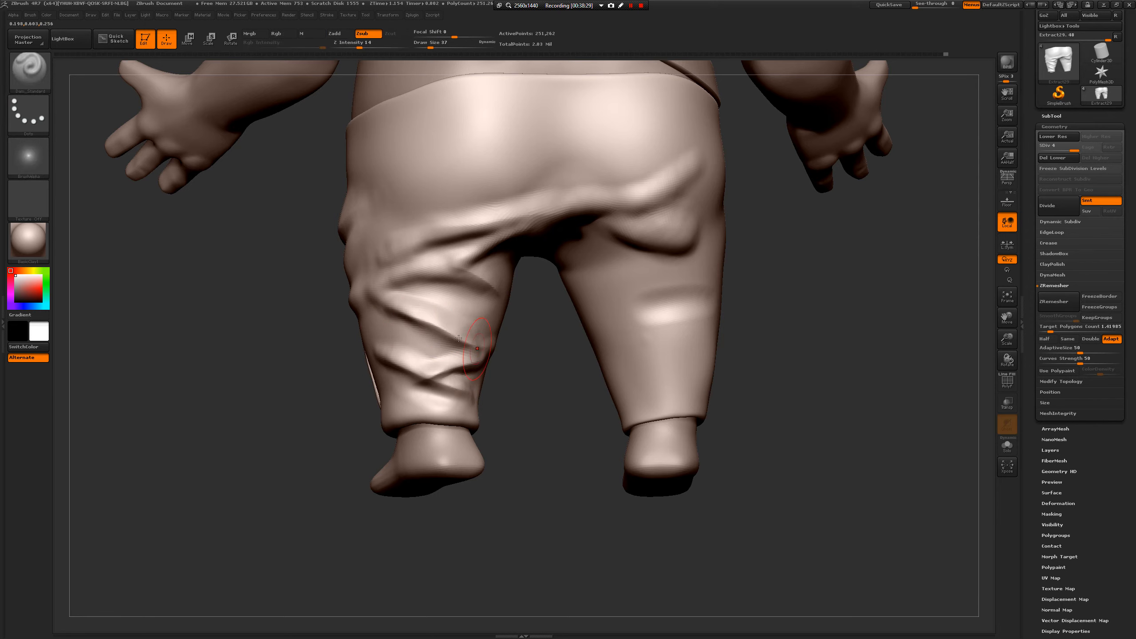
- Rework the crease across the back of the left thigh below the buttock fold, undoing trial strokes
drag(361, 342, 391, 291)
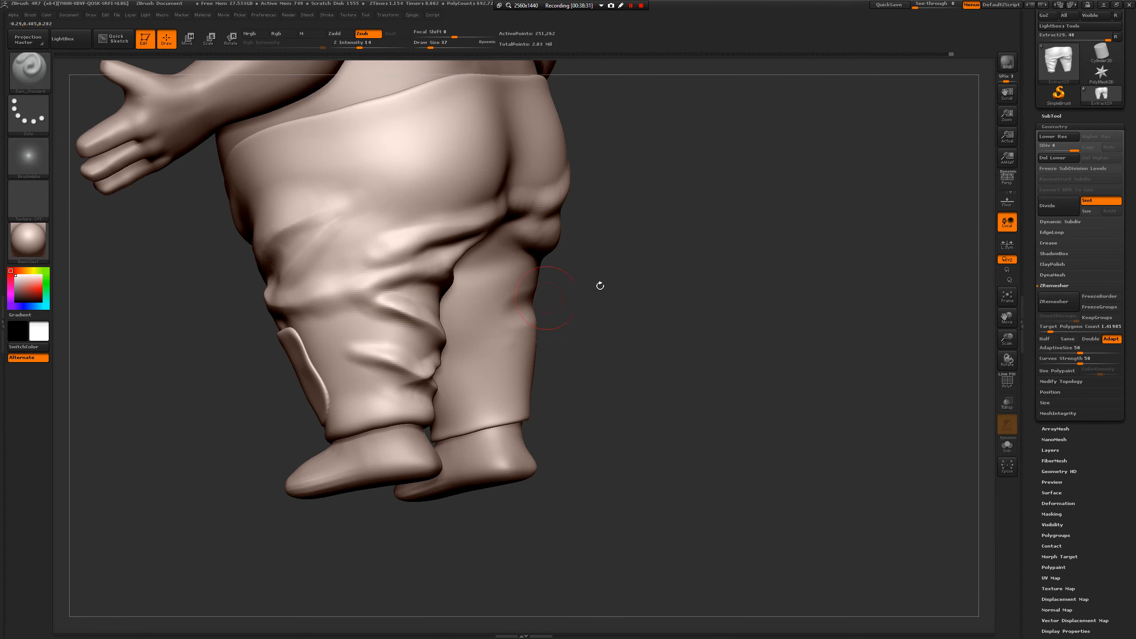
mouse_move(600, 285)
mouse_down()
mouse_move(411, 287)
mouse_move(488, 301)
mouse_up()
key(ctrl+z)
drag(393, 290, 481, 296)
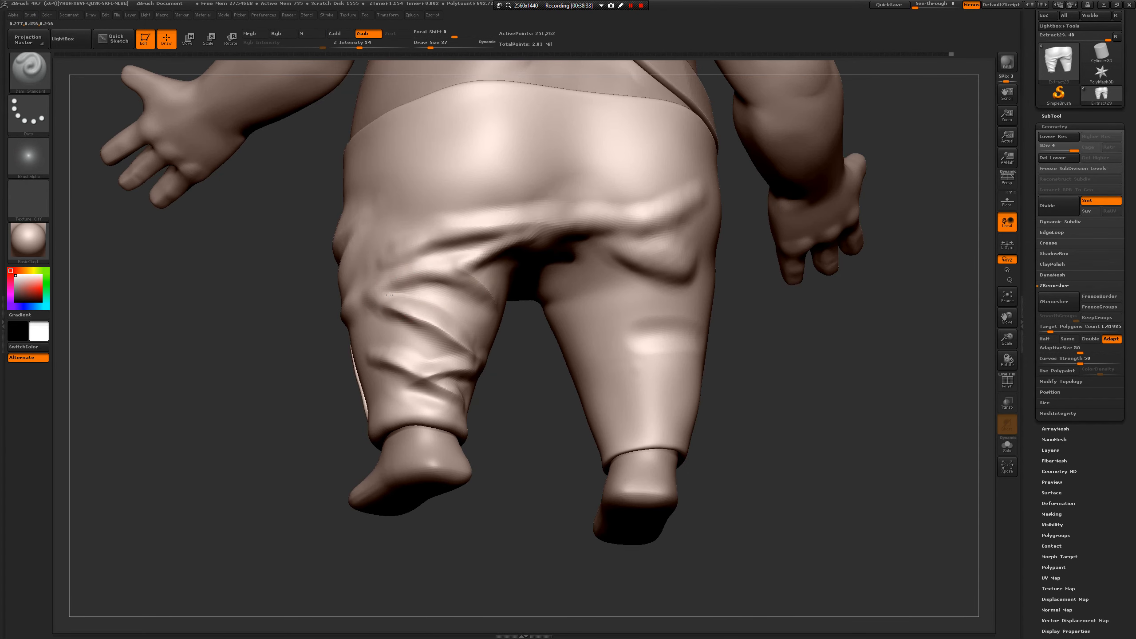
key(ctrl+z)
mouse_move(393, 290)
mouse_down()
mouse_move(477, 292)
mouse_move(447, 273)
mouse_move(387, 284)
mouse_up()
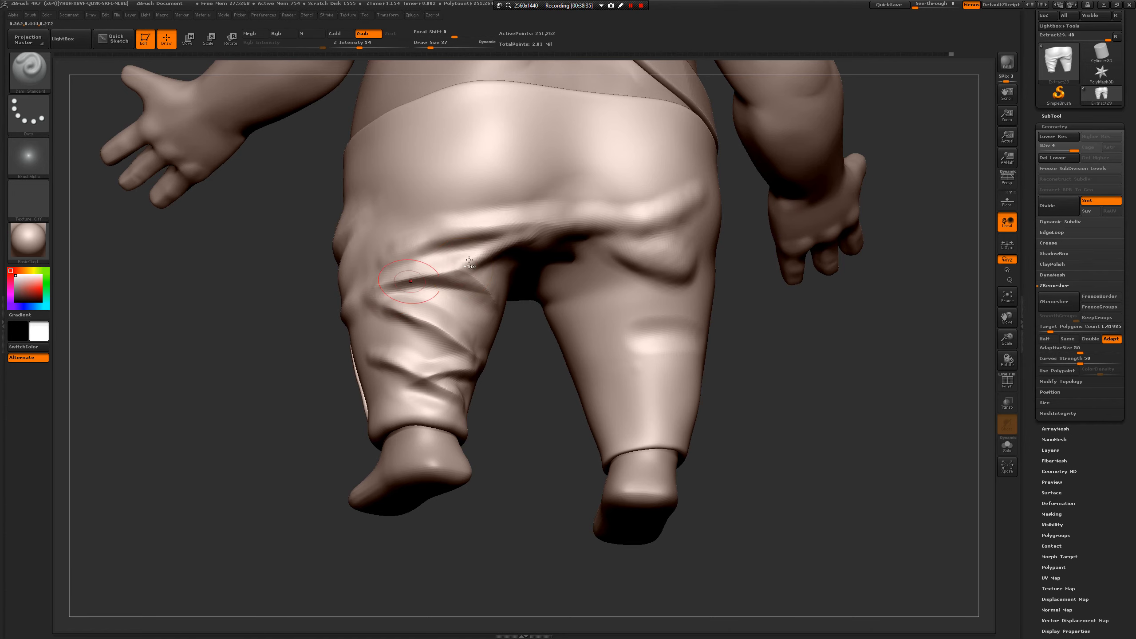
- Undo the last stroke and recarve the crease across the lower back of the left thigh toward its outer side
key(ctrl+z)
drag(475, 267, 378, 287)
drag(263, 407, 413, 294)
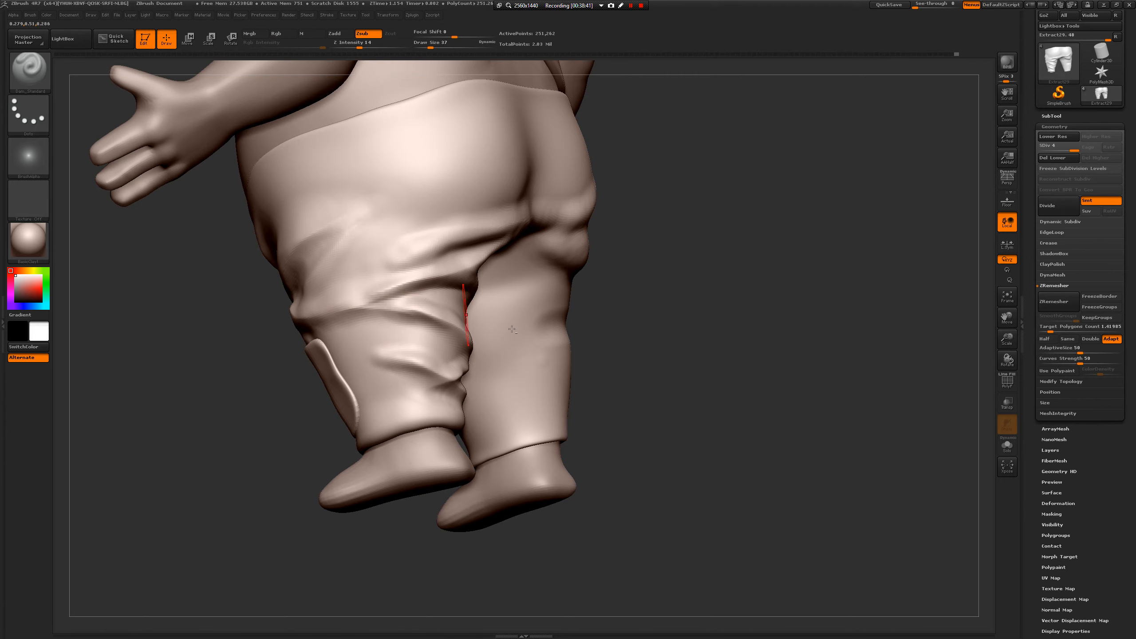
- With the ClayBuildup brush, raise a cloth ridge along the outer edge of the left shin patch and smooth it
mouse_move(652, 365)
alt+mouse_down()
mouse_move(655, 323)
mouse_move(697, 332)
mouse_move(641, 383)
mouse_move(676, 365)
mouse_move(564, 327)
alt+mouse_up()
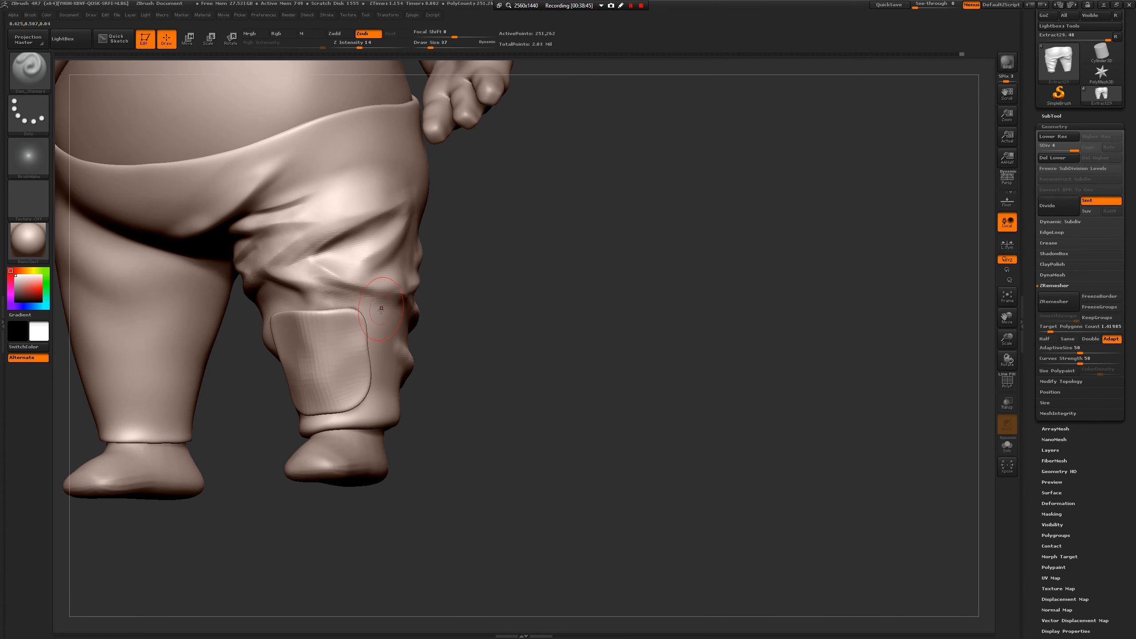
mouse_move(446, 331)
alt+mouse_down()
mouse_move(508, 389)
mouse_move(460, 381)
alt+mouse_up()
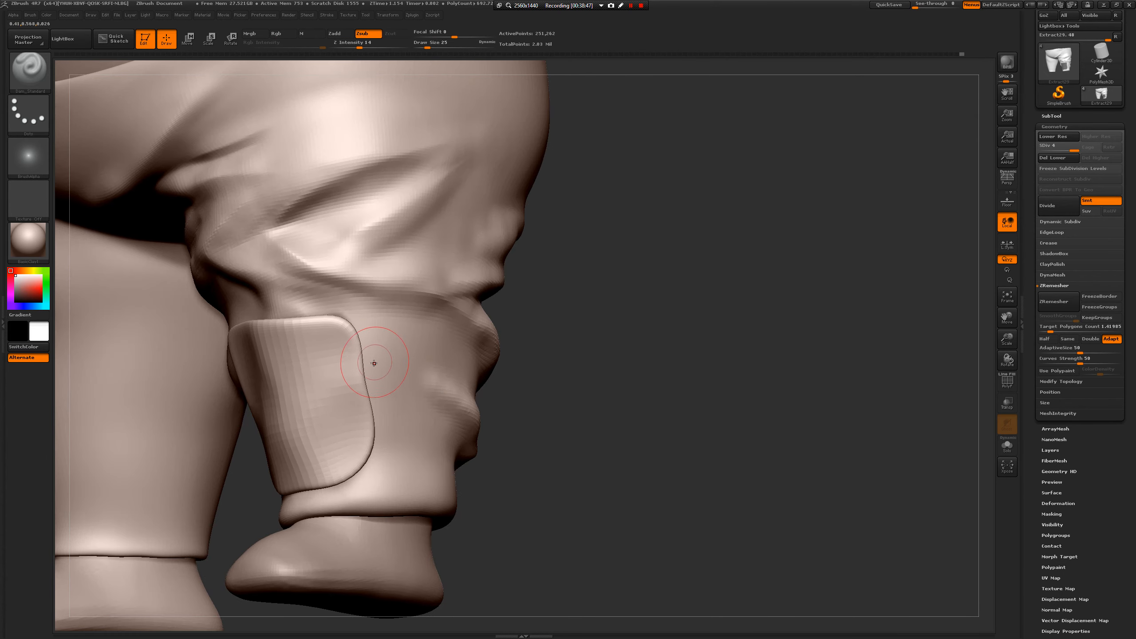
key(b)
key(c)
key(b)
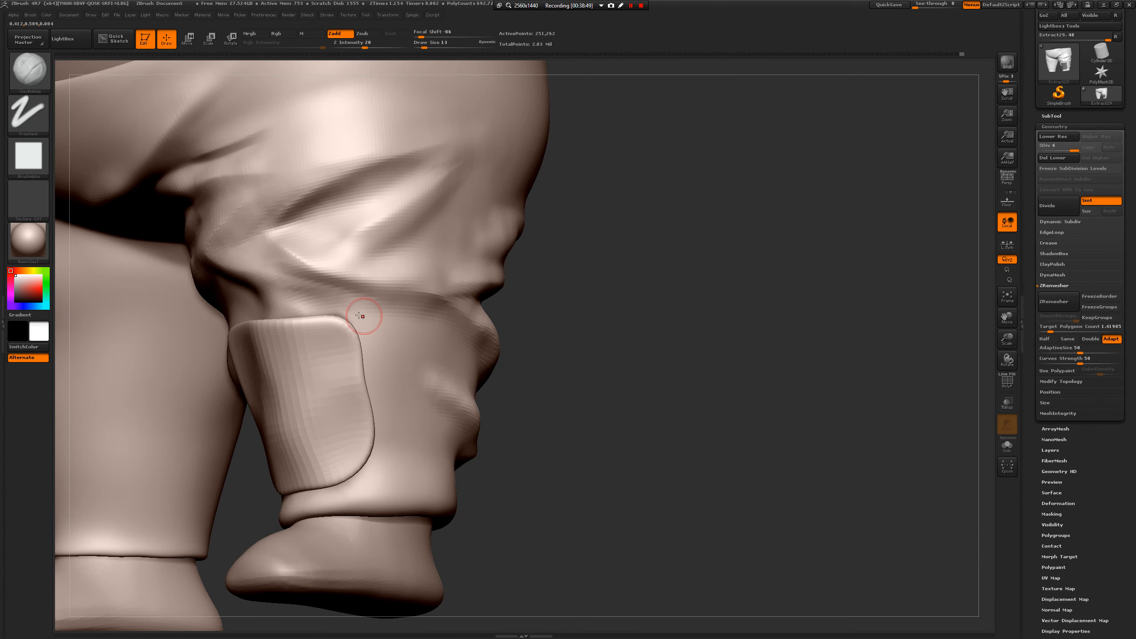
mouse_move(354, 311)
mouse_down()
mouse_move(377, 339)
mouse_move(392, 413)
mouse_move(371, 349)
mouse_move(393, 456)
mouse_move(364, 485)
mouse_up()
drag(391, 430, 366, 483)
drag(548, 457, 424, 444)
shift+drag(364, 479, 359, 370)
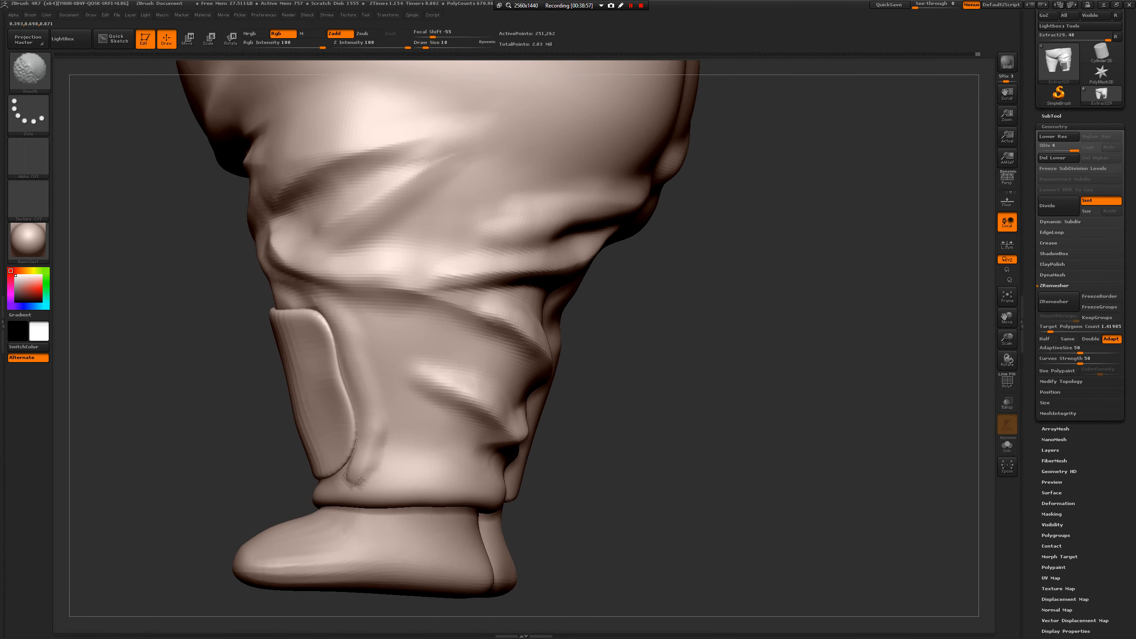
- Build up cloth along the upper and inner edges of the shin patch and smooth it toward the cuff
drag(236, 464, 297, 401)
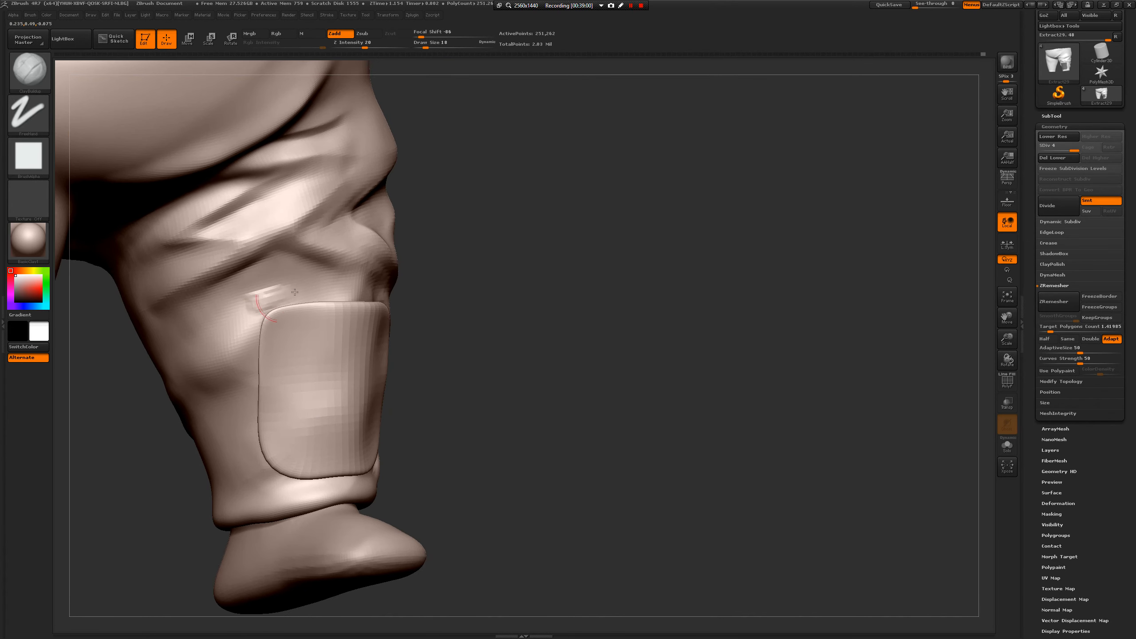
mouse_move(294, 292)
mouse_down()
mouse_move(320, 285)
mouse_move(249, 345)
mouse_move(247, 408)
mouse_move(278, 482)
mouse_move(295, 486)
mouse_move(277, 488)
mouse_move(306, 490)
mouse_move(283, 301)
mouse_move(312, 289)
mouse_up()
shift+drag(267, 464, 296, 495)
drag(480, 472, 463, 454)
mouse_move(647, 441)
alt+mouse_down()
mouse_move(672, 429)
mouse_move(659, 462)
mouse_move(657, 434)
alt+mouse_up()
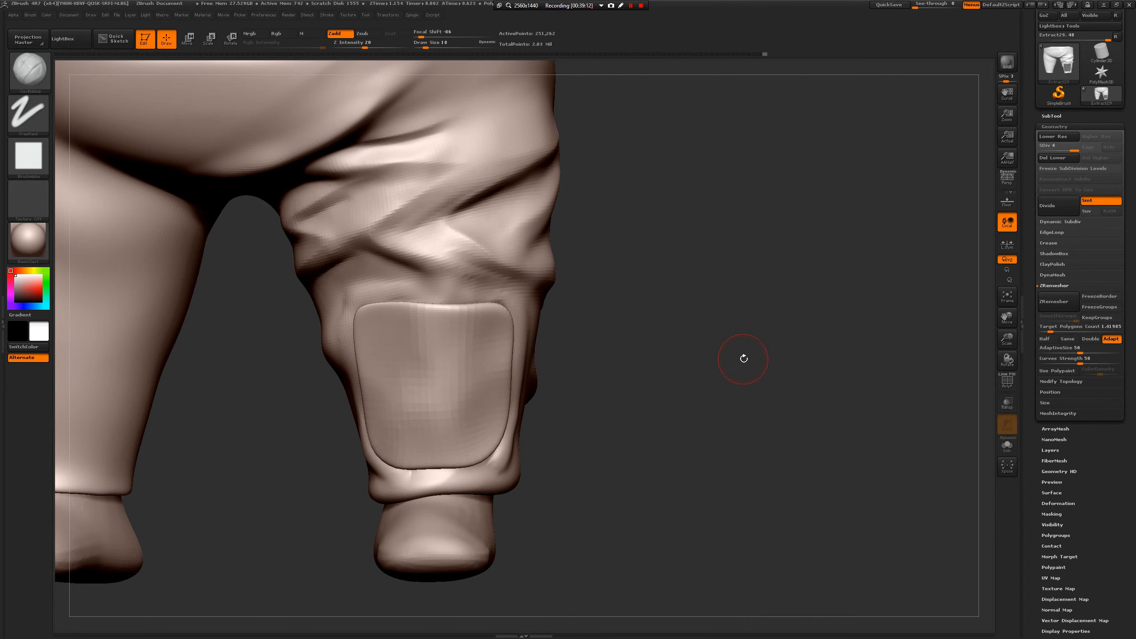
- Divide the pants mesh to subdivision level 5
drag(744, 359, 837, 300)
click(1048, 206)
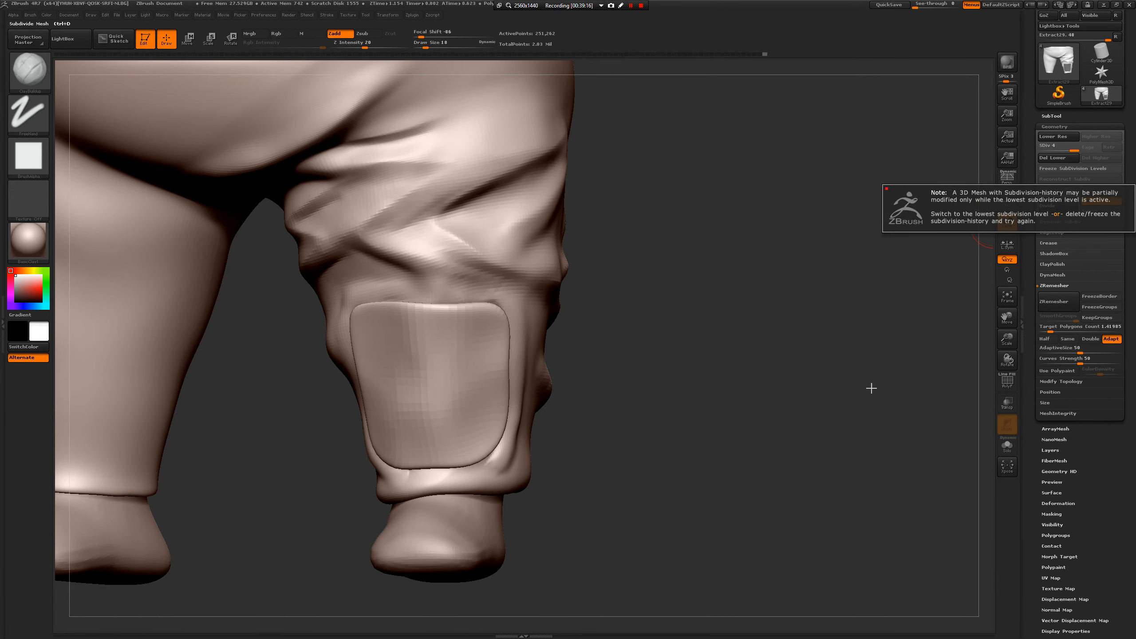
mouse_move(834, 365)
alt+mouse_down()
mouse_move(745, 319)
mouse_move(776, 402)
mouse_move(671, 411)
mouse_move(563, 456)
mouse_move(820, 333)
alt+mouse_up()
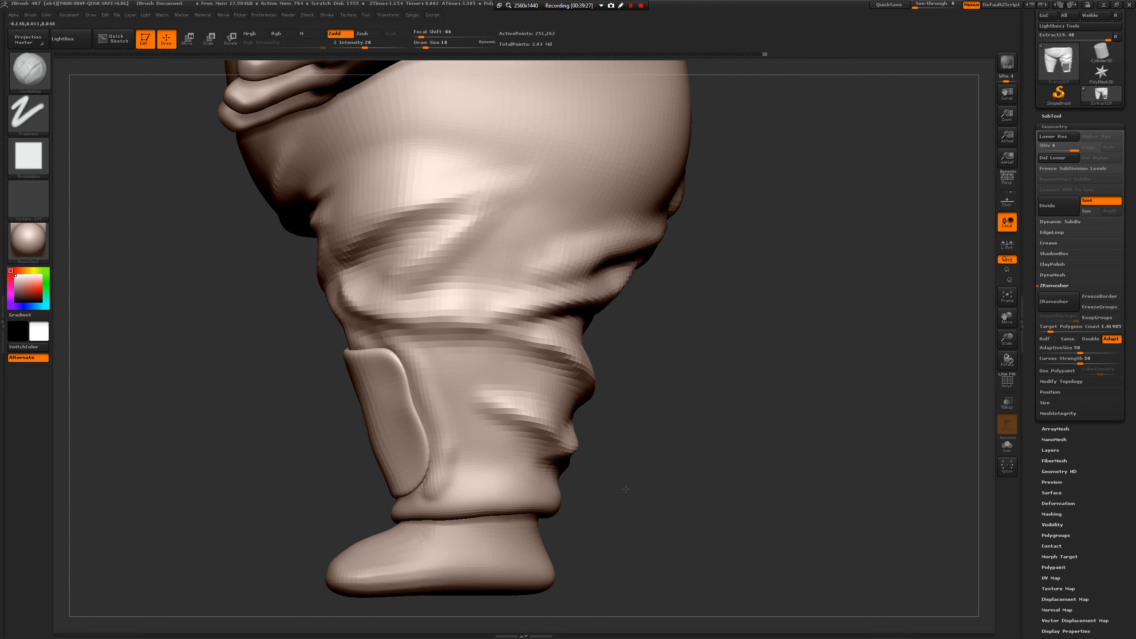
click(1046, 207)
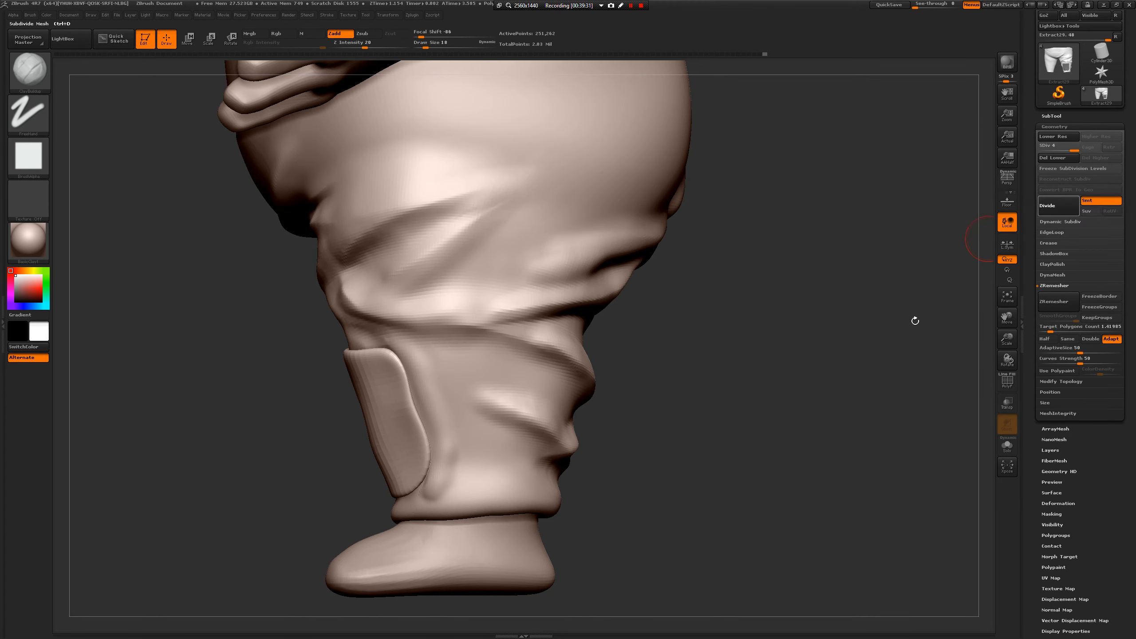
click(1045, 211)
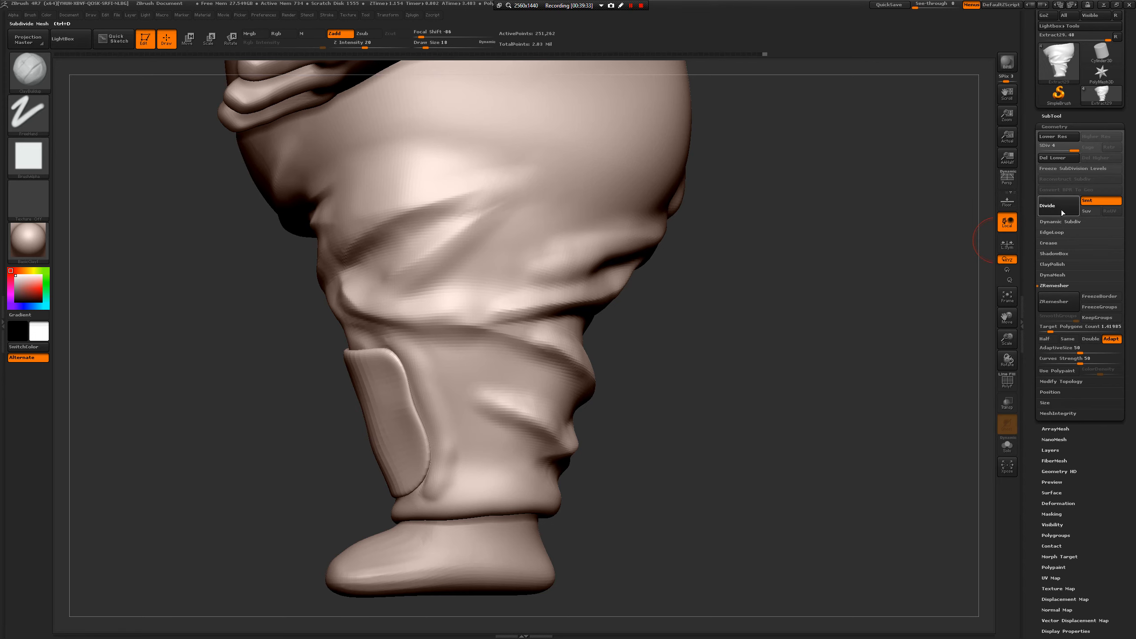
- Switch to the Dam_Standard brush, enlarge it, and carve short creases at the patch's inner upper corner, softening them by smoothing
drag(774, 398, 394, 340)
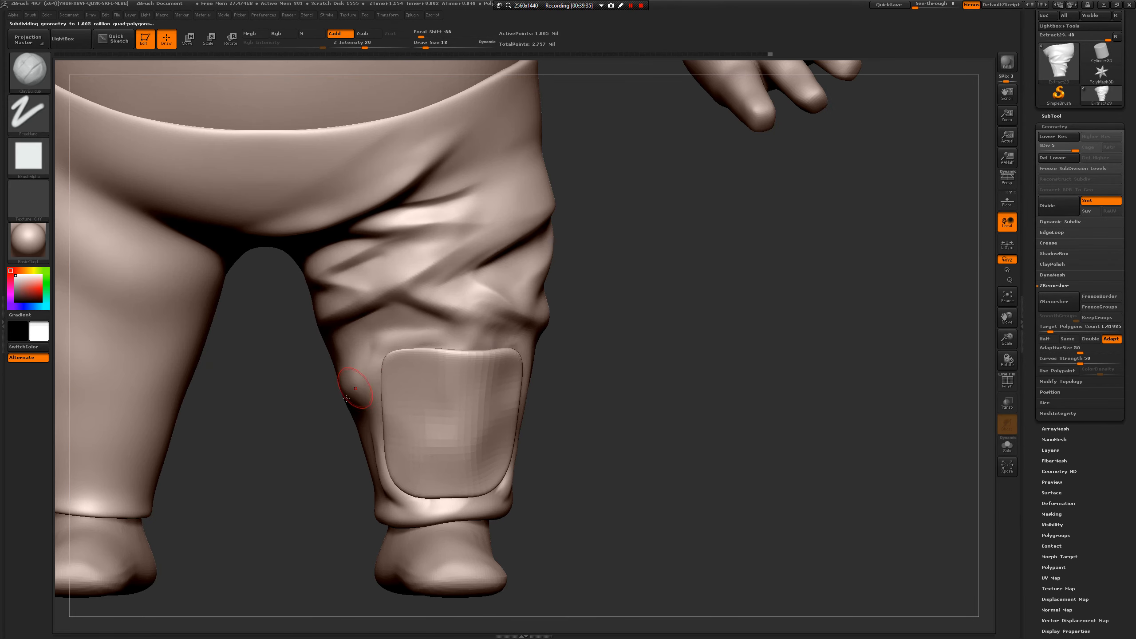
drag(298, 460, 326, 457)
key(b)
key(d)
key(s)
key(space)
click(357, 384)
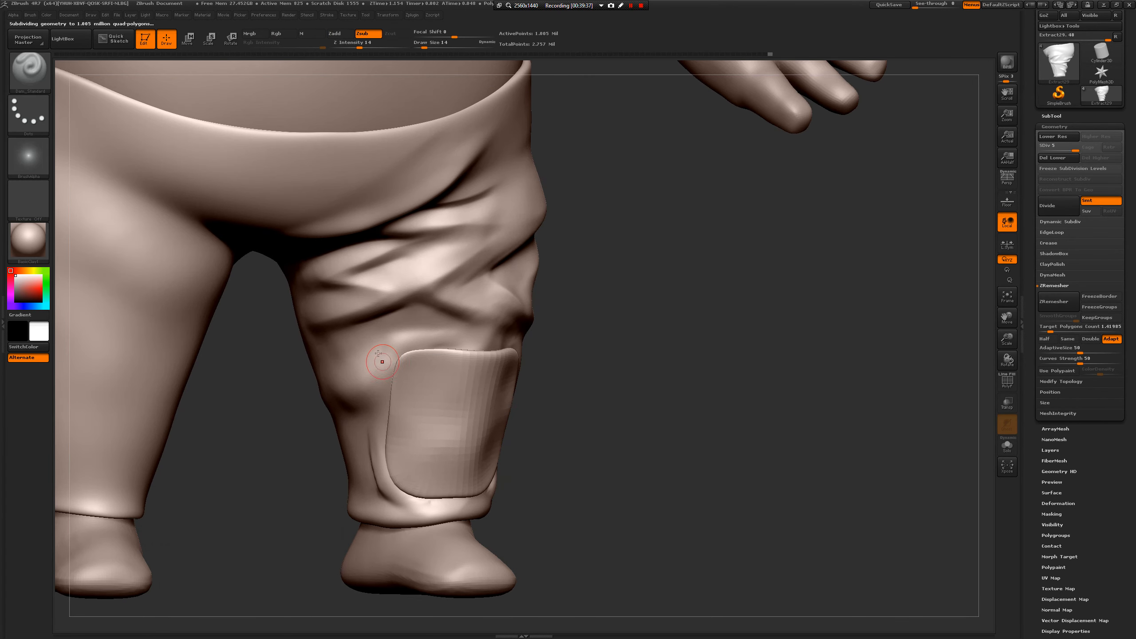
key(space)
key(space)
key(bracketright)
shift+drag(411, 342, 412, 343)
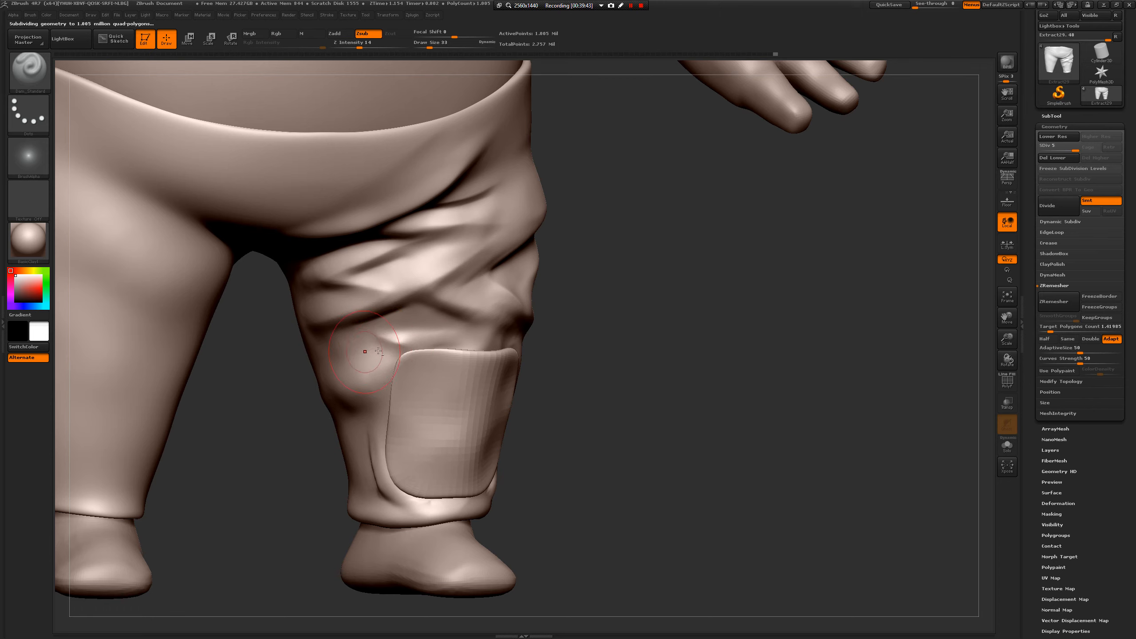
shift+drag(390, 353, 357, 394)
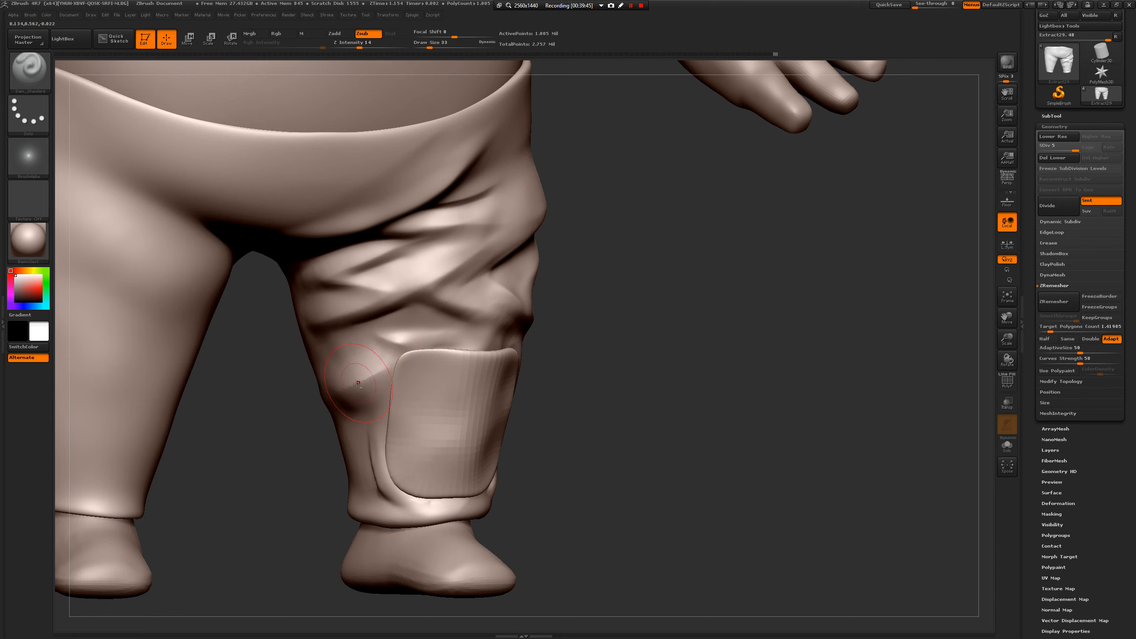
- Carve diagonal creases across the inner calf toward the patch's inner edge and blend them near the cuff
drag(291, 462, 369, 375)
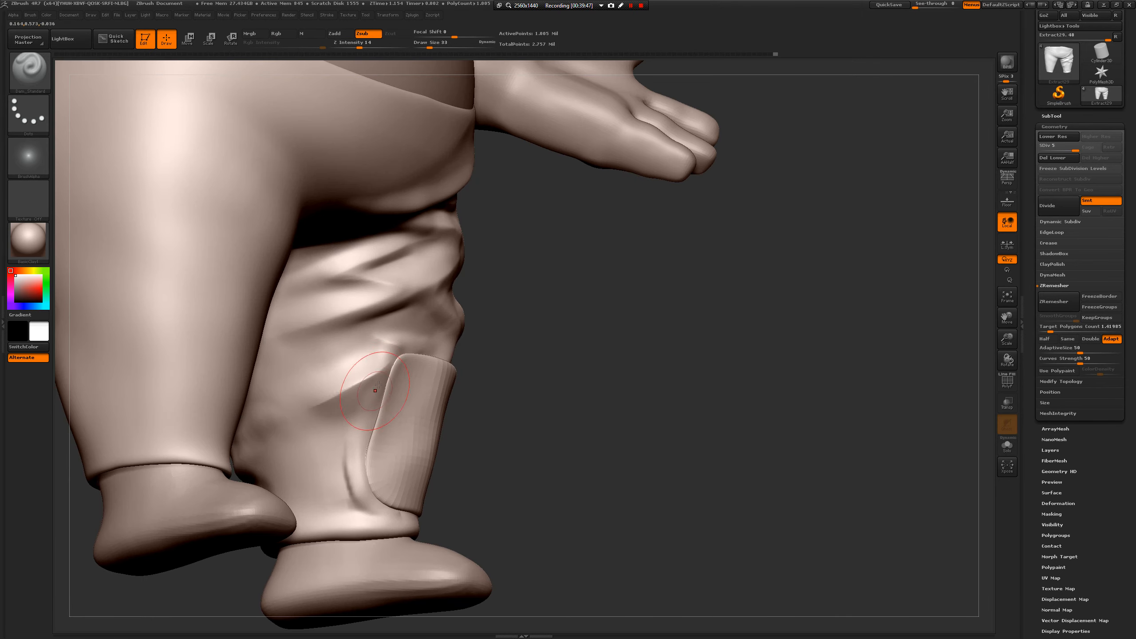
mouse_move(343, 425)
shift+mouse_down()
mouse_move(361, 418)
mouse_move(351, 468)
mouse_move(377, 508)
shift+mouse_up()
drag(514, 466, 398, 441)
mouse_move(269, 407)
mouse_down()
mouse_move(349, 389)
mouse_move(303, 422)
mouse_move(367, 386)
mouse_up()
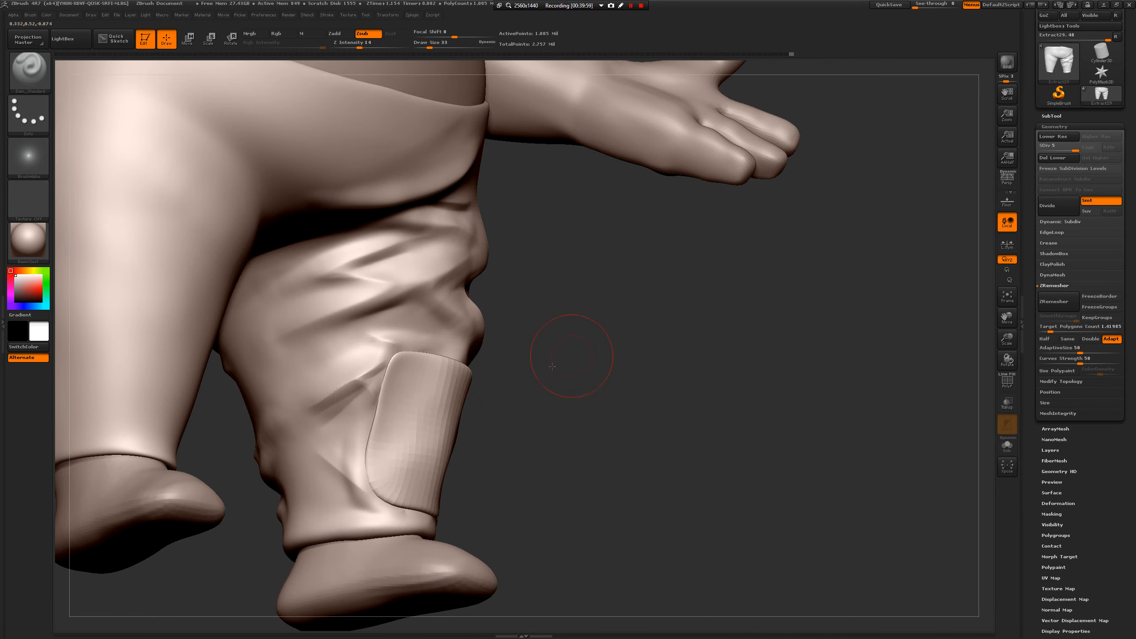
- Carve creases around the patch's outer upper corner and outer edge, undoing a trial stroke
mouse_move(568, 343)
mouse_down()
mouse_move(554, 368)
mouse_move(530, 368)
mouse_up()
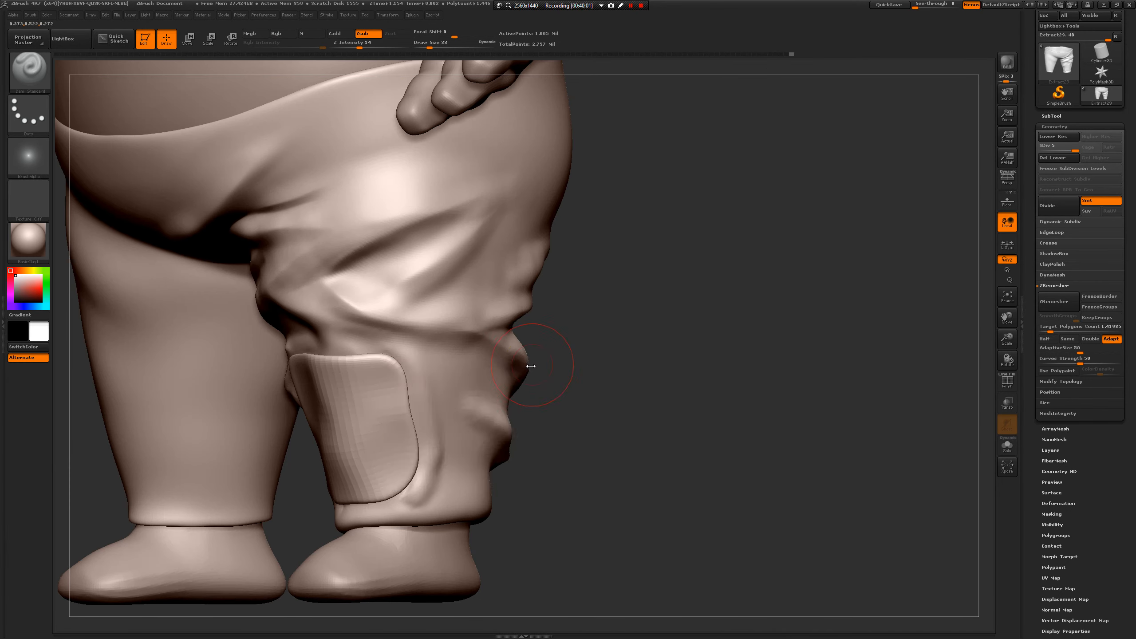
drag(380, 352, 430, 392)
key(ctrl+z)
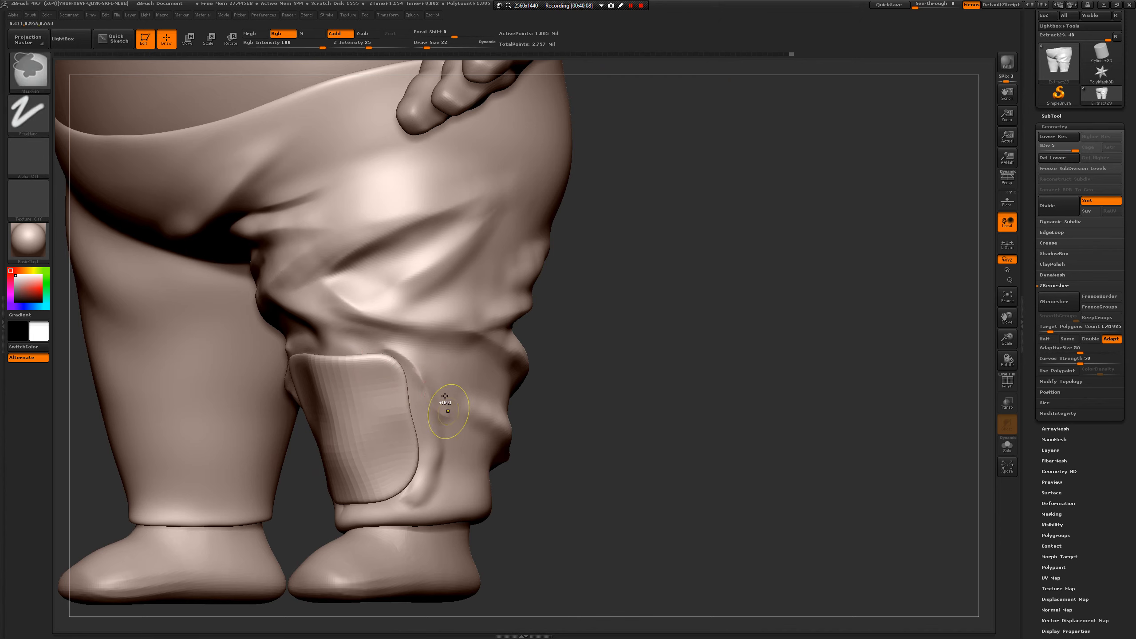
key(bracketright)
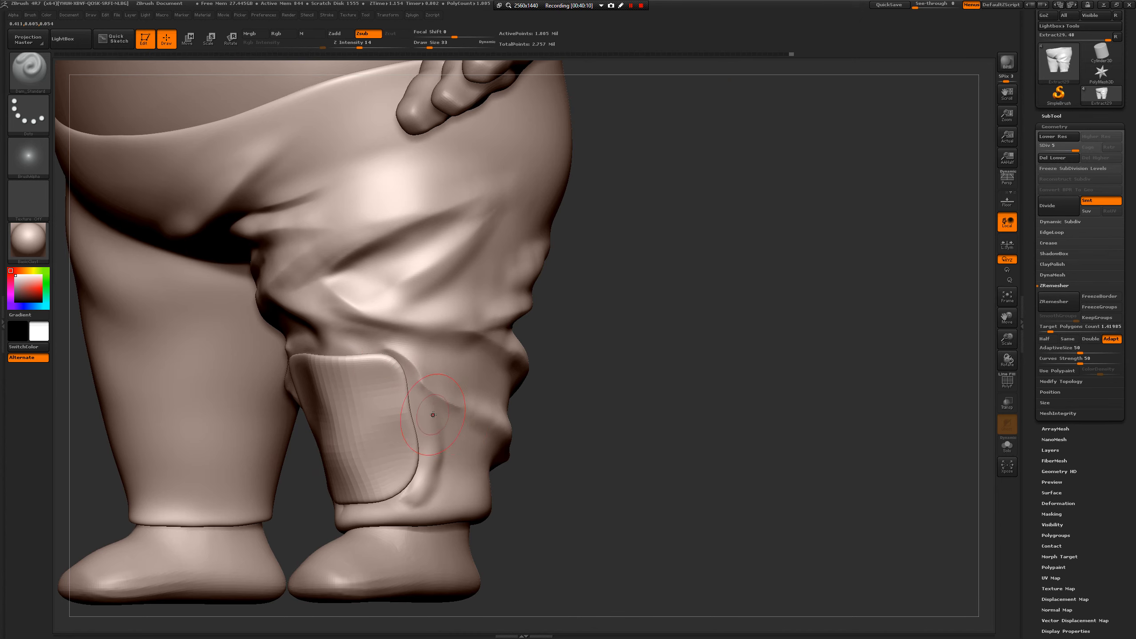
drag(602, 430, 616, 431)
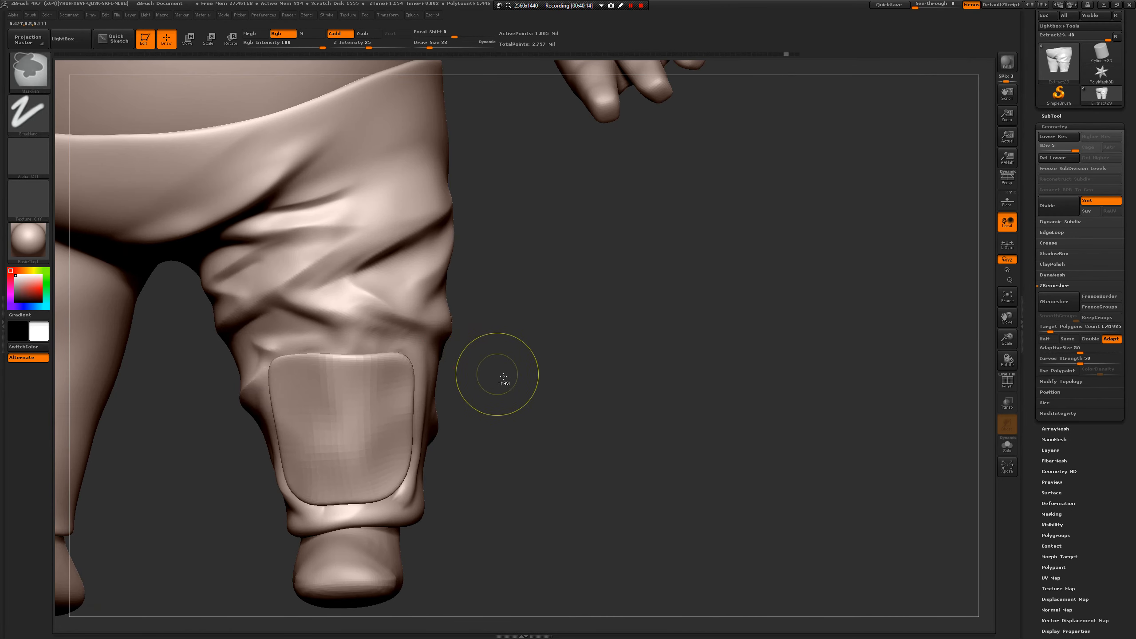
- Switch to the Standard brush at a smaller draw size and raise a small fold above the patch's inner upper corner
mouse_move(514, 382)
mouse_down()
mouse_move(670, 360)
mouse_move(619, 373)
mouse_up()
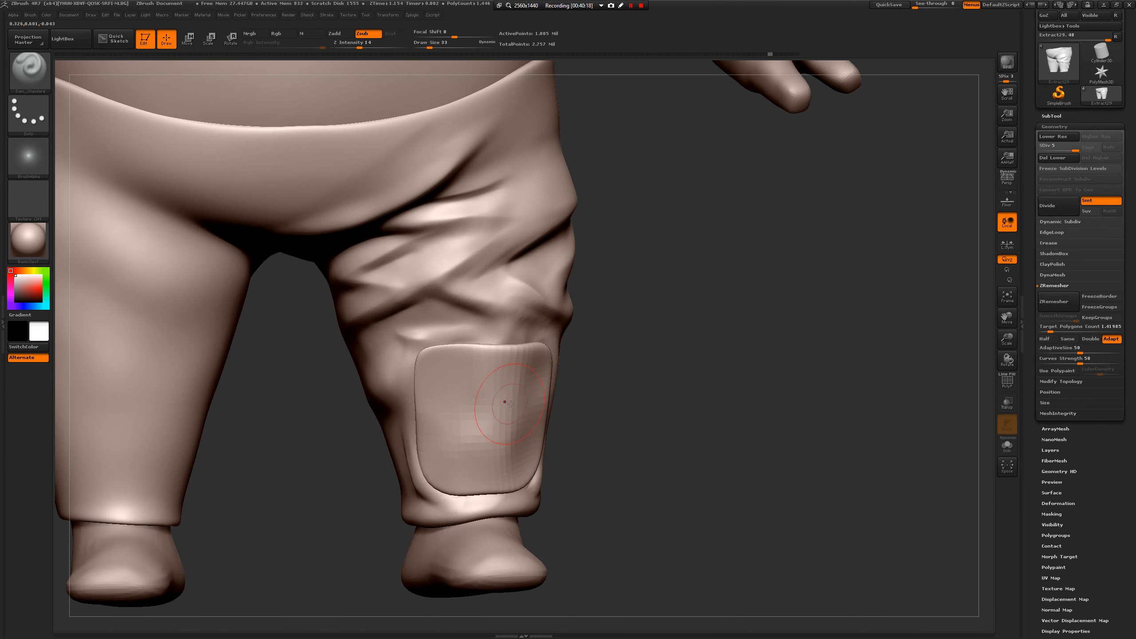
key(b)
key(s)
key(t)
key(space)
drag(511, 407, 502, 408)
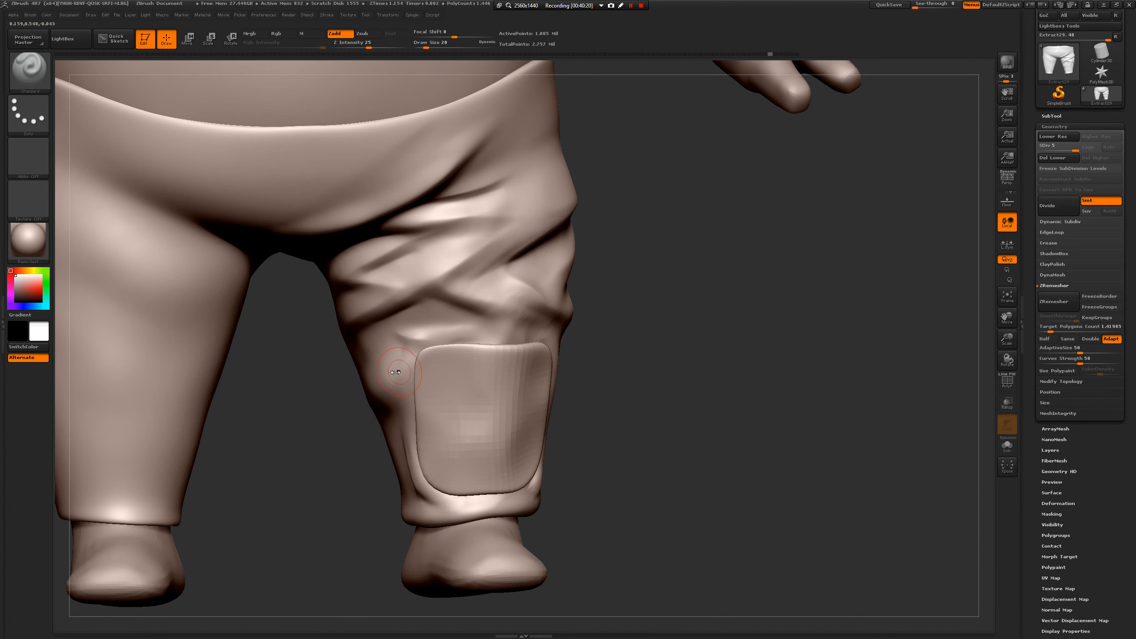
key(space)
drag(407, 379, 389, 401)
key(space)
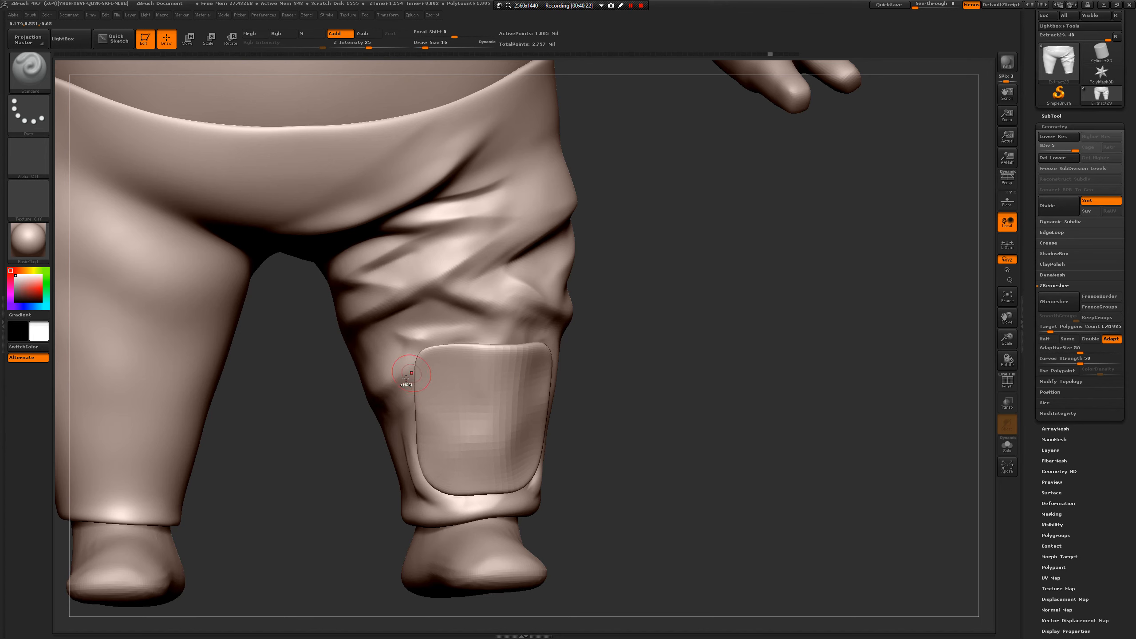
drag(431, 330, 387, 329)
key(ctrl+z)
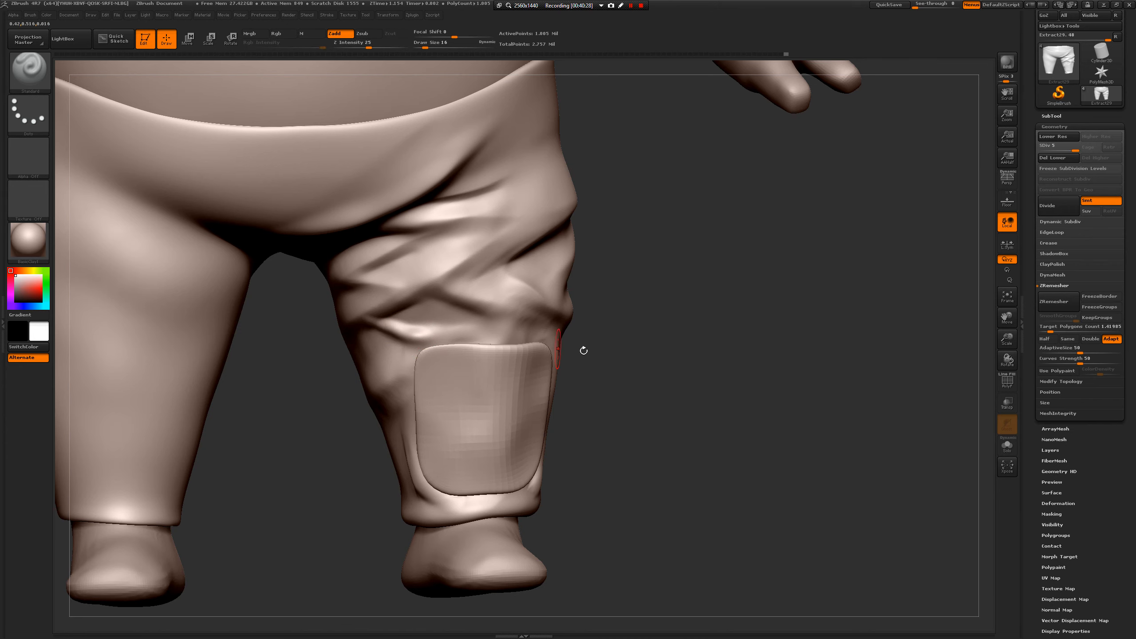
- Raise small folds on the inner shin beside the patch and above its outer upper corner
drag(584, 350, 406, 346)
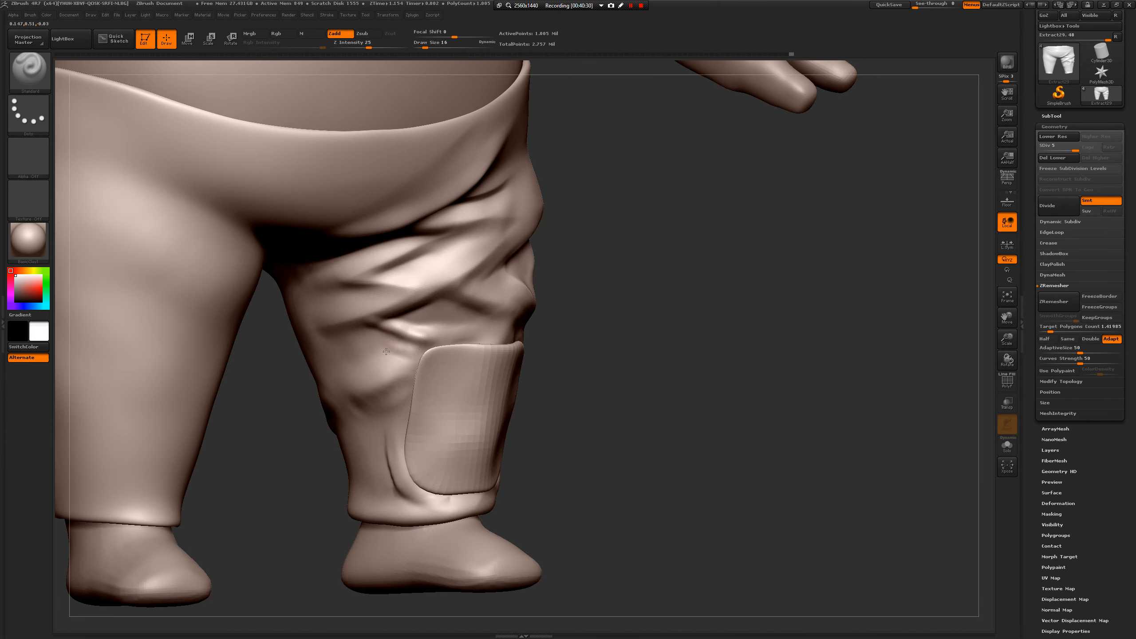
drag(552, 353, 413, 350)
drag(519, 333, 572, 341)
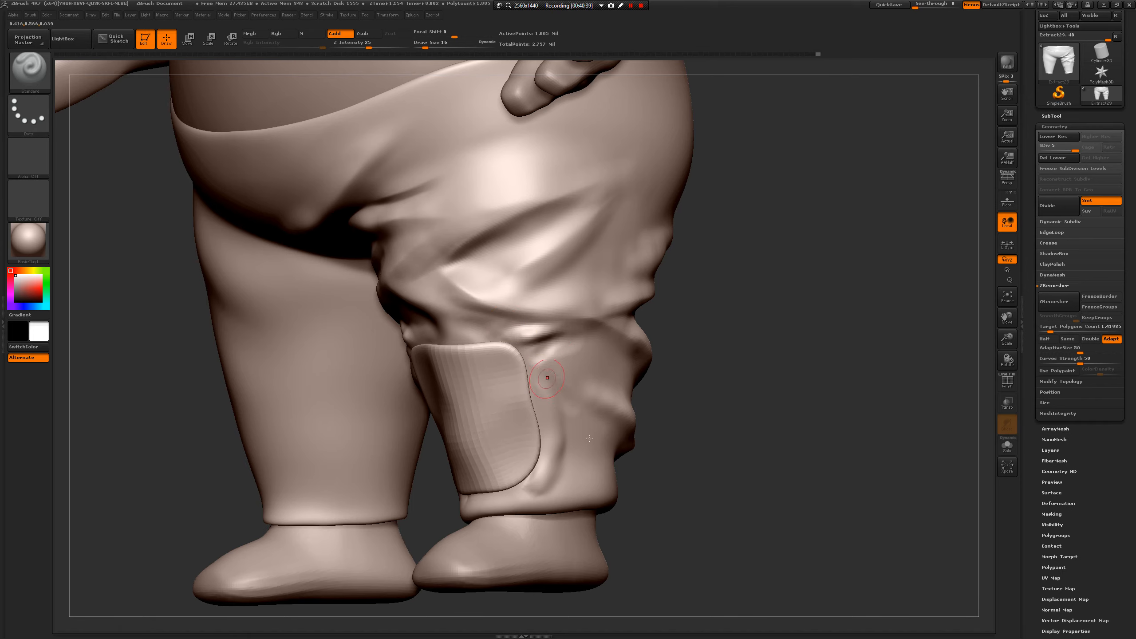
- Set the draw size to 17 and raise small folds above the outer and back cuff, undoing a trial stroke
mouse_move(644, 471)
alt+mouse_down()
mouse_move(687, 430)
mouse_move(734, 436)
alt+mouse_up()
key(space)
click(684, 434)
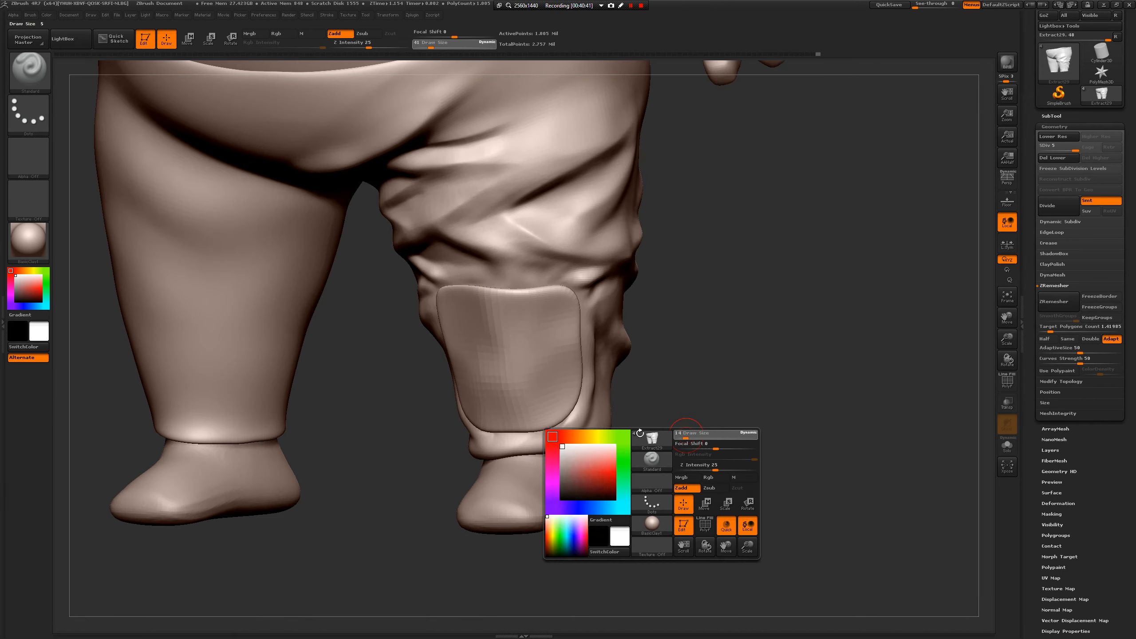
mouse_move(581, 431)
mouse_down()
mouse_move(706, 416)
mouse_move(664, 401)
mouse_move(697, 401)
mouse_move(672, 413)
mouse_move(702, 409)
mouse_move(677, 403)
mouse_move(724, 430)
mouse_up()
key(s)
key(space)
key(ctrl+z)
key(space)
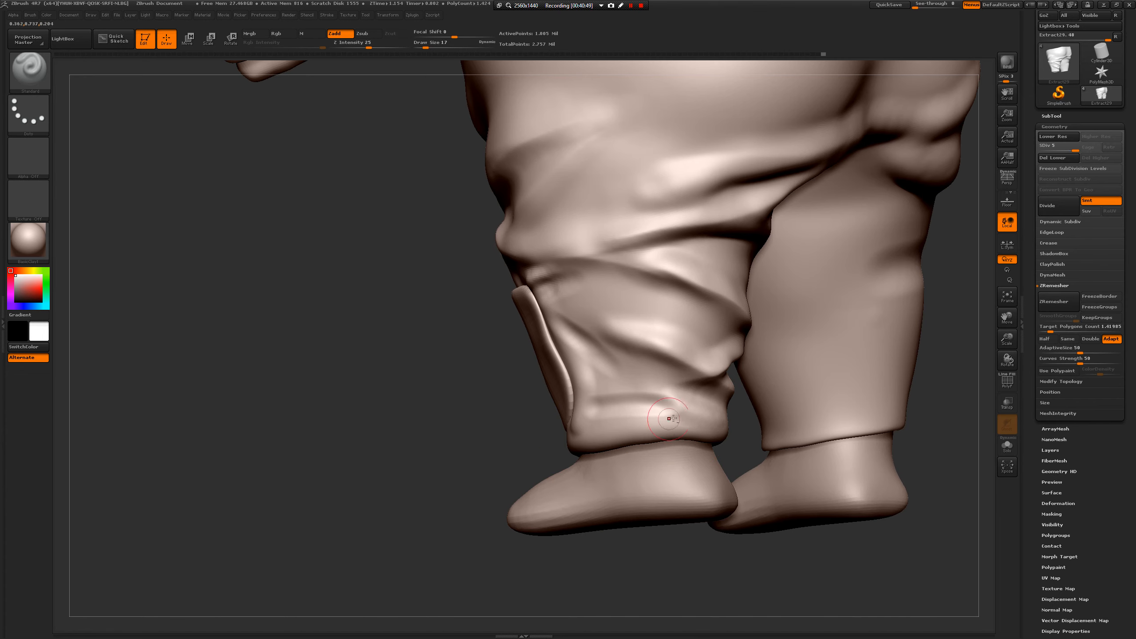
mouse_move(665, 404)
alt+mouse_down()
mouse_move(681, 418)
mouse_move(603, 418)
mouse_move(681, 426)
alt+mouse_up()
drag(448, 481, 374, 477)
drag(626, 379, 639, 381)
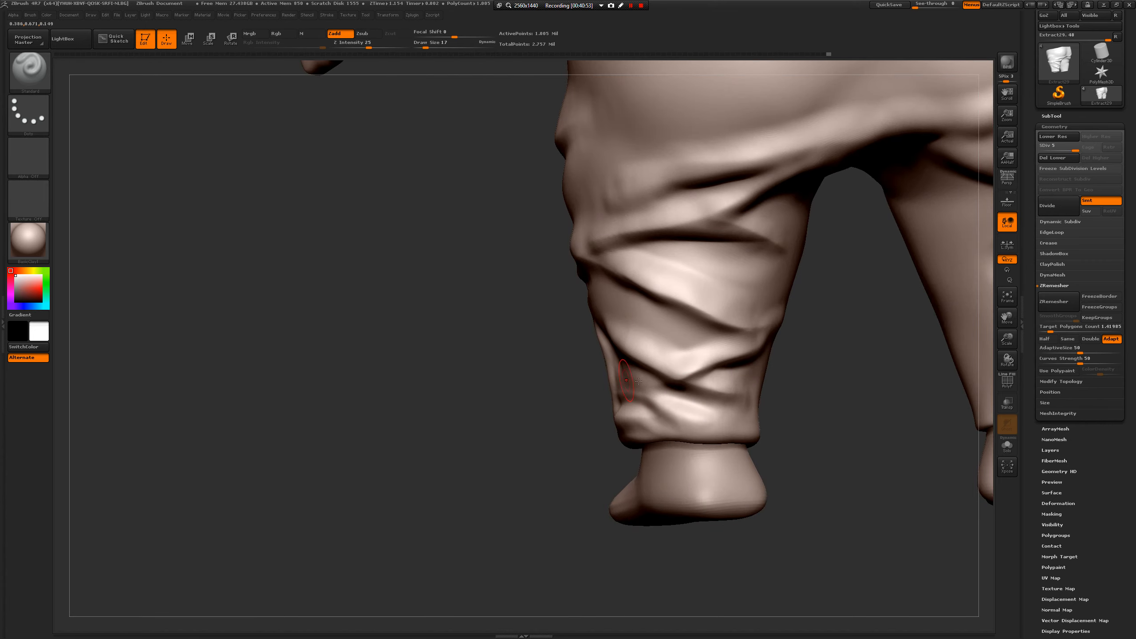
- Continue the compressed folds around the inner side of the left cuff toward the patch's lower edge
mouse_move(815, 421)
mouse_down()
mouse_move(734, 411)
mouse_move(747, 422)
mouse_up()
mouse_move(671, 419)
mouse_down()
mouse_move(787, 420)
mouse_move(755, 423)
mouse_move(813, 396)
mouse_move(761, 381)
mouse_move(790, 381)
mouse_move(816, 415)
mouse_move(771, 415)
mouse_up()
drag(795, 401, 838, 429)
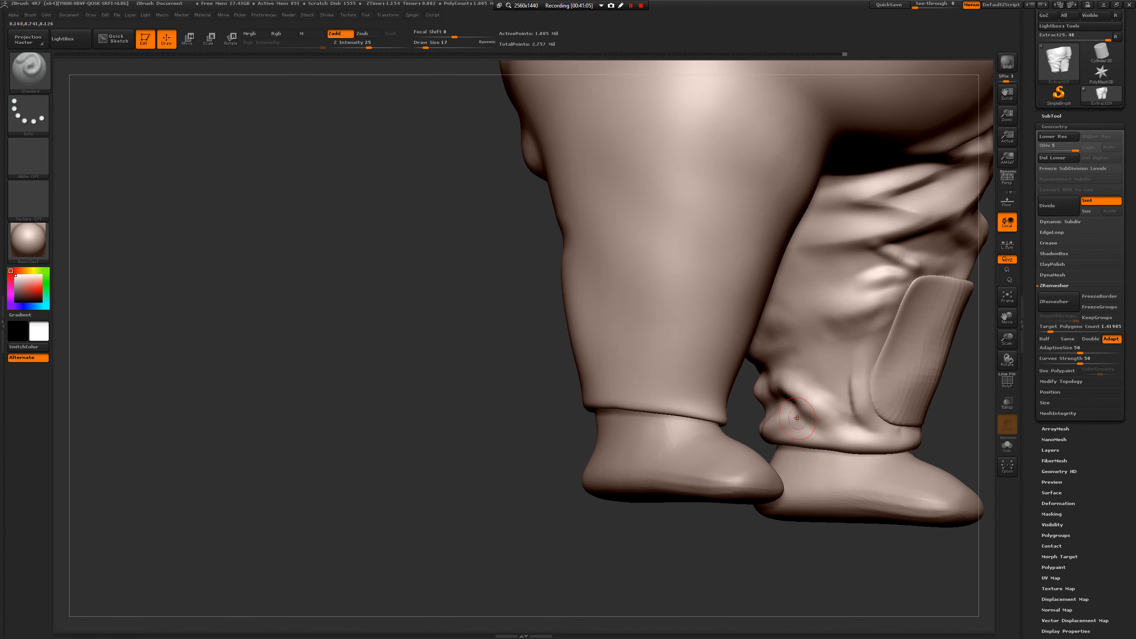
mouse_move(798, 378)
mouse_down()
mouse_move(852, 372)
mouse_move(804, 373)
mouse_up()
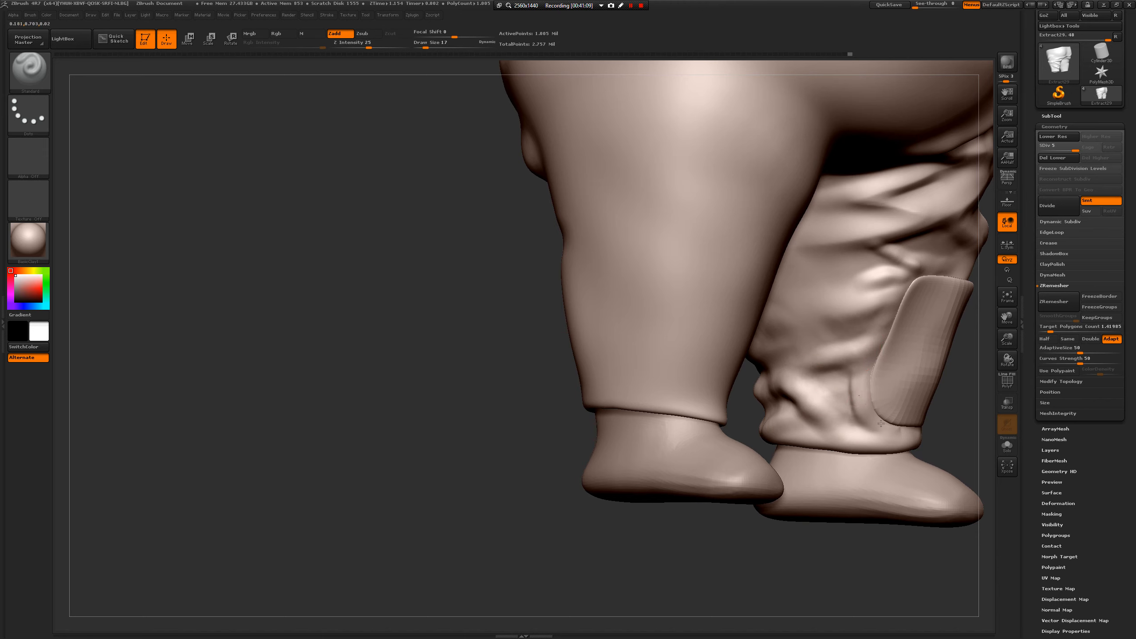
drag(882, 424, 841, 434)
- Switch to the DamStandard brush and sharpen the creases at the back of the left cuff, undoing a trial stroke
key(b)
key(d)
key(s)
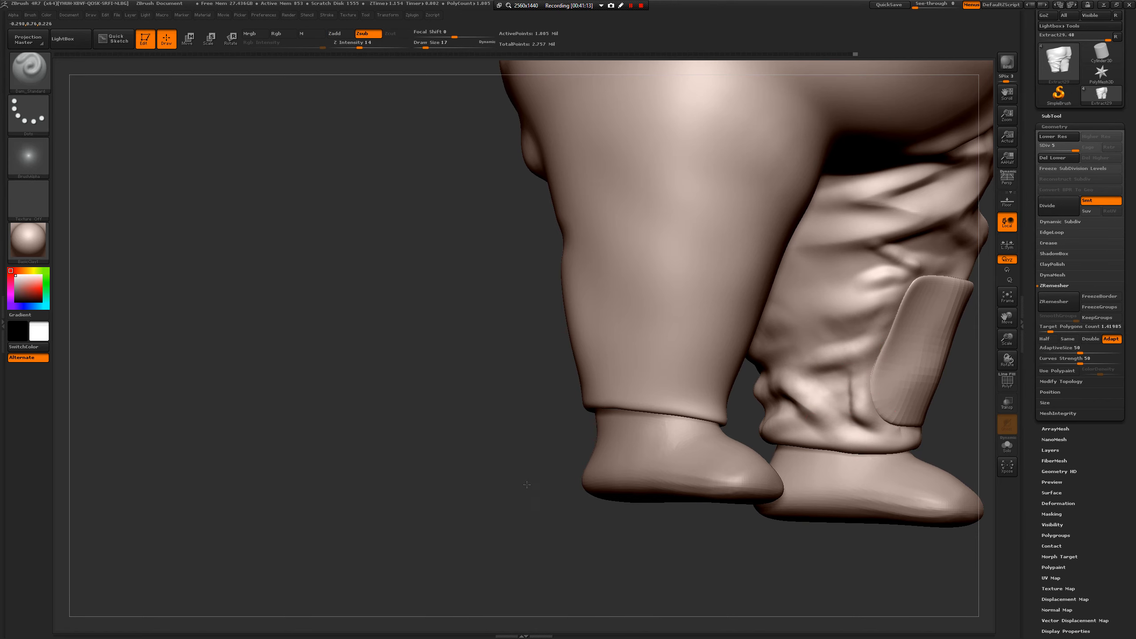
mouse_move(527, 484)
mouse_down()
mouse_move(802, 404)
mouse_move(760, 399)
mouse_up()
key(space)
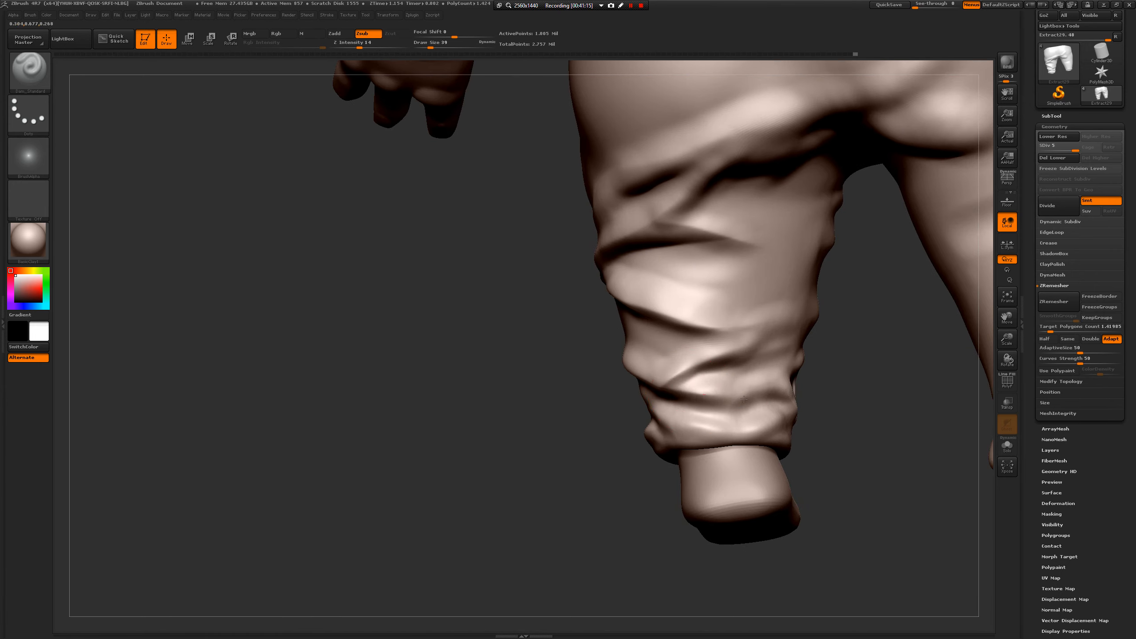
mouse_move(831, 403)
mouse_down()
mouse_move(734, 396)
mouse_move(800, 419)
mouse_up()
key(ctrl+z)
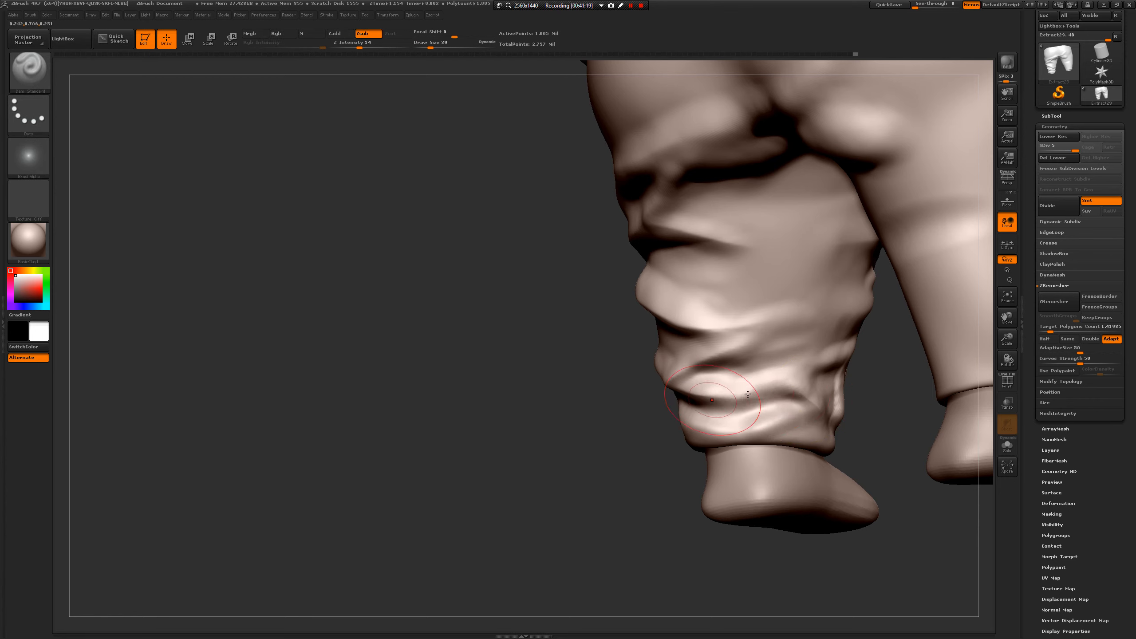
mouse_move(721, 396)
mouse_down()
mouse_move(814, 403)
mouse_move(743, 425)
mouse_move(786, 422)
mouse_up()
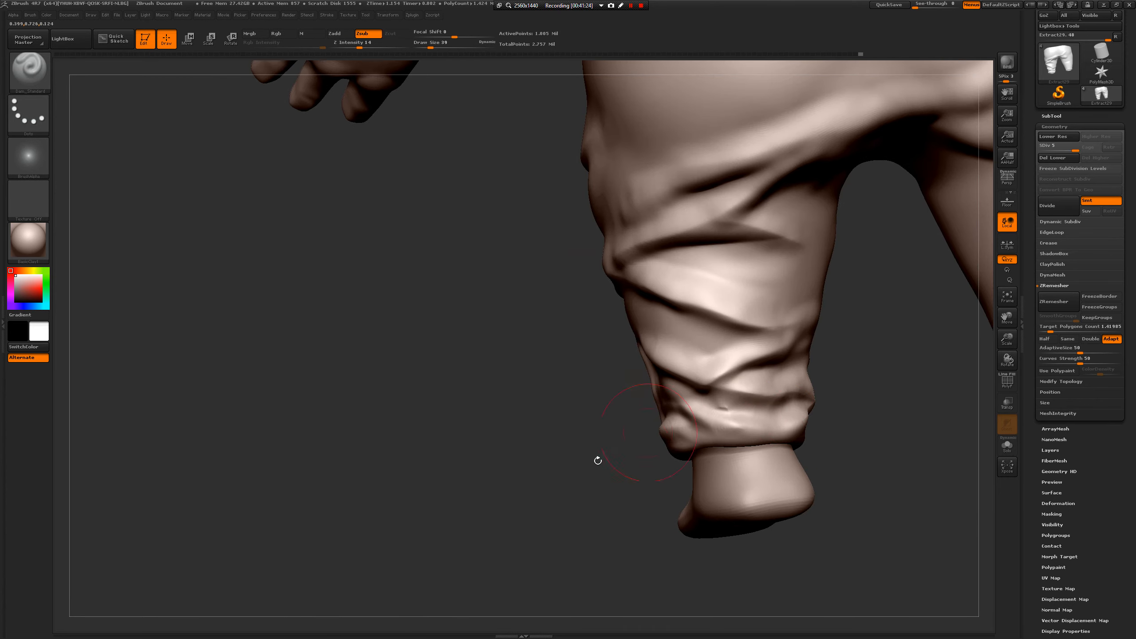
- Set the draw size to 17 and carve finer creases into the compressed folds above the back and outer cuff
mouse_move(596, 459)
mouse_down()
mouse_move(734, 417)
mouse_move(718, 404)
mouse_move(753, 407)
mouse_move(762, 430)
mouse_move(774, 424)
mouse_move(731, 417)
mouse_up()
key(space)
key(space)
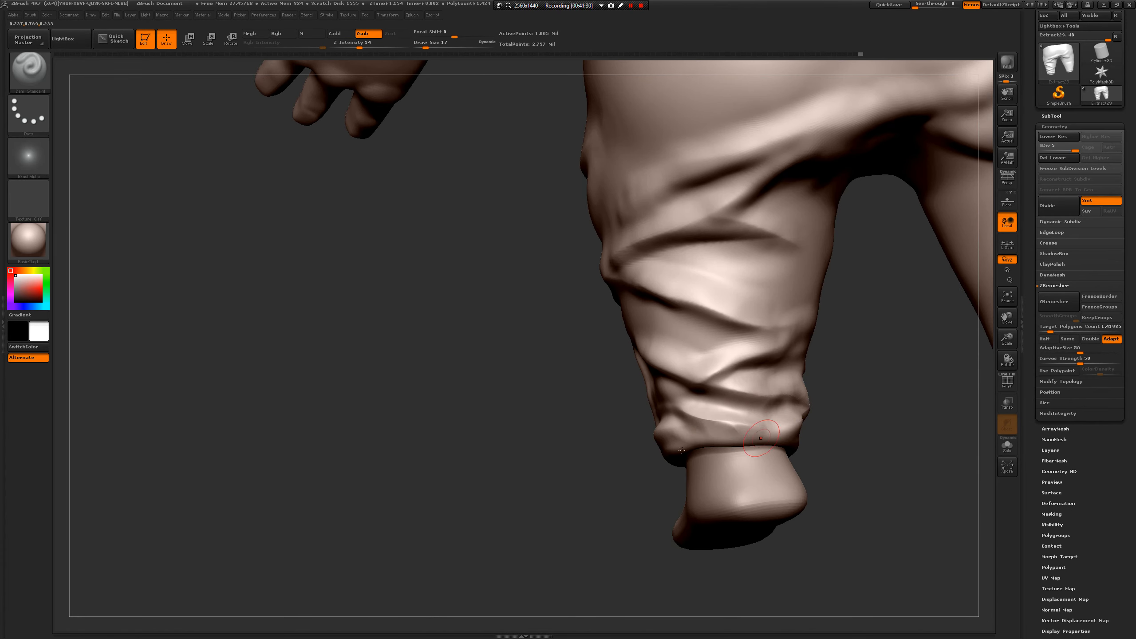
mouse_move(681, 450)
right_down()
mouse_move(751, 440)
mouse_move(692, 439)
right_up()
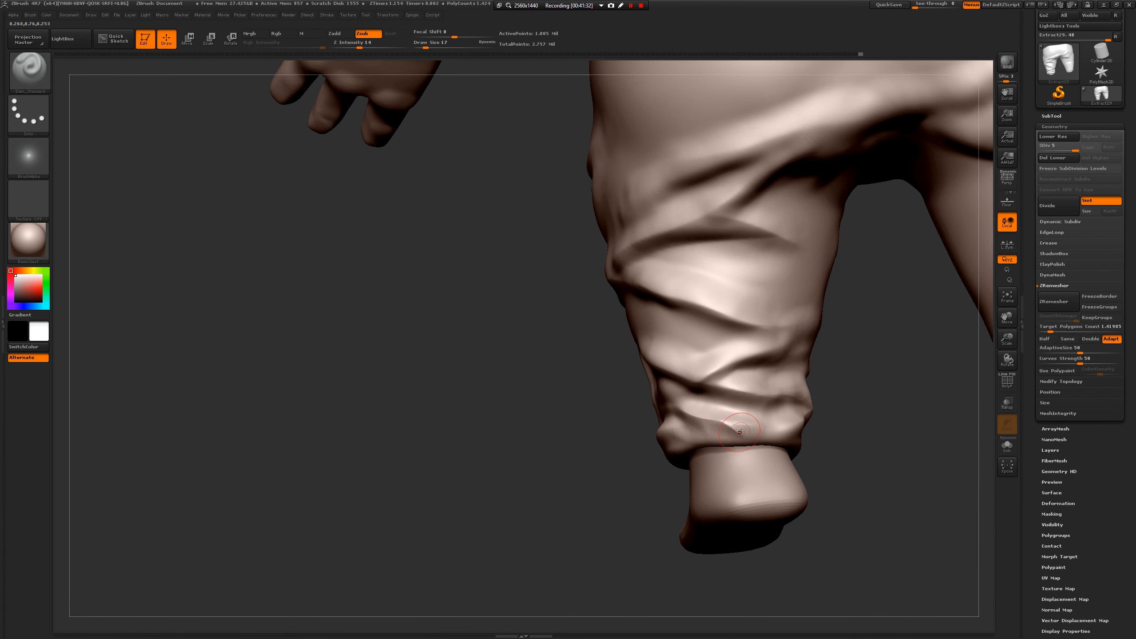
mouse_move(627, 482)
mouse_down()
mouse_move(690, 449)
mouse_move(663, 416)
mouse_move(636, 416)
mouse_up()
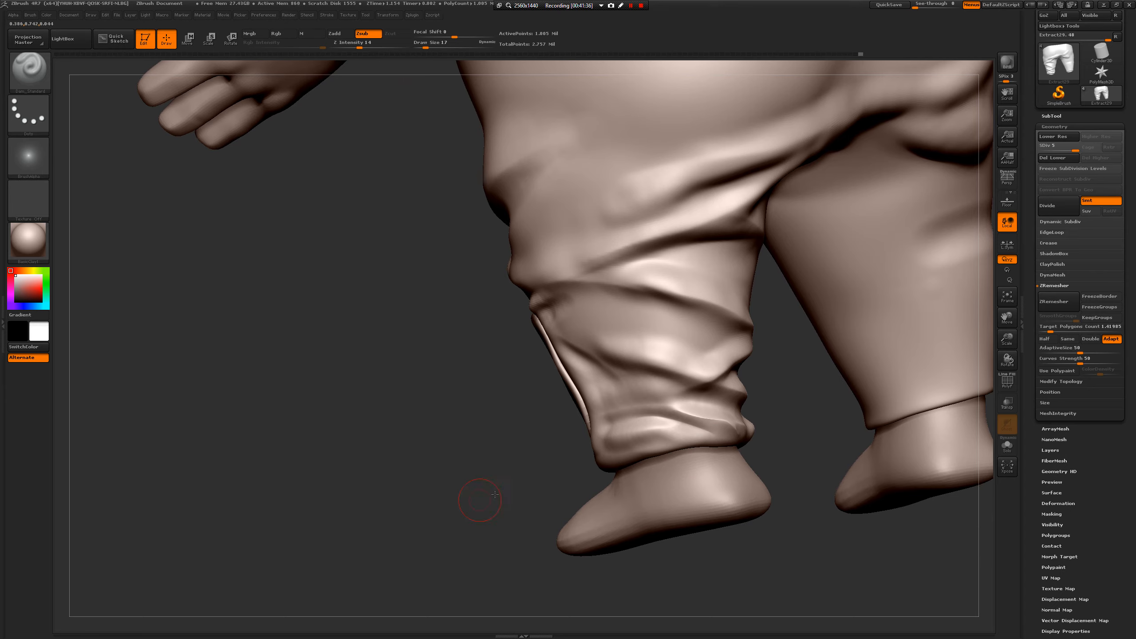
drag(479, 500, 555, 493)
drag(673, 426, 591, 454)
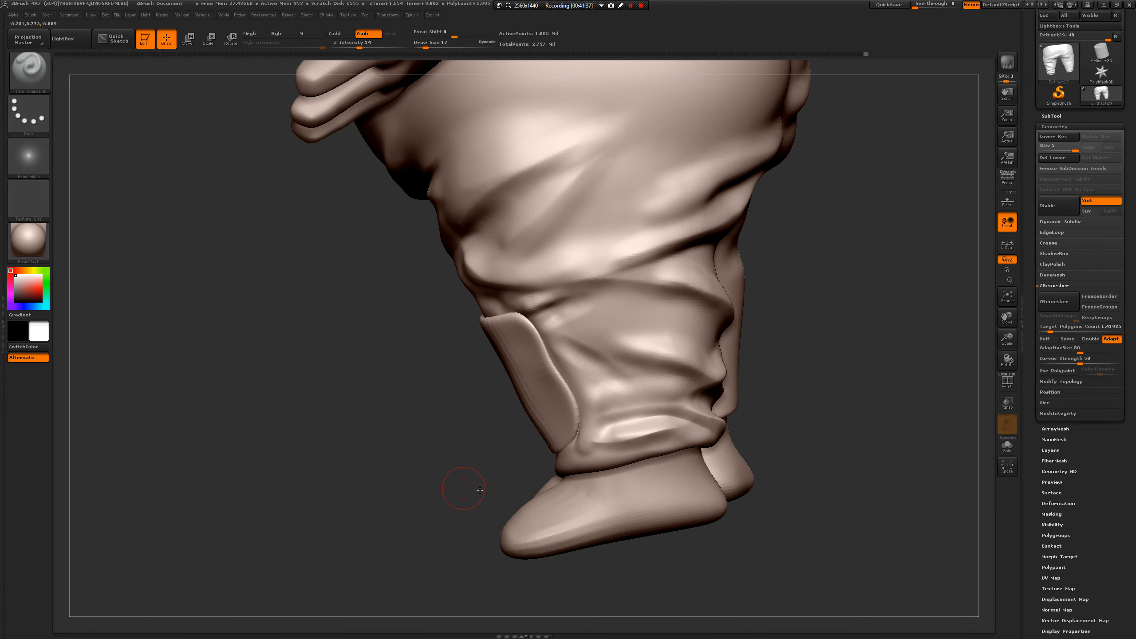
- Undo two trial strokes and deepen the creases beside the patch's inner lower edge and on the inner shin with a larger brush
mouse_move(479, 490)
mouse_down()
mouse_move(813, 446)
mouse_move(727, 462)
mouse_up()
key(ctrl+z)
drag(807, 452, 735, 455)
key(ctrl+z)
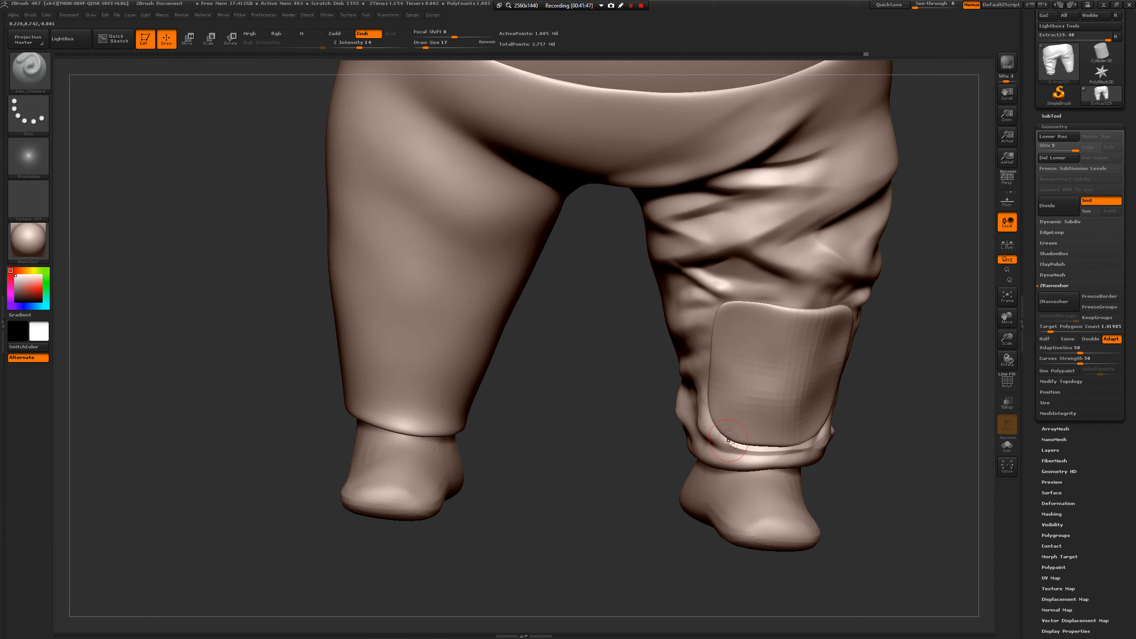
mouse_move(644, 472)
mouse_down()
mouse_move(716, 474)
mouse_move(716, 452)
mouse_up()
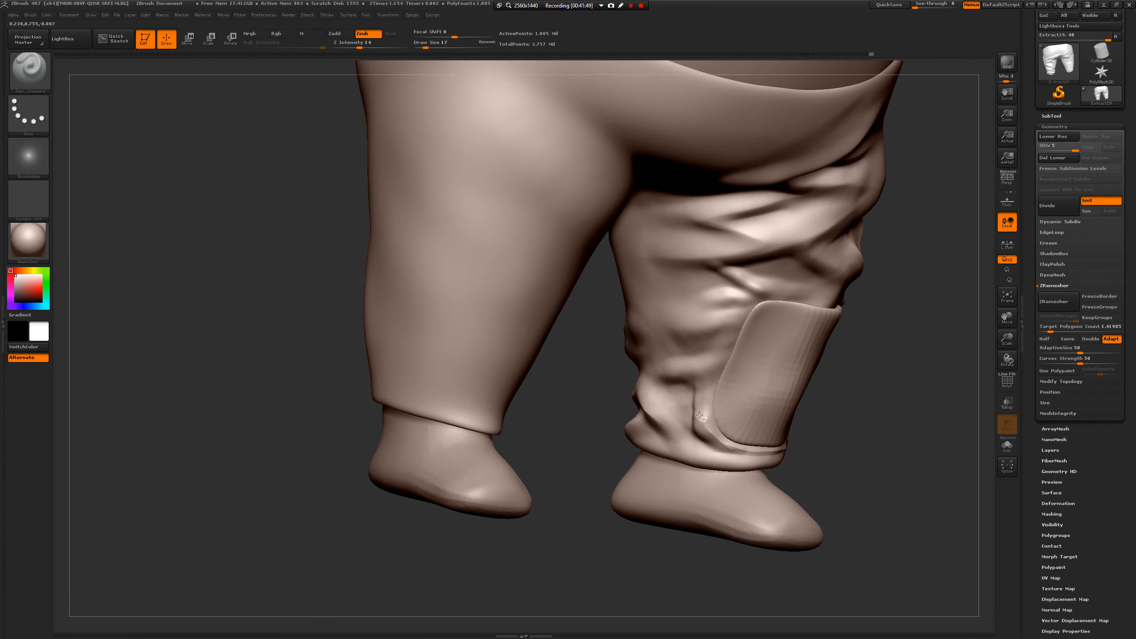
key(bracketright)
key(bracketright)
drag(727, 365, 649, 382)
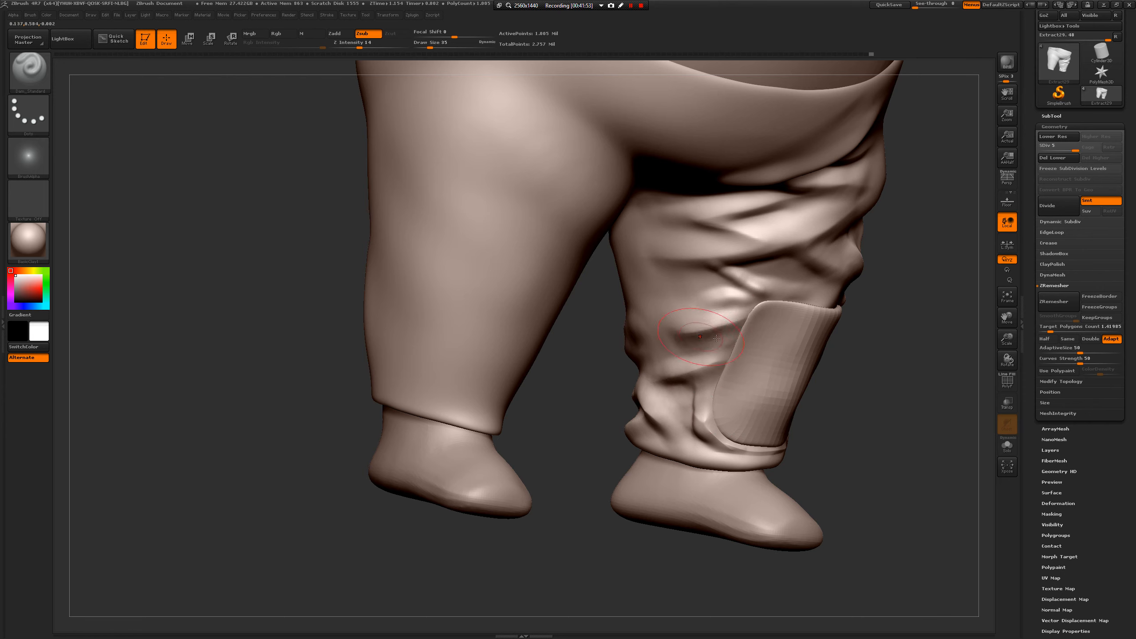
mouse_move(737, 335)
mouse_down()
mouse_move(685, 350)
mouse_move(734, 336)
mouse_up()
- Hide the shin patch subtool so the pants surface beneath it is exposed
alt+drag(870, 441, 875, 376)
drag(876, 376, 663, 428)
click(1054, 126)
click(1052, 115)
click(1117, 167)
- Mask the rounded rectangular shin area where the patch sat, using a draw size of 20 and undoing a stray stroke
key(b)
key(c)
key(b)
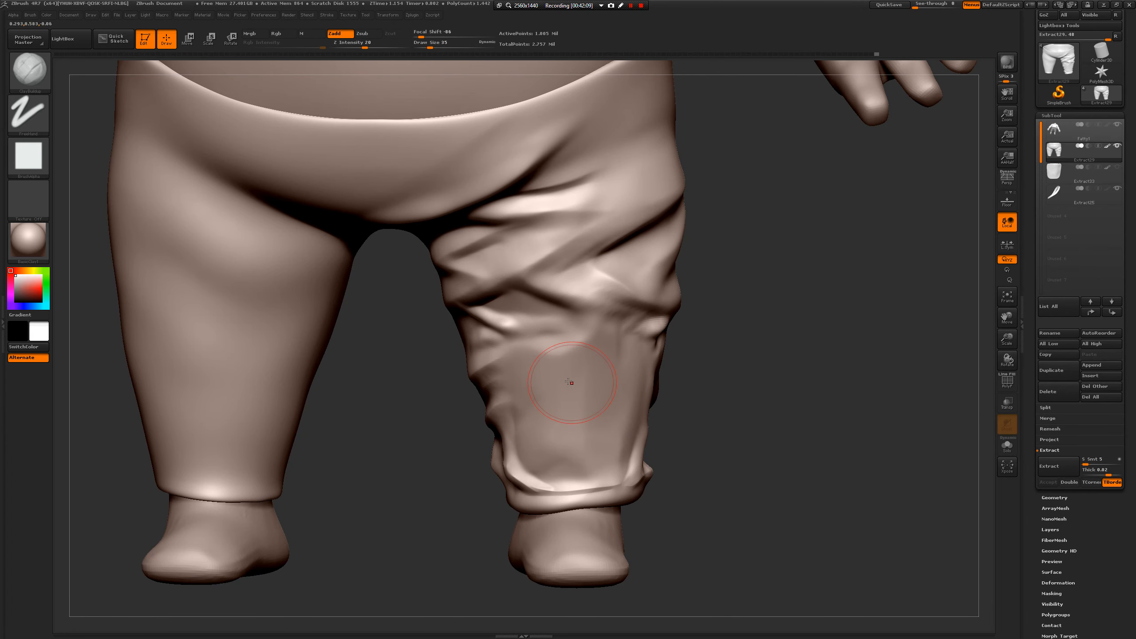
key(space)
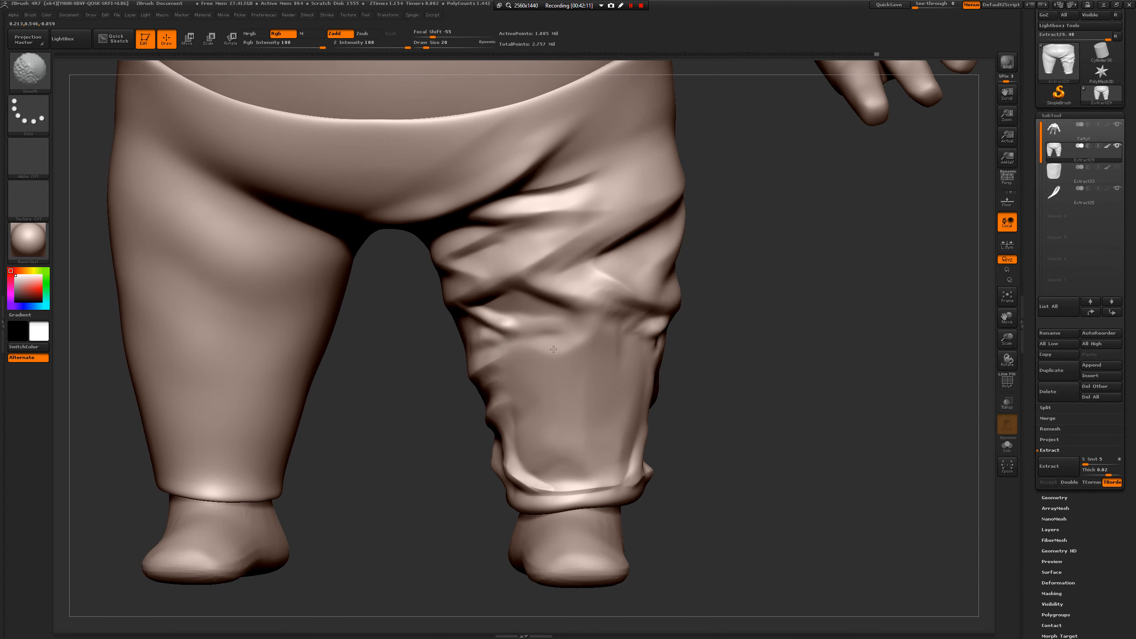
mouse_move(530, 354)
ctrl+mouse_down()
mouse_move(580, 355)
mouse_move(532, 361)
mouse_move(537, 459)
mouse_move(604, 466)
ctrl+mouse_up()
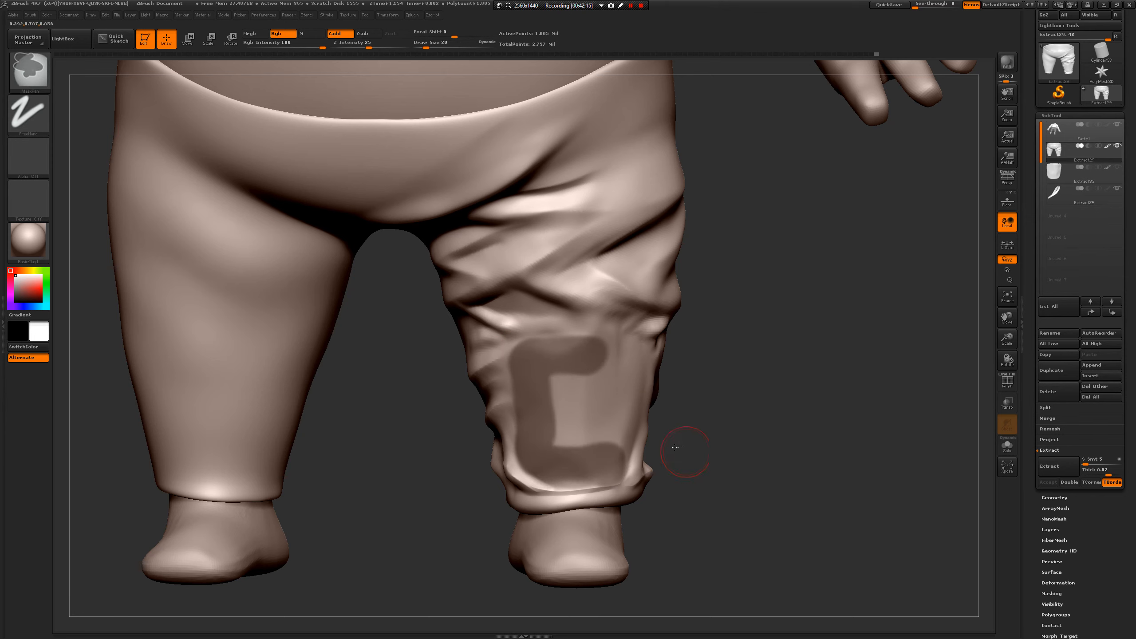
drag(685, 451, 639, 453)
key(ctrl+z)
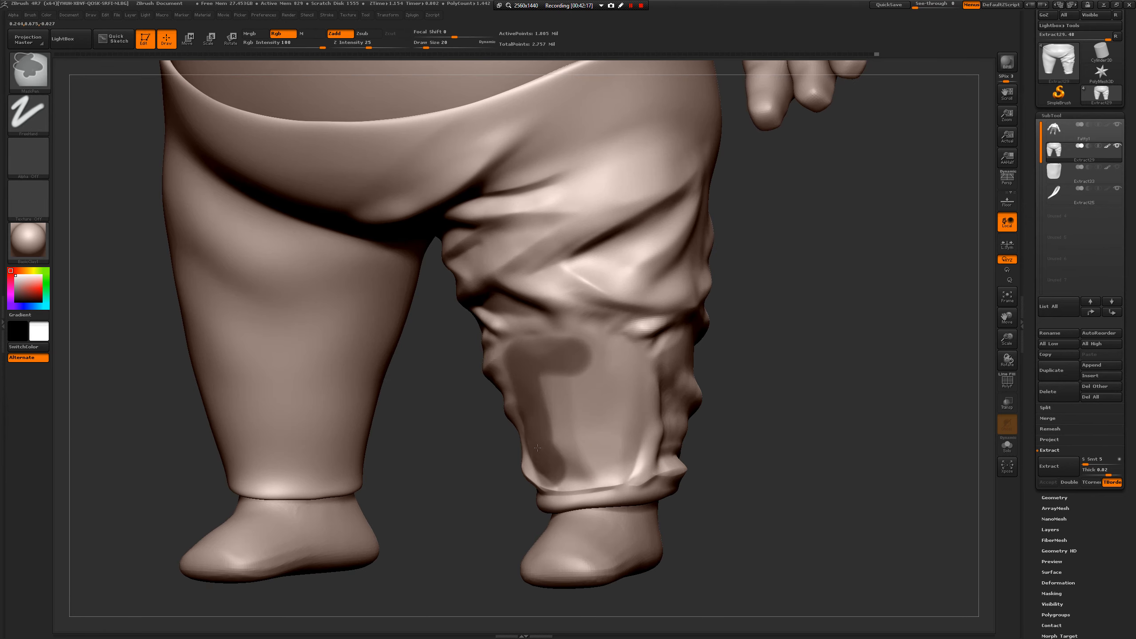
mouse_move(544, 459)
ctrl+mouse_down()
mouse_move(548, 470)
mouse_move(595, 468)
mouse_move(628, 429)
mouse_move(610, 362)
mouse_move(559, 380)
mouse_move(550, 430)
mouse_move(595, 403)
mouse_move(587, 413)
ctrl+mouse_up()
drag(439, 482, 500, 390)
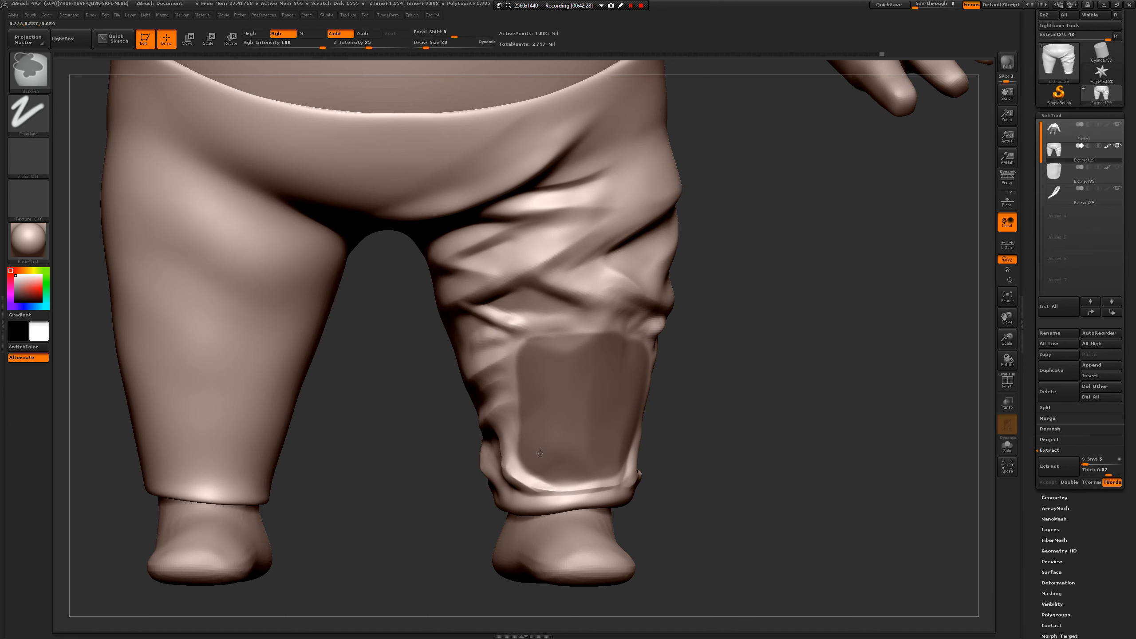
drag(743, 418, 743, 424)
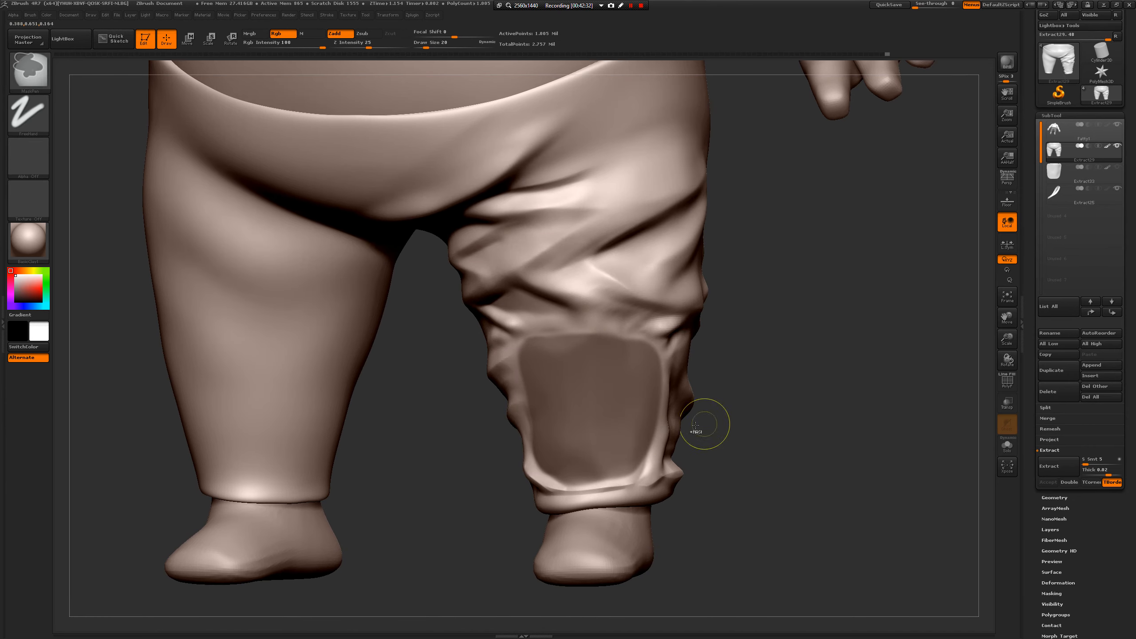
- Invert the mask and pull the shin panel outward from the pants with the Move transpose tool
mouse_move(718, 439)
ctrl+mouse_down()
mouse_move(730, 447)
mouse_move(711, 438)
ctrl+mouse_up()
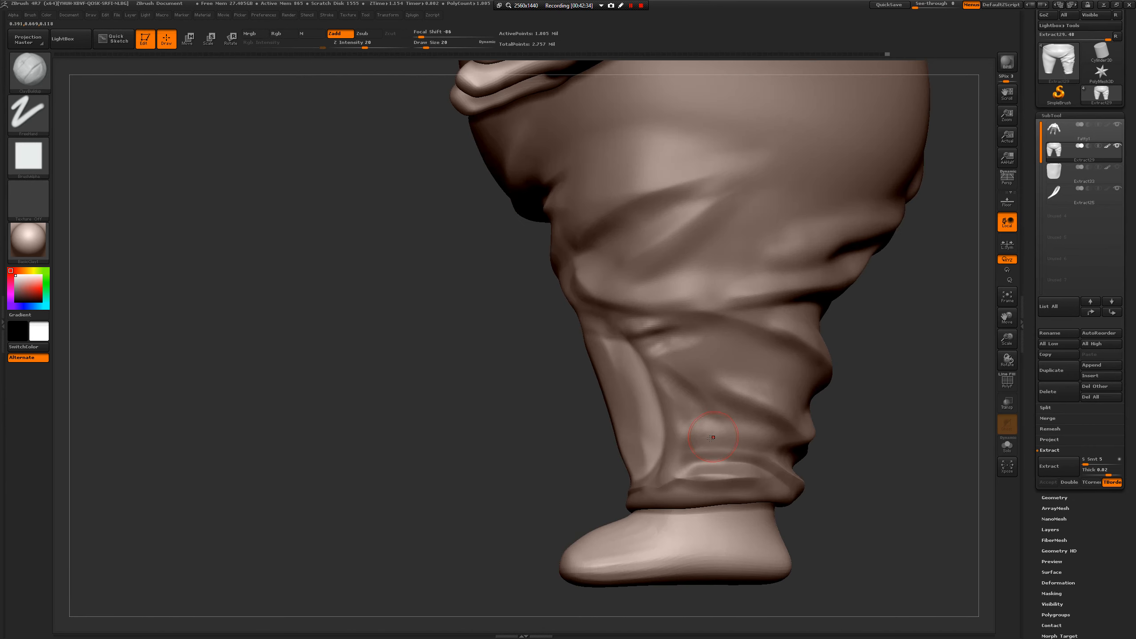
key(w)
drag(609, 393, 610, 396)
shift+drag(555, 457, 725, 452)
key(q)
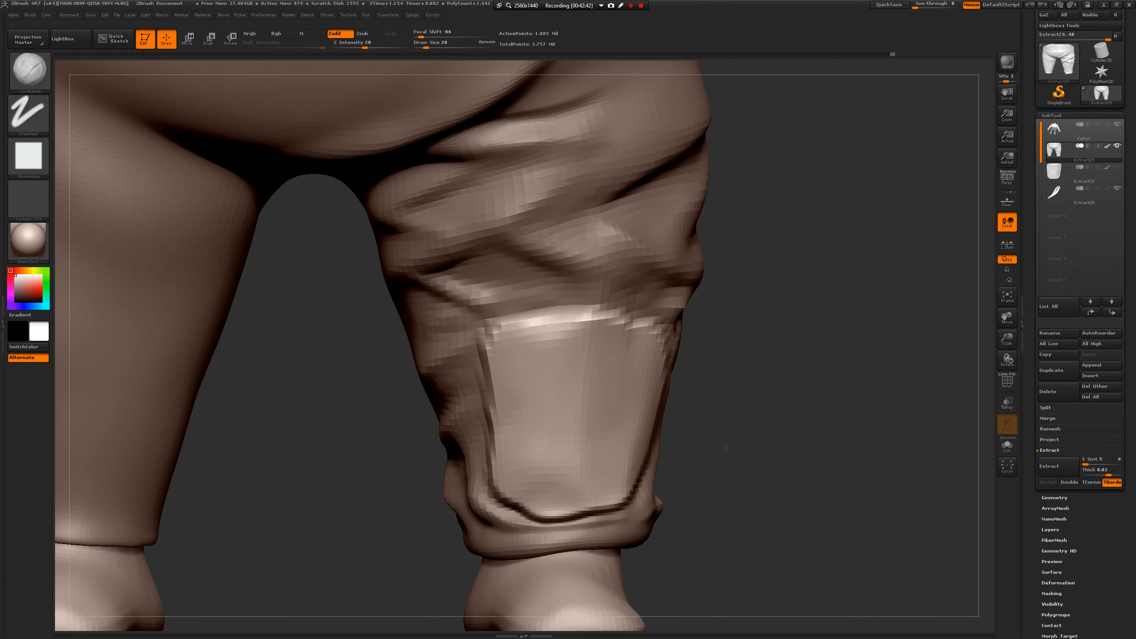
- Clear the mask and smooth the raised shin panel's inner and lower edges
ctrl+click(718, 443)
ctrl+drag(753, 414, 770, 430)
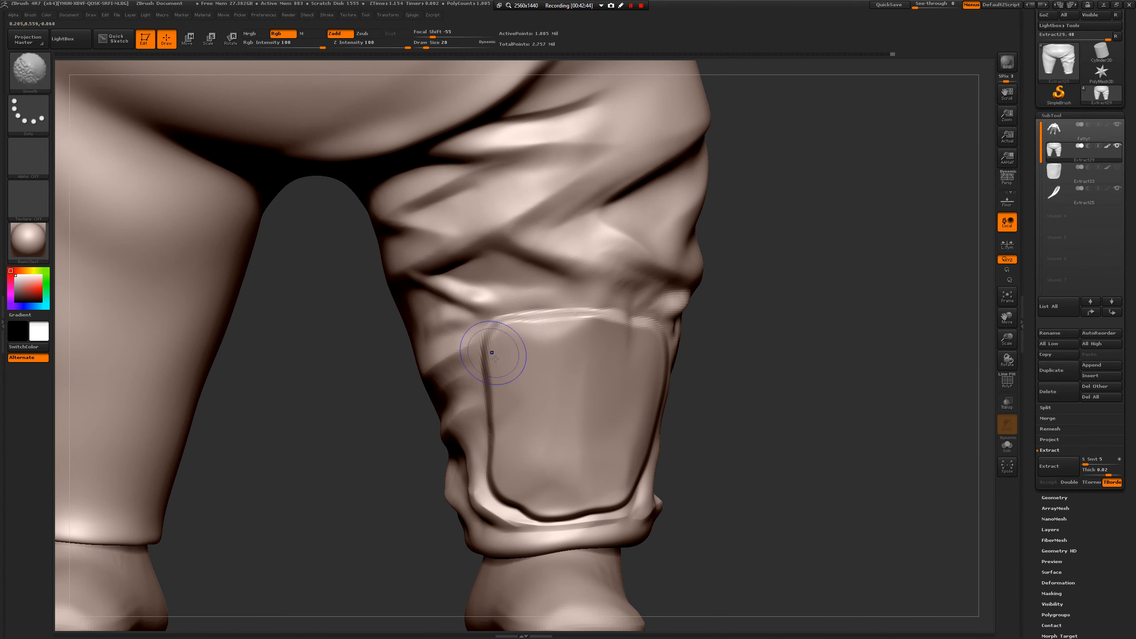
shift+drag(493, 351, 558, 517)
drag(680, 437, 672, 432)
- Switch to the Move brush, set the draw size to 33 and try to reshape the raised panel's lower edge
key(b)
key(m)
key(v)
key(space)
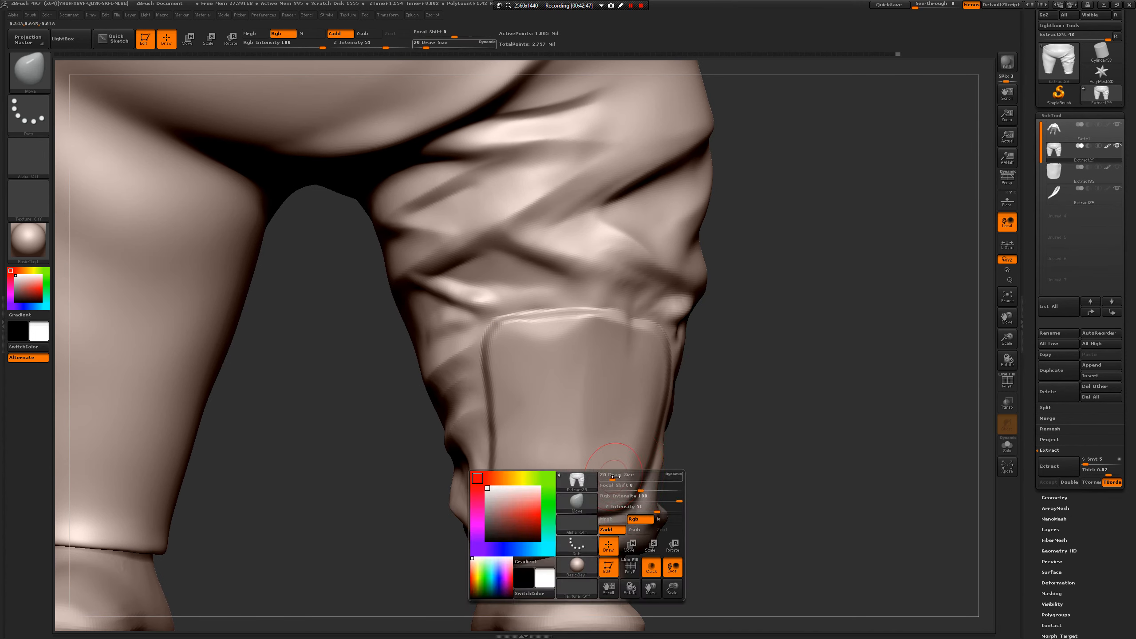
drag(557, 518, 556, 514)
key(space)
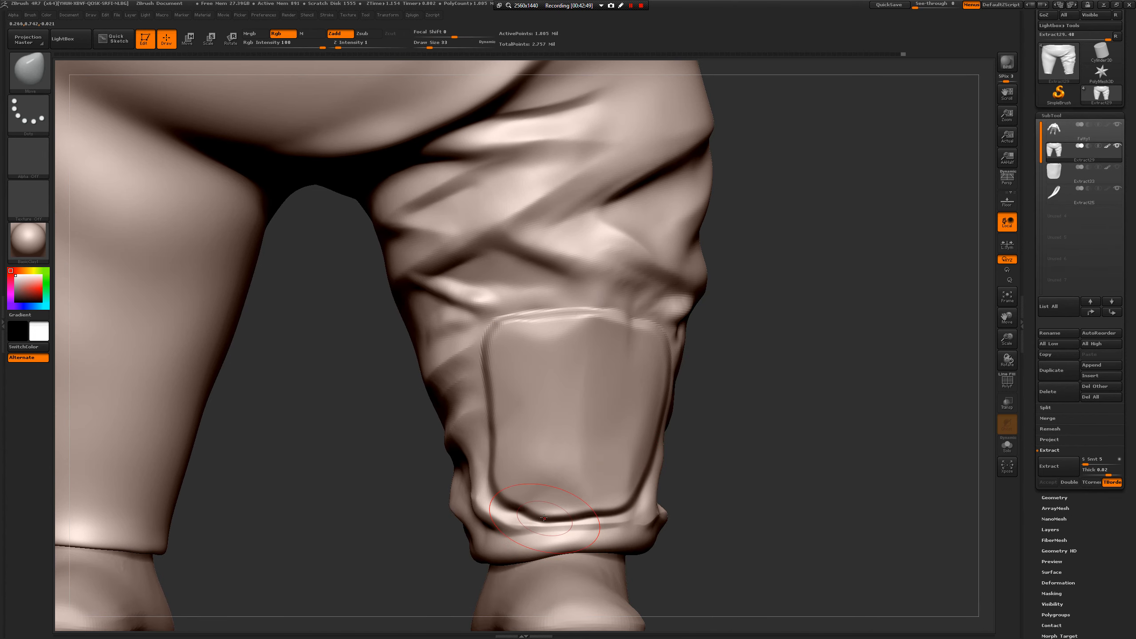
alt+drag(752, 458, 581, 455)
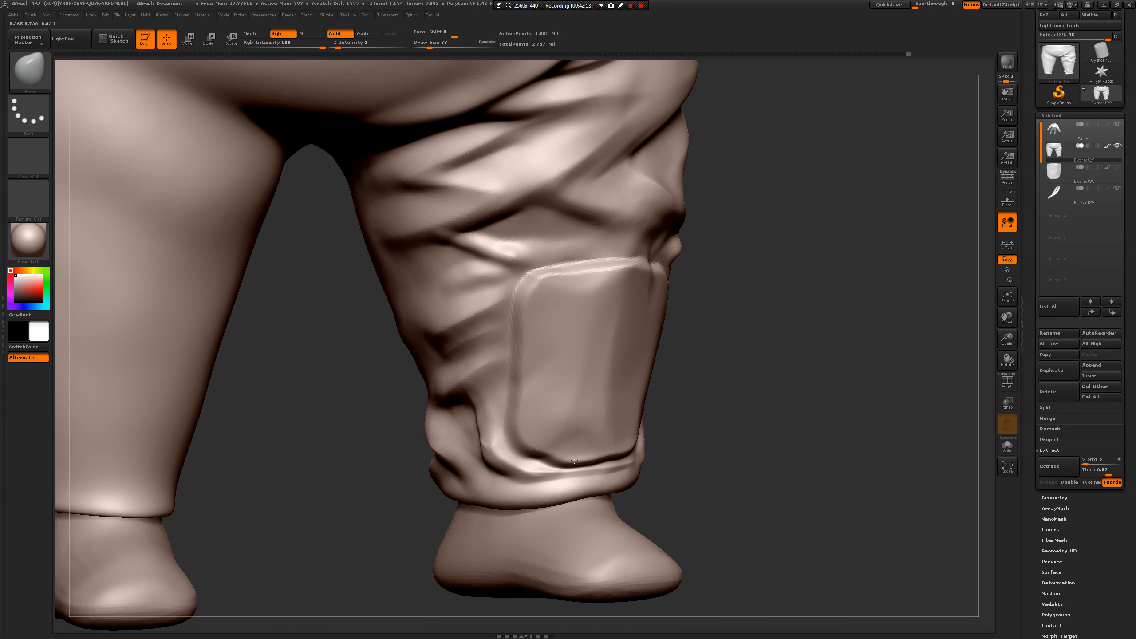
mouse_move(734, 447)
alt+mouse_down()
mouse_move(743, 464)
mouse_move(747, 421)
mouse_move(748, 457)
alt+mouse_up()
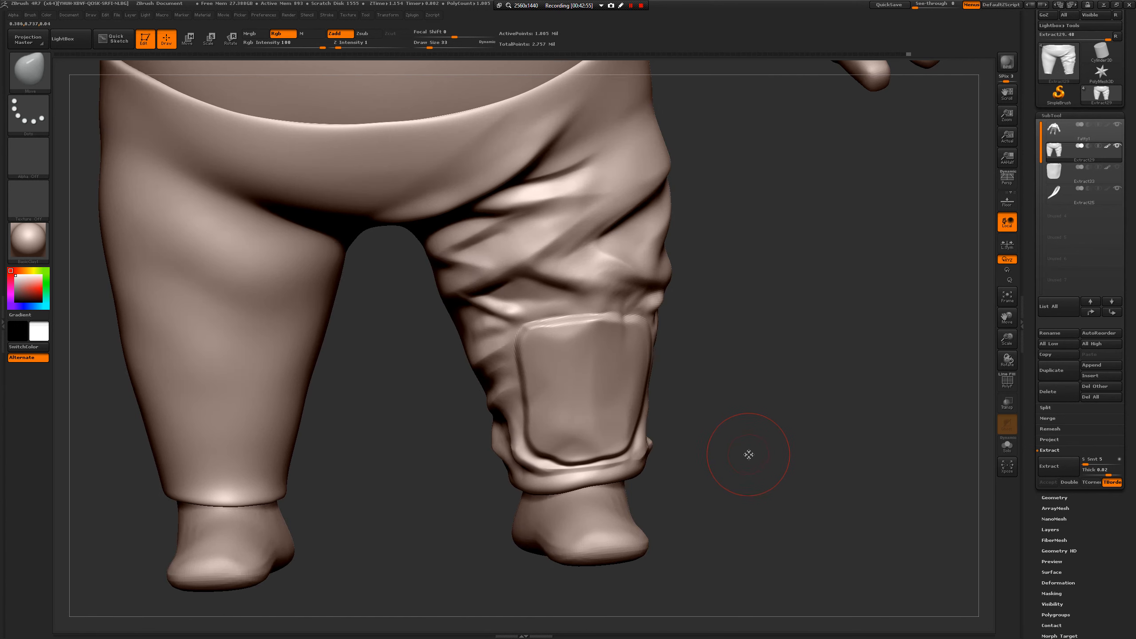
- Set the Move brush's Z Intensity to 39 and even out the raised panel's lower edge
key(space)
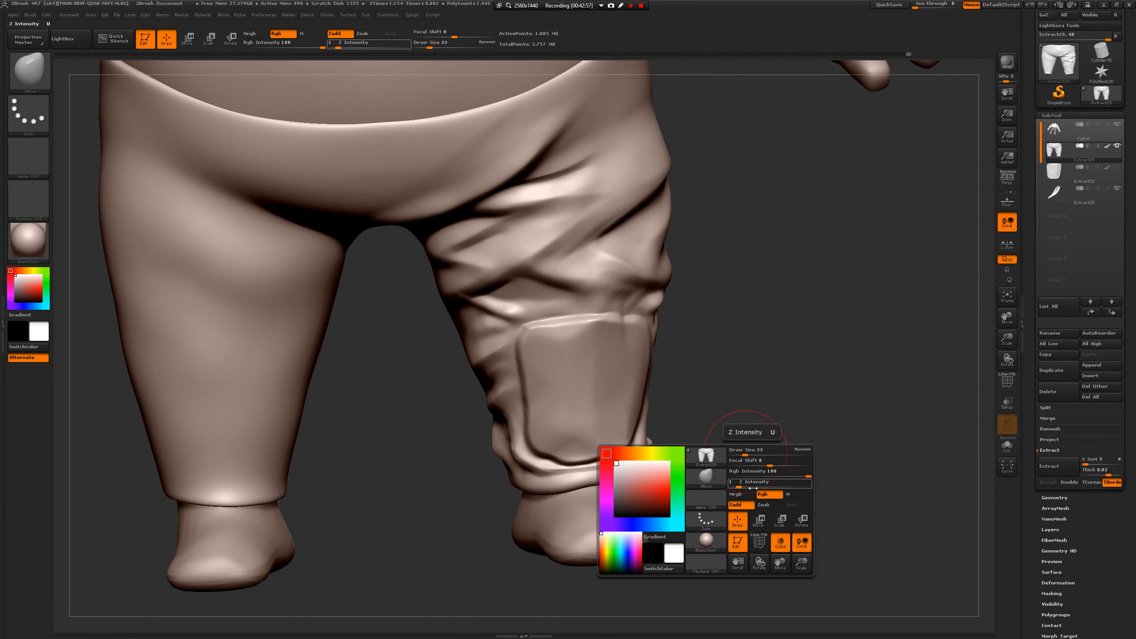
drag(747, 485, 766, 485)
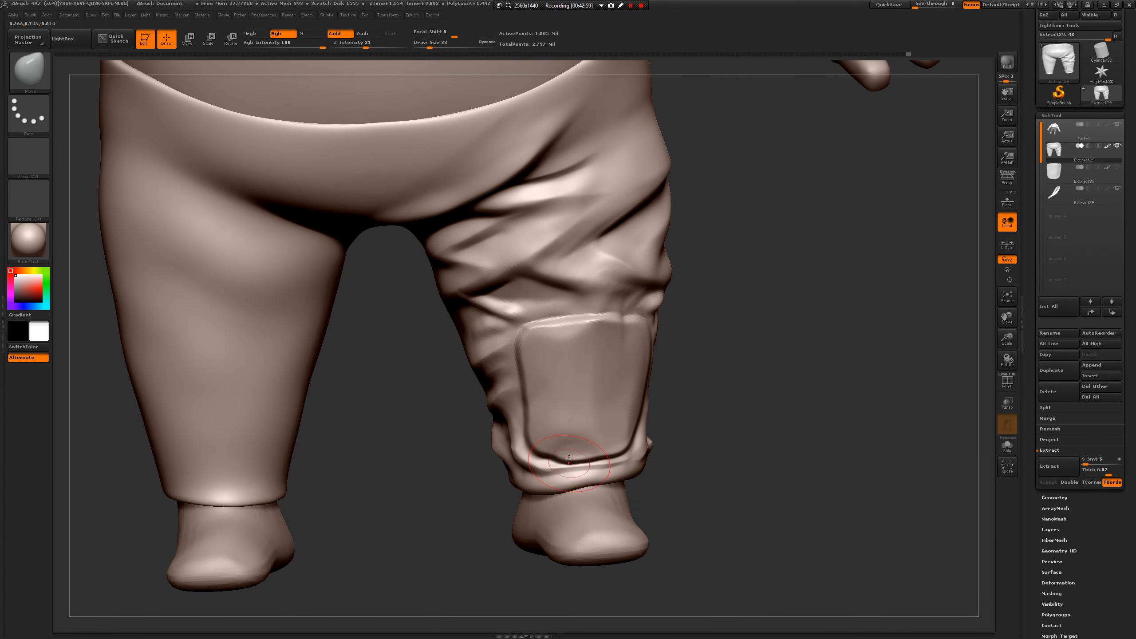
key(space)
drag(585, 489, 603, 489)
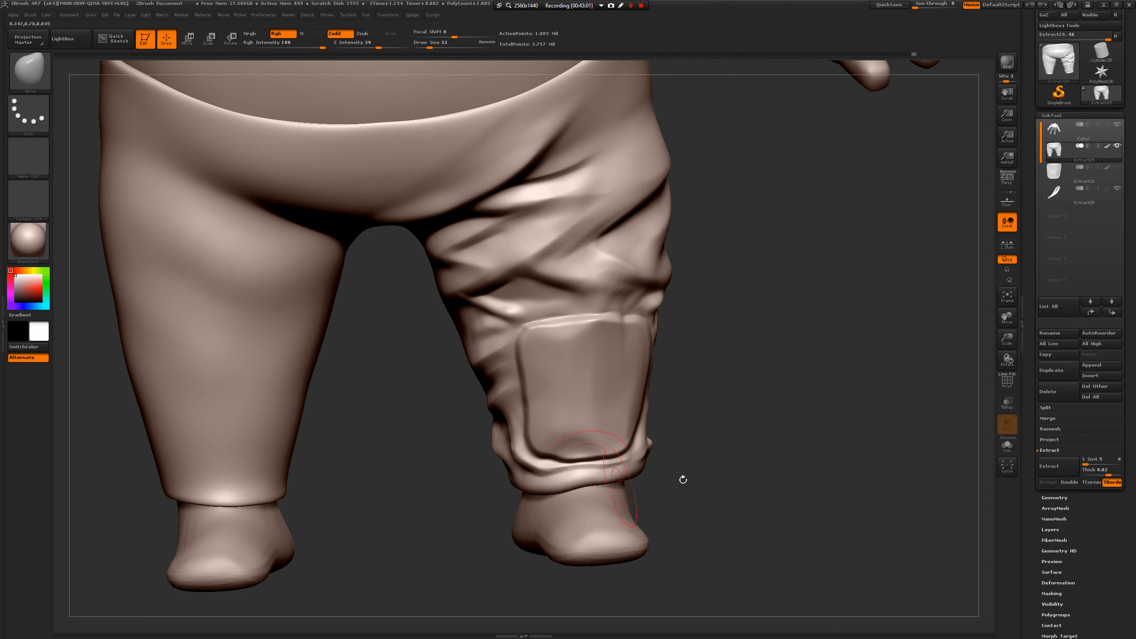
alt+drag(680, 478, 631, 348)
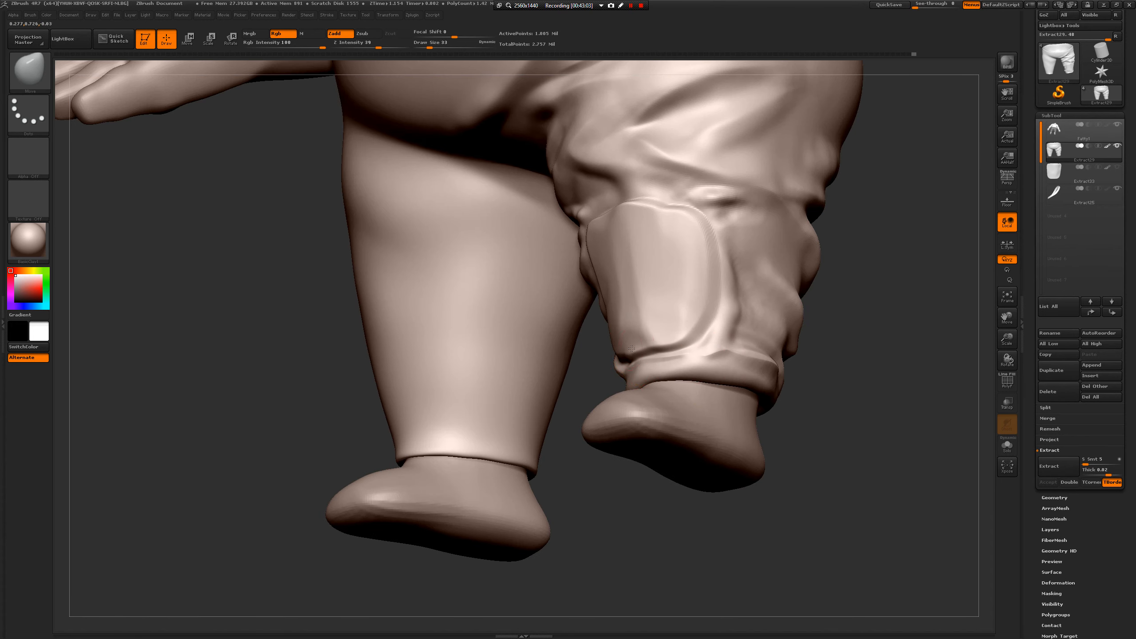
mouse_move(577, 384)
mouse_down()
mouse_move(807, 327)
mouse_move(807, 356)
mouse_up()
- Switch to the DamStandard brush and carve the inner shin crease across the raised panel's upper inner edge
key(b)
key(d)
key(s)
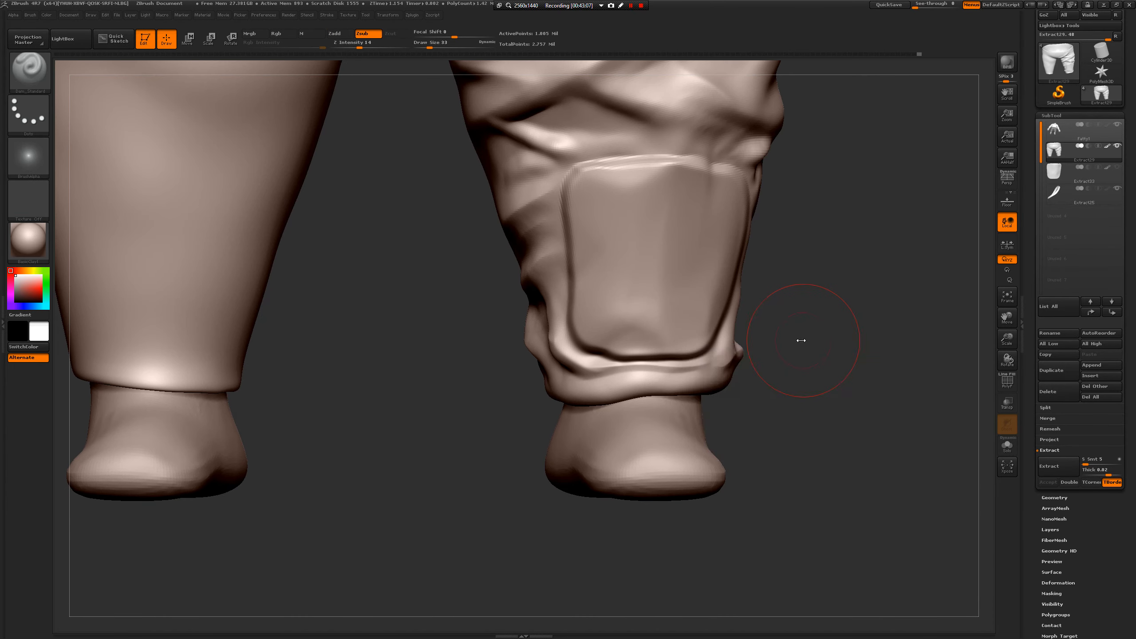
key(bracketleft)
key(bracketleft)
key(bracketleft)
drag(787, 316, 784, 315)
key(space)
mouse_move(551, 222)
mouse_down()
mouse_move(571, 222)
mouse_move(505, 244)
mouse_move(599, 218)
mouse_move(584, 218)
mouse_up()
key(s)
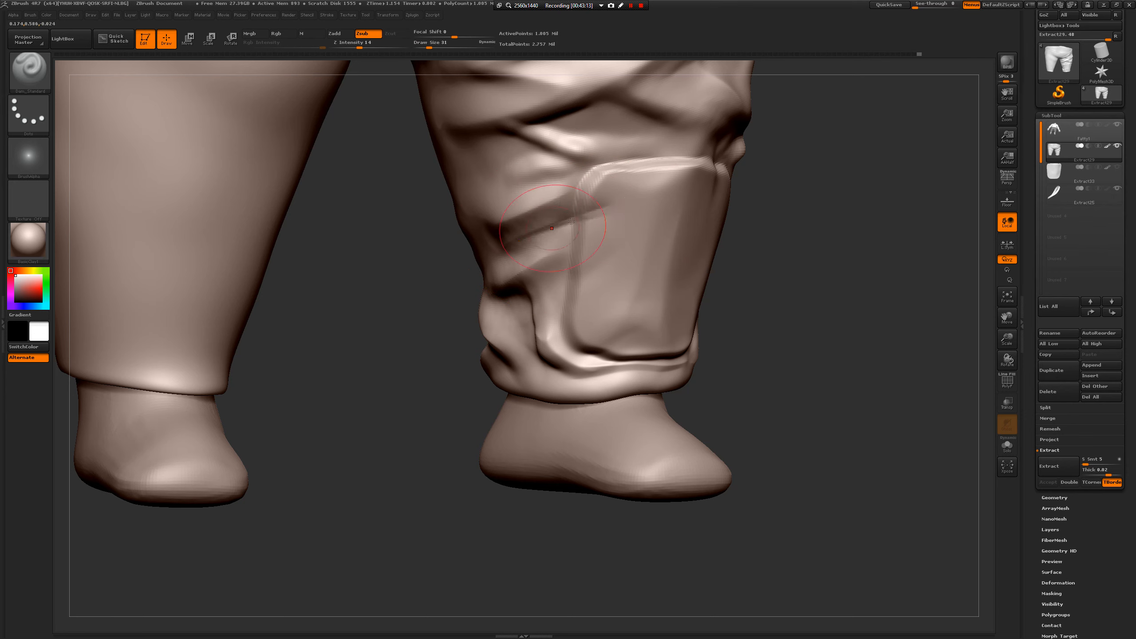
mouse_move(841, 230)
mouse_down()
mouse_move(792, 237)
mouse_move(832, 253)
mouse_up()
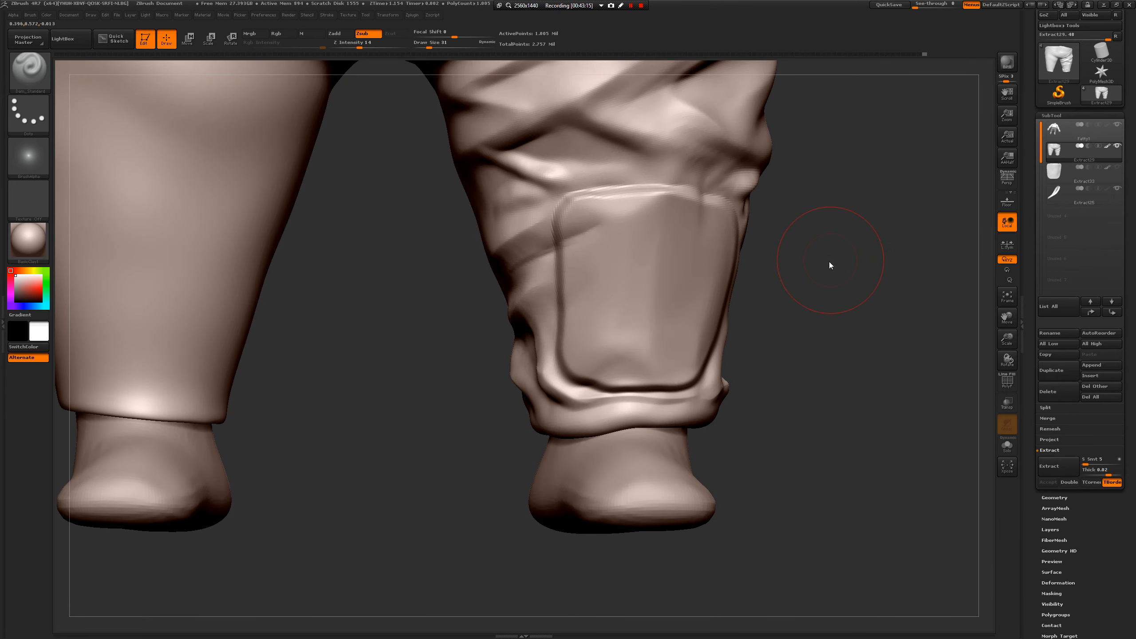
- Switch to the Standard brush at a smaller draw size and raise folds in the shin panel's upper inner corner
key(b)
key(space)
key(b)
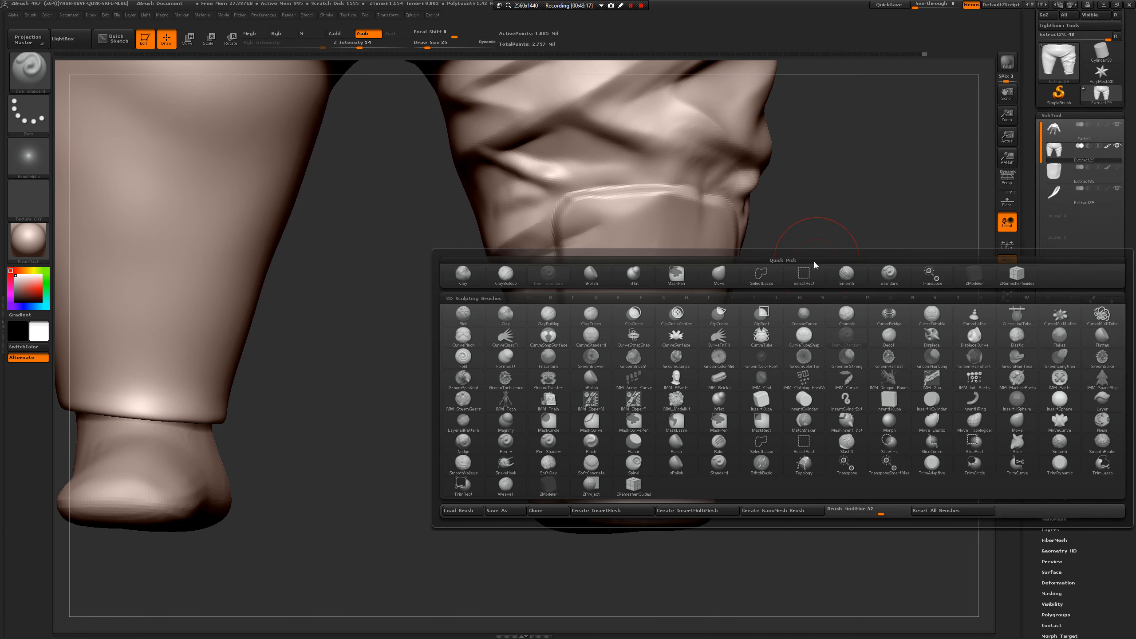
key(s)
key(t)
key(space)
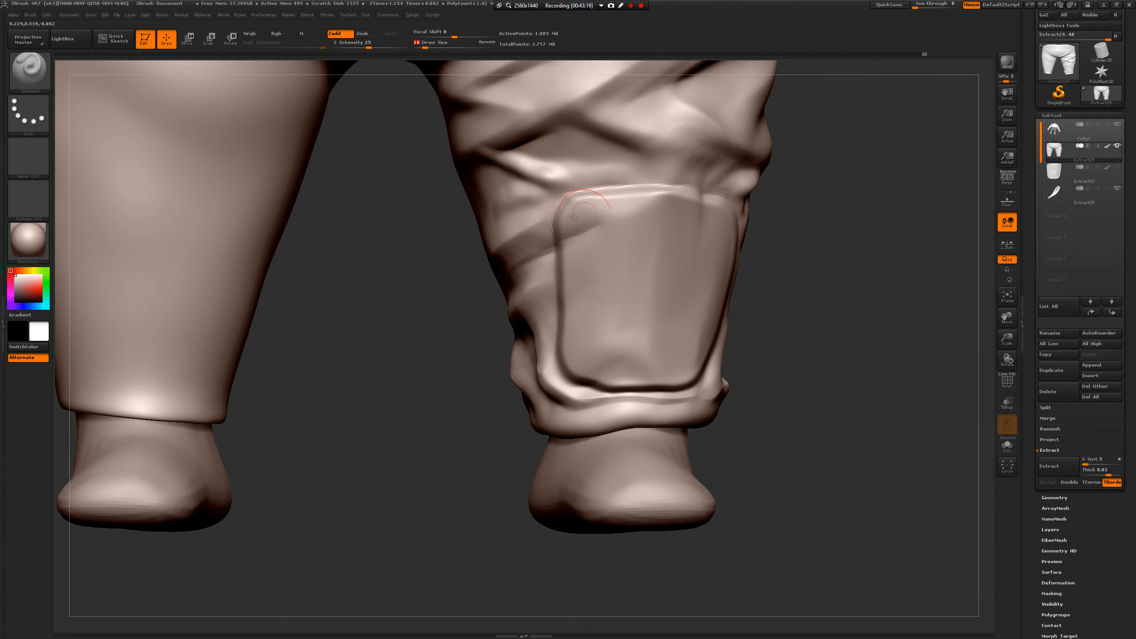
mouse_move(660, 207)
mouse_down()
mouse_move(588, 213)
mouse_move(639, 211)
mouse_move(602, 210)
mouse_up()
drag(632, 242, 591, 264)
- Extend the folds across the upper shin panel toward its outer edge and enlarge the brush for broader strokes
drag(671, 215, 603, 267)
drag(849, 291, 756, 288)
mouse_move(690, 218)
mouse_down()
mouse_move(754, 251)
mouse_move(708, 217)
mouse_up()
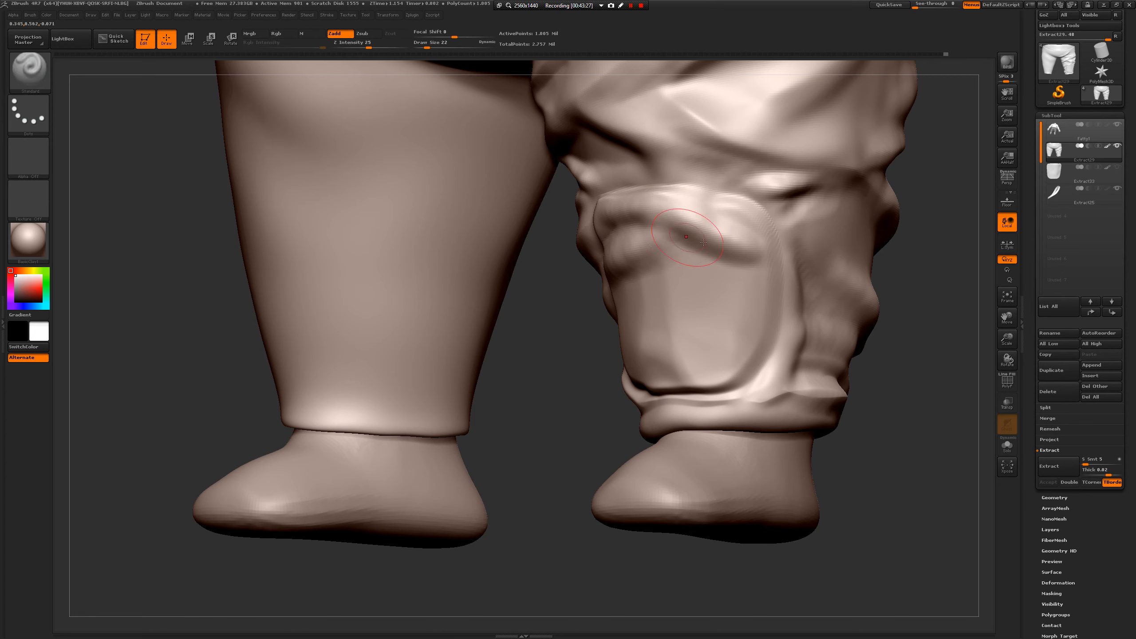
mouse_move(561, 332)
mouse_down()
mouse_move(640, 313)
mouse_move(615, 318)
mouse_up()
key(s)
key(s)
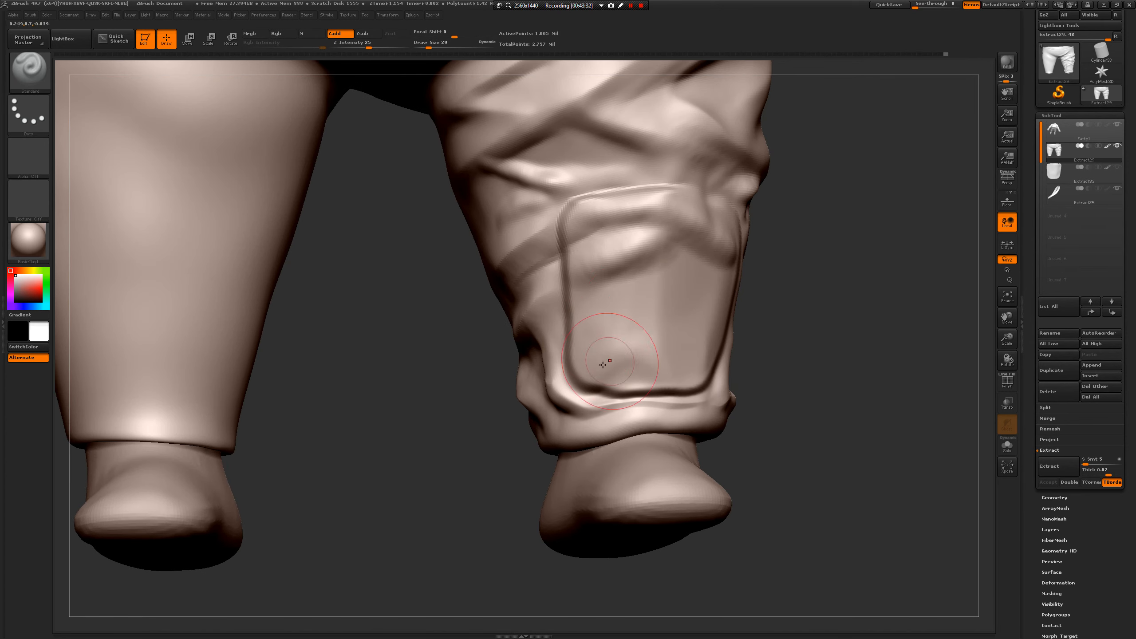
- Adjust the Standard brush's draw size and raise horizontal folds across the lower part of the shin panel
key(s)
mouse_move(627, 380)
mouse_down()
mouse_move(606, 377)
mouse_move(687, 377)
mouse_move(590, 333)
mouse_move(582, 342)
mouse_move(656, 334)
mouse_move(671, 350)
mouse_move(626, 367)
mouse_move(695, 339)
mouse_up()
key(s)
mouse_move(837, 347)
mouse_down()
mouse_move(629, 366)
mouse_move(741, 351)
mouse_up()
key(])
drag(604, 319, 685, 332)
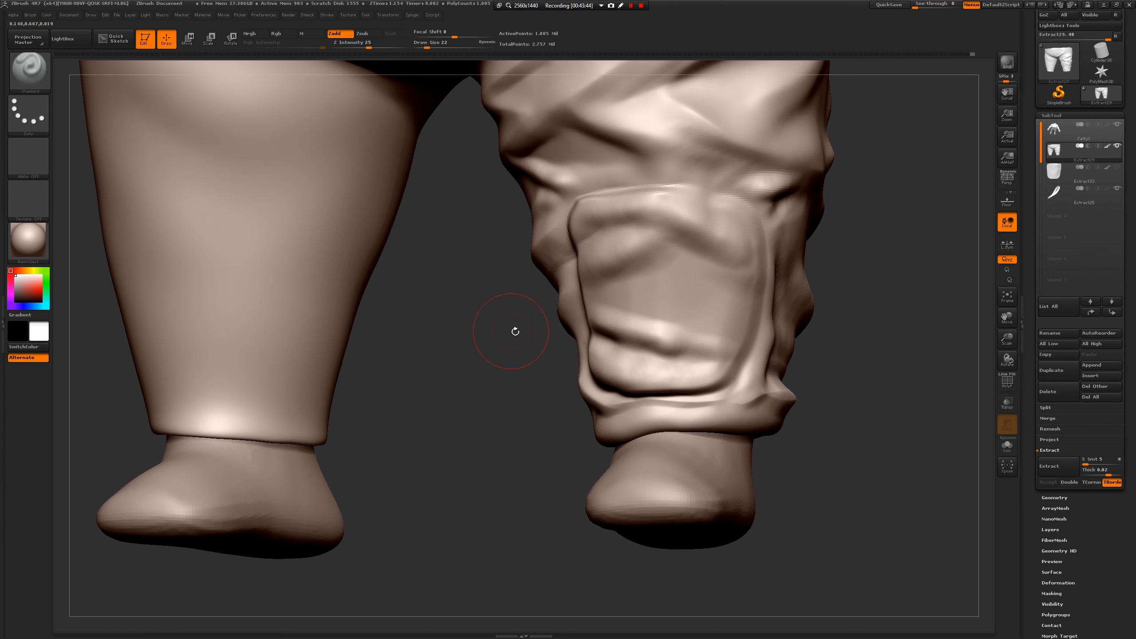
- Switch to the DamStandard brush and carve a diagonal crease from the knee across the shin panel's upper edge
key(b)
key(s)
drag(487, 343, 642, 233)
drag(747, 247, 671, 215)
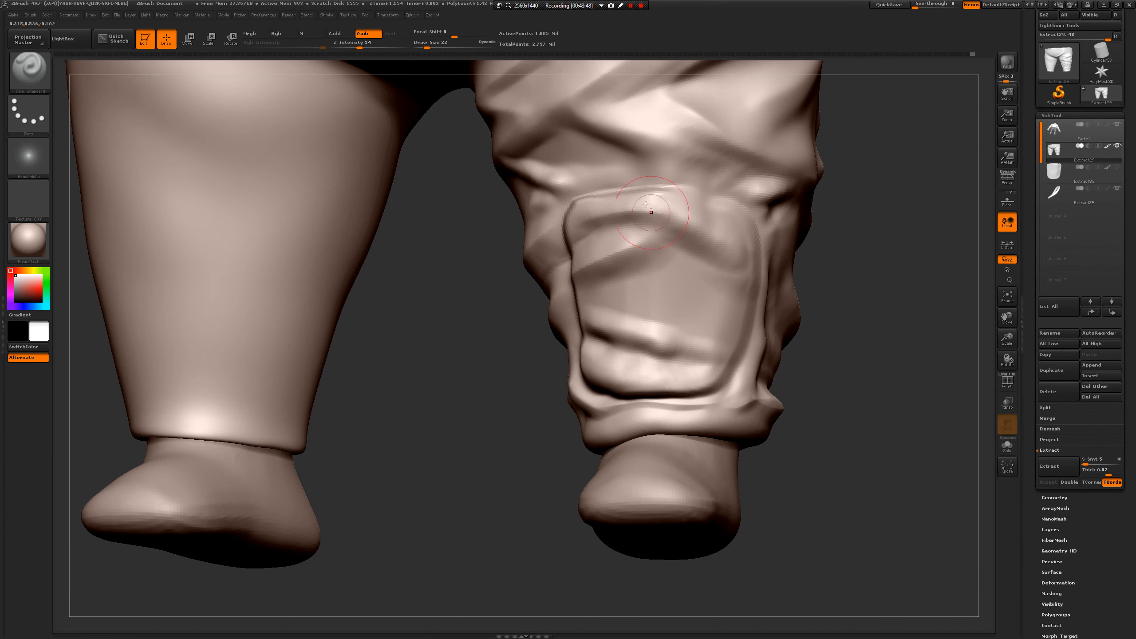
drag(717, 166, 636, 210)
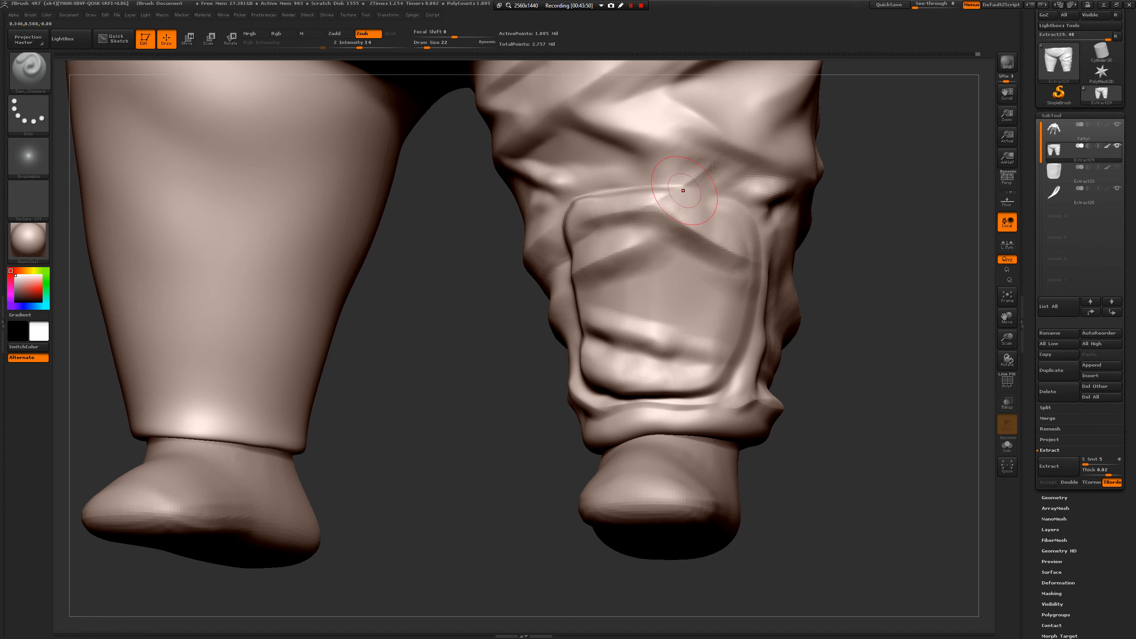
key(ctrl+z)
drag(720, 164, 636, 209)
drag(728, 180, 666, 212)
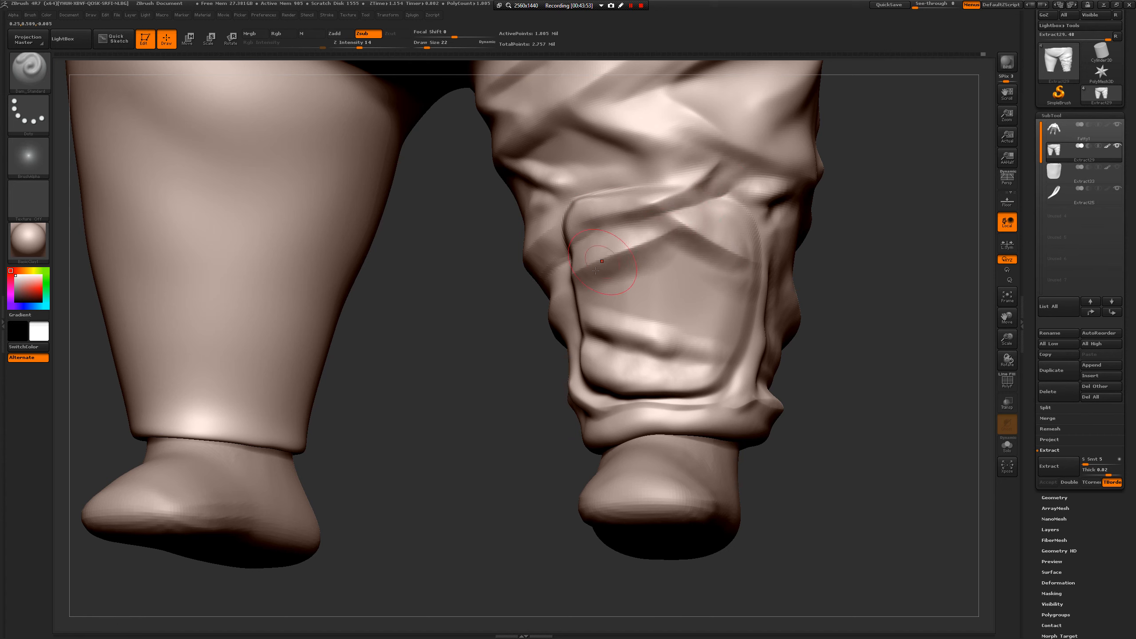
- Carve a diagonal crease across the lower shin panel and smooth the fold beneath it
drag(510, 328, 621, 327)
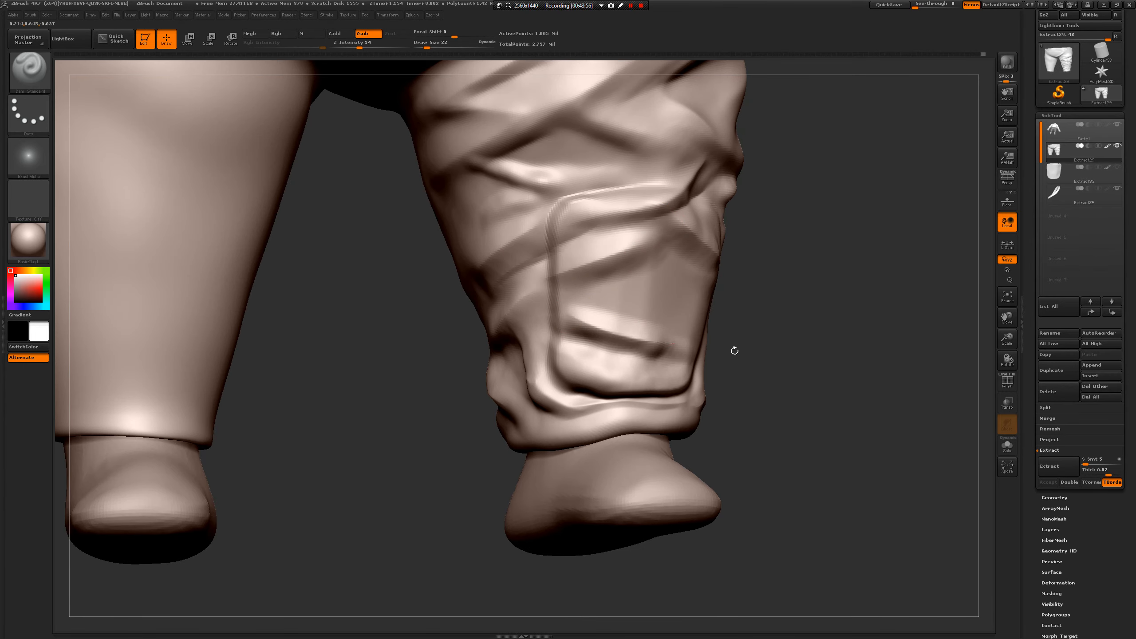
drag(734, 351, 704, 364)
drag(797, 356, 601, 357)
drag(732, 341, 623, 373)
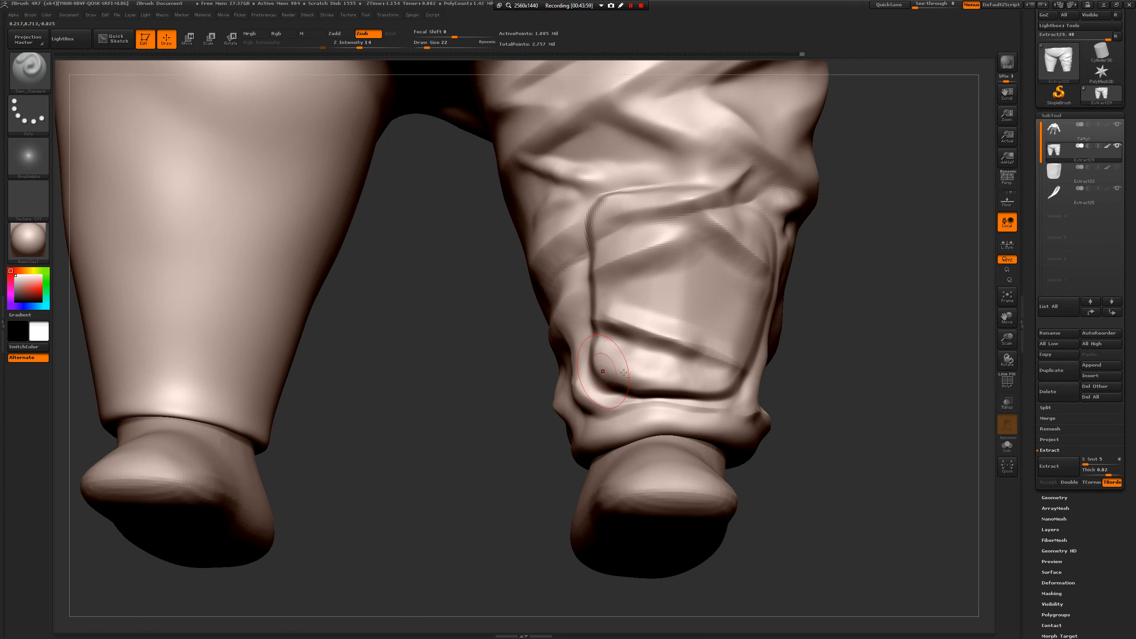
shift+drag(738, 386, 608, 378)
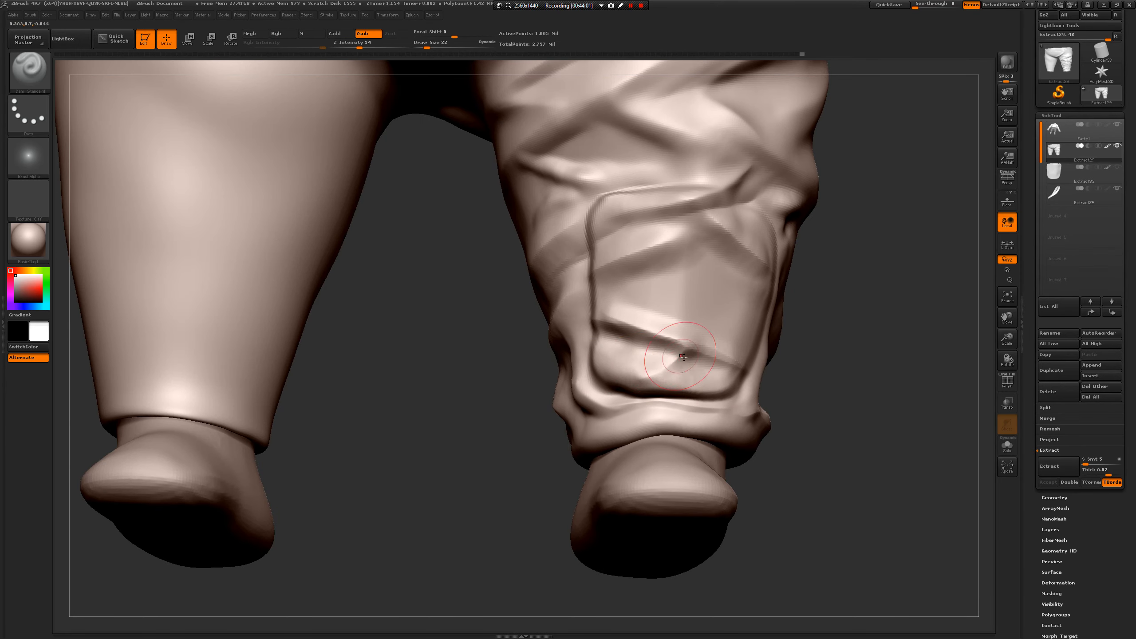
mouse_move(770, 388)
mouse_down()
mouse_move(837, 403)
mouse_move(845, 343)
mouse_move(814, 427)
mouse_move(824, 385)
mouse_move(823, 403)
mouse_move(854, 414)
mouse_move(760, 398)
mouse_up()
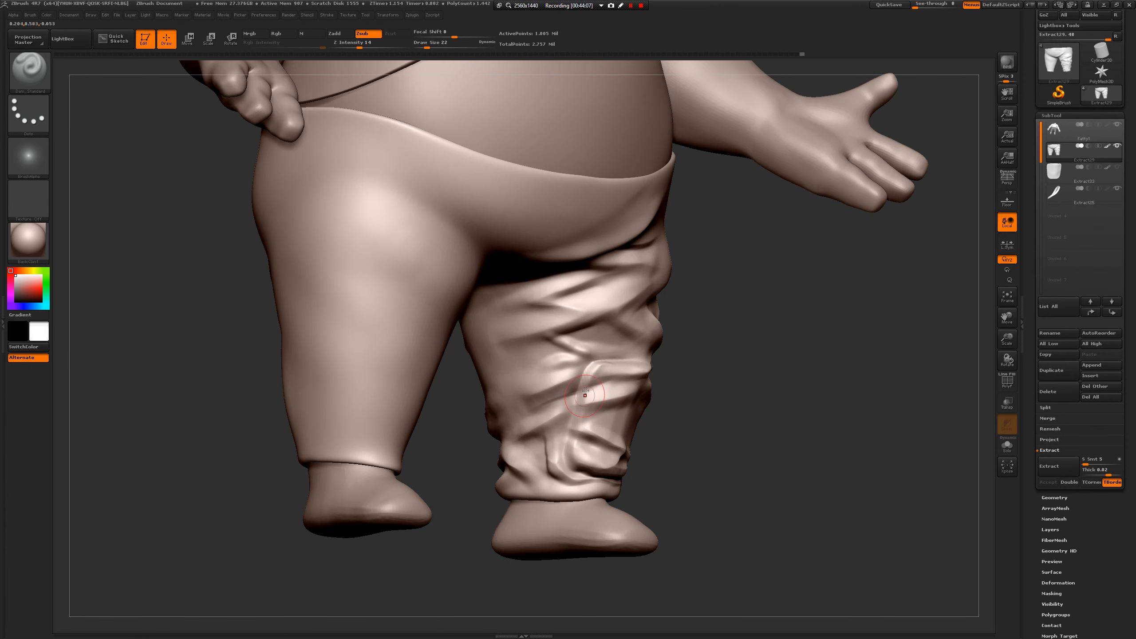
- Switch to the hPolish brush, enlarge it and flatten the folds on the lower shin panel
drag(620, 474, 602, 363)
mouse_move(764, 401)
mouse_down()
mouse_move(682, 393)
mouse_move(691, 429)
mouse_up()
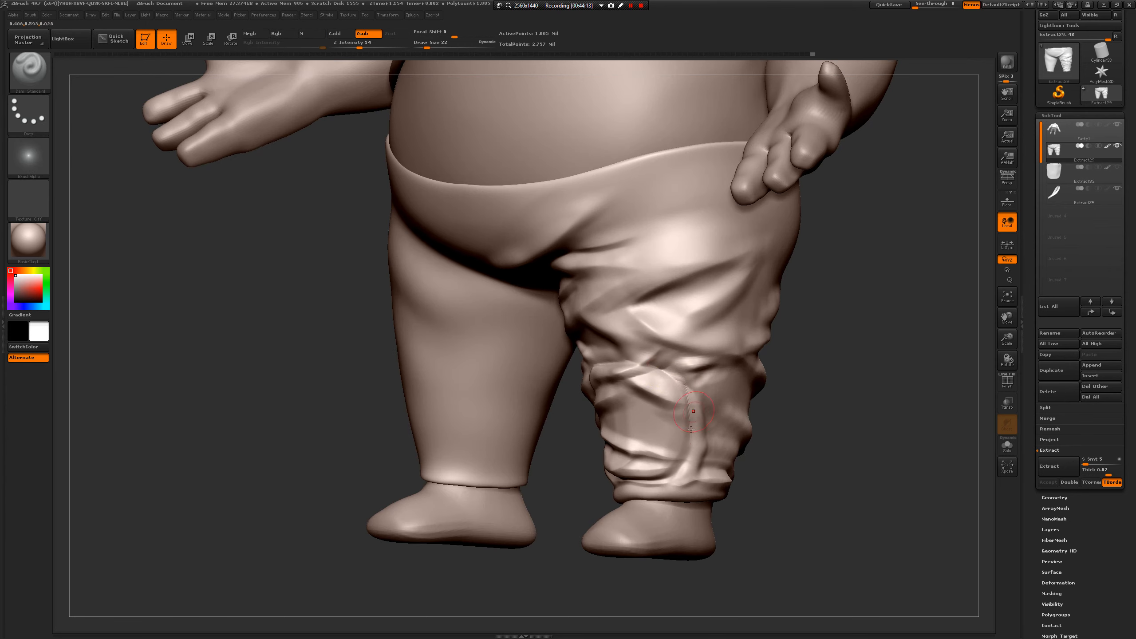
mouse_move(777, 420)
mouse_down()
mouse_move(805, 412)
mouse_move(797, 381)
mouse_move(784, 411)
mouse_move(803, 513)
mouse_move(805, 474)
mouse_up()
key(b)
key(h)
key(p)
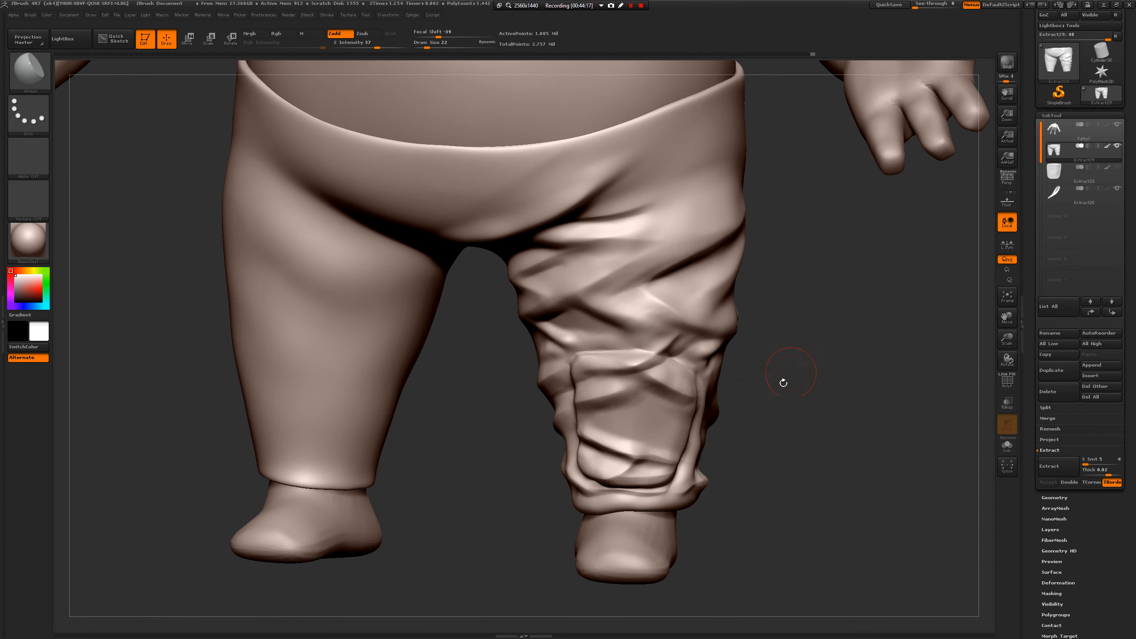
key(])
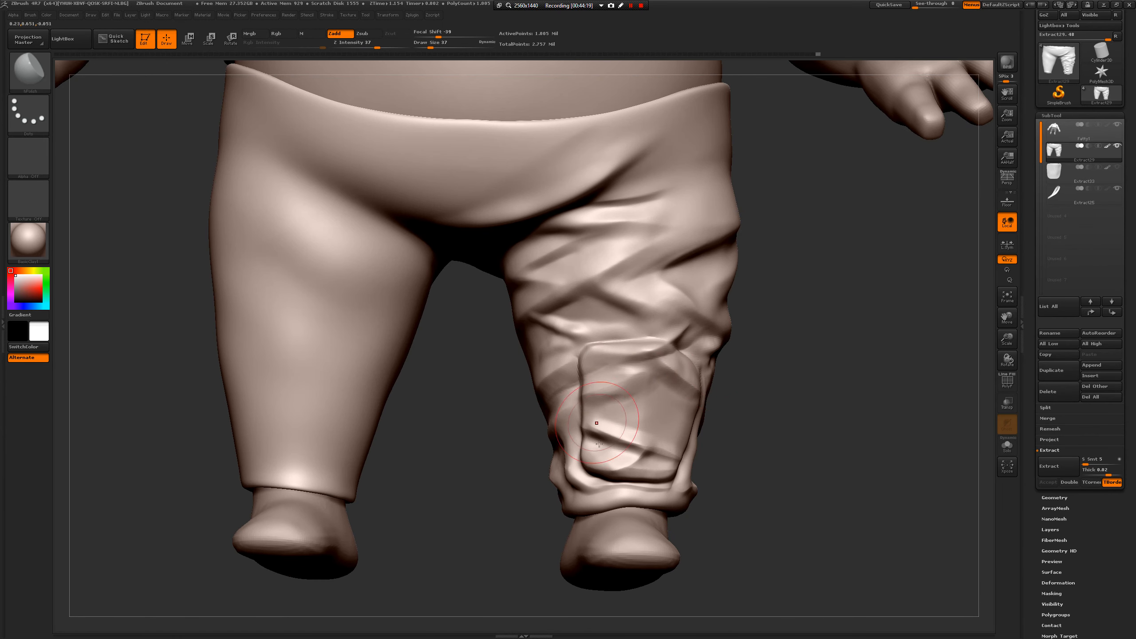
mouse_move(612, 472)
mouse_down()
mouse_move(627, 438)
mouse_move(671, 470)
mouse_up()
drag(748, 451, 648, 363)
mouse_move(527, 425)
mouse_down()
mouse_move(667, 426)
mouse_move(573, 466)
mouse_move(628, 443)
mouse_up()
mouse_move(723, 449)
alt+mouse_down()
mouse_move(745, 406)
mouse_move(744, 366)
alt+mouse_up()
- Try to carve extra creases across the left thigh with the DamStandard brush
key(b)
key(d)
key(s)
key(s)
key(s)
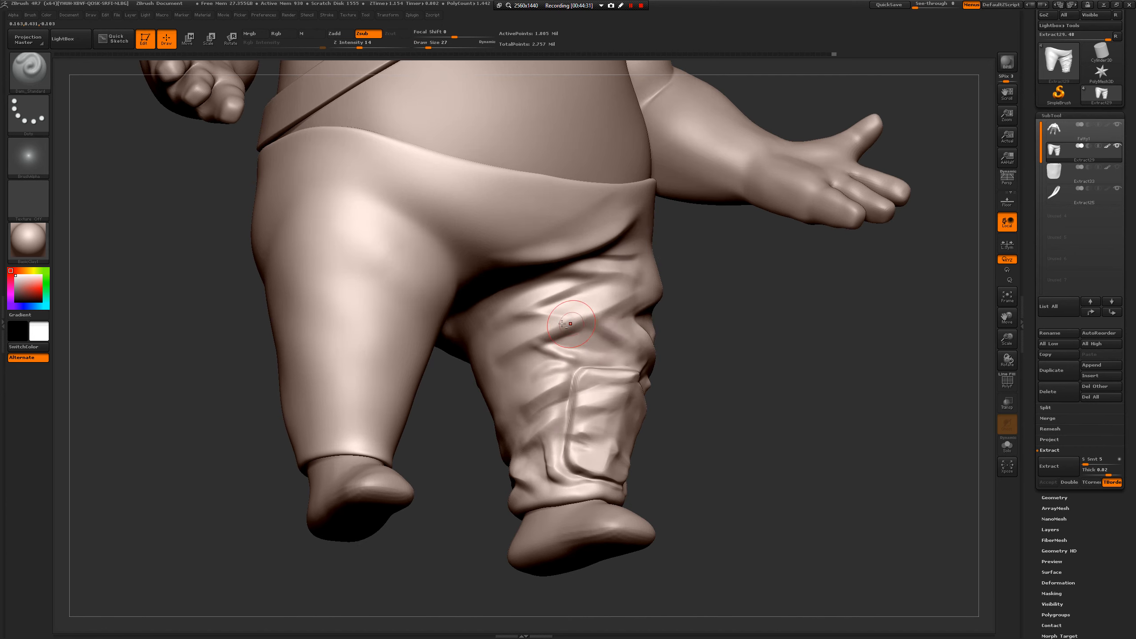
drag(577, 319, 532, 340)
key(ctrl+z)
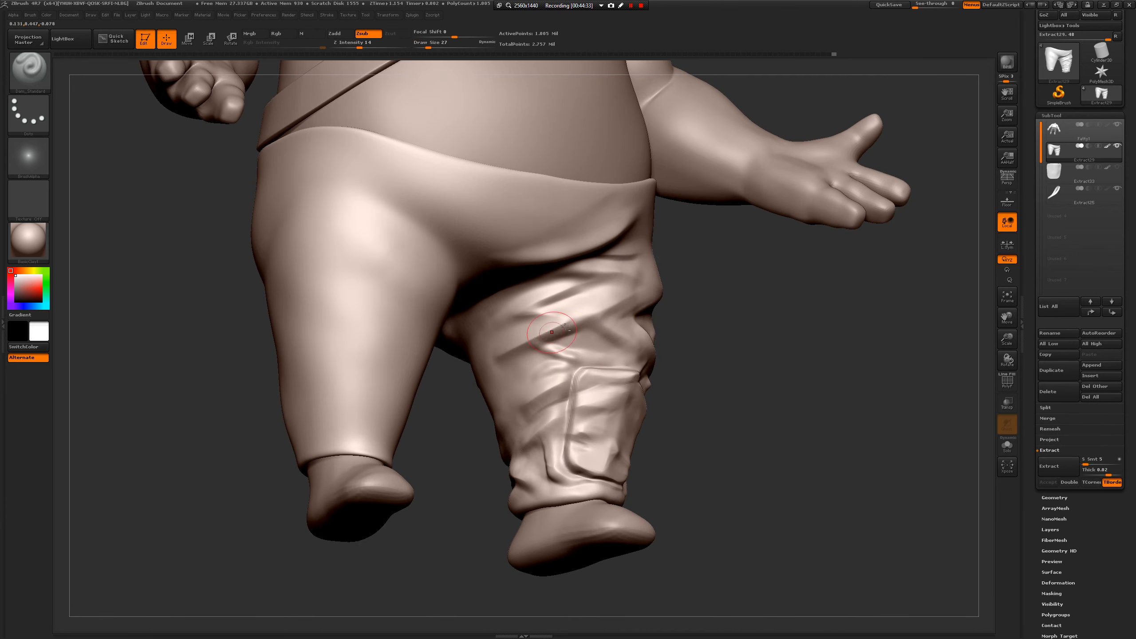
mouse_move(742, 303)
mouse_down()
mouse_move(617, 277)
mouse_move(667, 281)
mouse_up()
key(ctrl+z)
drag(598, 274, 709, 287)
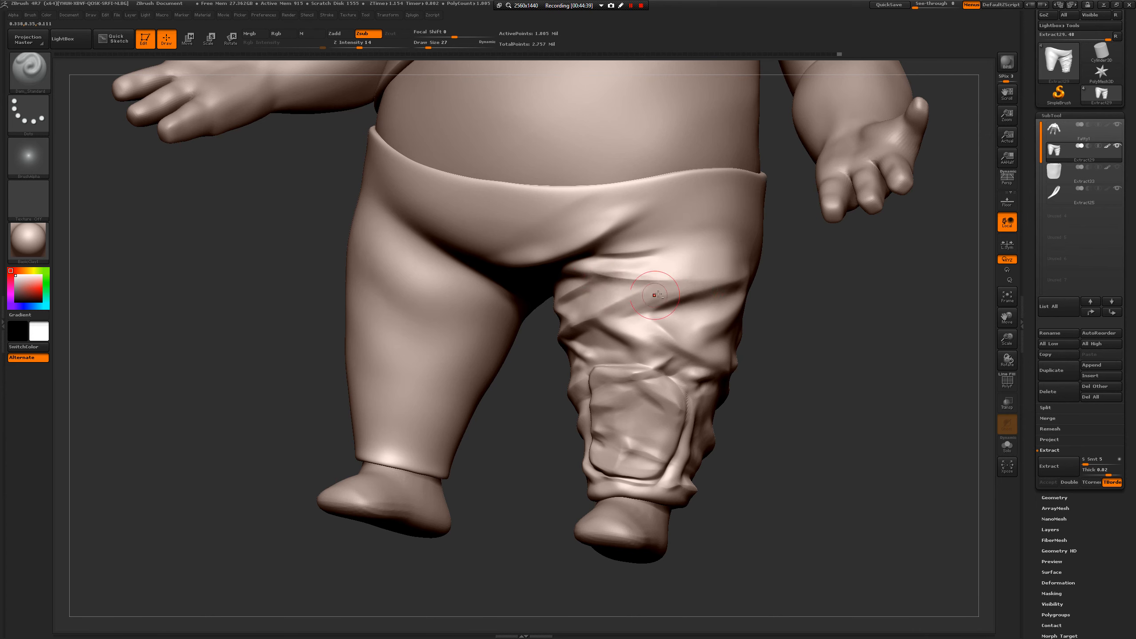
mouse_move(611, 293)
mouse_down()
mouse_move(675, 284)
mouse_move(601, 312)
mouse_up()
key(ctrl+z)
- Switch to the TrimDynamic brush for work on the folds behind the left leg
alt+drag(796, 360, 789, 334)
mouse_move(789, 333)
shift+mouse_down()
mouse_move(812, 355)
mouse_move(818, 410)
mouse_move(822, 383)
shift+mouse_up()
key(space)
mouse_move(756, 286)
mouse_down()
mouse_move(614, 318)
mouse_move(678, 316)
mouse_move(624, 324)
mouse_up()
alt+drag(435, 458, 444, 416)
shift+drag(444, 416, 501, 470)
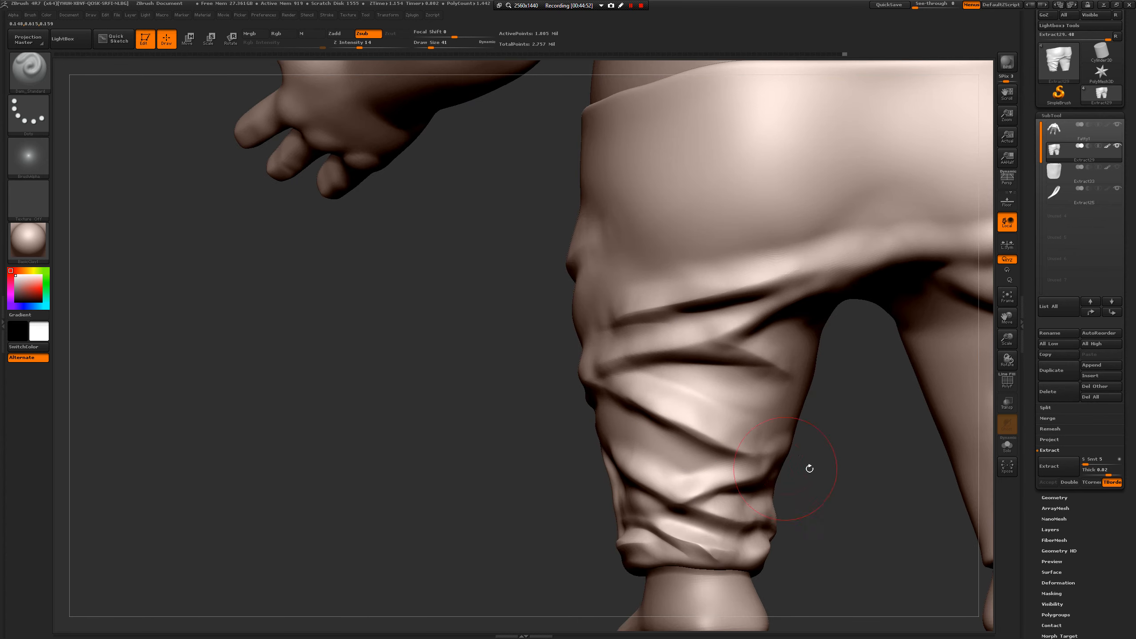
drag(810, 469, 737, 458)
drag(580, 479, 601, 477)
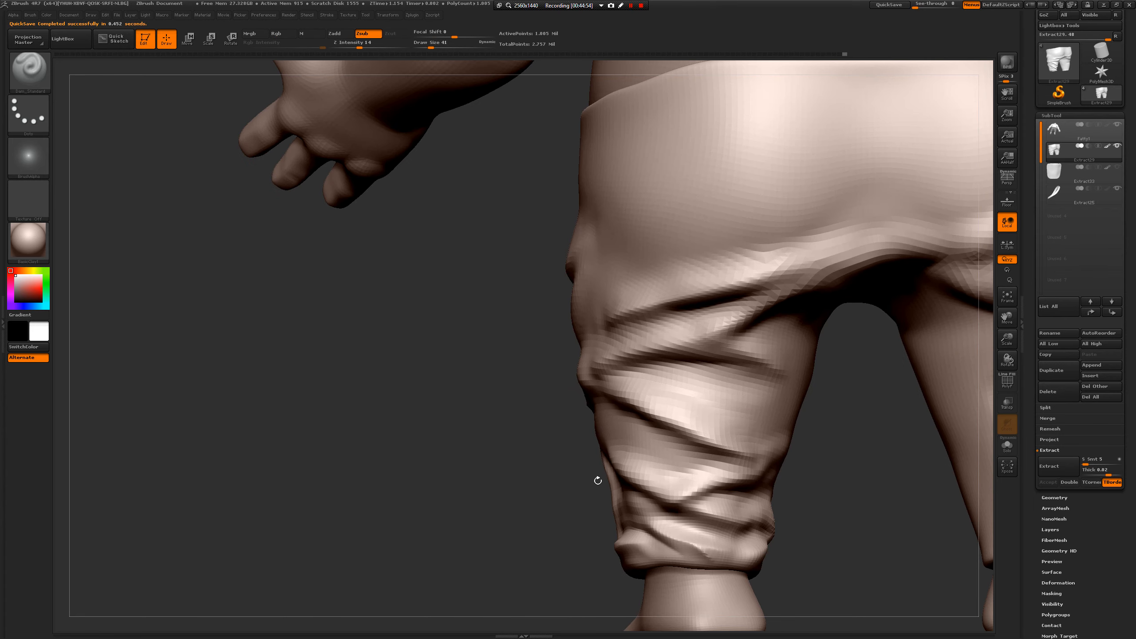
key(b)
key(t)
key(d)
key(s)
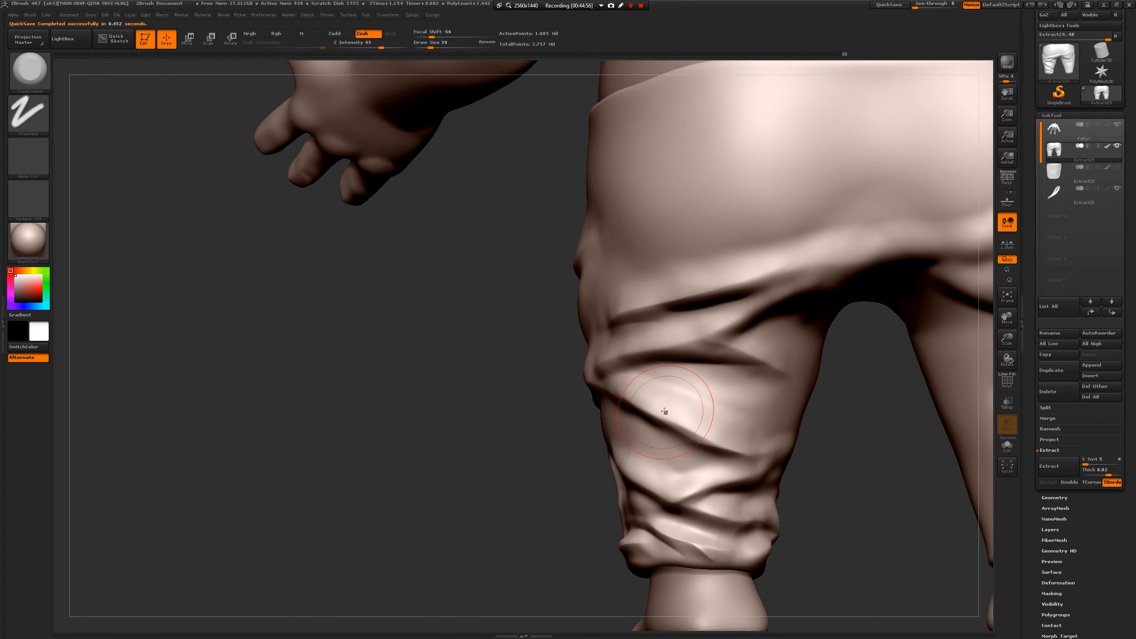
- Reduce the TrimDynamic brush's draw size and flatten the fold running across the back of the left thigh
key(space)
key(space)
drag(668, 411, 667, 413)
key(ctrl+z)
key(space)
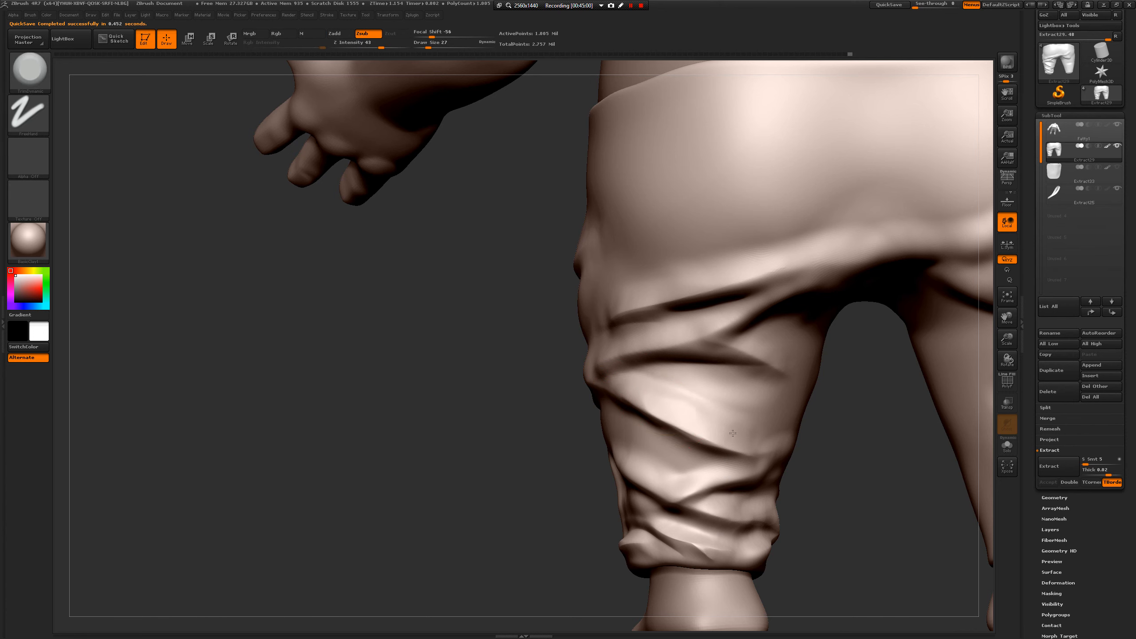
alt+drag(527, 465, 648, 362)
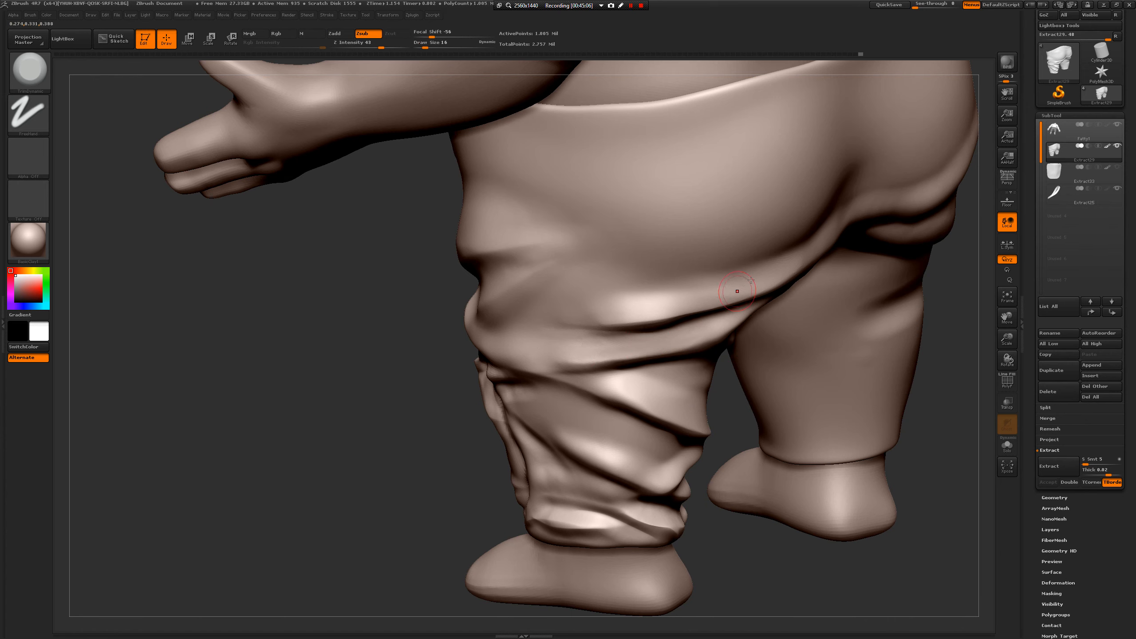
key(space)
drag(687, 303, 623, 306)
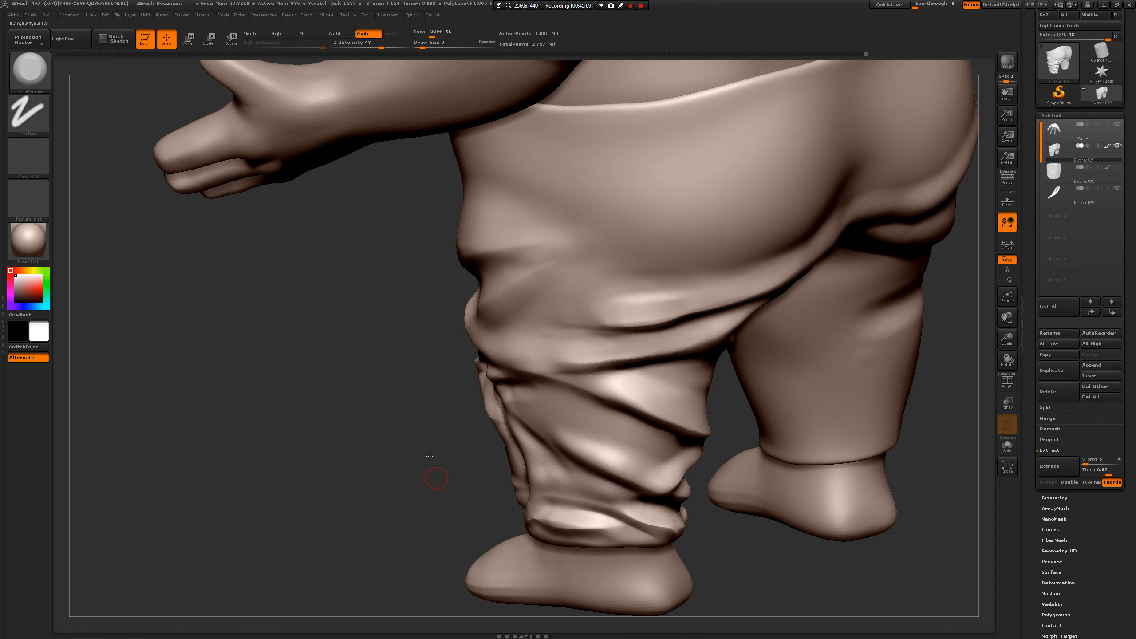
- Set the draw size to 25 and trim the fold ridges on the left thigh's back below the buttock
mouse_move(429, 456)
alt+mouse_down()
mouse_move(679, 373)
mouse_move(605, 385)
mouse_move(641, 378)
alt+mouse_up()
key(space)
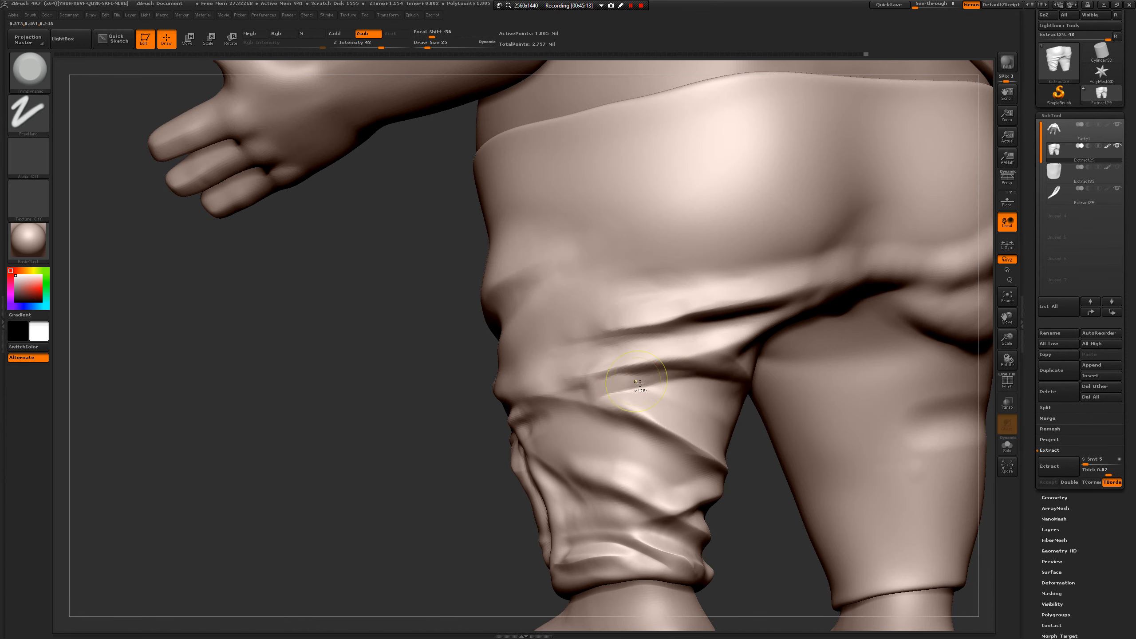
key(ctrl)
key(ctrl+z)
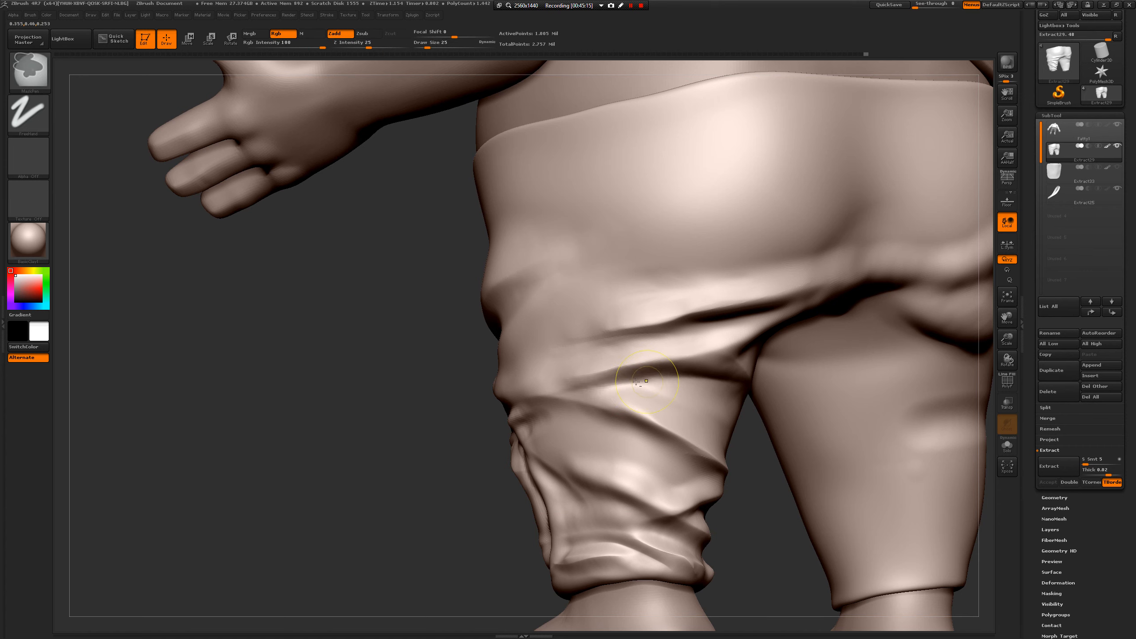
mouse_move(662, 384)
mouse_down()
mouse_move(630, 381)
mouse_move(682, 384)
mouse_up()
drag(750, 439, 752, 380)
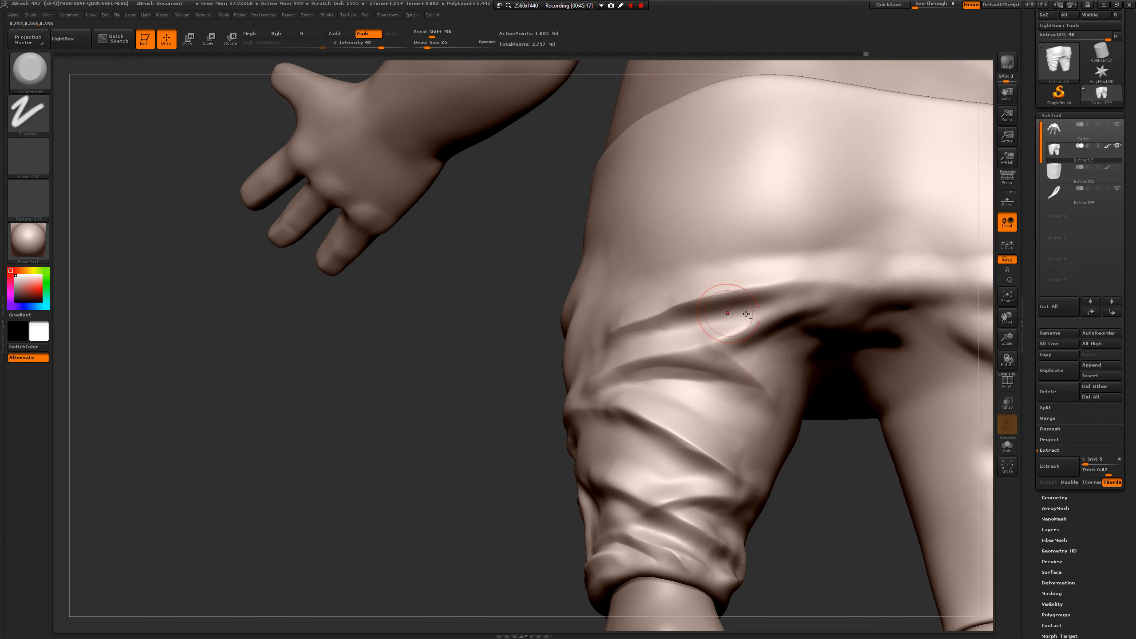
mouse_move(749, 311)
mouse_down()
mouse_move(671, 323)
mouse_move(690, 317)
mouse_up()
drag(518, 444, 626, 436)
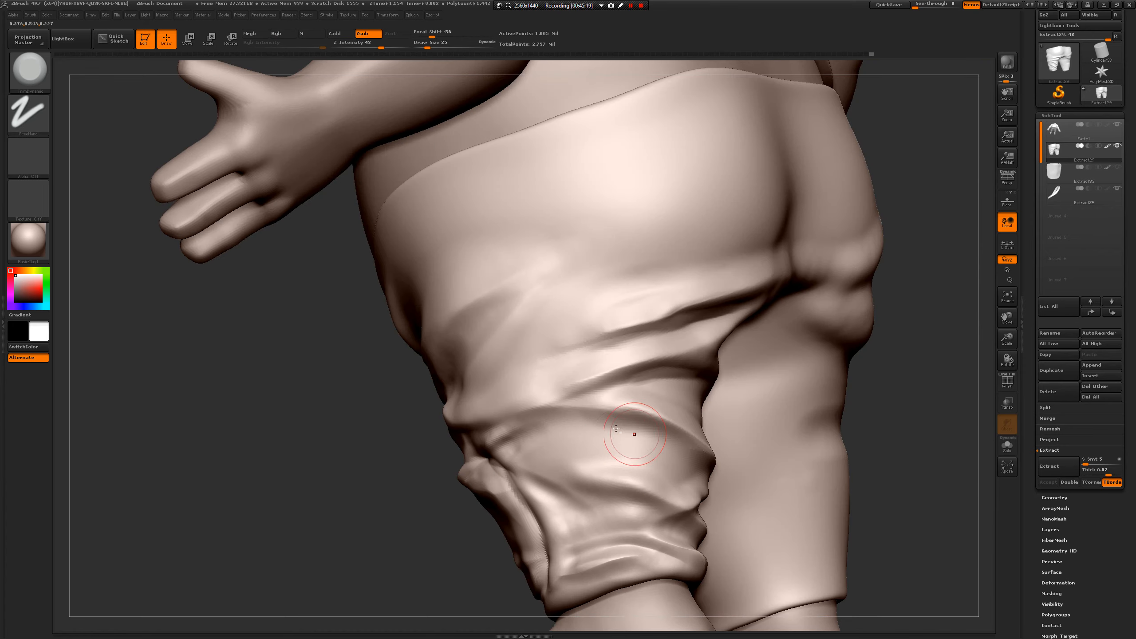
- Enlarge the TrimDynamic brush and flatten the upper folds on the back of the left thigh
mouse_move(856, 465)
alt+mouse_down()
mouse_move(901, 394)
mouse_move(844, 447)
mouse_move(821, 438)
mouse_move(796, 462)
mouse_move(560, 313)
alt+mouse_up()
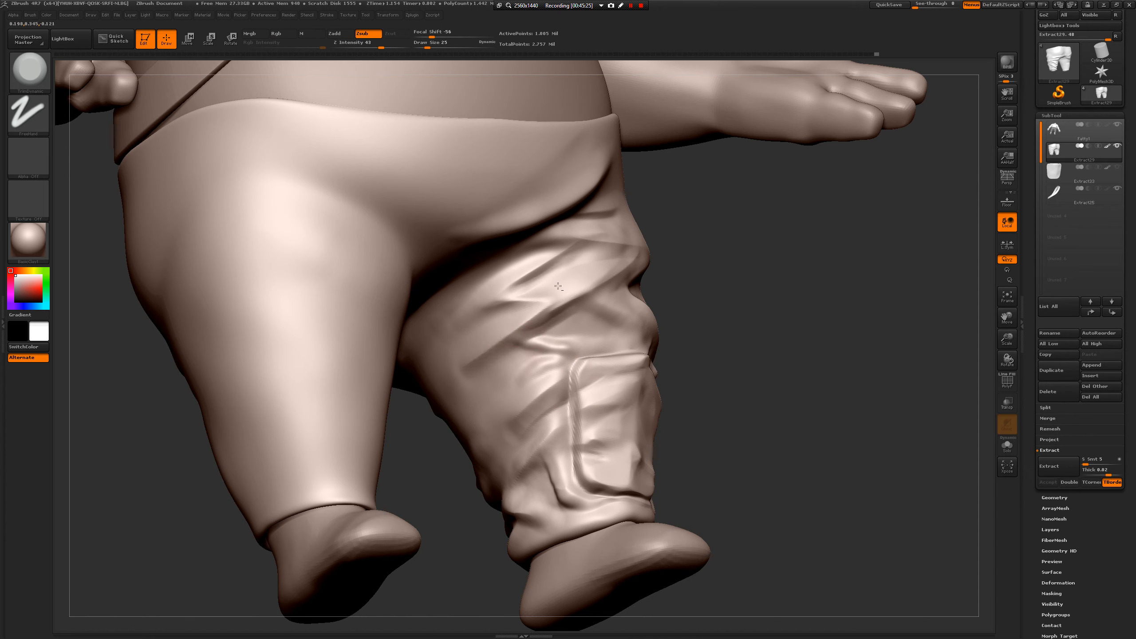
mouse_move(712, 339)
mouse_down()
mouse_move(739, 361)
mouse_move(746, 321)
mouse_move(711, 322)
mouse_move(722, 394)
mouse_move(749, 435)
mouse_move(745, 479)
mouse_up()
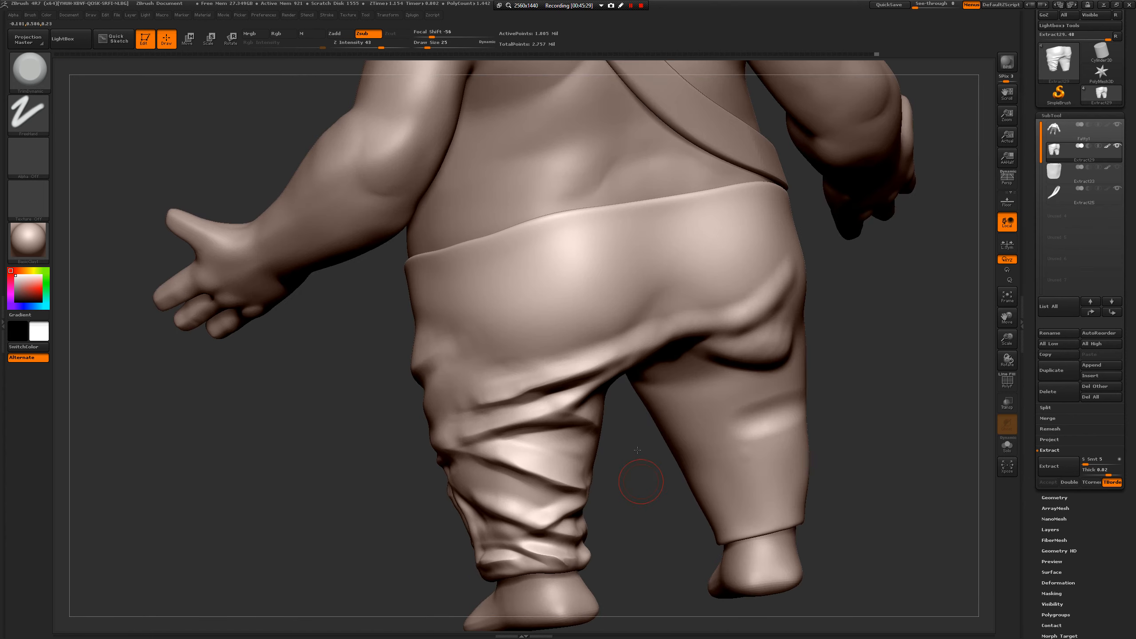
drag(639, 477, 633, 449)
key(s)
drag(532, 400, 538, 400)
drag(530, 348, 486, 362)
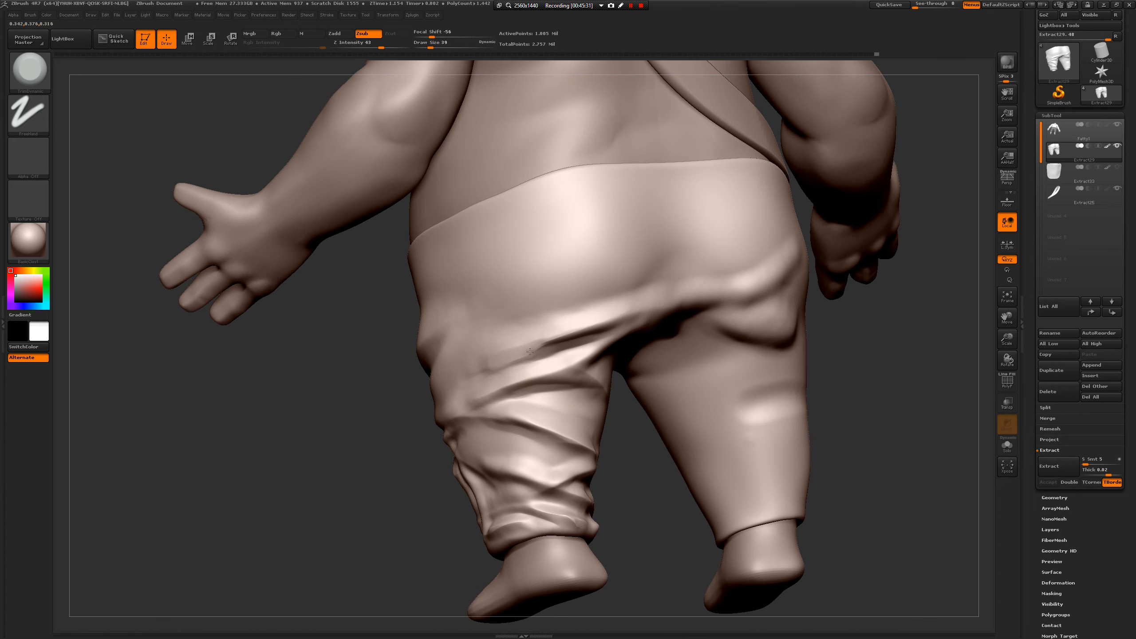
- Lower the pants' subdivision level to 4 and smooth the folds beneath the left buttock
key(shift)
click(1056, 497)
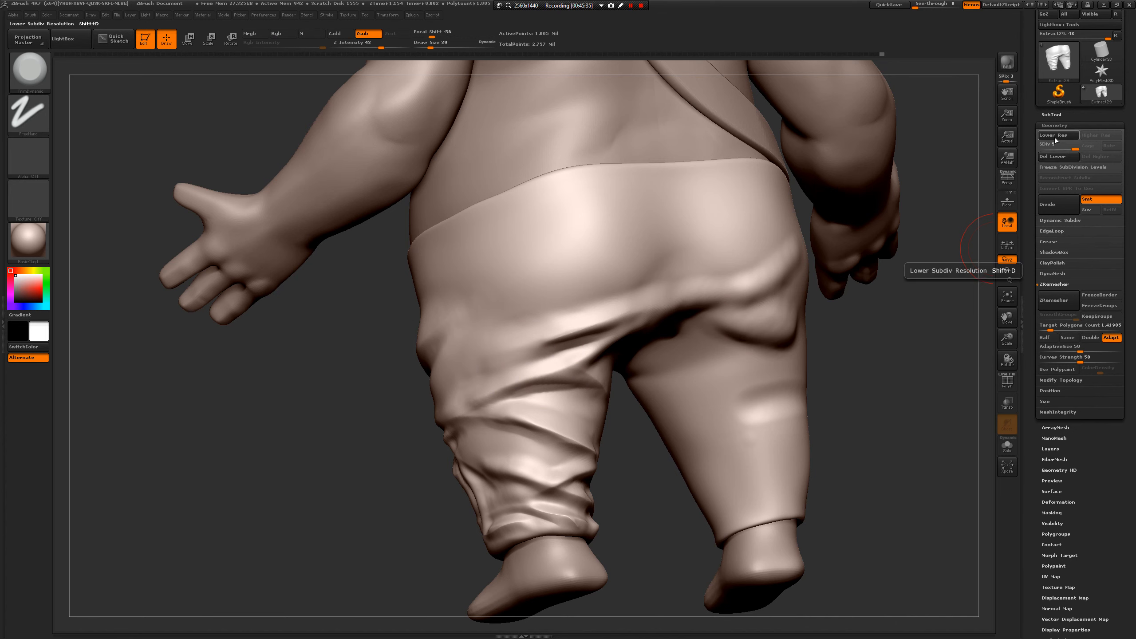
drag(1056, 143, 1052, 146)
shift+drag(563, 330, 617, 322)
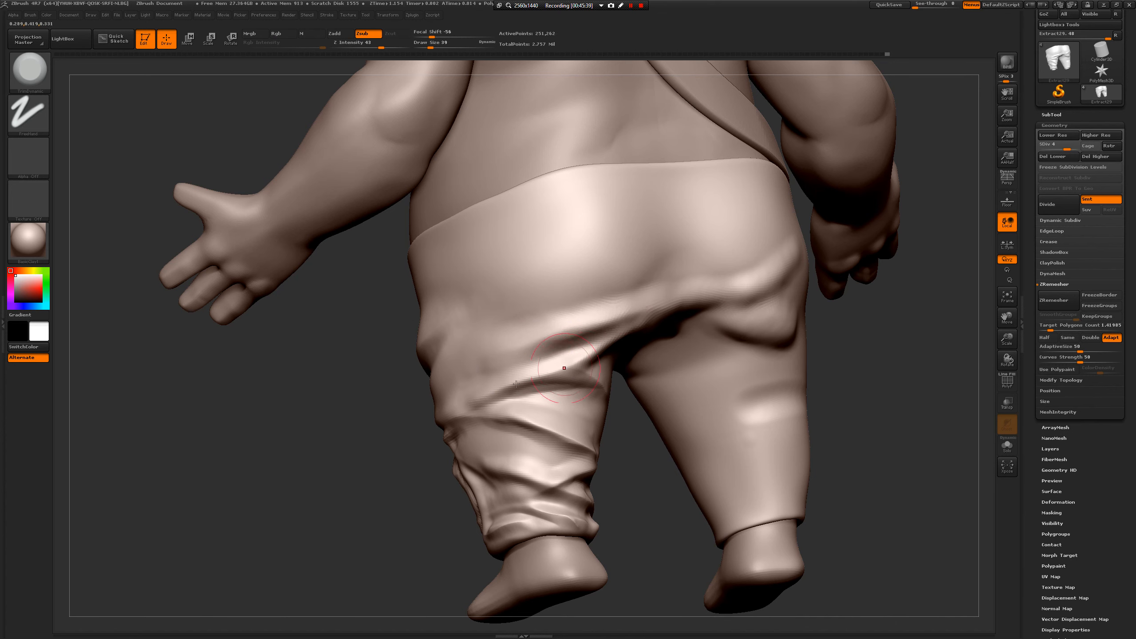
- Switch to the DamStandard brush and carve a shallow crease across the pants' front below the waistband
drag(390, 450, 394, 432)
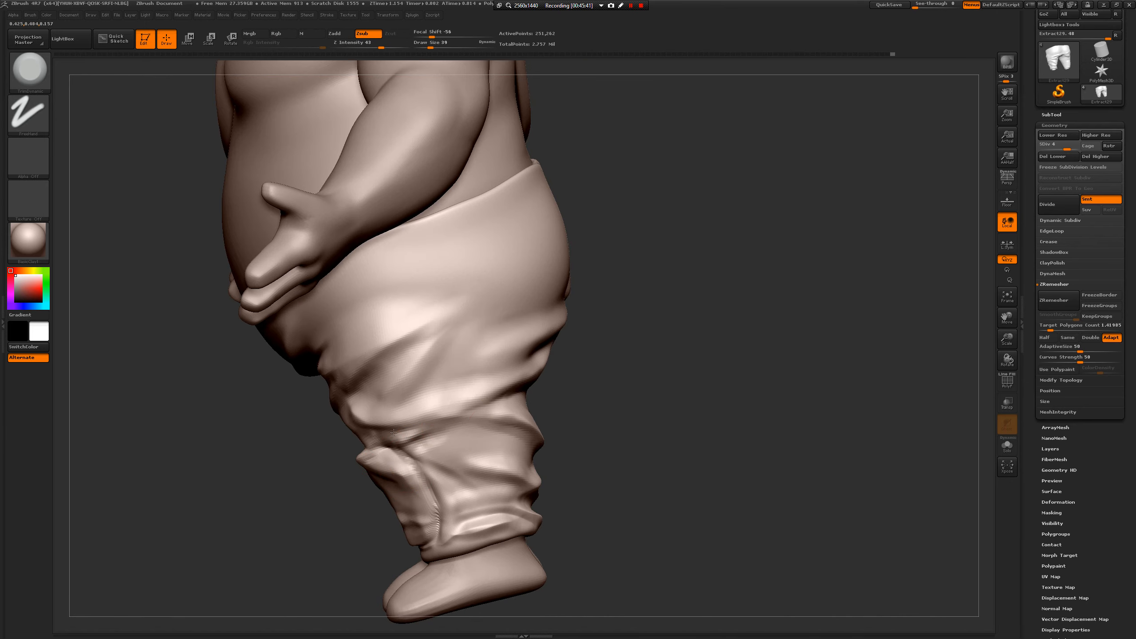
drag(642, 394, 421, 426)
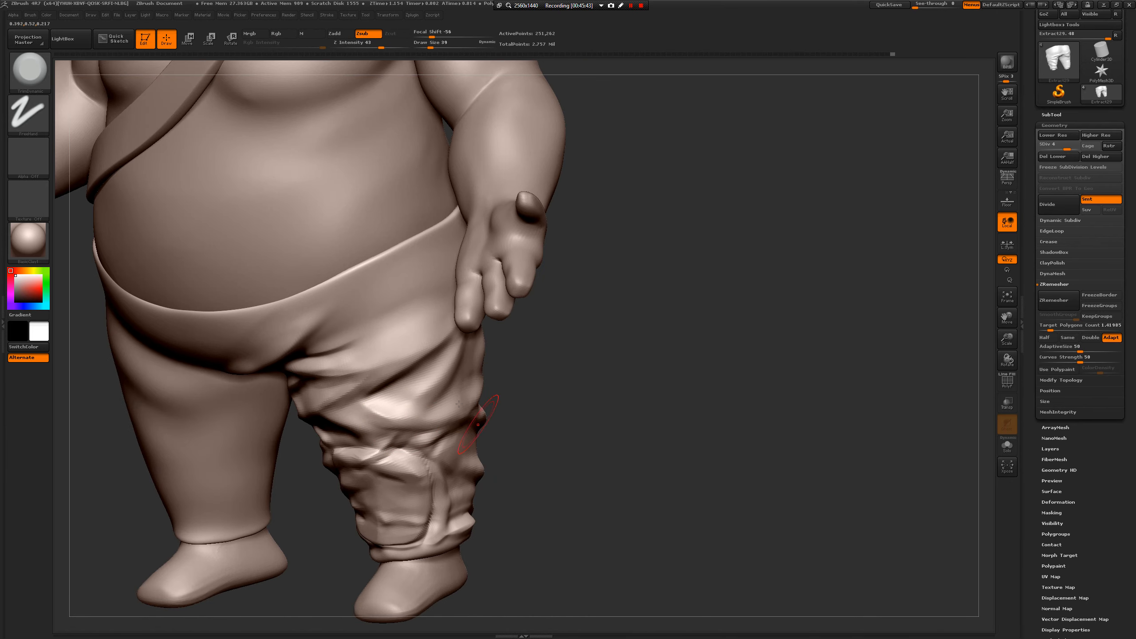
mouse_move(537, 468)
mouse_down()
mouse_move(588, 409)
mouse_move(672, 469)
mouse_move(659, 454)
mouse_up()
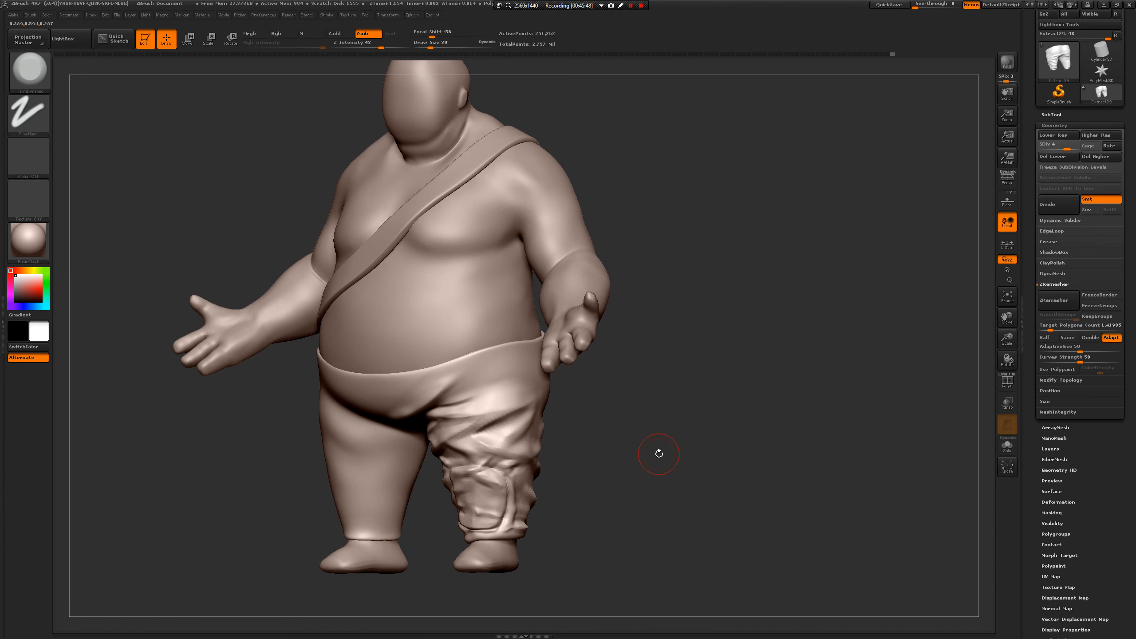
mouse_move(750, 422)
mouse_down()
mouse_move(761, 438)
mouse_move(720, 452)
mouse_move(707, 436)
mouse_move(728, 473)
mouse_move(773, 467)
mouse_move(748, 477)
mouse_move(644, 439)
mouse_up()
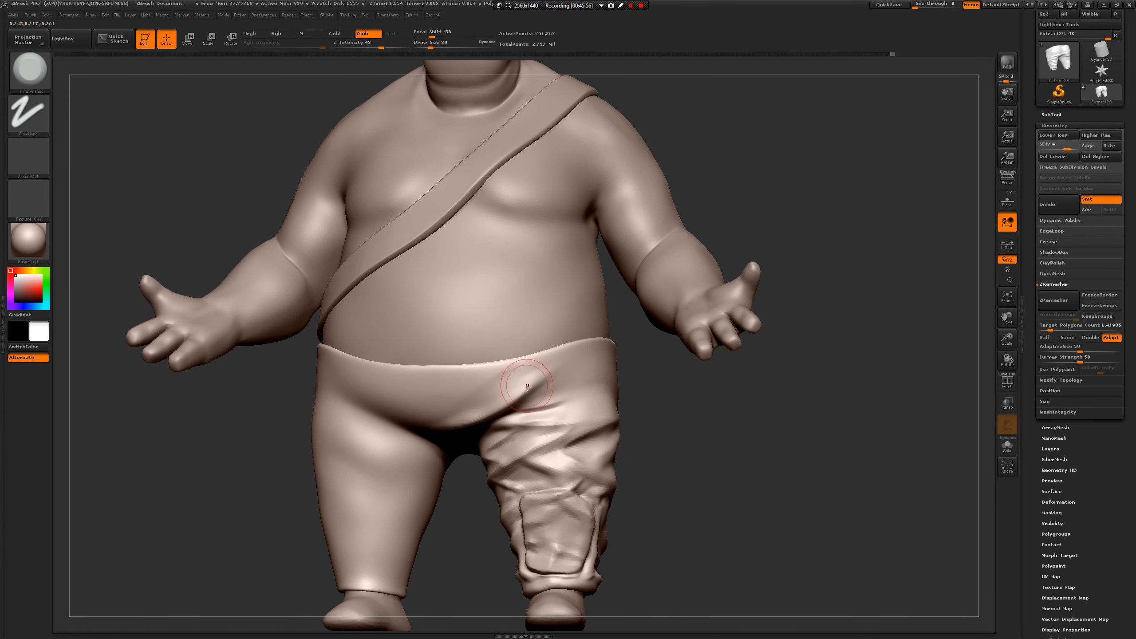
key(b)
key(d)
key(s)
drag(513, 385, 509, 385)
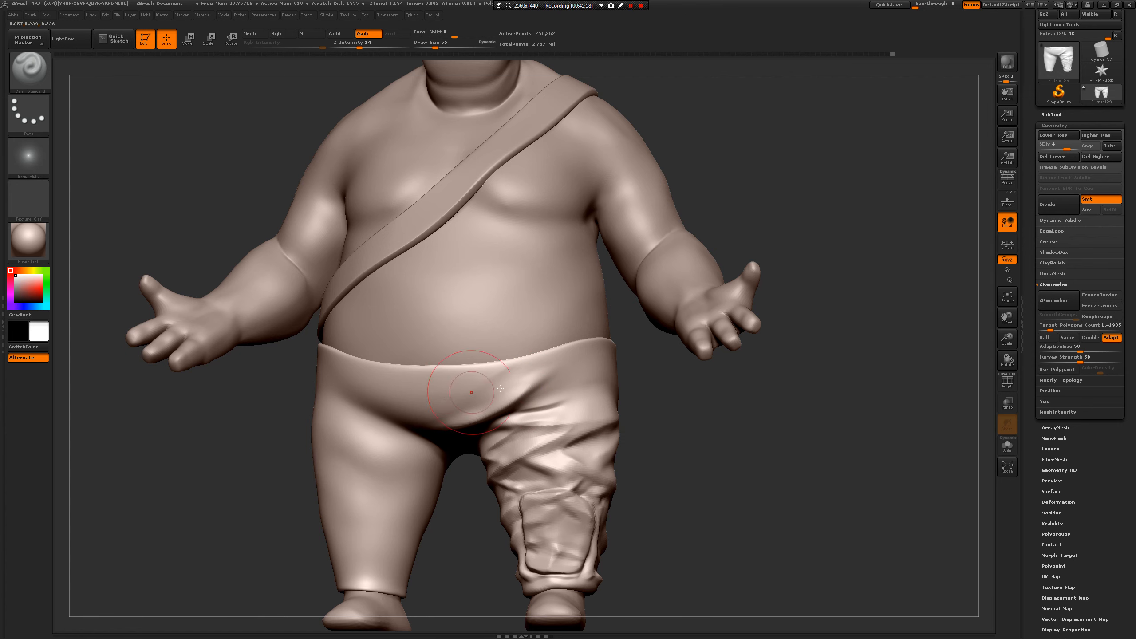
drag(442, 417, 565, 375)
key(ctrl+z)
drag(349, 374, 547, 368)
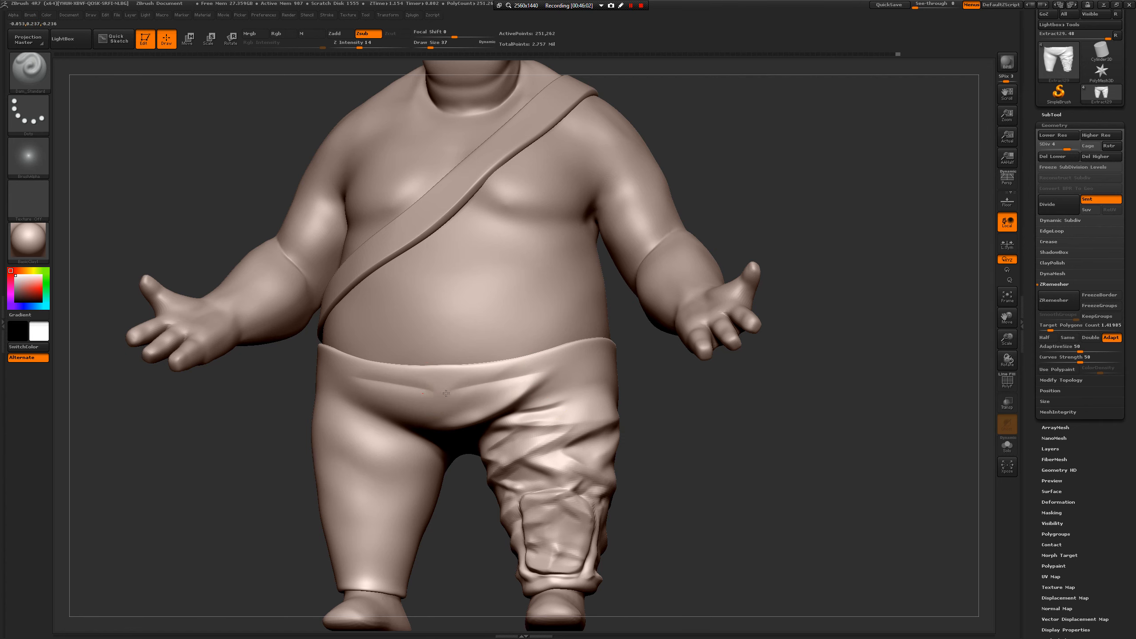
- Carve the shallow crease below the waistband across the pants' front and continue it around the back
key(ctrl)
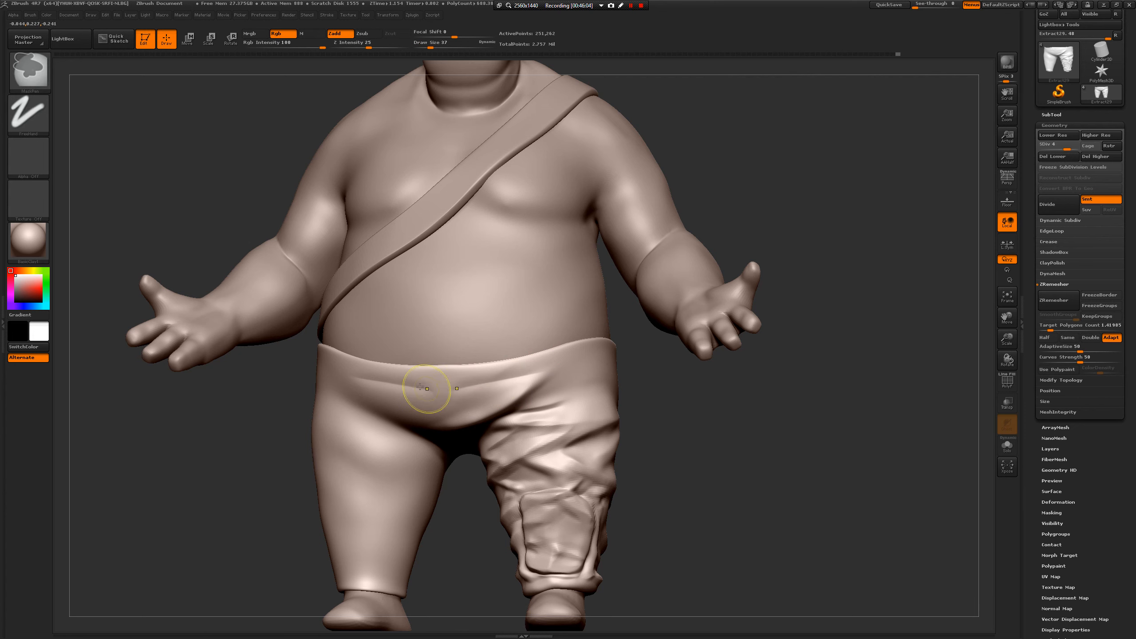
drag(425, 388, 544, 378)
key(ctrl+z)
mouse_move(660, 379)
mouse_down()
mouse_move(563, 378)
mouse_move(698, 367)
mouse_up()
key(ctrl+z)
drag(859, 360, 754, 362)
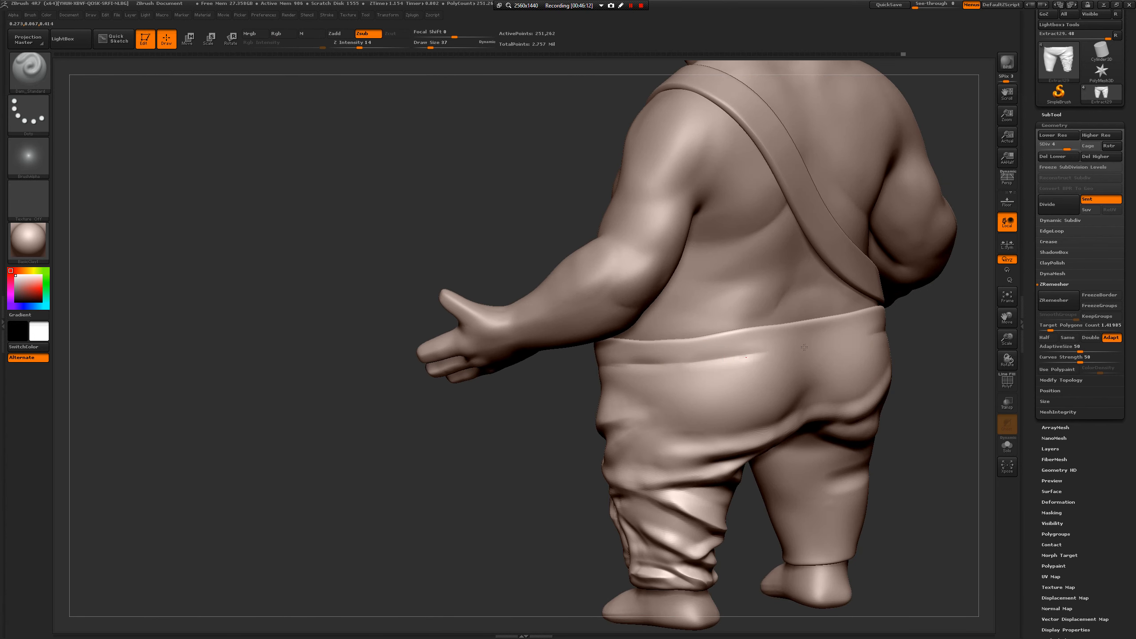
drag(844, 345, 672, 357)
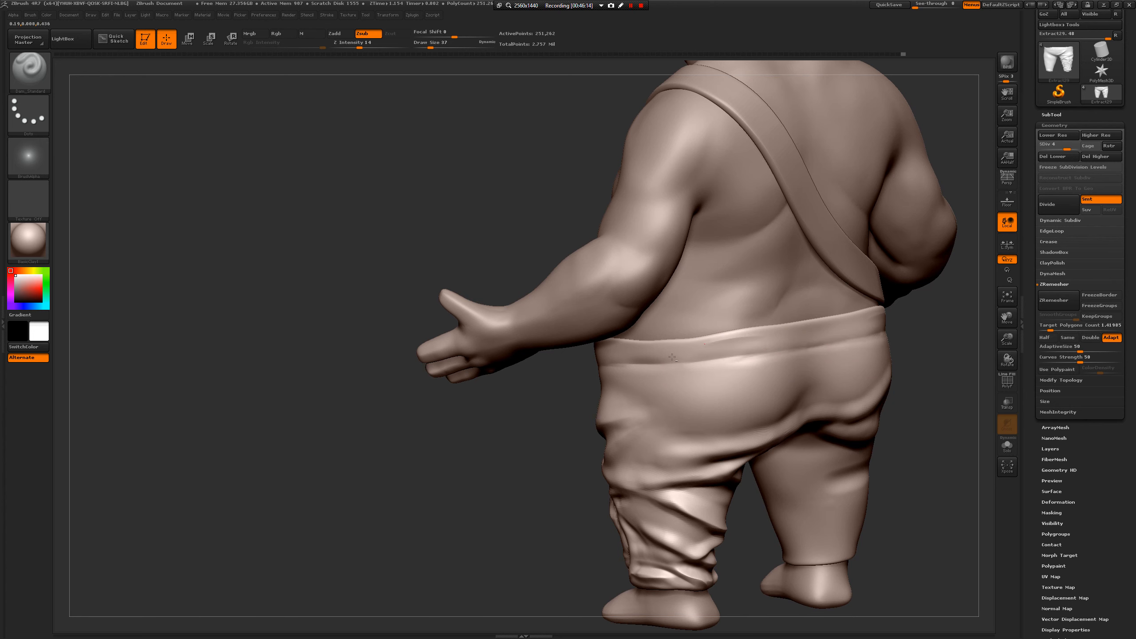
drag(528, 421, 826, 384)
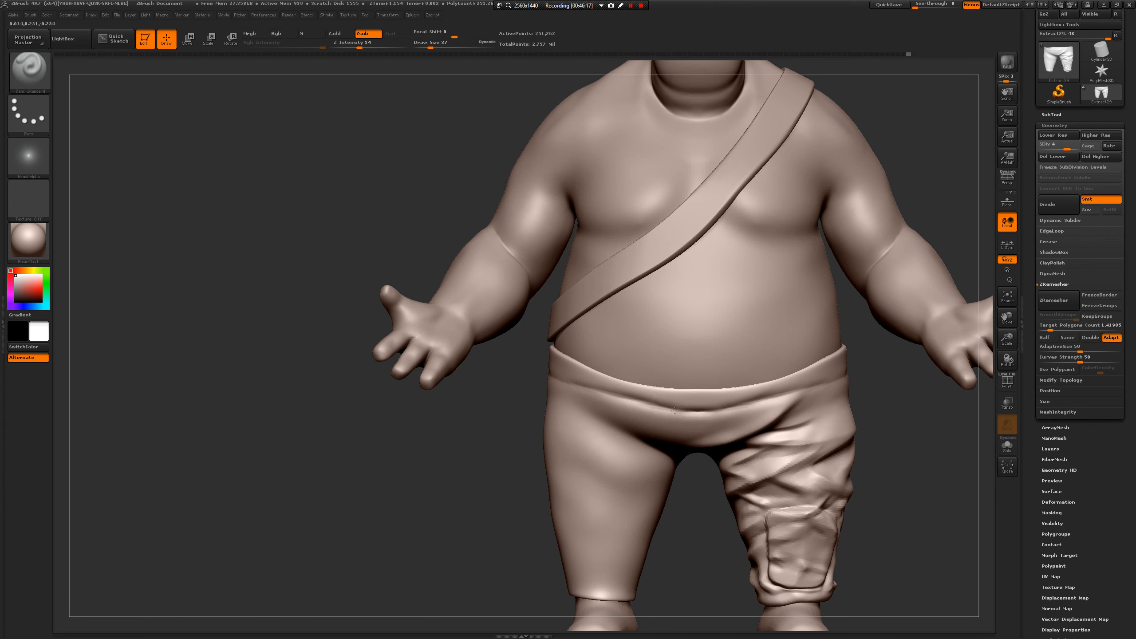
mouse_move(850, 470)
ctrl+right_down()
mouse_move(876, 432)
mouse_move(819, 443)
mouse_move(831, 511)
mouse_move(906, 482)
mouse_move(923, 344)
ctrl+right_up()
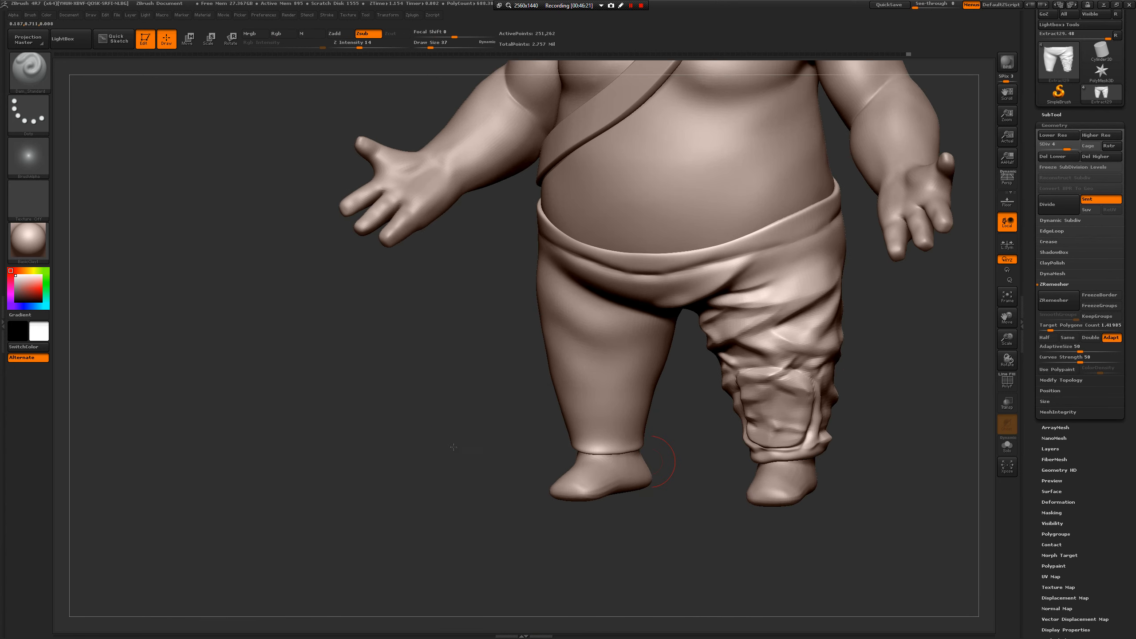
- Switch to the Standard brush, enlarge it and try a broad diagonal fold on the front of the right thigh
shift+right_drag(457, 455, 490, 464)
key(b)
key(s)
key(t)
key(space)
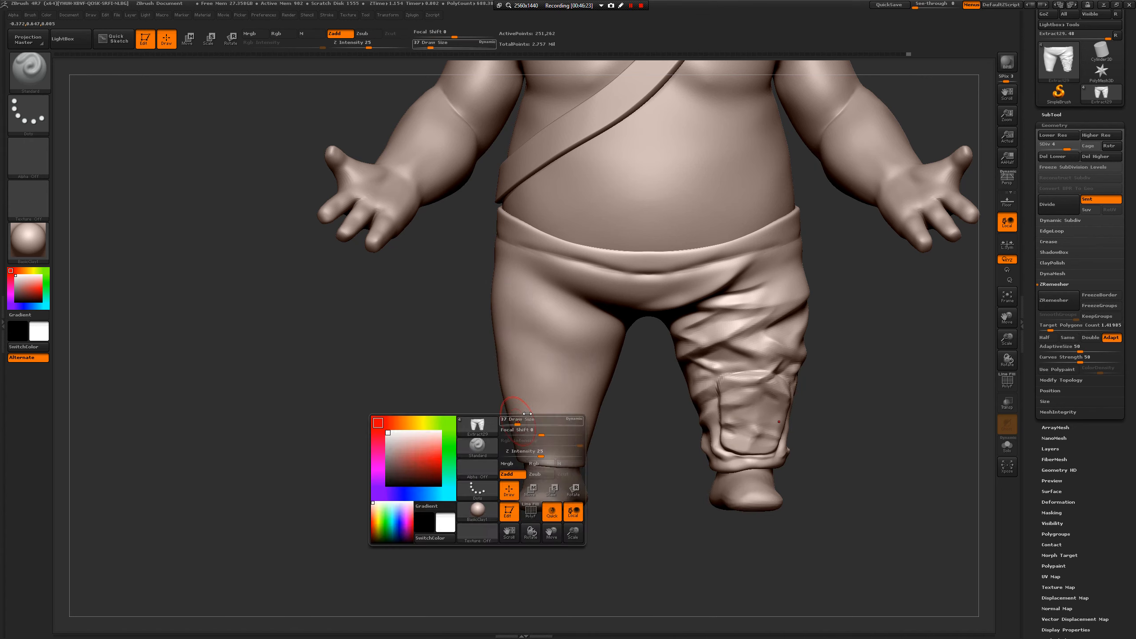
right_drag(619, 382, 596, 367)
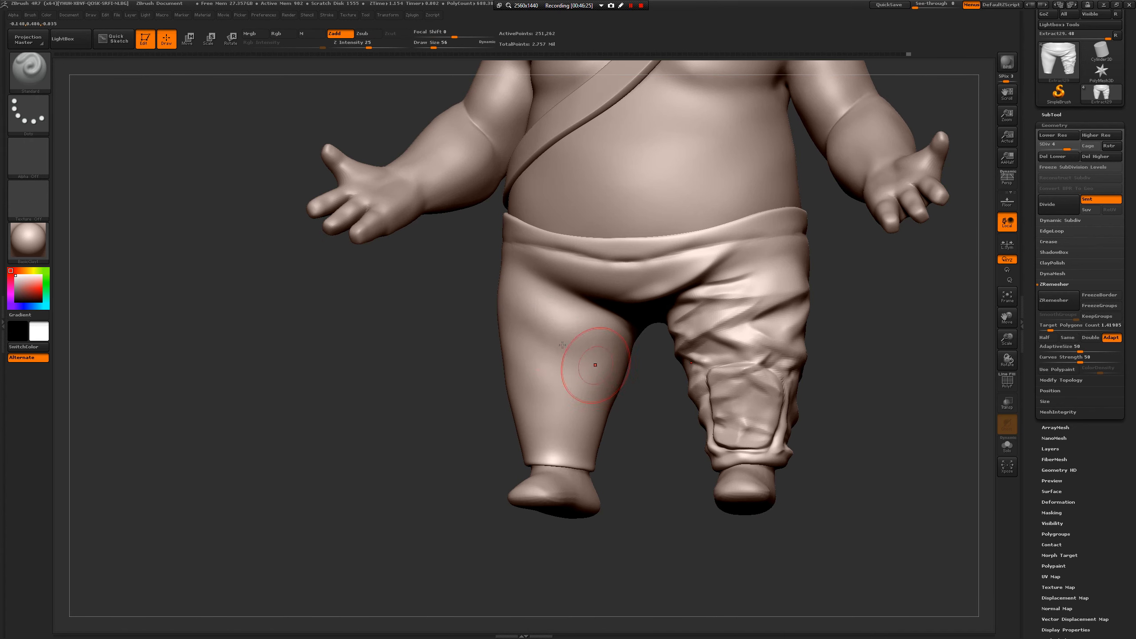
mouse_move(555, 331)
mouse_down()
mouse_move(601, 363)
mouse_move(586, 359)
mouse_up()
key(ctrl+z)
- Set the Standard brush's draw size to 37, adjust its focal shift and build diagonal folds across the right thigh's front
key(space)
key(space)
drag(534, 316, 544, 315)
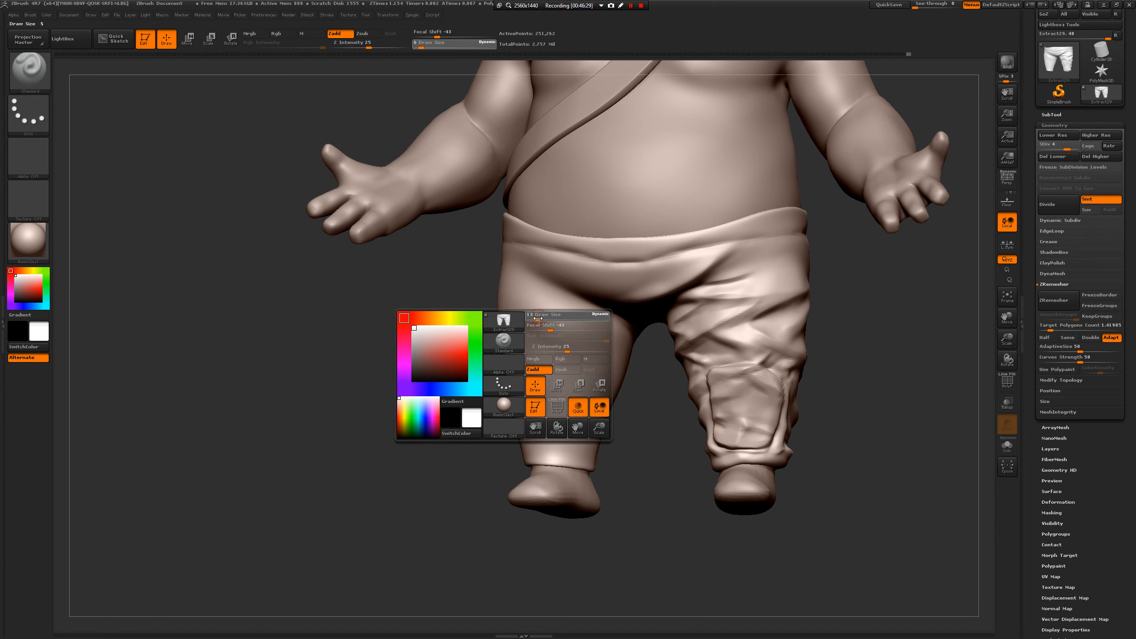
key(space)
drag(587, 353, 584, 353)
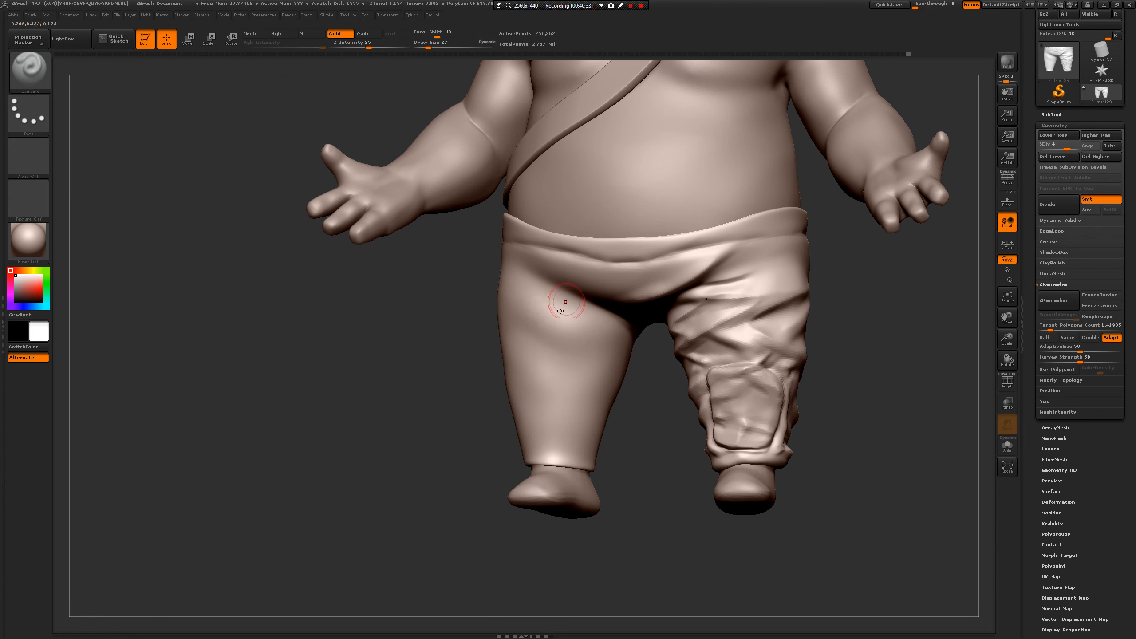
key(space)
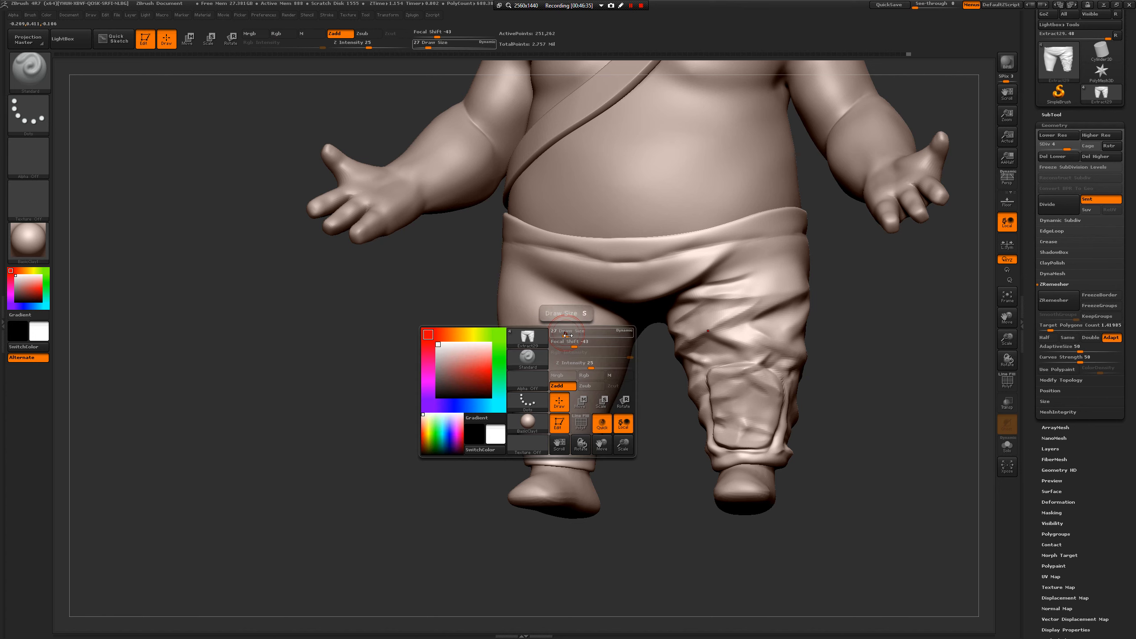
mouse_move(572, 347)
mouse_down()
mouse_move(582, 347)
mouse_move(568, 335)
mouse_up()
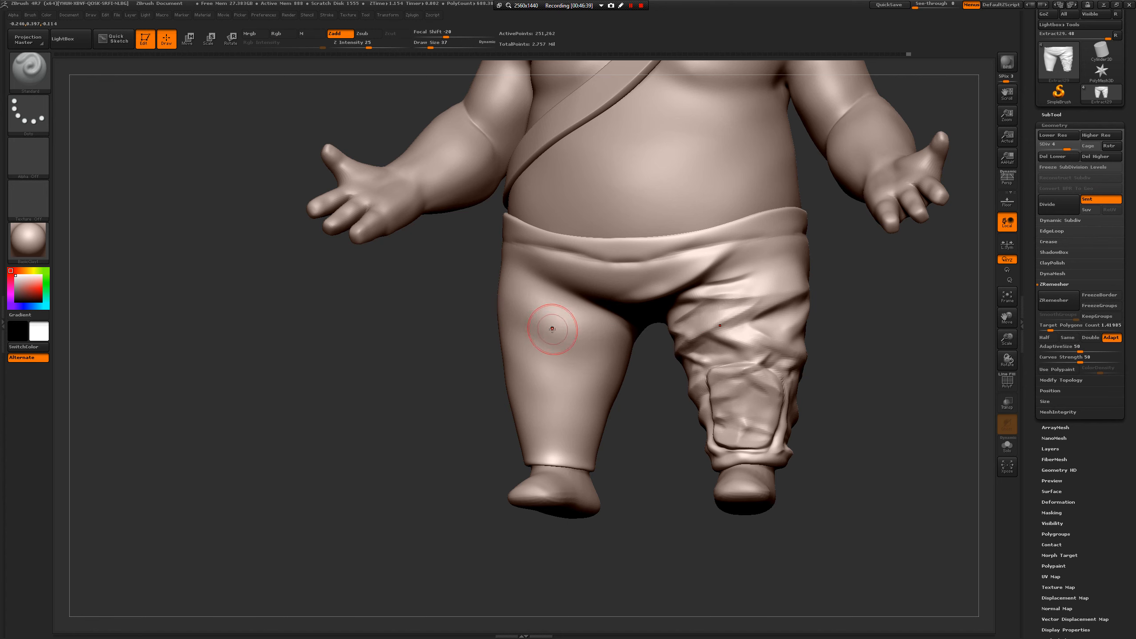
drag(517, 306, 602, 359)
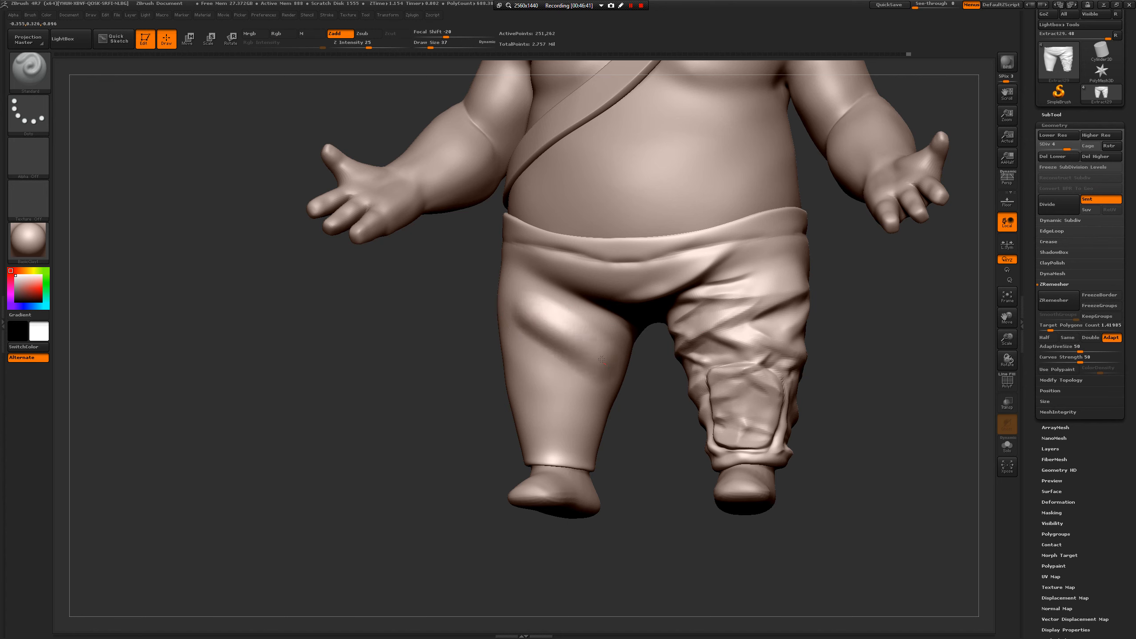
mouse_move(522, 311)
mouse_down()
mouse_move(615, 378)
mouse_move(486, 298)
mouse_move(564, 279)
mouse_move(502, 294)
mouse_up()
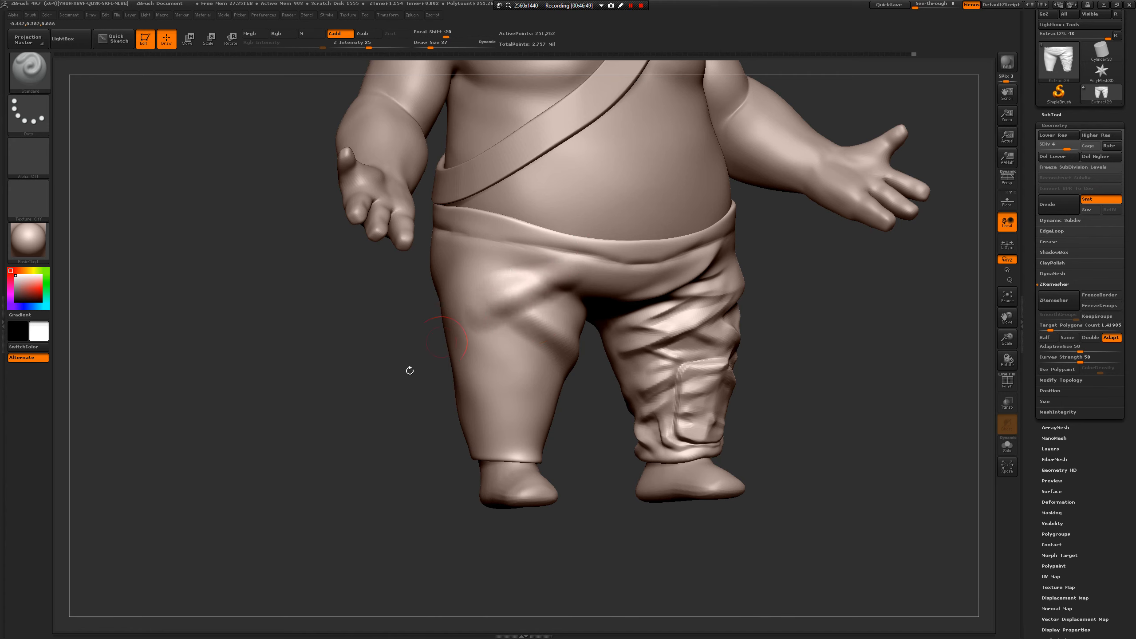
- Wrap the right thigh's folds around its outer side, recessing the cloth between them and smoothing the transitions
mouse_move(406, 367)
mouse_down()
mouse_move(474, 324)
mouse_move(494, 325)
mouse_up()
mouse_move(377, 397)
mouse_down()
mouse_move(430, 359)
mouse_move(489, 277)
mouse_move(409, 314)
mouse_up()
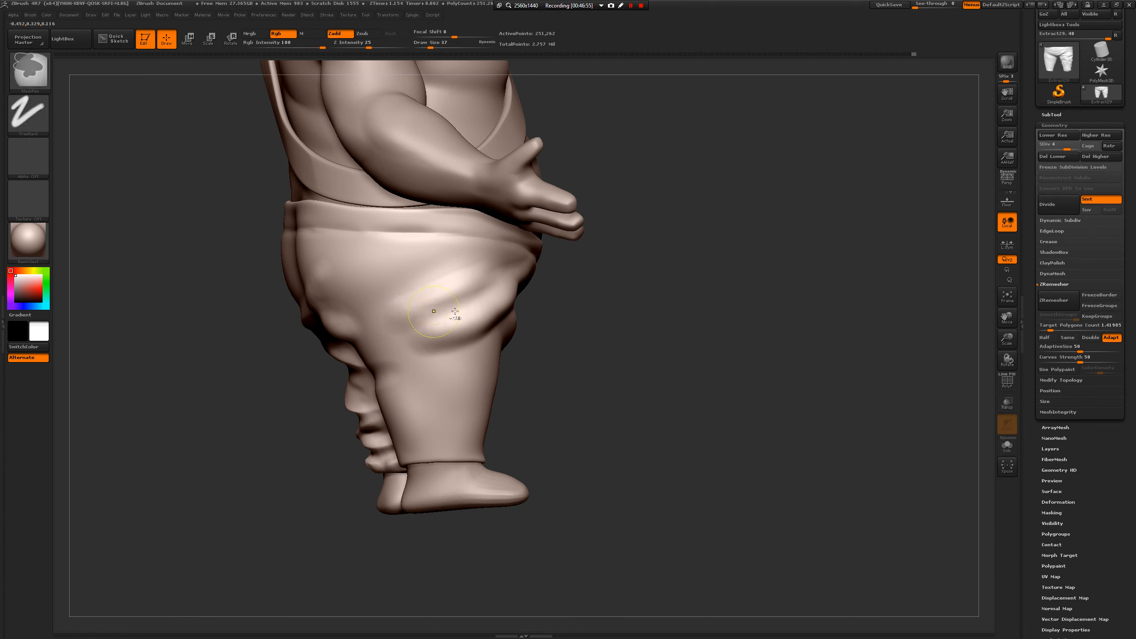
mouse_move(467, 290)
shift+mouse_down()
mouse_move(411, 314)
mouse_move(461, 313)
mouse_move(396, 354)
shift+mouse_up()
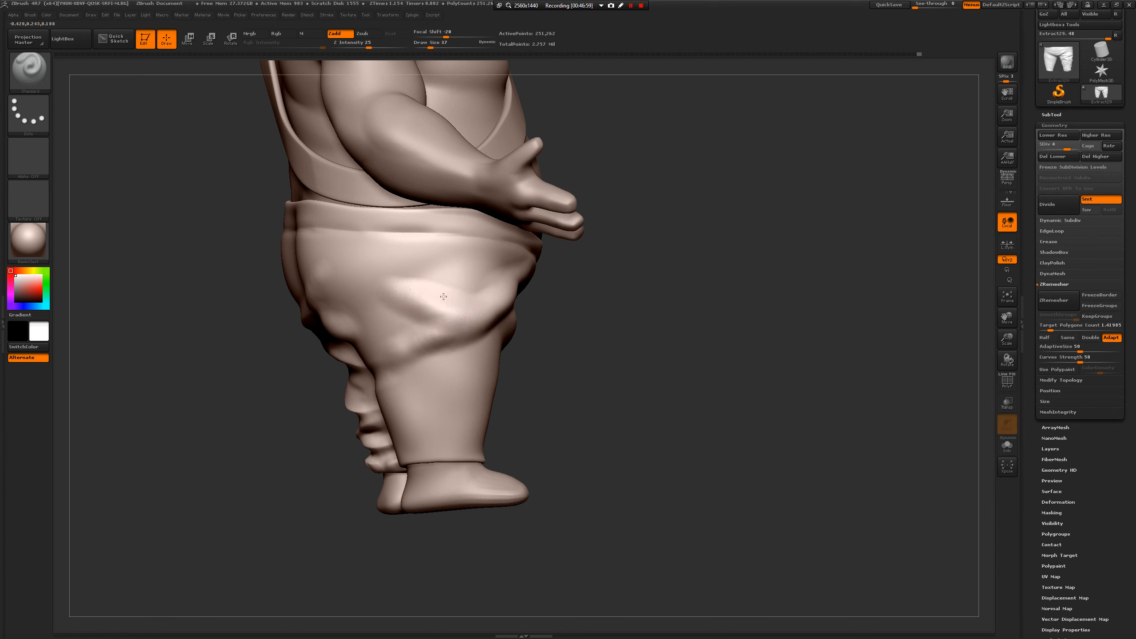
mouse_move(487, 281)
alt+mouse_down()
mouse_move(418, 272)
mouse_move(454, 270)
alt+mouse_up()
mouse_move(451, 271)
shift+mouse_down()
mouse_move(422, 264)
mouse_move(478, 274)
shift+mouse_up()
- Switch to the DamStandard brush and carve the crease running from the crotch to the outer side of the right thigh
drag(581, 318, 568, 321)
key(b)
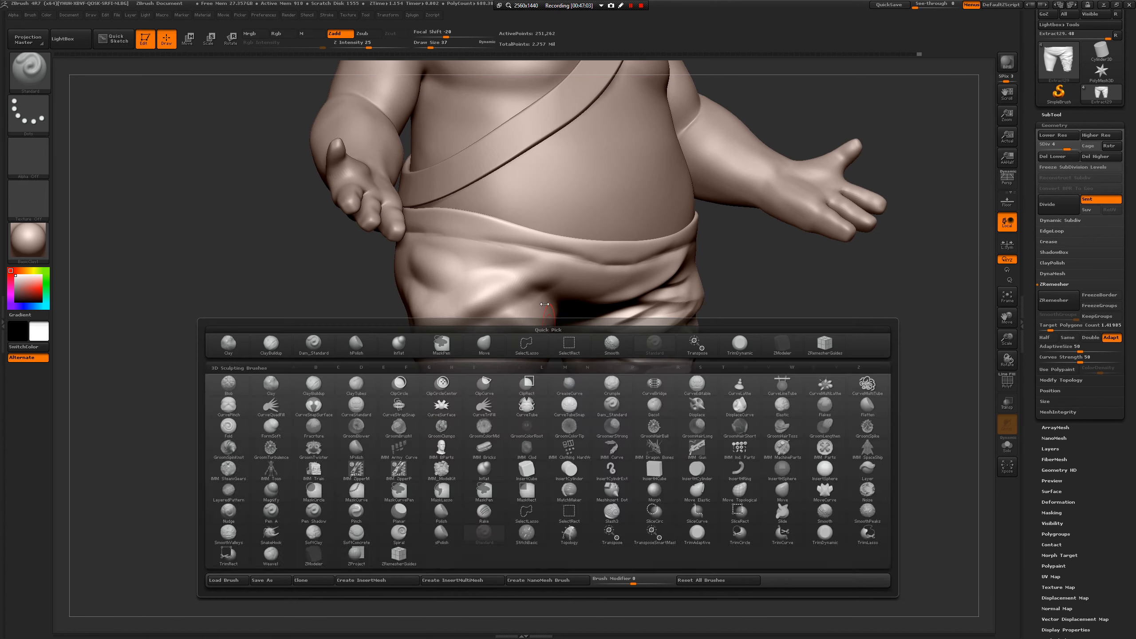
key(b)
key(d)
key(s)
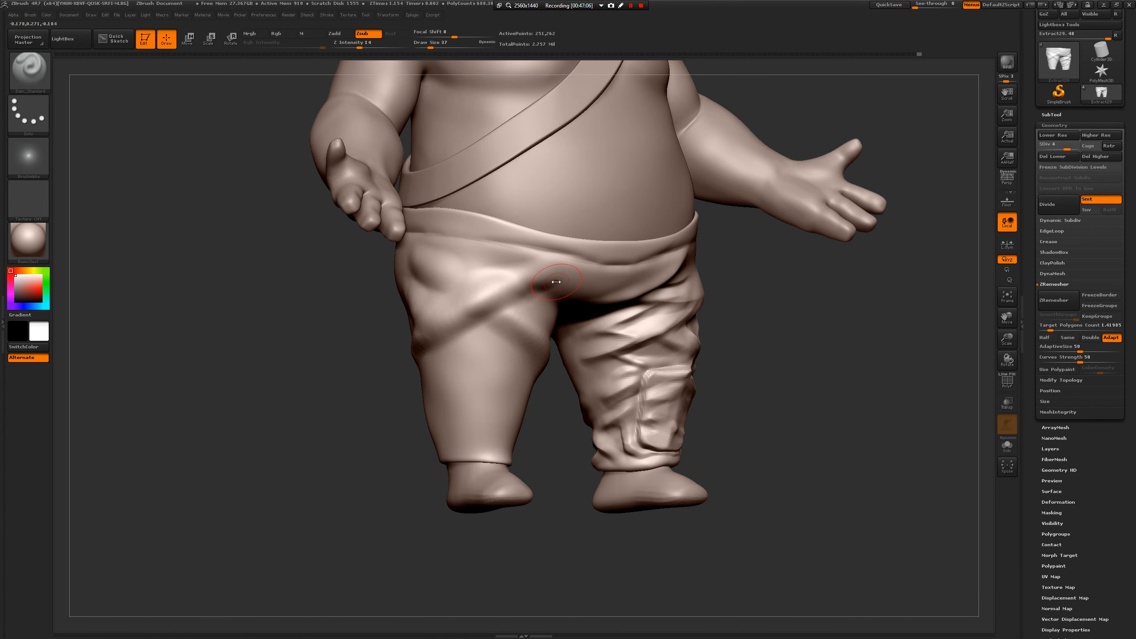
key(space)
drag(547, 277, 528, 287)
drag(456, 322, 536, 283)
drag(405, 340, 423, 336)
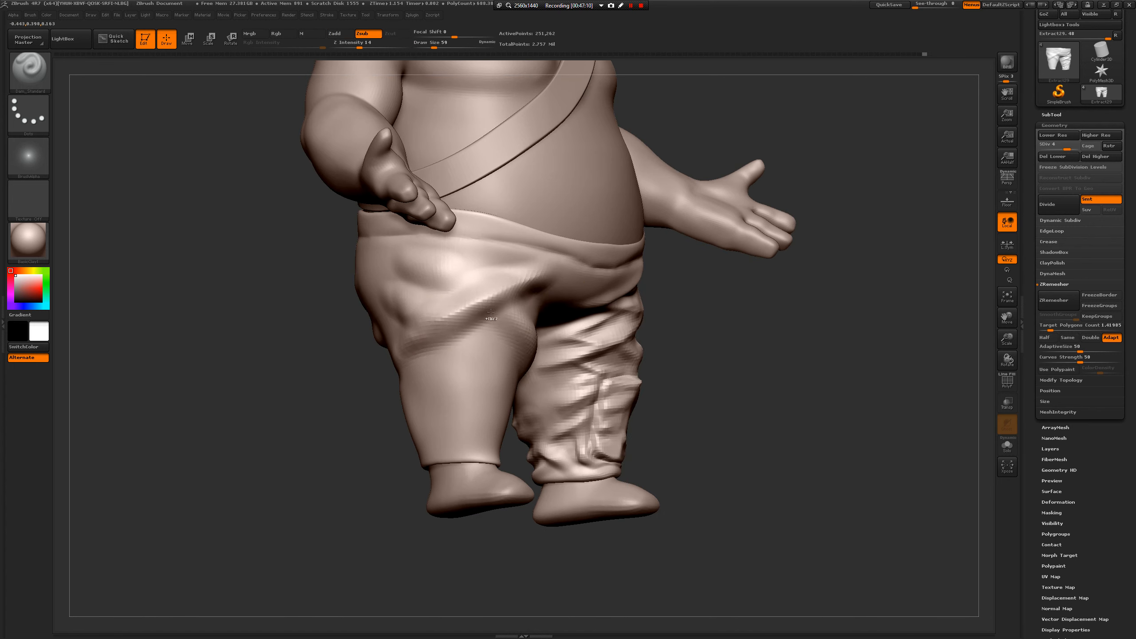
drag(357, 391, 430, 376)
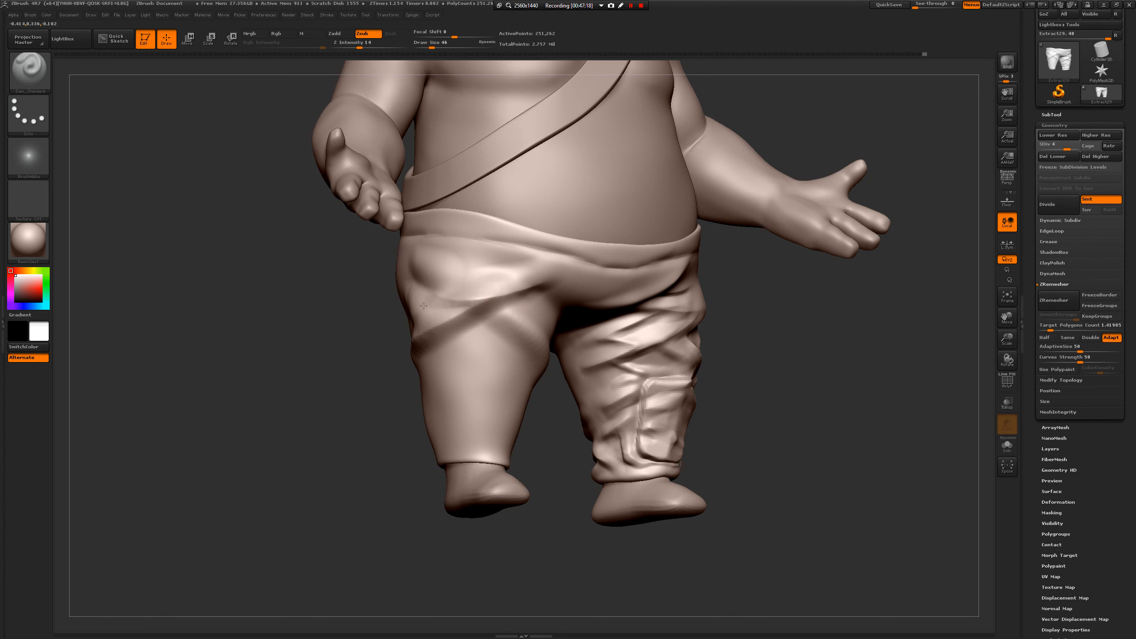
- Deepen the crossing creases on the front and outer side of the right thigh
drag(575, 400, 510, 320)
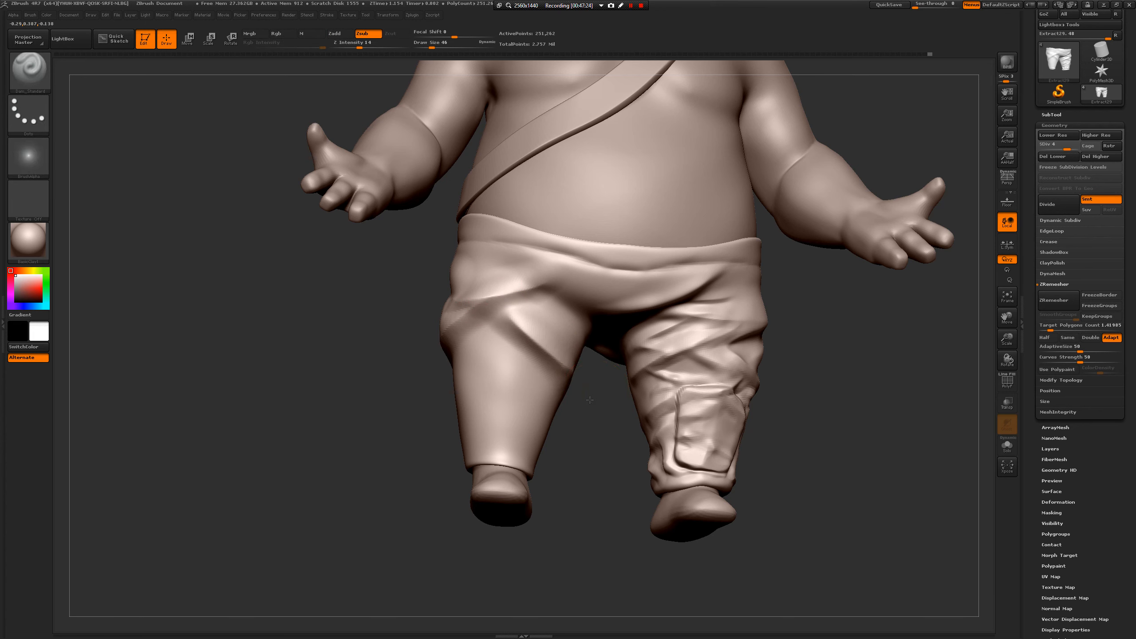
drag(590, 400, 520, 319)
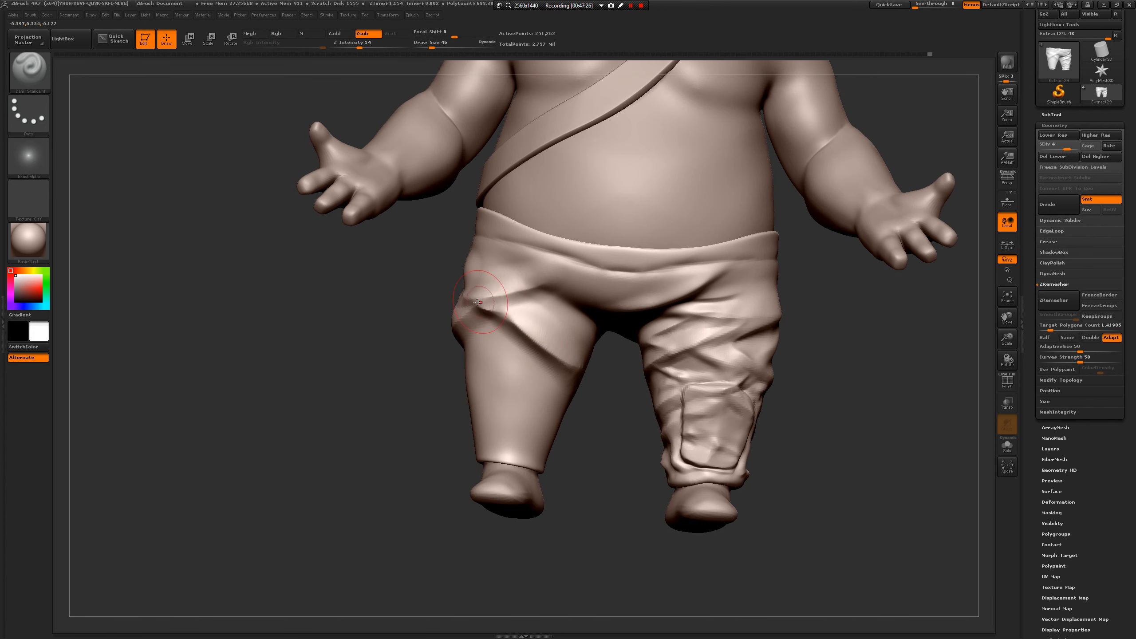
drag(420, 375, 494, 358)
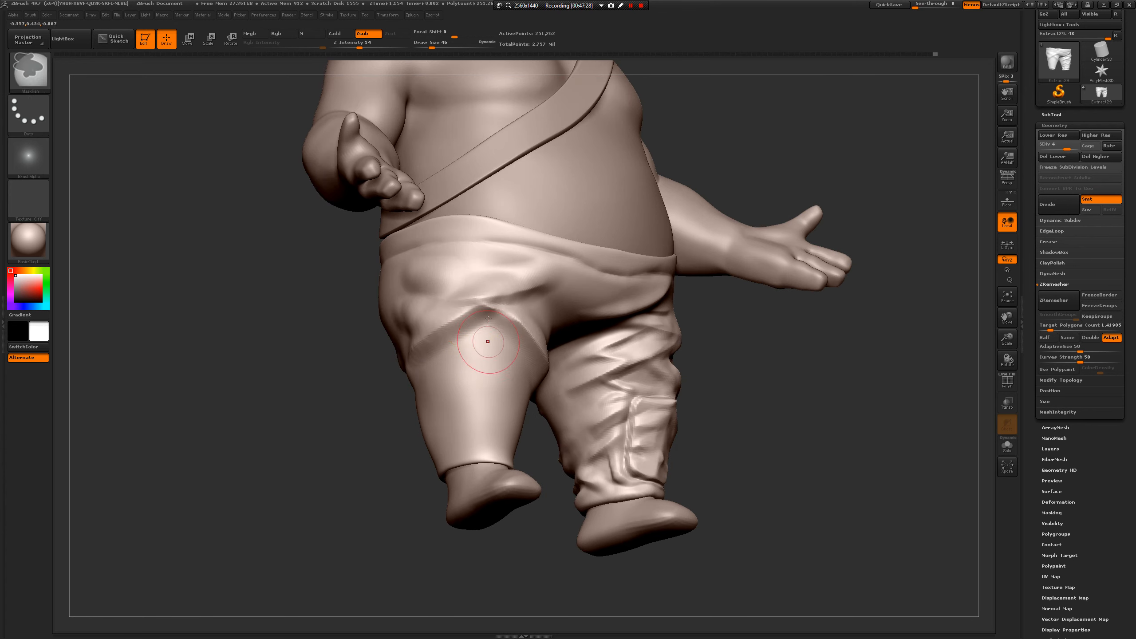
mouse_move(489, 311)
mouse_down()
mouse_move(418, 349)
mouse_move(475, 330)
mouse_move(492, 358)
mouse_move(420, 347)
mouse_up()
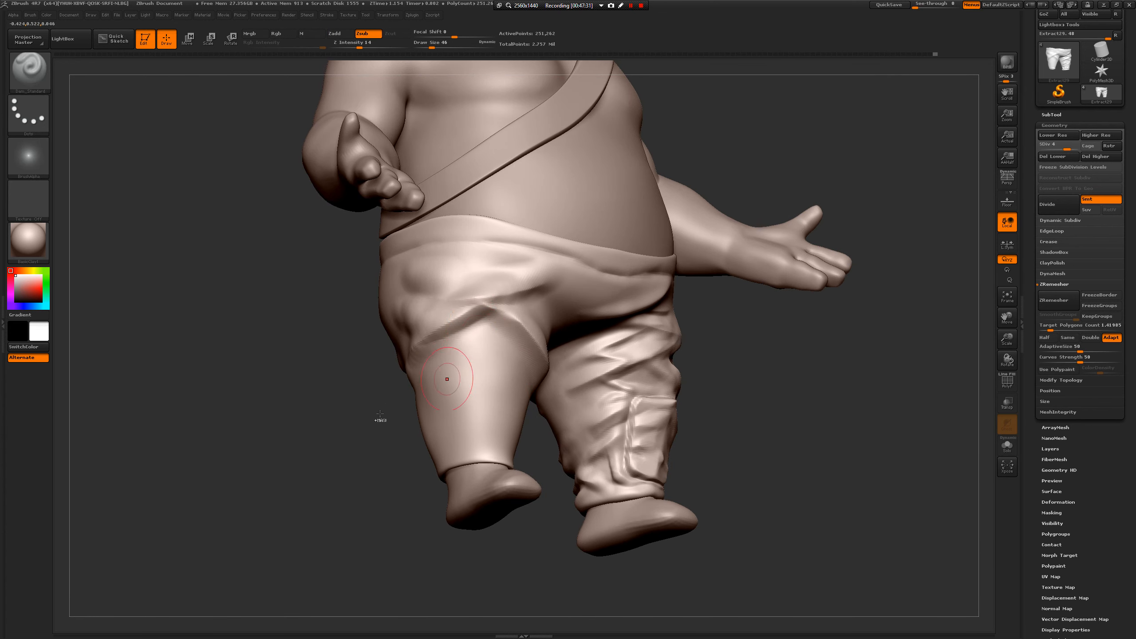
mouse_move(357, 393)
shift+mouse_down()
mouse_move(380, 429)
mouse_move(411, 406)
mouse_move(407, 428)
mouse_move(449, 411)
shift+mouse_up()
- Switch to the hPolish brush, flatten the folds on the right hip's outer side and reduce the brush size
key(b)
key(h)
key(p)
mouse_move(421, 313)
mouse_down()
mouse_move(454, 309)
mouse_move(428, 316)
mouse_move(405, 294)
mouse_up()
key([)
key([)
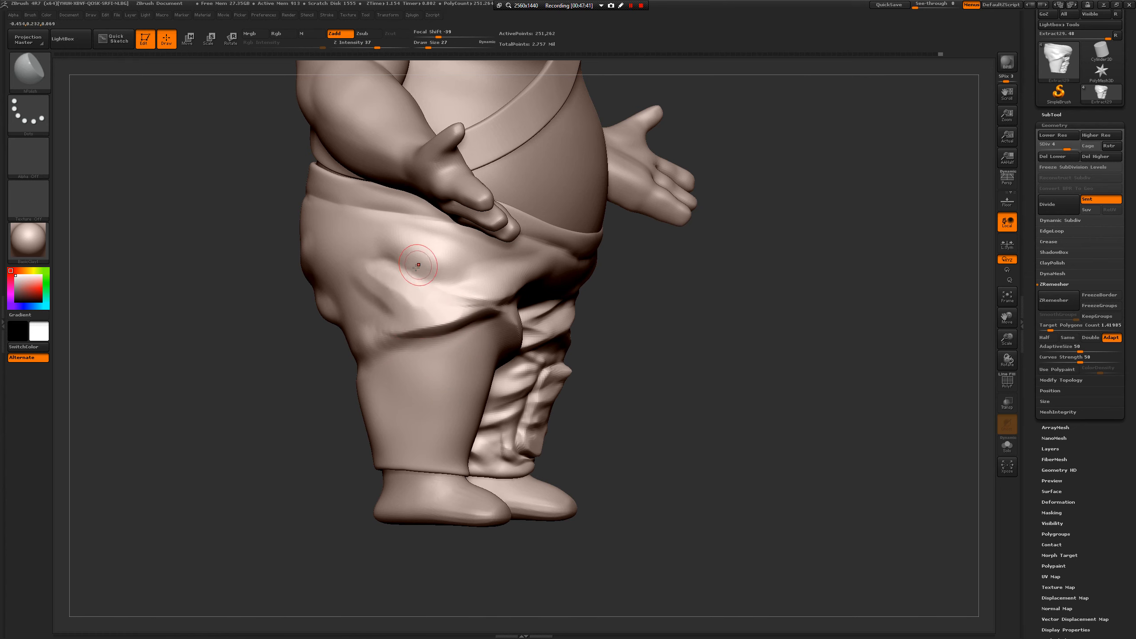
- Switch back to the DamStandard brush at draw size 37 and carve creases across the outer right hip below the waistband
key(b)
key(d)
key(s)
key(space)
drag(418, 262, 415, 266)
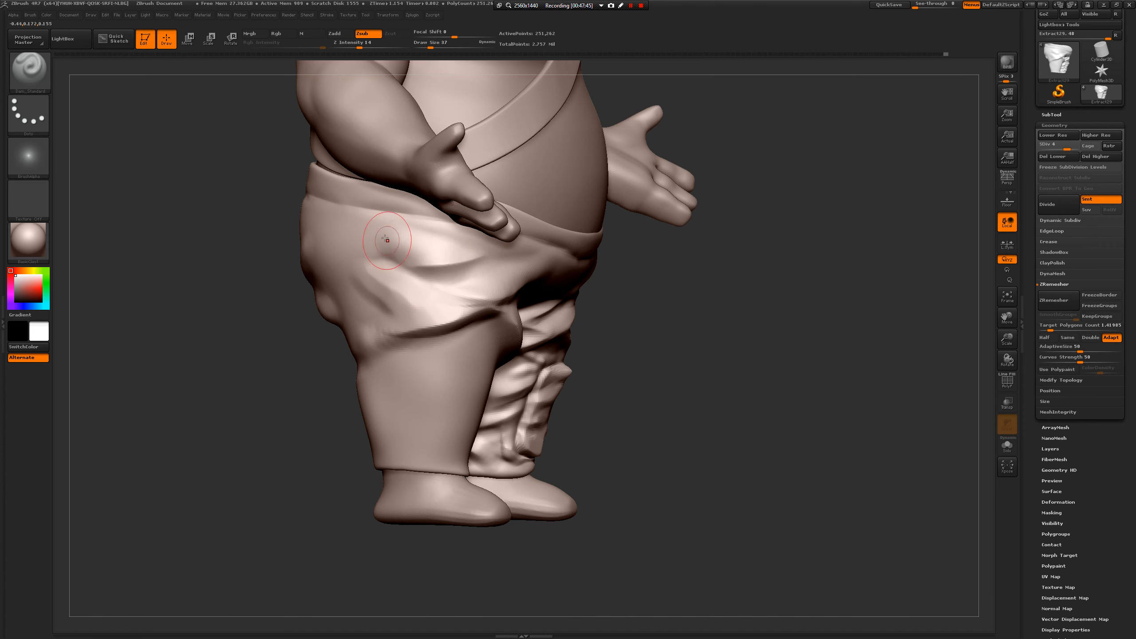
drag(384, 232, 454, 260)
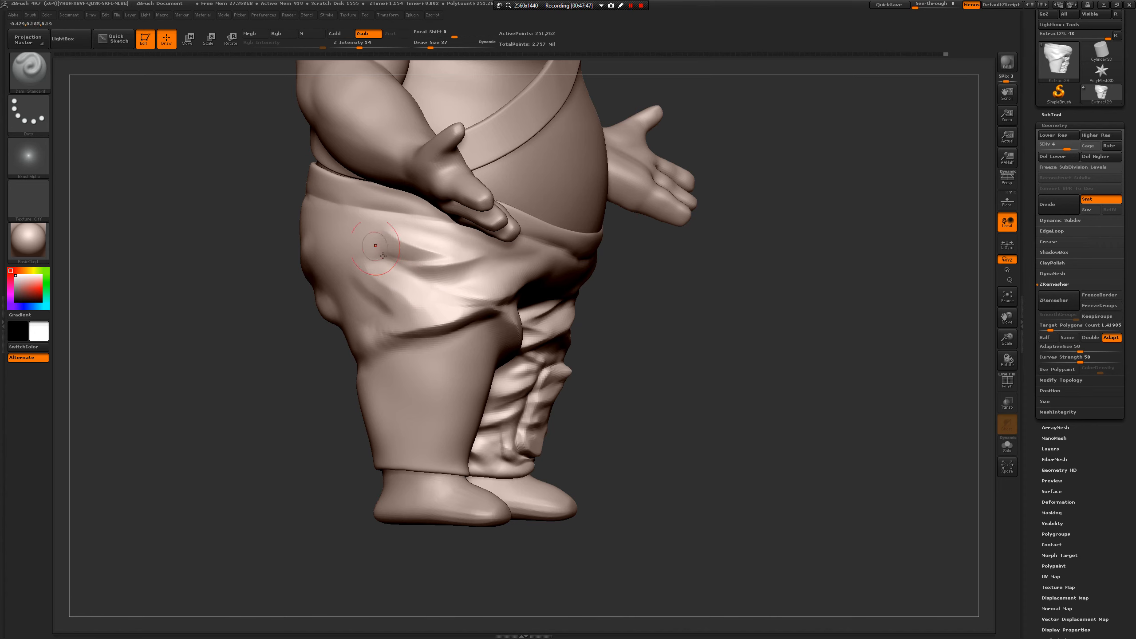
- Set the DamStandard brush's draw size to 31 for finer creases on the right thigh
mouse_move(671, 404)
mouse_down()
mouse_move(657, 375)
mouse_move(610, 480)
mouse_move(604, 406)
mouse_move(616, 393)
mouse_move(458, 266)
mouse_move(521, 254)
mouse_move(456, 268)
mouse_up()
key(space)
click(508, 255)
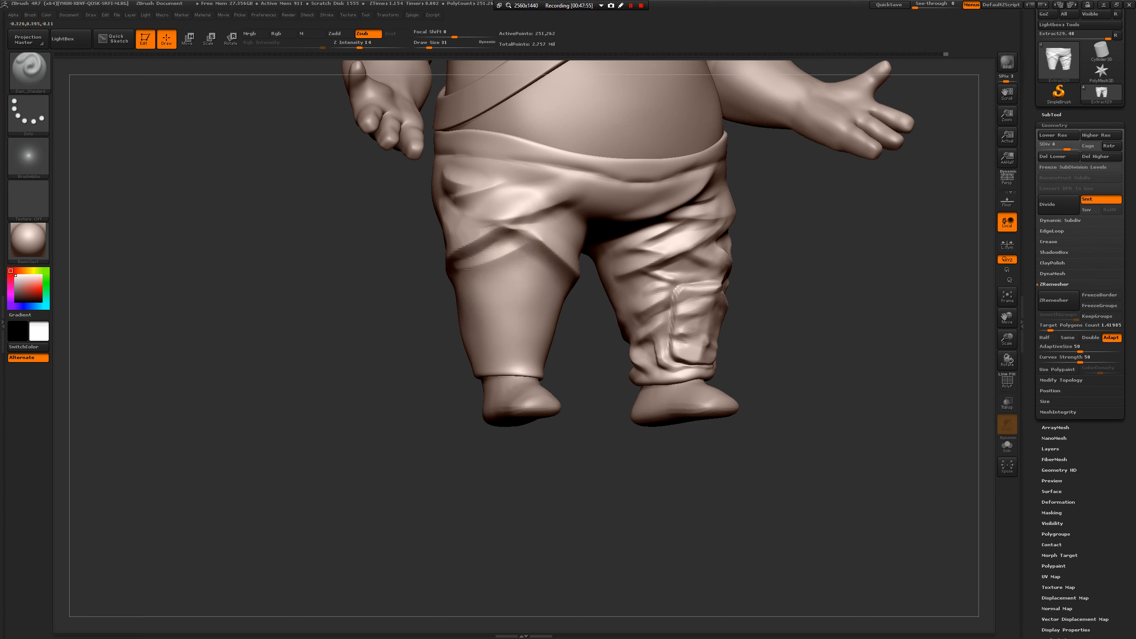
- Try additional creases beneath the lowest fold on the front of the right thigh
drag(471, 283, 463, 283)
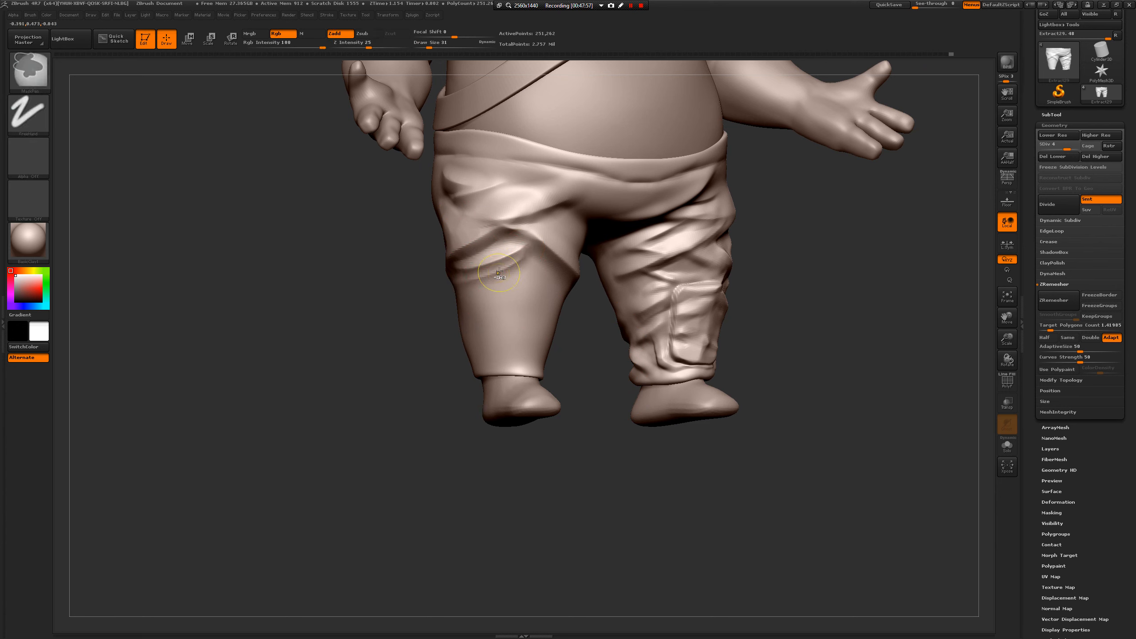
key(ctrl+z)
drag(541, 256, 470, 279)
key(ctrl+z)
key(ctrl+z)
mouse_move(553, 262)
mouse_down()
mouse_move(496, 272)
mouse_move(532, 267)
mouse_move(517, 263)
mouse_up()
key(ctrl+z)
key(ctrl+z)
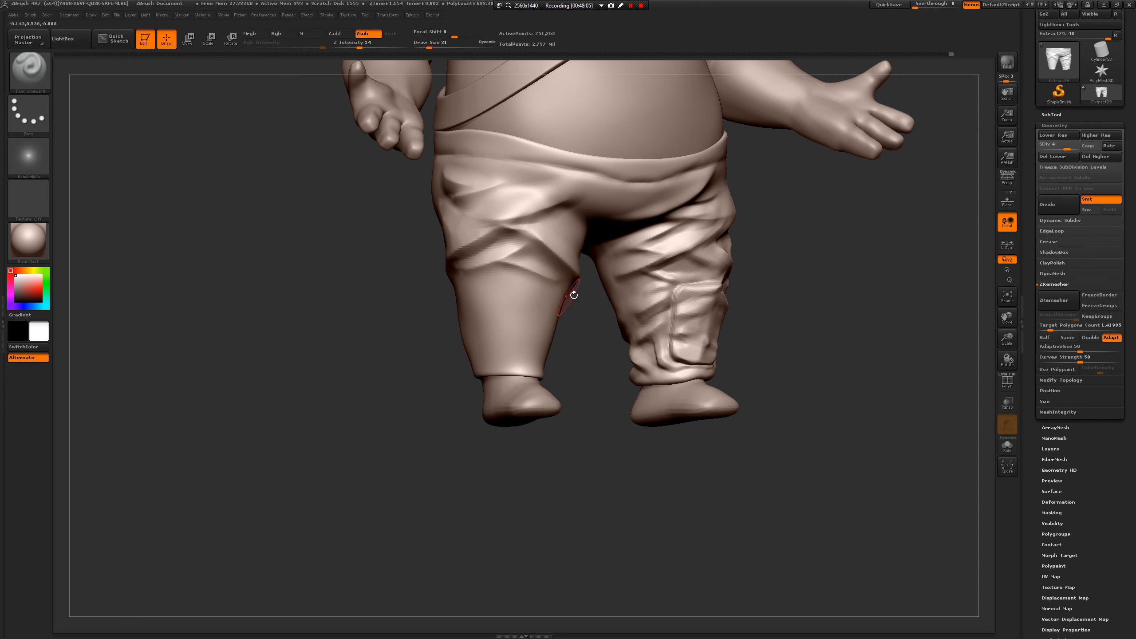
- Sharpen the creases under the crossing folds around the right thigh above the knee
drag(574, 295, 536, 279)
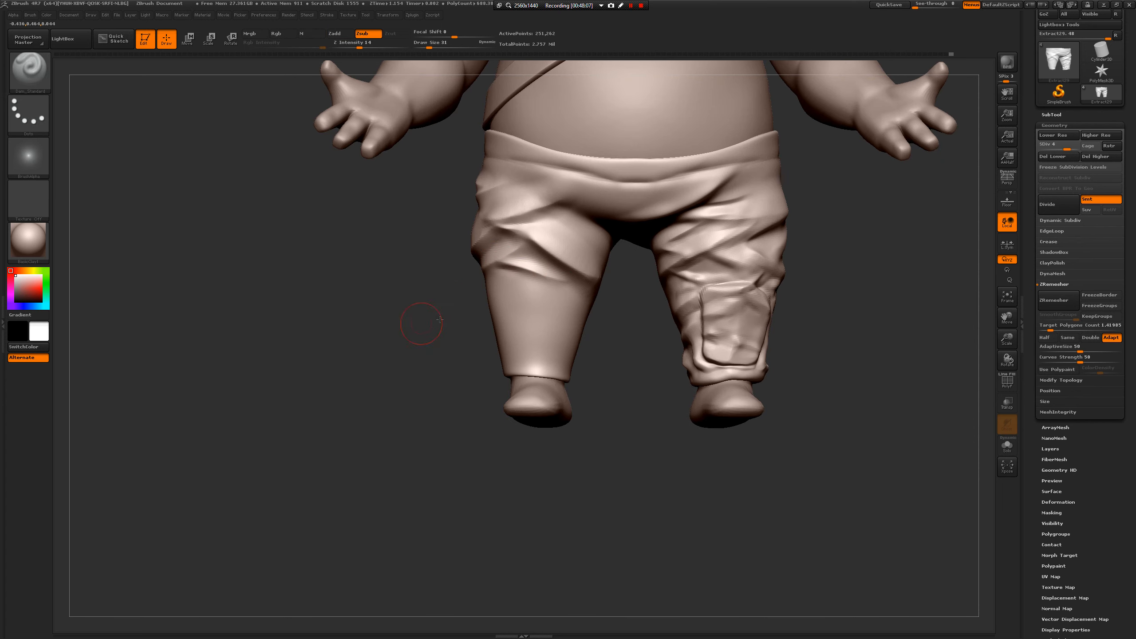
drag(440, 319, 498, 273)
key(ctrl+z)
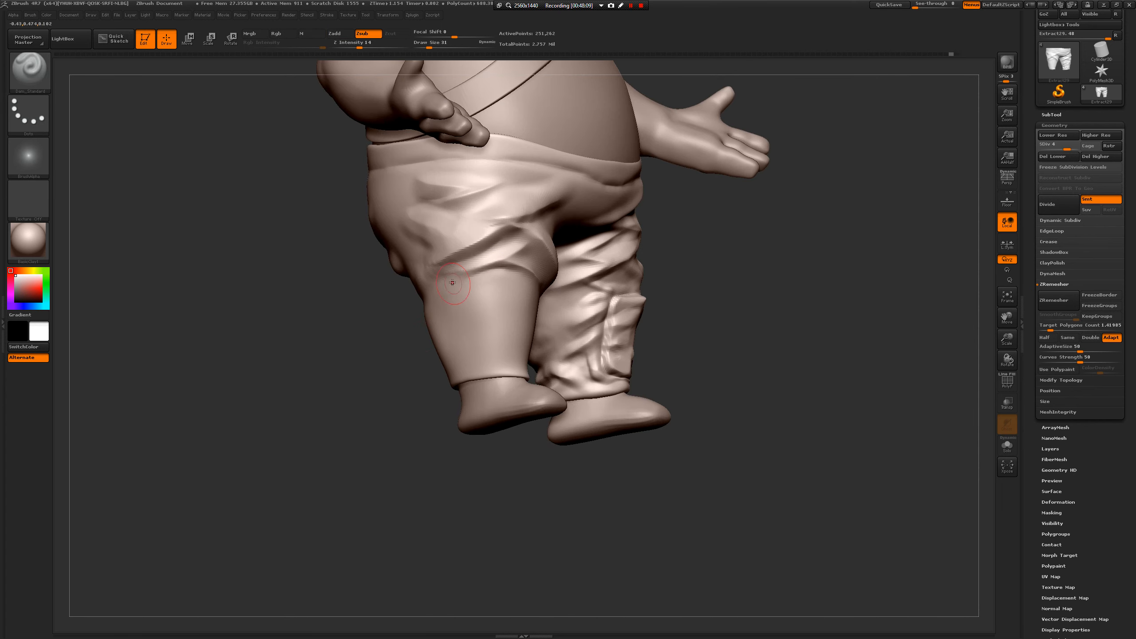
mouse_move(384, 320)
mouse_down()
mouse_move(384, 340)
mouse_move(456, 429)
mouse_up()
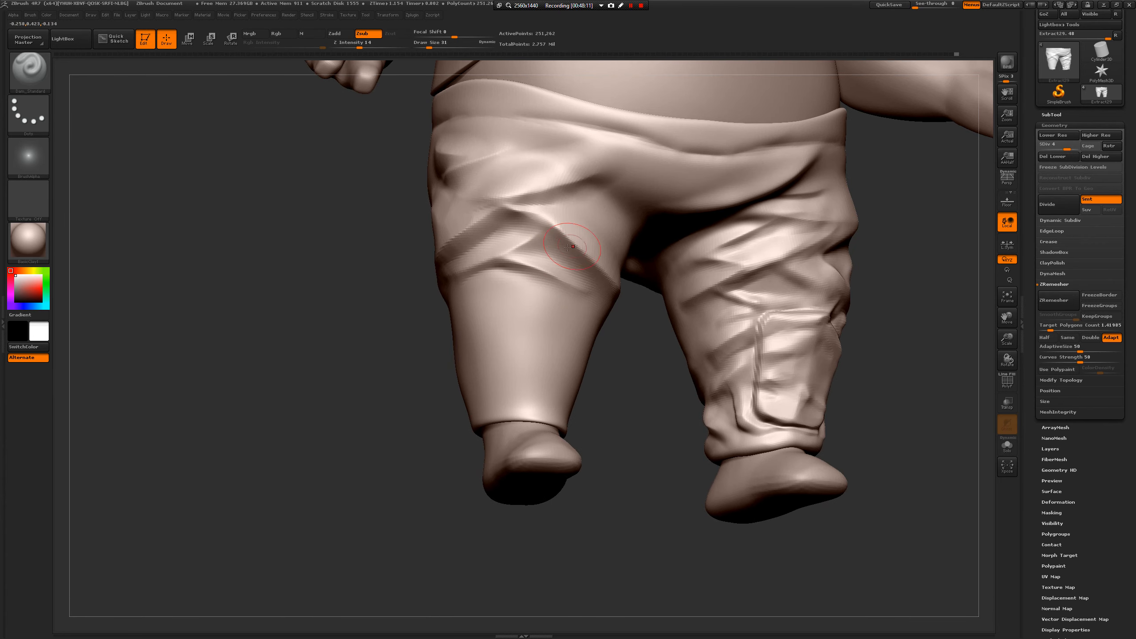
mouse_move(553, 240)
mouse_down()
mouse_move(619, 329)
mouse_move(528, 295)
mouse_move(514, 340)
mouse_up()
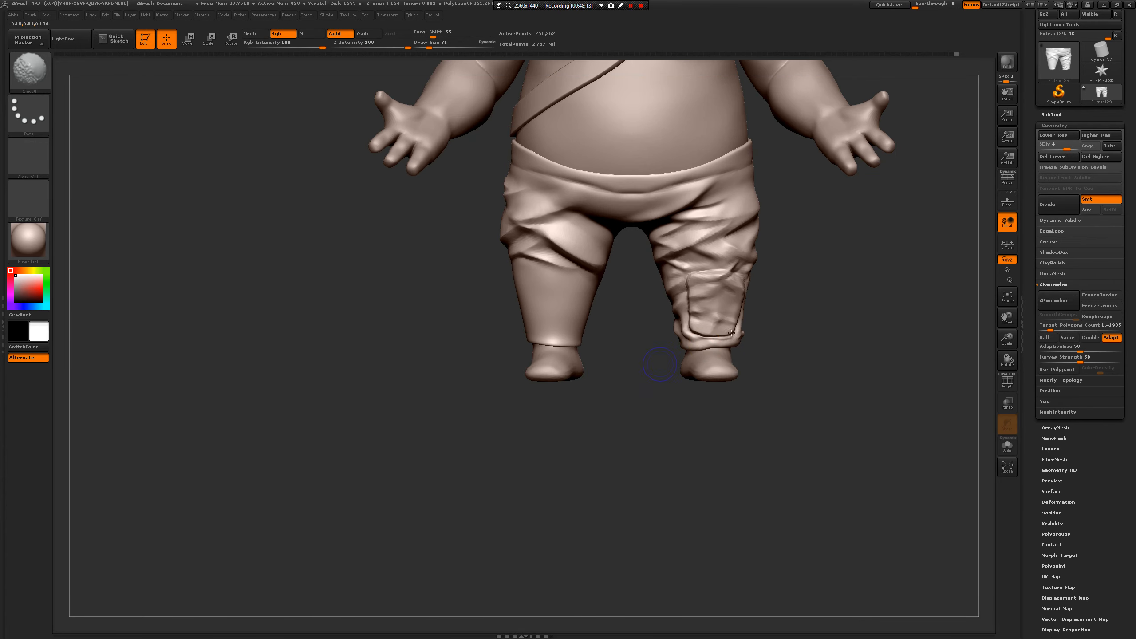
- Raise the pants mesh to subdivision level 5 for finer fold detail
click(1090, 137)
drag(841, 342, 573, 264)
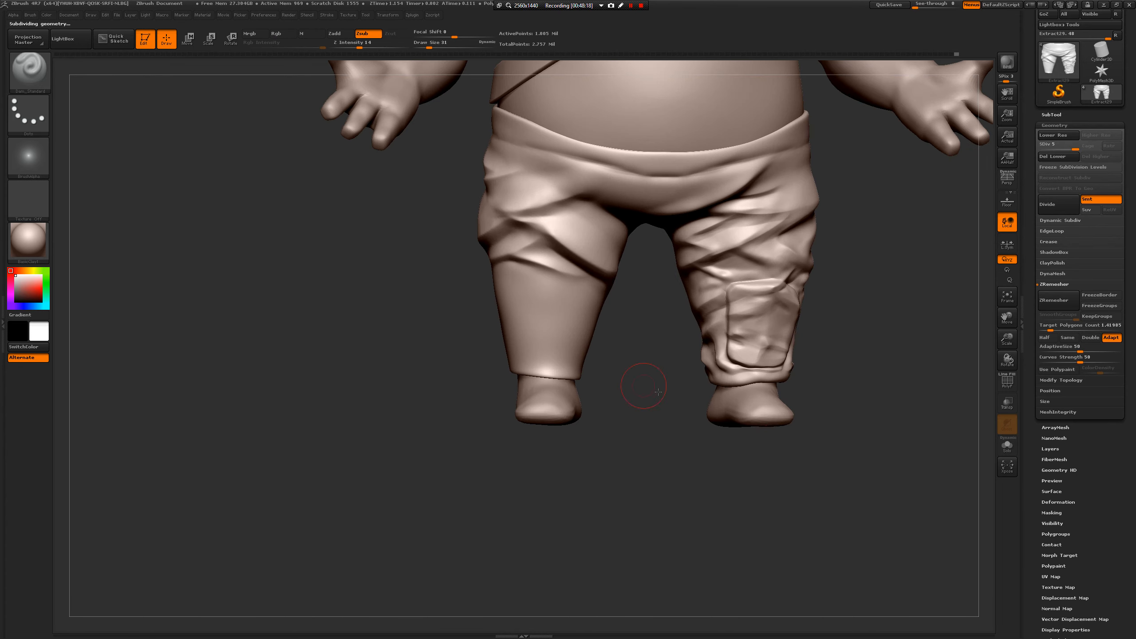
mouse_move(643, 386)
mouse_down()
mouse_move(707, 374)
mouse_move(709, 360)
mouse_move(671, 331)
mouse_up()
- Reshape the folds on the inner right thigh and hip using the Move brush at draw size 51
key(b)
key(m)
key(v)
key(s)
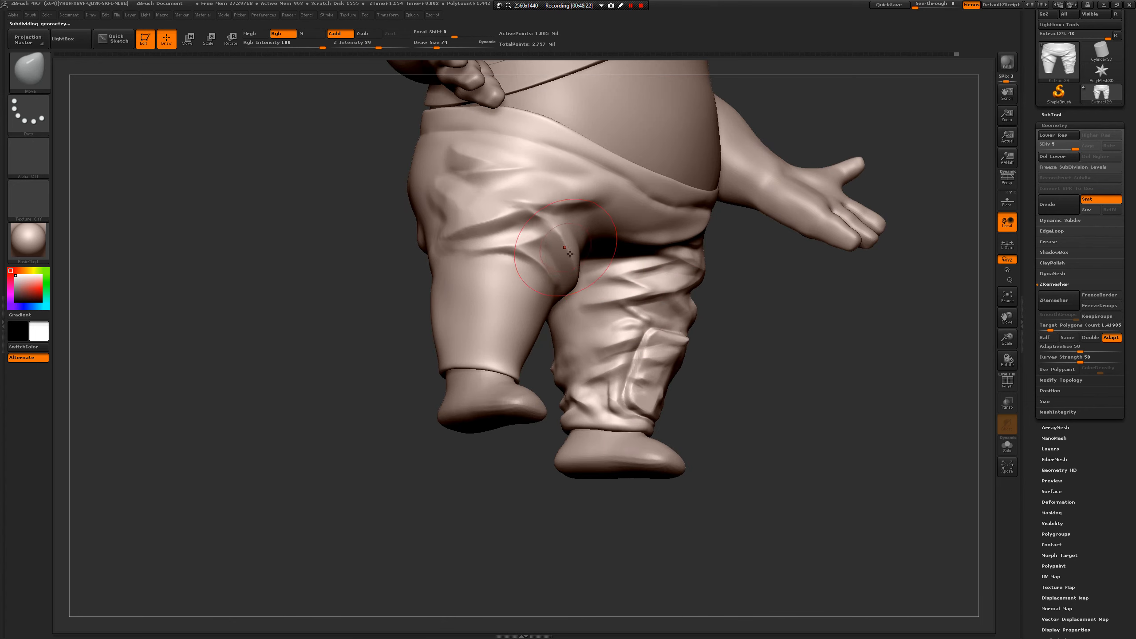
drag(568, 260, 568, 283)
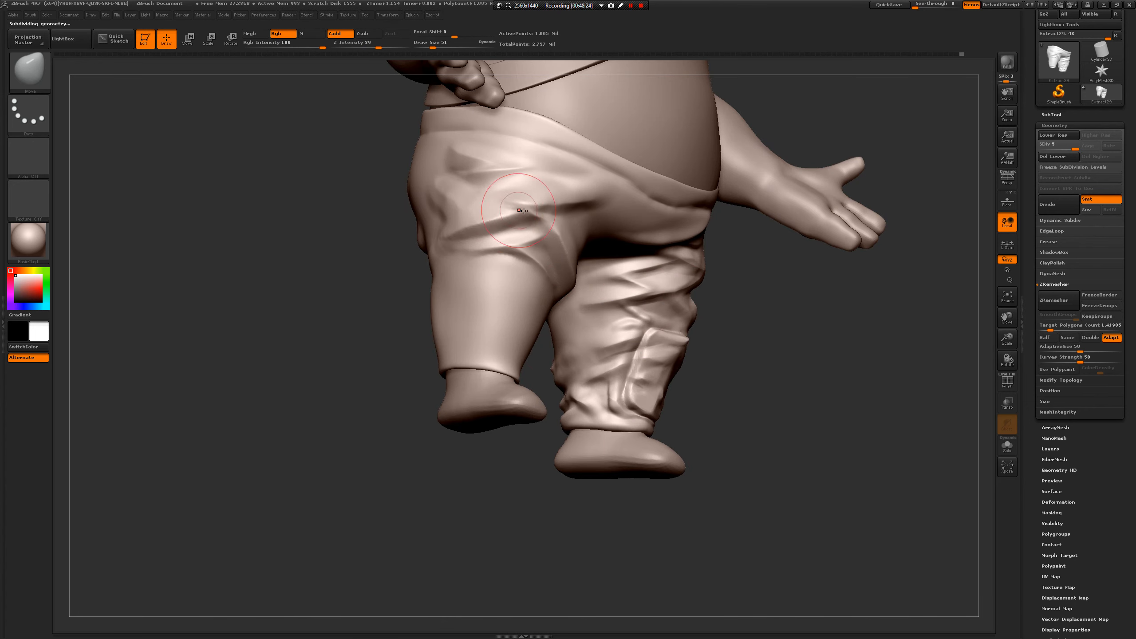
right_drag(462, 247, 462, 223)
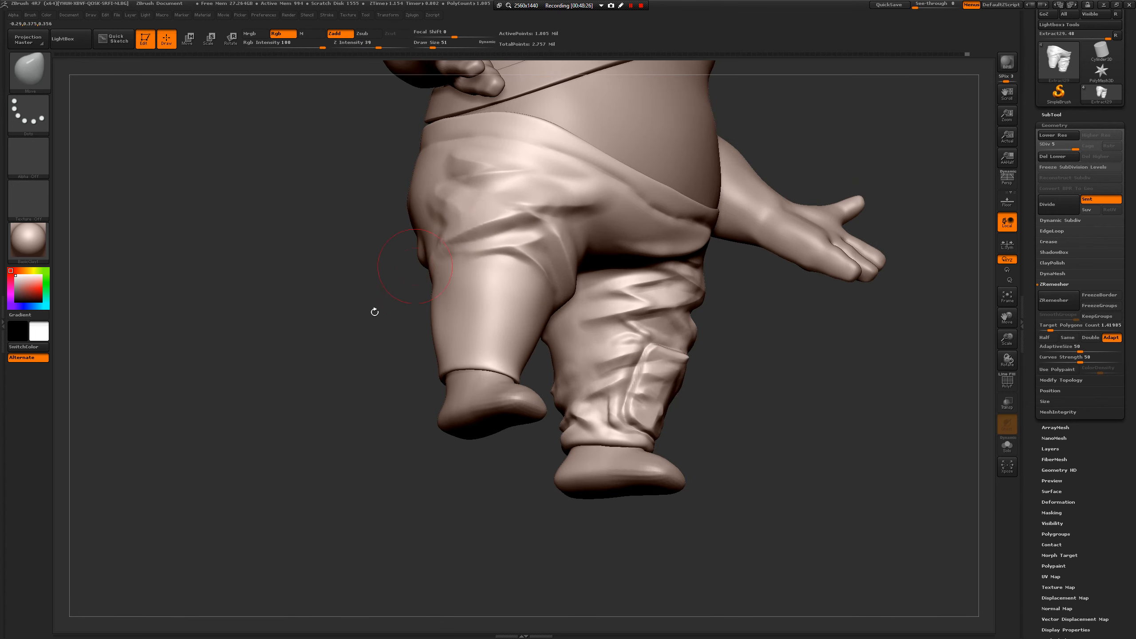
drag(375, 312, 466, 204)
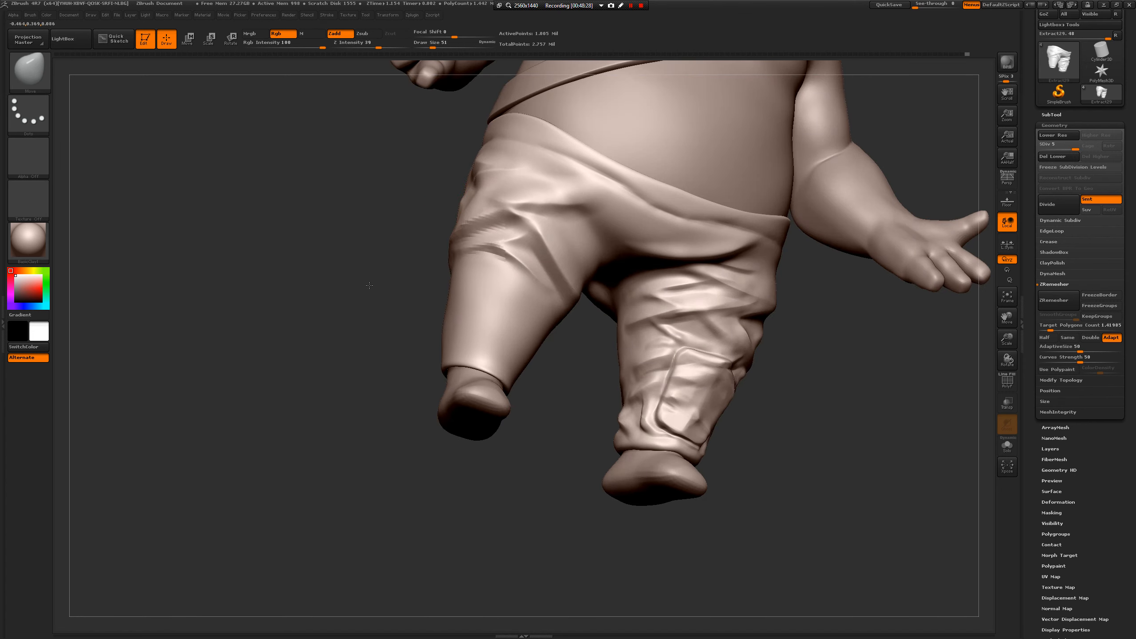
shift+drag(395, 312, 461, 216)
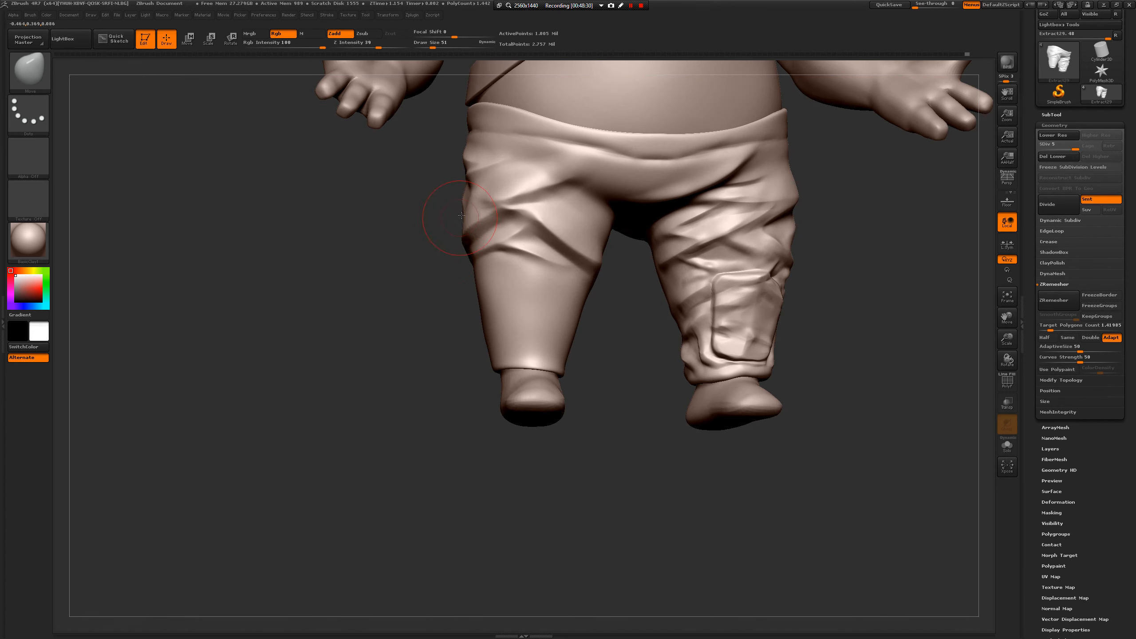
drag(388, 299, 411, 268)
- Reduce the Move brush's draw size and nudge the crossing folds on the outer right thigh
key(space)
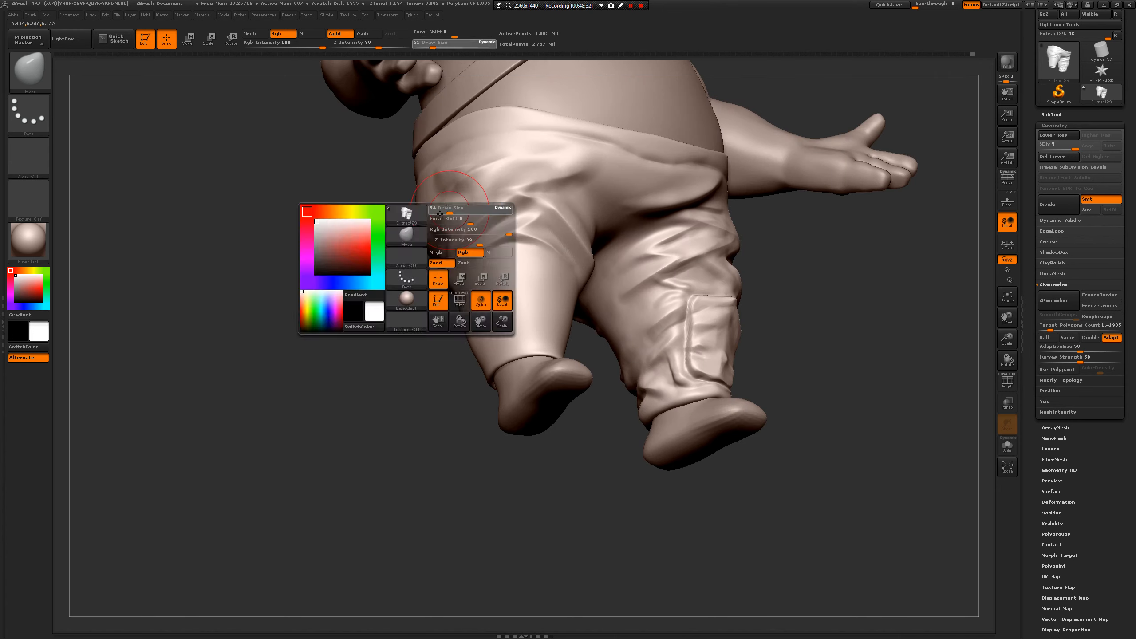
drag(446, 217, 449, 217)
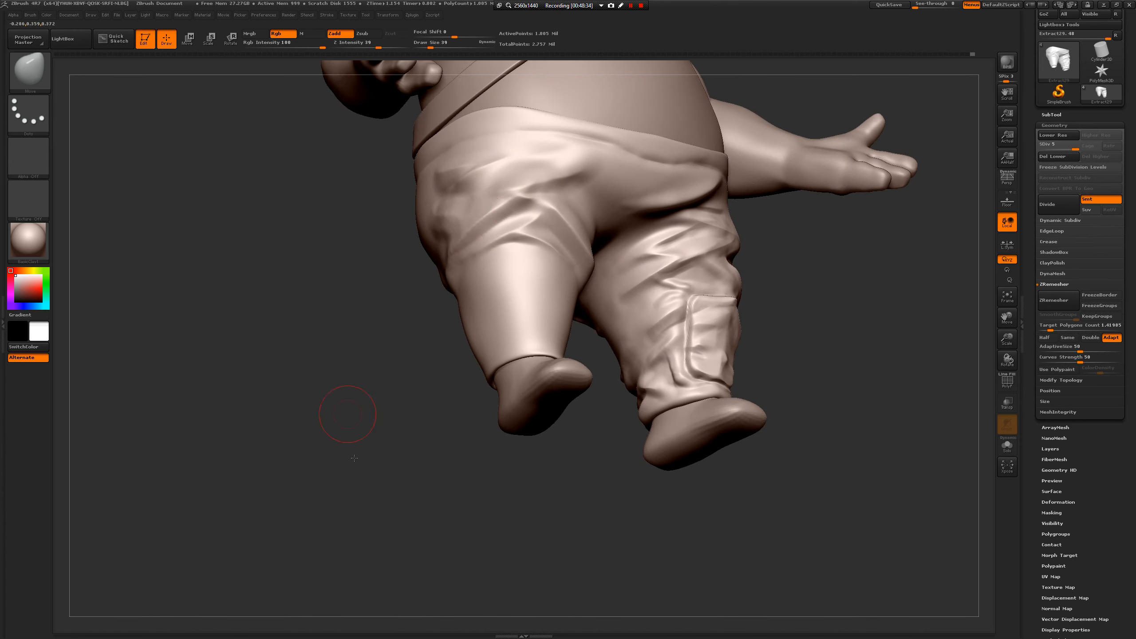
drag(354, 458, 400, 470)
drag(381, 286, 333, 271)
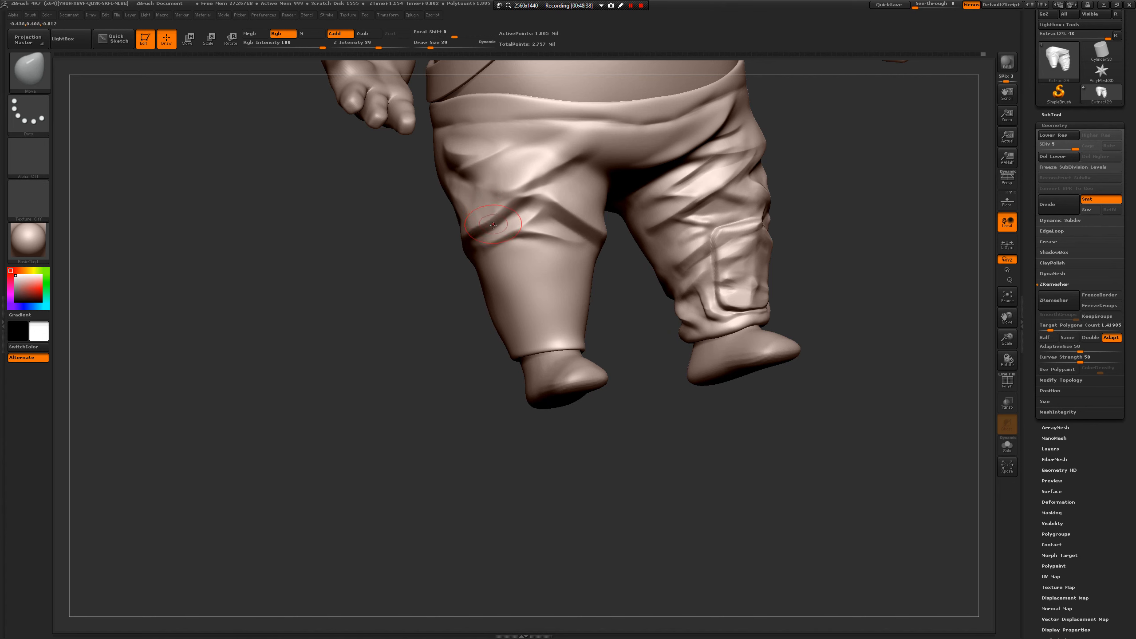
- Switch to the DamStandard brush and carve a sharper crease along the crossing fold on the front of the right thigh
key(b)
key(d)
key(s)
drag(406, 322, 434, 284)
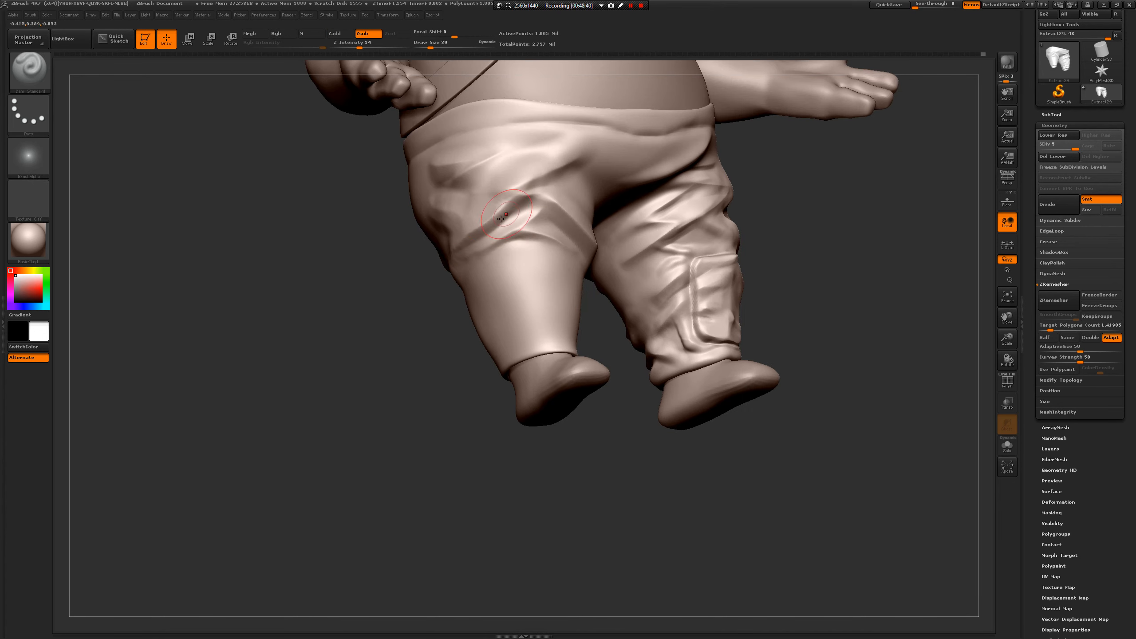
drag(463, 247, 511, 213)
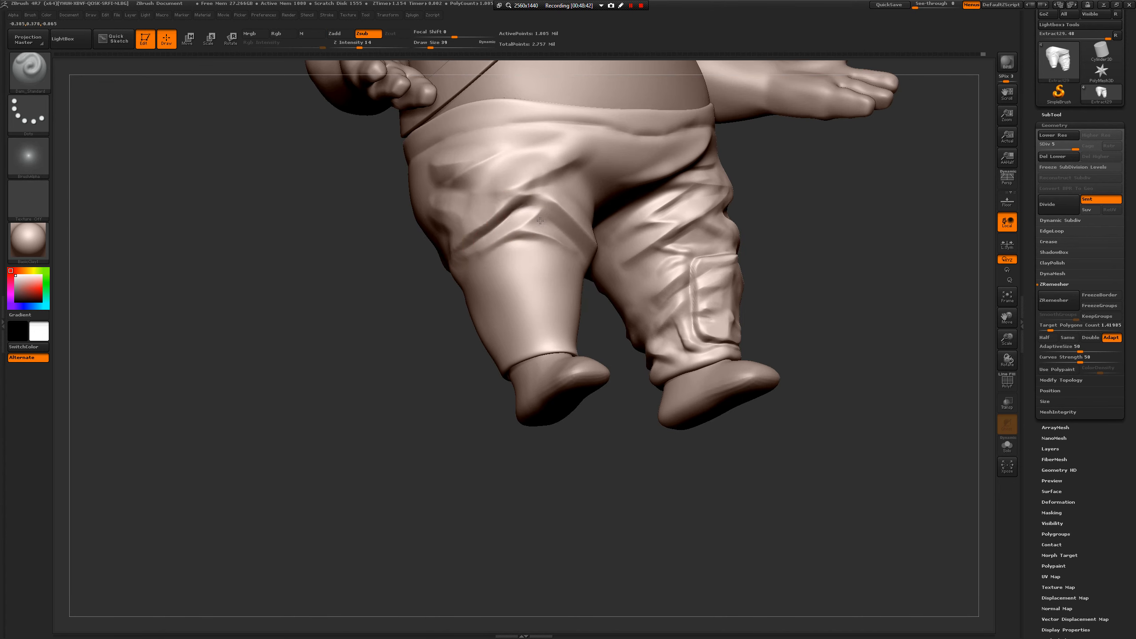
- Undo the last crease stroke and carve the creases running down toward the inner right thigh
mouse_move(614, 313)
mouse_down()
mouse_move(555, 202)
mouse_move(592, 251)
mouse_up()
key(ctrl+z)
drag(547, 207, 595, 255)
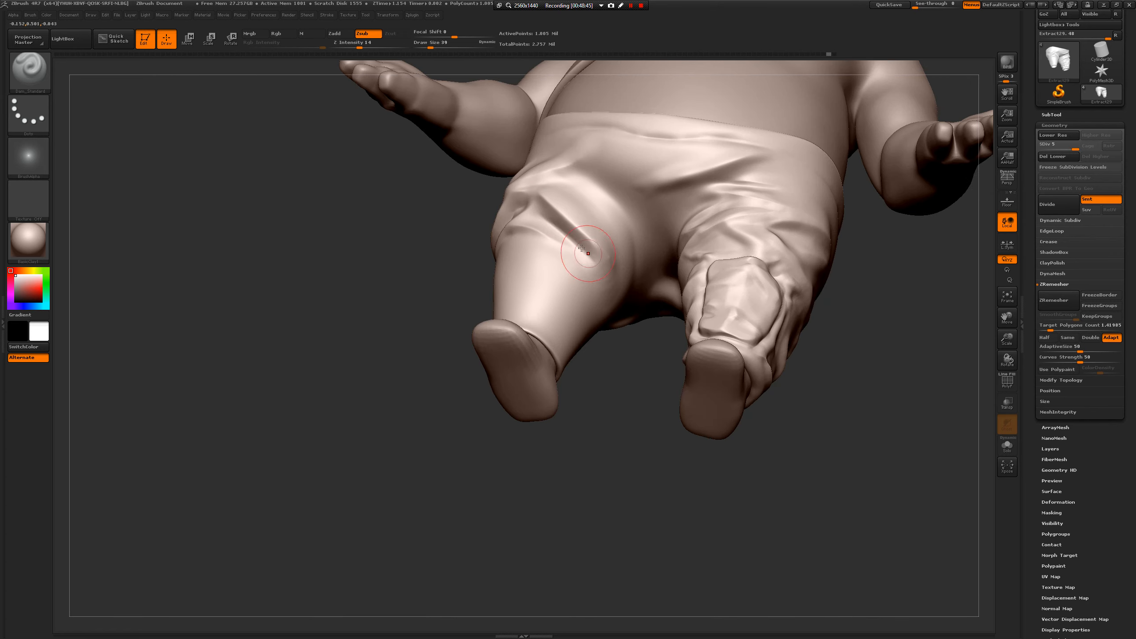
drag(609, 348, 527, 260)
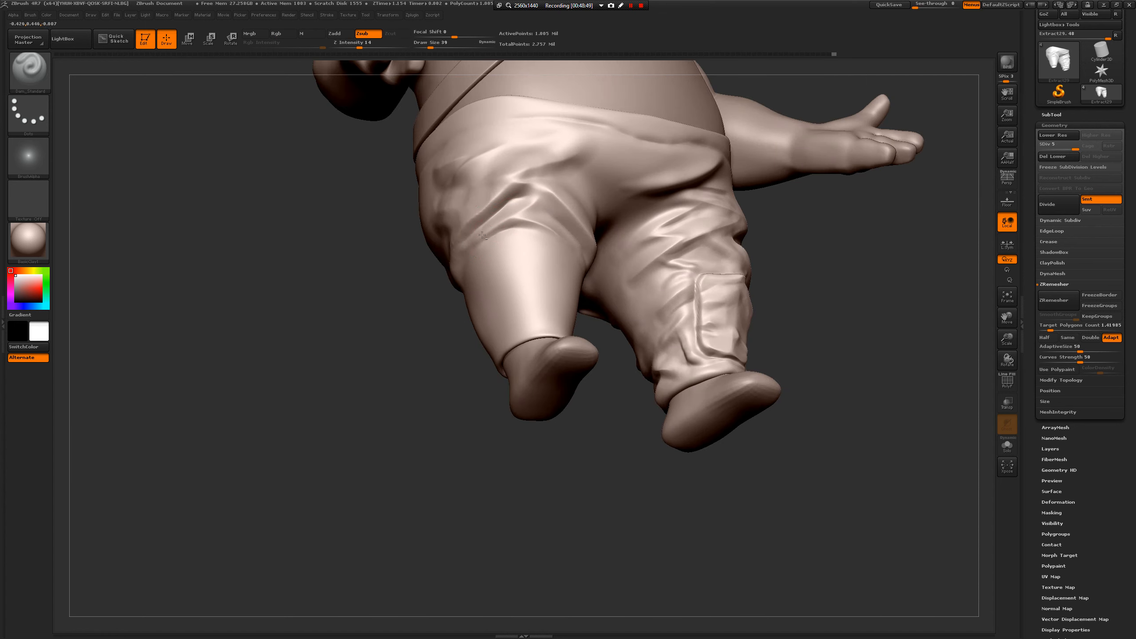
drag(525, 226, 580, 261)
- Set the DamStandard draw size to 62 and carve creases beneath the seat across the backs of both upper legs
mouse_move(616, 448)
mouse_down()
mouse_move(573, 436)
mouse_move(562, 416)
mouse_move(581, 426)
mouse_move(567, 439)
mouse_move(624, 431)
mouse_move(599, 471)
mouse_move(591, 379)
mouse_up()
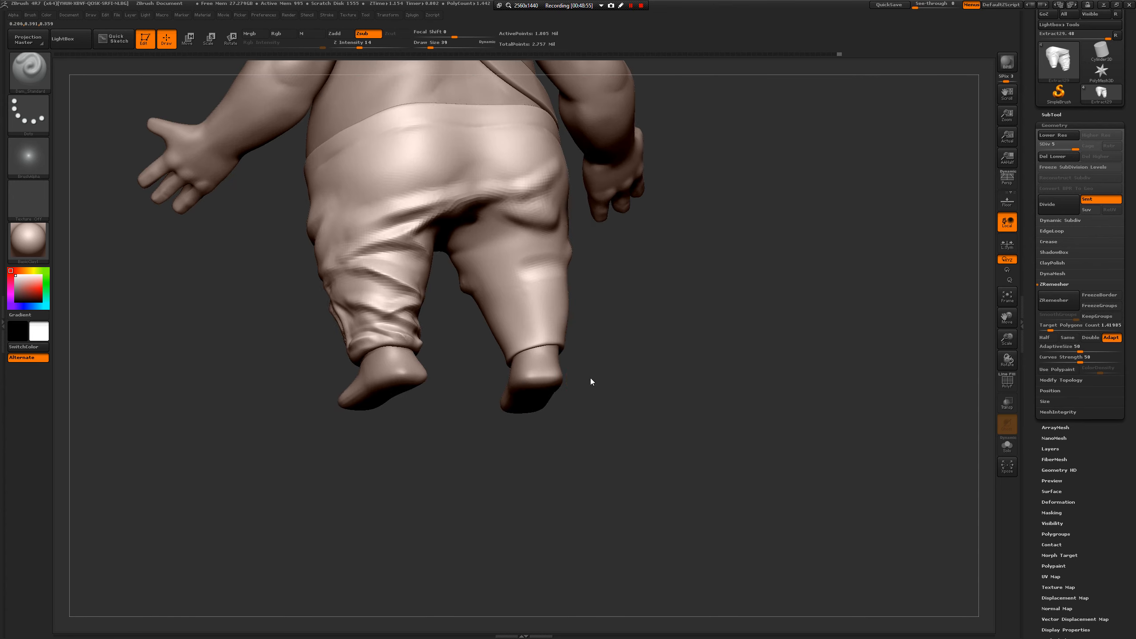
key(space)
click(549, 438)
drag(415, 206, 364, 234)
drag(432, 204, 530, 182)
drag(434, 211, 514, 191)
drag(606, 244, 519, 242)
drag(507, 203, 569, 175)
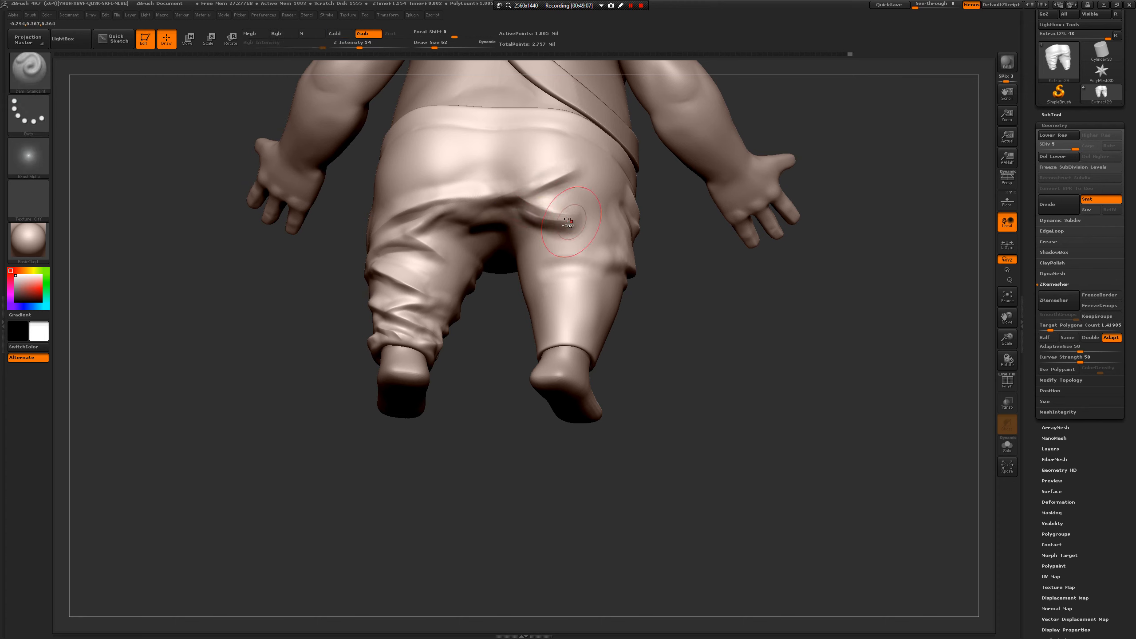
mouse_move(568, 220)
mouse_down()
mouse_move(602, 225)
mouse_move(515, 209)
mouse_up()
mouse_move(646, 246)
alt+mouse_down()
mouse_move(685, 323)
mouse_move(733, 318)
mouse_move(718, 325)
mouse_move(690, 286)
mouse_move(704, 337)
mouse_move(707, 272)
mouse_move(664, 259)
alt+mouse_up()
- Switch to the Move brush with a reduced draw size and reshape the fold under the seat behind the right leg
key(b)
key(m)
key(v)
key(bracketleft)
key(bracketleft)
key(bracketleft)
key(bracketleft)
drag(556, 215, 565, 218)
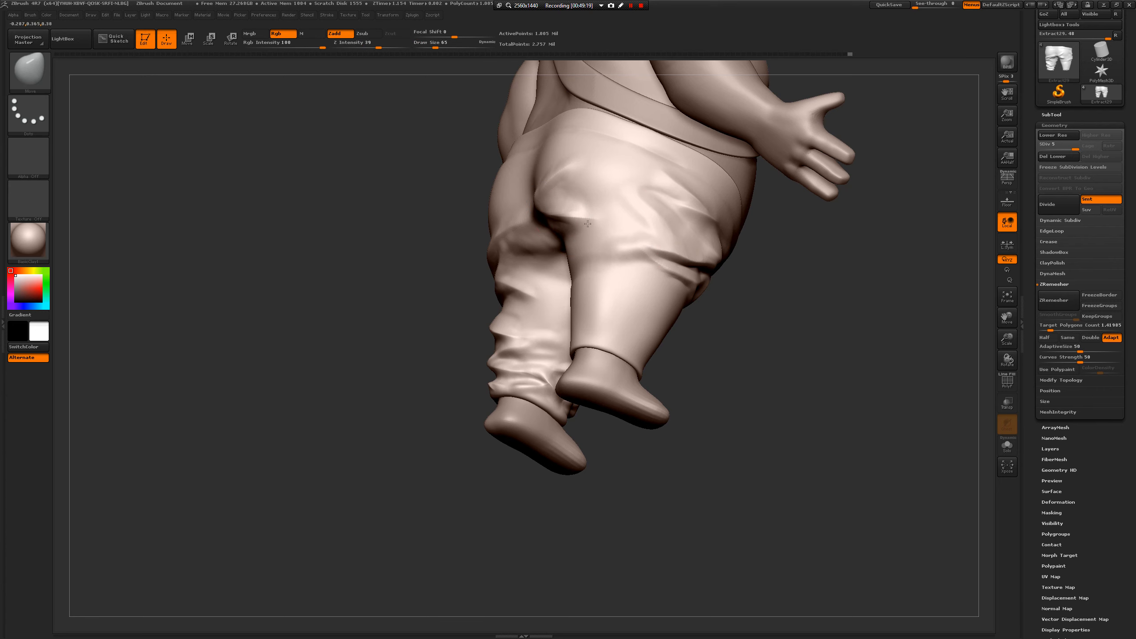
drag(756, 322, 866, 309)
mouse_move(884, 380)
alt+mouse_down()
mouse_move(888, 335)
mouse_move(870, 419)
mouse_move(754, 483)
mouse_move(738, 387)
mouse_move(671, 379)
mouse_move(663, 361)
mouse_move(716, 373)
mouse_move(681, 395)
mouse_move(691, 390)
mouse_move(671, 373)
mouse_move(716, 384)
alt+mouse_up()
- Switch back to the DamStandard brush with a smaller draw size for creases on the front of the right hip
key(b)
key(d)
key(s)
key(space)
alt+drag(709, 540, 727, 532)
mouse_move(727, 532)
shift+mouse_down()
mouse_move(728, 576)
mouse_move(750, 577)
shift+mouse_up()
drag(750, 504, 748, 483)
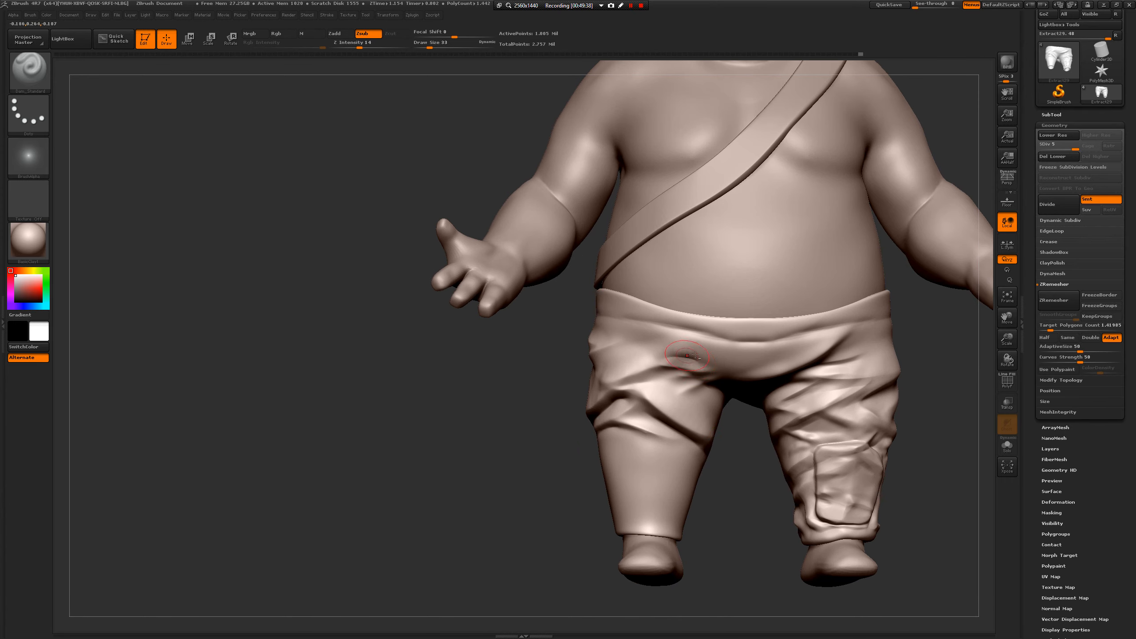
key(shift)
- Examine the folds of the pants from the front, comparing both legs against the whole figure
alt+drag(724, 489, 801, 577)
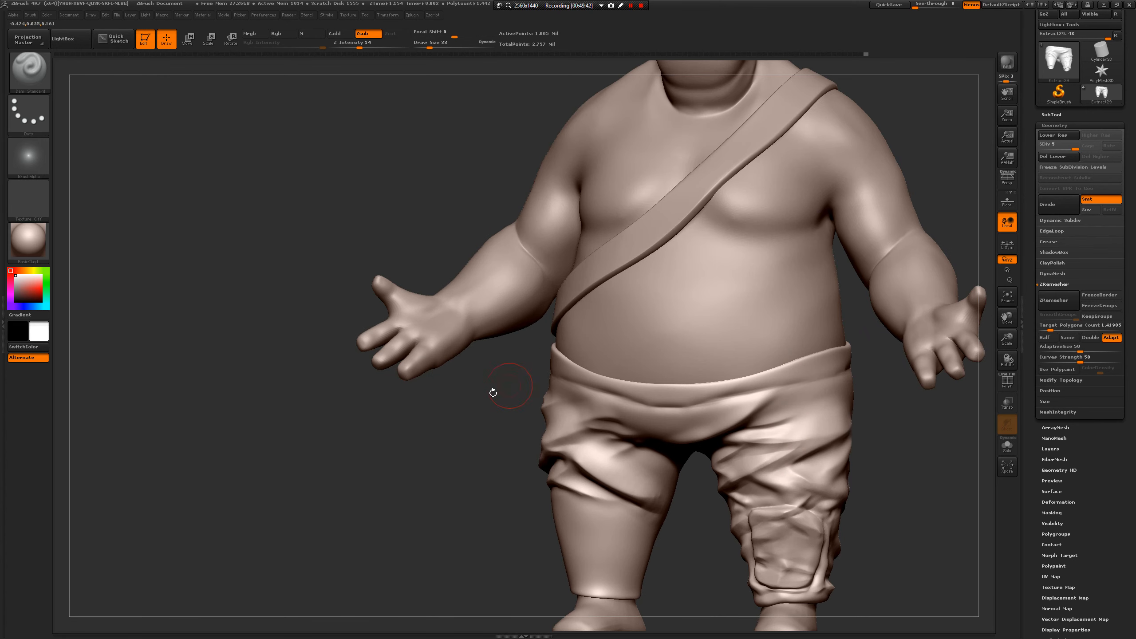
drag(493, 392, 494, 386)
key(space)
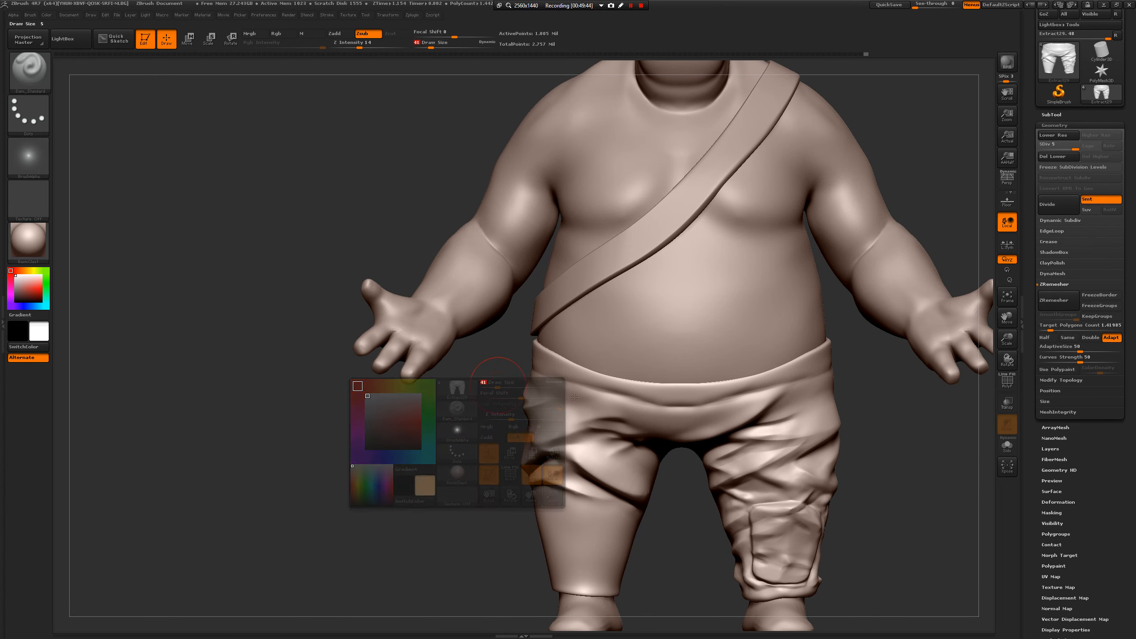
key(ctrl)
key(ctrl)
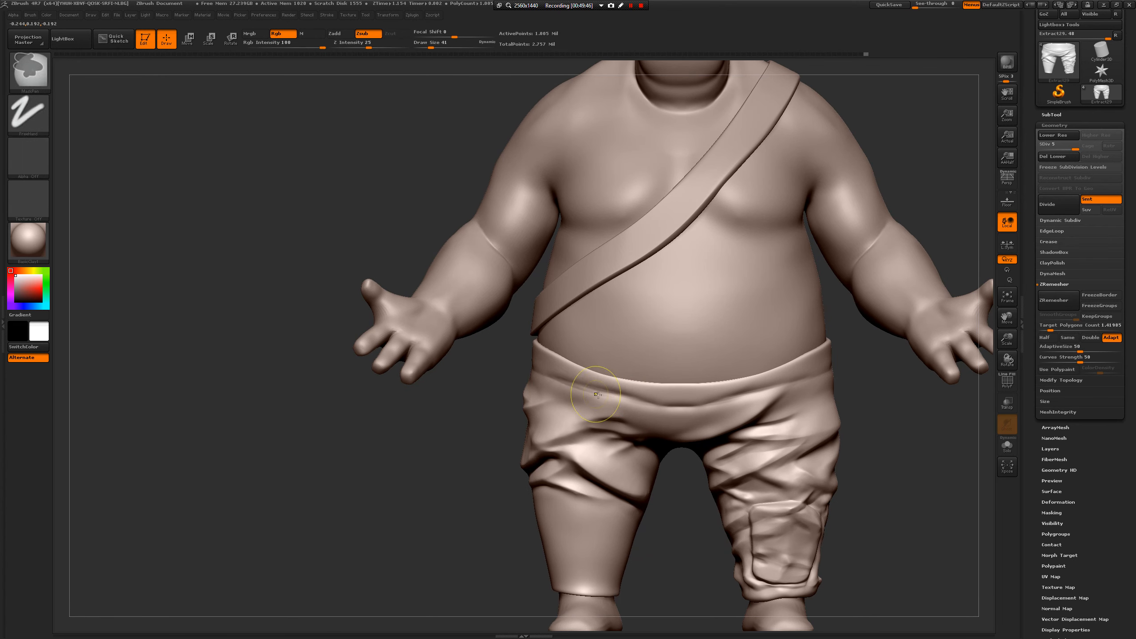
key(shift)
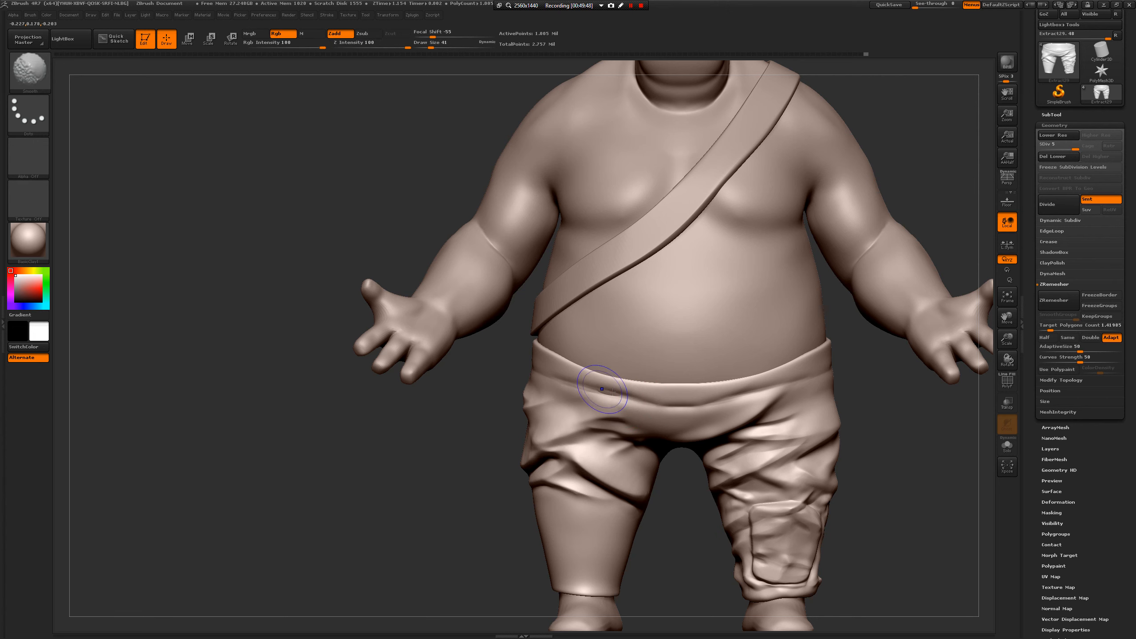
key(f)
drag(895, 475, 882, 472)
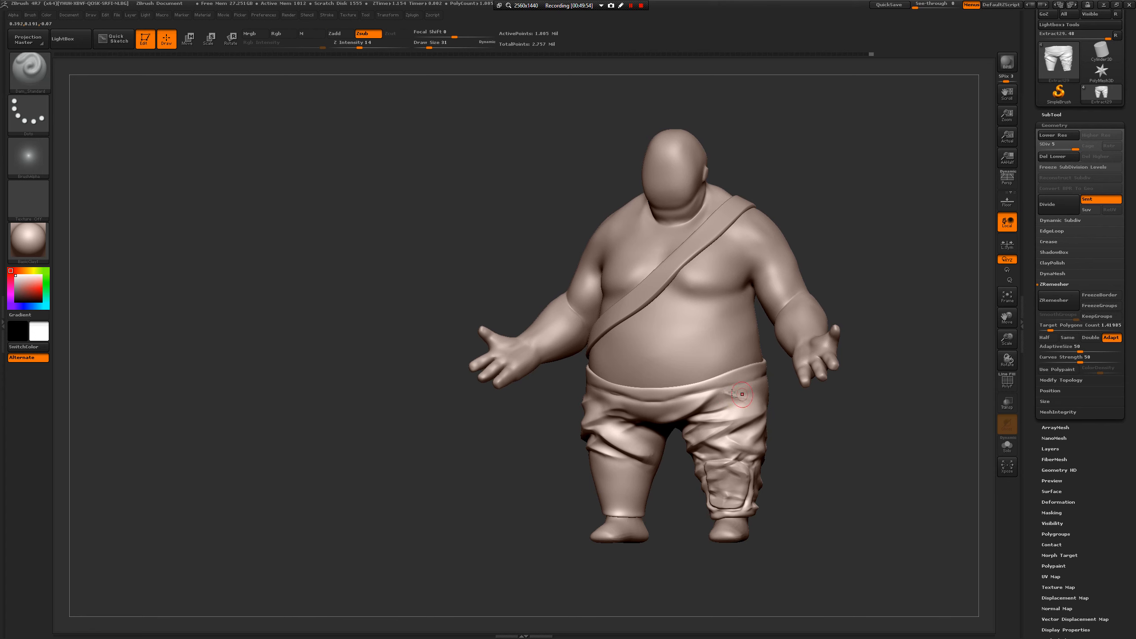
key(shift)
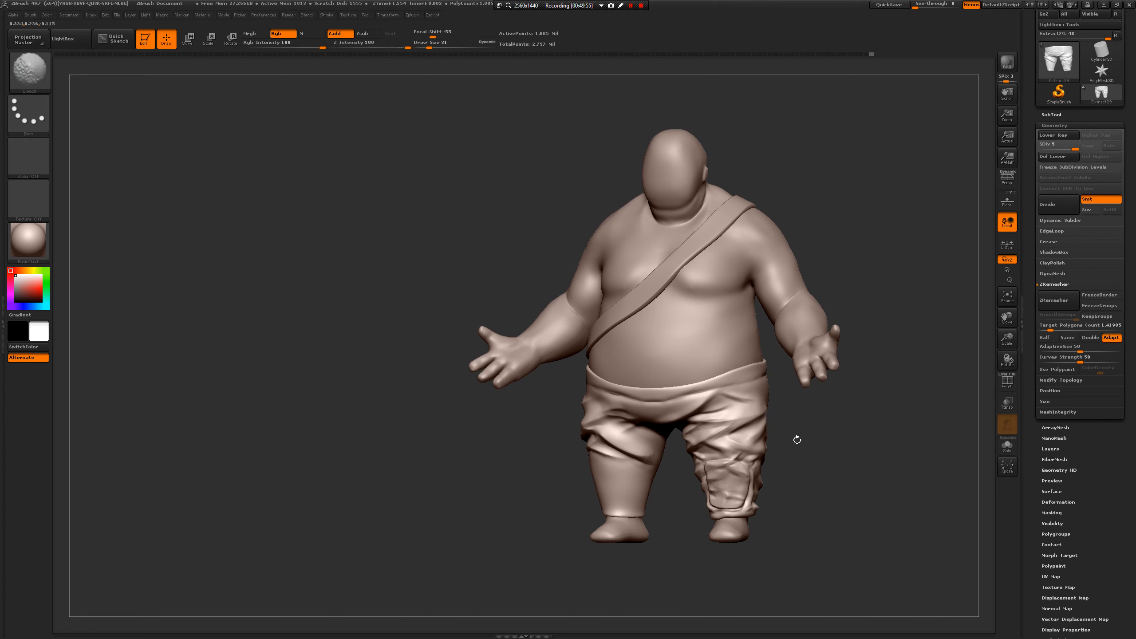
mouse_move(798, 439)
alt+mouse_down()
mouse_move(827, 452)
mouse_move(667, 480)
mouse_move(470, 461)
mouse_move(593, 457)
mouse_move(604, 474)
mouse_move(641, 483)
mouse_move(668, 450)
mouse_move(672, 416)
mouse_move(727, 442)
alt+mouse_up()
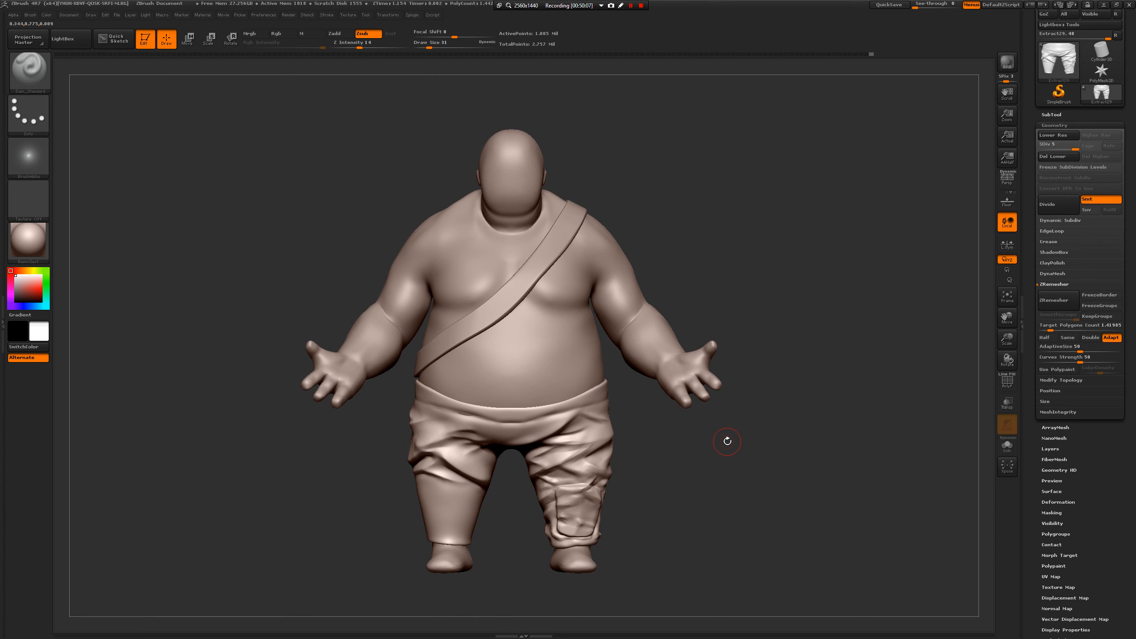
drag(702, 450, 778, 494)
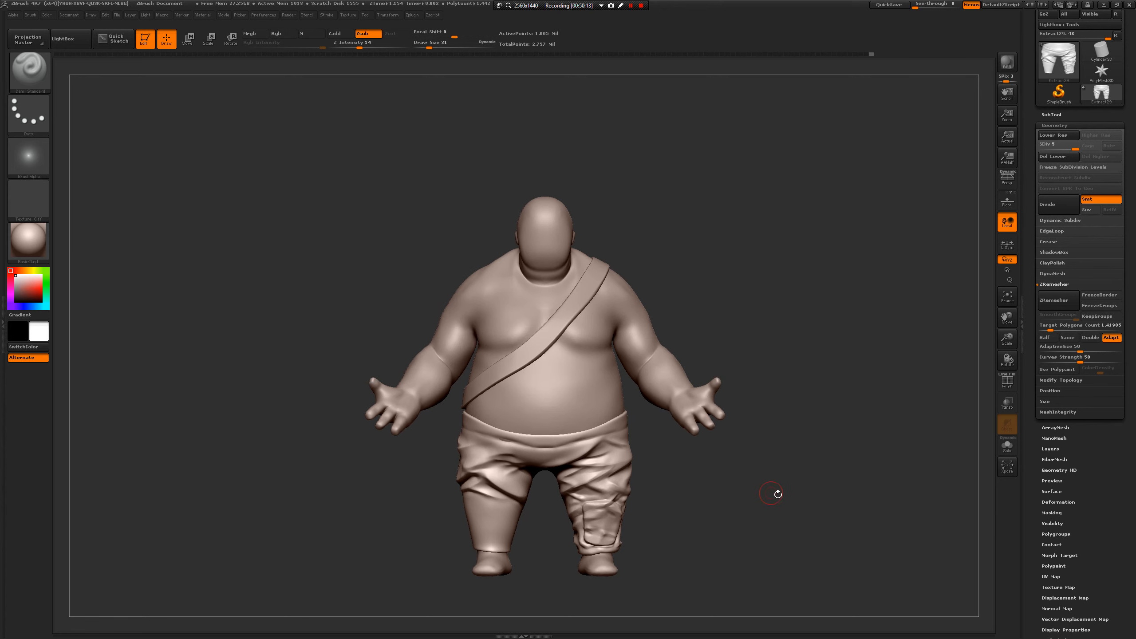